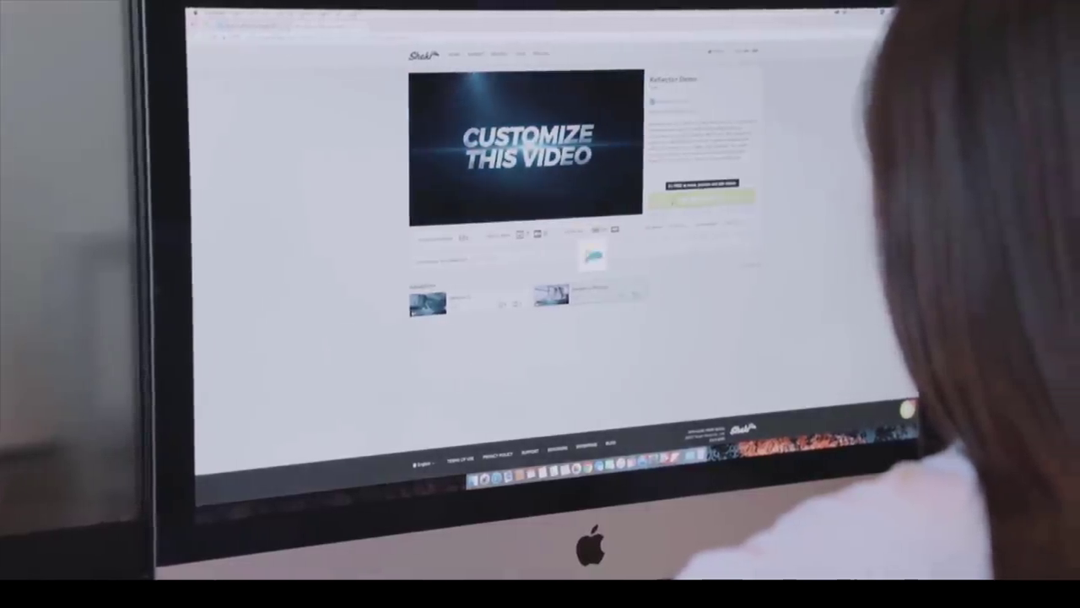
{"action": "left_click", "coordinate": [718, 194]}
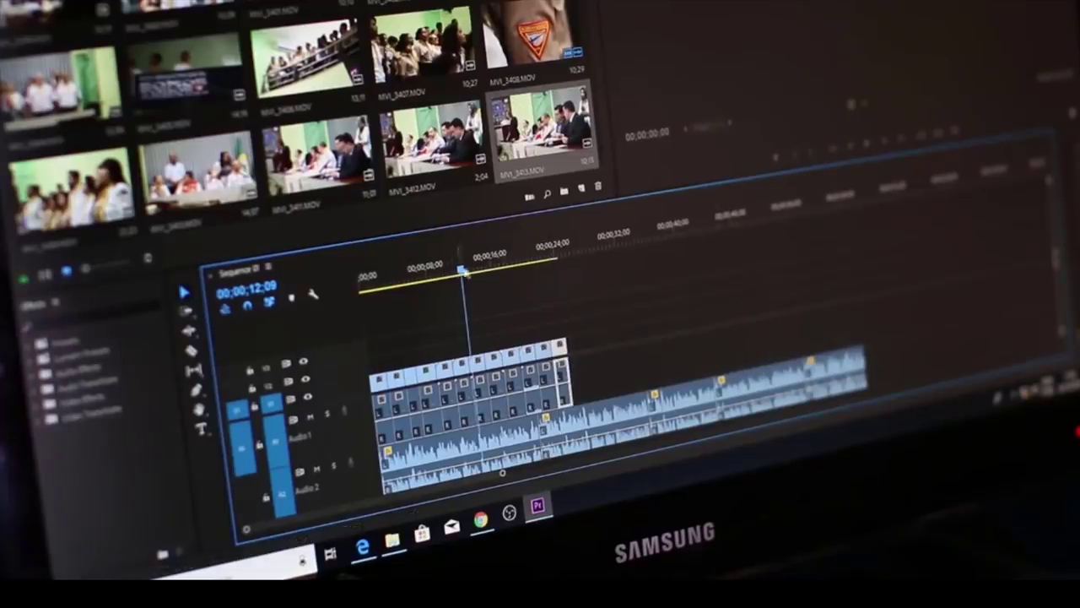
{"action": "left_click_drag", "start_coordinate": [463, 271], "coordinate": [531, 258]}
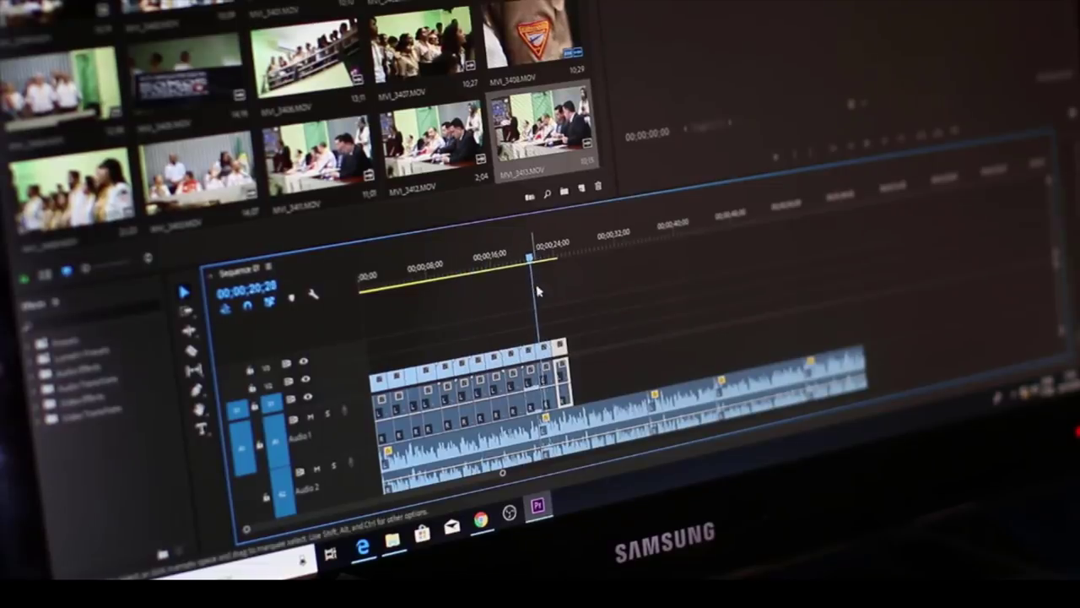
{"action": "key", "text": "space"}
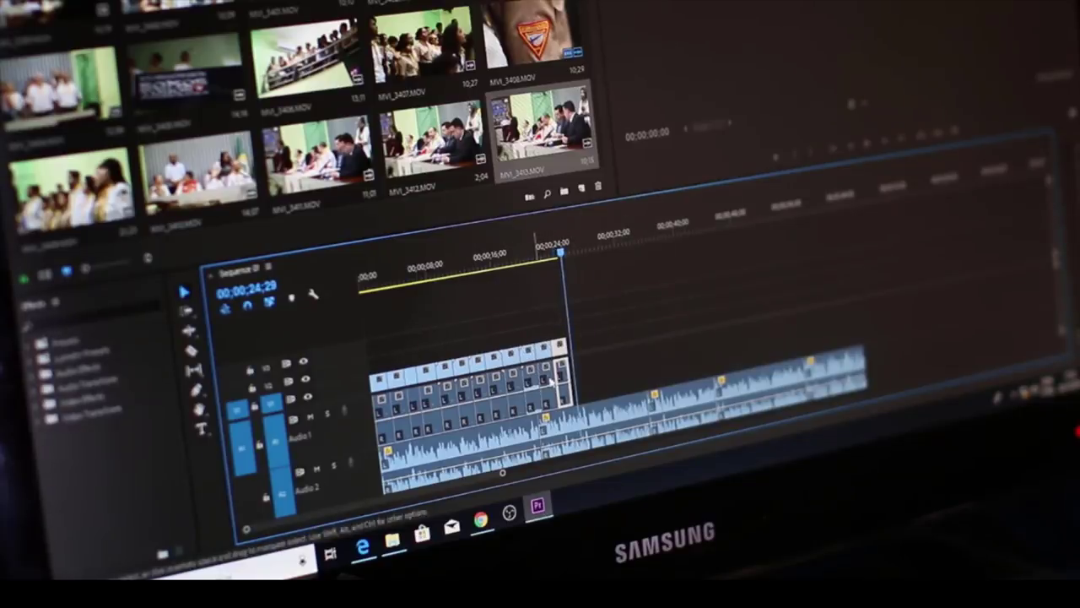
{"action": "left_click_drag", "start_coordinate": [562, 368], "coordinate": [570, 369]}
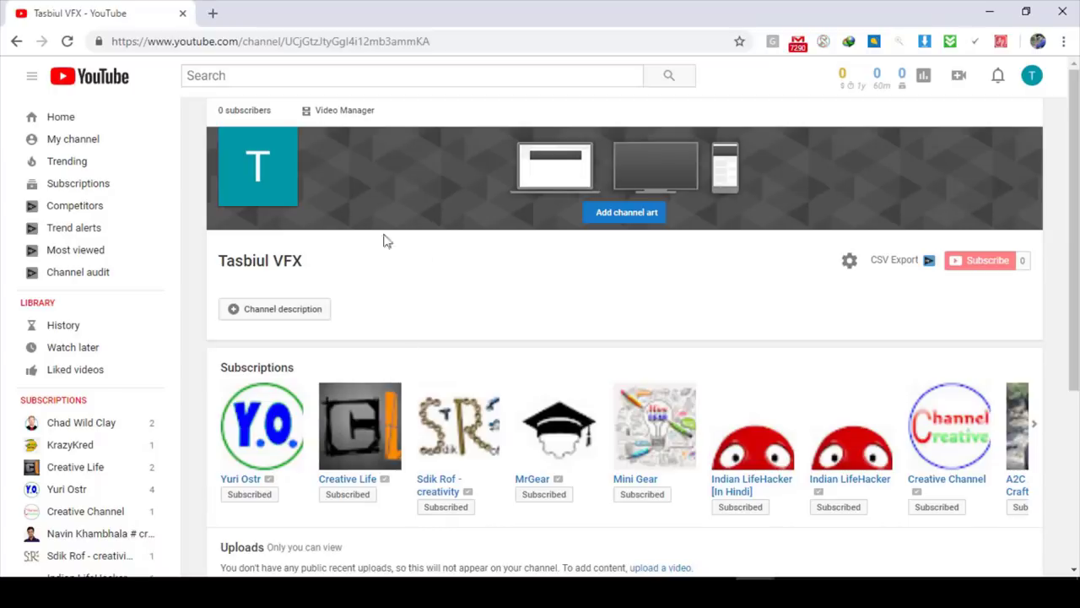
{"action": "left_click", "coordinate": [217, 21]}
{"action": "type", "text": "http://www.spinxo.com"}
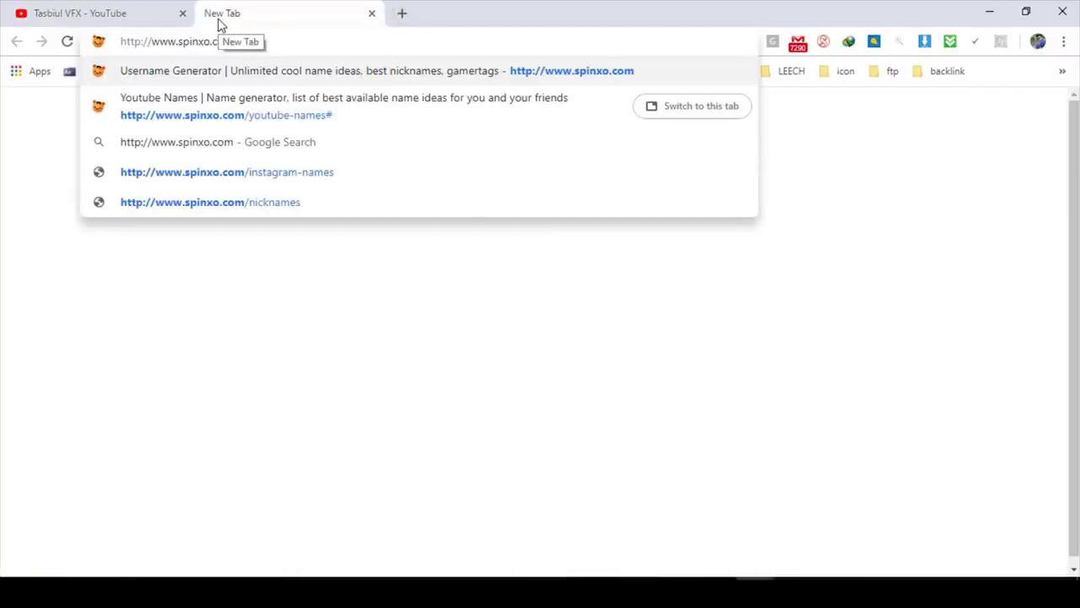
{"action": "key", "text": "Return"}
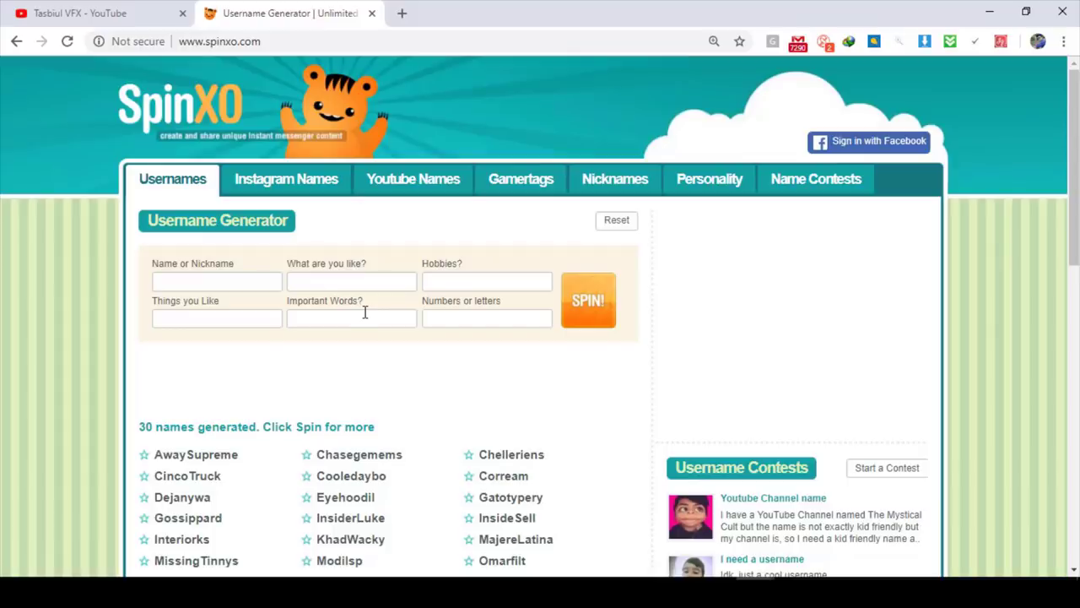
Generate username ideas with "comedy" as the answer to What are you like? and look through the suggested names.
{"action": "scroll", "coordinate": [365, 311], "scroll_direction": "down", "scroll_amount": 1}
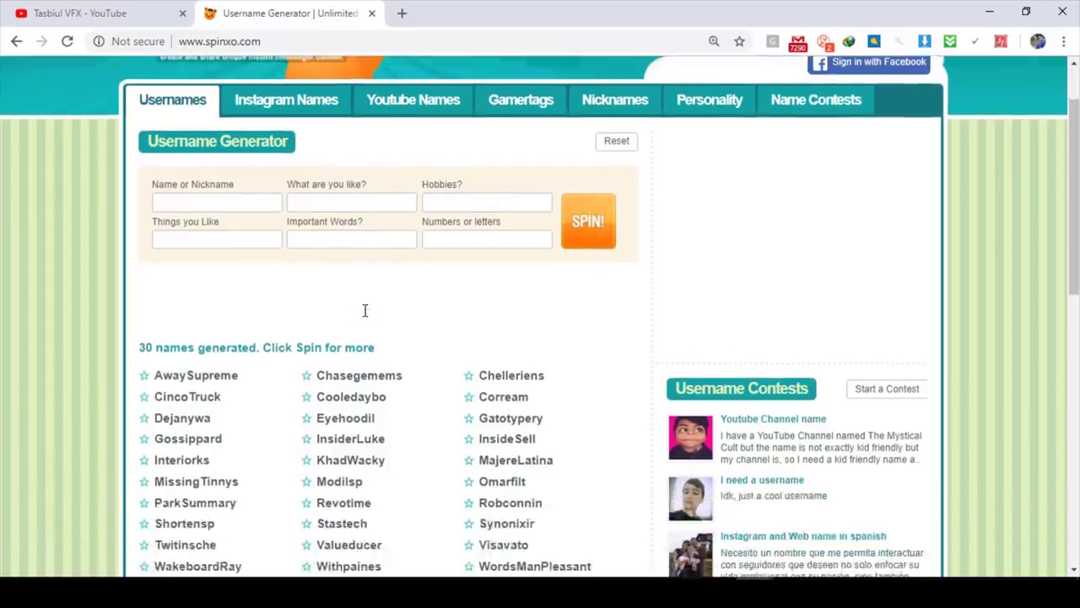
{"action": "scroll", "coordinate": [365, 310], "scroll_direction": "up", "scroll_amount": 1}
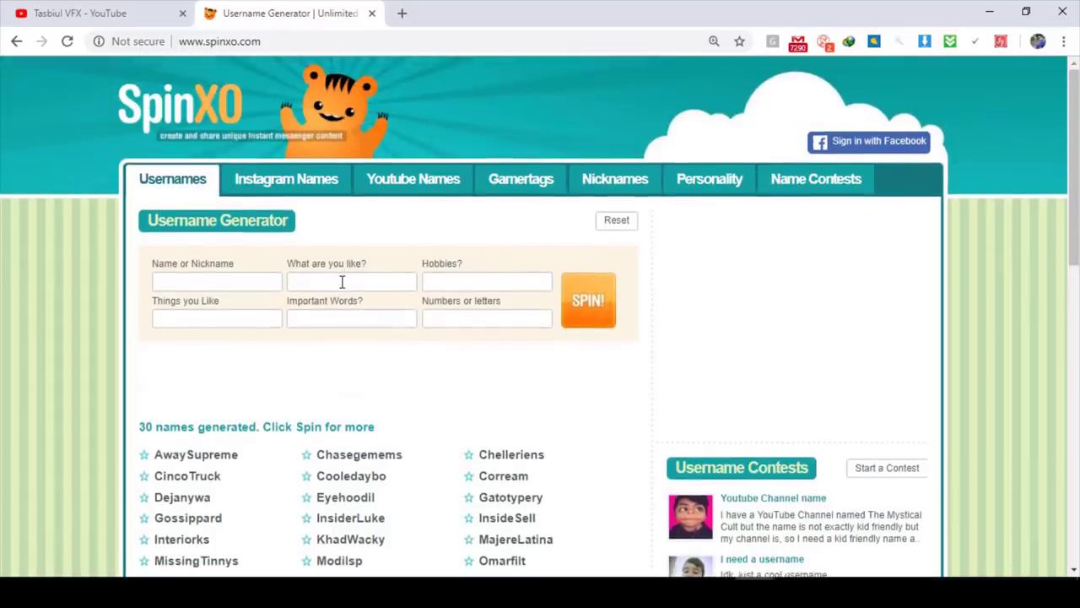
{"action": "left_click", "coordinate": [343, 282]}
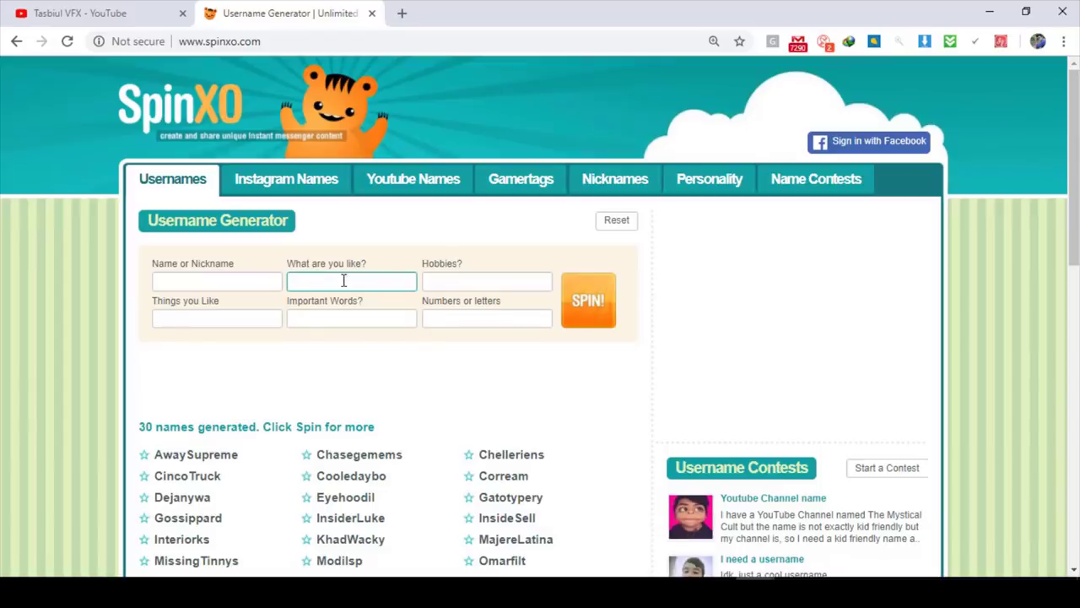
{"action": "type", "text": "comedy"}
{"action": "left_click", "coordinate": [593, 306]}
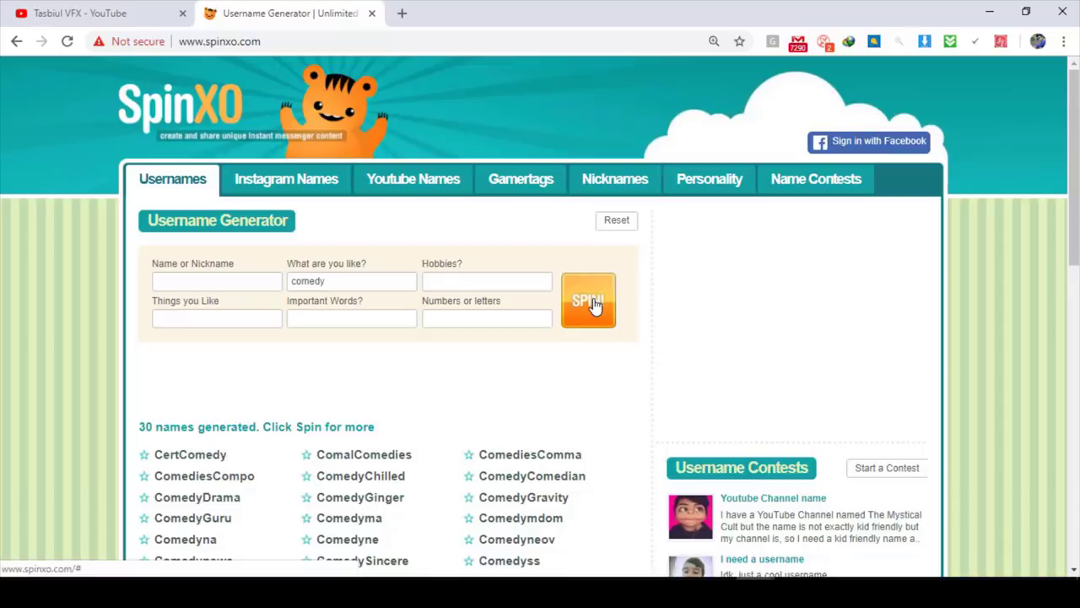
{"action": "scroll", "coordinate": [588, 311], "scroll_direction": "down", "scroll_amount": 3}
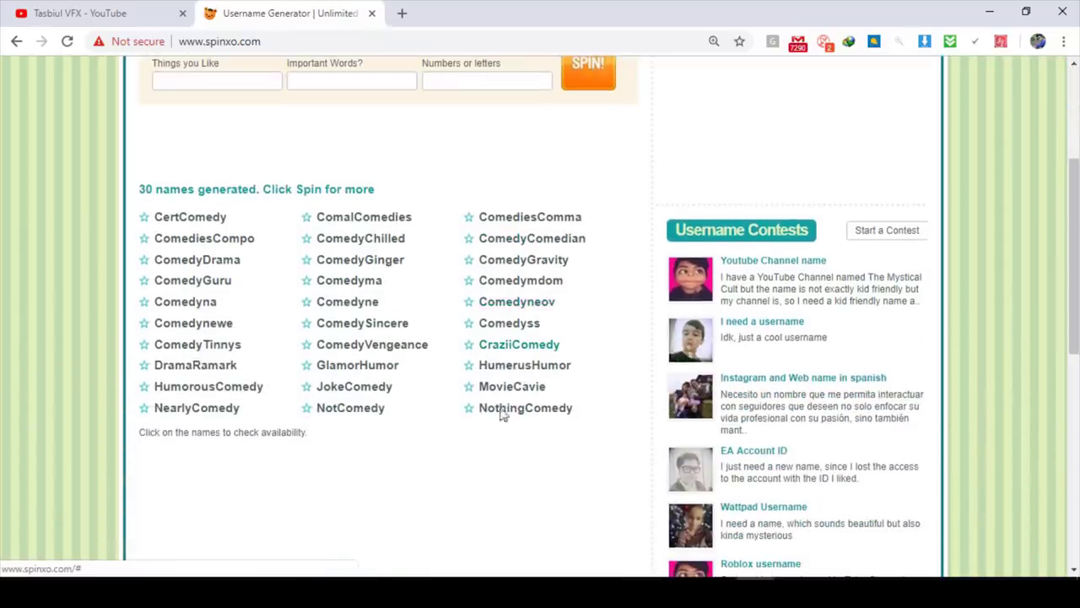
{"action": "left_click", "coordinate": [381, 369]}
{"action": "scroll", "coordinate": [604, 250], "scroll_direction": "up", "scroll_amount": 1}
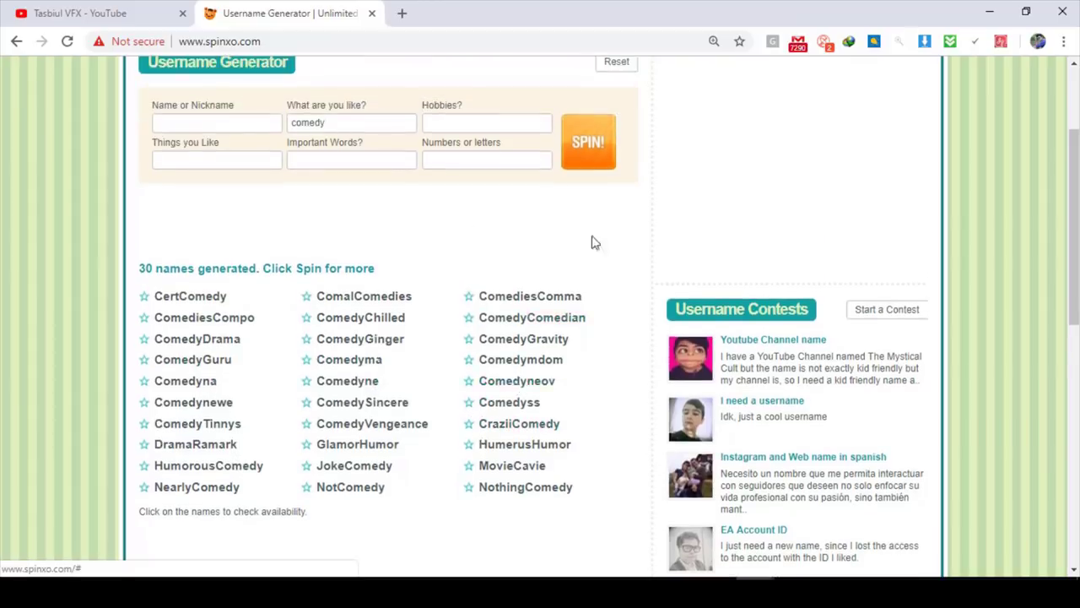
Regenerate the comedy name suggestions twice and check the availability of the name Comedylian.
{"action": "left_click", "coordinate": [598, 152]}
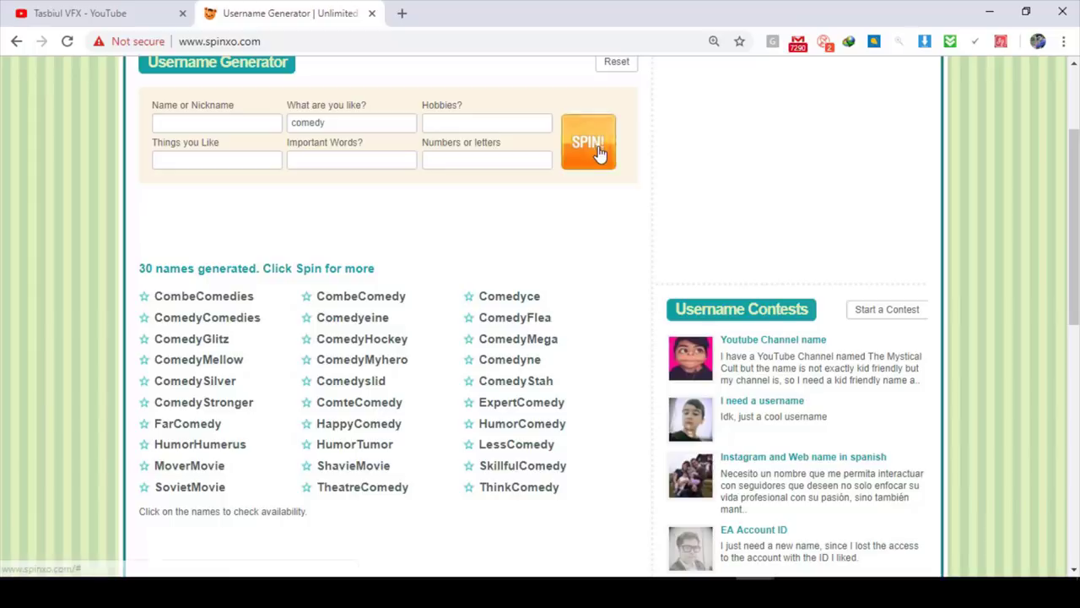
{"action": "left_click", "coordinate": [607, 153]}
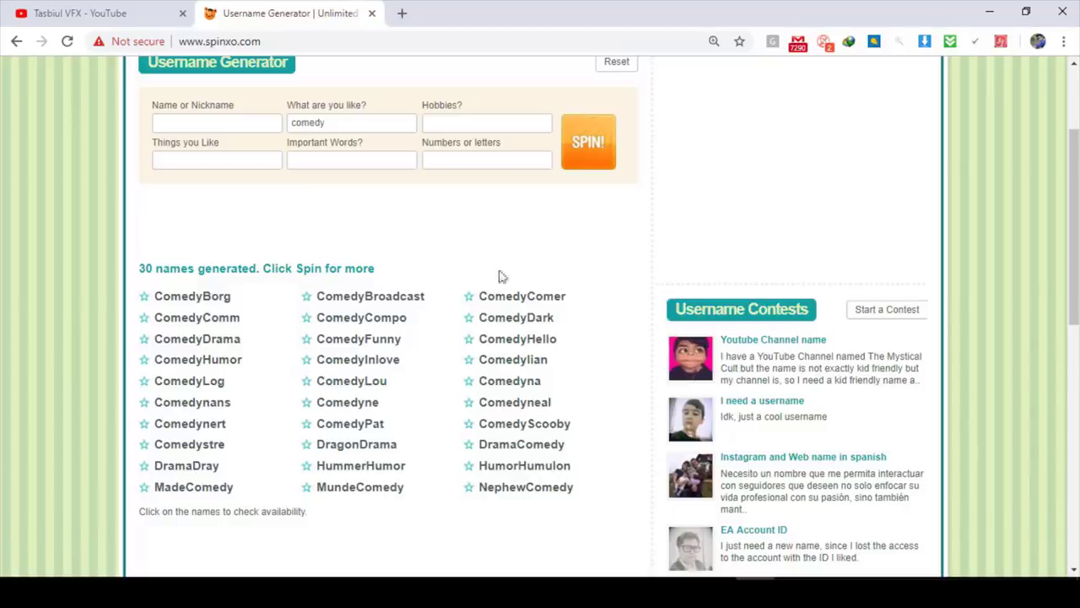
{"action": "left_click", "coordinate": [530, 368]}
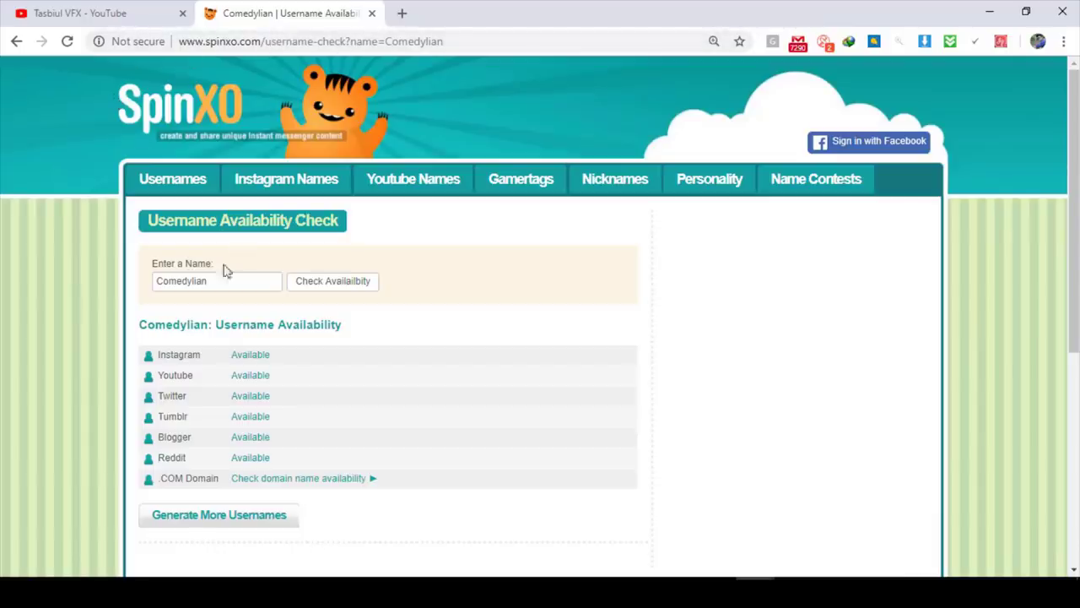
{"action": "left_click_drag", "start_coordinate": [219, 284], "coordinate": [119, 288]}
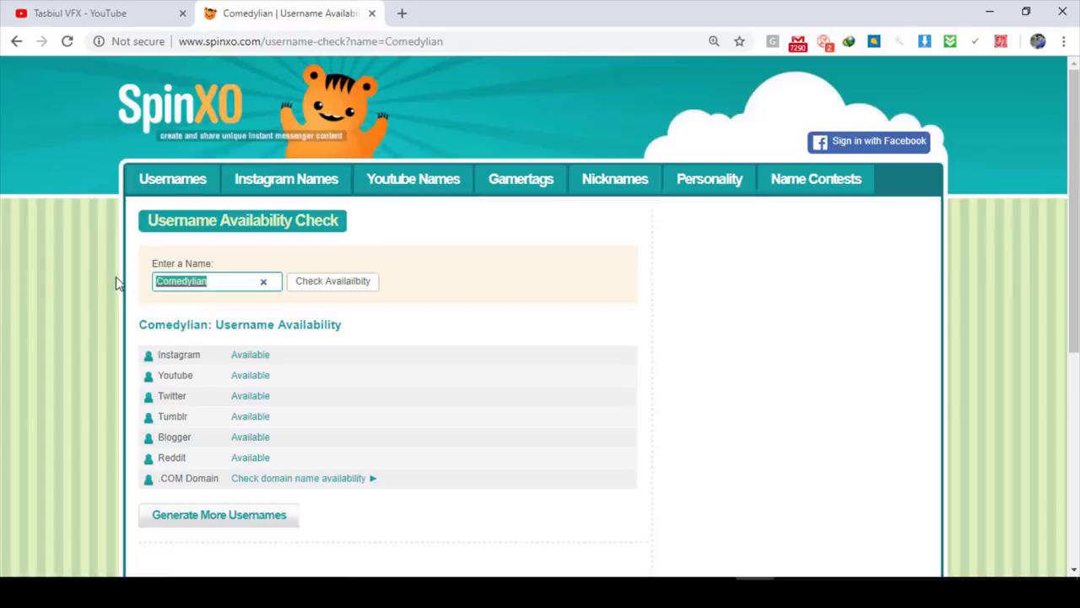
Return to the YouTube channel, open the Google account photo picker for editing the channel icon, and dismiss it.
{"action": "left_click", "coordinate": [114, 13]}
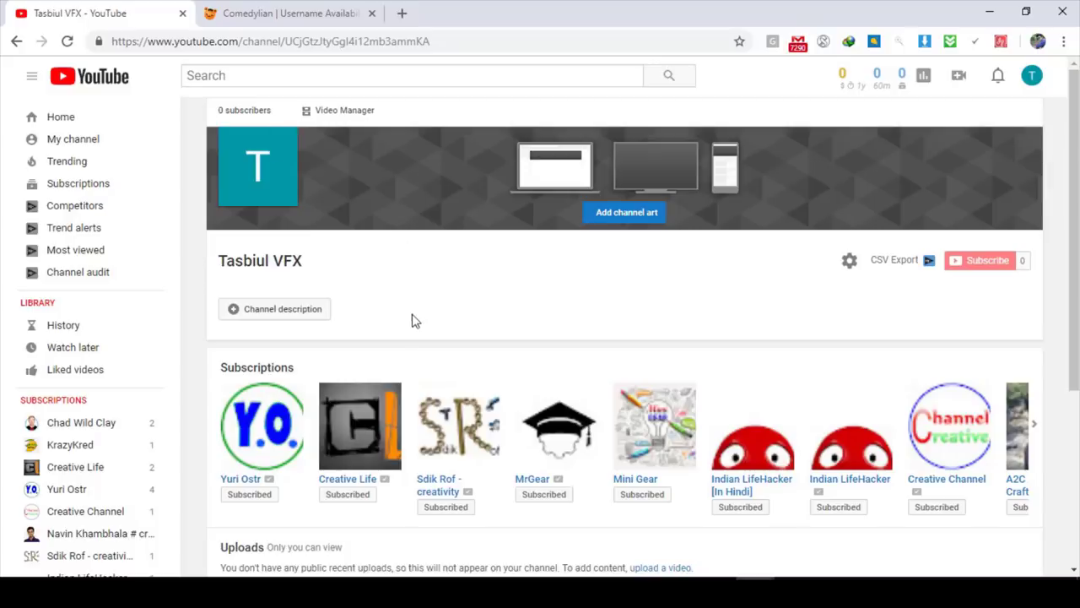
{"action": "mouse_move", "coordinate": [283, 138]}
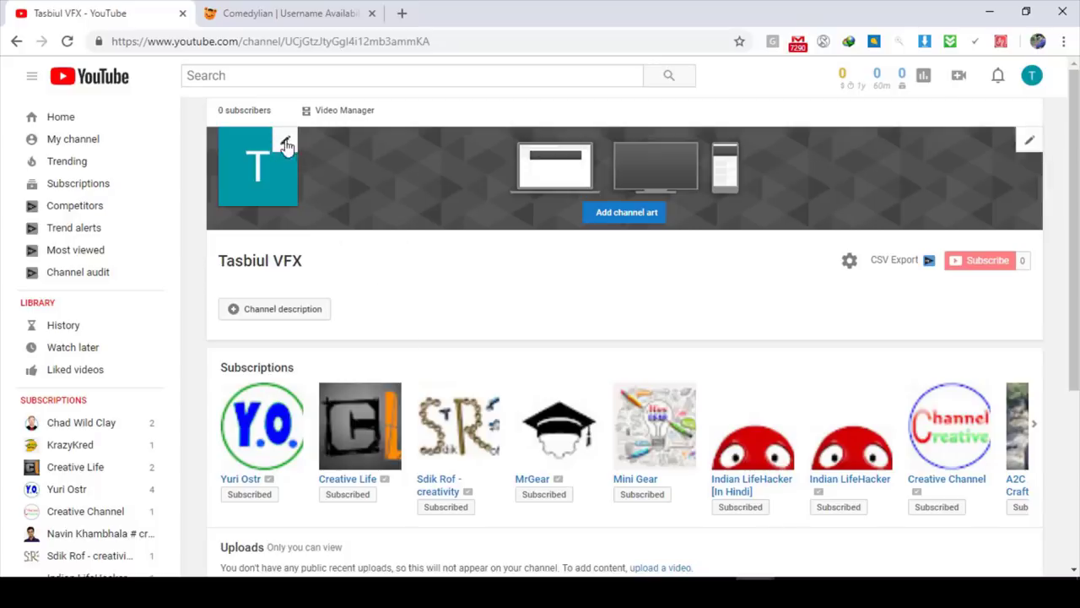
{"action": "left_click", "coordinate": [287, 143]}
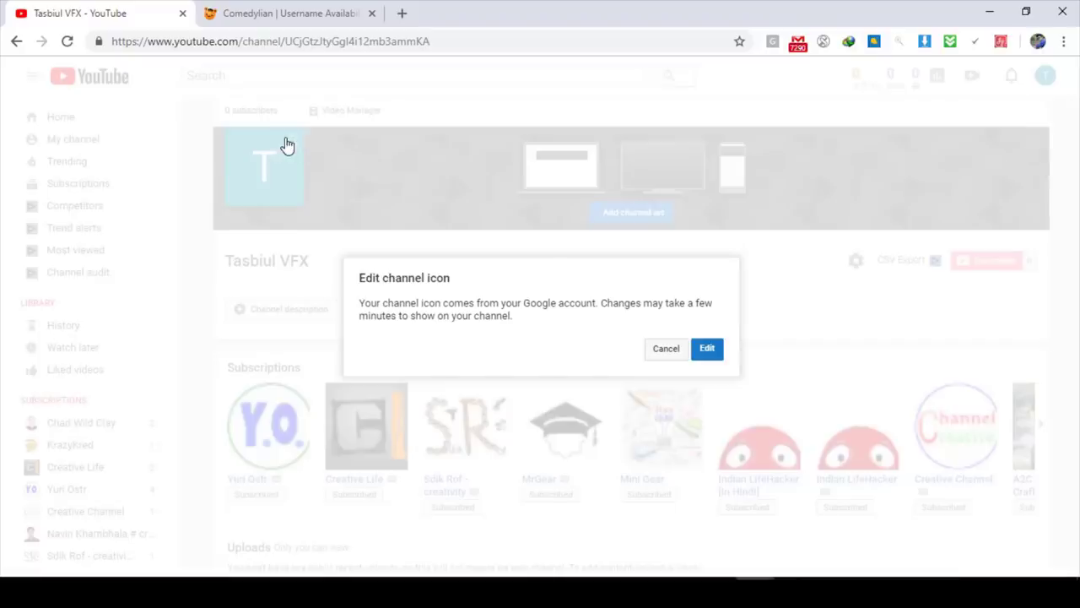
{"action": "left_click", "coordinate": [707, 350]}
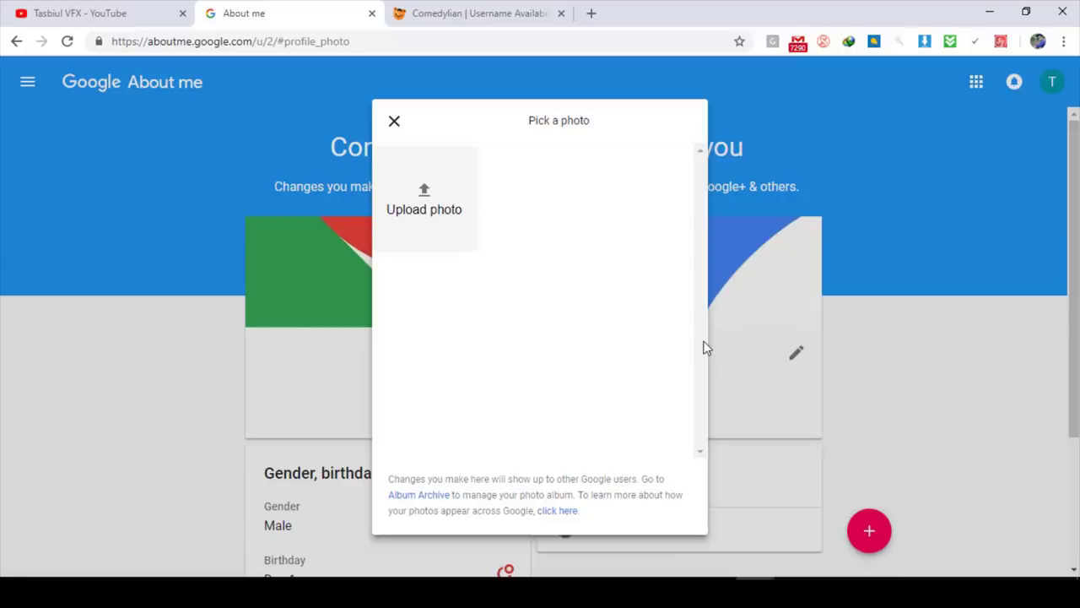
{"action": "left_click", "coordinate": [394, 125]}
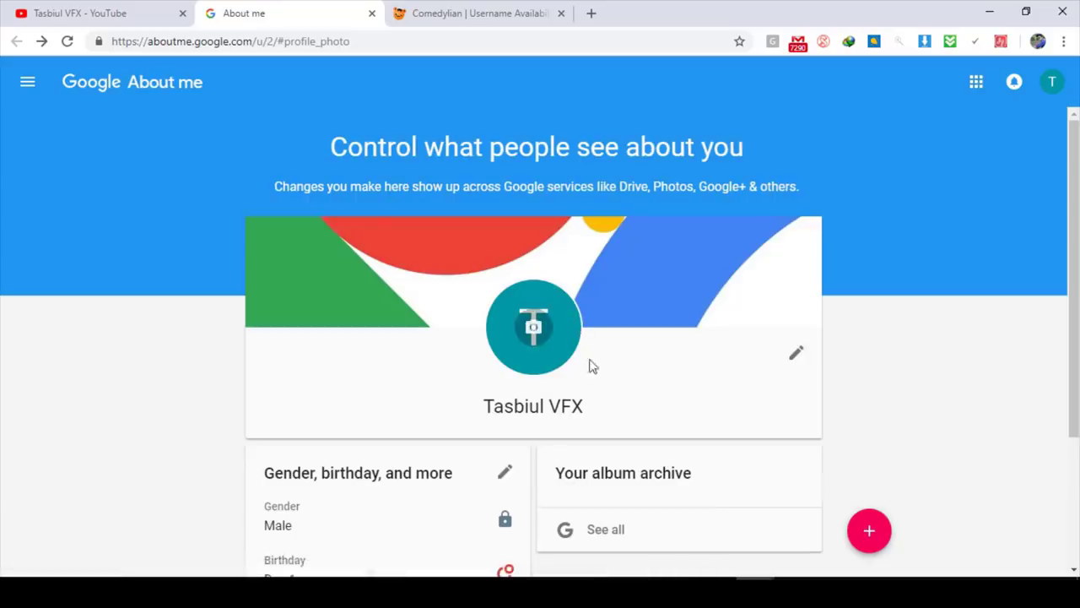
Try entering asdasd as both first and last name in the Google profile editor, and cancel the edit.
{"action": "scroll", "coordinate": [591, 361], "scroll_direction": "down", "scroll_amount": 1}
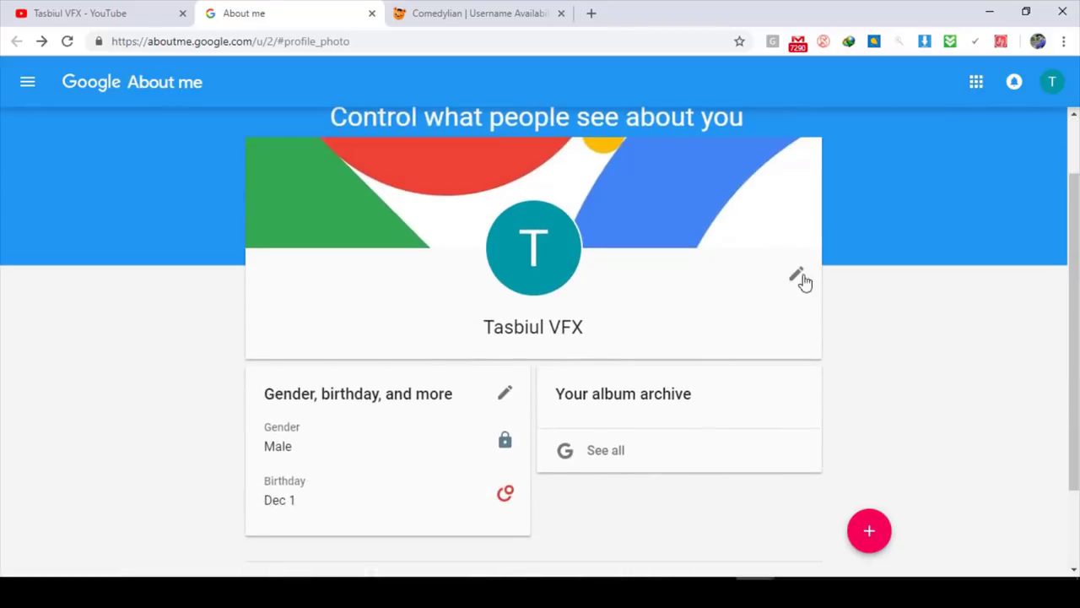
{"action": "left_click", "coordinate": [799, 277]}
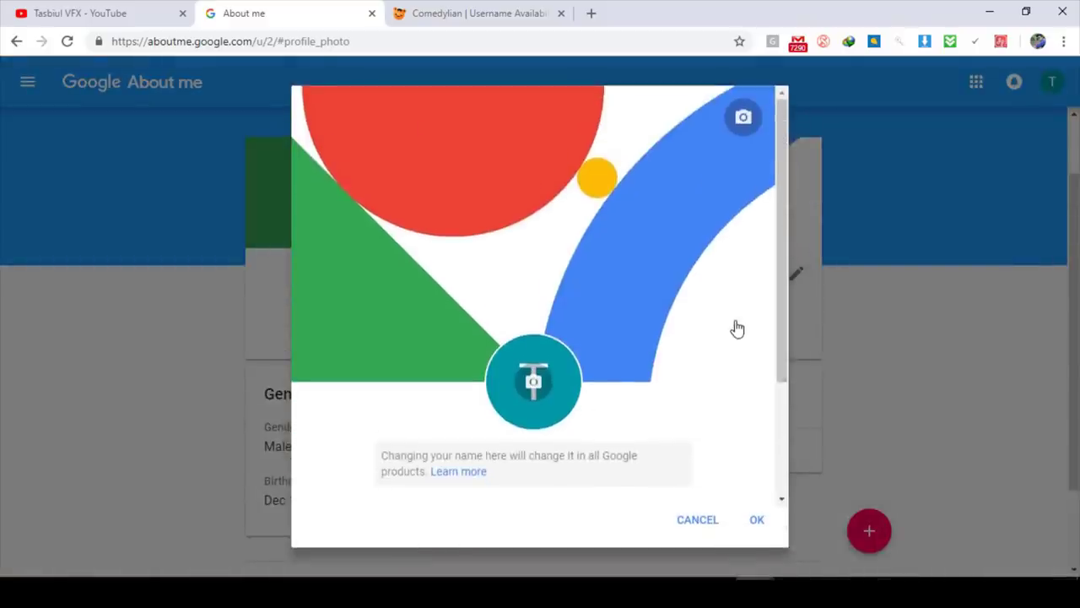
{"action": "scroll", "coordinate": [737, 329], "scroll_direction": "down", "scroll_amount": 2}
{"action": "left_click_drag", "start_coordinate": [431, 361], "coordinate": [329, 369]}
{"action": "type", "text": "asdasd"}
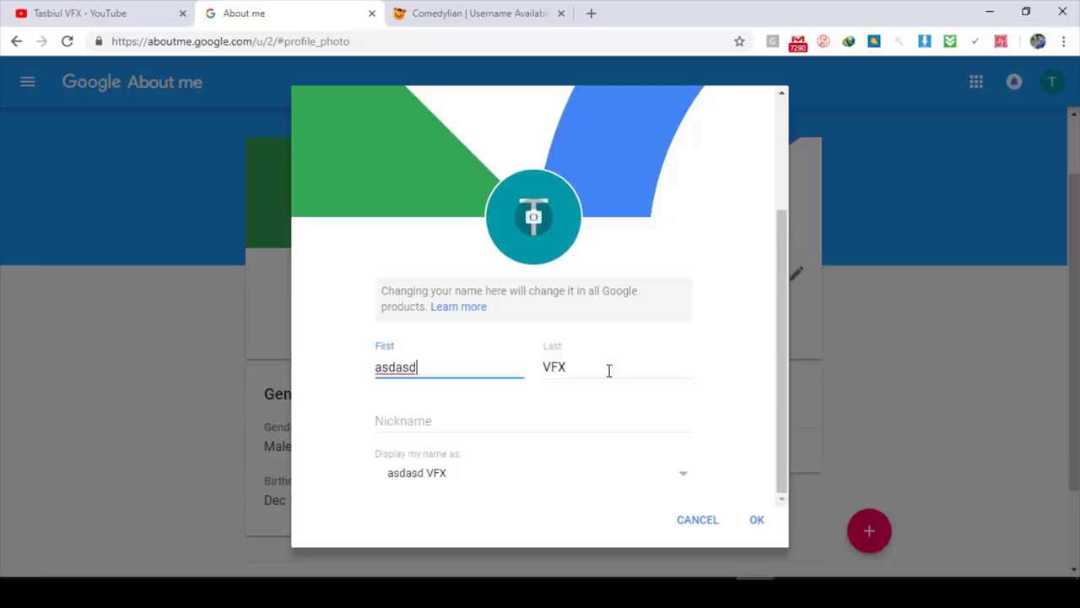
{"action": "left_click_drag", "start_coordinate": [608, 369], "coordinate": [482, 369]}
{"action": "type", "text": "asdasd"}
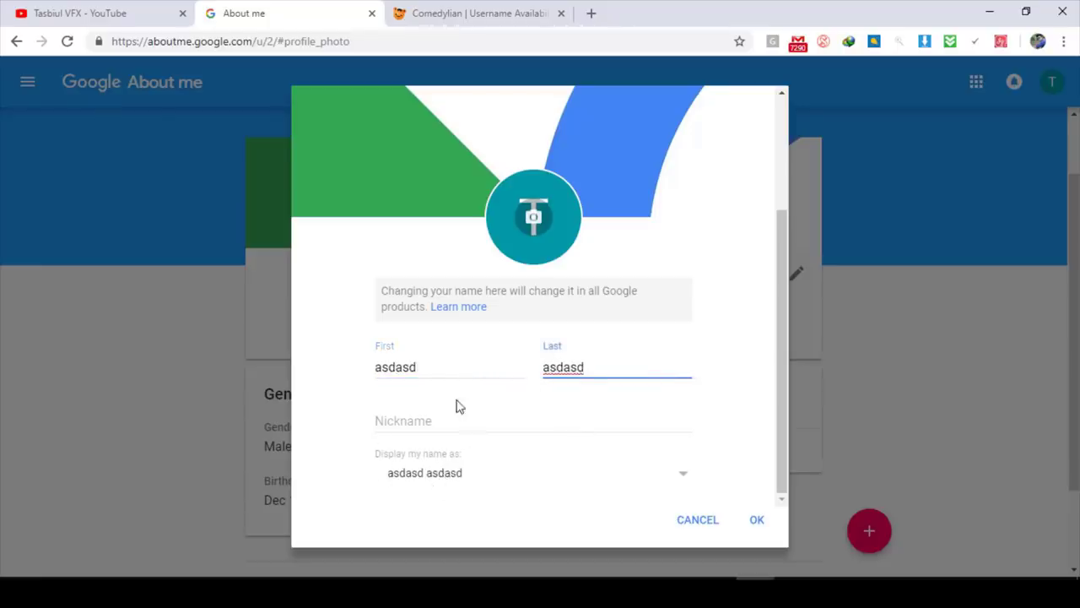
{"action": "left_click", "coordinate": [697, 520]}
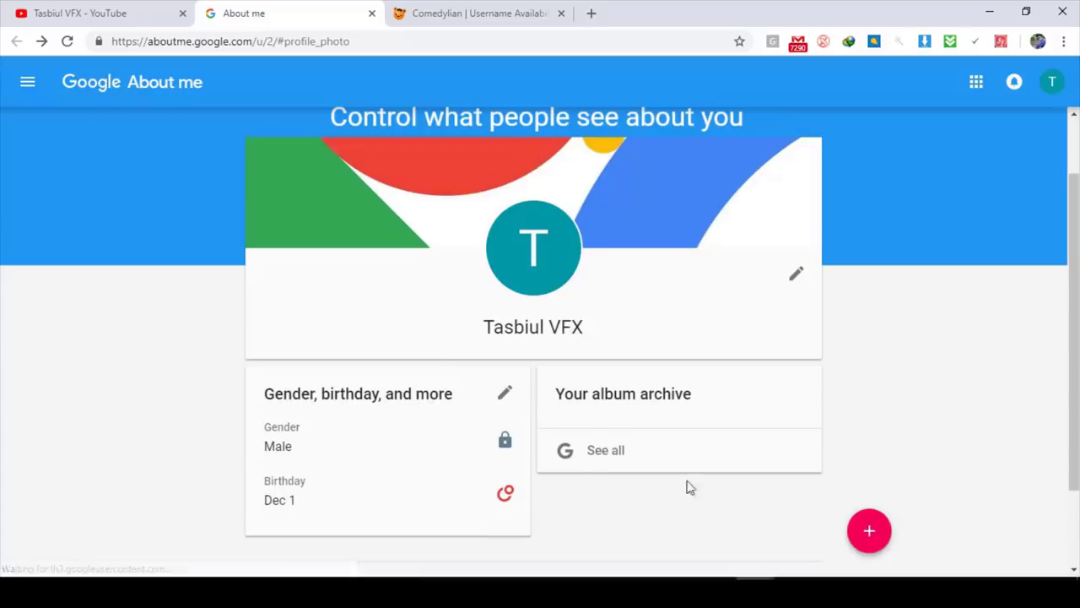
{"action": "middle_click", "coordinate": [231, 11]}
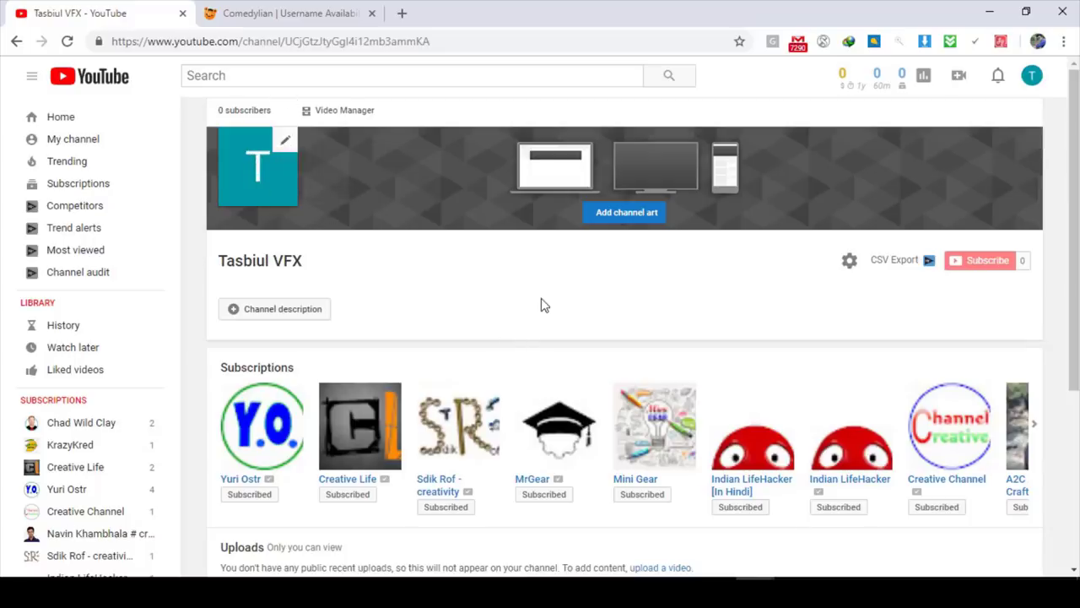
{"action": "middle_click", "coordinate": [226, 12]}
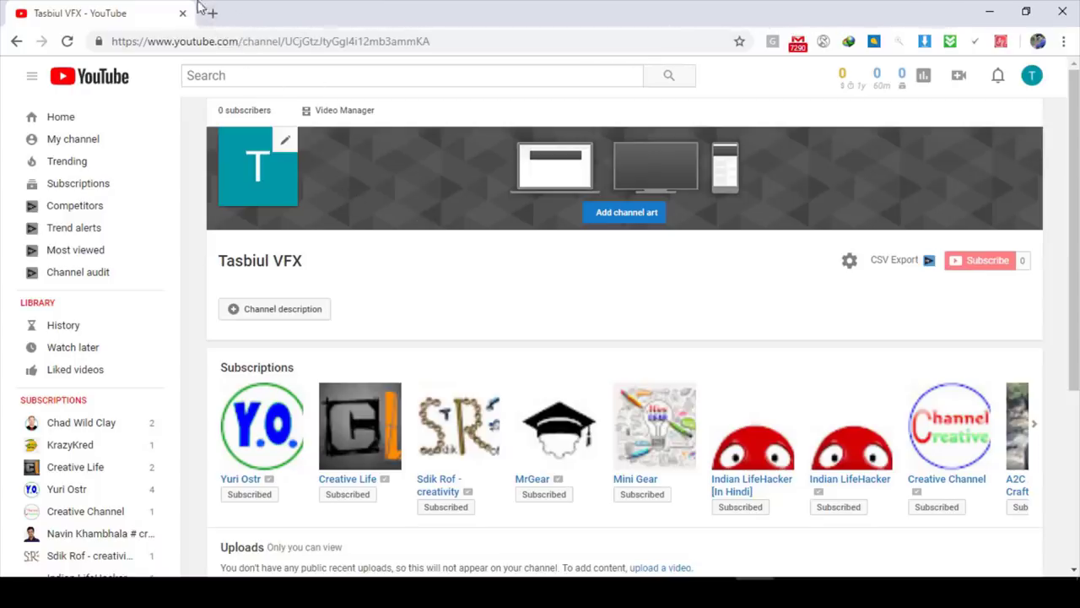
{"action": "left_click", "coordinate": [212, 13]}
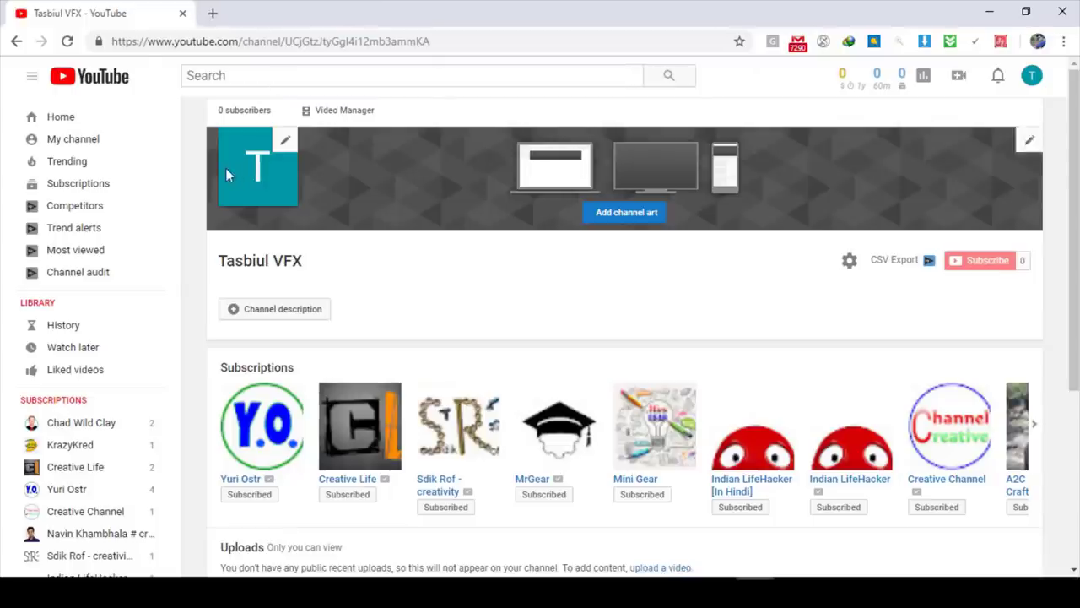
{"action": "left_click", "coordinate": [214, 13]}
{"action": "type", "text": "freepik.com/"}
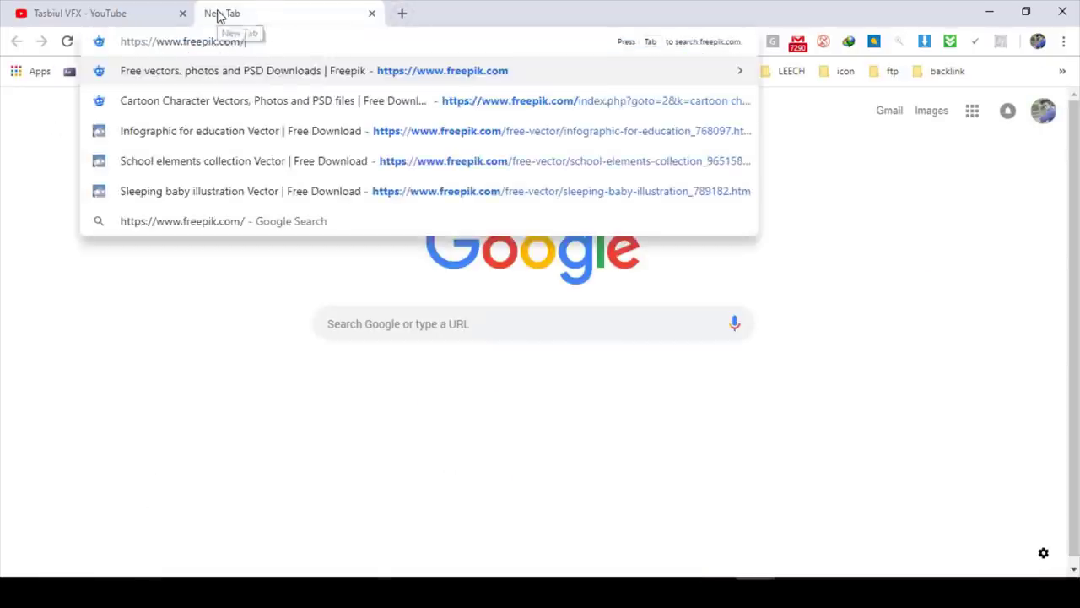
{"action": "key", "text": "Return"}
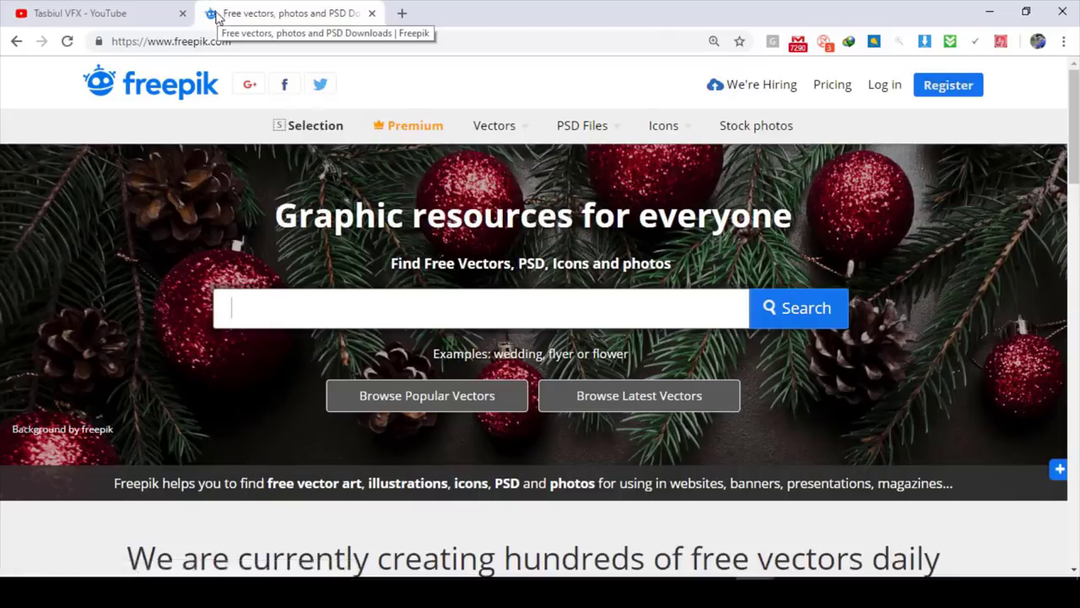
Browse the featured graphic resources on the Freepik home page and return to its search field.
{"action": "scroll", "coordinate": [377, 284], "scroll_direction": "down", "scroll_amount": 6}
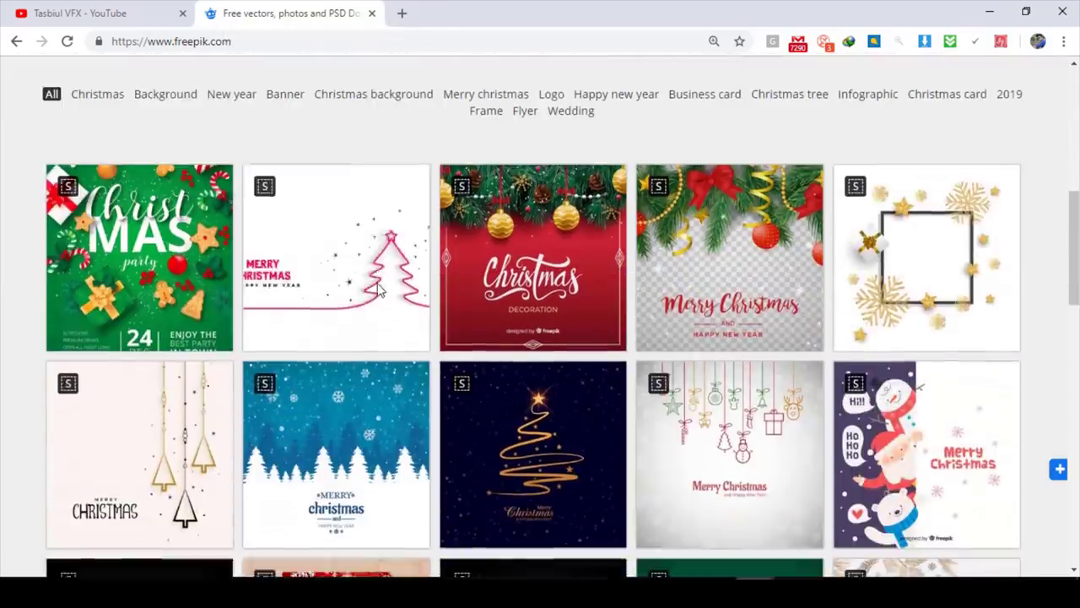
{"action": "mouse_move", "coordinate": [378, 288]}
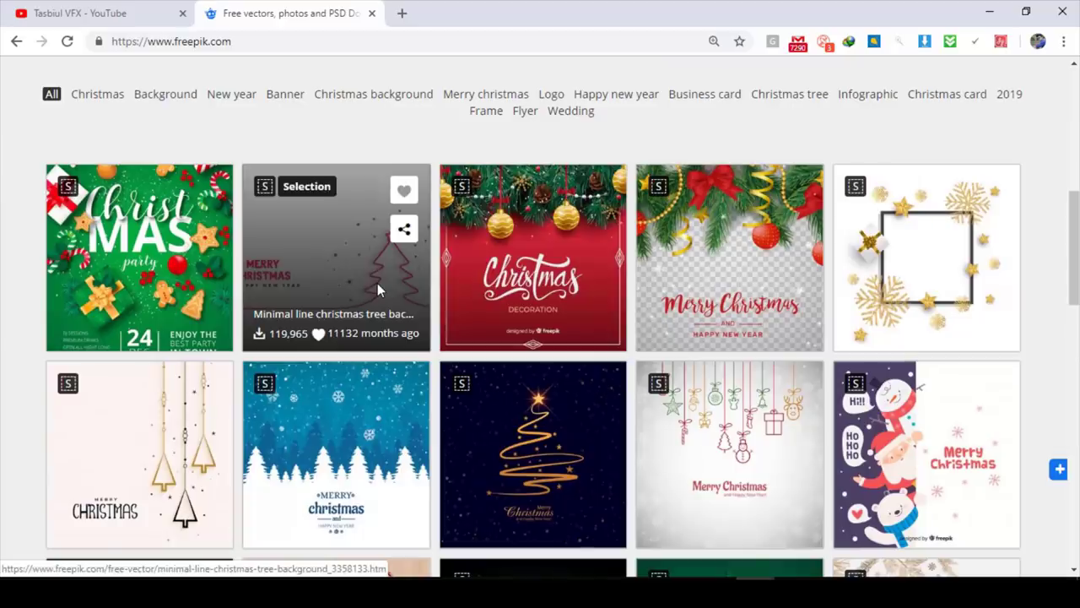
{"action": "scroll", "coordinate": [453, 374], "scroll_direction": "down", "scroll_amount": 5}
{"action": "key", "text": "End"}
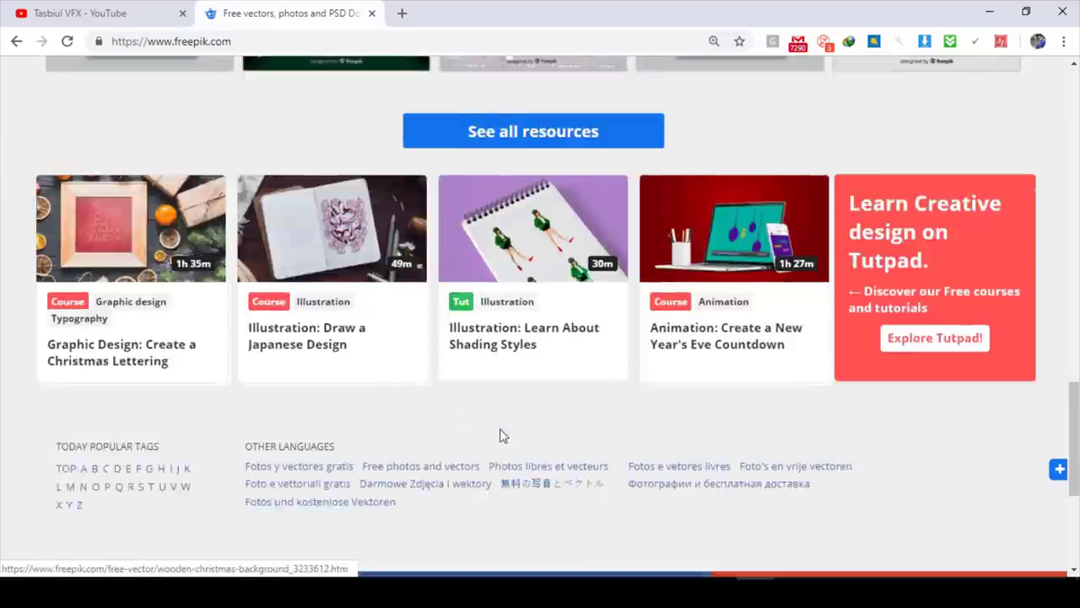
{"action": "key", "text": "Home"}
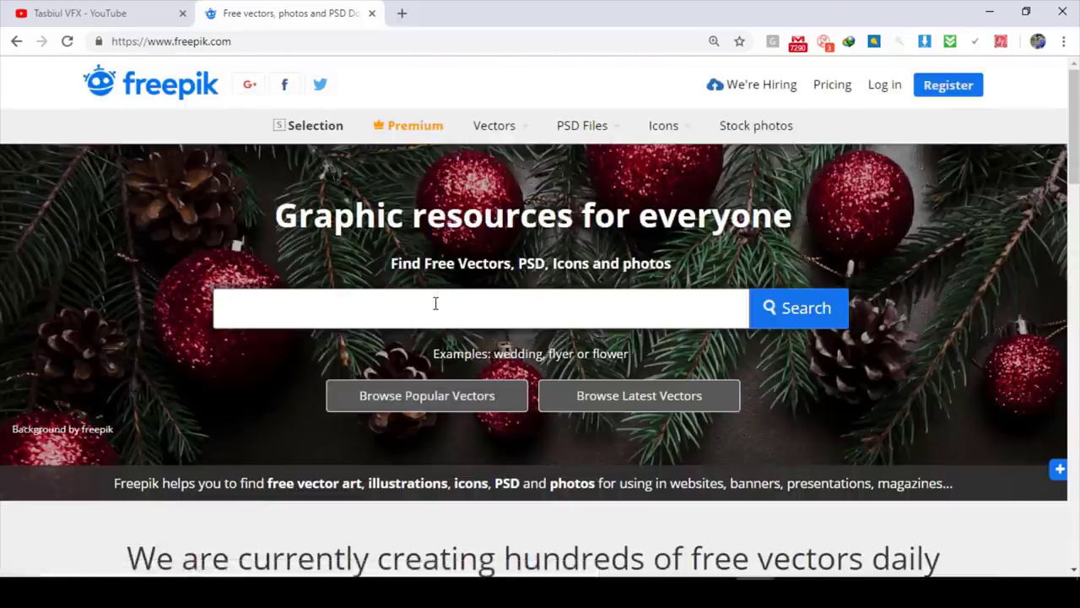
Search Freepik for logo and look through the first page of results.
{"action": "left_click", "coordinate": [436, 302]}
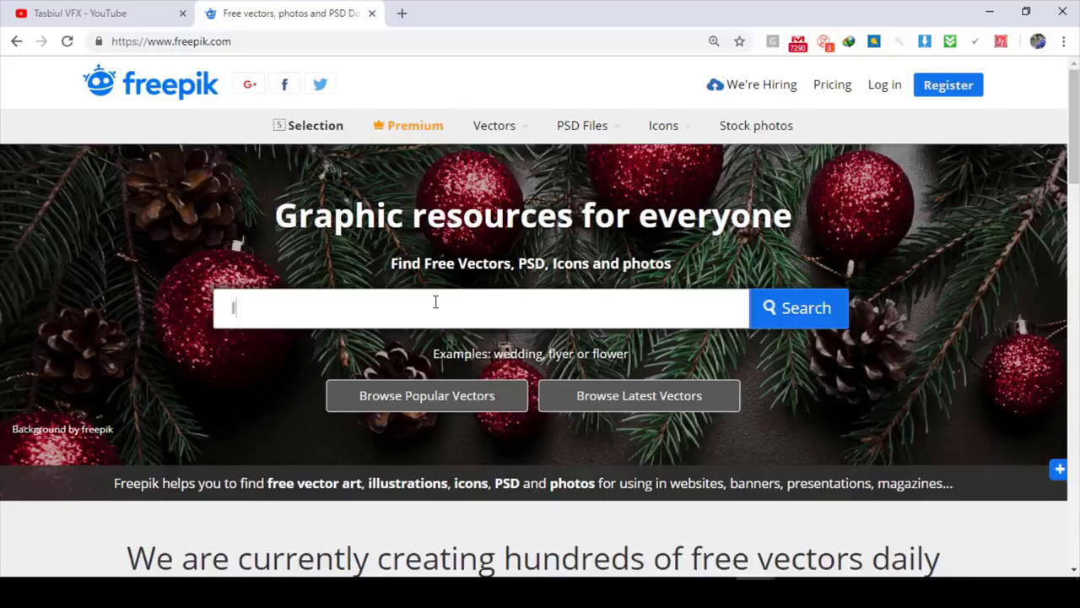
{"action": "type", "text": "logo"}
{"action": "key", "text": "Return"}
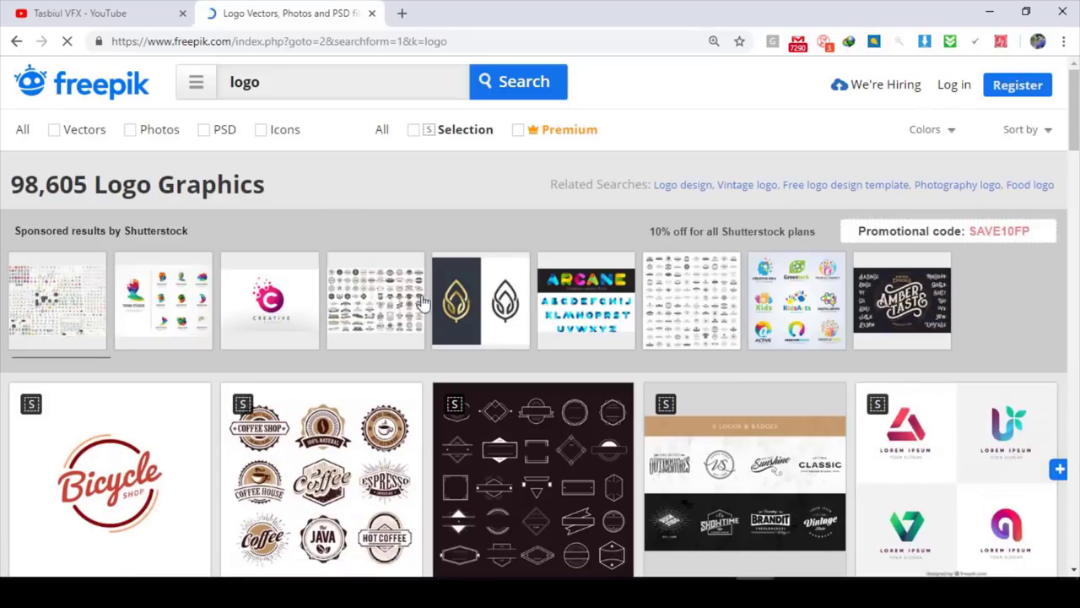
{"action": "scroll", "coordinate": [429, 302], "scroll_direction": "down", "scroll_amount": 15}
{"action": "scroll", "coordinate": [429, 302], "scroll_direction": "up", "scroll_amount": 10}
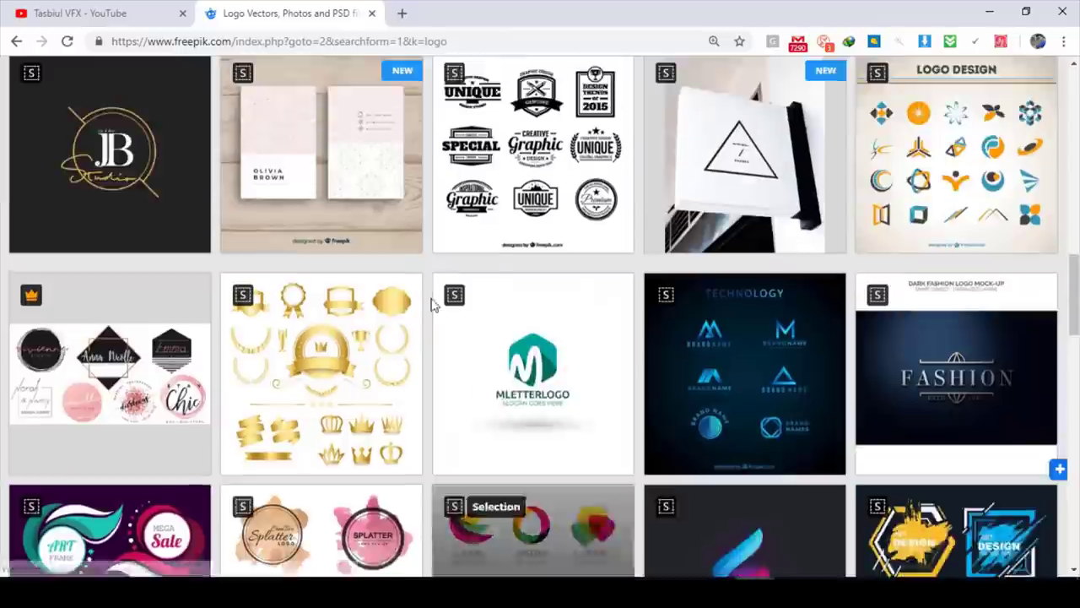
{"action": "scroll", "coordinate": [432, 302], "scroll_direction": "up", "scroll_amount": 4}
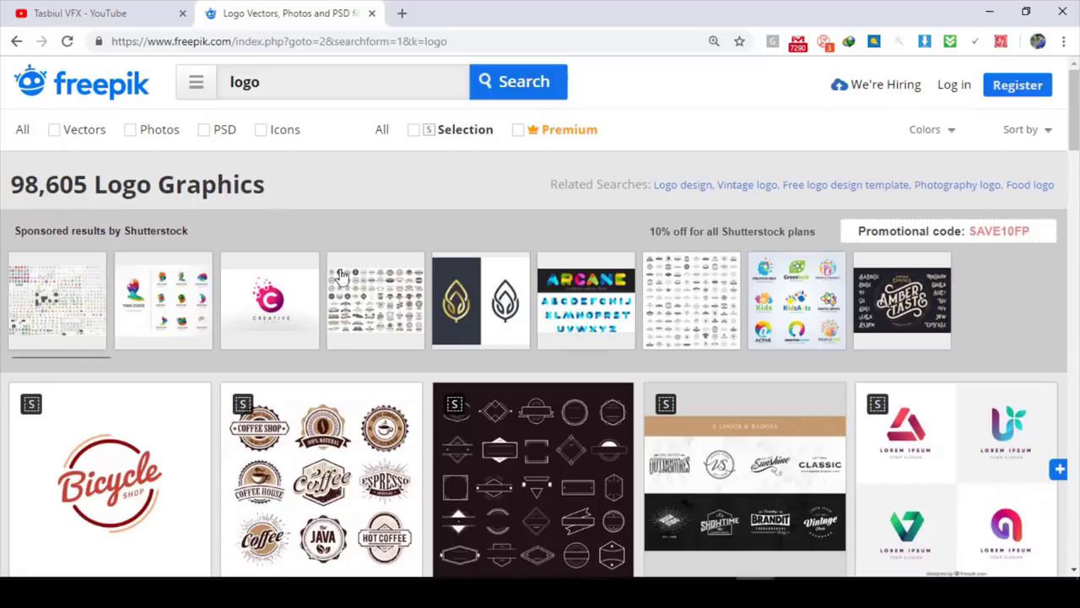
{"action": "scroll", "coordinate": [341, 277], "scroll_direction": "down", "scroll_amount": 15}
{"action": "scroll", "coordinate": [363, 280], "scroll_direction": "up", "scroll_amount": 5}
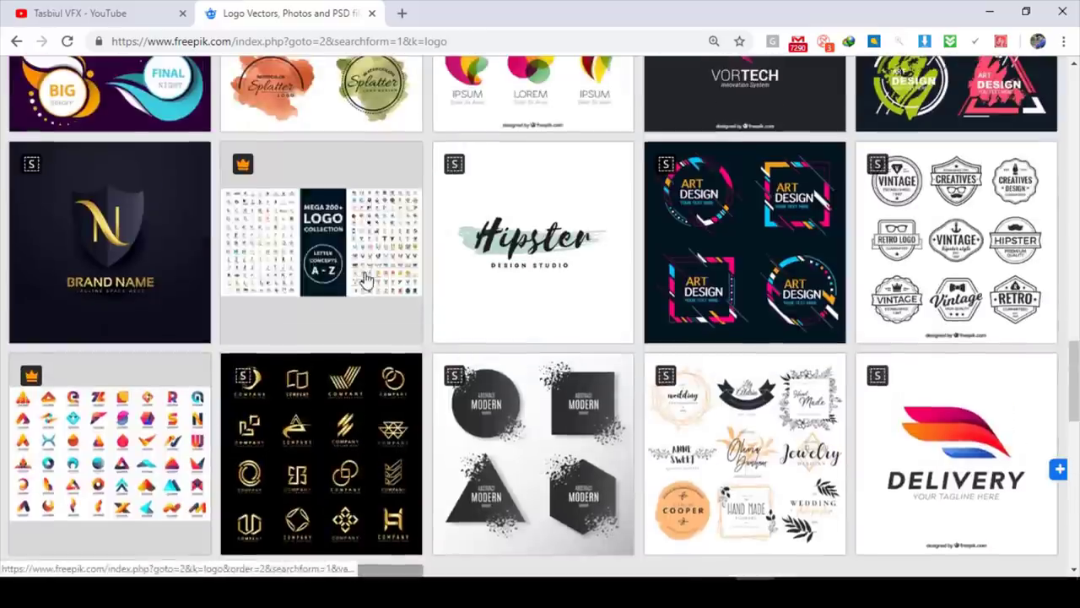
{"action": "scroll", "coordinate": [379, 287], "scroll_direction": "down", "scroll_amount": 5}
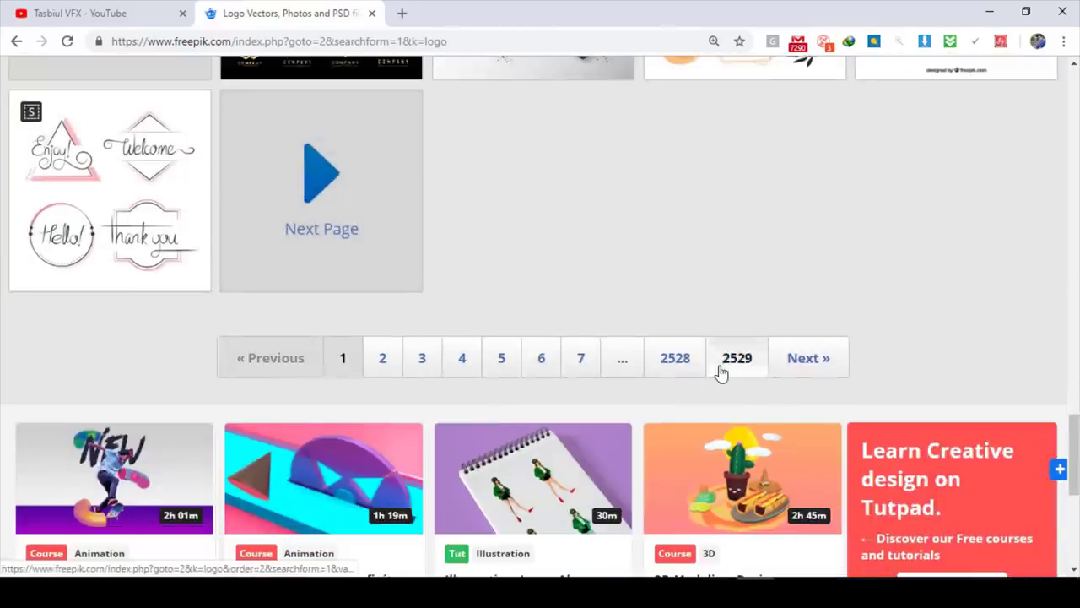
Browse page 7 of the logo results and open the Animal badges for sport teams vector.
{"action": "left_click", "coordinate": [582, 360]}
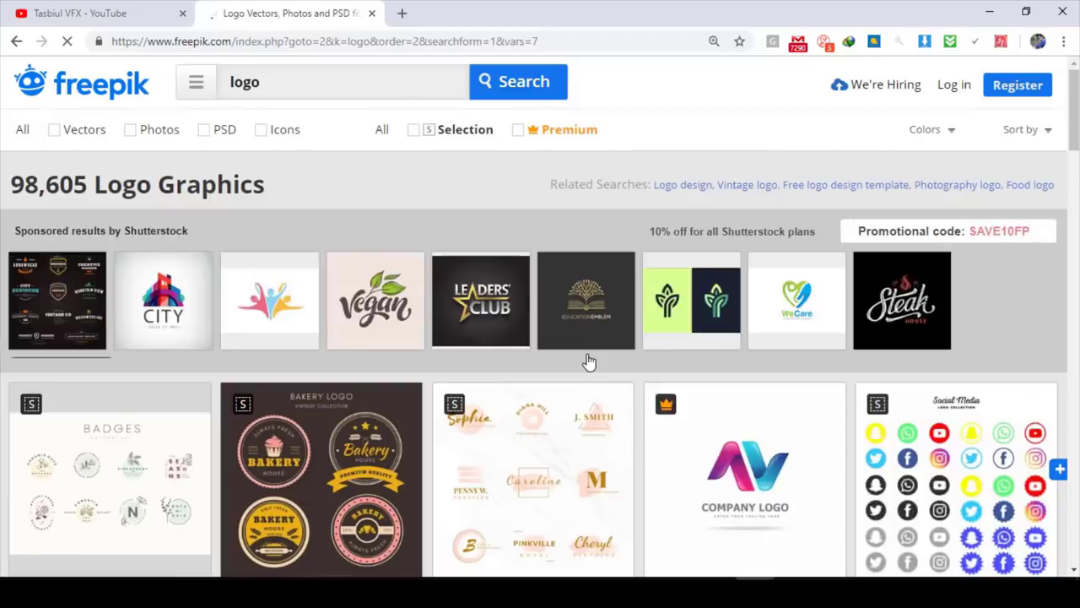
{"action": "scroll", "coordinate": [588, 360], "scroll_direction": "down", "scroll_amount": 10}
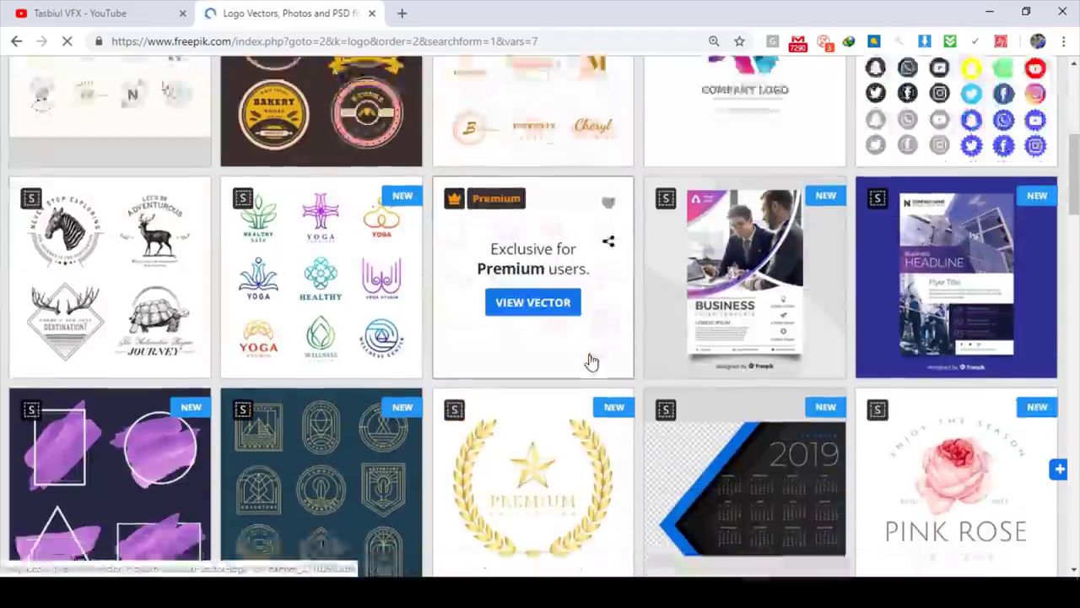
{"action": "scroll", "coordinate": [591, 354], "scroll_direction": "up", "scroll_amount": 2}
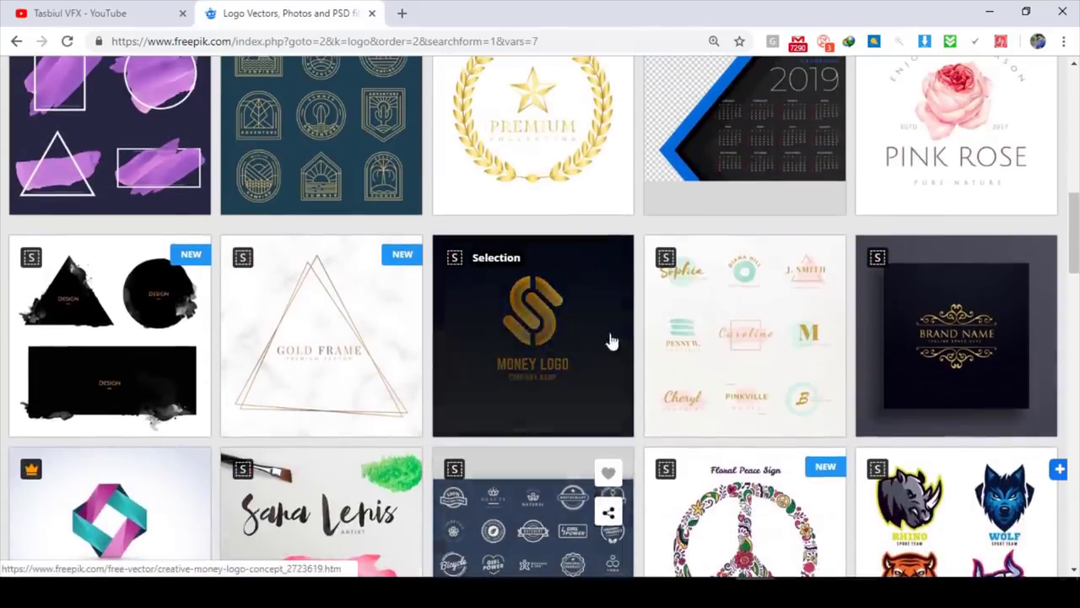
{"action": "scroll", "coordinate": [582, 368], "scroll_direction": "down", "scroll_amount": 3}
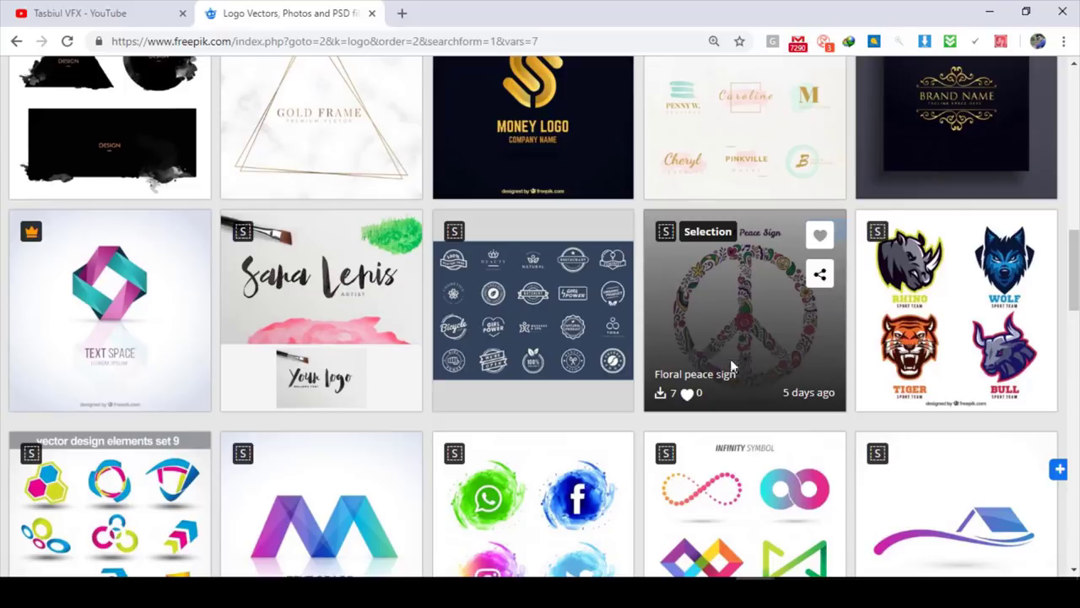
{"action": "scroll", "coordinate": [730, 359], "scroll_direction": "down", "scroll_amount": 2}
{"action": "scroll", "coordinate": [706, 336], "scroll_direction": "up", "scroll_amount": 3}
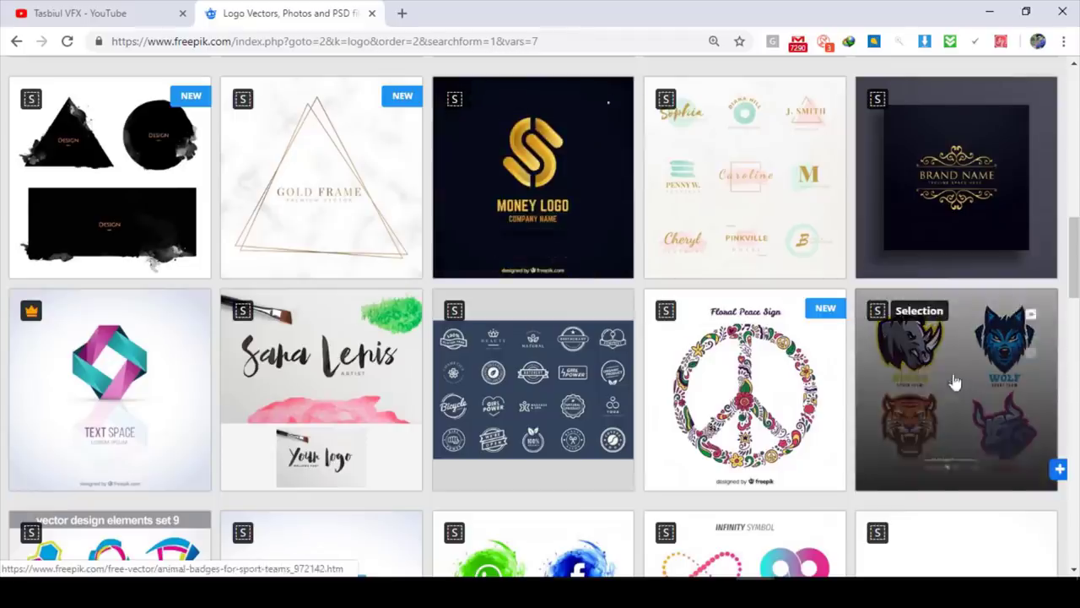
{"action": "left_click", "coordinate": [924, 384]}
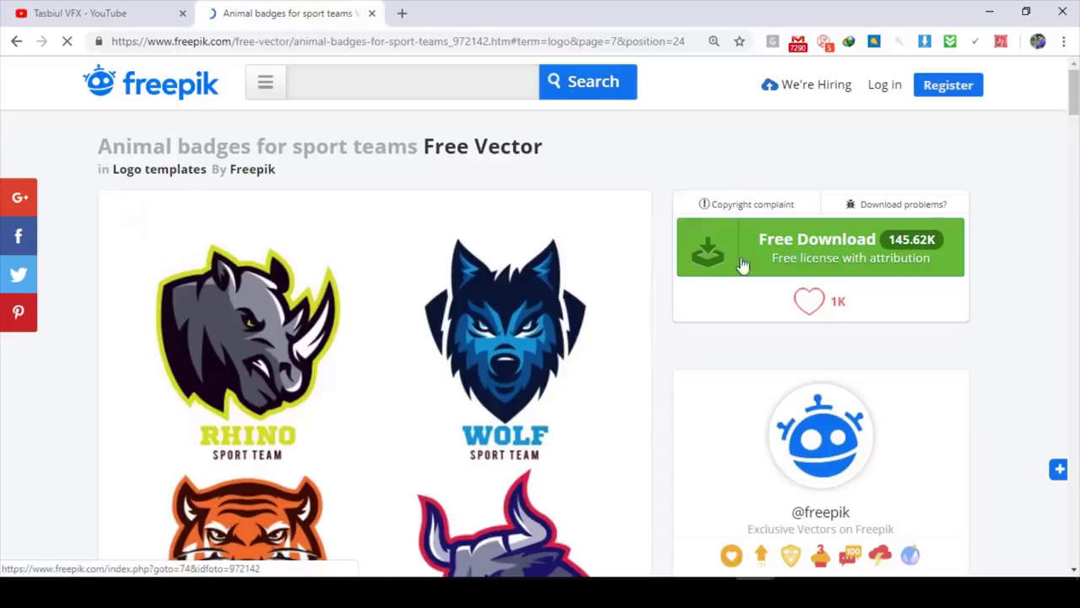
Download the Animal badges for sport teams vector with the free, author-credited option and start the file transfer.
{"action": "left_click", "coordinate": [808, 243]}
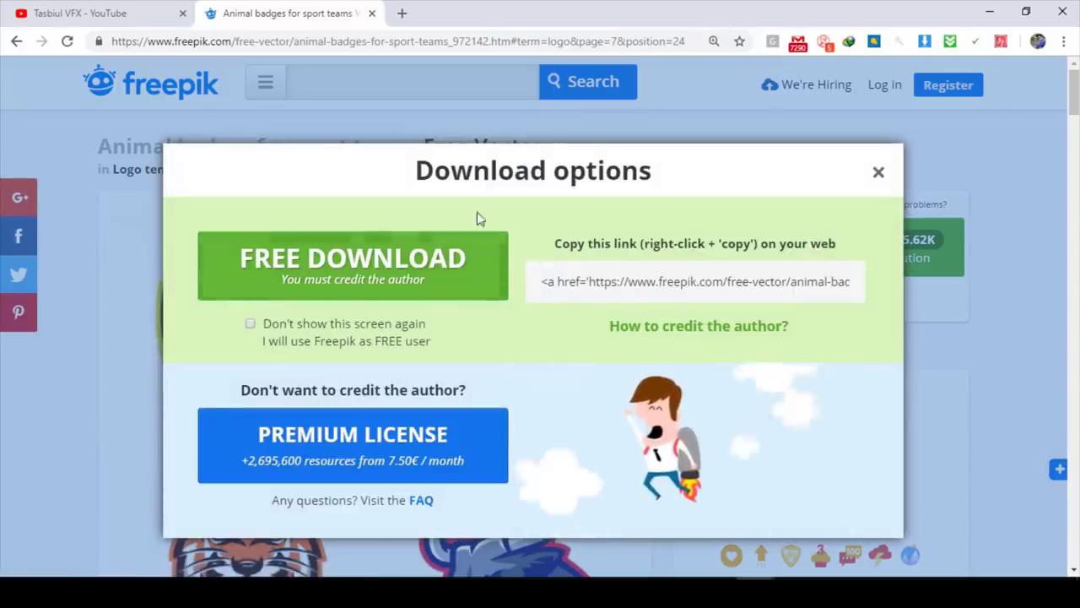
{"action": "left_click", "coordinate": [432, 273]}
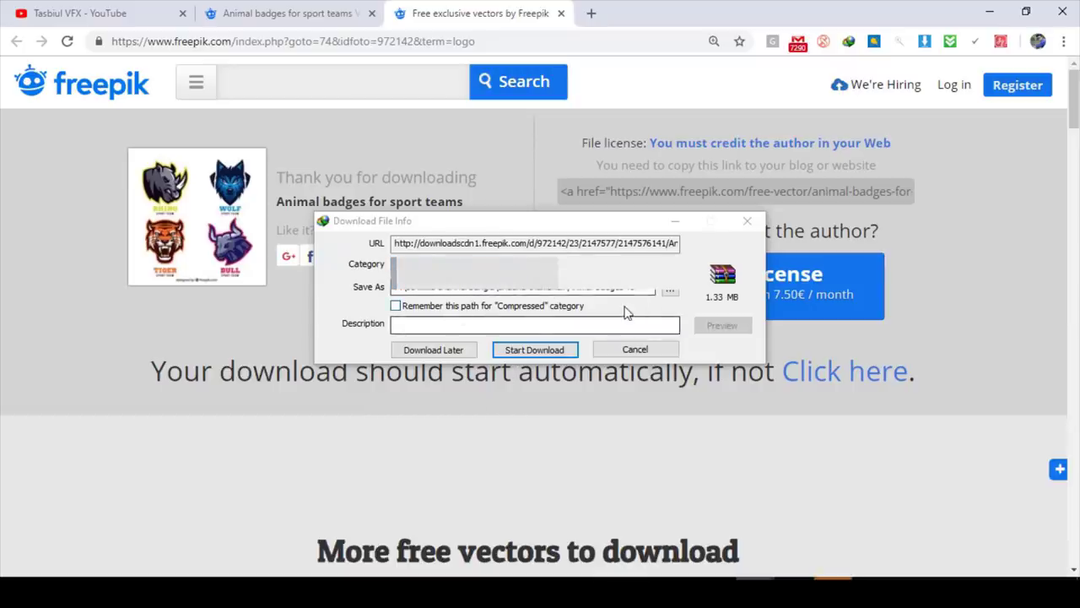
{"action": "left_click", "coordinate": [534, 349]}
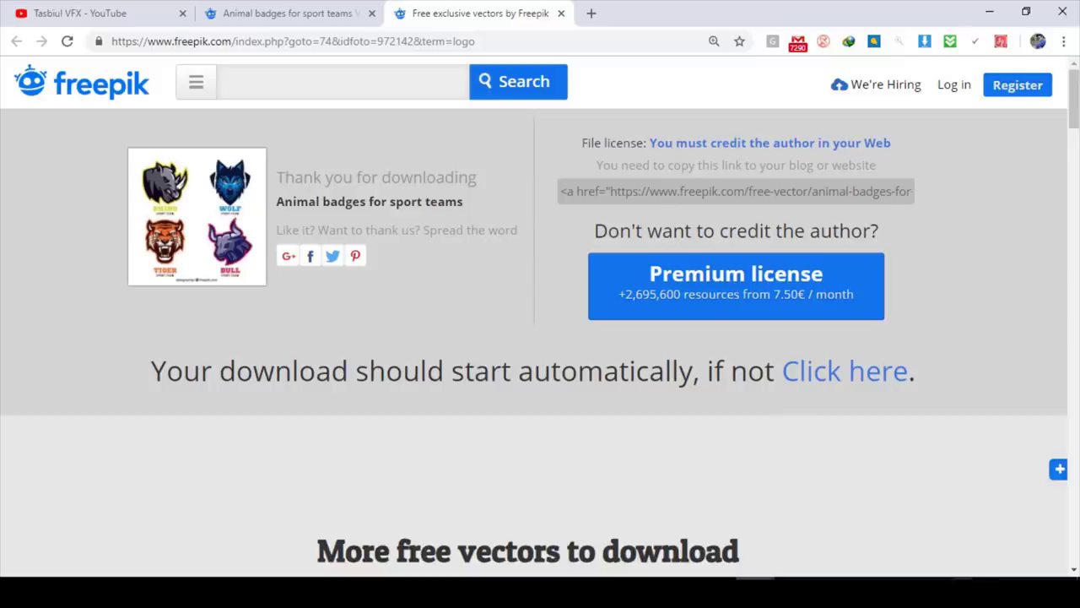
Open the downloaded Animal-badges-for-sport-teams.zip from Internet Download Manager, and view and close its 78091-OF8SYY-189.jpg image.
{"action": "left_click", "coordinate": [941, 591]}
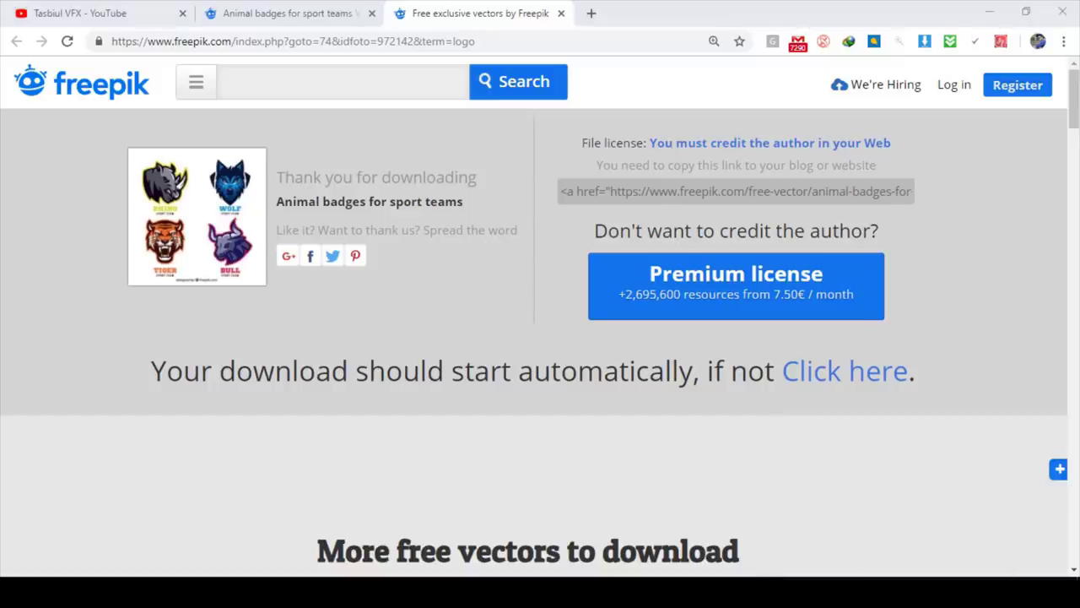
{"action": "double_click", "coordinate": [957, 498]}
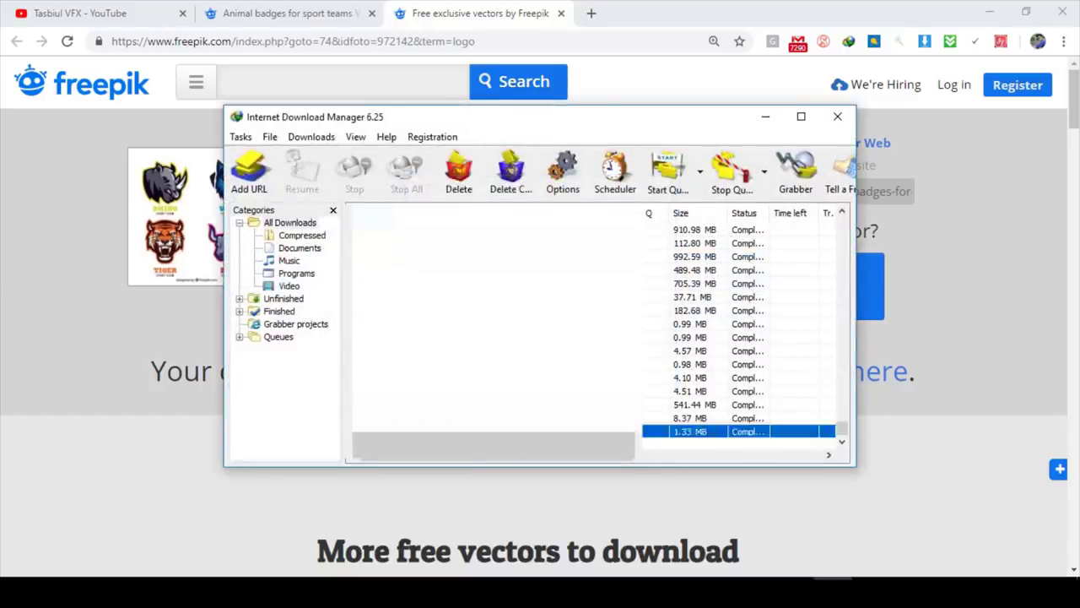
{"action": "double_click", "coordinate": [700, 432]}
{"action": "left_click", "coordinate": [582, 441]}
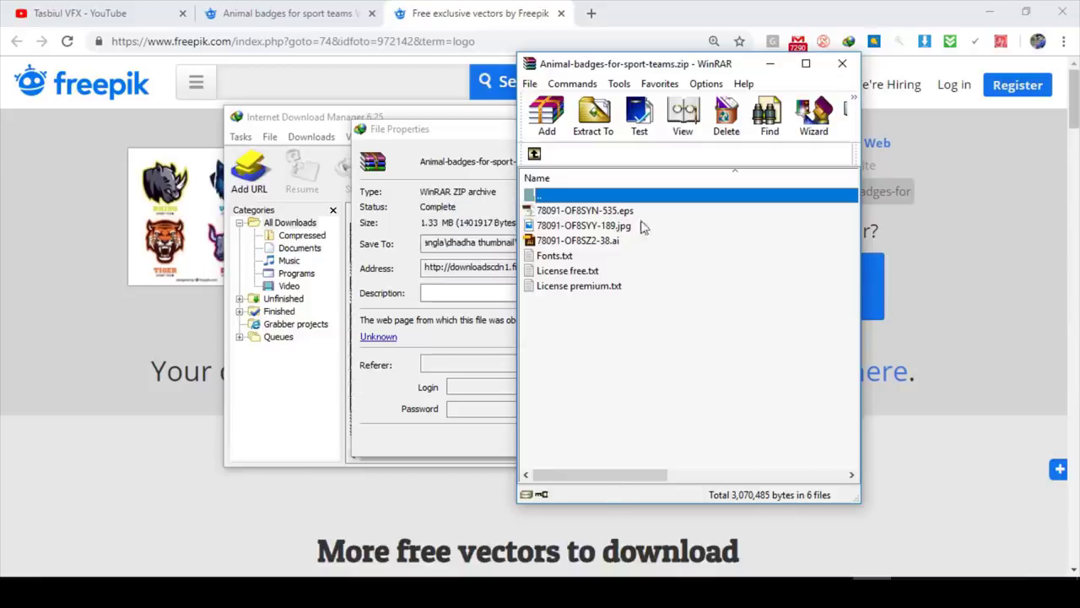
{"action": "left_click", "coordinate": [596, 228]}
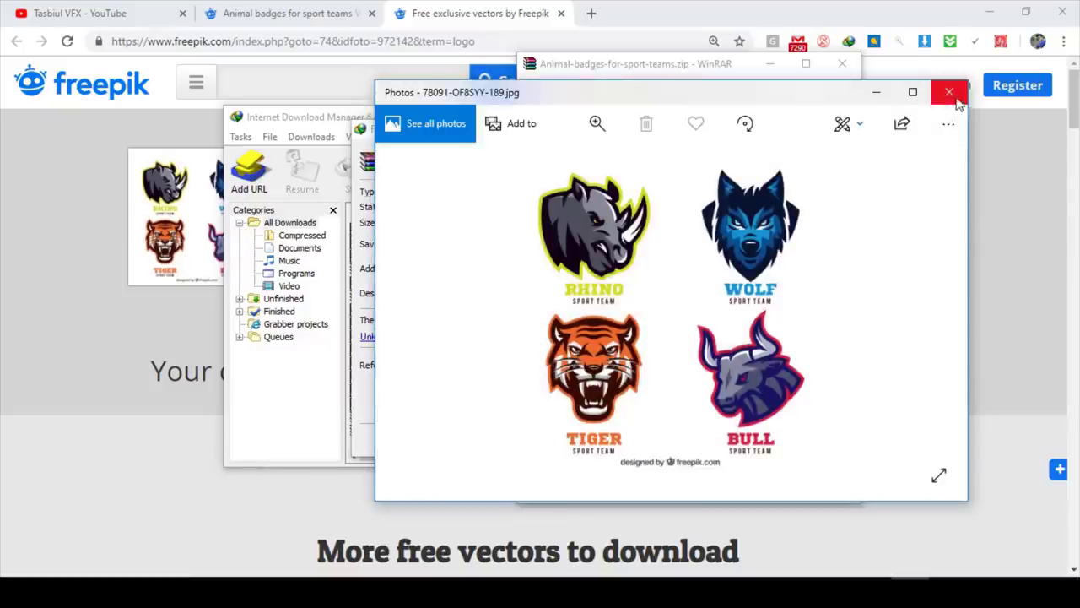
{"action": "left_click", "coordinate": [947, 92]}
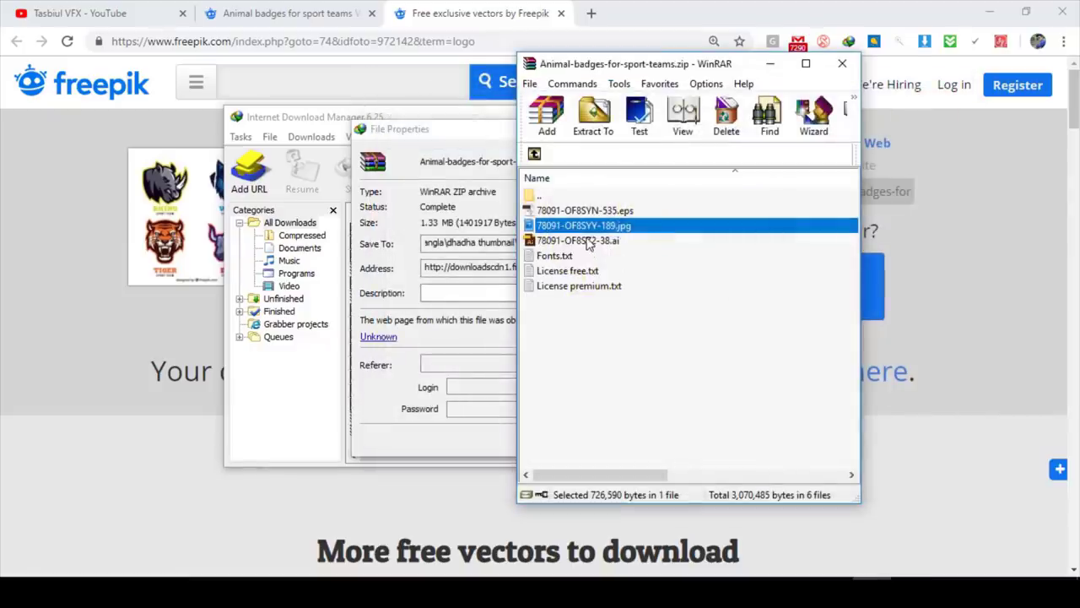
Open 78091-OF8SZ2-38.ai from the archive in Illustrator, accepting the substituted fonts.
{"action": "left_click", "coordinate": [589, 243]}
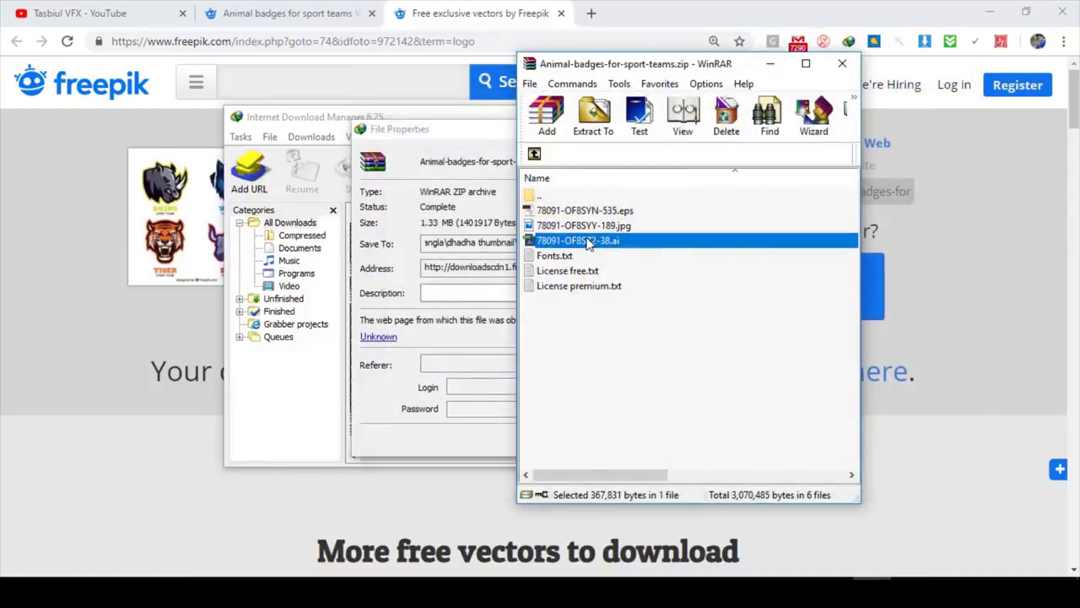
{"action": "double_click", "coordinate": [589, 242]}
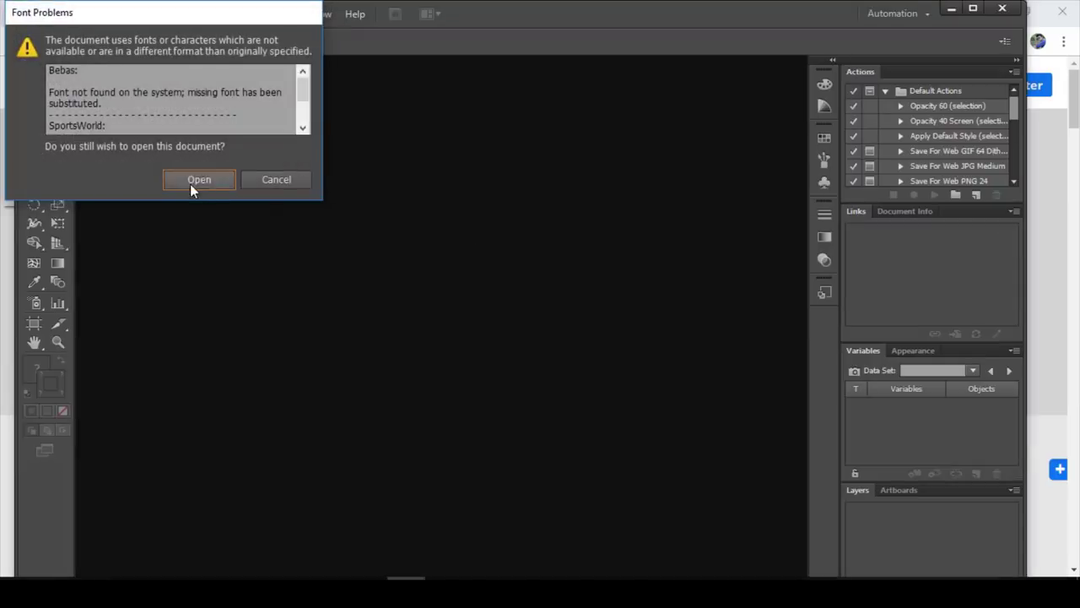
{"action": "left_click", "coordinate": [191, 184]}
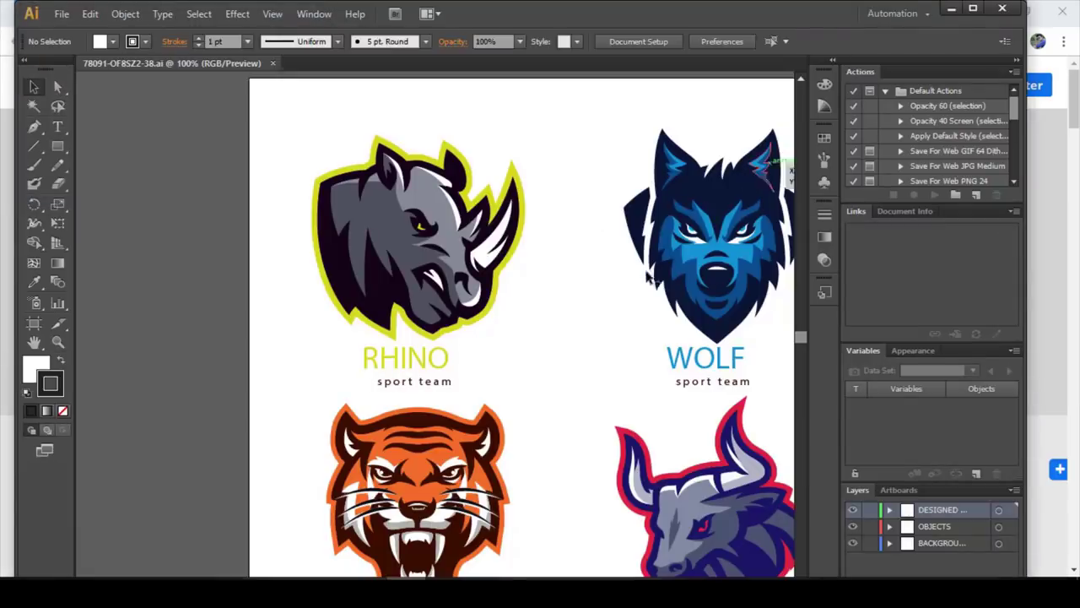
Shift the white background past the artboard's left edge and maximize the Illustrator window.
{"action": "left_click_drag", "start_coordinate": [506, 359], "coordinate": [405, 337]}
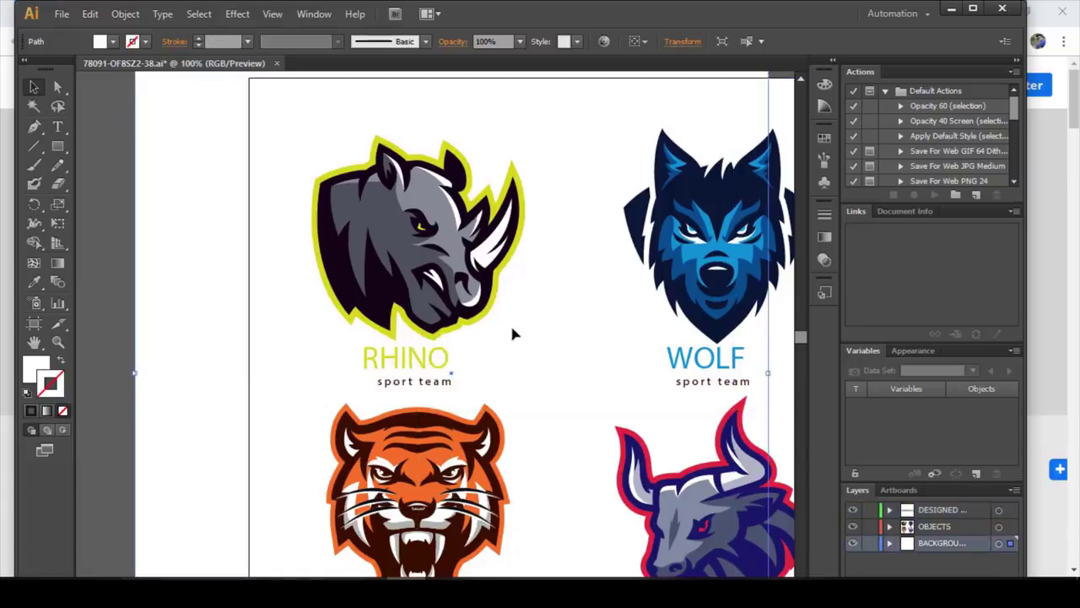
{"action": "scroll", "coordinate": [511, 334], "scroll_direction": "down", "scroll_amount": 5}
{"action": "scroll", "coordinate": [525, 344], "scroll_direction": "up", "scroll_amount": 5}
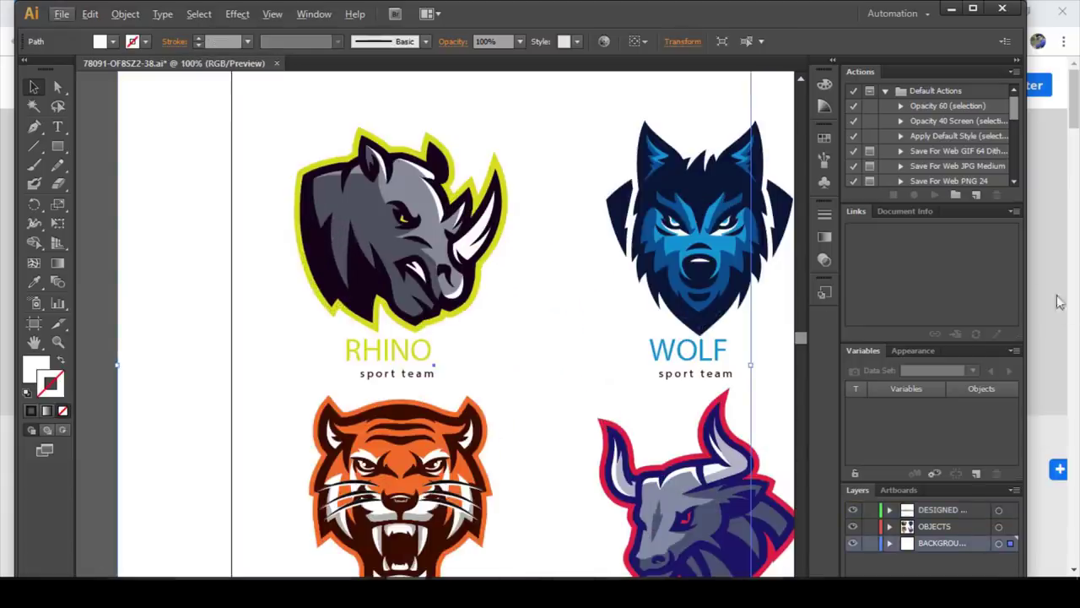
{"action": "double_click", "coordinate": [798, 17]}
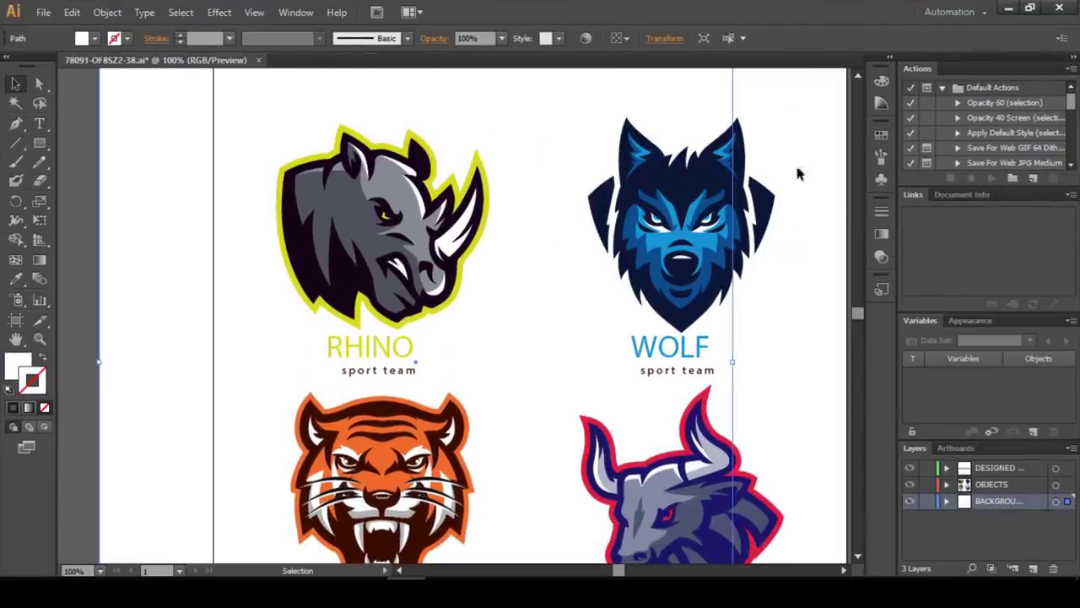
Isolate the rhino badge group, delete its RHINO and sport team texts, and check the remaining rhino artwork's selection.
{"action": "double_click", "coordinate": [388, 351]}
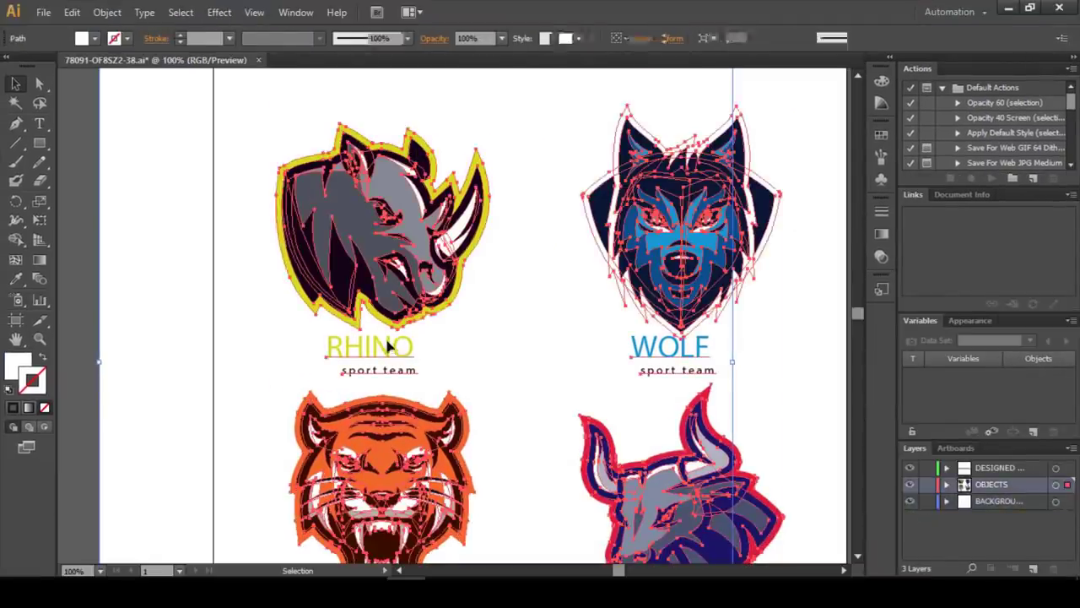
{"action": "double_click", "coordinate": [388, 351]}
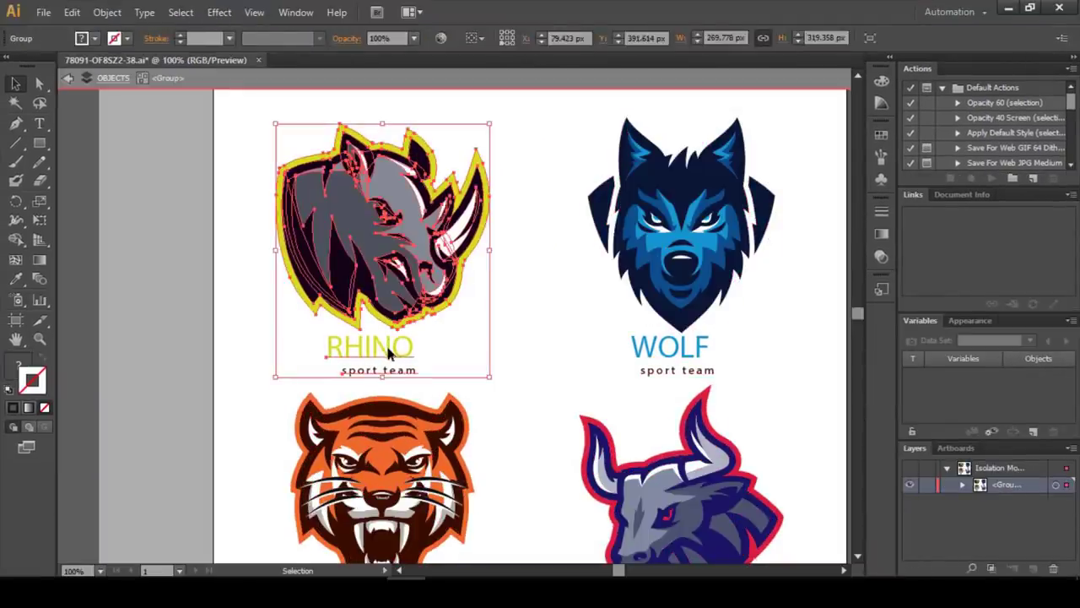
{"action": "left_click", "coordinate": [405, 351]}
{"action": "key", "text": "Delete"}
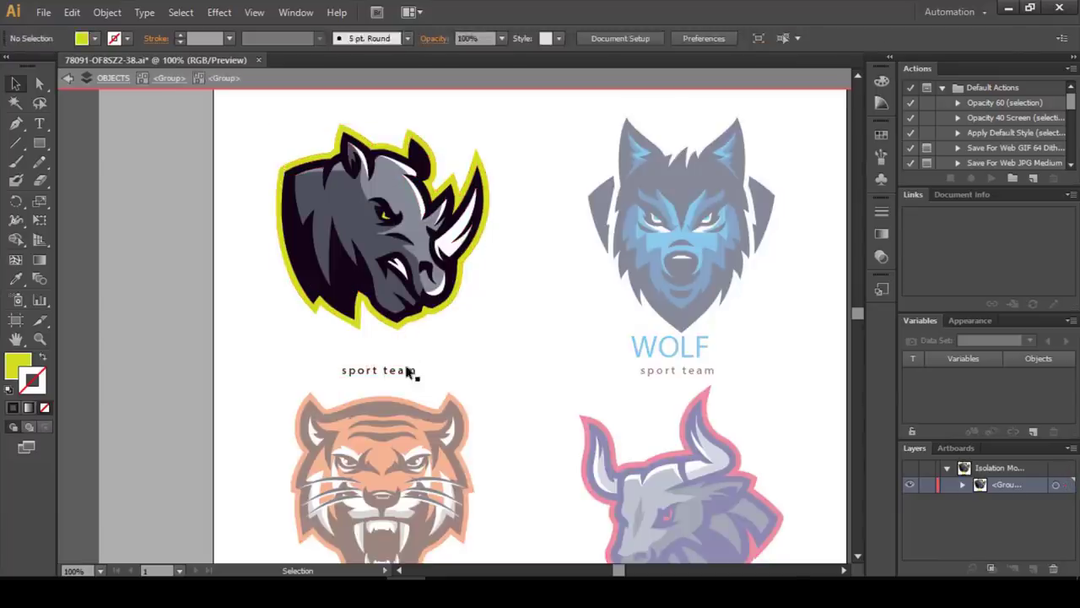
{"action": "left_click", "coordinate": [409, 372]}
{"action": "key", "text": "Delete"}
{"action": "left_click", "coordinate": [457, 270]}
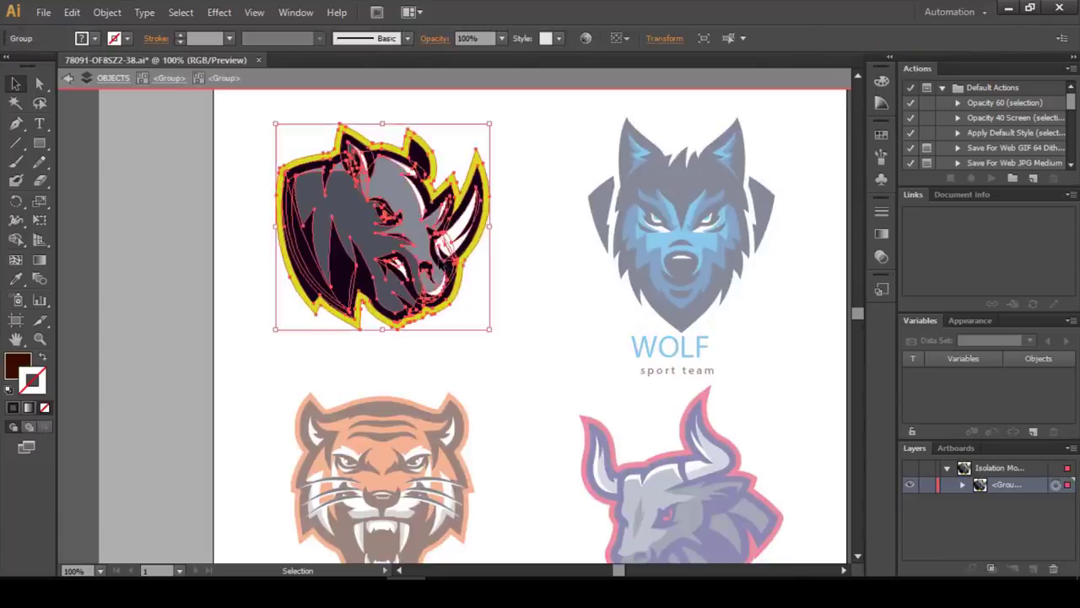
{"action": "left_click", "coordinate": [350, 360]}
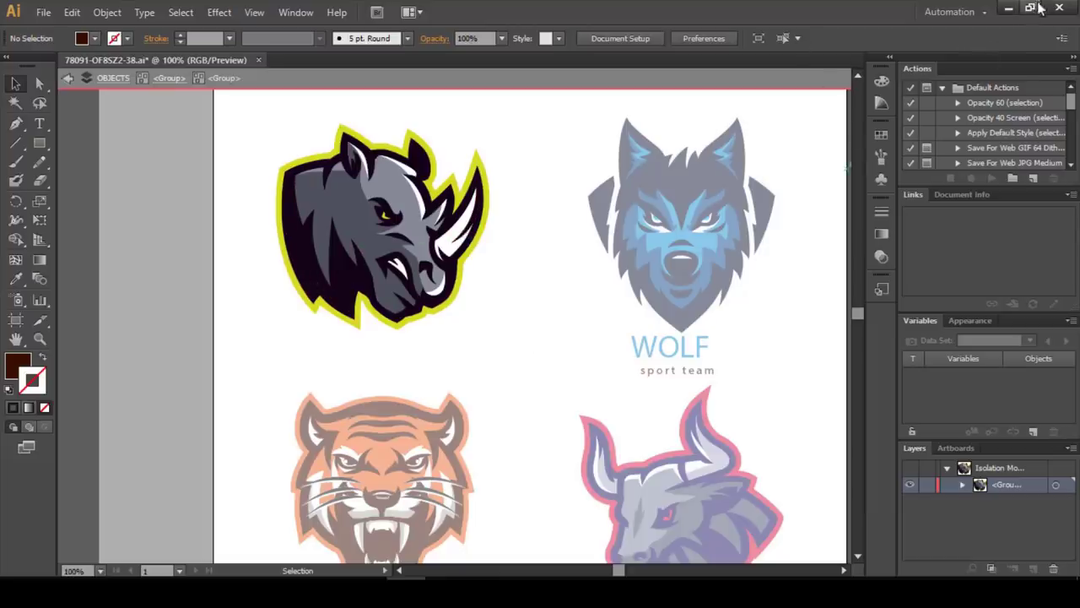
Exit isolation mode, clear the artwork selection, and close Illustrator without saving changes to 78091-OF8SZ2-38.ai.
{"action": "double_click", "coordinate": [513, 310]}
{"action": "left_click_drag", "start_coordinate": [517, 312], "coordinate": [265, 159]}
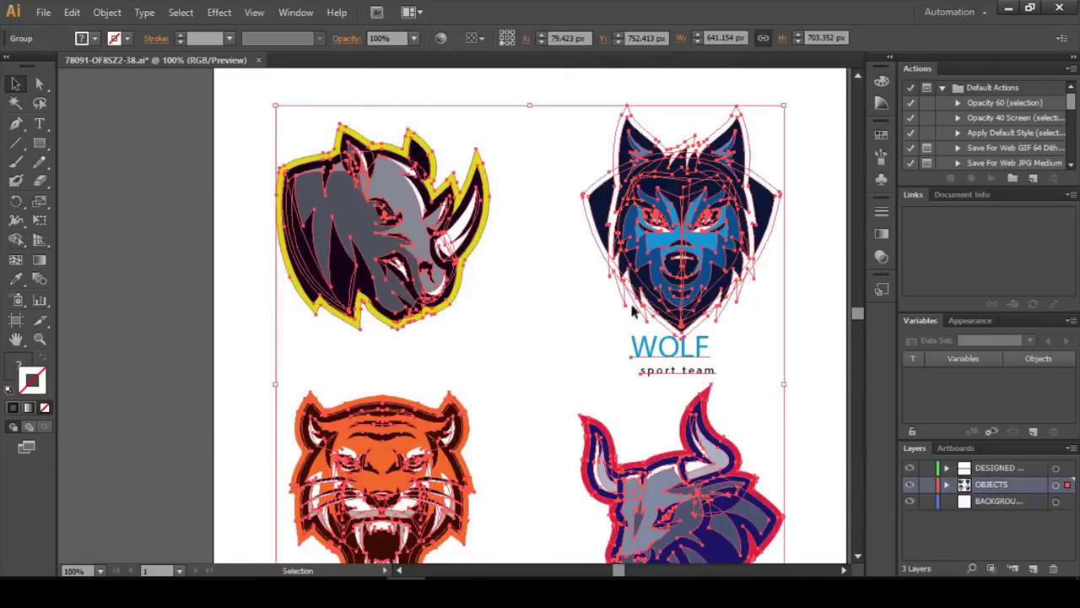
{"action": "left_click", "coordinate": [806, 193]}
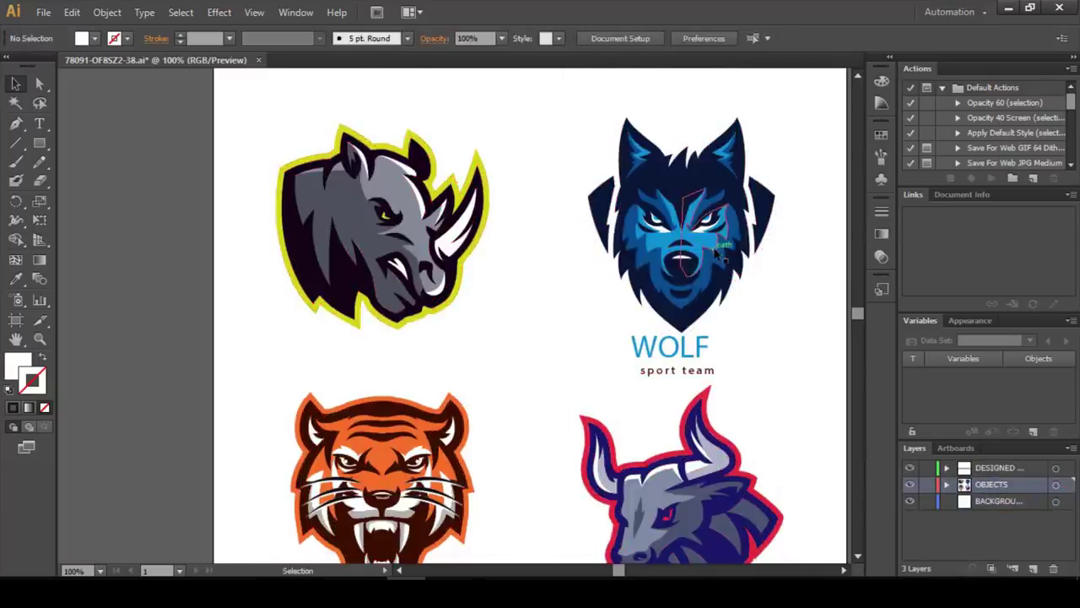
{"action": "left_click", "coordinate": [1059, 7]}
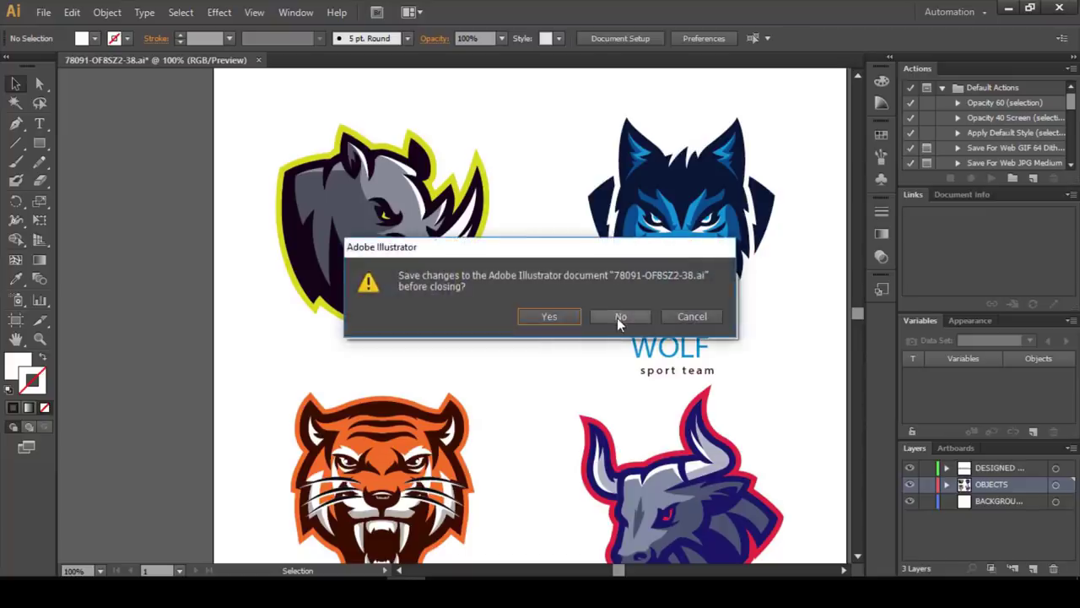
{"action": "left_click", "coordinate": [618, 316]}
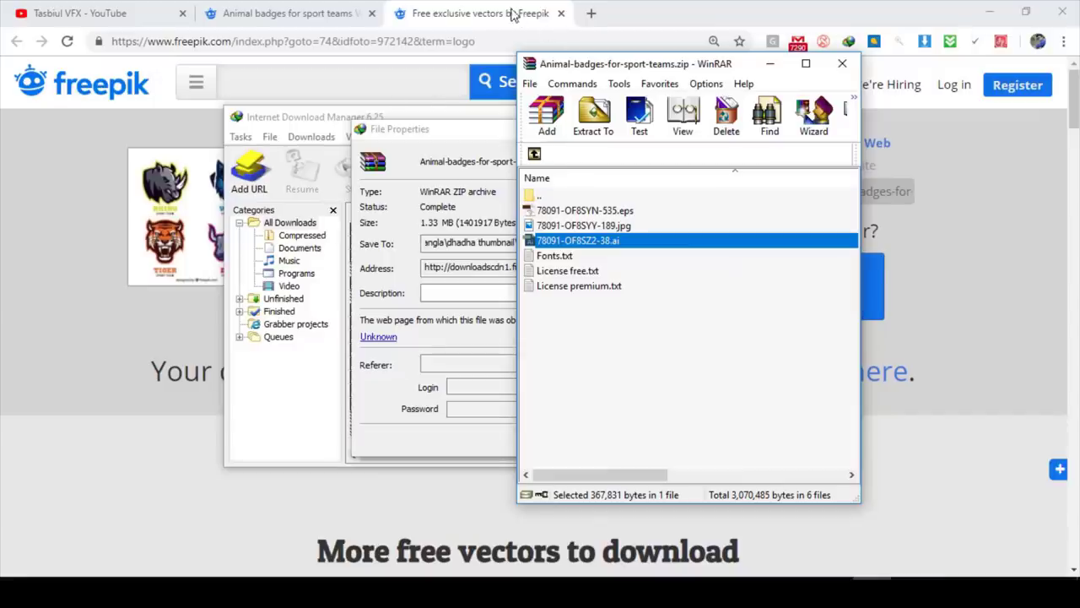
{"action": "left_click", "coordinate": [512, 15]}
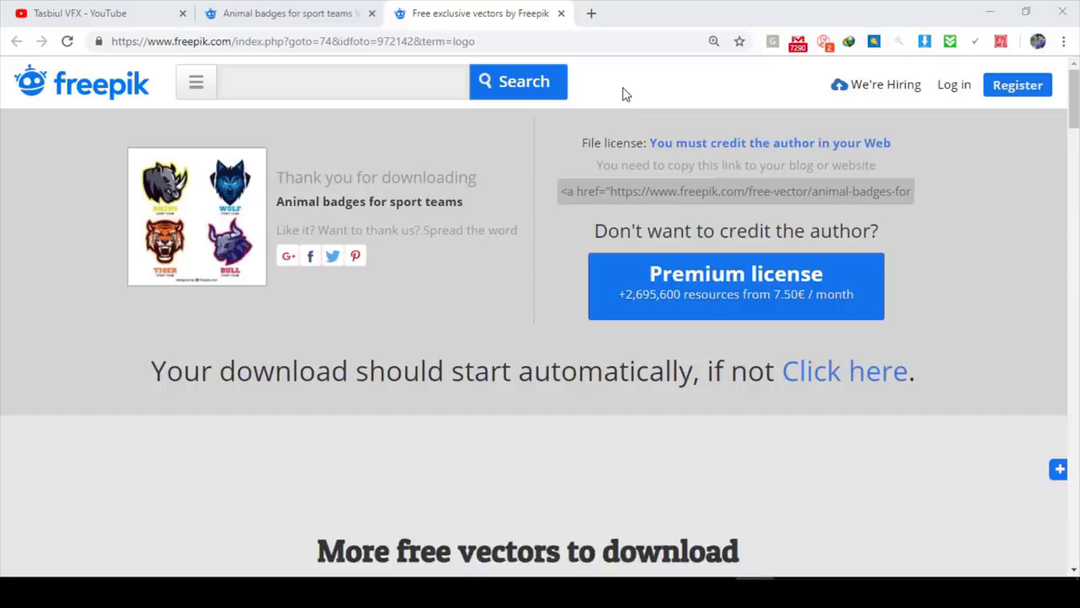
{"action": "left_click", "coordinate": [590, 14]}
{"action": "type", "text": "https://www.canva.com/"}
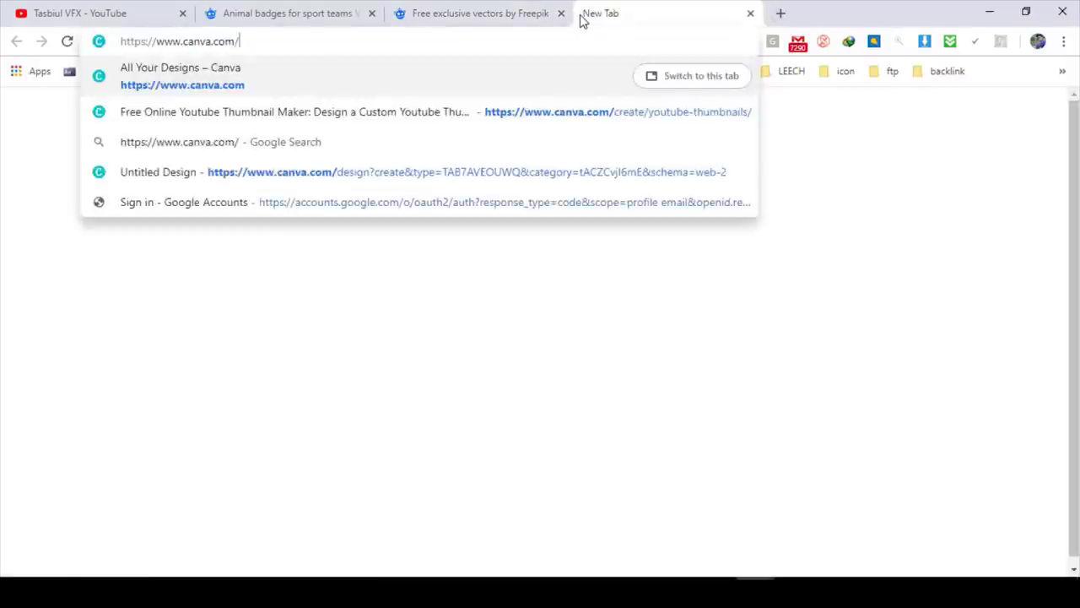
{"action": "key", "text": "Return"}
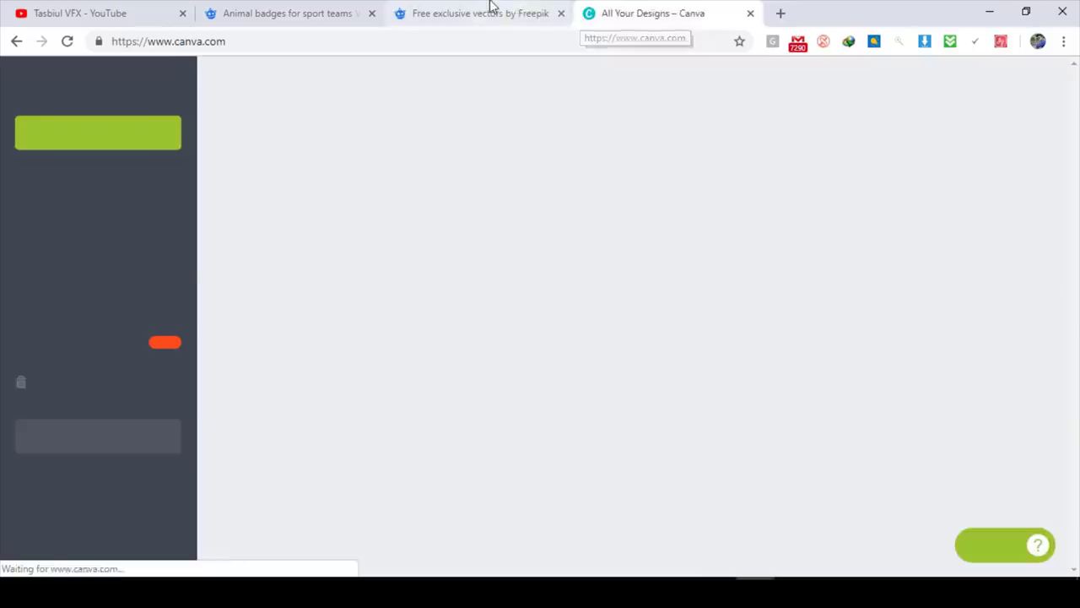
{"action": "middle_click", "coordinate": [494, 10]}
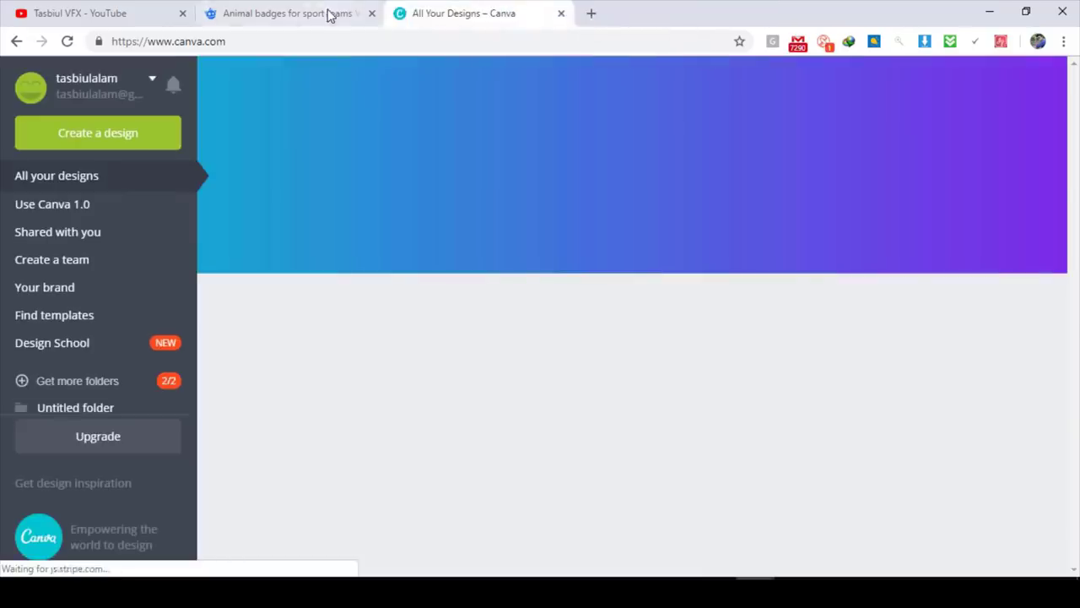
{"action": "middle_click", "coordinate": [330, 12]}
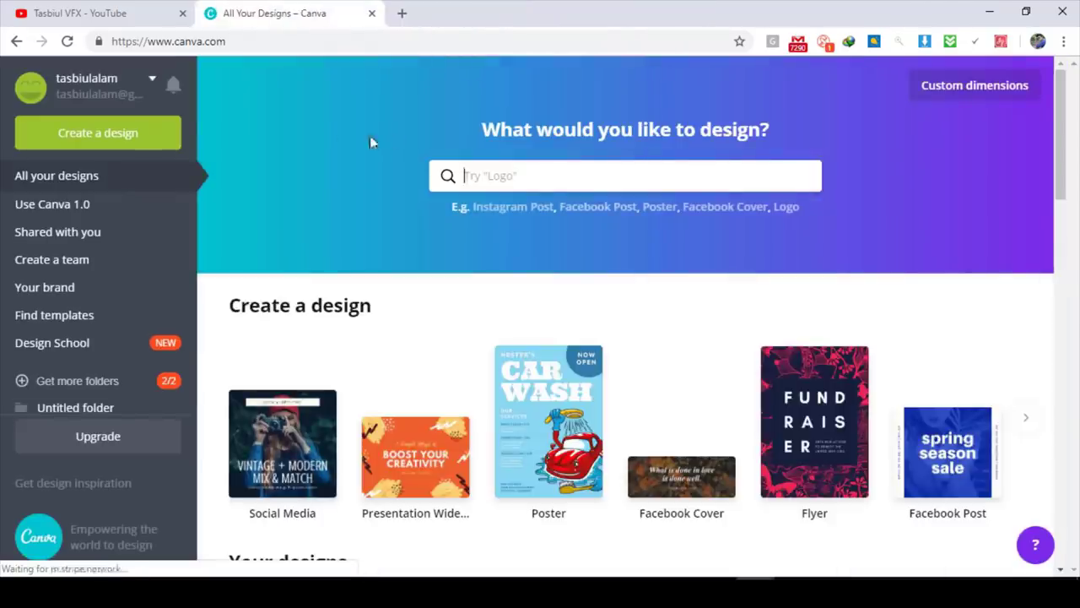
Sign out of the Canva account and log back in with Facebook.
{"action": "left_click", "coordinate": [151, 78]}
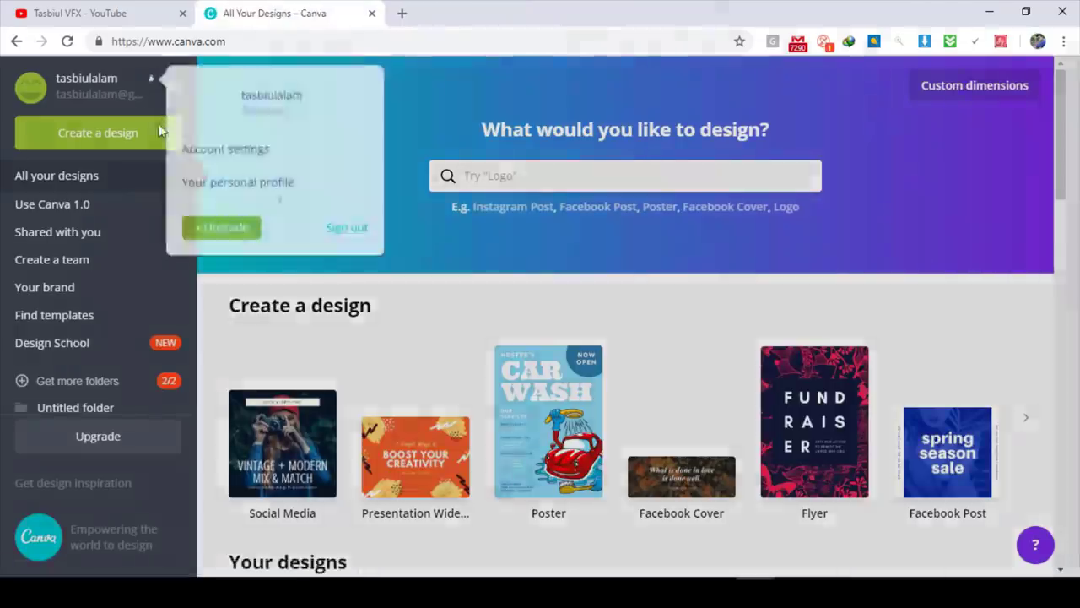
{"action": "left_click", "coordinate": [348, 229]}
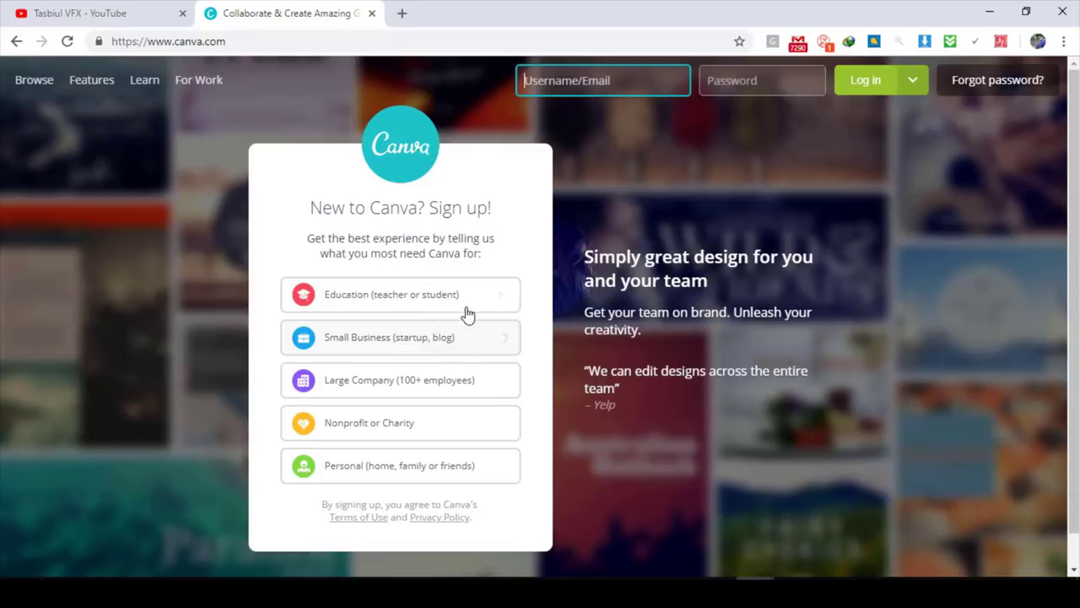
{"action": "left_click", "coordinate": [914, 82]}
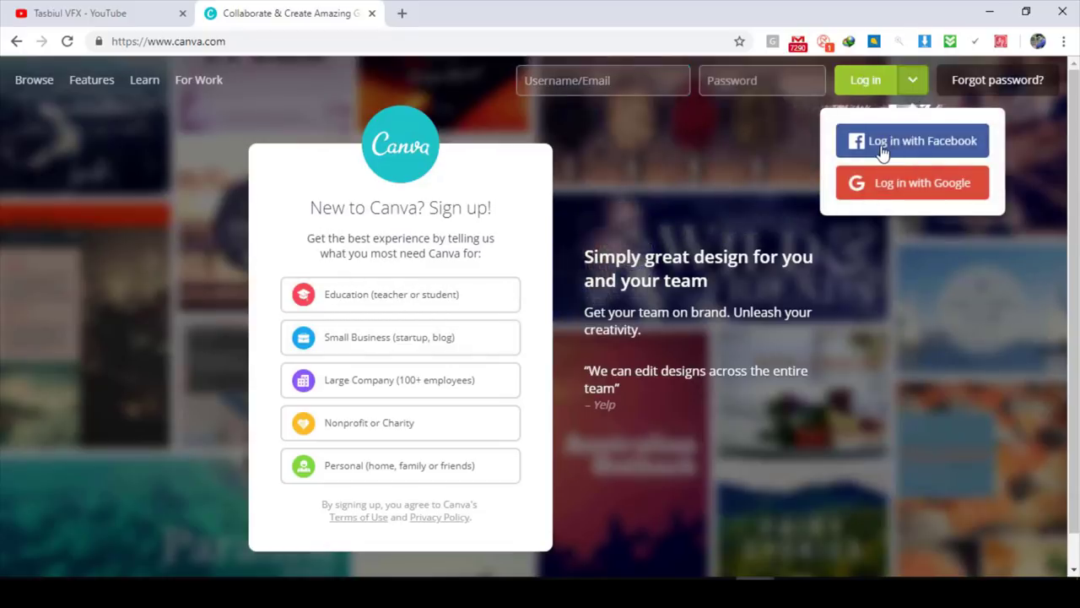
{"action": "left_click", "coordinate": [943, 148]}
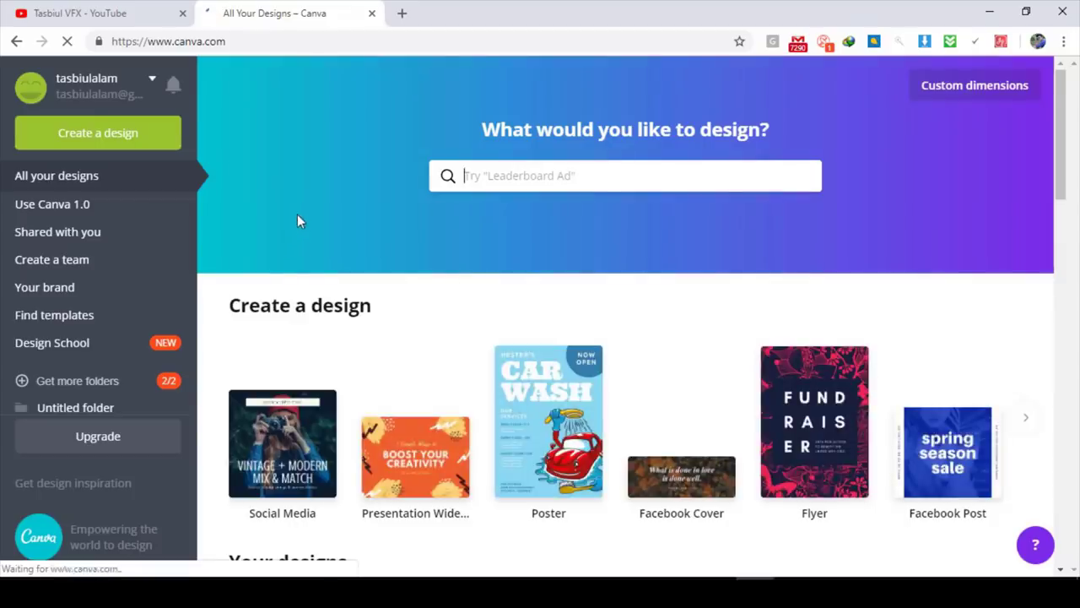
Search Canva's design types for "logo" and create a new blank logo design.
{"action": "left_click", "coordinate": [484, 175]}
{"action": "type", "text": "lo"}
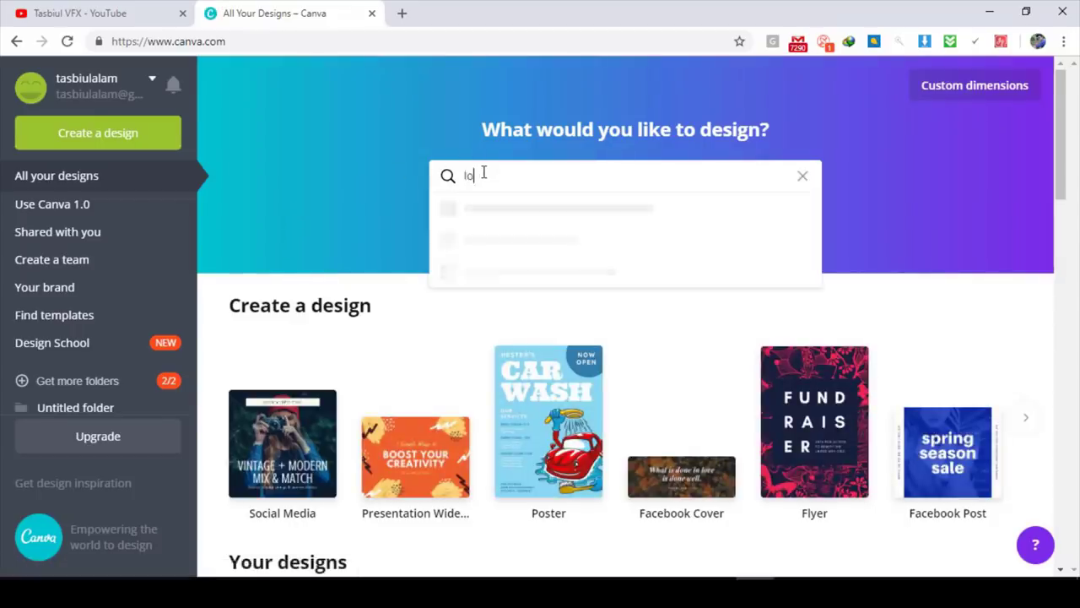
{"action": "type", "text": "go"}
{"action": "key", "text": "Return"}
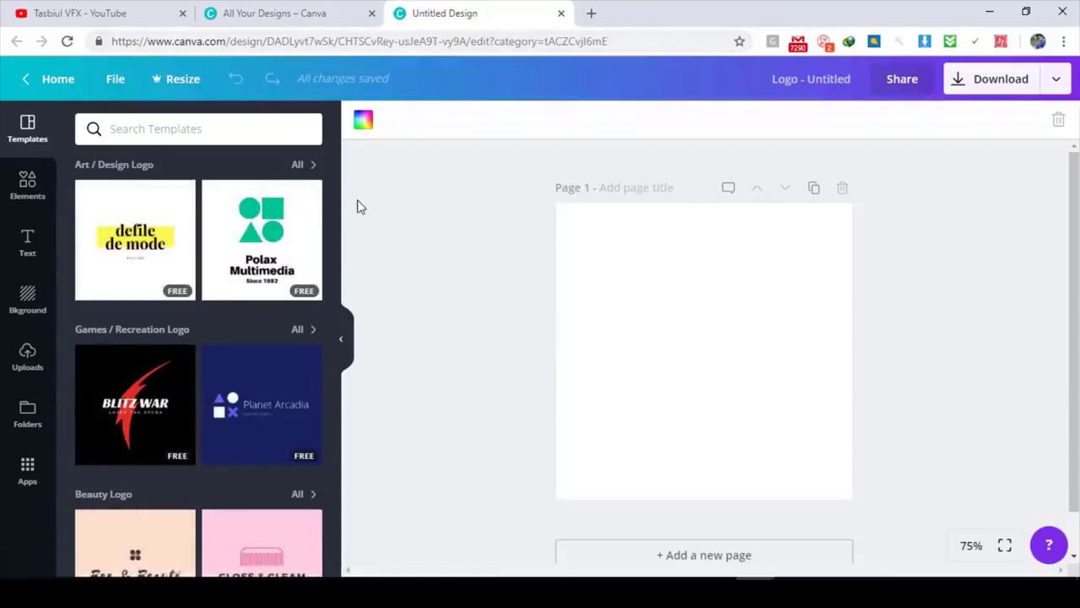
Browse the logo templates and apply the Altered Datum template from the Games / Recreation Logo category.
{"action": "scroll", "coordinate": [206, 221], "scroll_direction": "down", "scroll_amount": 5}
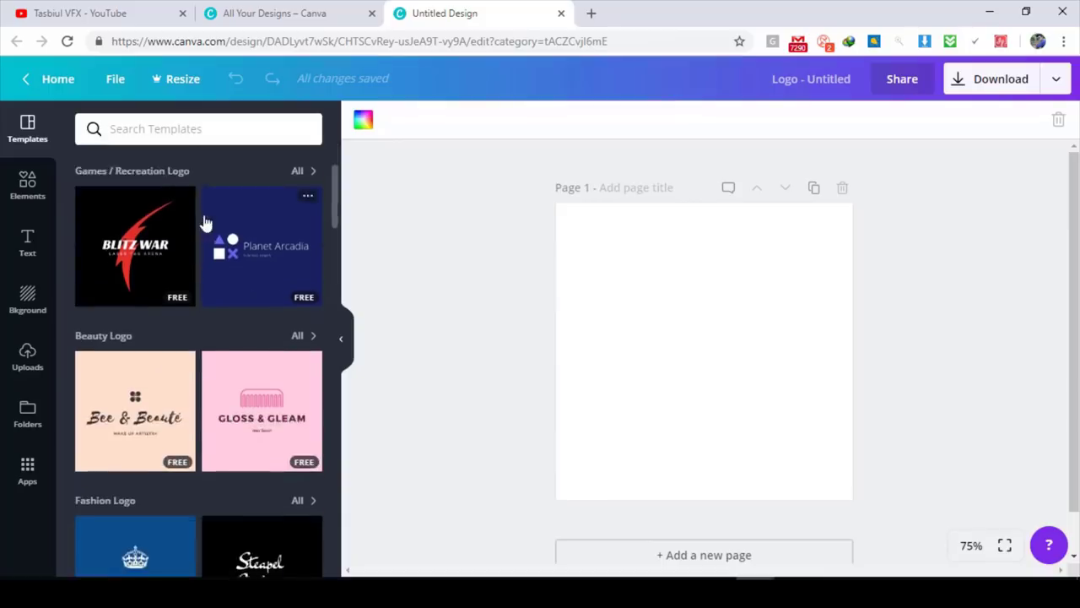
{"action": "scroll", "coordinate": [204, 221], "scroll_direction": "down", "scroll_amount": 10}
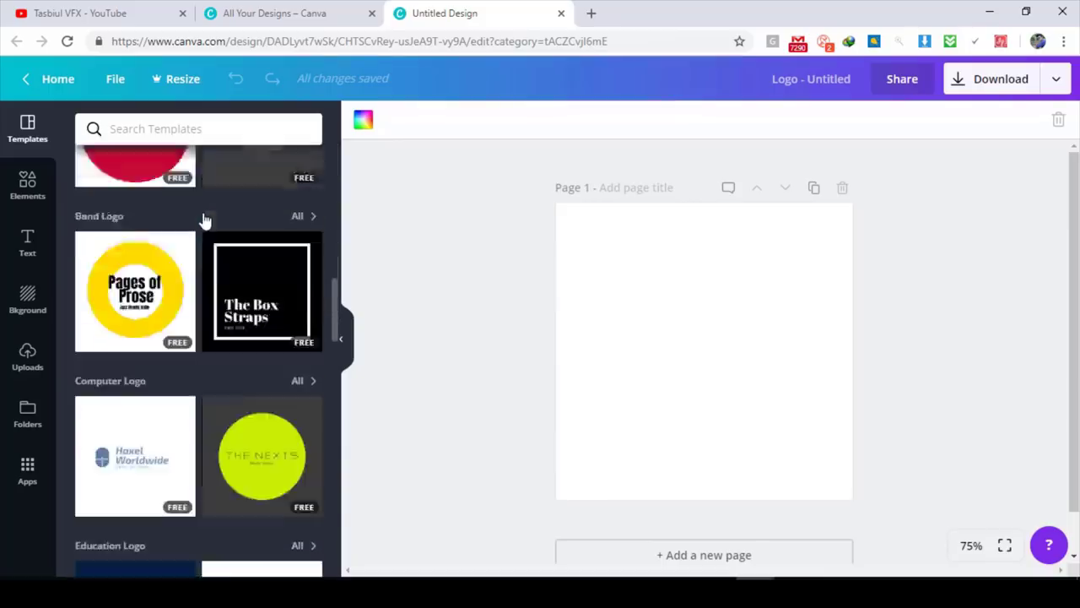
{"action": "scroll", "coordinate": [203, 217], "scroll_direction": "down", "scroll_amount": 8}
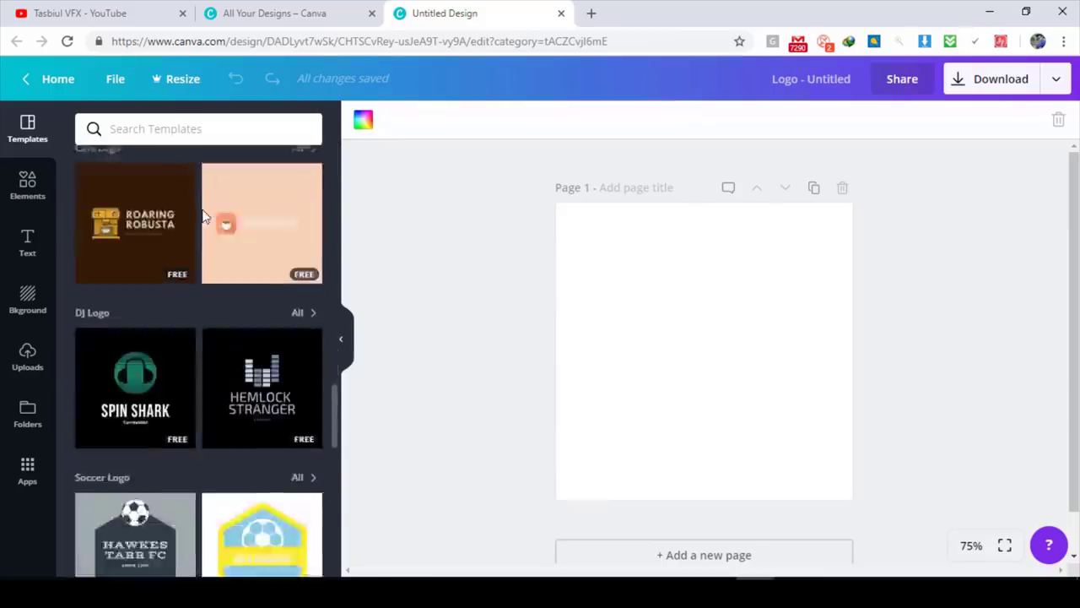
{"action": "scroll", "coordinate": [204, 217], "scroll_direction": "down", "scroll_amount": 5}
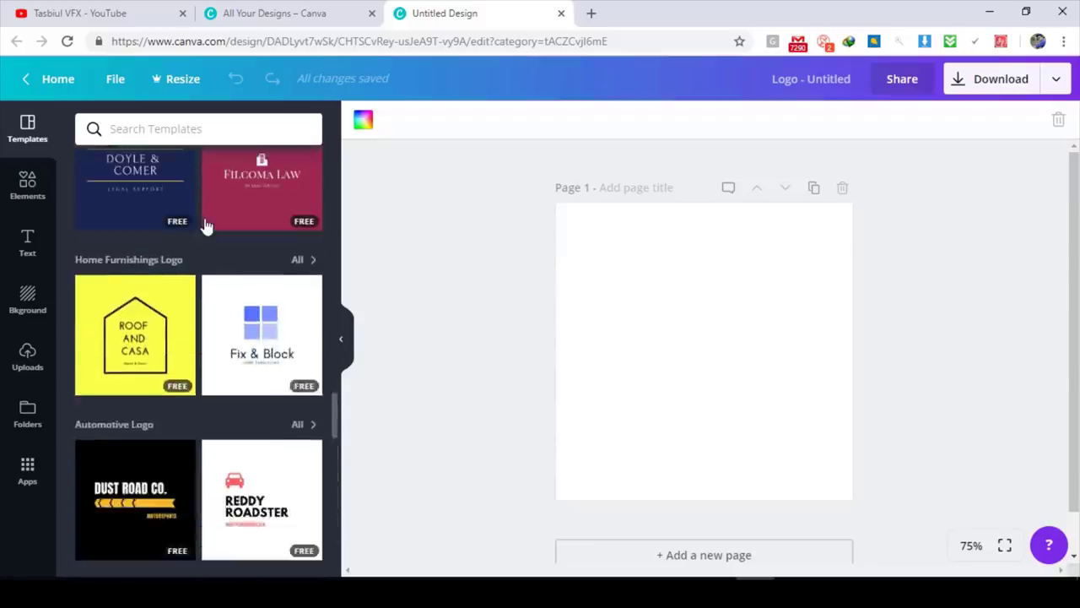
{"action": "scroll", "coordinate": [207, 226], "scroll_direction": "up", "scroll_amount": 3}
{"action": "scroll", "coordinate": [206, 226], "scroll_direction": "up", "scroll_amount": 15}
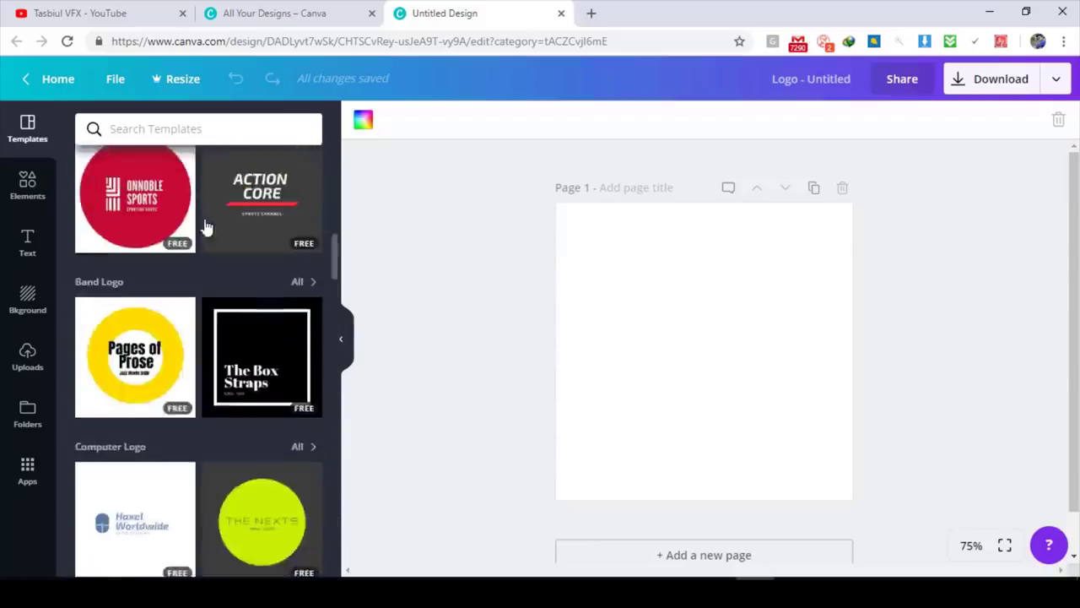
{"action": "scroll", "coordinate": [207, 226], "scroll_direction": "up", "scroll_amount": 4}
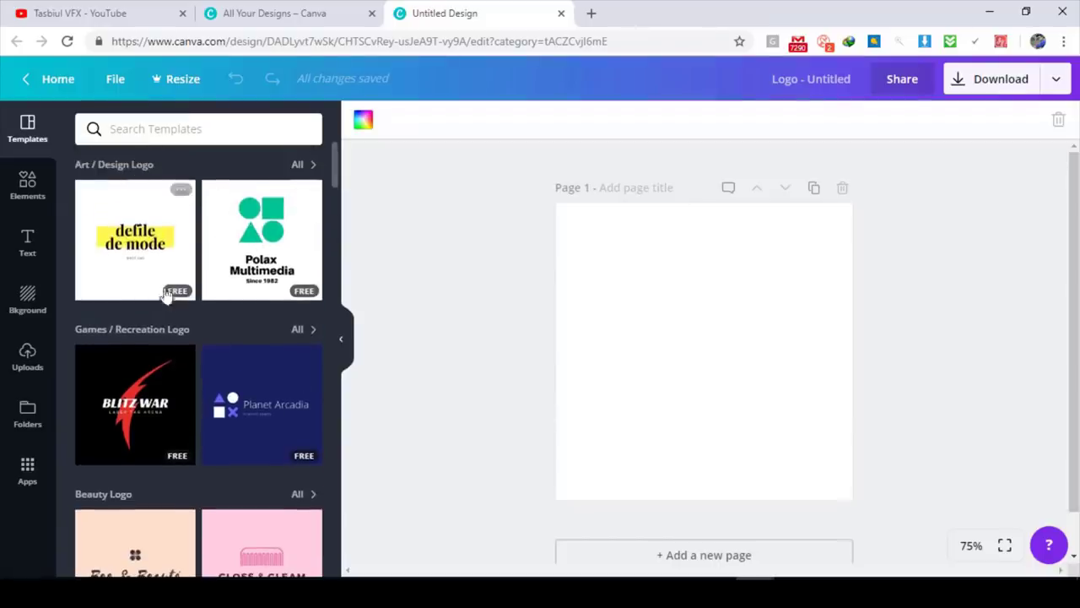
{"action": "left_click", "coordinate": [307, 334]}
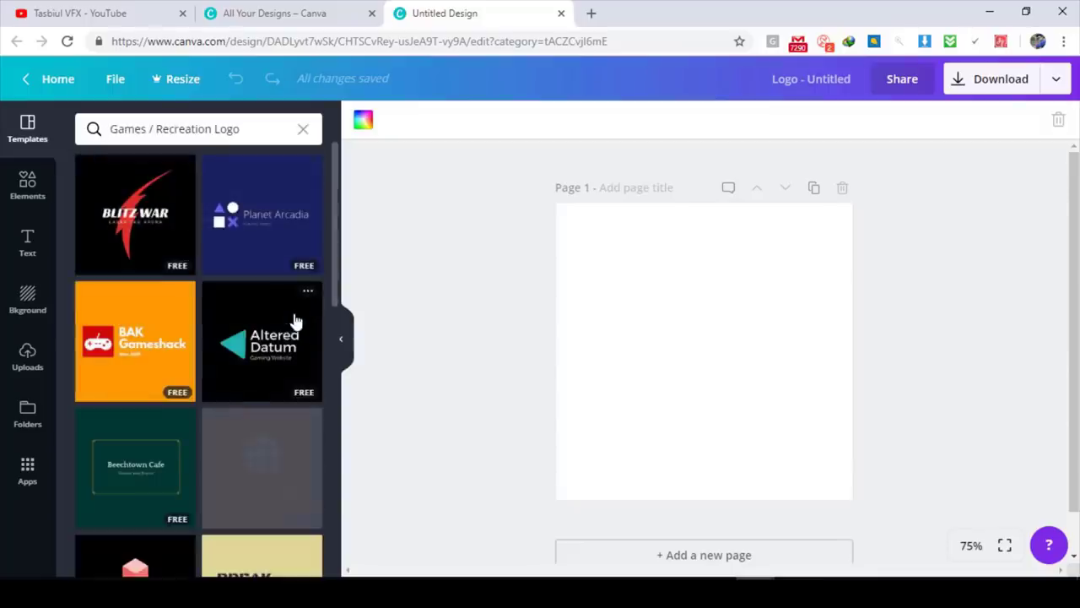
{"action": "scroll", "coordinate": [186, 279], "scroll_direction": "down", "scroll_amount": 2}
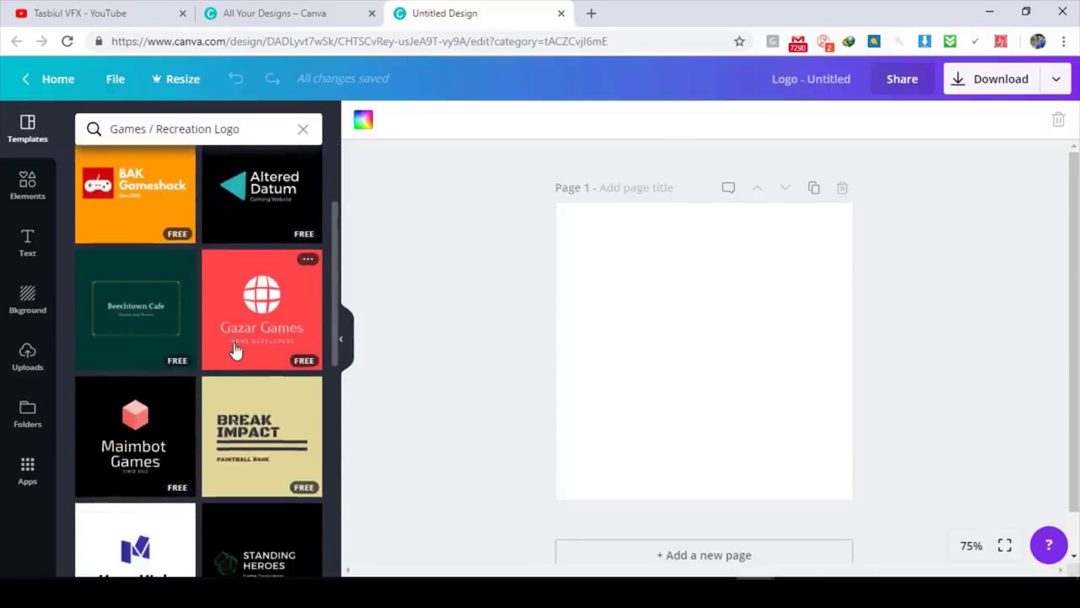
{"action": "scroll", "coordinate": [236, 350], "scroll_direction": "up", "scroll_amount": 1}
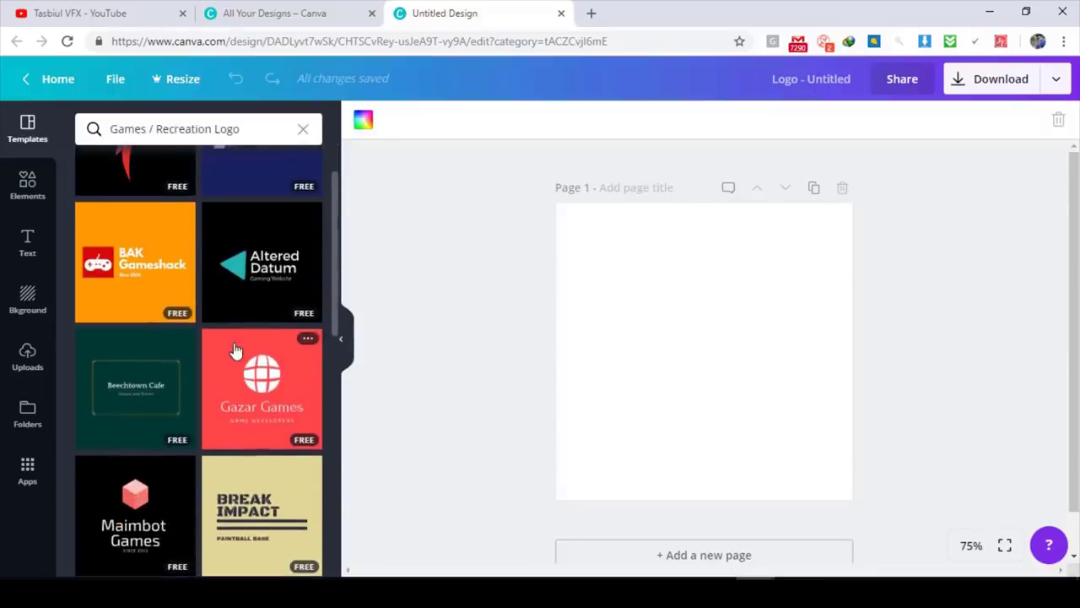
{"action": "left_click", "coordinate": [265, 277]}
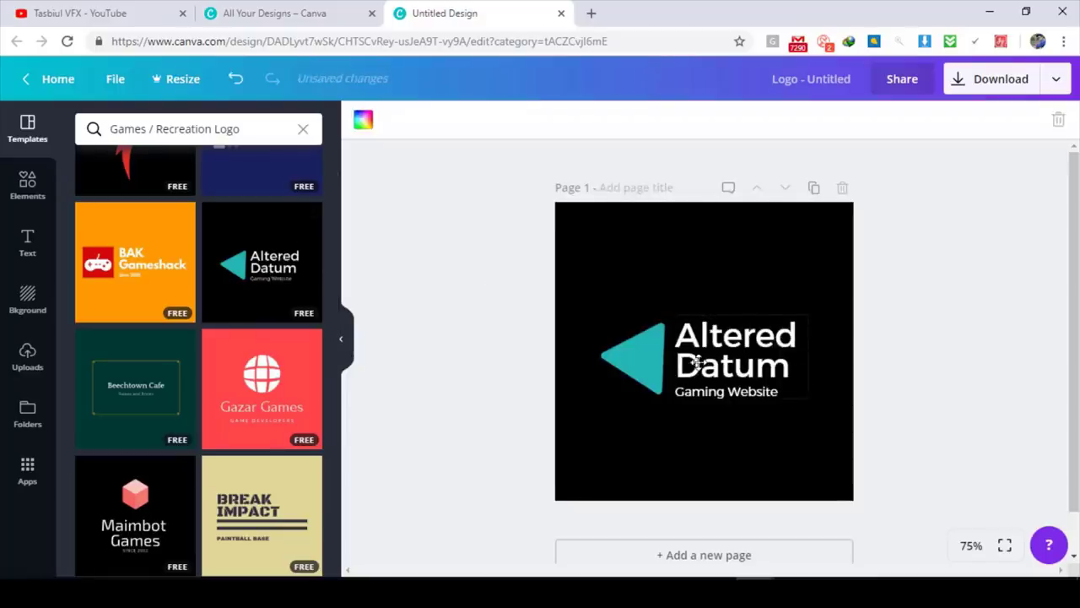
Copy the channel name from the YouTube channel page and replace the logo's Altered Datum title with it.
{"action": "left_click", "coordinate": [90, 12]}
{"action": "left_click_drag", "start_coordinate": [218, 261], "coordinate": [313, 268]}
{"action": "key", "text": "ctrl+c"}
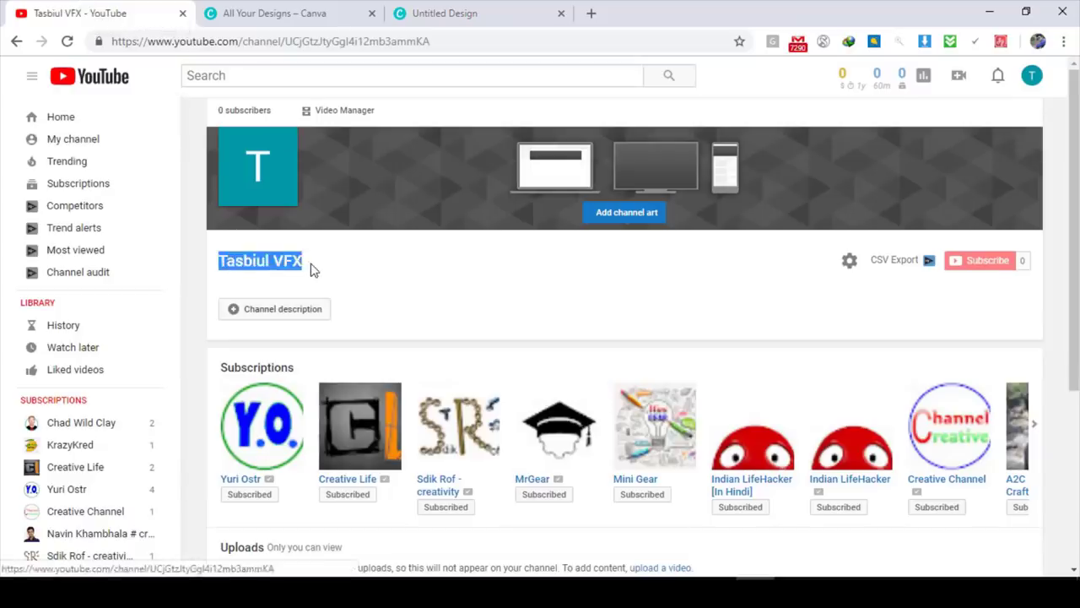
{"action": "left_click", "coordinate": [305, 252]}
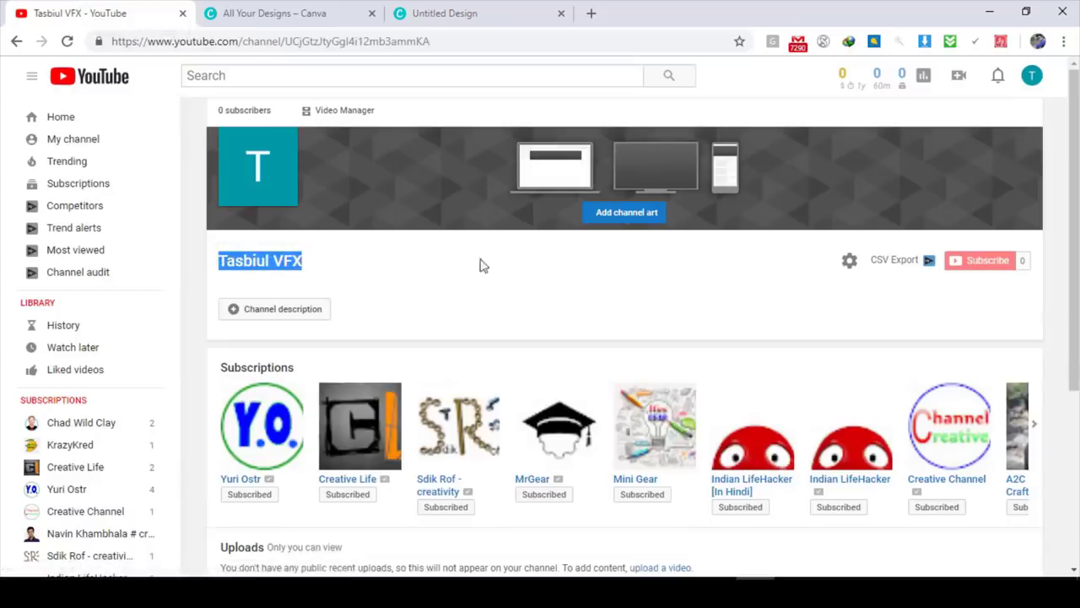
{"action": "left_click", "coordinate": [442, 13]}
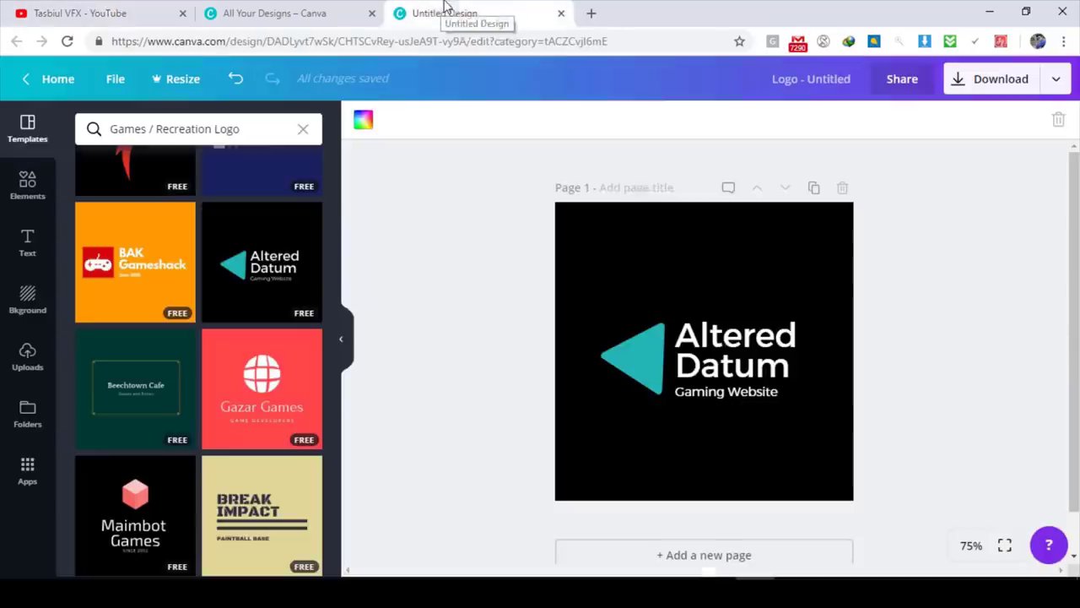
{"action": "left_click", "coordinate": [722, 339]}
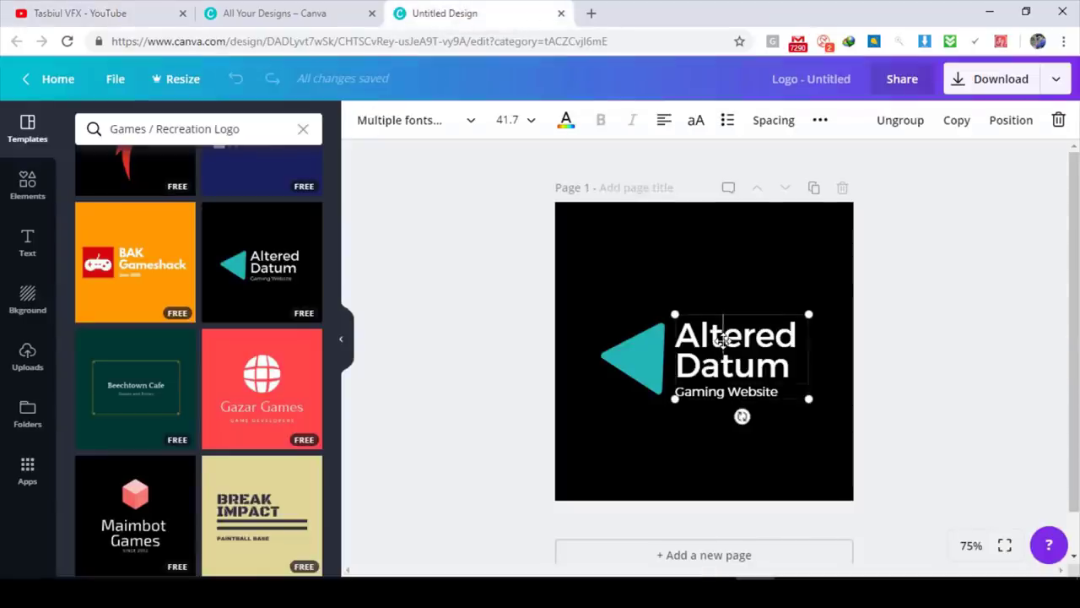
{"action": "double_click", "coordinate": [770, 339]}
{"action": "key", "text": "ctrl+v"}
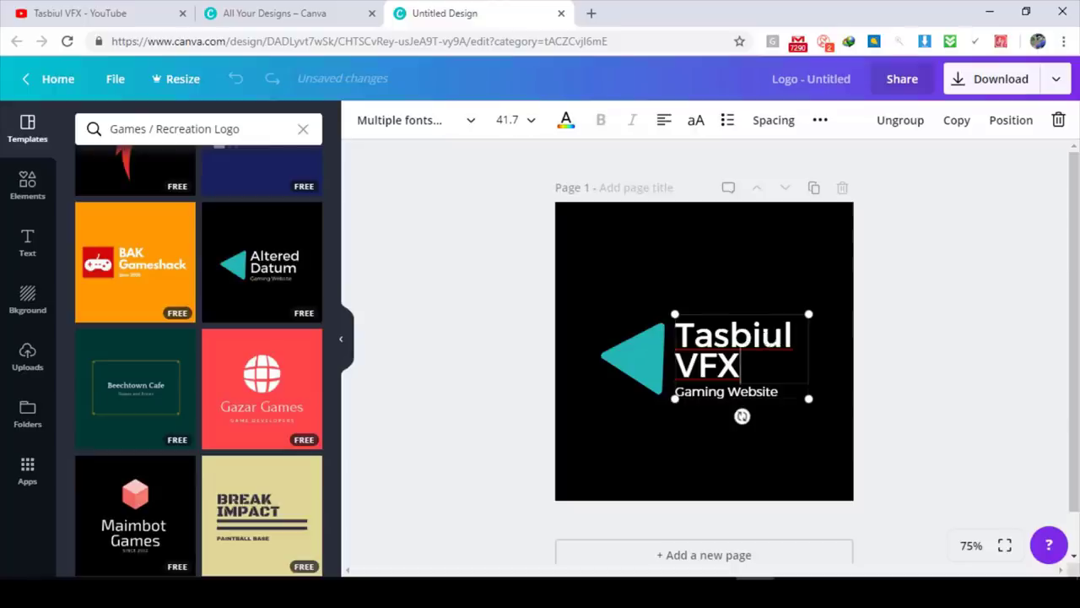
Try the Abril Fatface font on the logo's channel name title.
{"action": "double_click", "coordinate": [744, 338]}
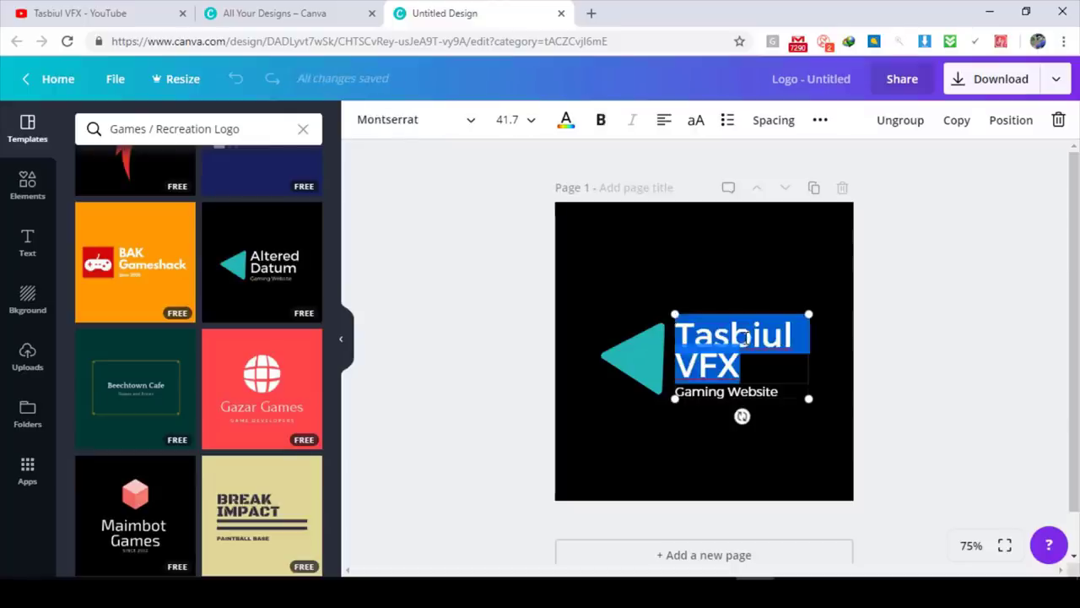
{"action": "left_click", "coordinate": [474, 126]}
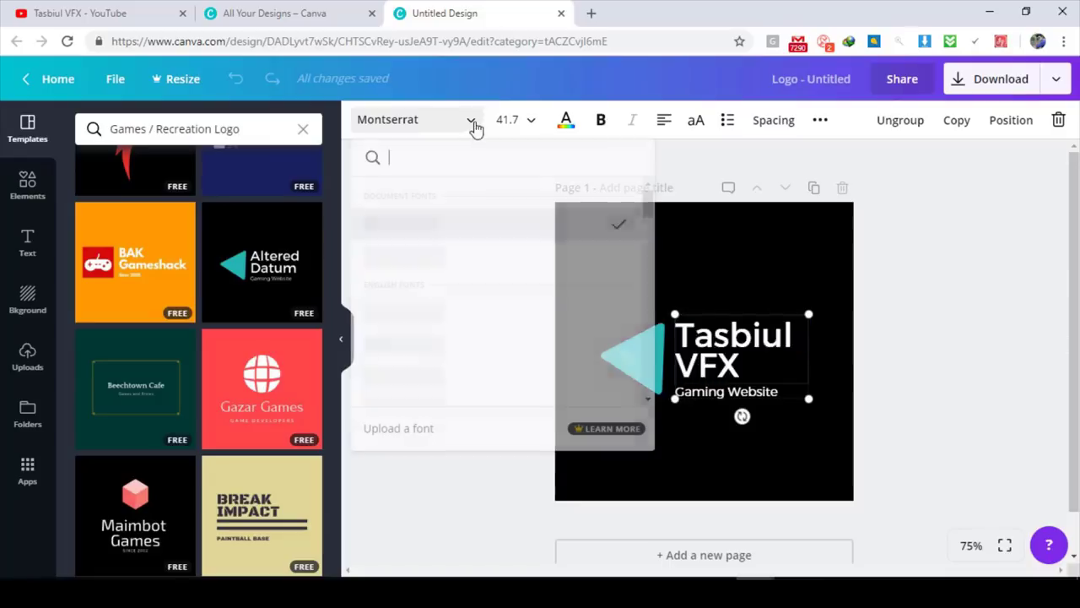
{"action": "scroll", "coordinate": [481, 346], "scroll_direction": "down", "scroll_amount": 3}
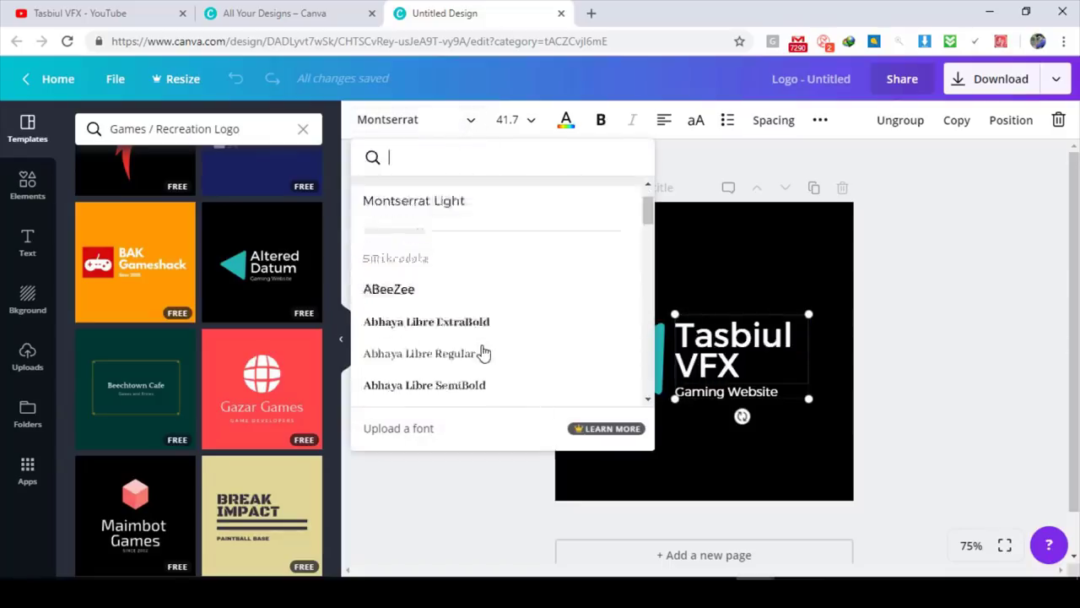
{"action": "left_click", "coordinate": [442, 343]}
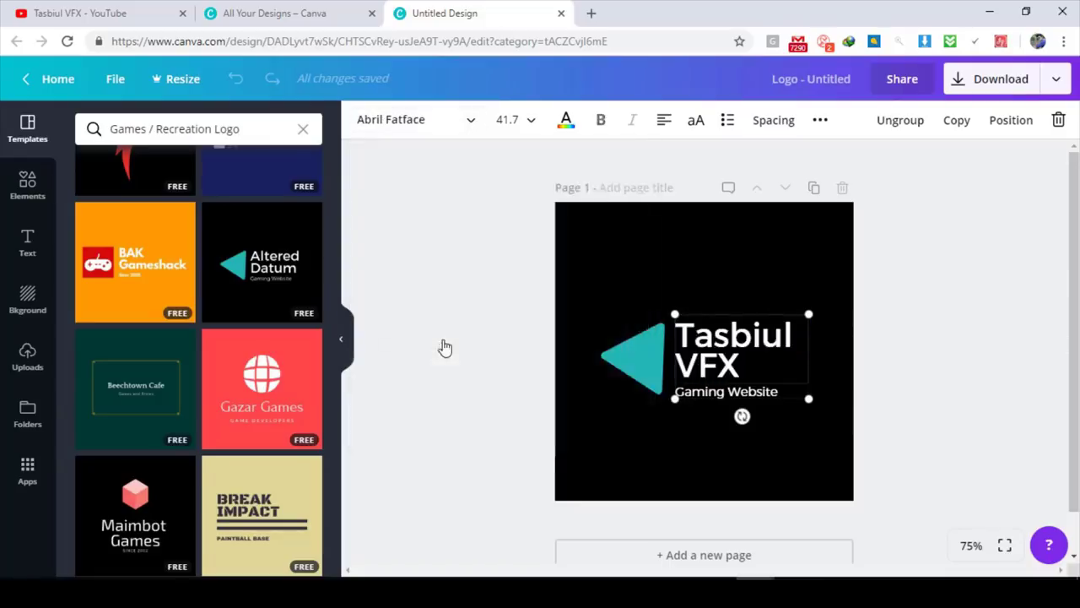
Set the font of the logo's channel name title to Adigiana Toybox and deselect the text.
{"action": "left_click", "coordinate": [417, 123]}
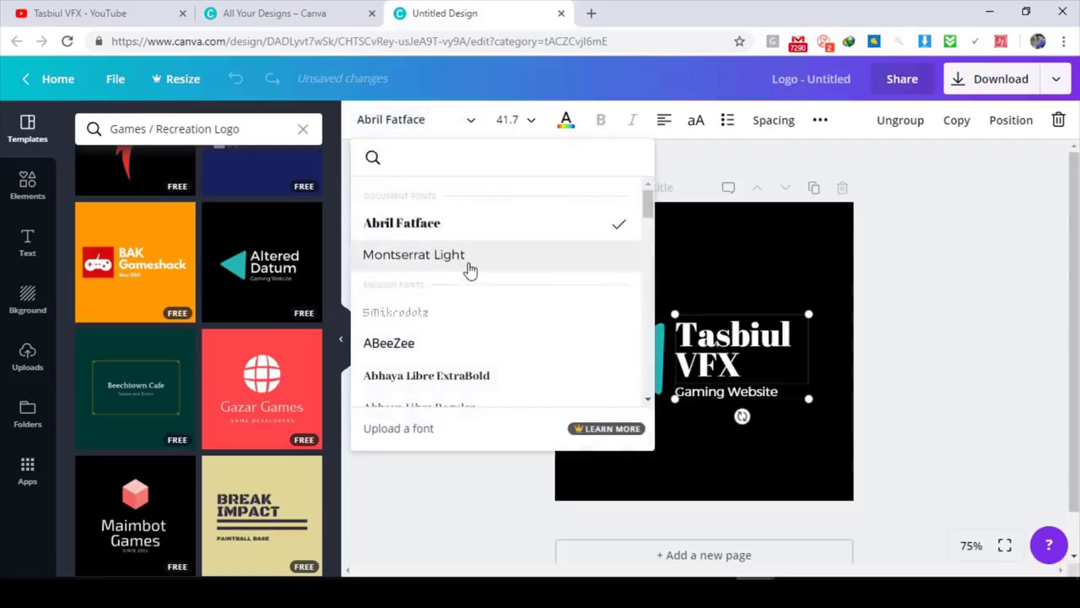
{"action": "scroll", "coordinate": [467, 261], "scroll_direction": "down", "scroll_amount": 3}
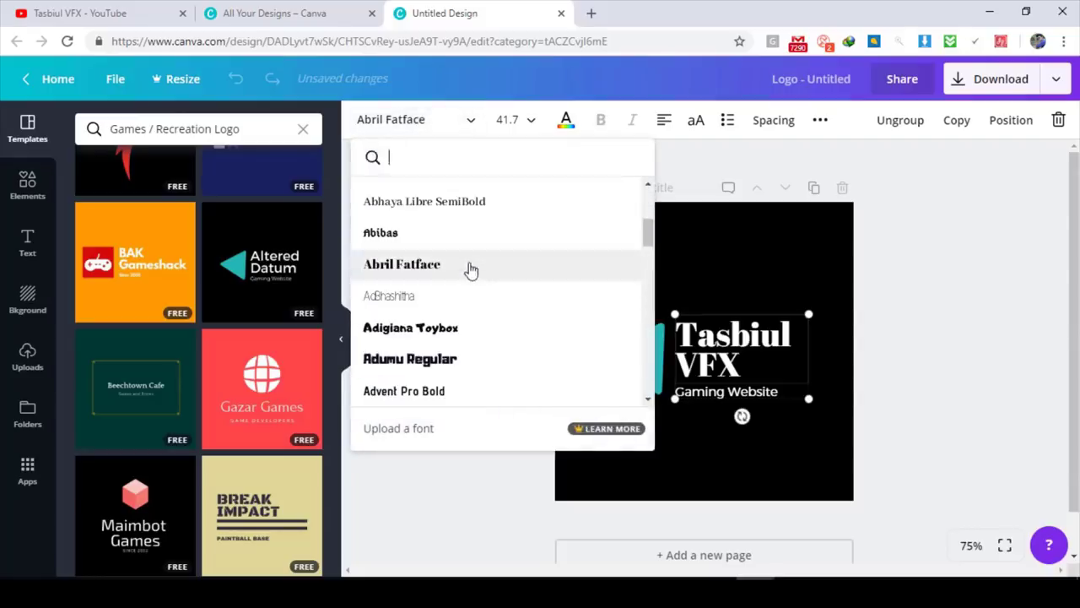
{"action": "left_click", "coordinate": [457, 341]}
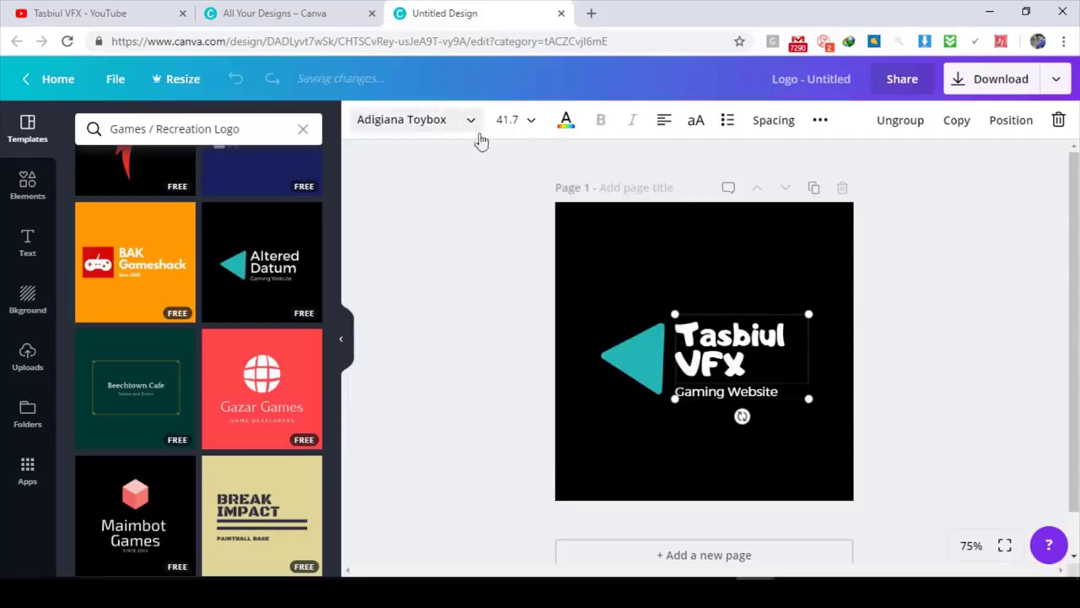
{"action": "left_click", "coordinate": [661, 422]}
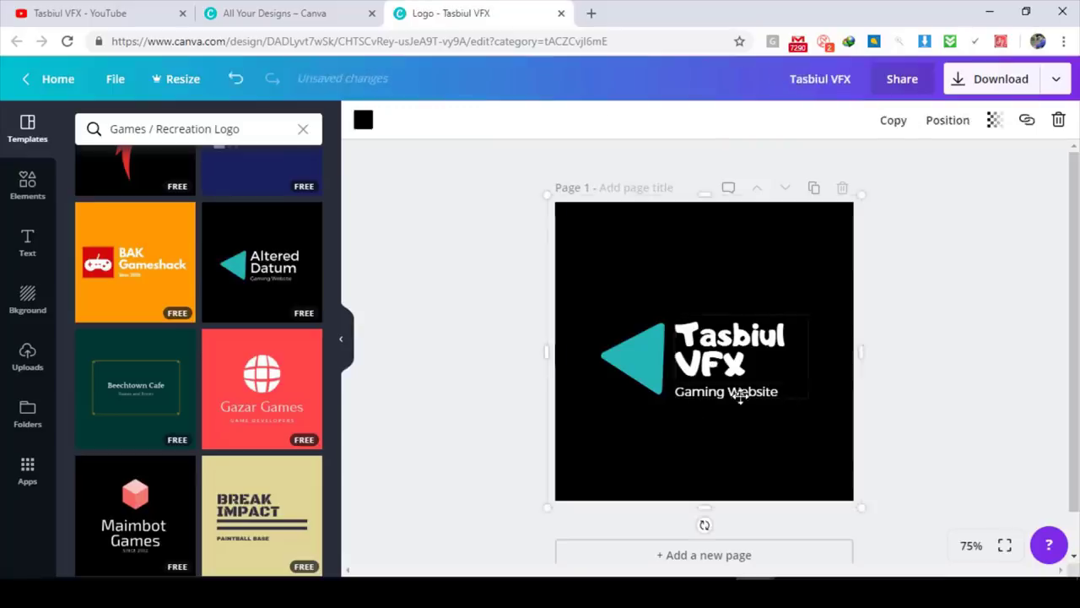
Move the text group with the channel name and Gaming Website slightly down beside the teal triangle.
{"action": "left_click", "coordinate": [740, 395]}
{"action": "left_click", "coordinate": [794, 421]}
{"action": "left_click_drag", "start_coordinate": [749, 395], "coordinate": [755, 412]}
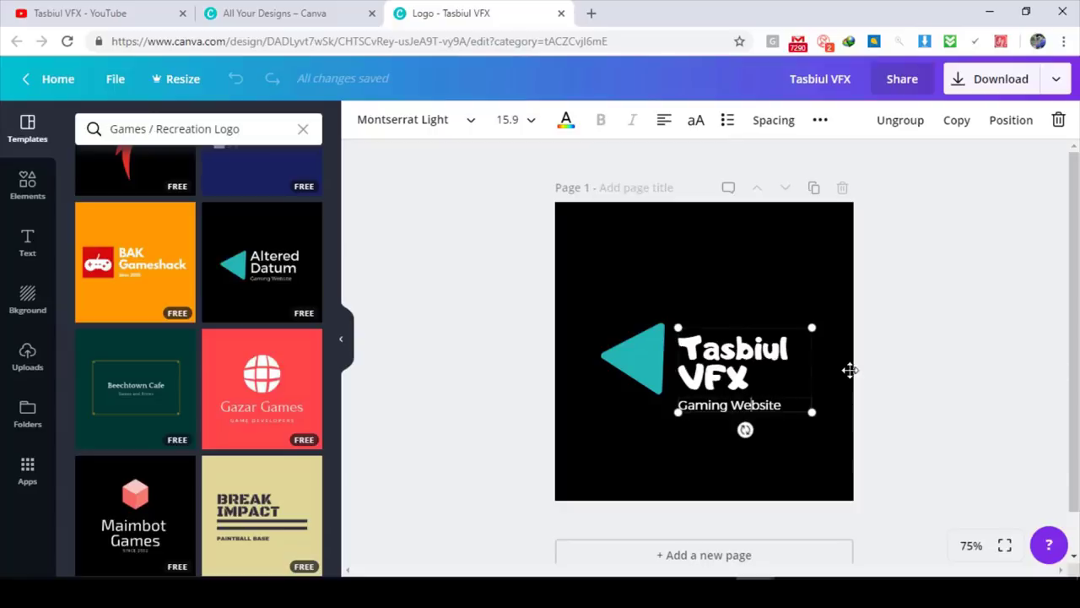
Delete the Gaming Website tagline beneath the channel name in the logo.
{"action": "left_click", "coordinate": [831, 395]}
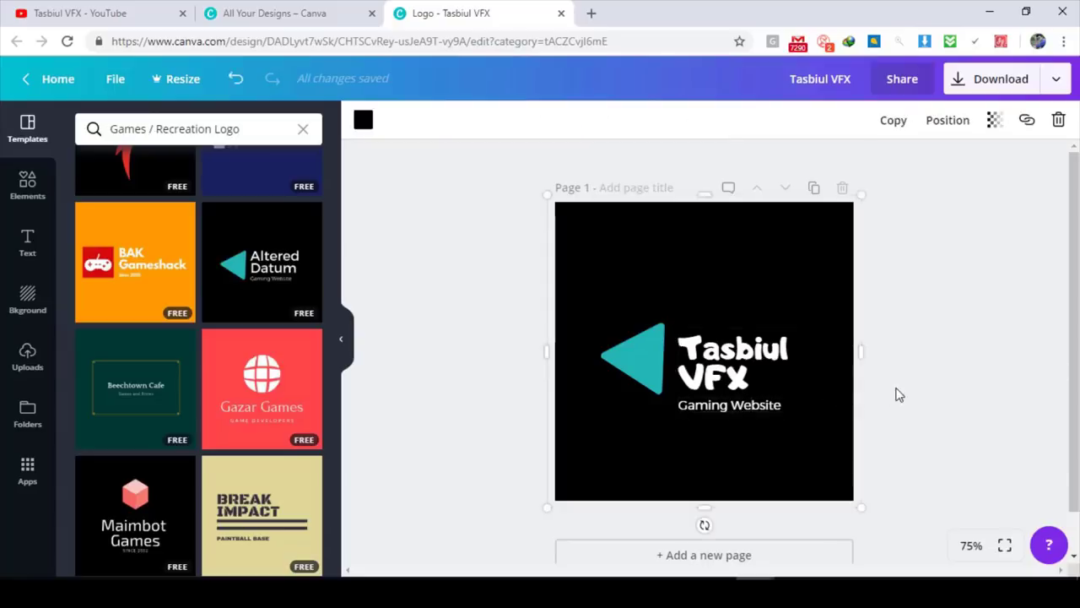
{"action": "left_click", "coordinate": [729, 392]}
{"action": "double_click", "coordinate": [730, 392]}
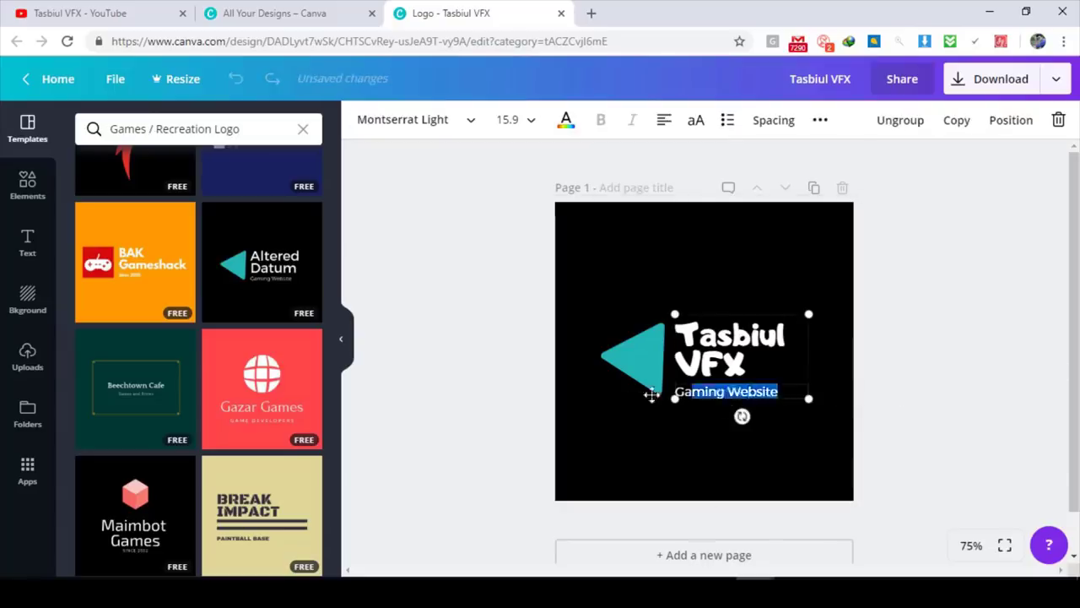
{"action": "key", "text": "Right"}
{"action": "key", "text": "shift+Left"}
{"action": "key", "text": "shift+Left"}
{"action": "key", "text": "shift+Left"}
{"action": "key", "text": "shift+Left"}
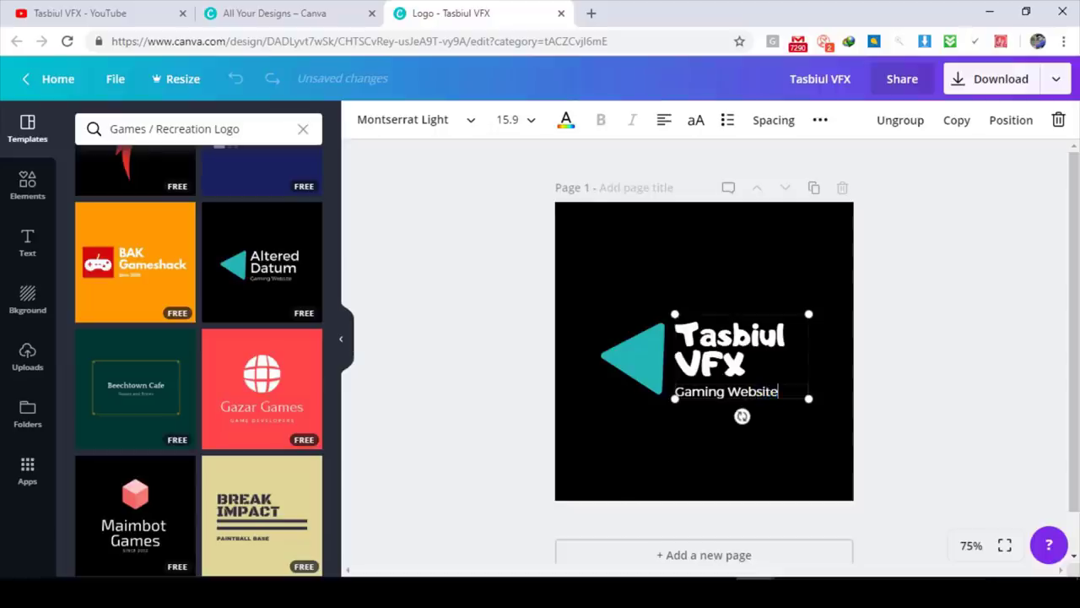
{"action": "left_click_drag", "start_coordinate": [778, 391], "coordinate": [675, 395]}
{"action": "key", "text": "BackSpace"}
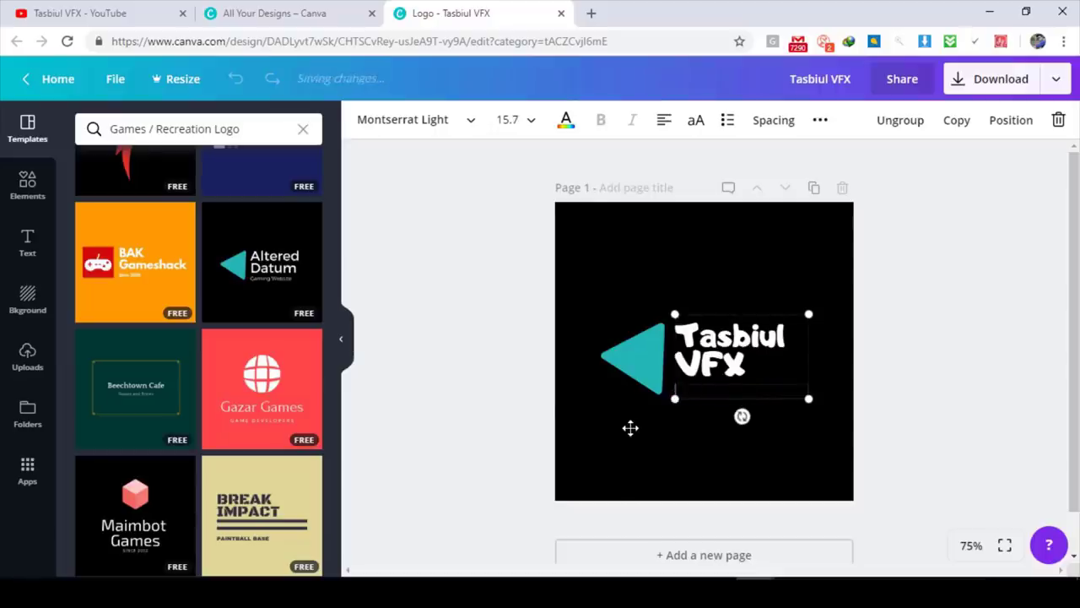
Move the channel name text slightly down to centre it vertically beside the teal triangle, and deselect it.
{"action": "left_click", "coordinate": [494, 352]}
{"action": "double_click", "coordinate": [715, 354]}
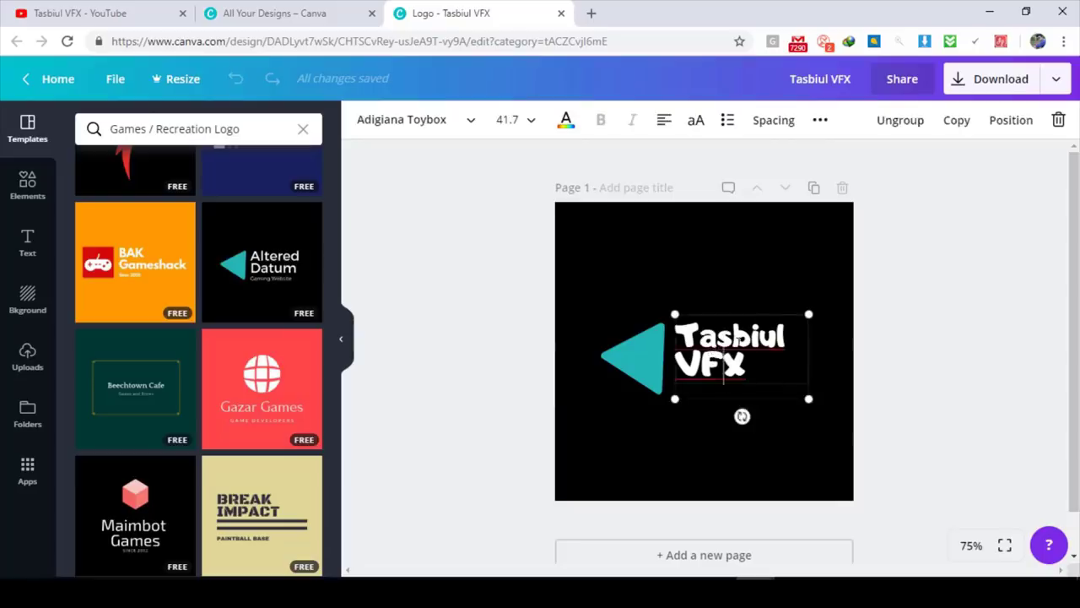
{"action": "left_click", "coordinate": [852, 364]}
{"action": "left_click_drag", "start_coordinate": [766, 342], "coordinate": [775, 361]}
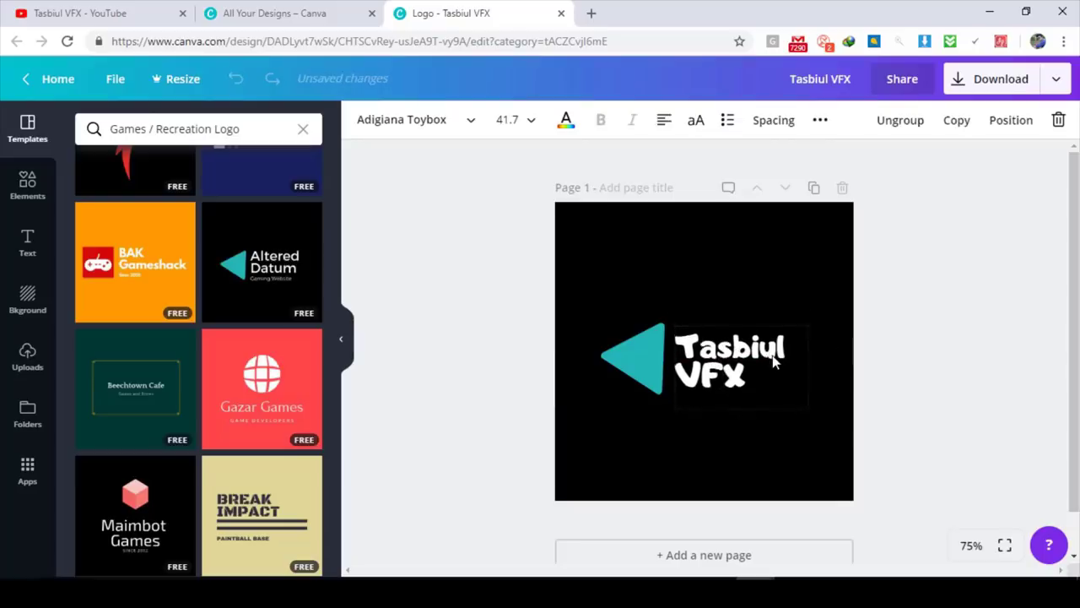
{"action": "left_click", "coordinate": [773, 361]}
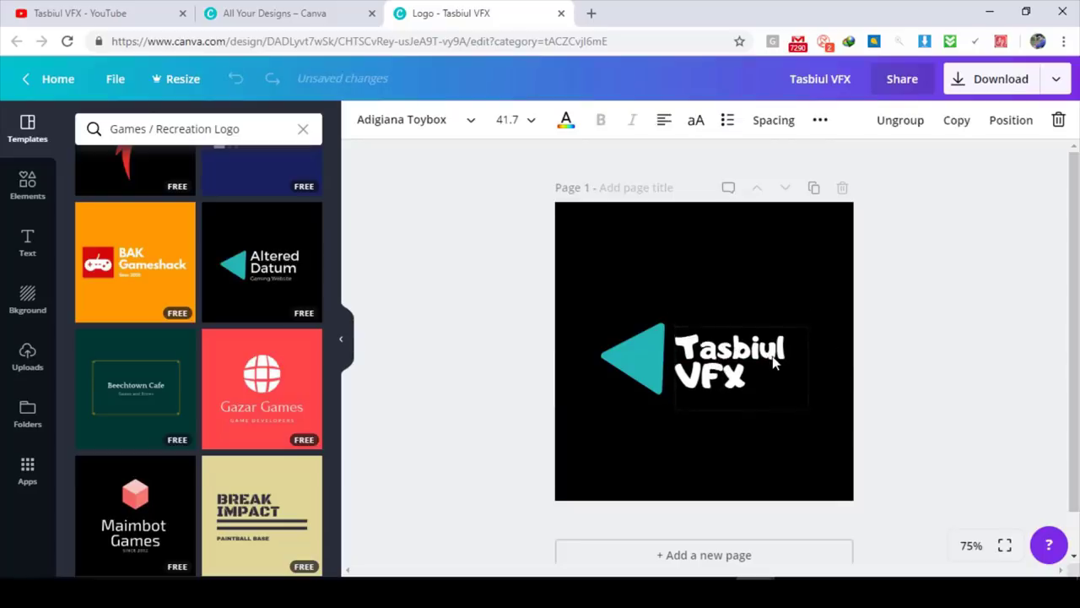
{"action": "left_click", "coordinate": [916, 361]}
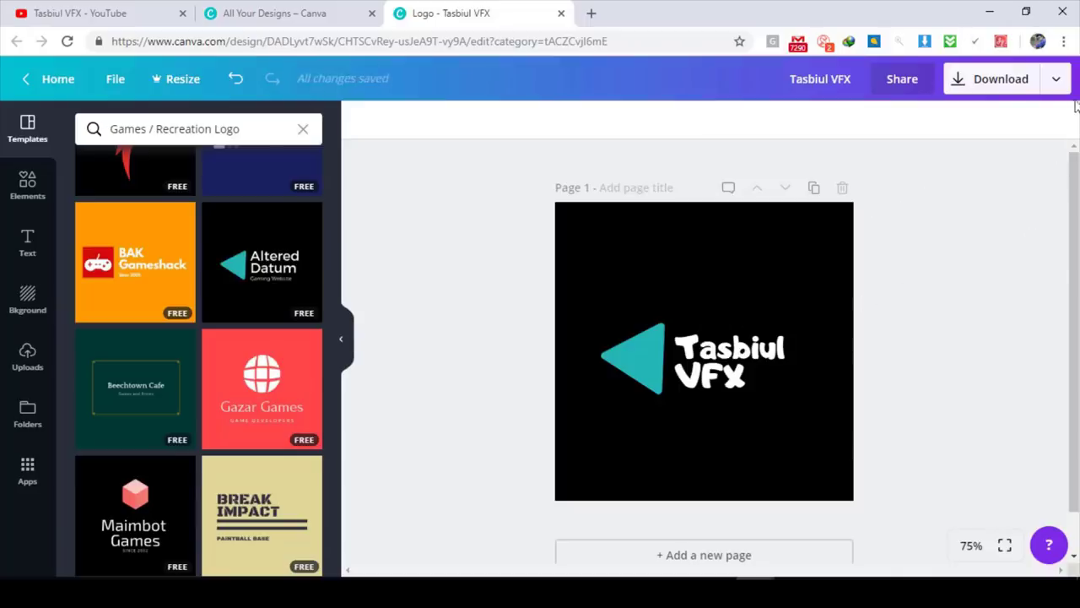
Download the logo as a JPG file and dismiss the Canva for Work trial offer.
{"action": "left_click", "coordinate": [994, 80]}
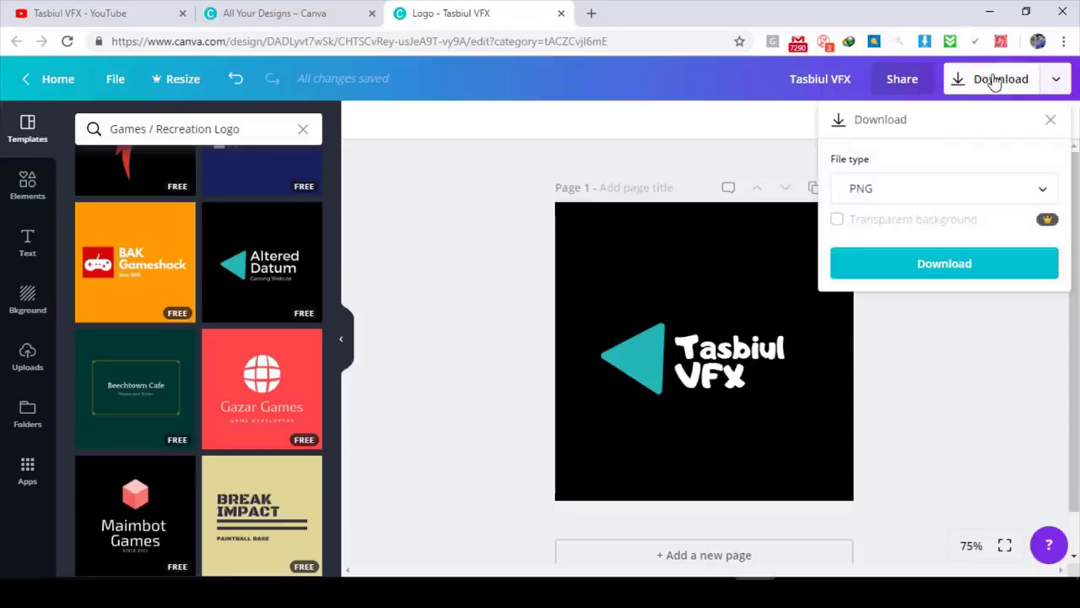
{"action": "left_click", "coordinate": [984, 198]}
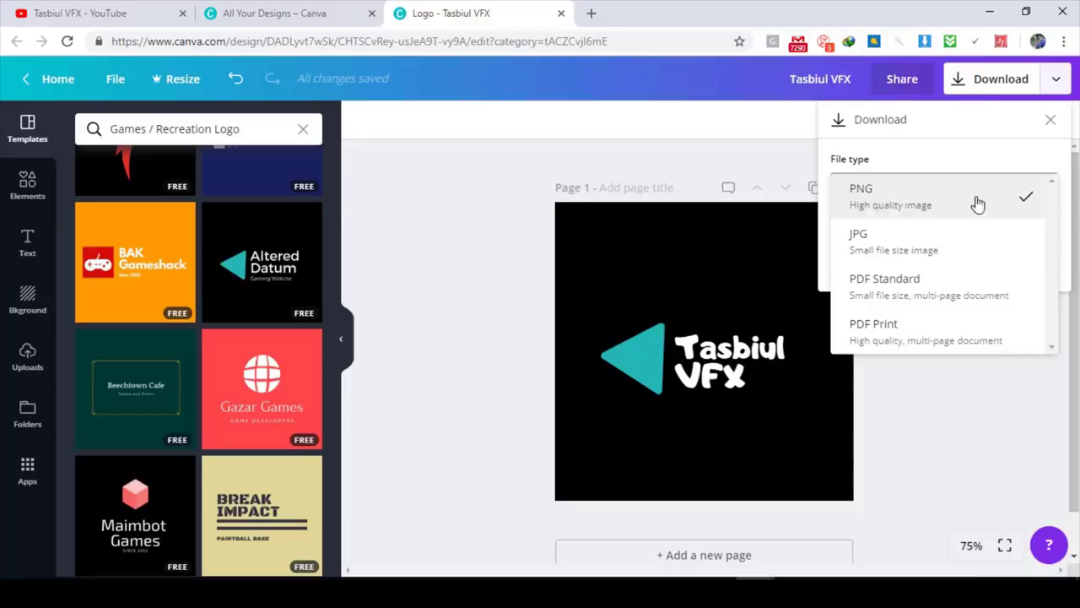
{"action": "left_click", "coordinate": [896, 240]}
{"action": "left_click", "coordinate": [946, 260]}
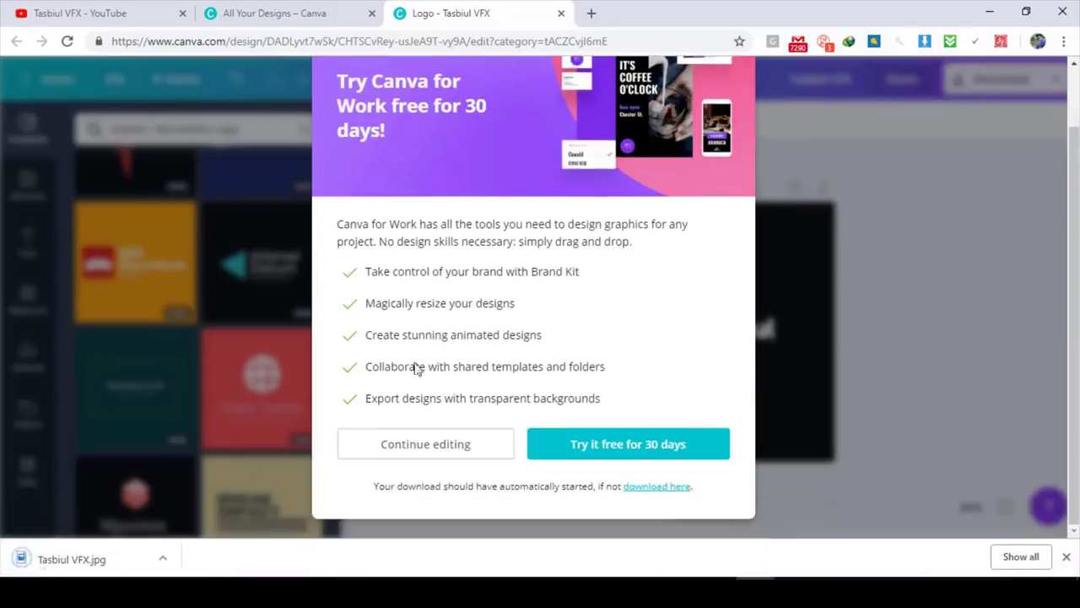
{"action": "left_click", "coordinate": [410, 457]}
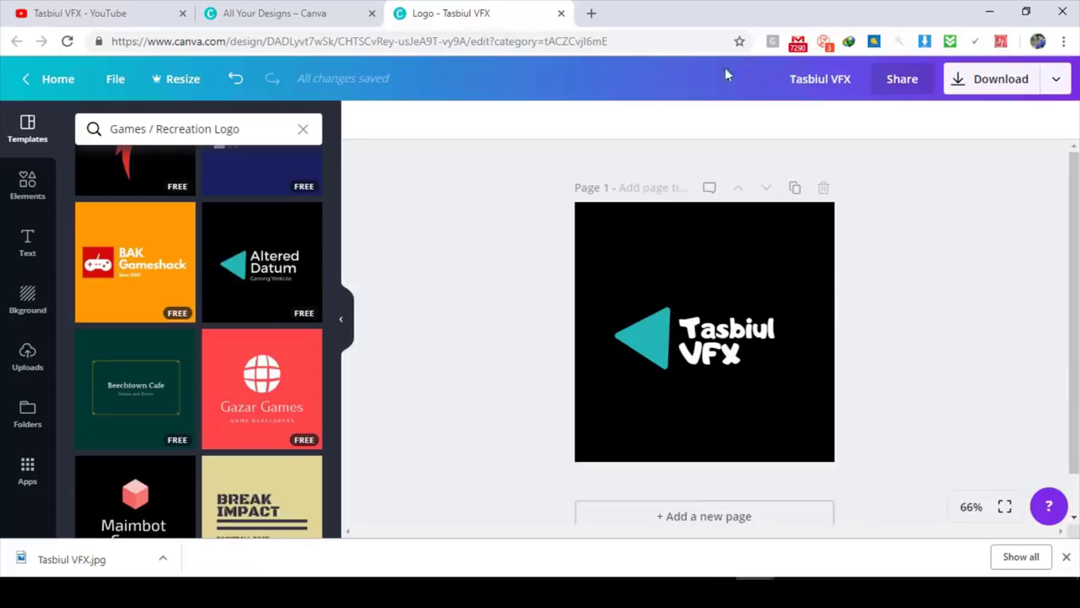
Switch to YouTube, set the downloaded logo JPG as the channel icon, and reload the channel page.
{"action": "left_click", "coordinate": [81, 9]}
{"action": "left_click", "coordinate": [323, 256]}
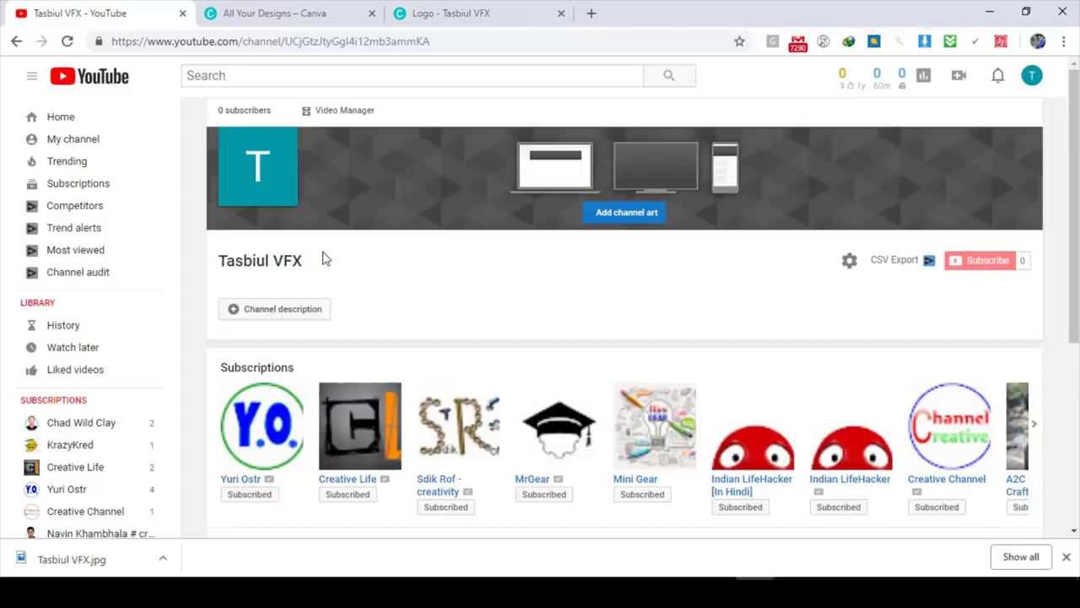
{"action": "left_click", "coordinate": [286, 145]}
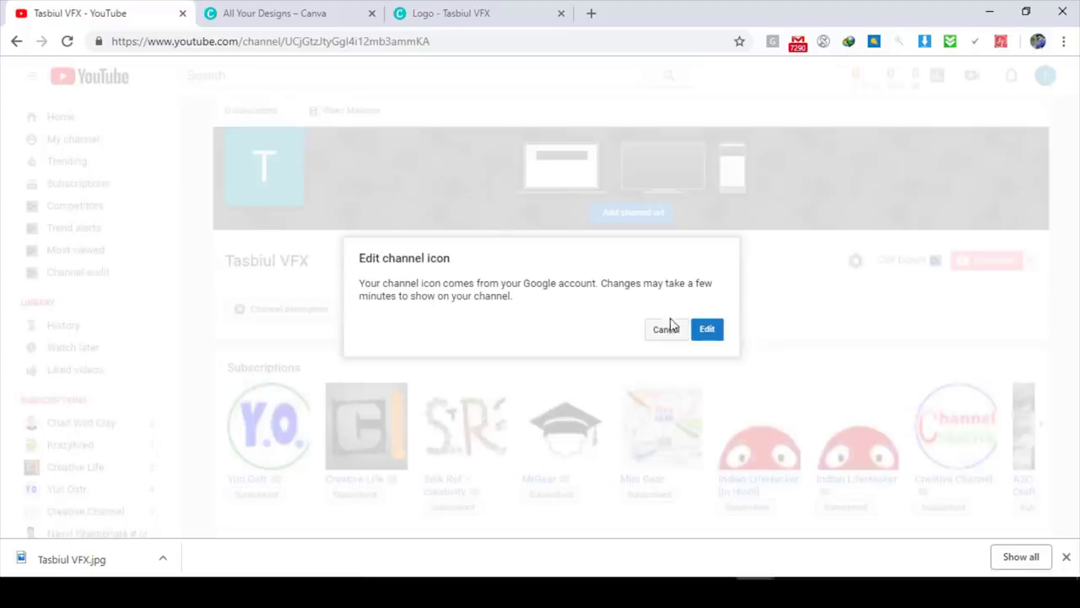
{"action": "left_click", "coordinate": [709, 330]}
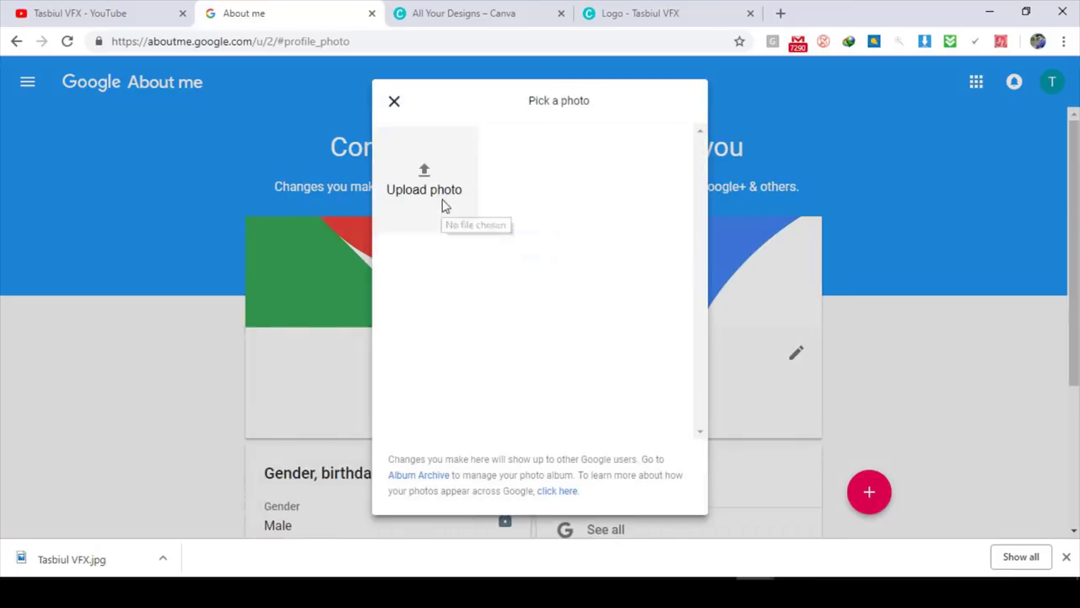
{"action": "left_click_drag", "start_coordinate": [90, 569], "coordinate": [566, 297]}
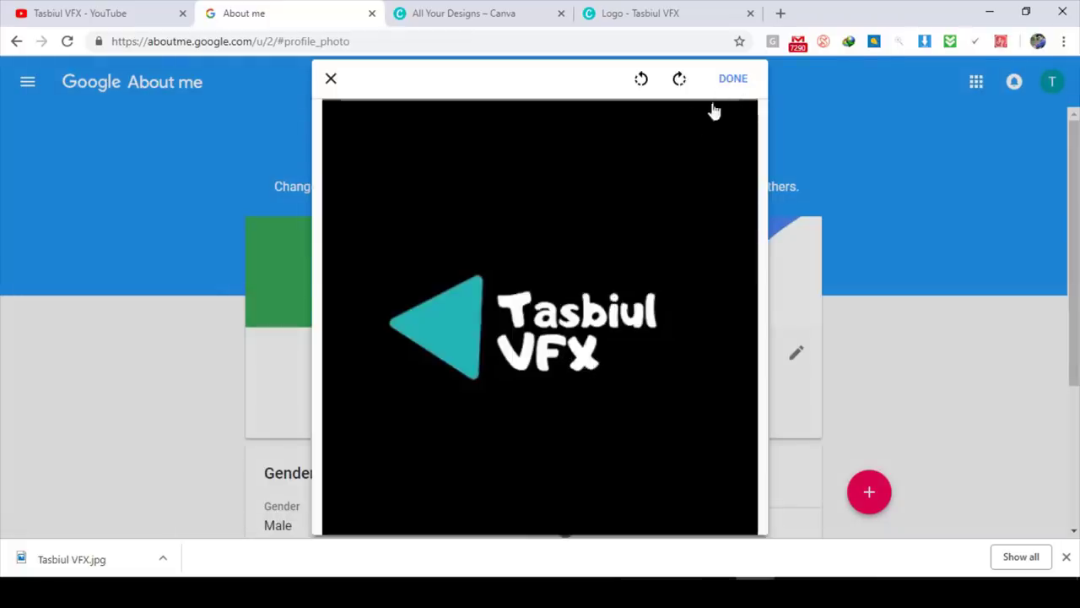
{"action": "left_click", "coordinate": [730, 80]}
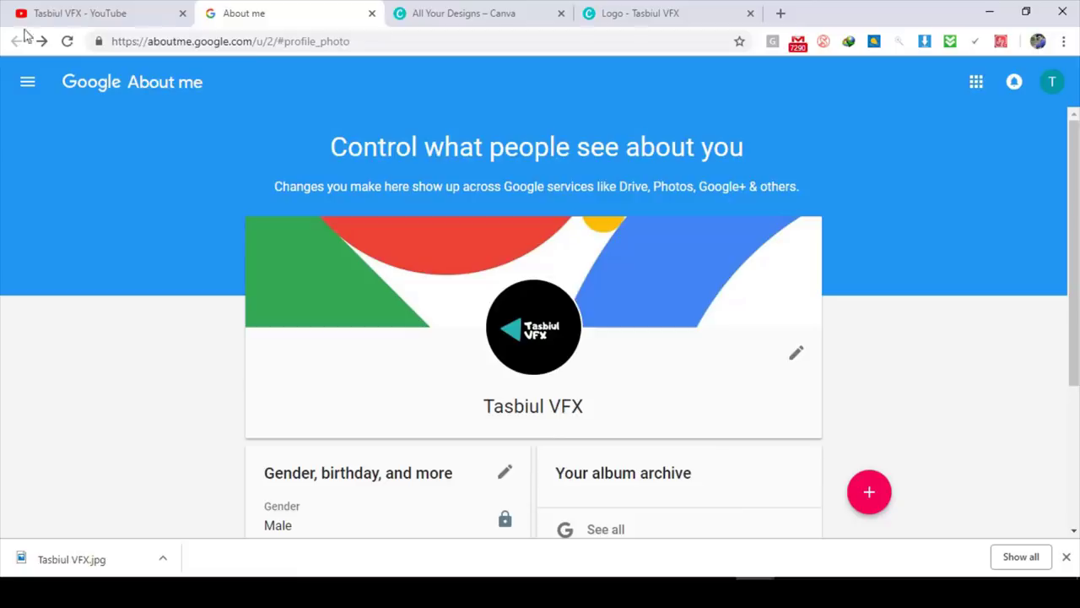
{"action": "middle_click", "coordinate": [278, 7]}
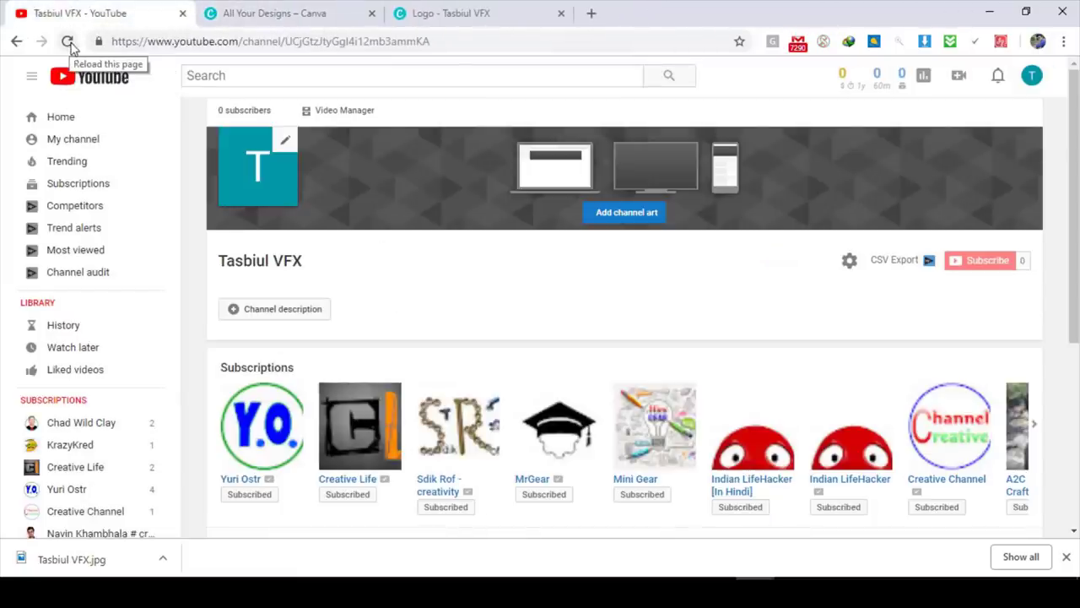
{"action": "left_click", "coordinate": [68, 42]}
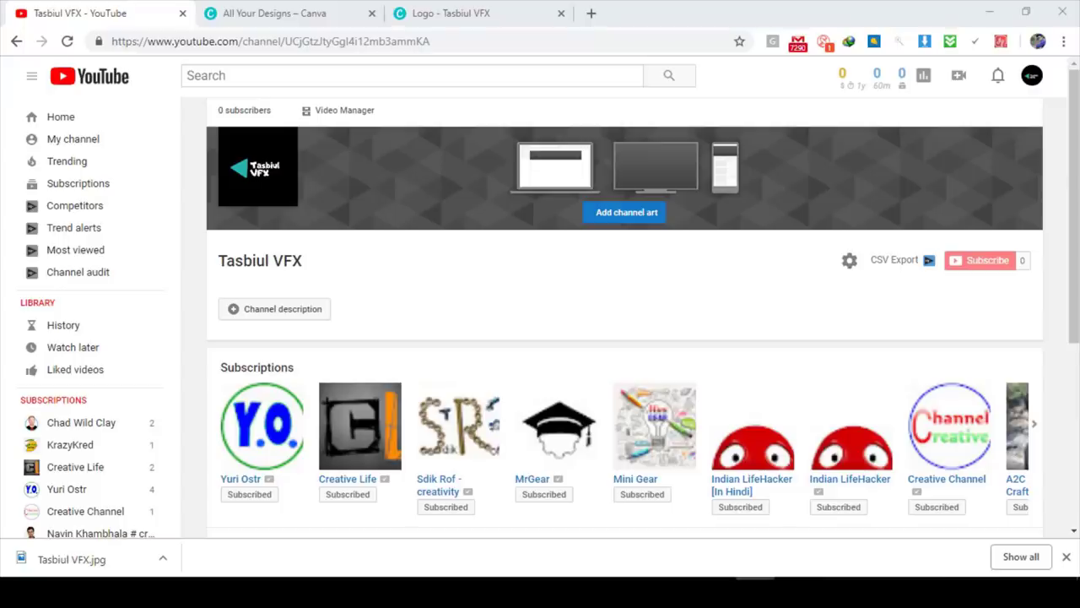
Return to Canva, search the design types for youtube channel art, and create a YouTube Channel Art design of 2560 px × 1440 px.
{"action": "left_click", "coordinate": [474, 10]}
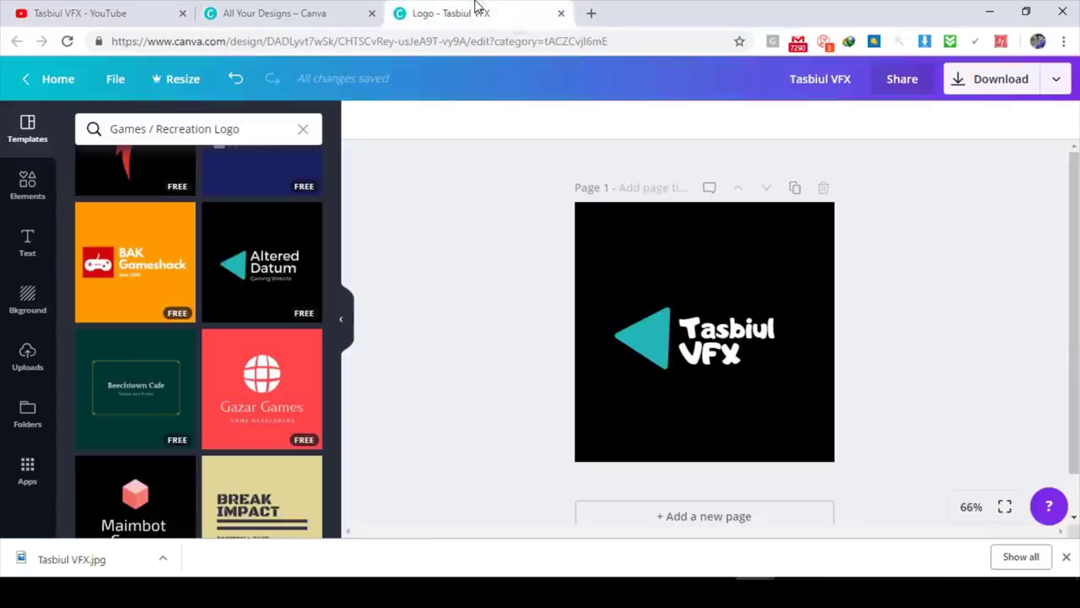
{"action": "left_click", "coordinate": [302, 129]}
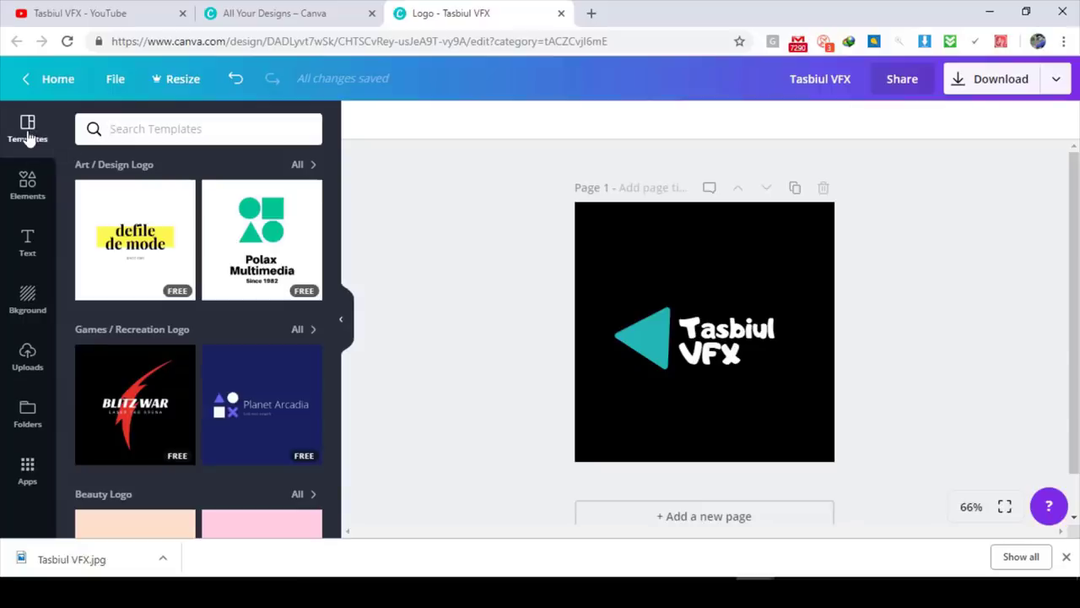
{"action": "left_click", "coordinate": [21, 184]}
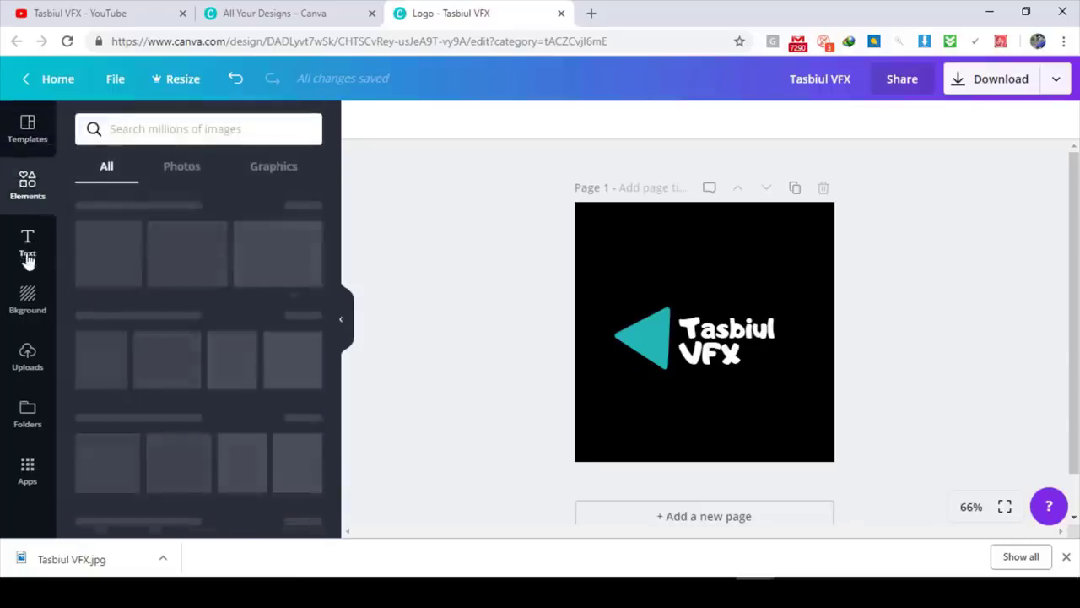
{"action": "left_click", "coordinate": [46, 84]}
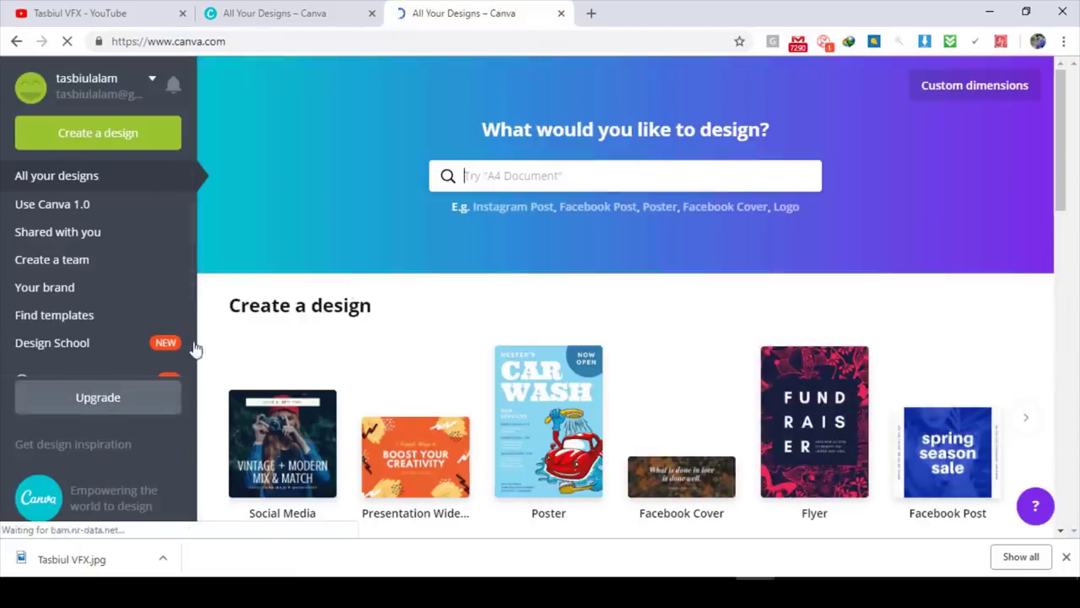
{"action": "left_click", "coordinate": [506, 175]}
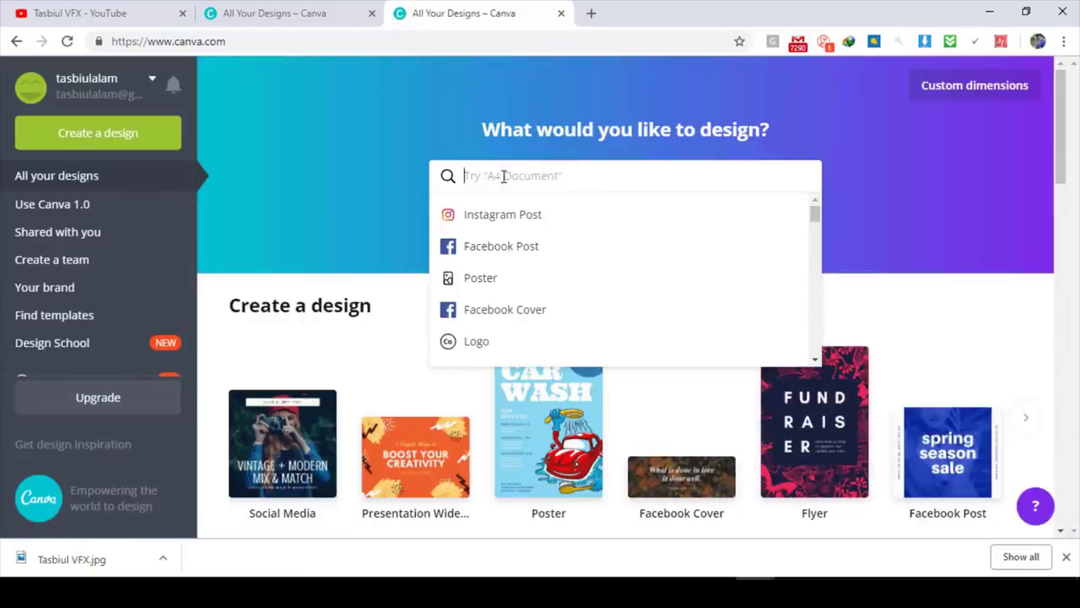
{"action": "type", "text": "youtube channel art"}
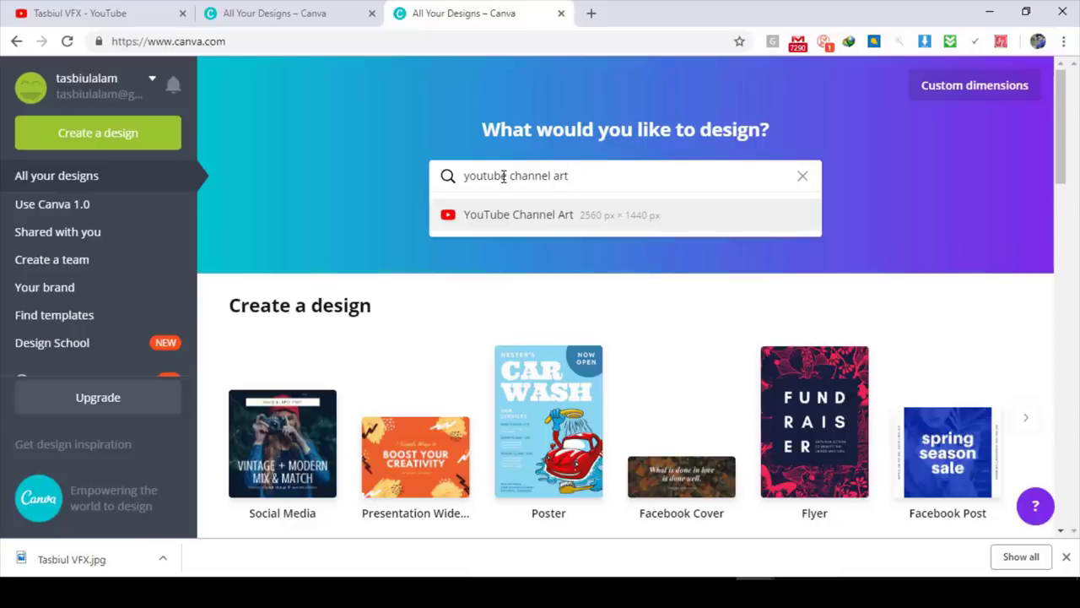
{"action": "left_click", "coordinate": [557, 228]}
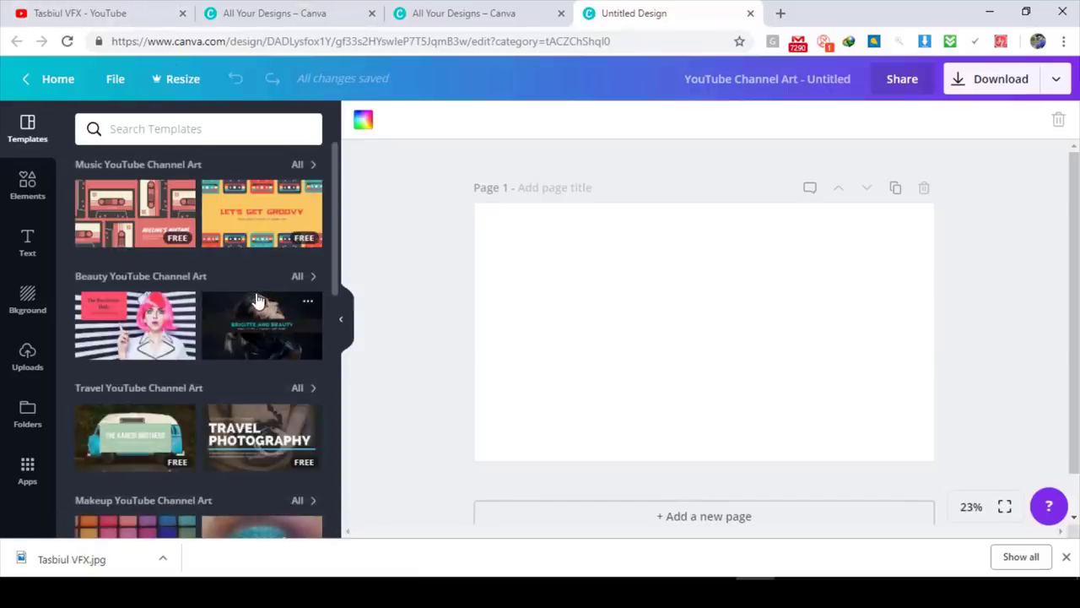
Browse the YouTube Channel Art templates for a banner design that suits the channel.
{"action": "scroll", "coordinate": [221, 232], "scroll_direction": "down", "scroll_amount": 5}
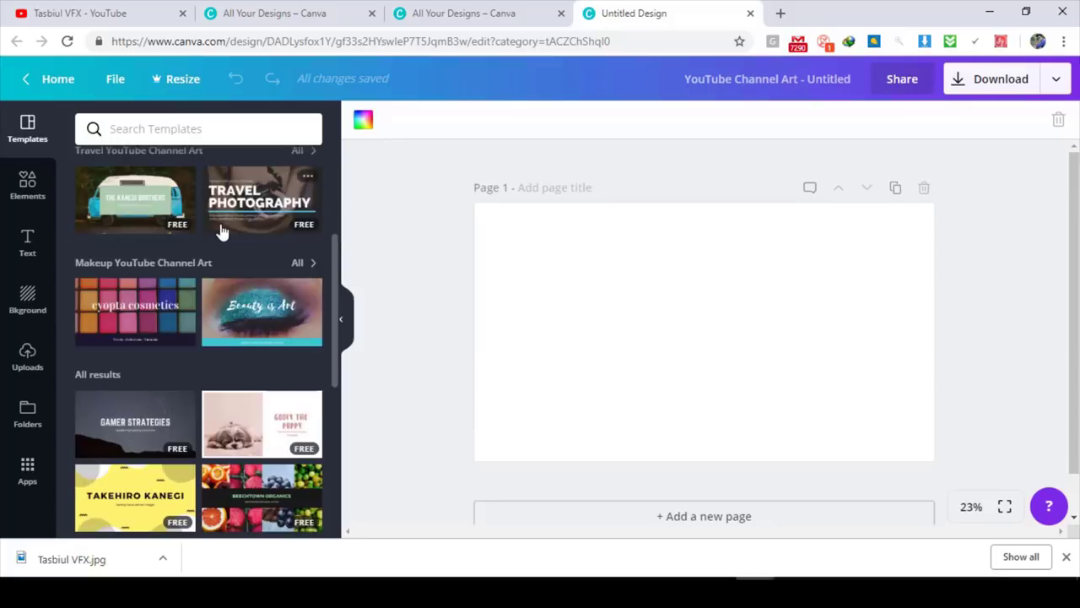
{"action": "scroll", "coordinate": [245, 270], "scroll_direction": "down", "scroll_amount": 2}
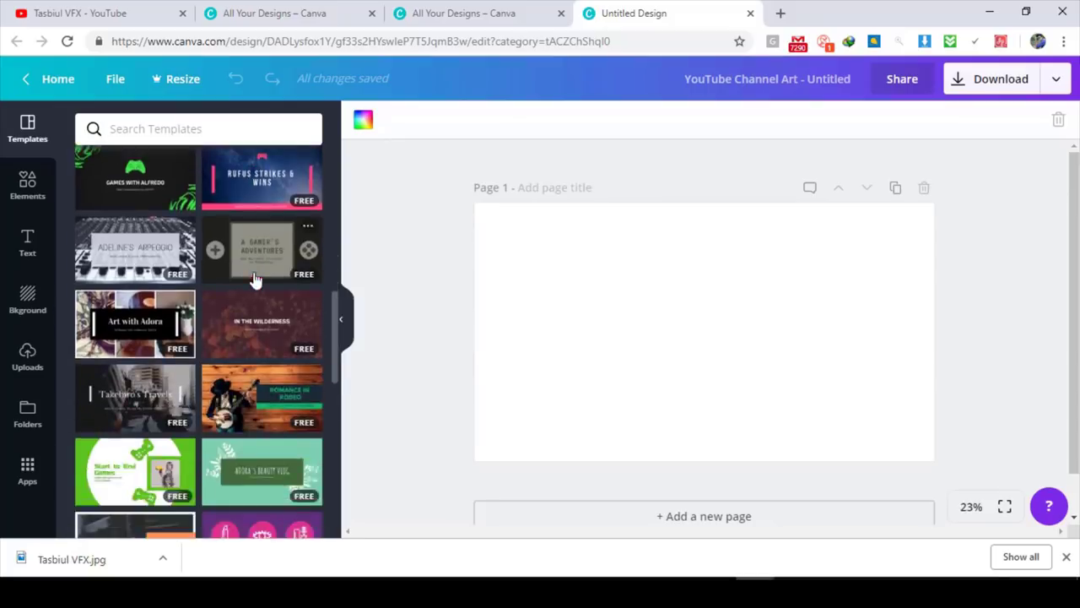
{"action": "scroll", "coordinate": [255, 278], "scroll_direction": "down", "scroll_amount": 10}
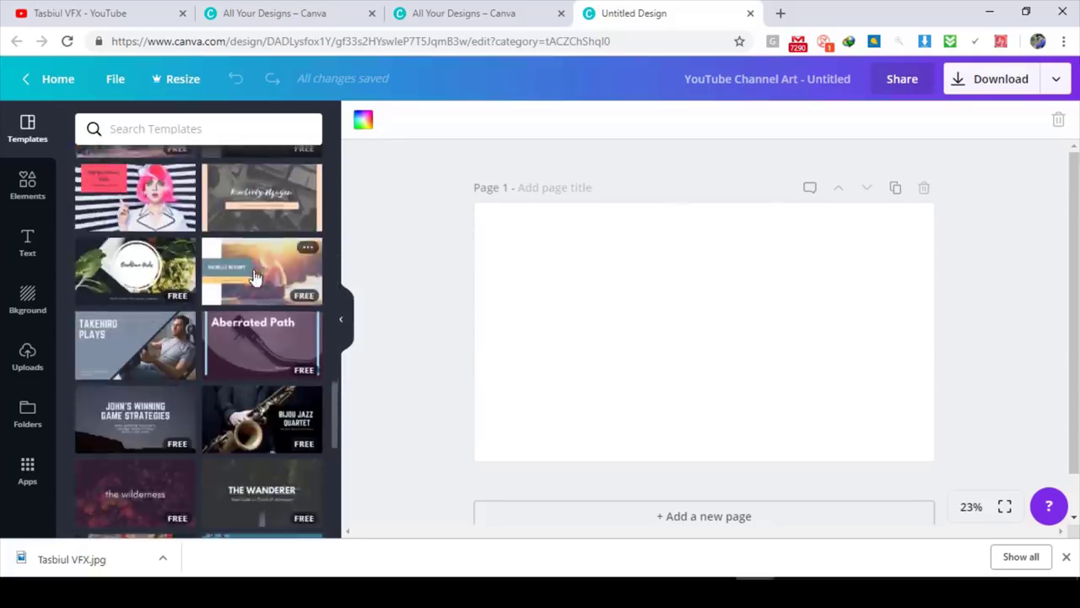
{"action": "scroll", "coordinate": [255, 278], "scroll_direction": "down", "scroll_amount": 10}
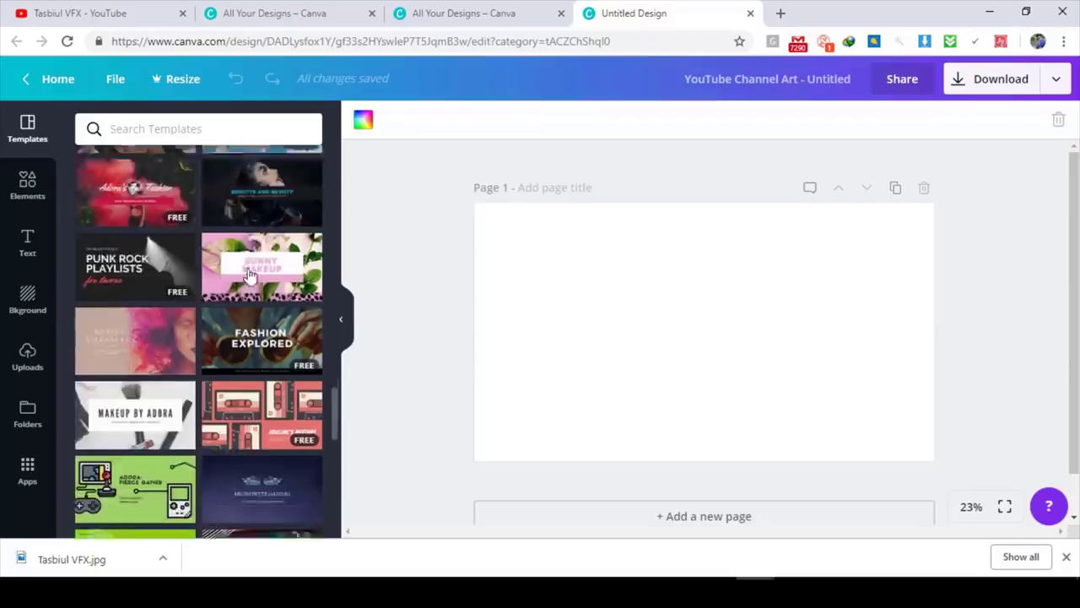
{"action": "scroll", "coordinate": [248, 274], "scroll_direction": "down", "scroll_amount": 6}
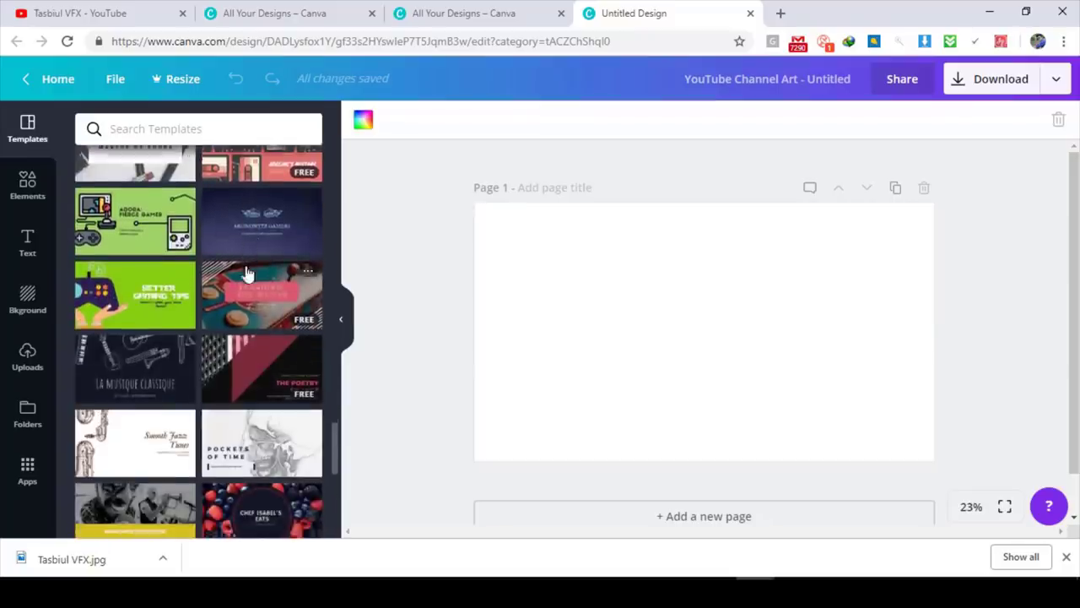
{"action": "scroll", "coordinate": [248, 275], "scroll_direction": "down", "scroll_amount": 6}
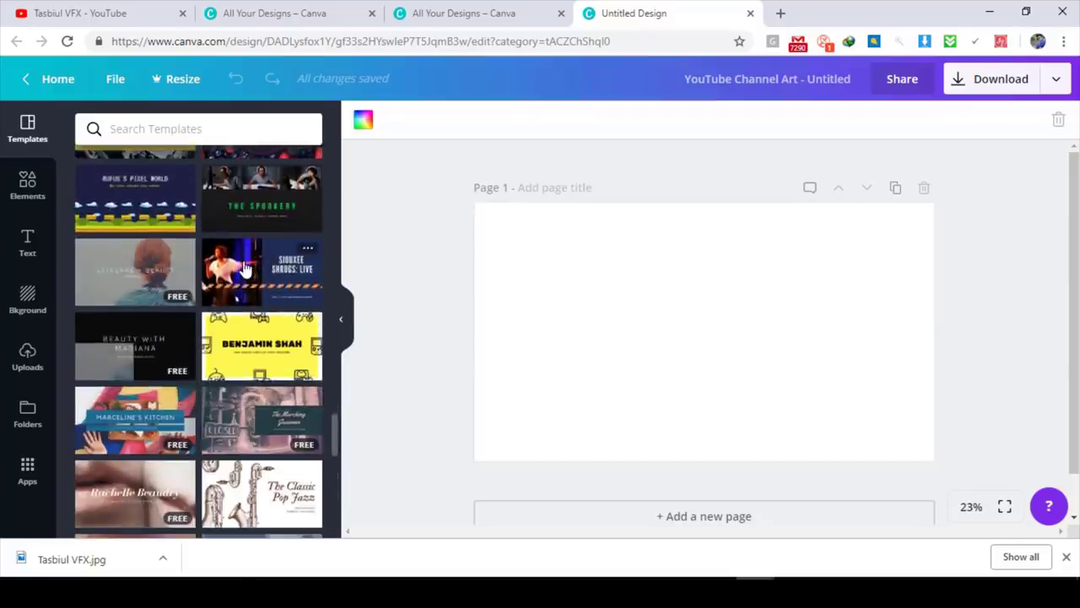
{"action": "scroll", "coordinate": [280, 207], "scroll_direction": "down", "scroll_amount": 4}
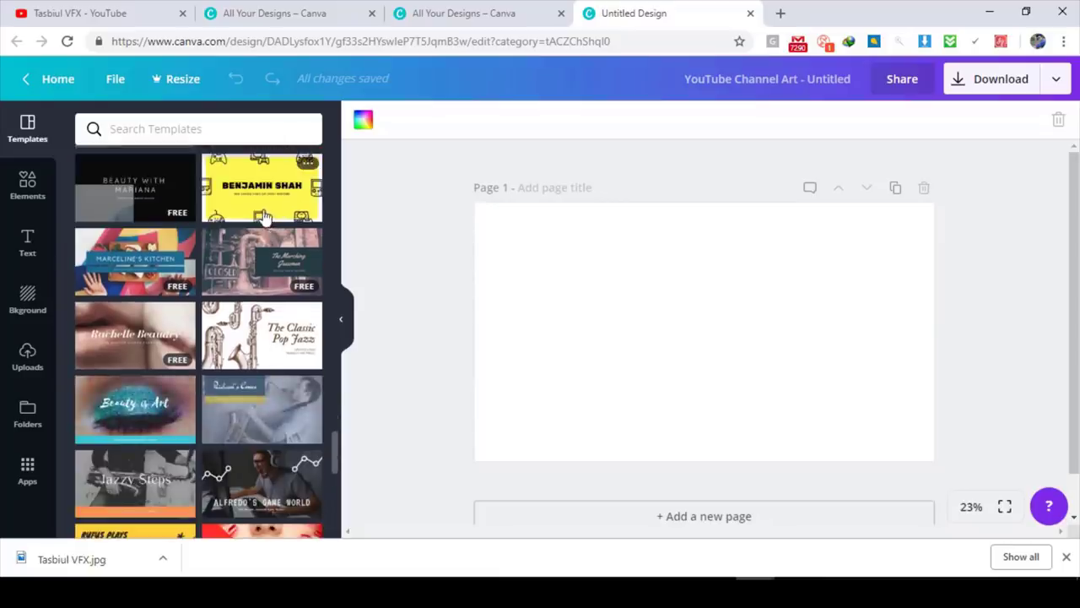
{"action": "scroll", "coordinate": [264, 216], "scroll_direction": "down", "scroll_amount": 6}
{"action": "scroll", "coordinate": [224, 282], "scroll_direction": "down", "scroll_amount": 4}
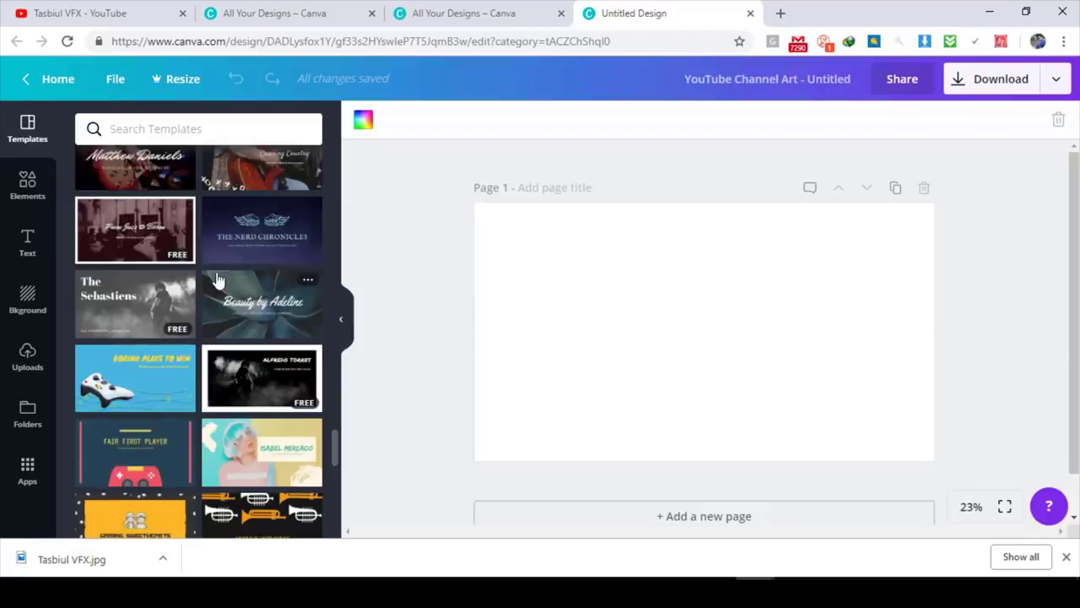
{"action": "scroll", "coordinate": [217, 280], "scroll_direction": "down", "scroll_amount": 13}
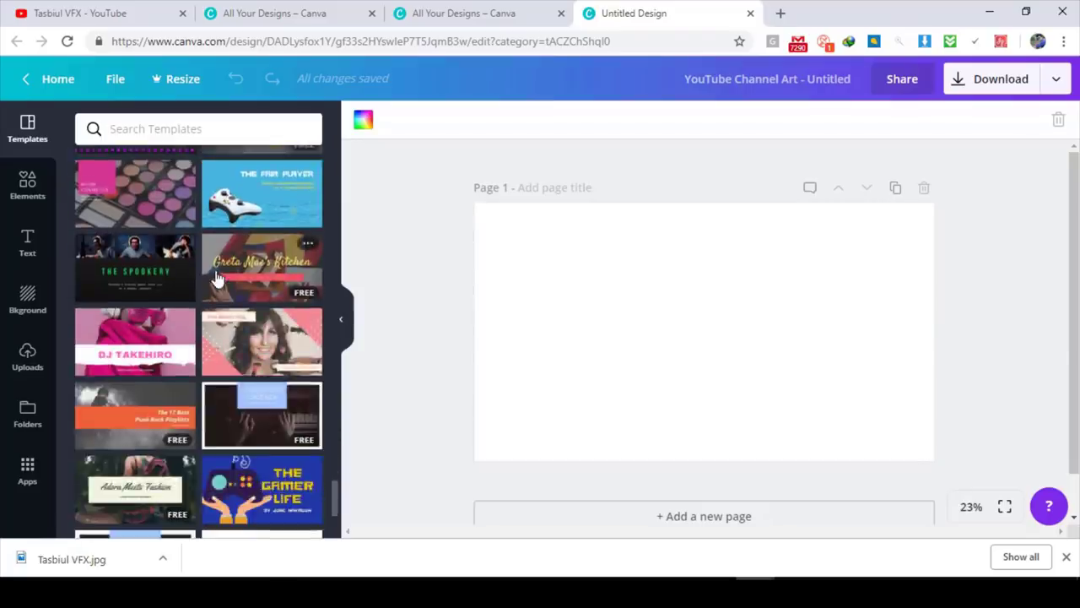
{"action": "scroll", "coordinate": [216, 279], "scroll_direction": "down", "scroll_amount": 6}
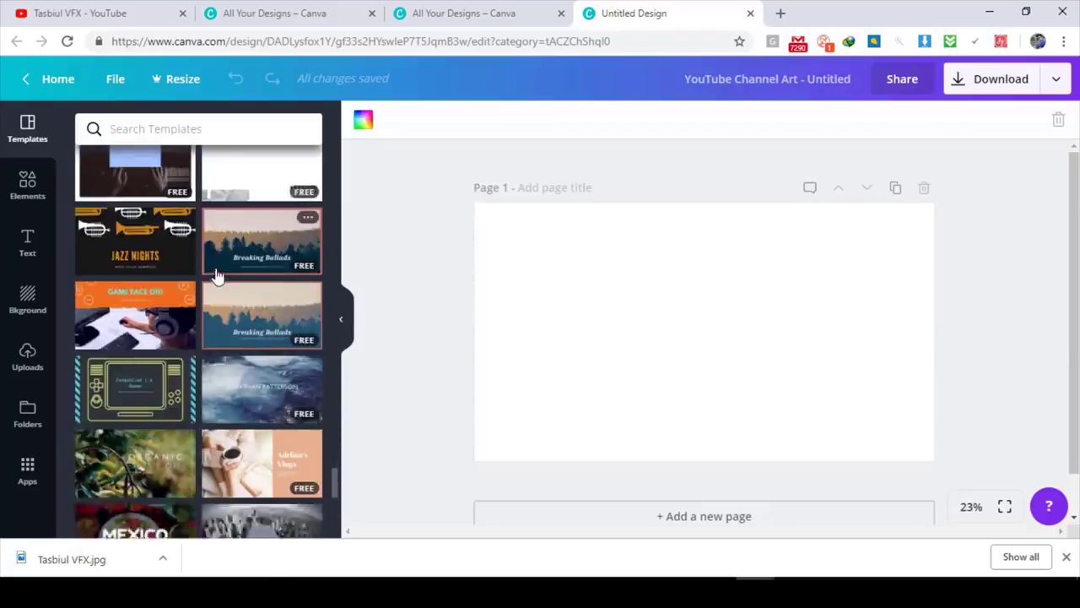
{"action": "scroll", "coordinate": [216, 277], "scroll_direction": "down", "scroll_amount": 10}
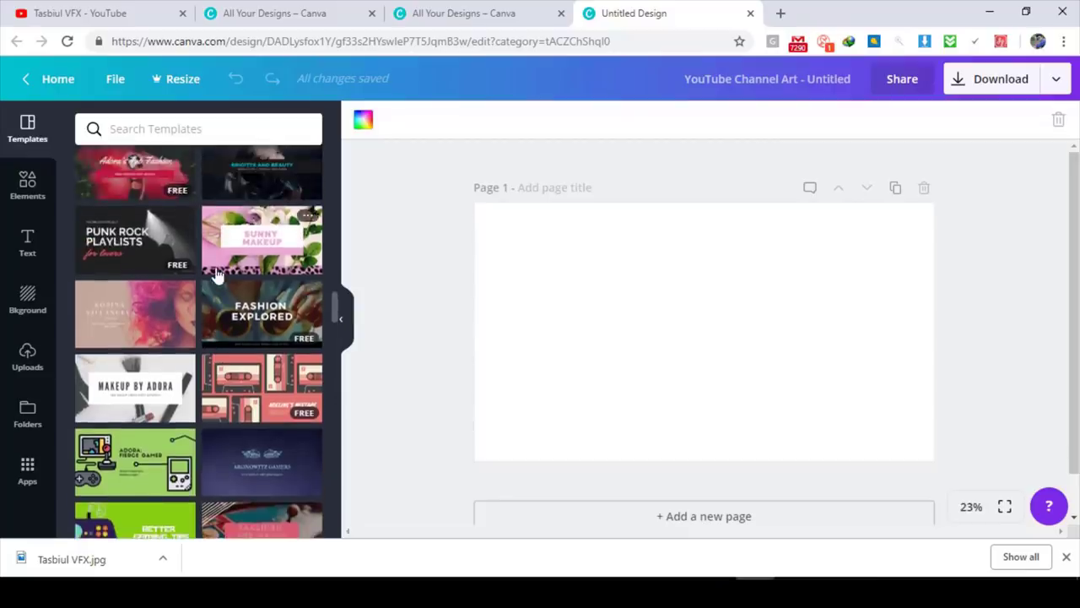
{"action": "scroll", "coordinate": [217, 275], "scroll_direction": "up", "scroll_amount": 20}
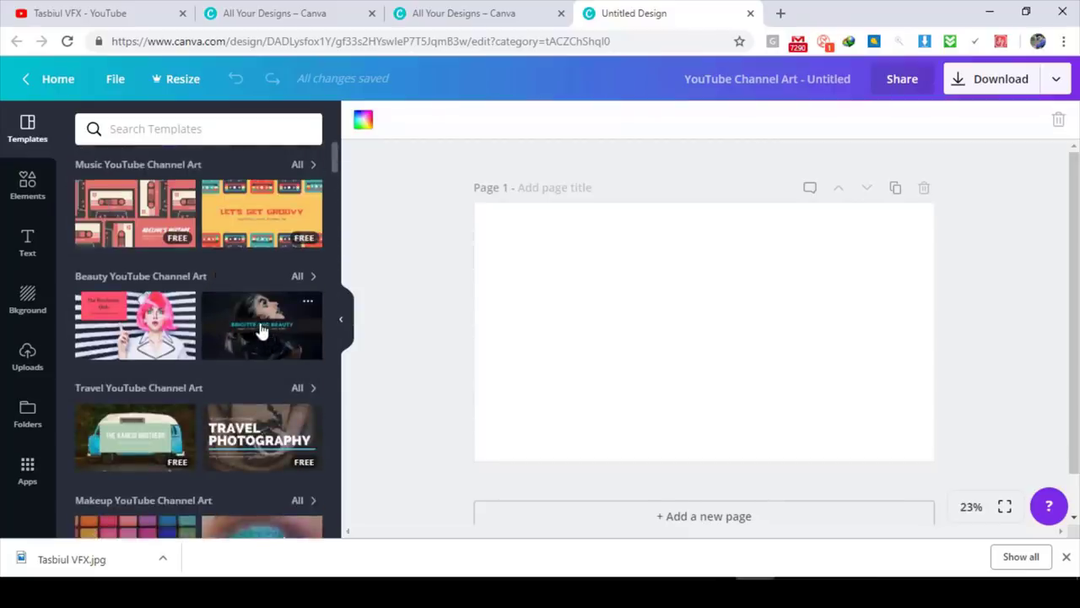
Apply the Brigitte and Beauty template to the blank page and delete its background photo.
{"action": "scroll", "coordinate": [260, 329], "scroll_direction": "down", "scroll_amount": 3}
{"action": "scroll", "coordinate": [261, 328], "scroll_direction": "up", "scroll_amount": 2}
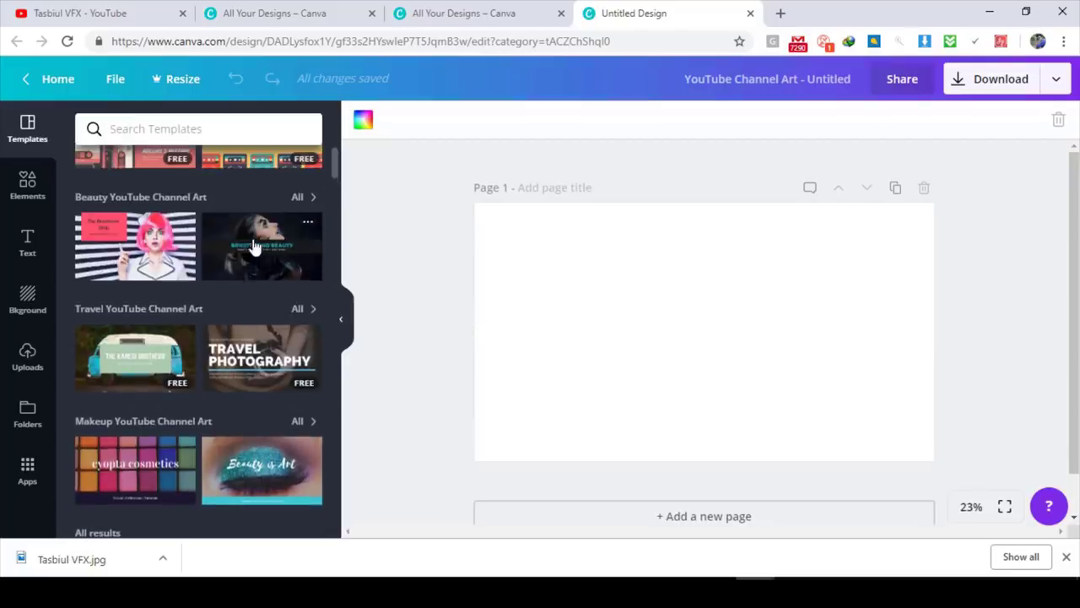
{"action": "left_click_drag", "start_coordinate": [253, 245], "coordinate": [711, 328]}
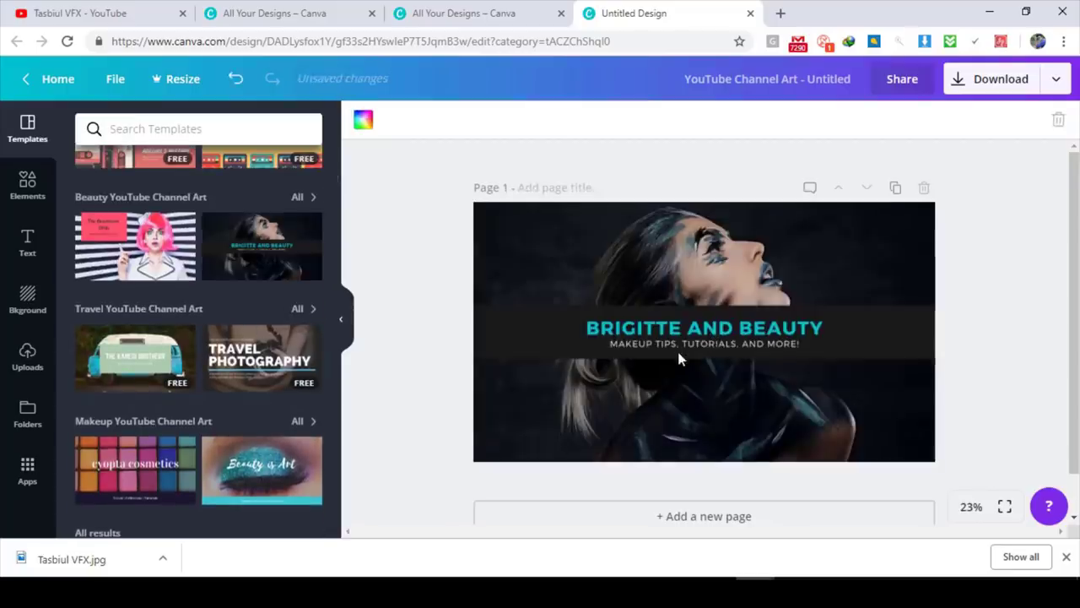
{"action": "left_click", "coordinate": [676, 250]}
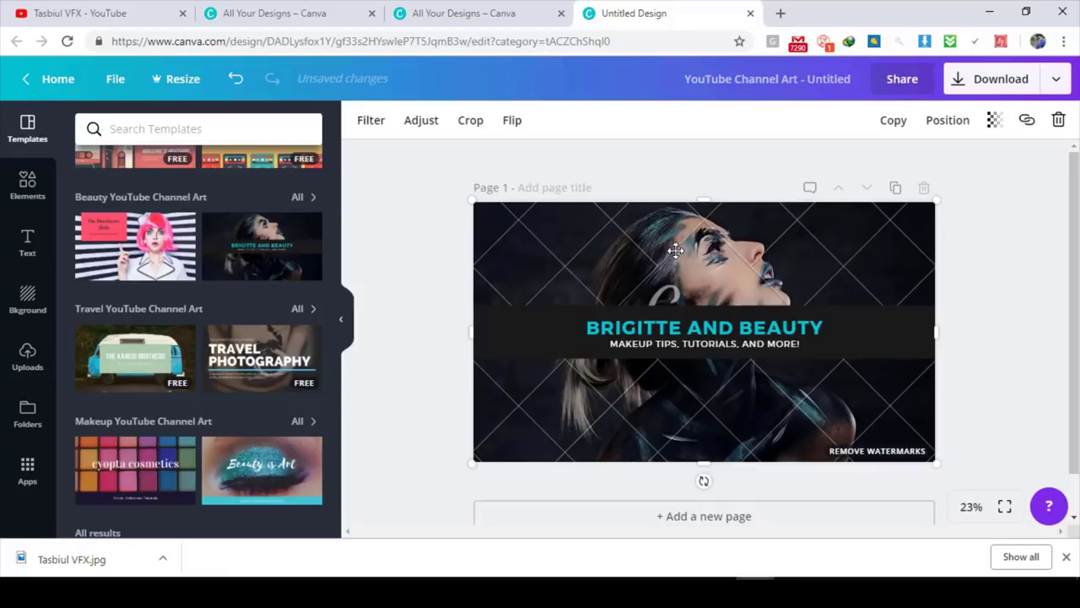
{"action": "key", "text": "Delete"}
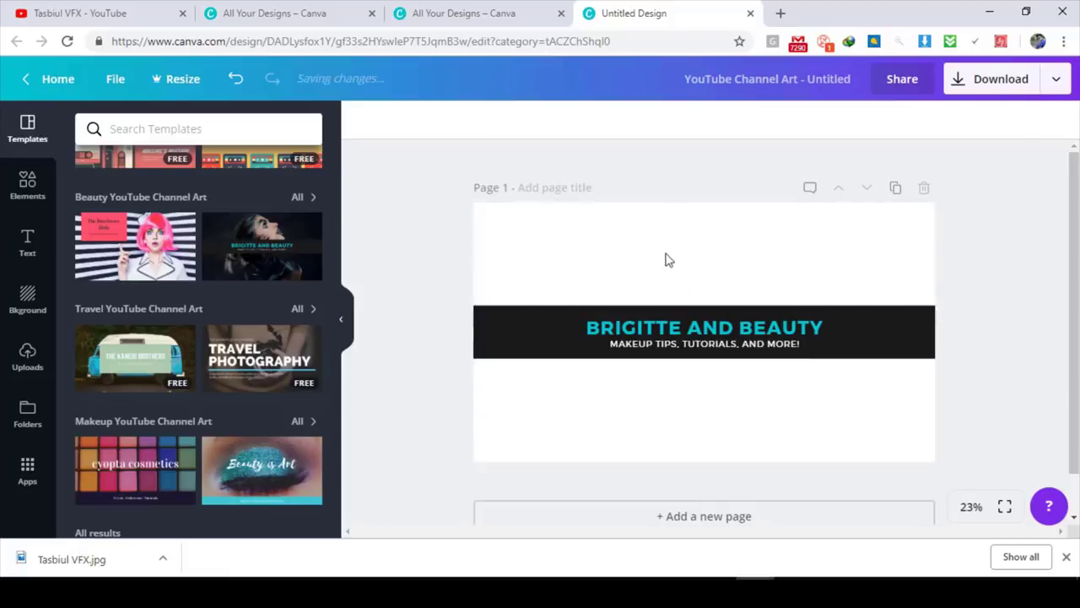
Copy the channel name from the YouTube page and replace the banner's heading with it, reading TASBIUL VFX.
{"action": "left_click", "coordinate": [691, 328]}
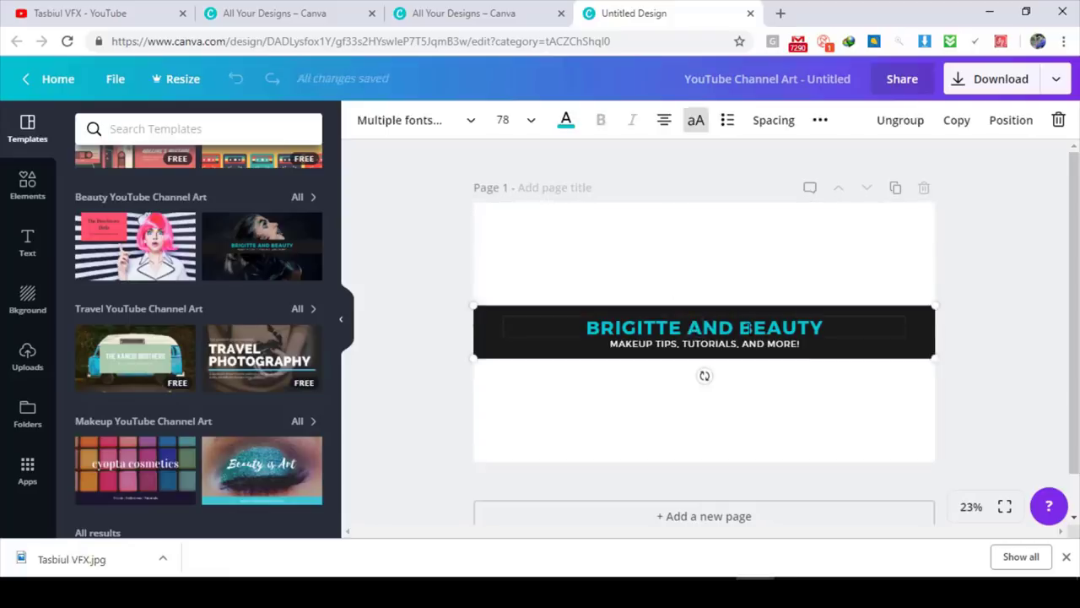
{"action": "left_click", "coordinate": [106, 11]}
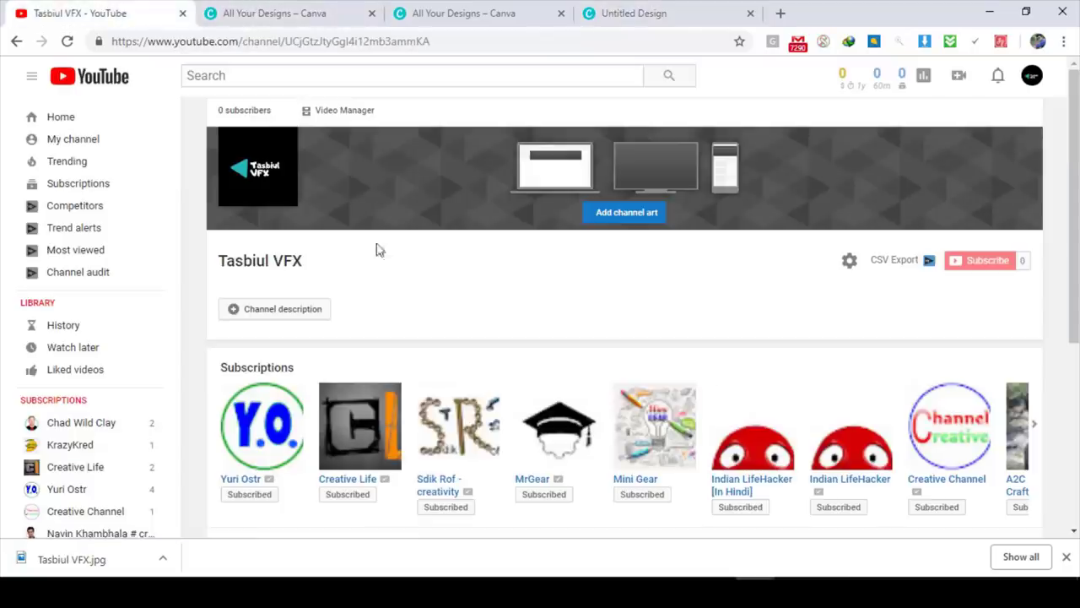
{"action": "left_click_drag", "start_coordinate": [218, 262], "coordinate": [316, 265]}
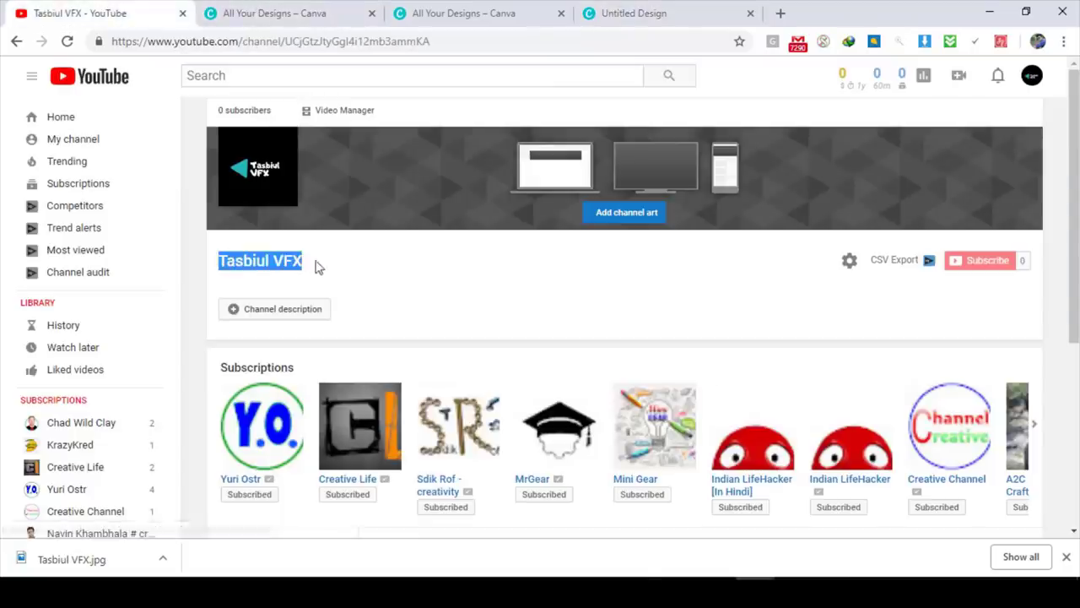
{"action": "left_click", "coordinate": [633, 13]}
{"action": "double_click", "coordinate": [755, 331]}
{"action": "type", "text": "TASBIUL VFX"}
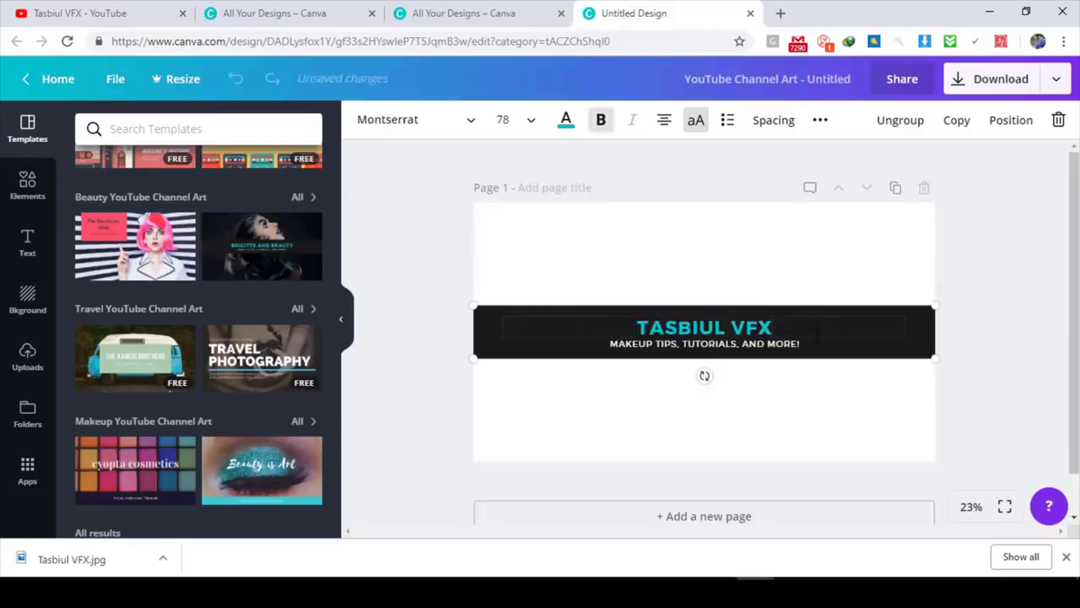
{"action": "left_click", "coordinate": [415, 250]}
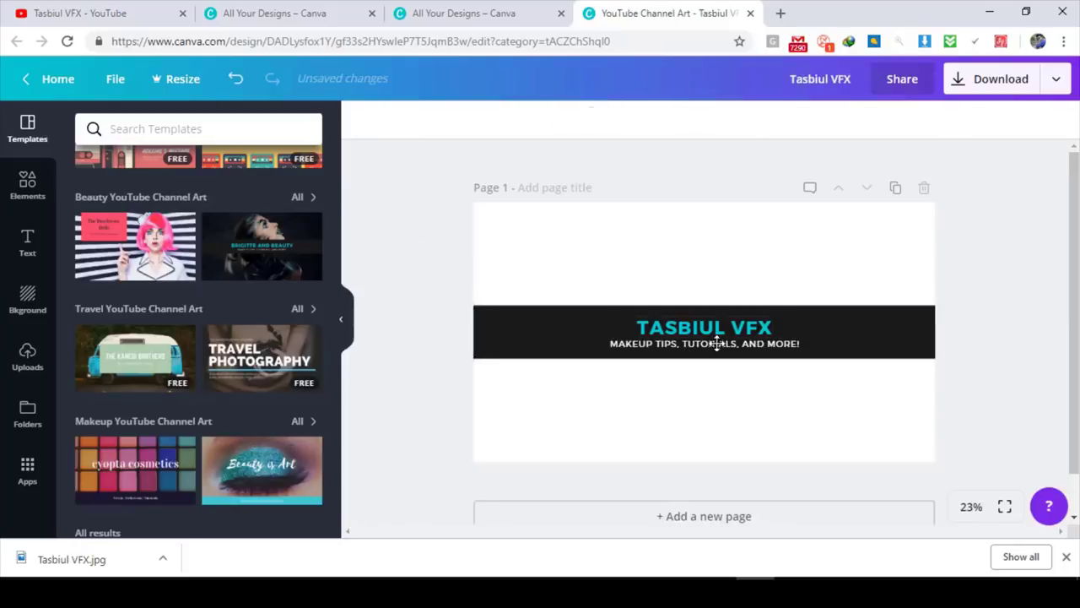
Replace the word MAKEUP in the banner's tagline with TECH and deselect the text.
{"action": "left_click", "coordinate": [716, 342]}
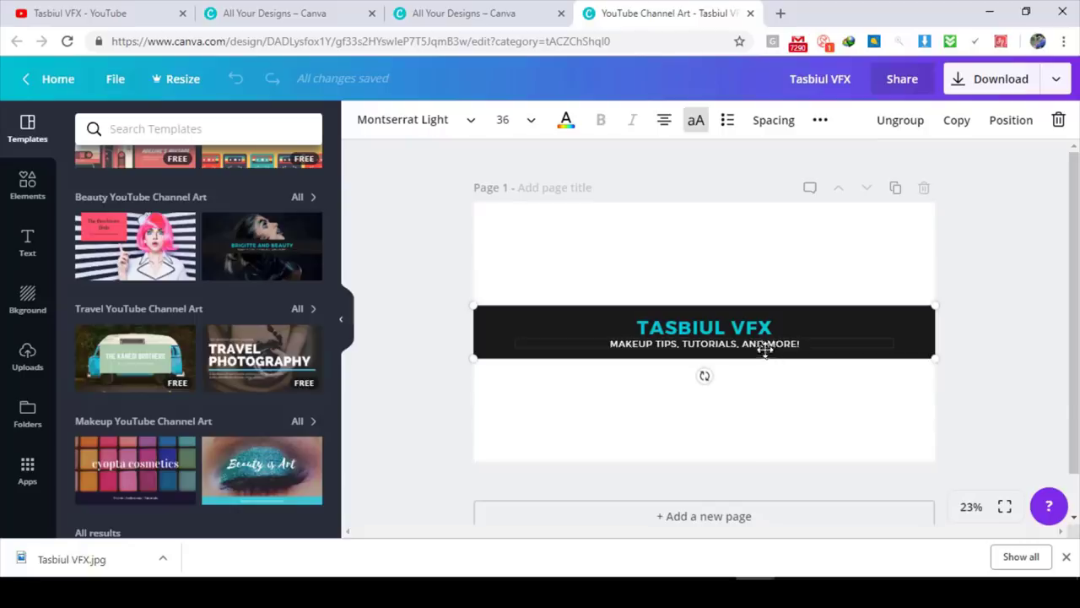
{"action": "key", "text": "ctrl+plus"}
{"action": "key", "text": "ctrl+plus"}
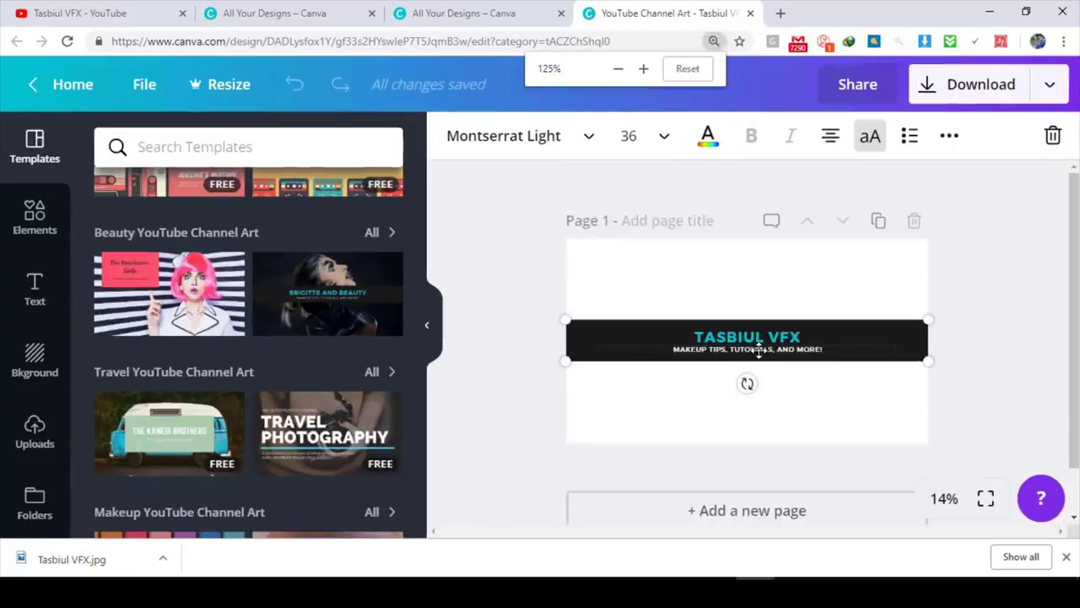
{"action": "left_click", "coordinate": [713, 41]}
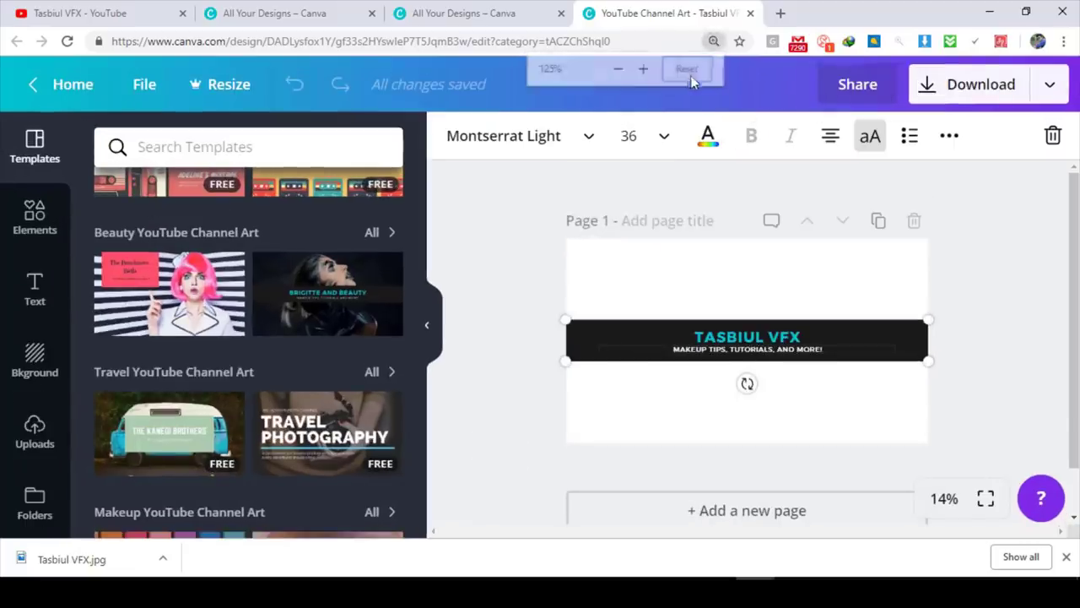
{"action": "left_click", "coordinate": [688, 70]}
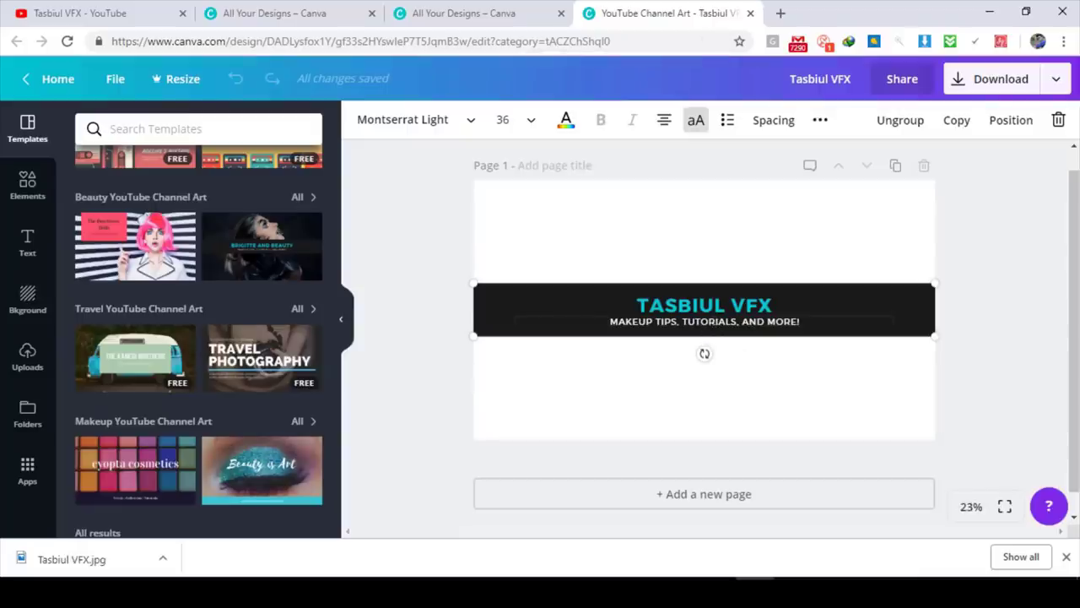
{"action": "double_click", "coordinate": [631, 321]}
{"action": "type", "text": "T"}
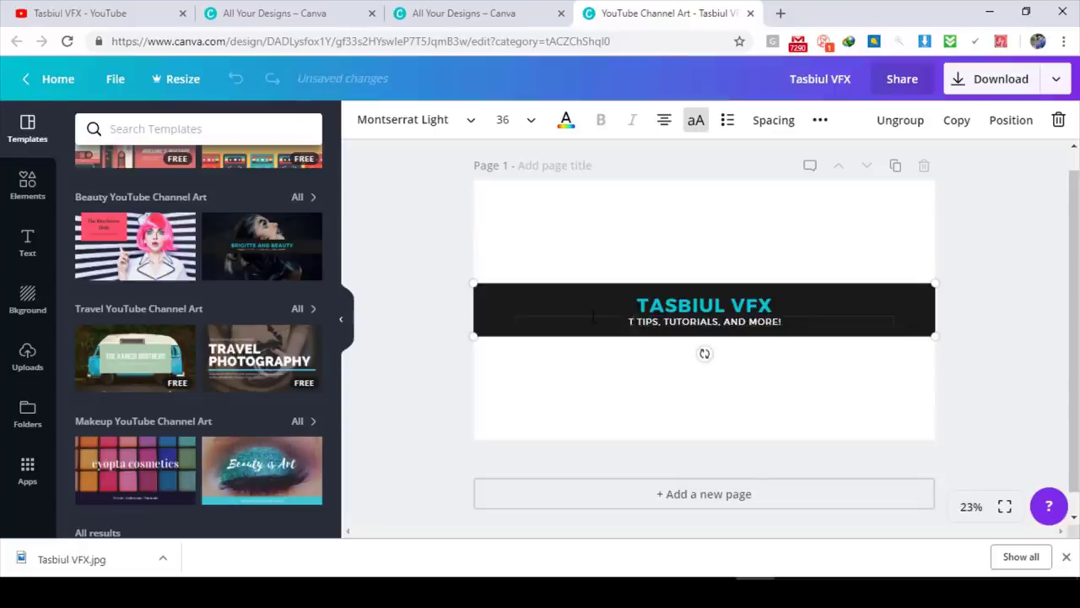
{"action": "type", "text": "ECH"}
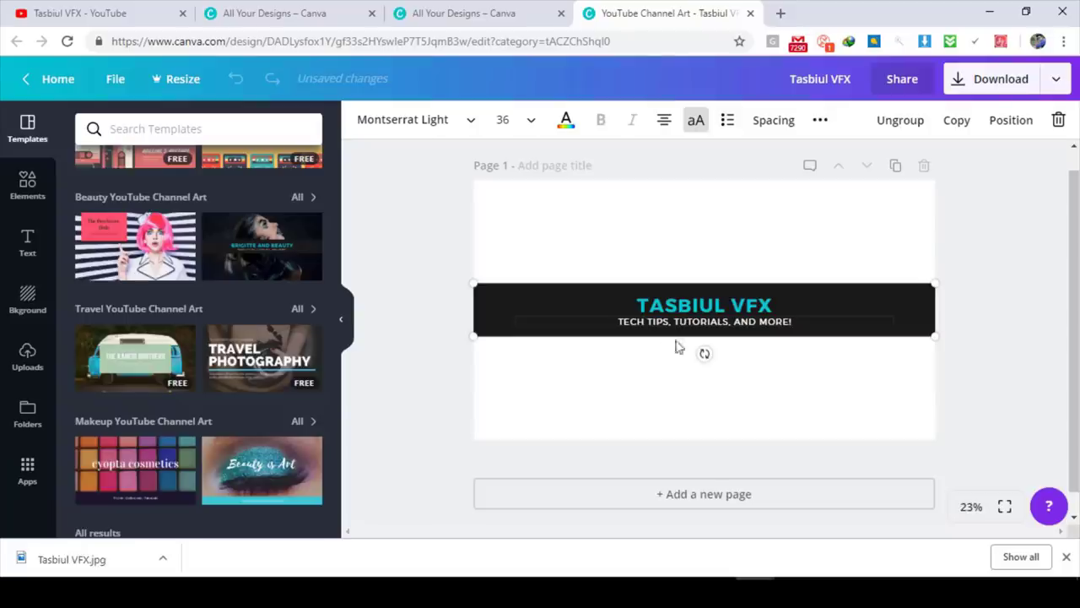
{"action": "left_click", "coordinate": [998, 270]}
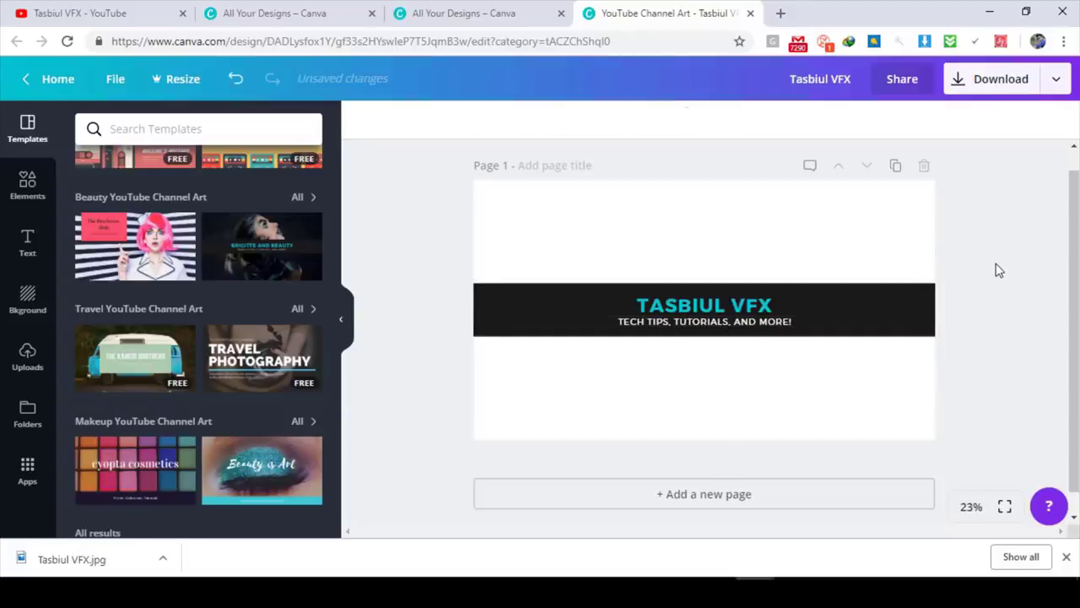
Download the channel art as a PNG file and close its preview in Photos.
{"action": "left_click", "coordinate": [1005, 88]}
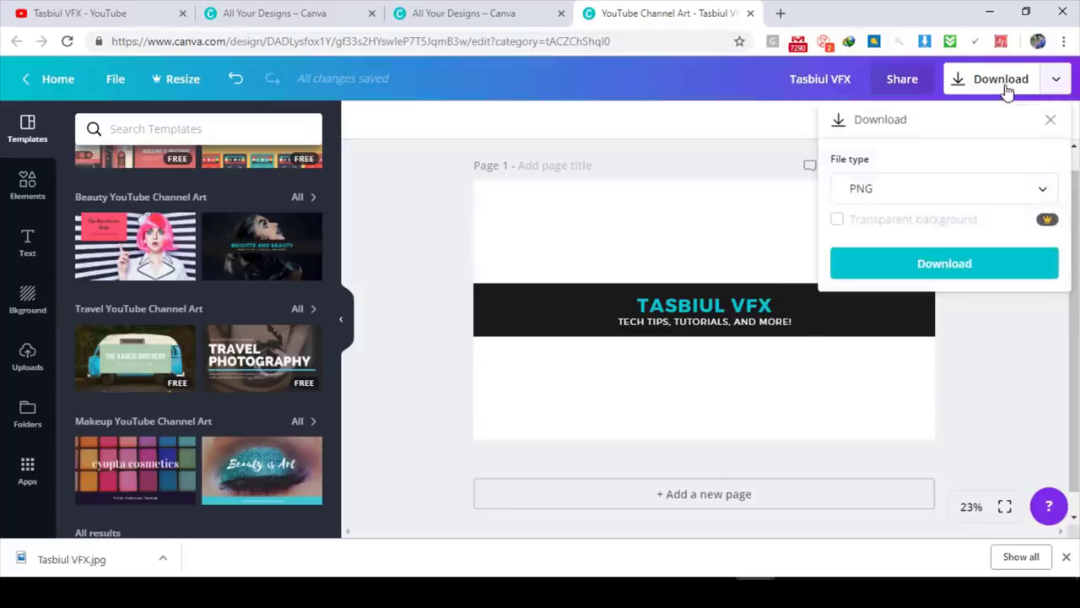
{"action": "left_click", "coordinate": [945, 264]}
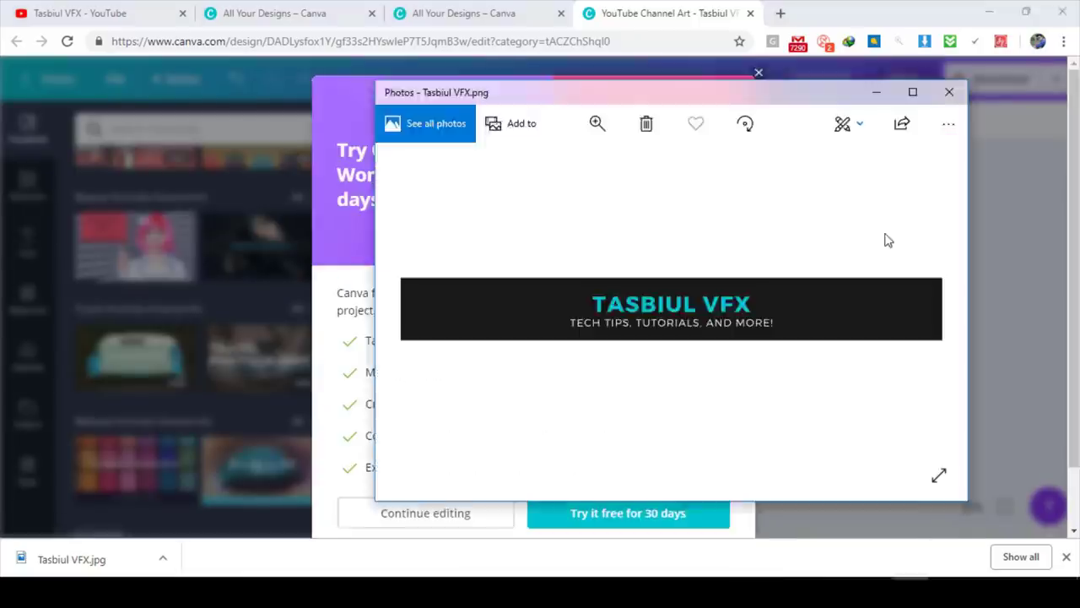
{"action": "left_click", "coordinate": [949, 92]}
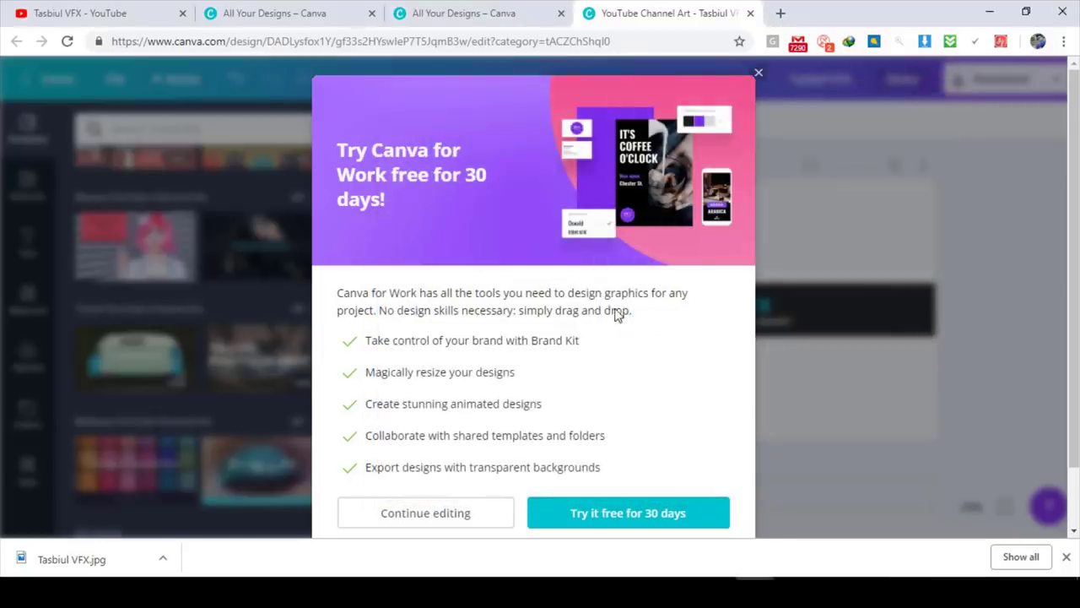
Open the browser's download list and show the downloaded Tasbiul VFX.png in its folder.
{"action": "key", "text": "ctrl+j"}
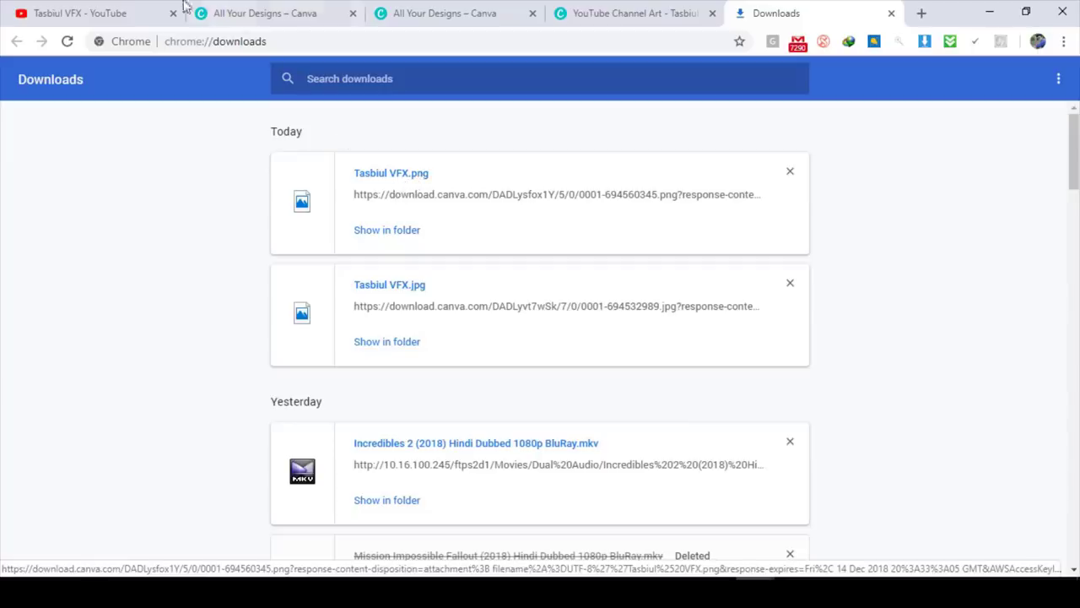
{"action": "right_click", "coordinate": [384, 171]}
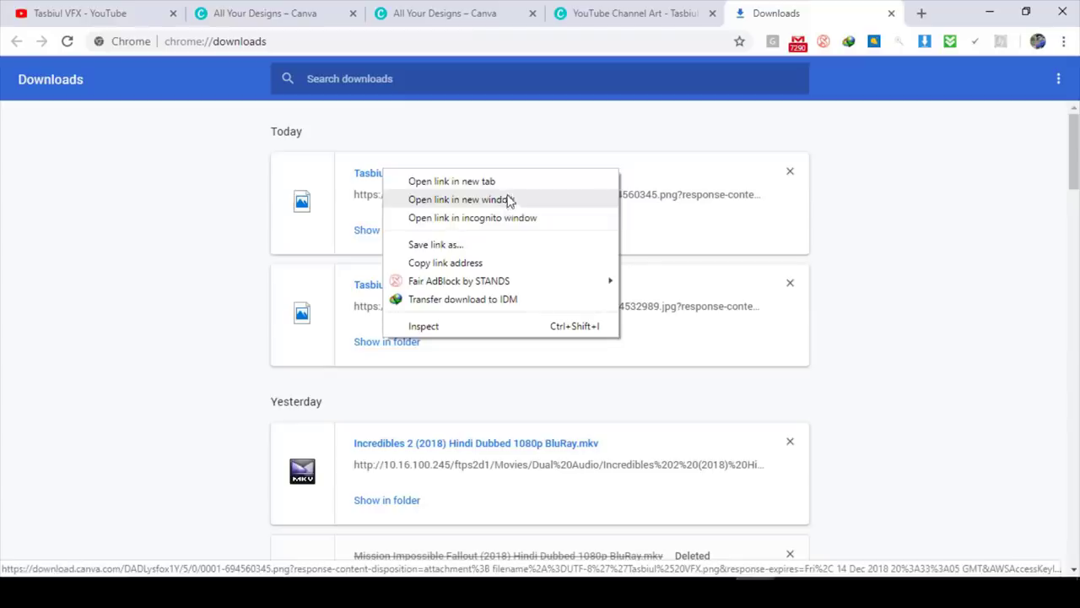
{"action": "left_click", "coordinate": [518, 135]}
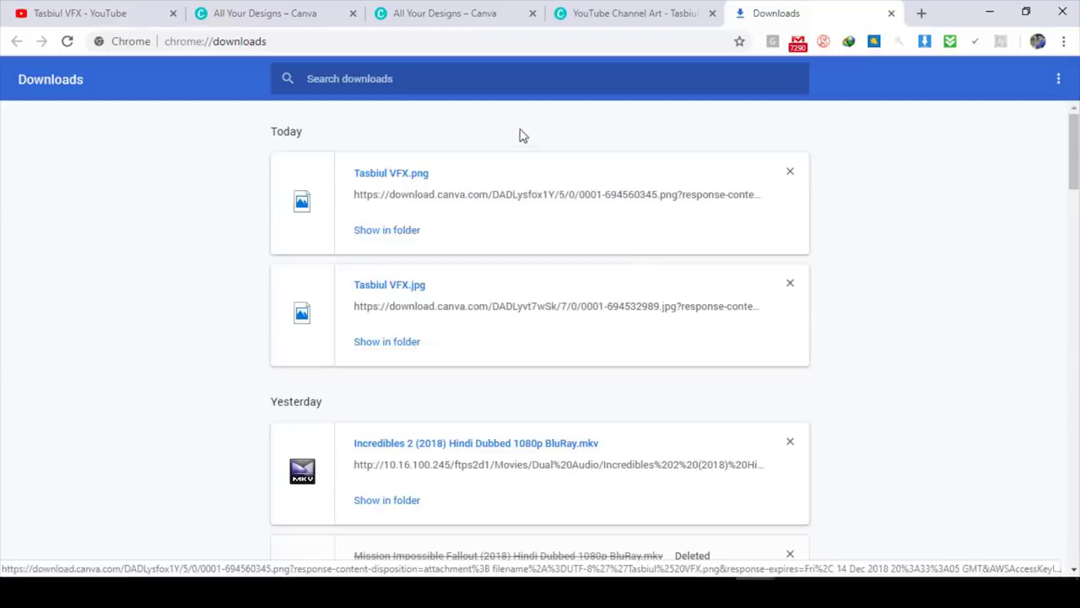
{"action": "left_click", "coordinate": [402, 229]}
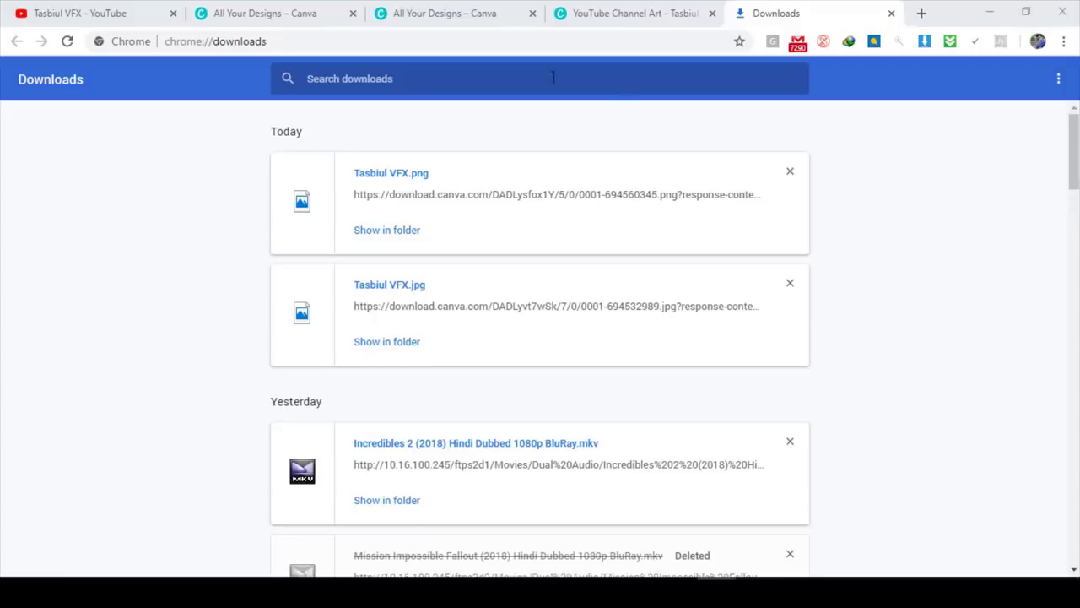
Close the finished channel art design in Canva and switch back to the YouTube channel page.
{"action": "left_click", "coordinate": [632, 13]}
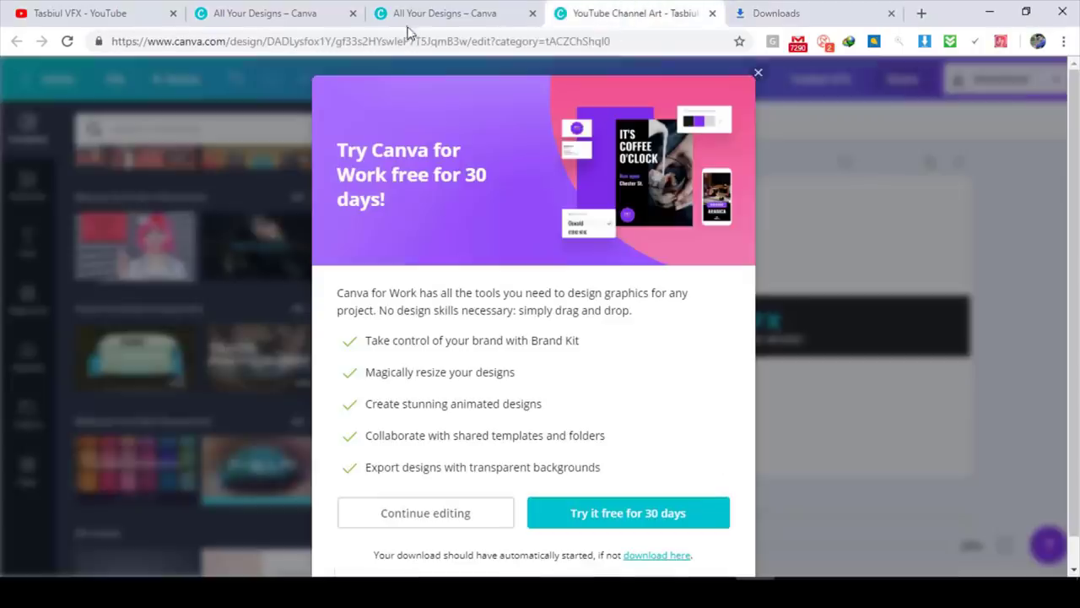
{"action": "left_click", "coordinate": [758, 75]}
{"action": "left_click", "coordinate": [712, 13]}
{"action": "left_click", "coordinate": [475, 10]}
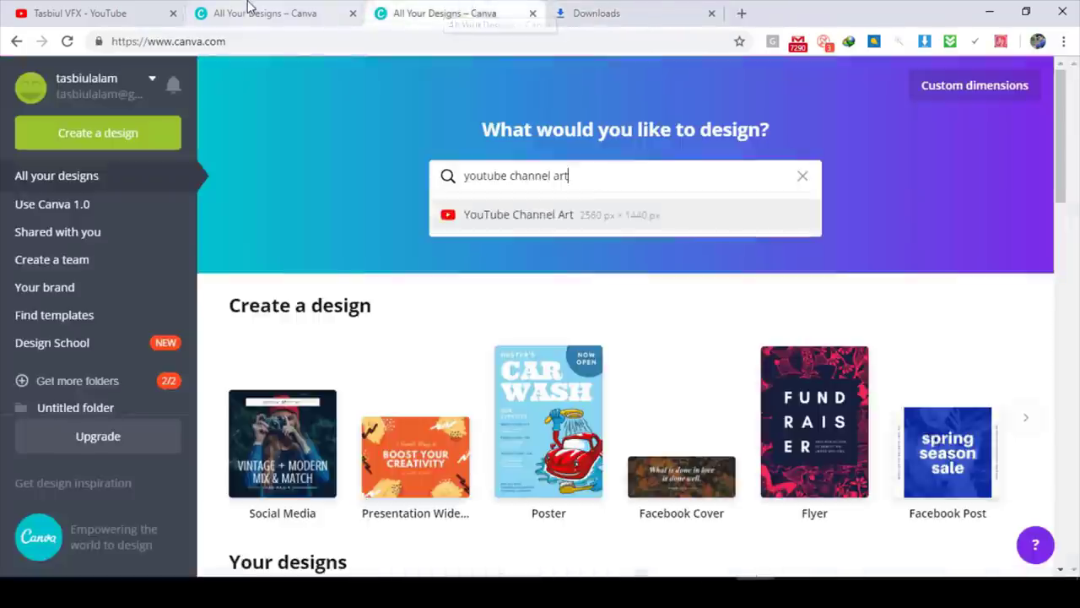
{"action": "left_click", "coordinate": [128, 17]}
{"action": "left_click", "coordinate": [650, 268]}
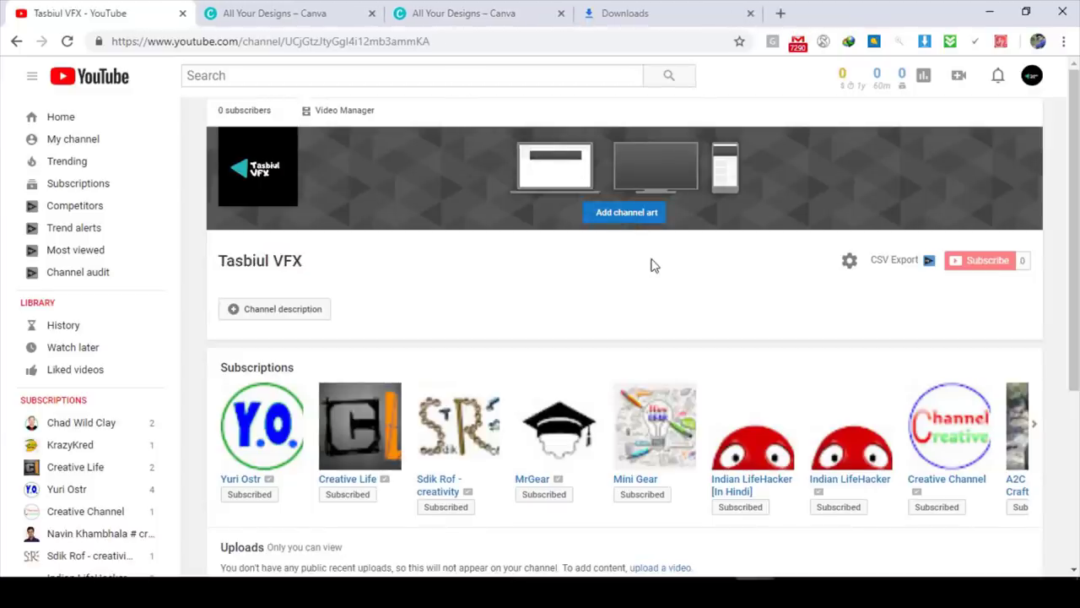
Upload Tasbiul VFX.png from the Downloads folder as the channel art, apply it, and reload the channel page.
{"action": "left_click", "coordinate": [631, 220]}
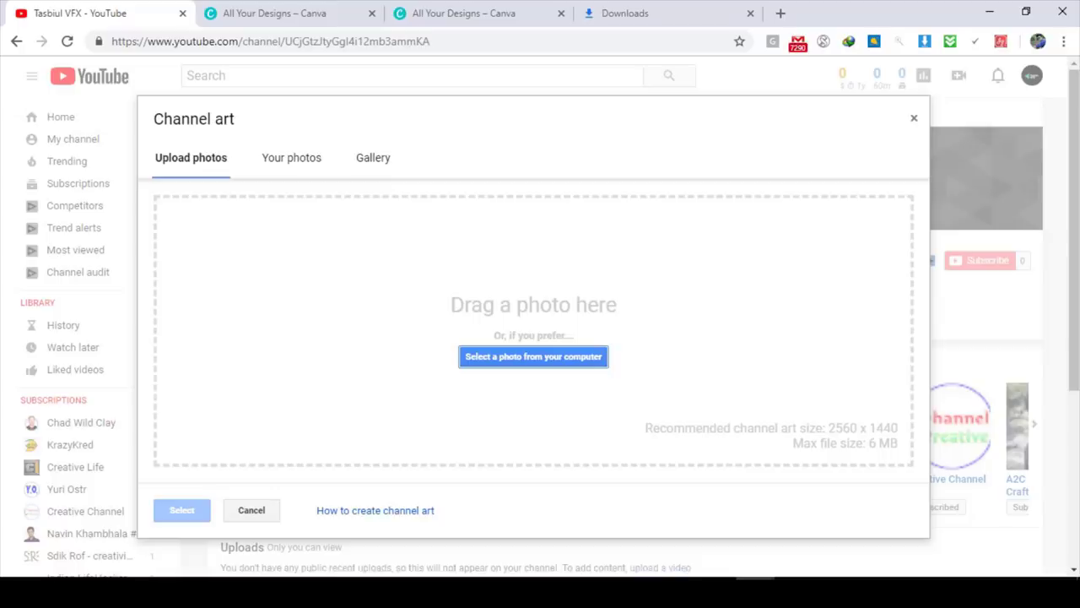
{"action": "left_click_drag", "start_coordinate": [825, 157], "coordinate": [849, 62]}
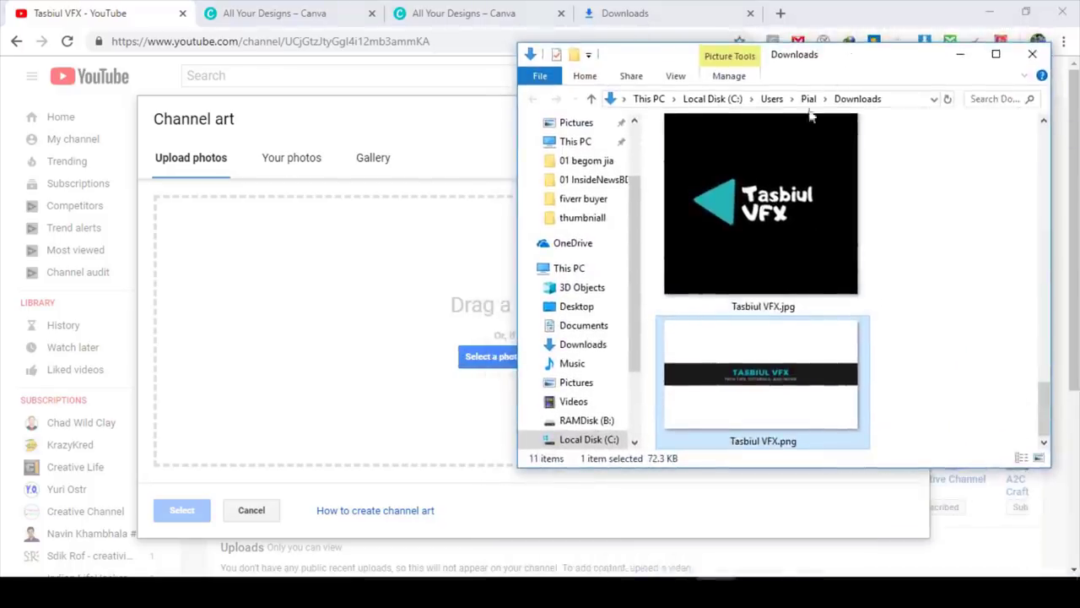
{"action": "mouse_move", "coordinate": [767, 403]}
{"action": "left_click_drag", "start_coordinate": [804, 383], "coordinate": [437, 363]}
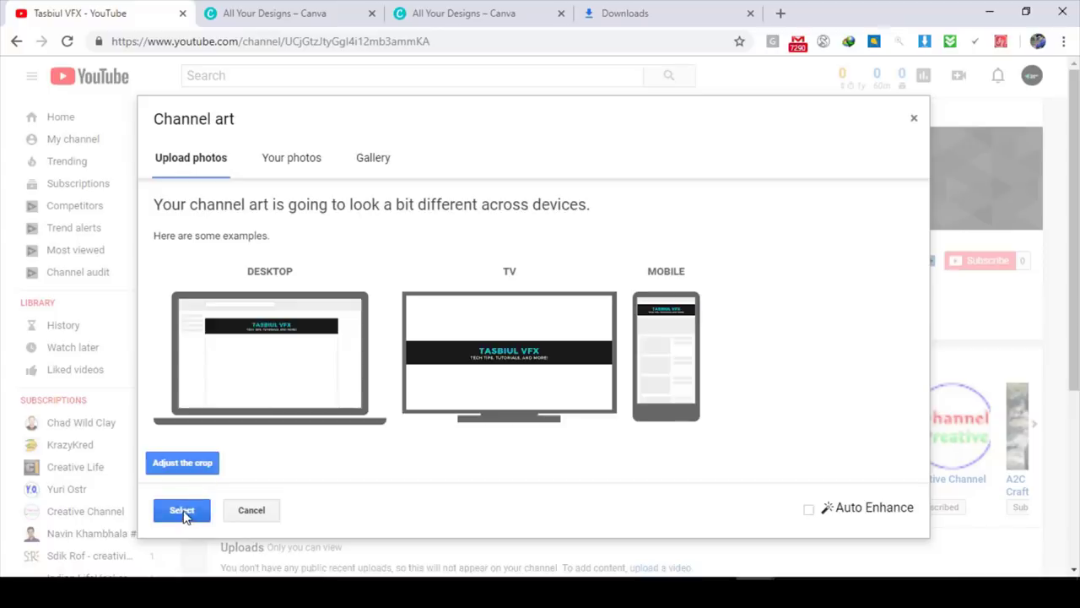
{"action": "left_click", "coordinate": [182, 510]}
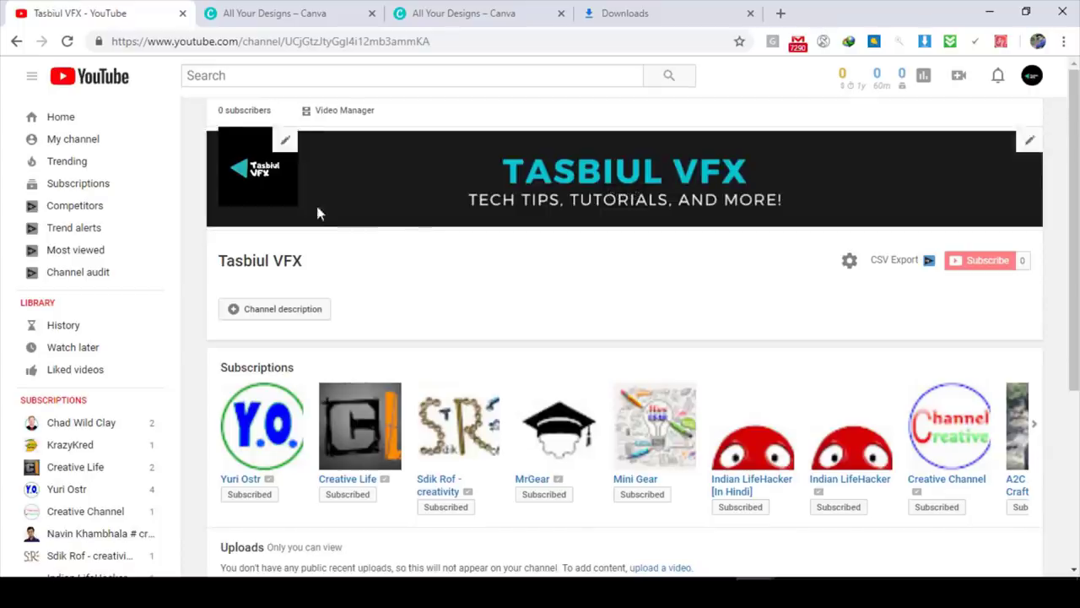
{"action": "left_click", "coordinate": [68, 40]}
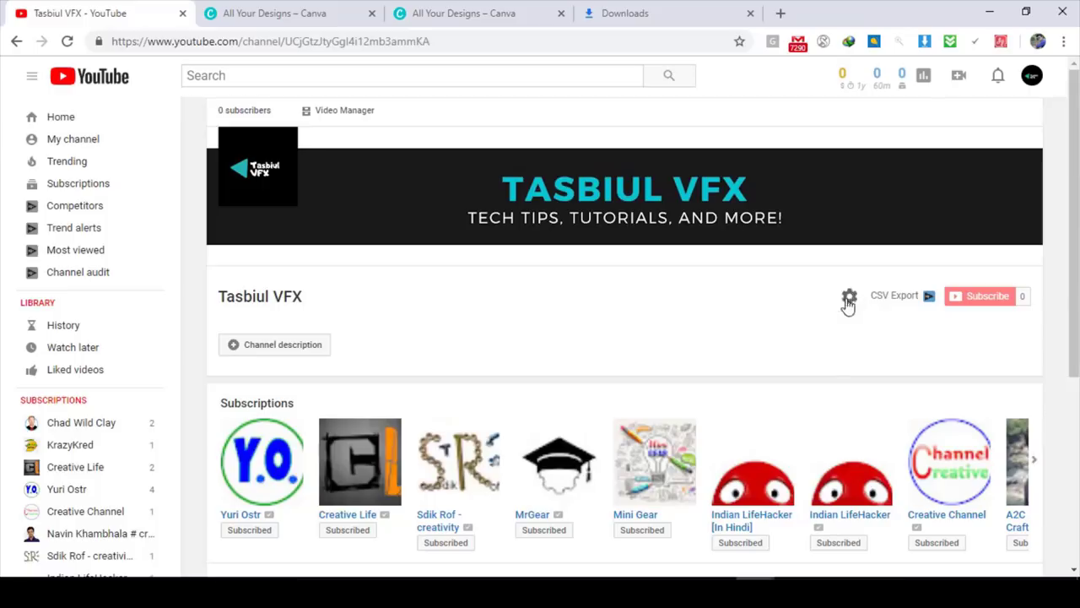
Enable the option to customize the channel's layout in the channel settings and save.
{"action": "scroll", "coordinate": [654, 317], "scroll_direction": "down", "scroll_amount": 4}
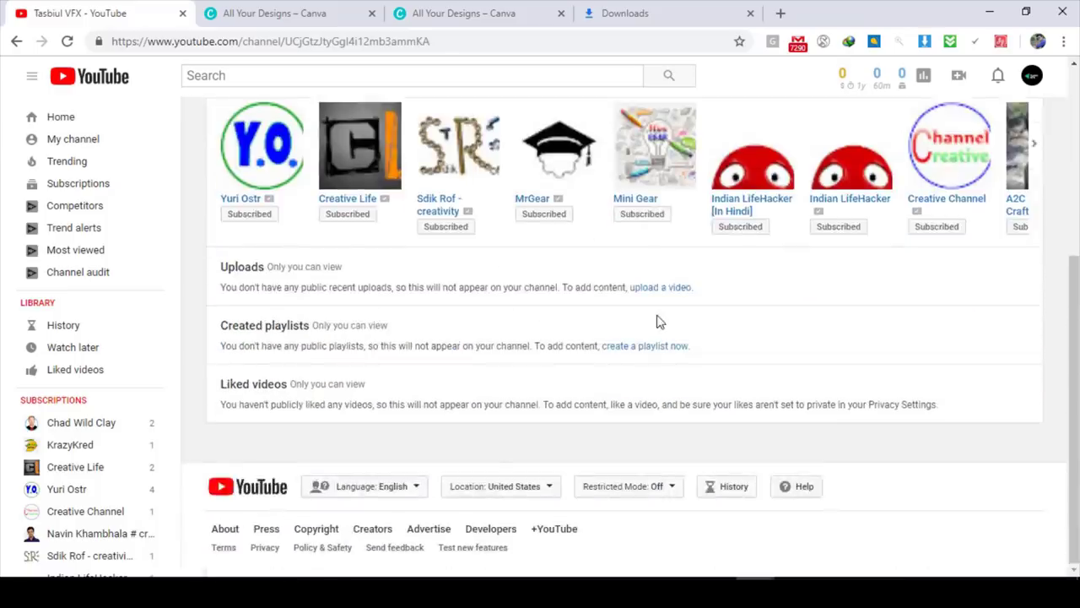
{"action": "scroll", "coordinate": [607, 333], "scroll_direction": "up", "scroll_amount": 4}
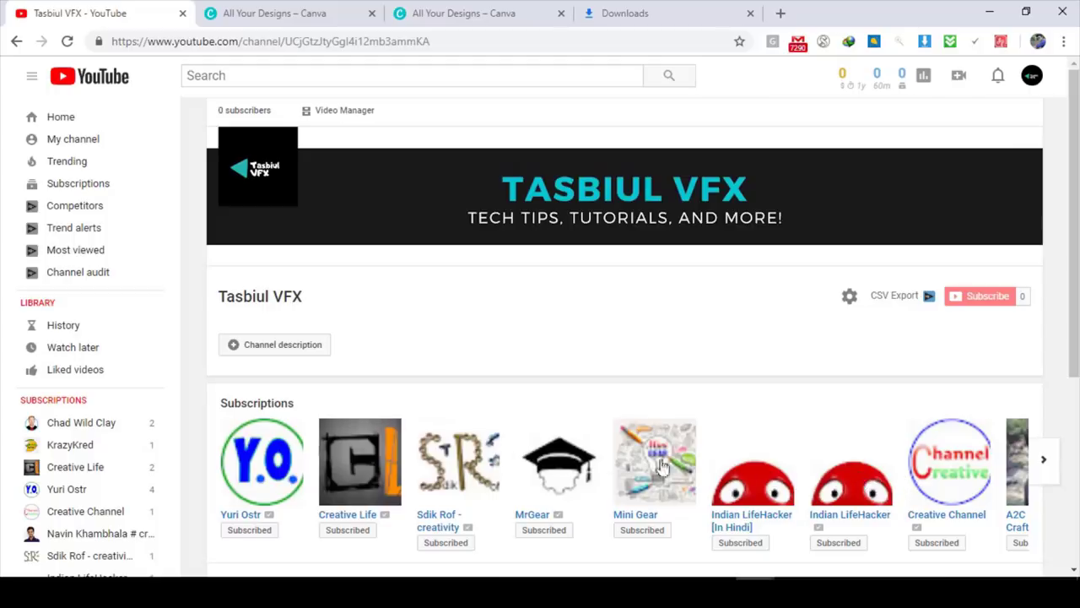
{"action": "left_click", "coordinate": [848, 299]}
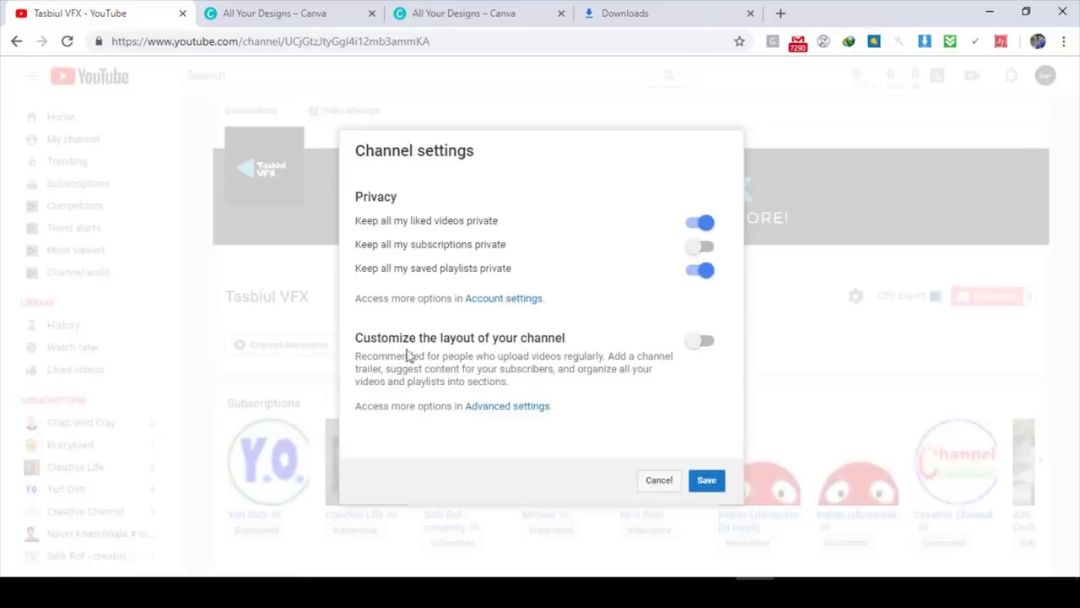
{"action": "left_click", "coordinate": [710, 344]}
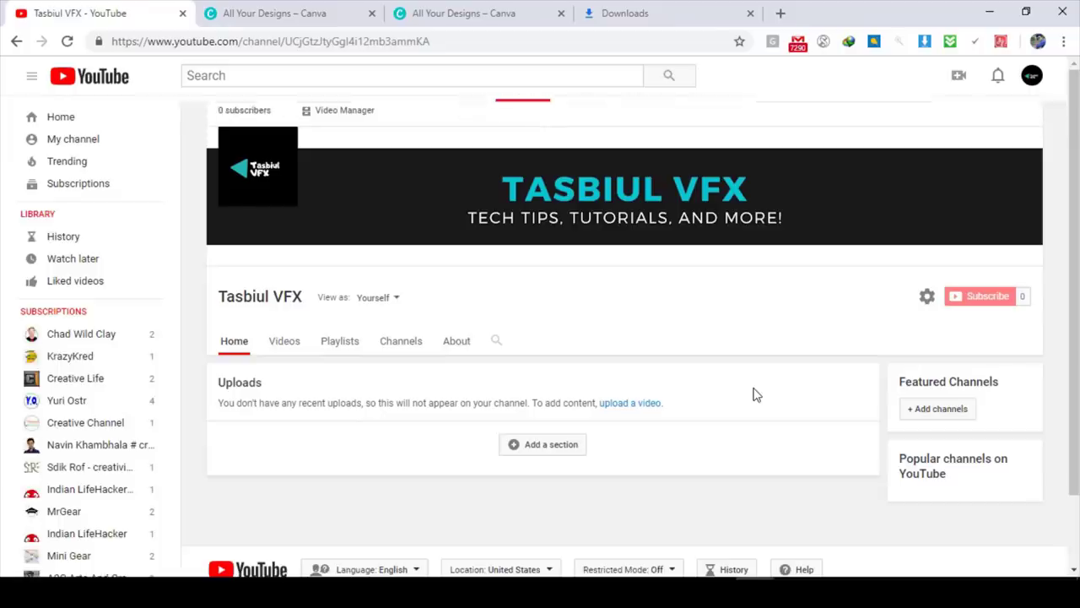
{"action": "scroll", "coordinate": [628, 211], "scroll_direction": "down", "scroll_amount": 1}
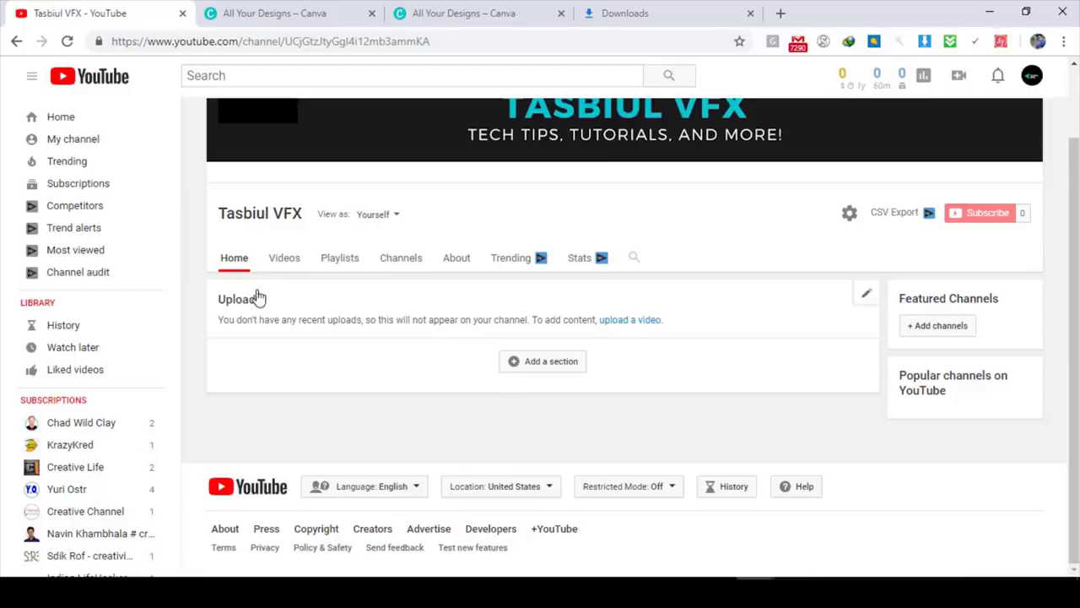
{"action": "scroll", "coordinate": [641, 282], "scroll_direction": "up", "scroll_amount": 1}
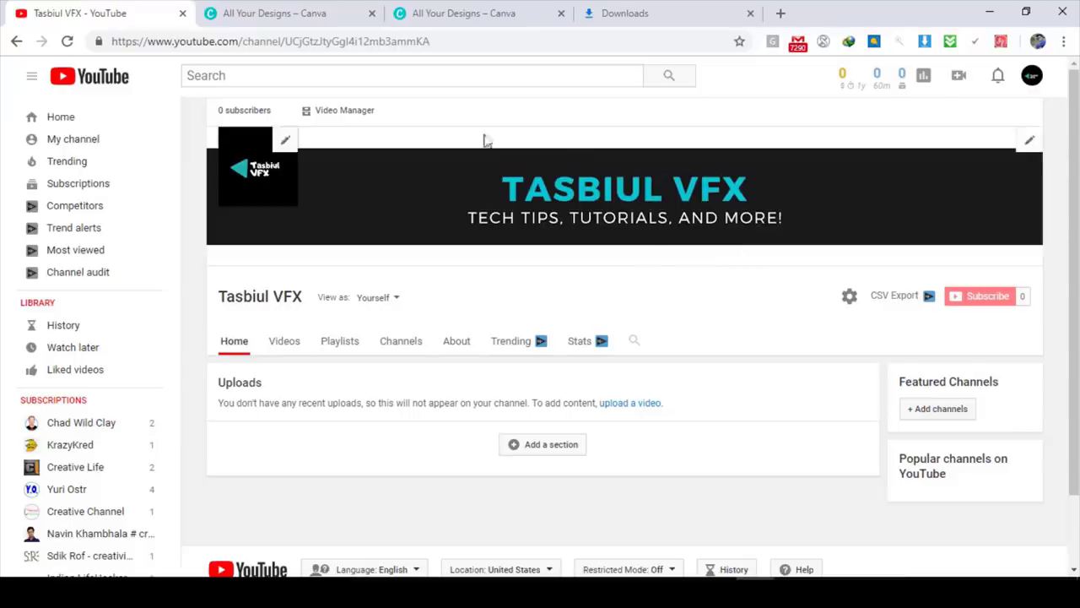
{"action": "left_click", "coordinate": [103, 144]}
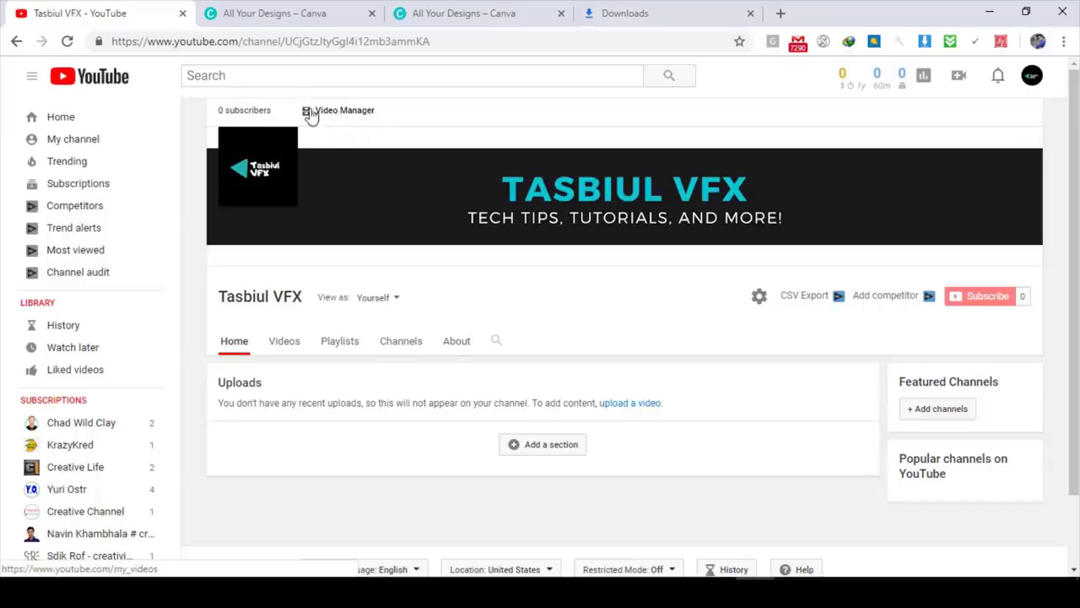
Open the channel's Video Manager, dismiss the YouTube Studio introduction, and switch to Creator Studio Classic.
{"action": "left_click", "coordinate": [340, 113]}
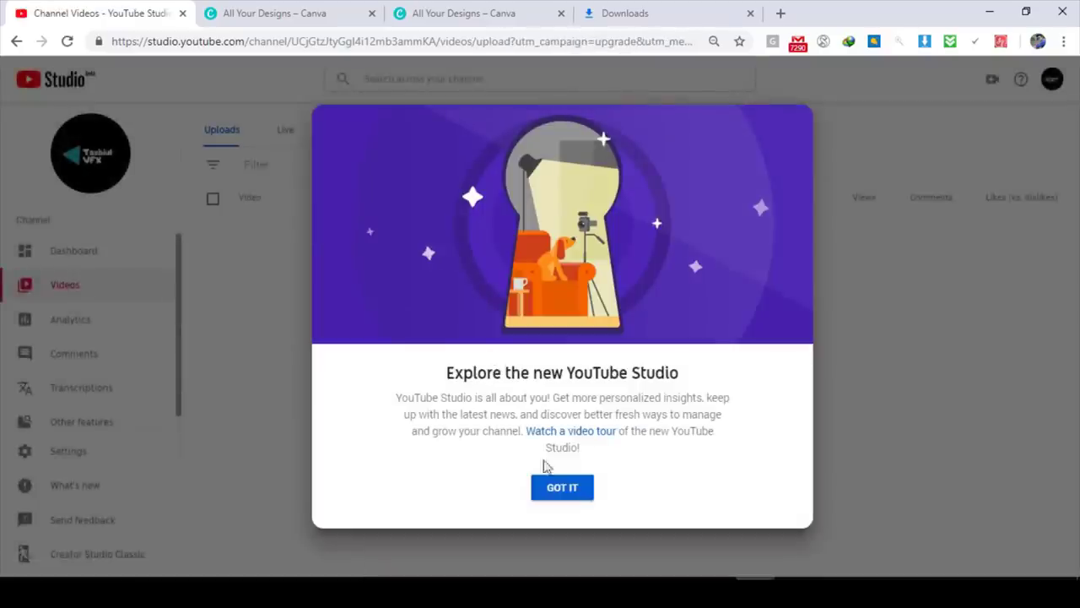
{"action": "left_click", "coordinate": [544, 485]}
{"action": "scroll", "coordinate": [116, 374], "scroll_direction": "down", "scroll_amount": 1}
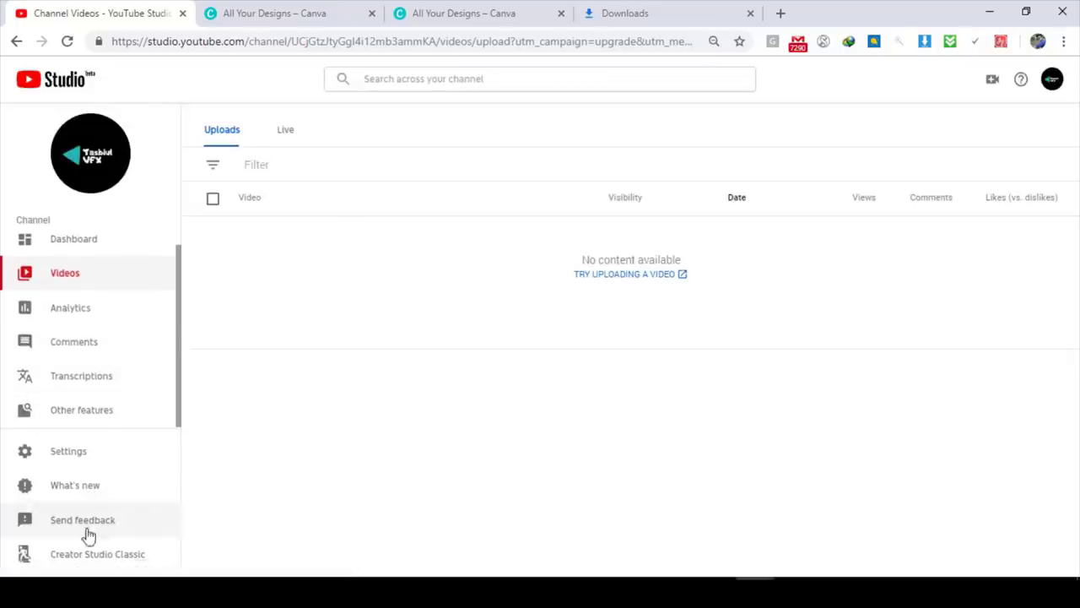
{"action": "left_click", "coordinate": [133, 559]}
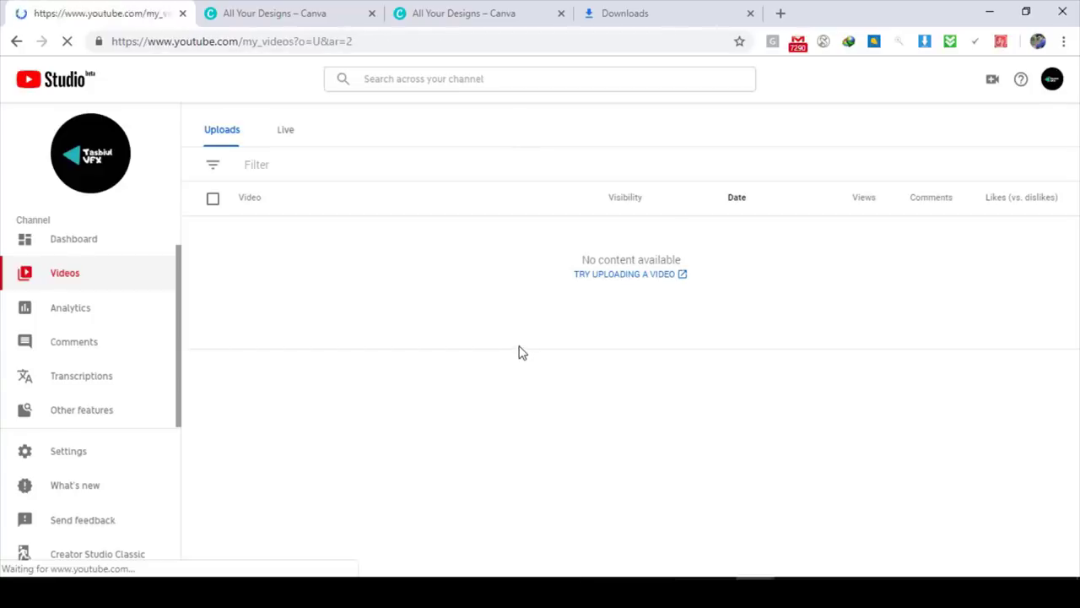
Open the Status and features page of the channel in Creator Studio.
{"action": "scroll", "coordinate": [169, 268], "scroll_direction": "down", "scroll_amount": 2}
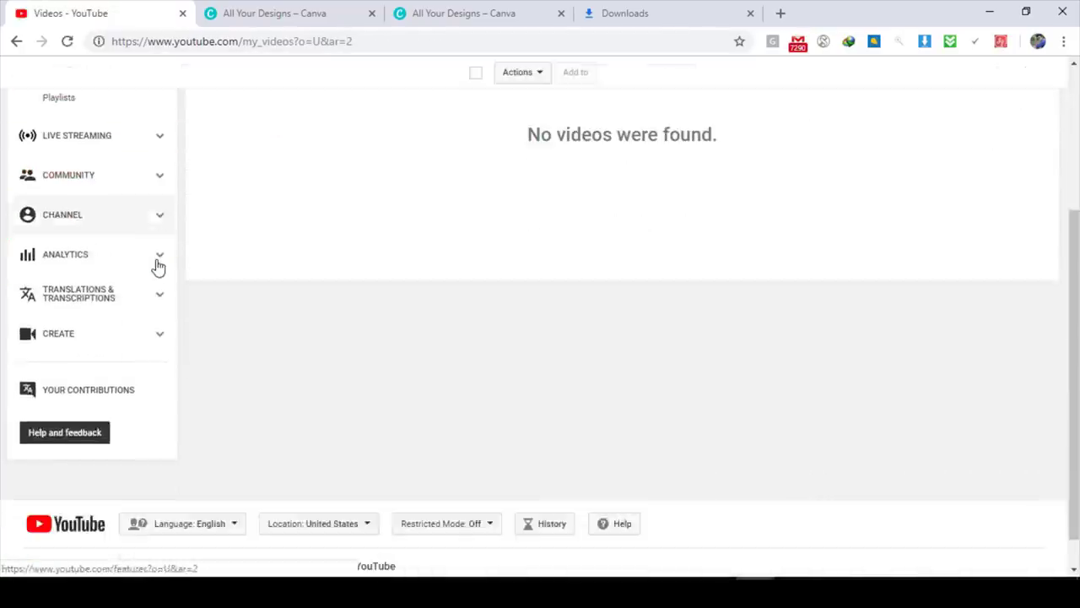
{"action": "scroll", "coordinate": [154, 265], "scroll_direction": "up", "scroll_amount": 3}
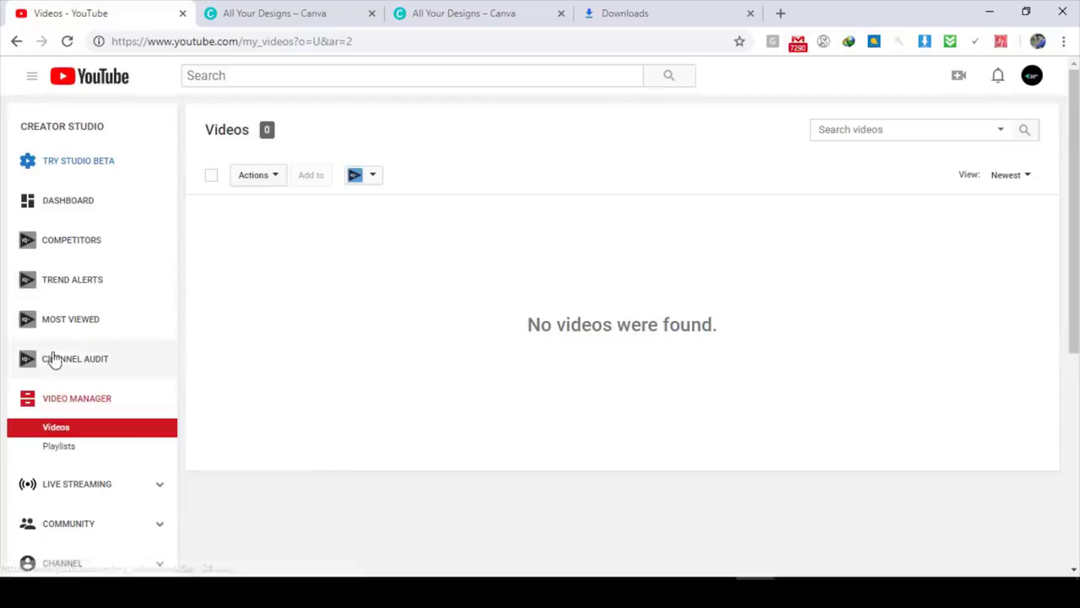
{"action": "scroll", "coordinate": [98, 424], "scroll_direction": "down", "scroll_amount": 2}
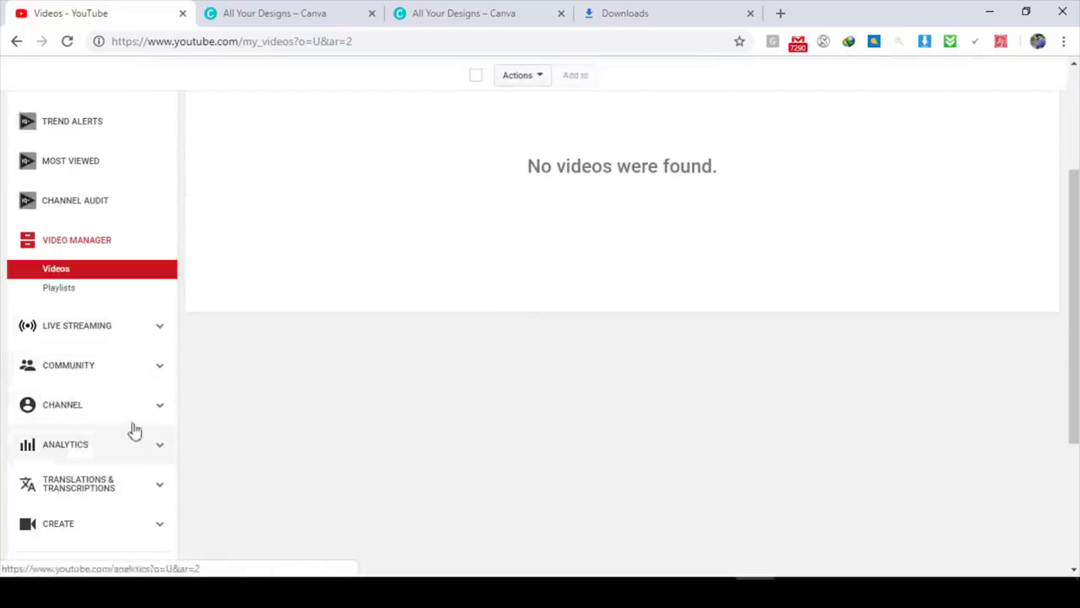
{"action": "left_click", "coordinate": [128, 417]}
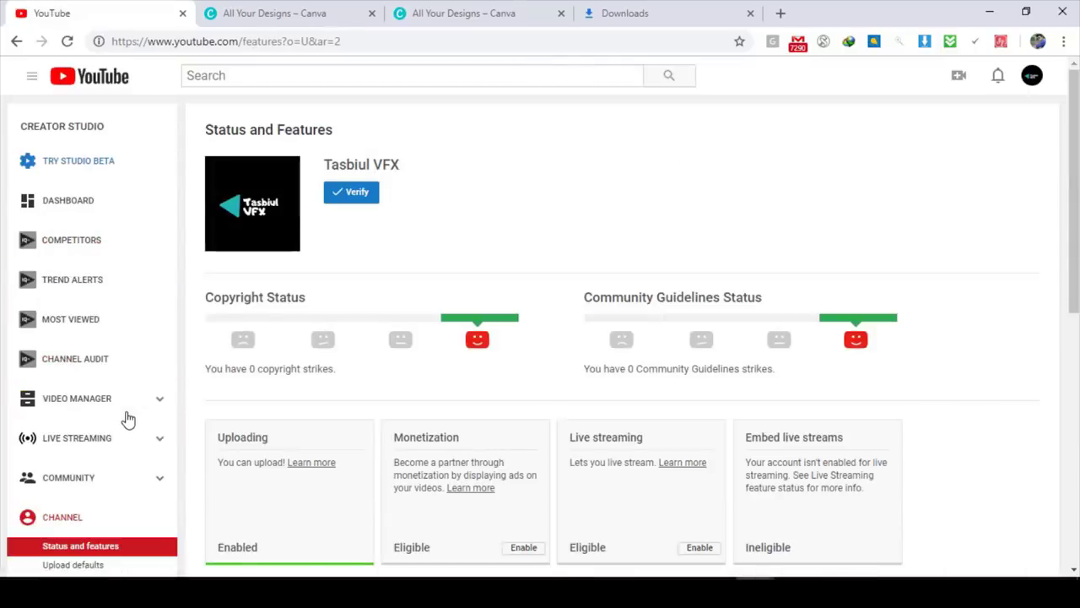
Choose text message delivery of the code in the phone verification form, leave the number blank, and return to the status page.
{"action": "left_click", "coordinate": [369, 199]}
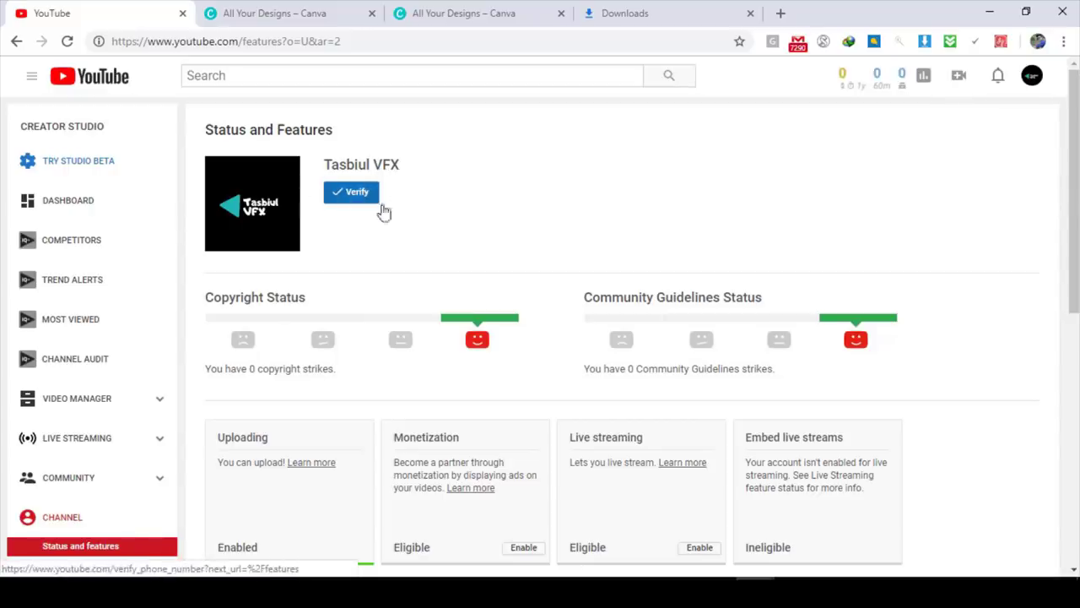
{"action": "left_click", "coordinate": [351, 197]}
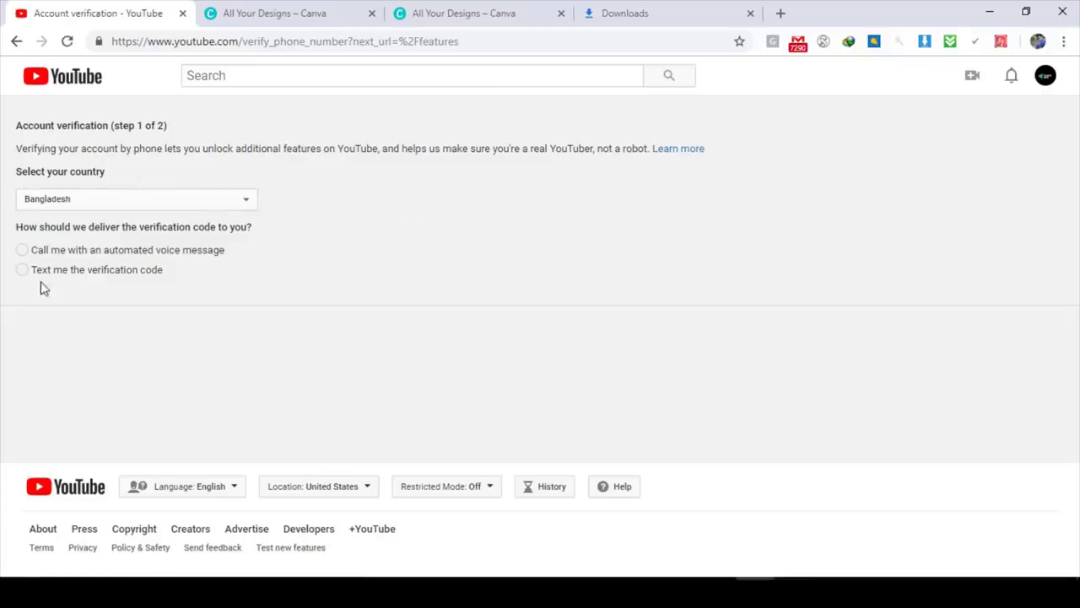
{"action": "left_click", "coordinate": [113, 271]}
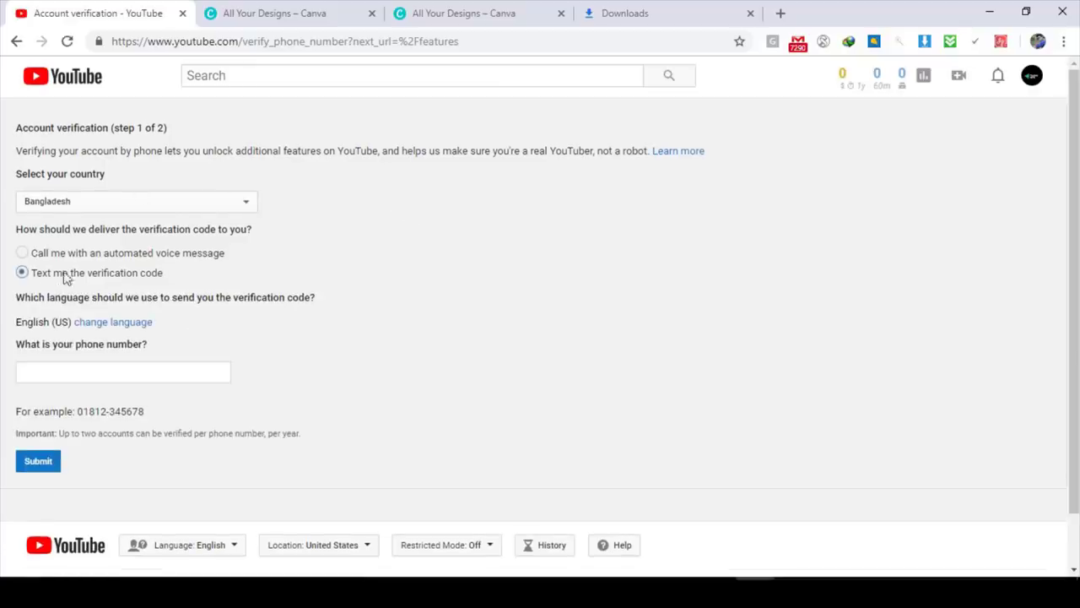
{"action": "left_click", "coordinate": [75, 373]}
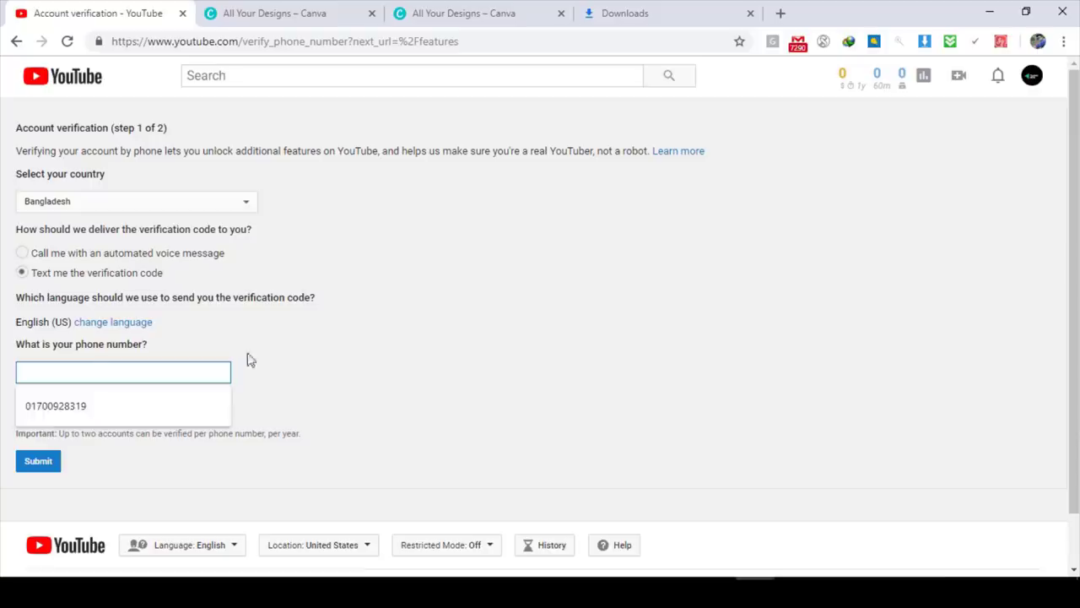
{"action": "left_click", "coordinate": [282, 364]}
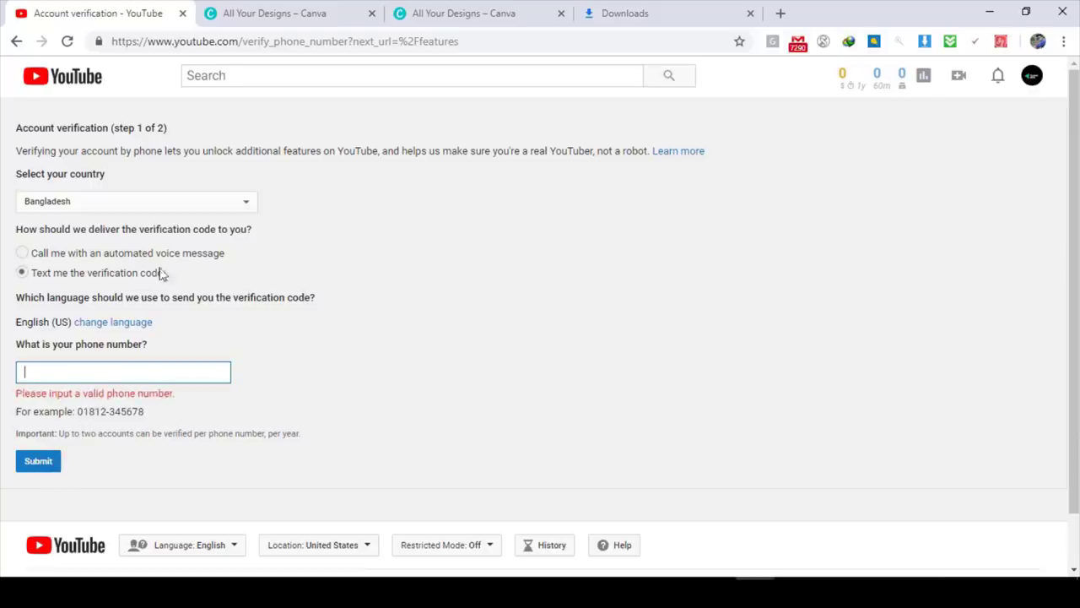
{"action": "left_click", "coordinate": [183, 360]}
{"action": "left_click", "coordinate": [166, 374]}
{"action": "key", "text": "alt+Left"}
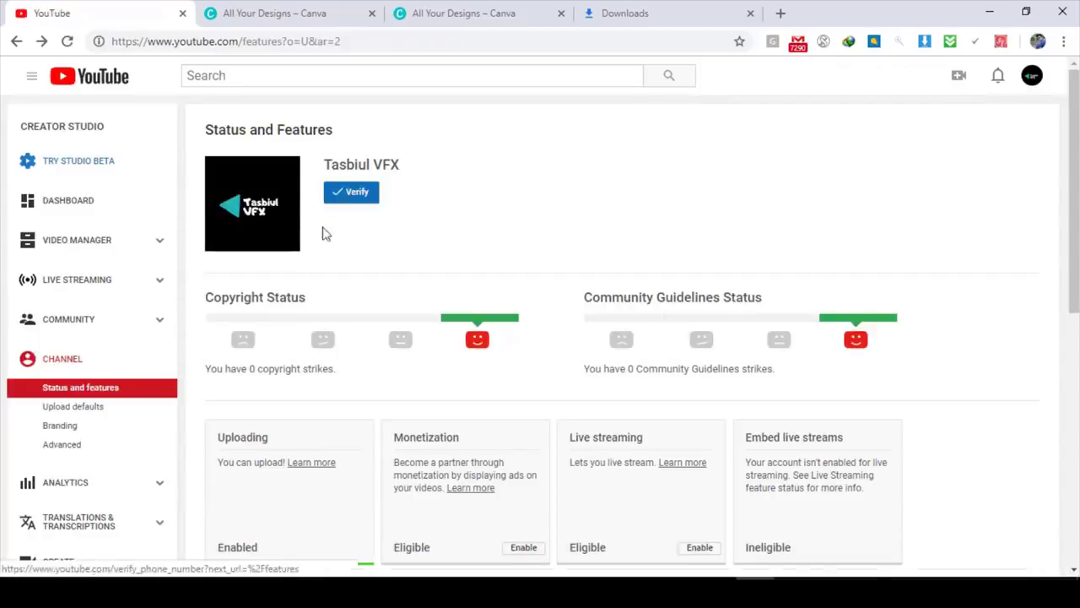
Set the channel's country to India on the Advanced page in a separate tab, save, and close that tab.
{"action": "scroll", "coordinate": [469, 304], "scroll_direction": "down", "scroll_amount": 2}
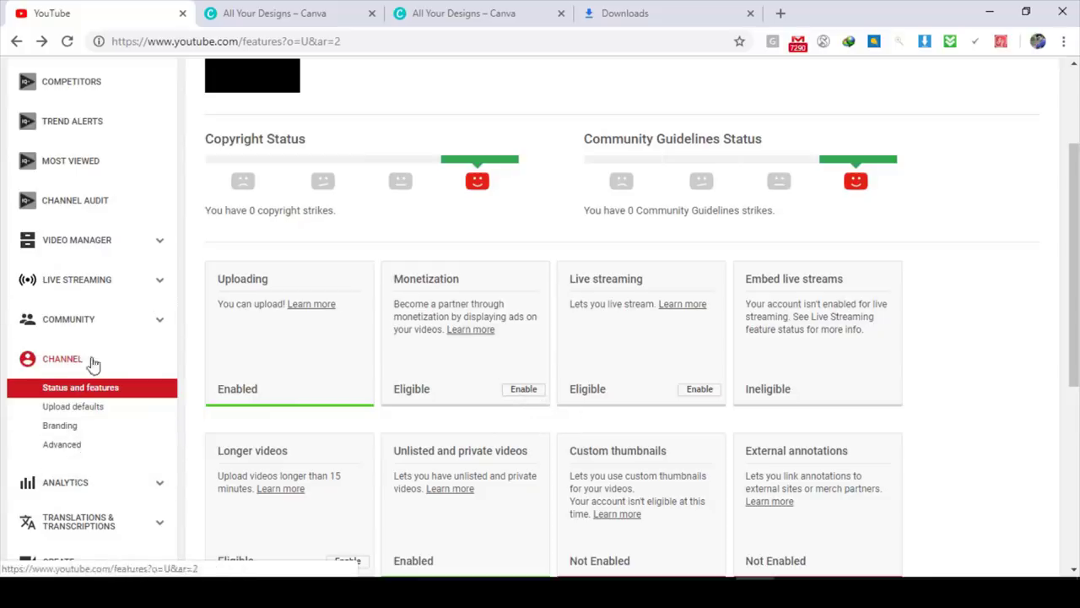
{"action": "middle_click", "coordinate": [80, 454]}
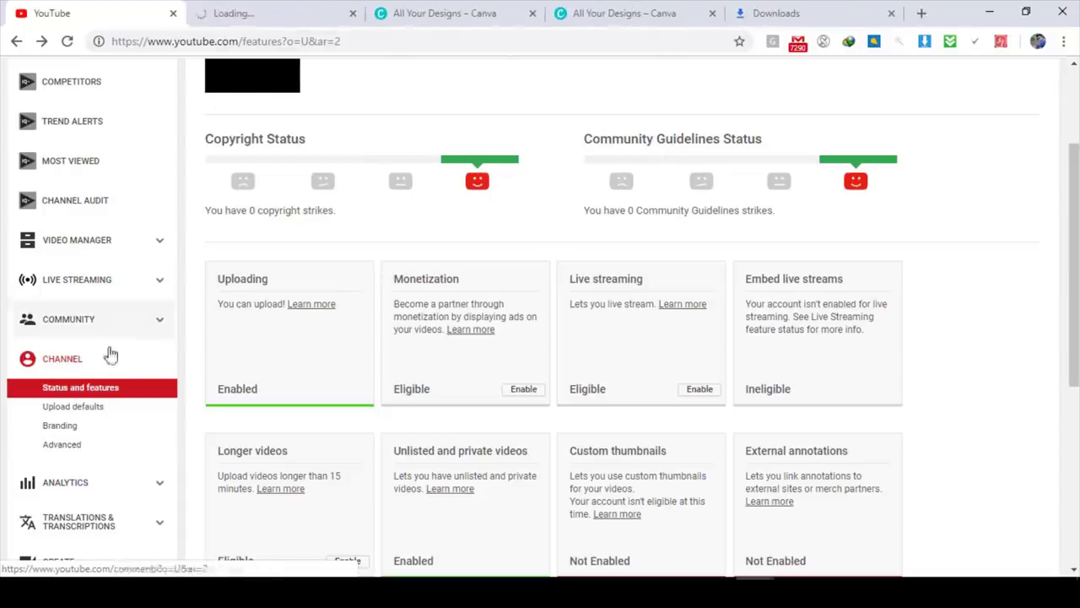
{"action": "left_click", "coordinate": [231, 12]}
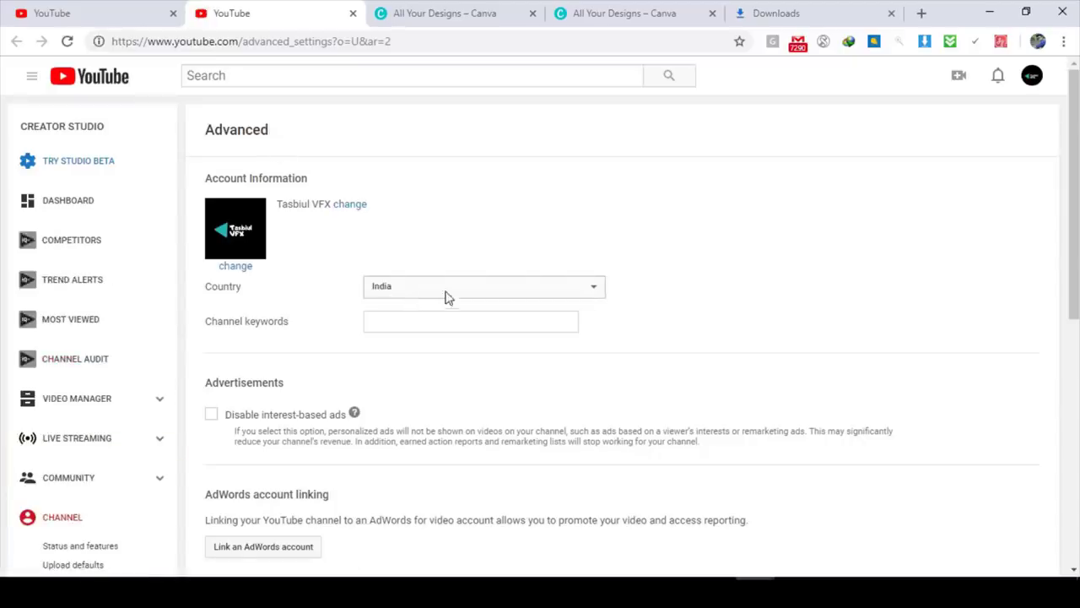
{"action": "left_click", "coordinate": [406, 291]}
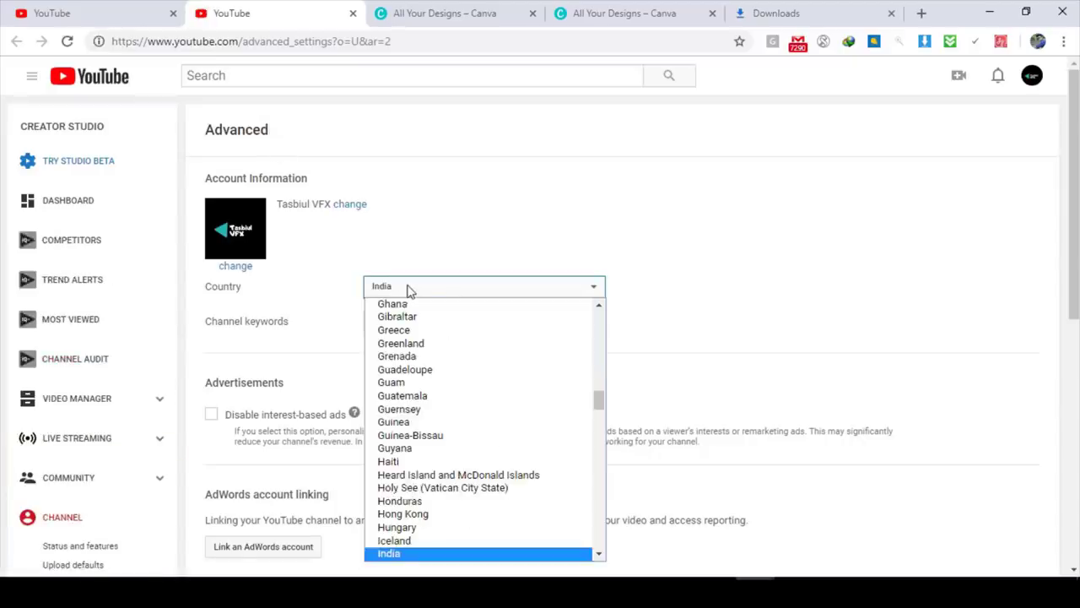
{"action": "left_click", "coordinate": [485, 555]}
{"action": "scroll", "coordinate": [458, 402], "scroll_direction": "down", "scroll_amount": 6}
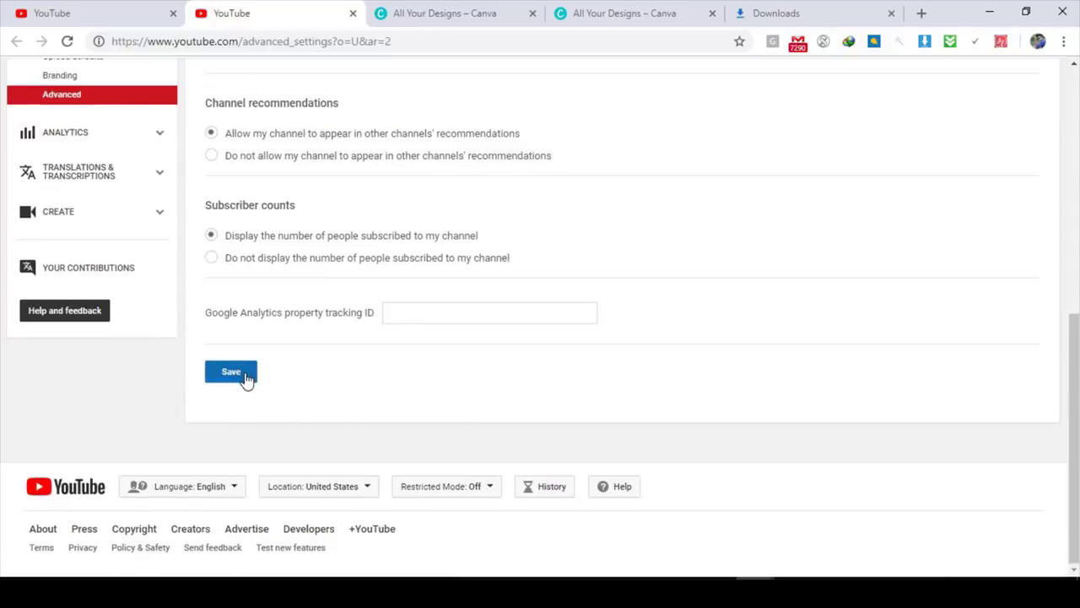
{"action": "left_click", "coordinate": [232, 372]}
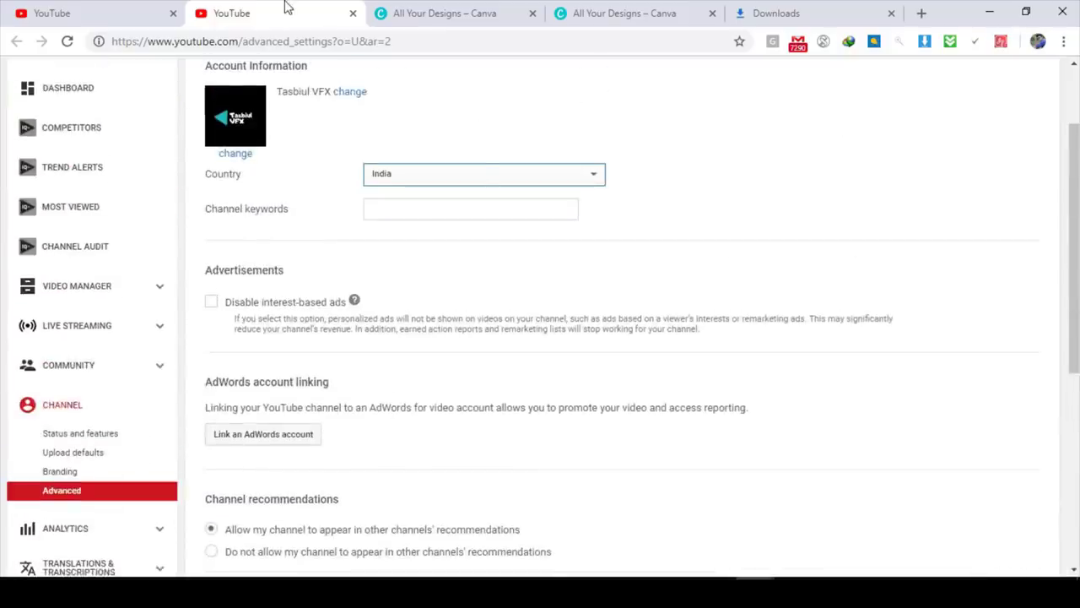
{"action": "middle_click", "coordinate": [286, 6]}
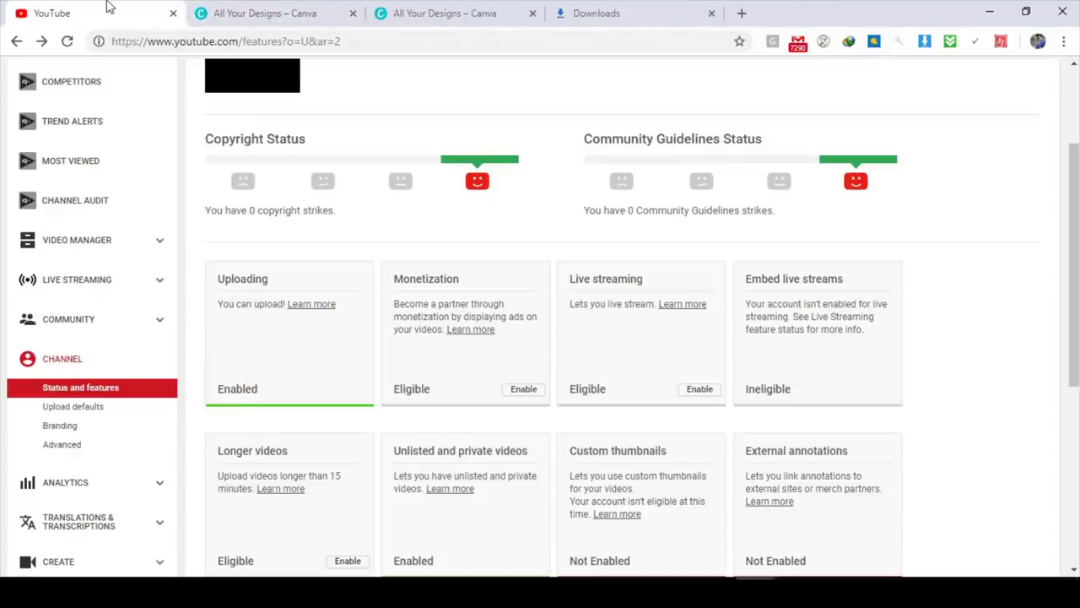
Start the monetization application from the channel's Status and features page and read the YouTube Partner Program terms.
{"action": "left_click", "coordinate": [524, 392]}
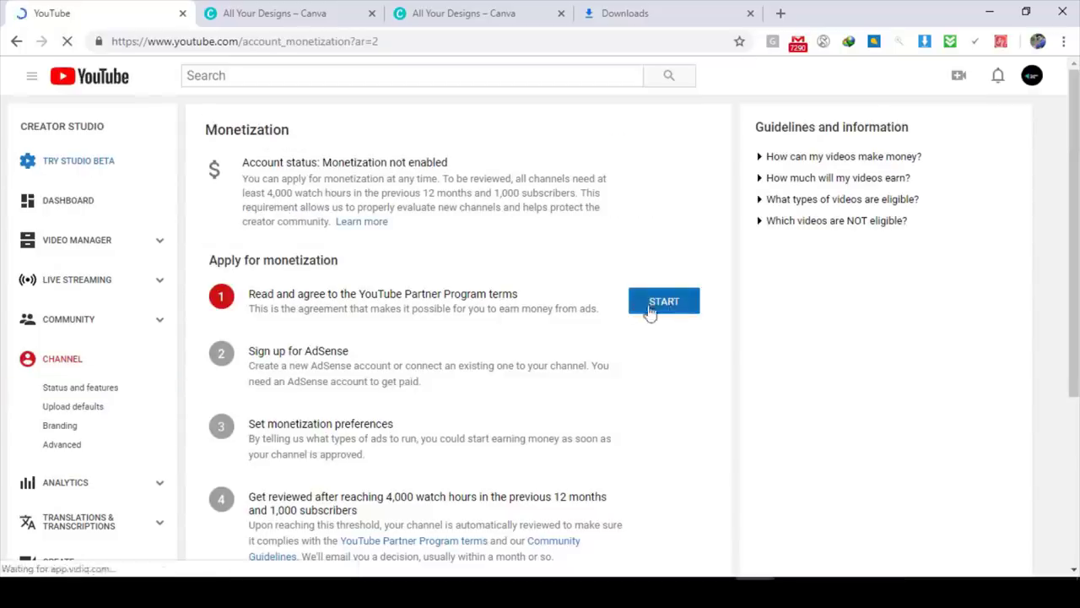
{"action": "scroll", "coordinate": [641, 253], "scroll_direction": "down", "scroll_amount": 2}
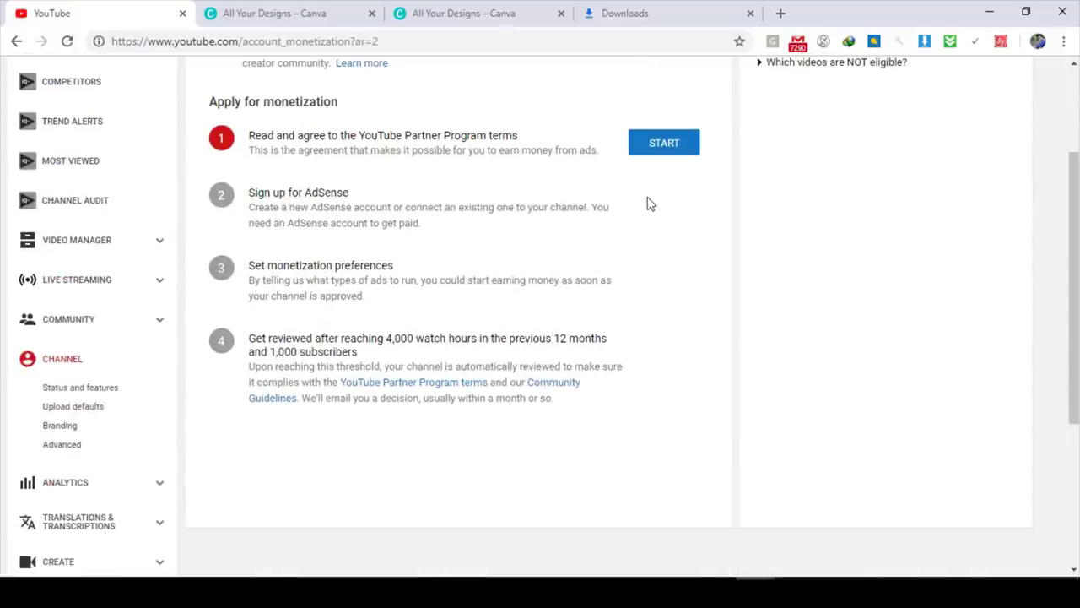
{"action": "left_click", "coordinate": [652, 156]}
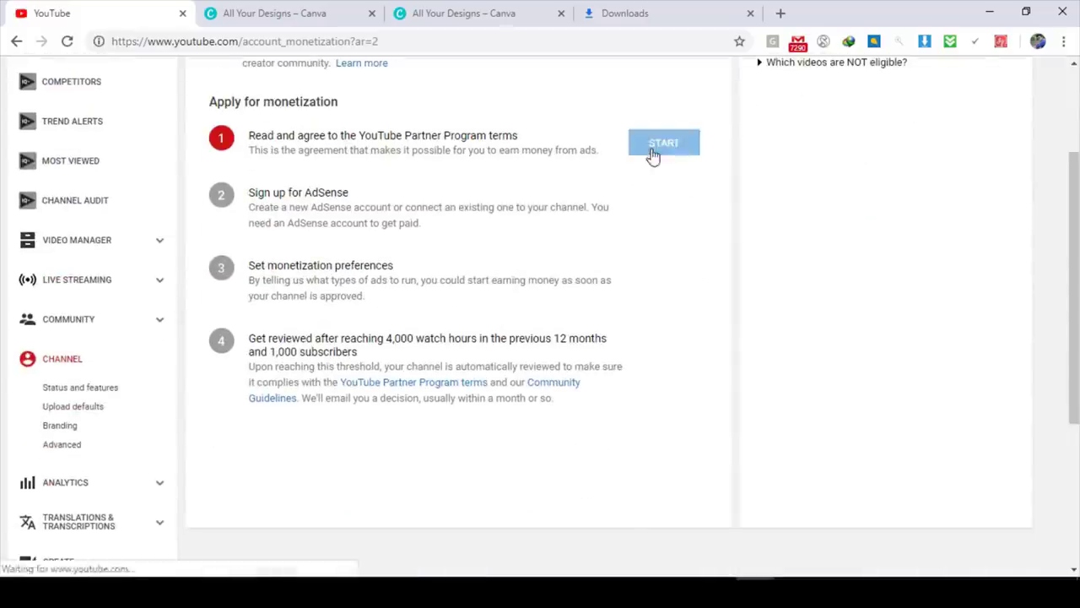
{"action": "scroll", "coordinate": [567, 325], "scroll_direction": "down", "scroll_amount": 1}
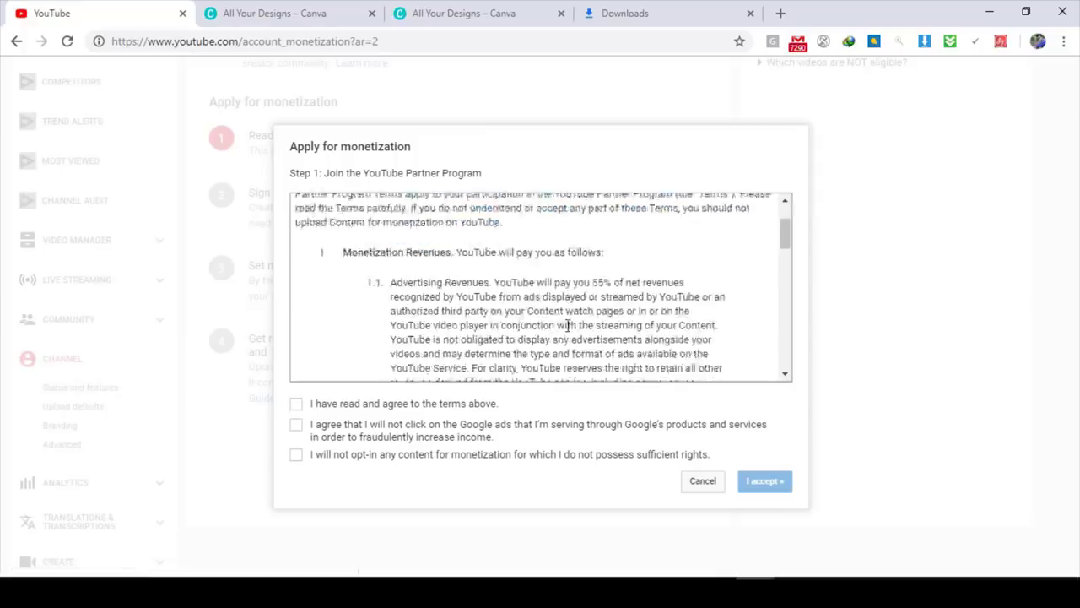
{"action": "scroll", "coordinate": [568, 325], "scroll_direction": "down", "scroll_amount": 1}
{"action": "scroll", "coordinate": [598, 270], "scroll_direction": "up", "scroll_amount": 1}
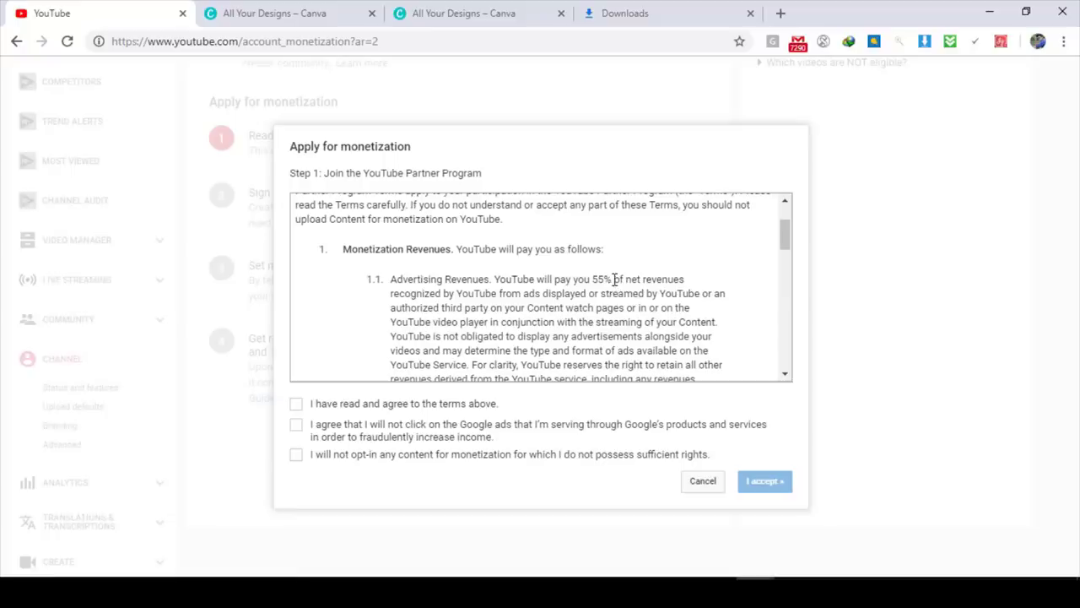
Tick all three agreement statements in the Apply for monetization form, and cancel the application without accepting.
{"action": "left_click", "coordinate": [296, 404]}
{"action": "left_click", "coordinate": [297, 424]}
{"action": "left_click", "coordinate": [296, 455]}
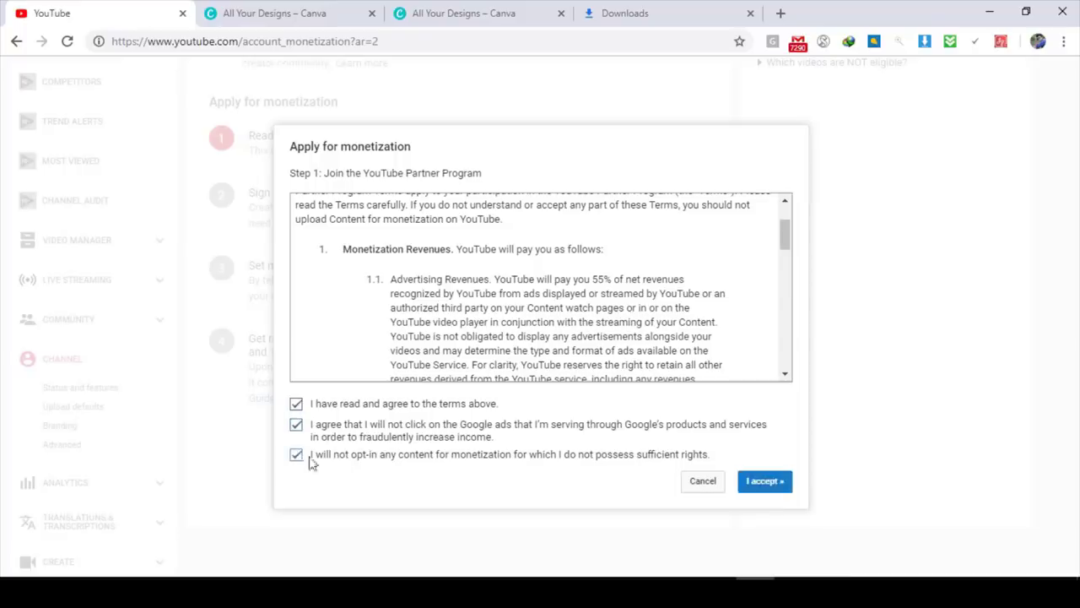
{"action": "left_click", "coordinate": [702, 480]}
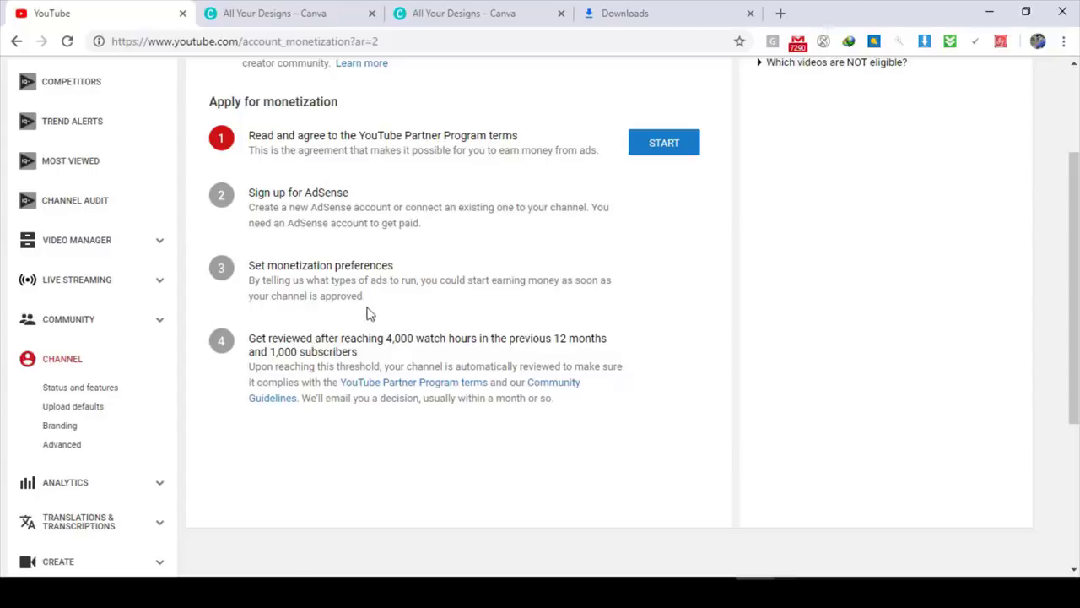
{"action": "scroll", "coordinate": [363, 314], "scroll_direction": "up", "scroll_amount": 2}
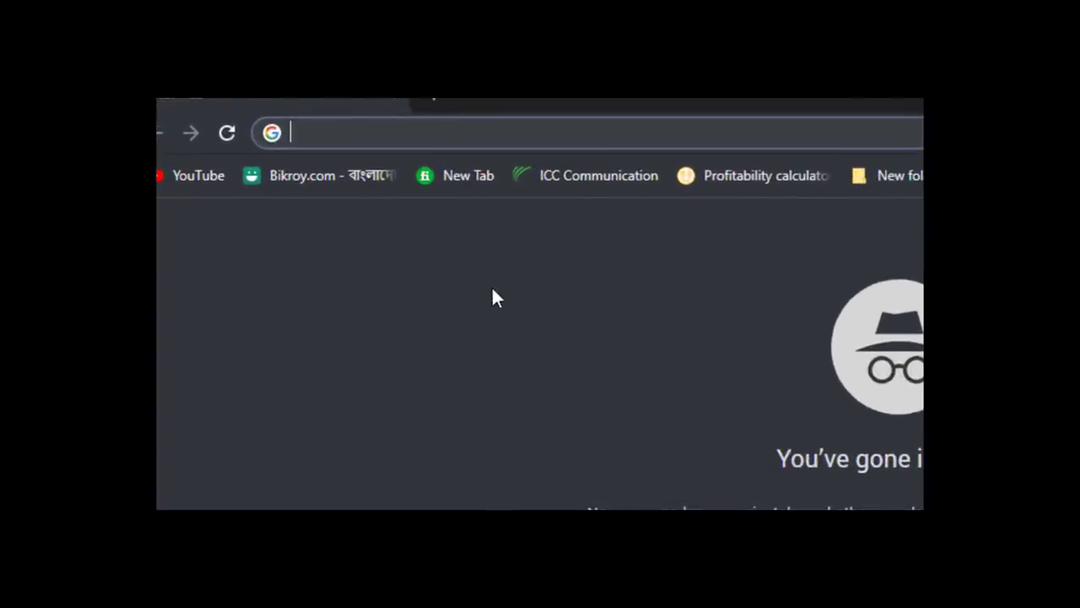
{"action": "type", "text": "https://pixabay.com/"}
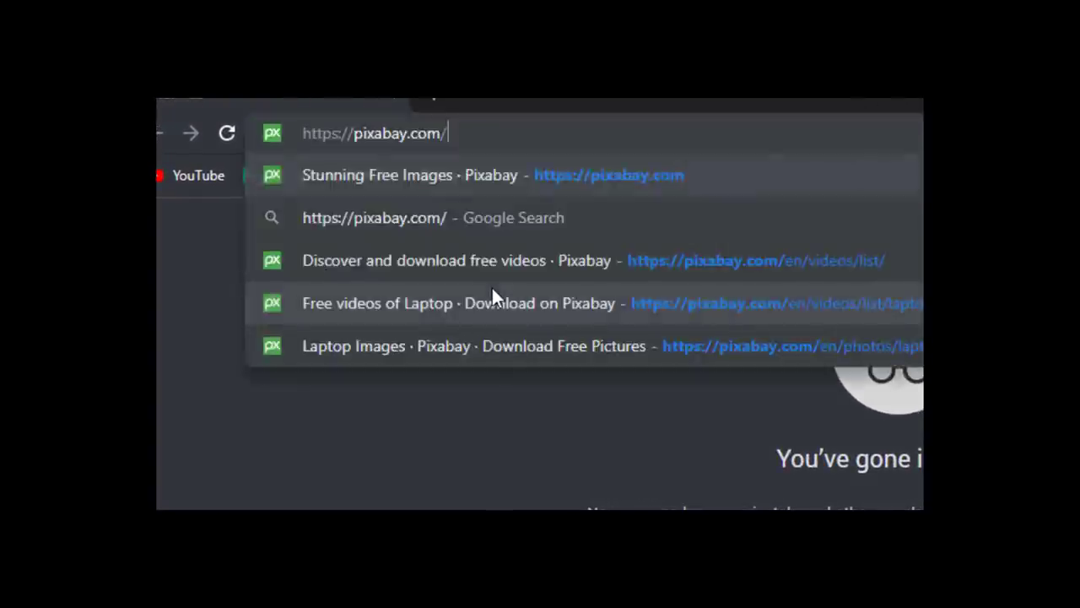
{"action": "key", "text": "Return"}
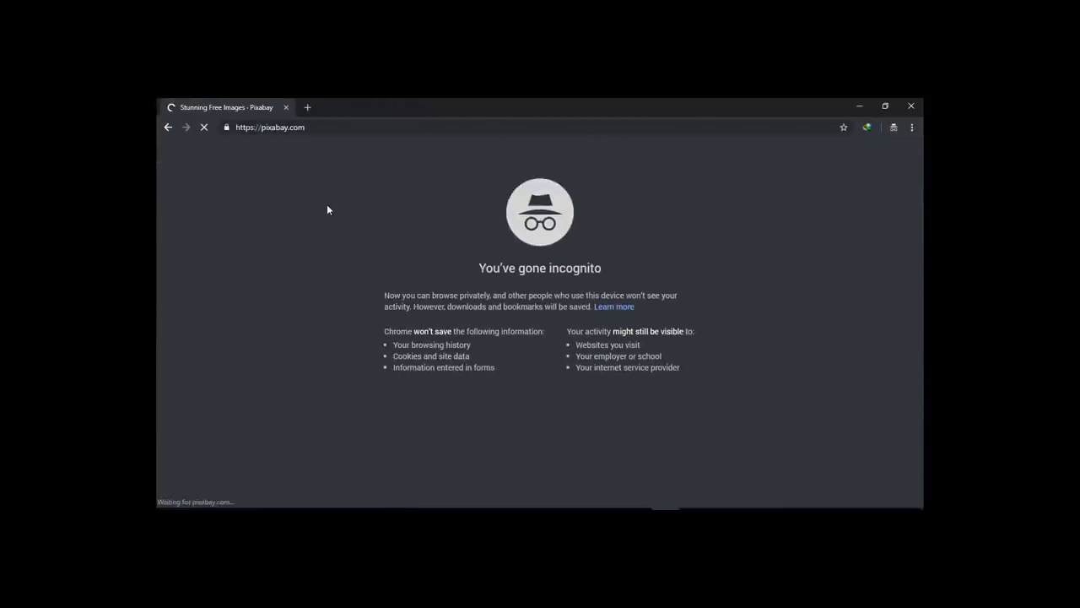
{"action": "scroll", "coordinate": [304, 253], "scroll_direction": "down", "scroll_amount": 6}
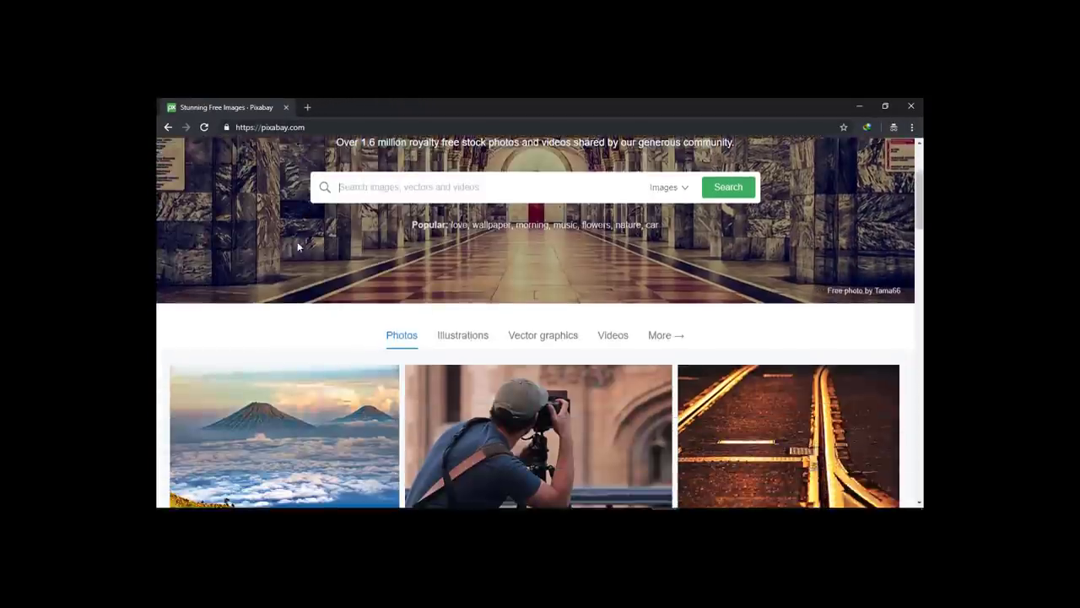
{"action": "scroll", "coordinate": [469, 210], "scroll_direction": "down", "scroll_amount": 5}
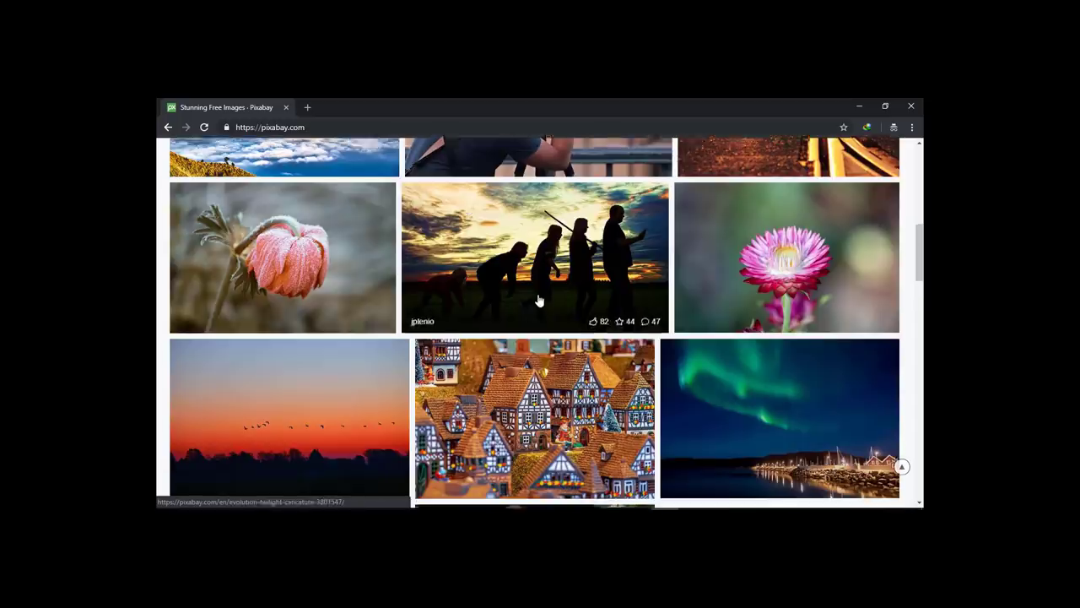
{"action": "scroll", "coordinate": [524, 289], "scroll_direction": "down", "scroll_amount": 3}
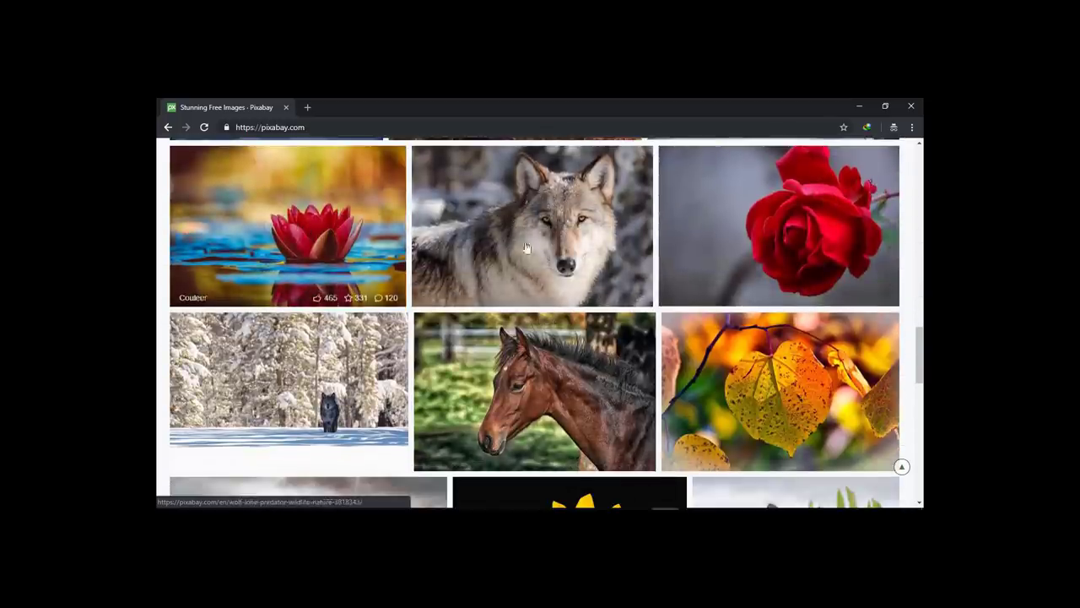
{"action": "scroll", "coordinate": [540, 253], "scroll_direction": "down", "scroll_amount": 2}
Open the brown foal photo and examine its licence terms, related images and image details.
{"action": "left_click", "coordinate": [567, 225]}
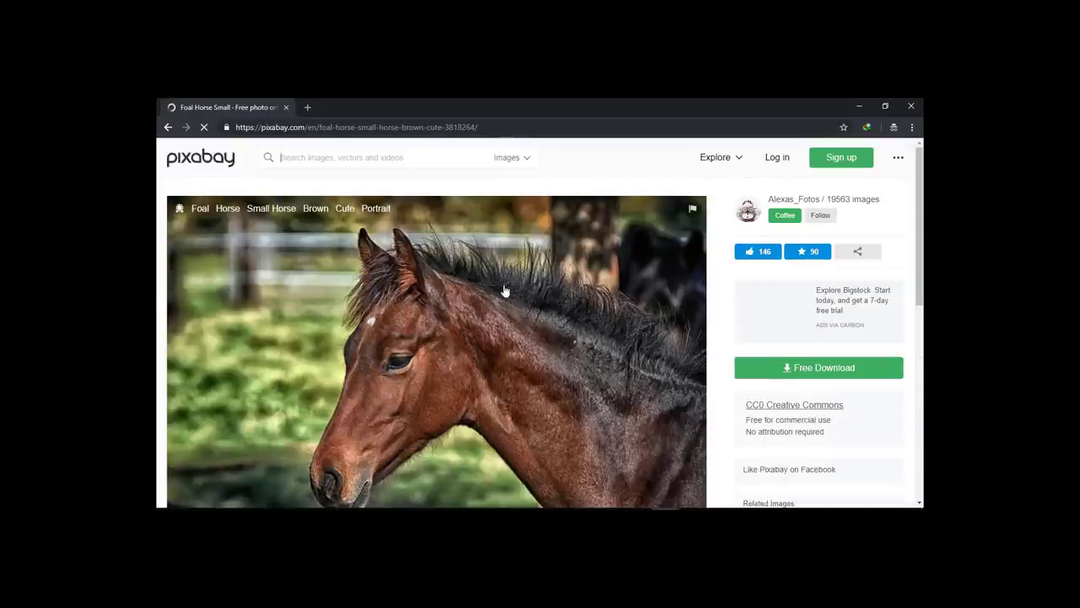
{"action": "scroll", "coordinate": [506, 289], "scroll_direction": "down", "scroll_amount": 5}
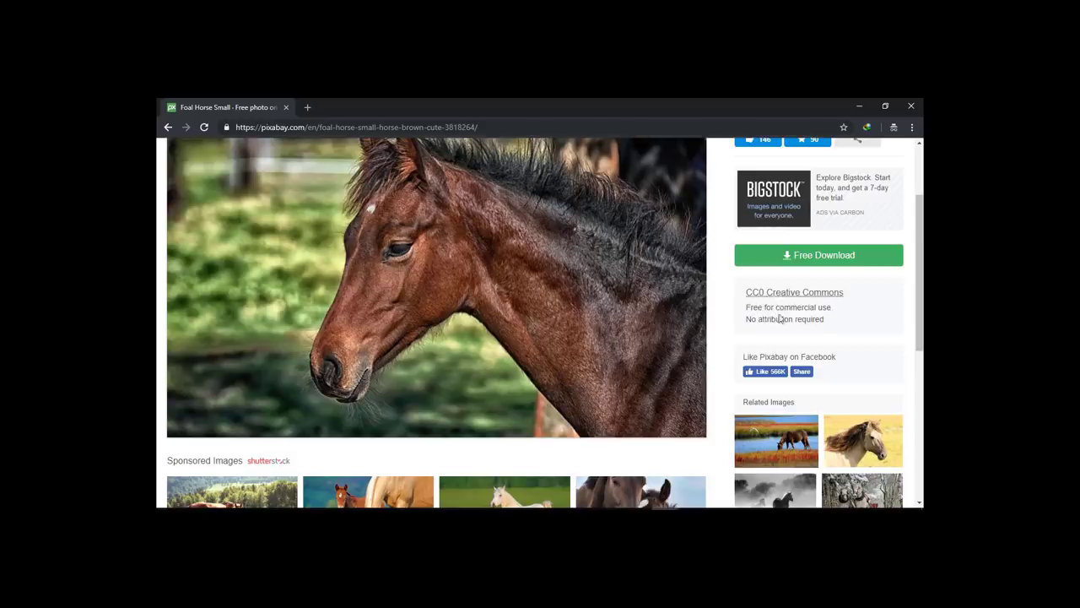
{"action": "scroll", "coordinate": [721, 321], "scroll_direction": "up", "scroll_amount": 3}
{"action": "scroll", "coordinate": [482, 345], "scroll_direction": "down", "scroll_amount": 10}
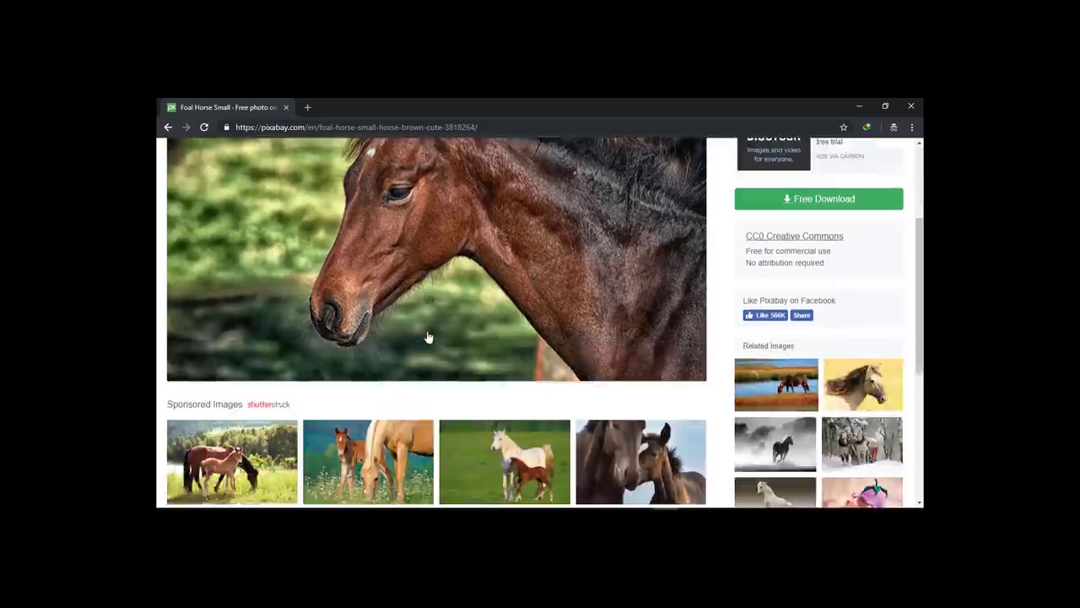
{"action": "scroll", "coordinate": [619, 335], "scroll_direction": "up", "scroll_amount": 3}
{"action": "scroll", "coordinate": [627, 408], "scroll_direction": "down", "scroll_amount": 3}
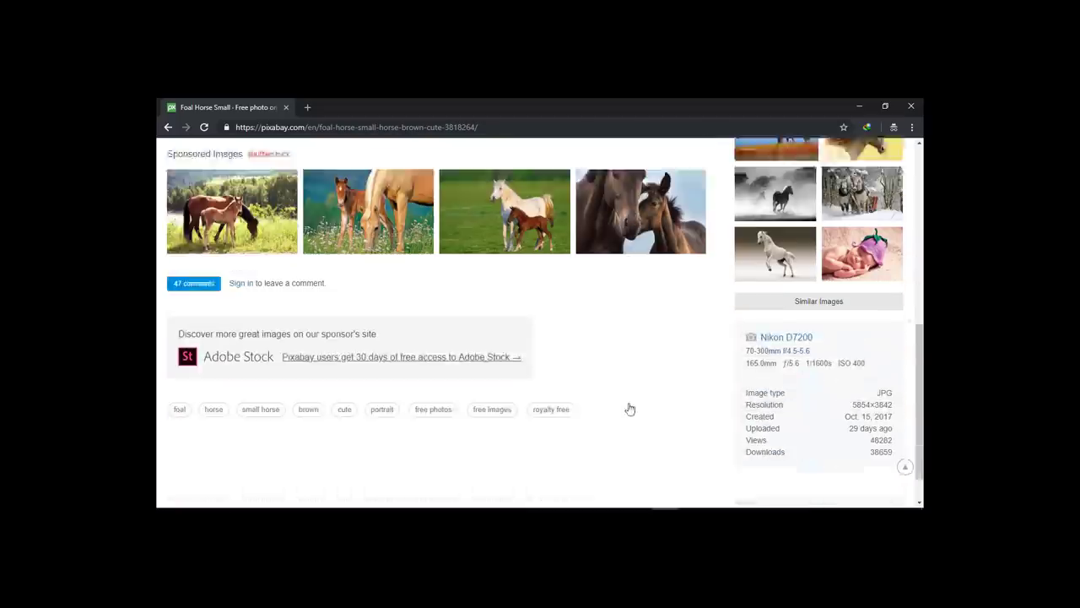
{"action": "scroll", "coordinate": [577, 291], "scroll_direction": "up", "scroll_amount": 10}
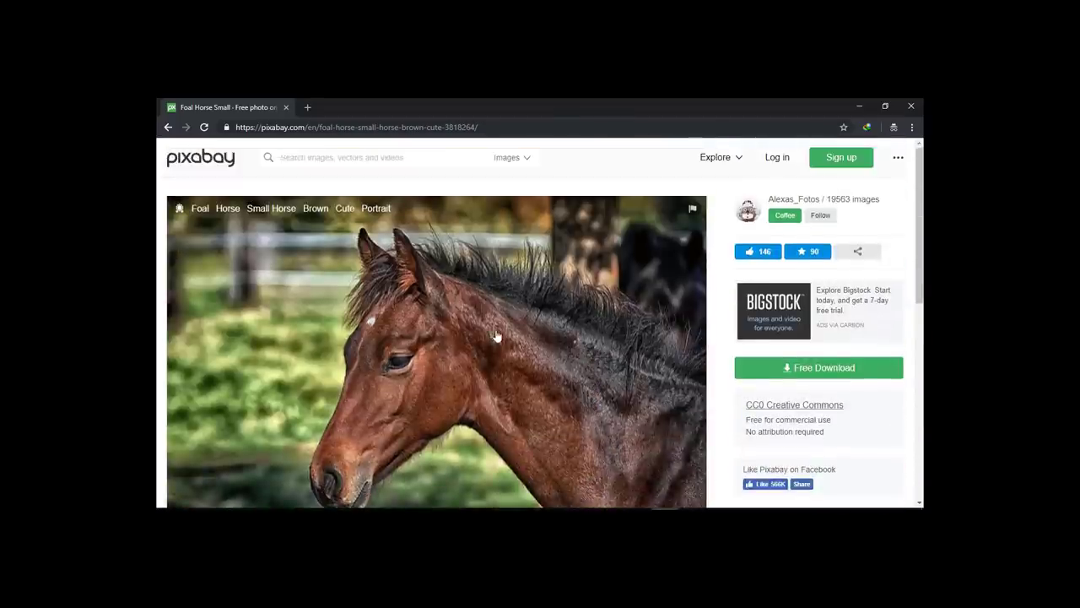
Return to the Pixabay home page, open the railway track photo, and display its free download size options.
{"action": "left_click", "coordinate": [214, 158]}
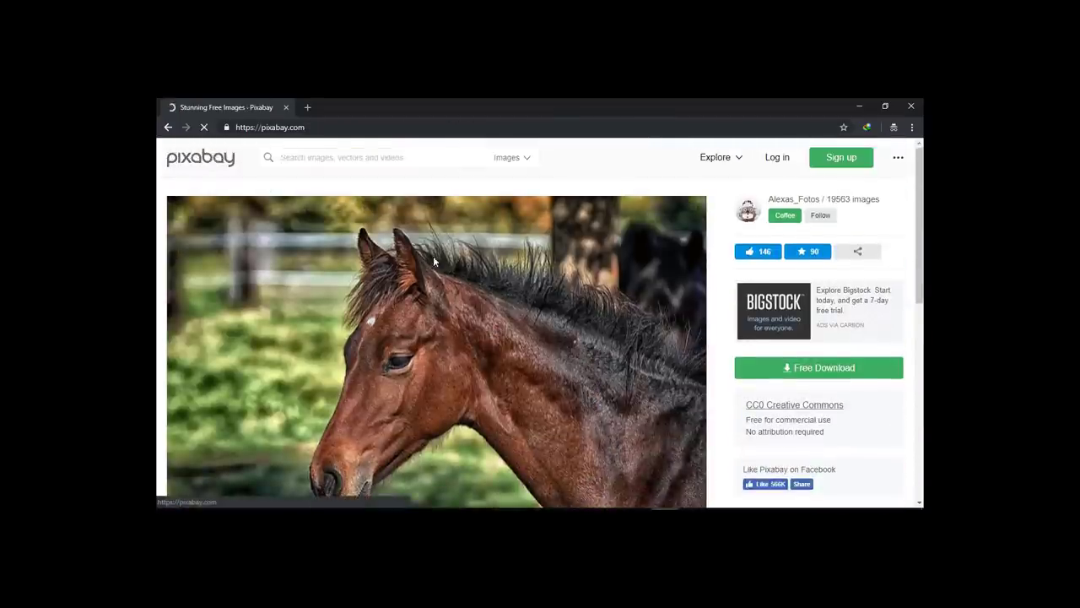
{"action": "scroll", "coordinate": [509, 259], "scroll_direction": "down", "scroll_amount": 5}
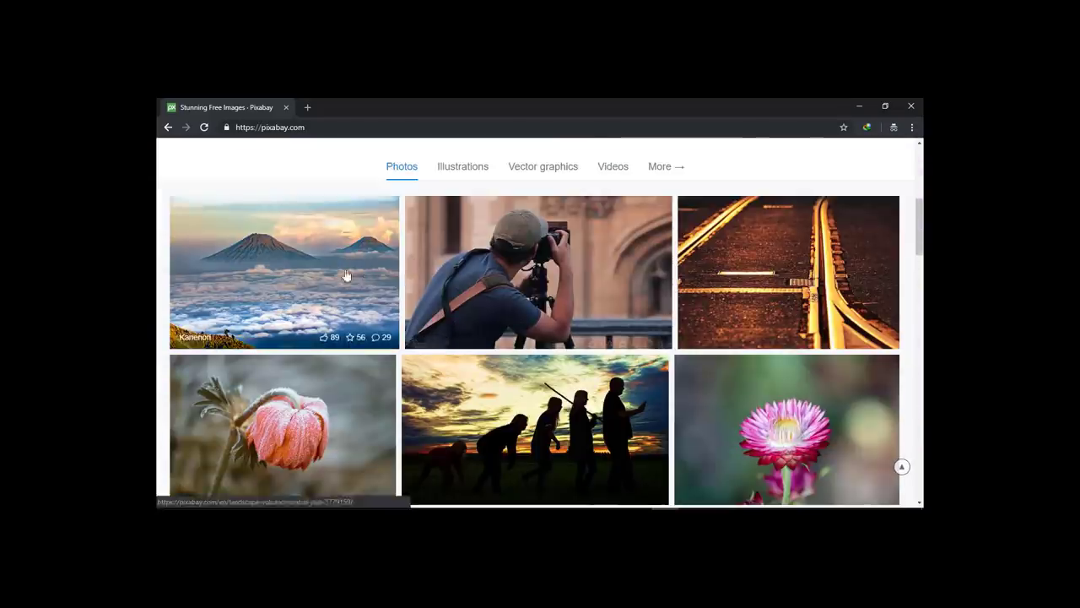
{"action": "left_click", "coordinate": [768, 259]}
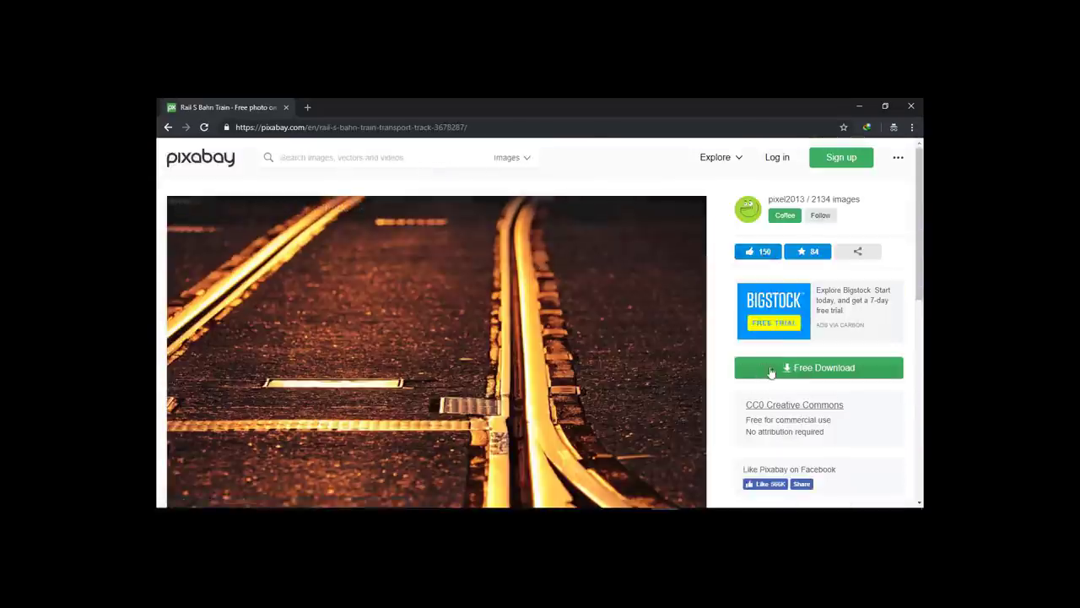
{"action": "left_click", "coordinate": [778, 370]}
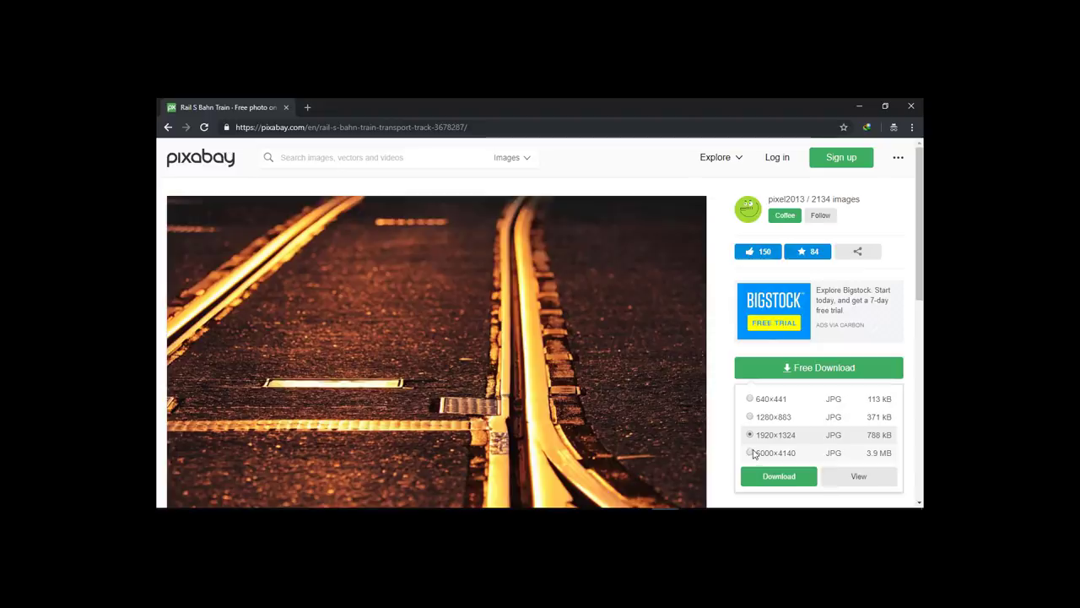
Go back to the Pixabay home page and search the images for "people".
{"action": "left_click", "coordinate": [224, 169]}
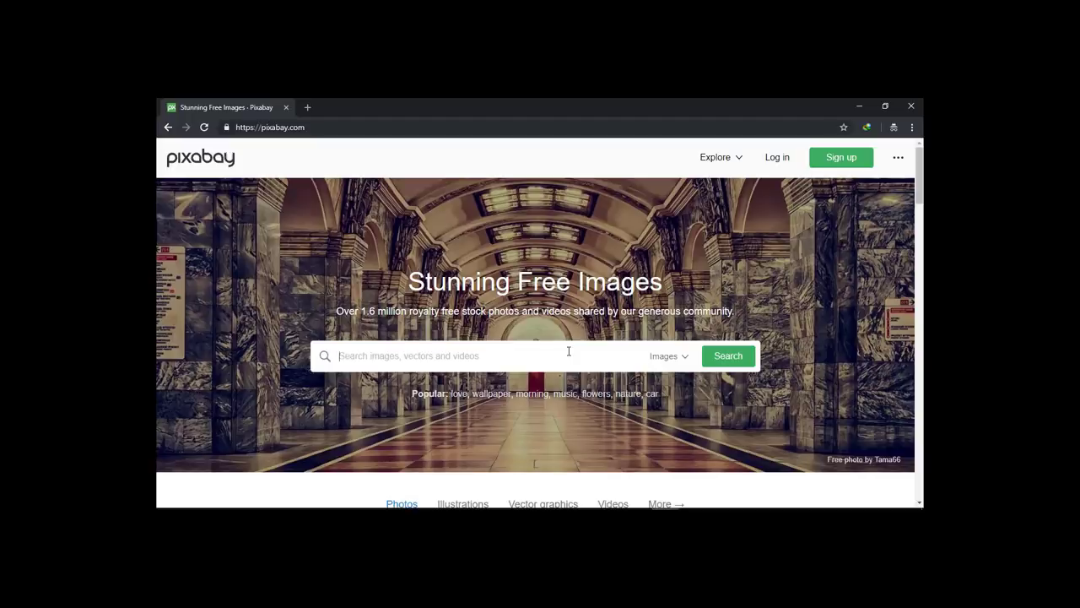
{"action": "type", "text": "people"}
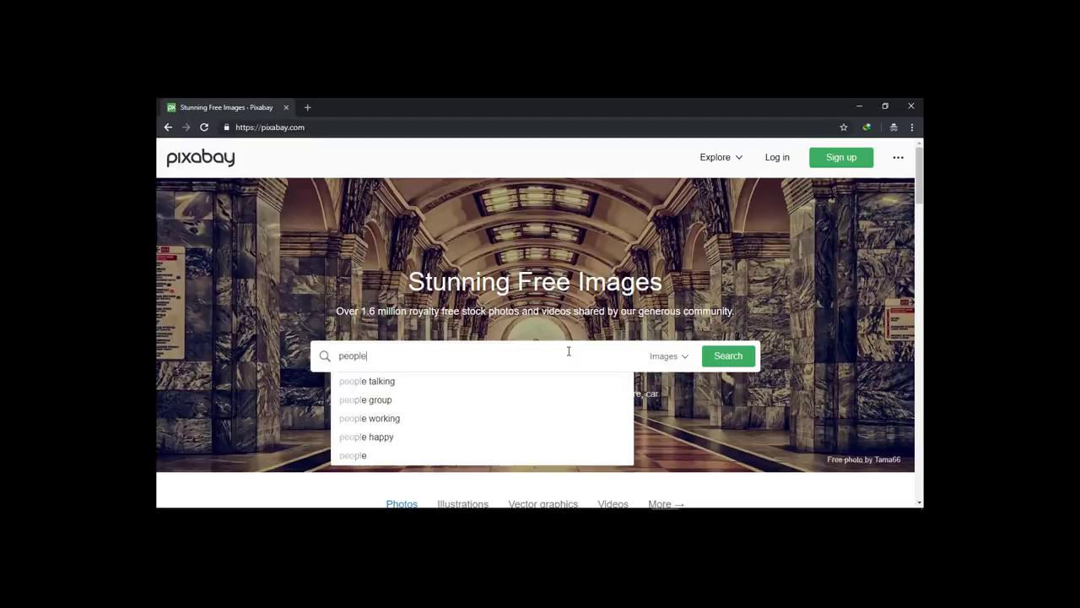
{"action": "key", "text": "Return"}
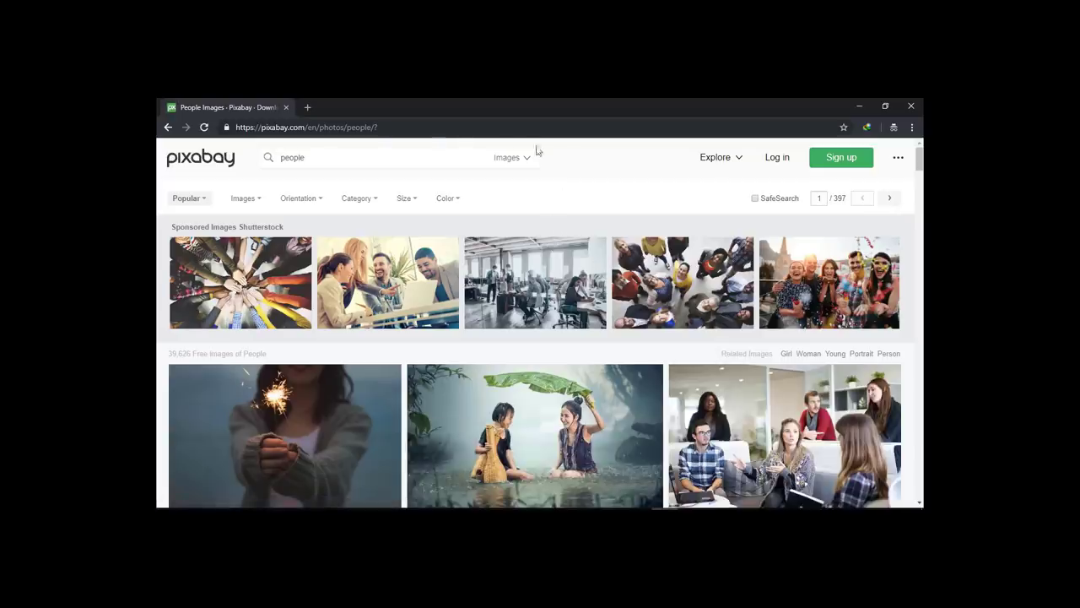
Look through the people images, view the page of the sparkler in hands photo, and return to the results.
{"action": "scroll", "coordinate": [518, 314], "scroll_direction": "down", "scroll_amount": 3}
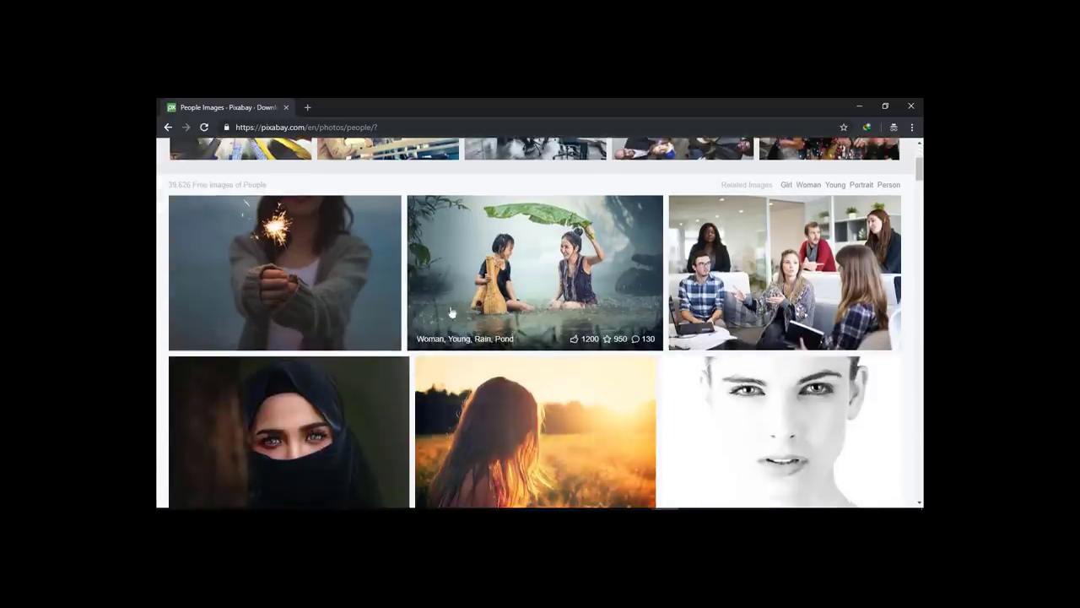
{"action": "scroll", "coordinate": [490, 289], "scroll_direction": "down", "scroll_amount": 3}
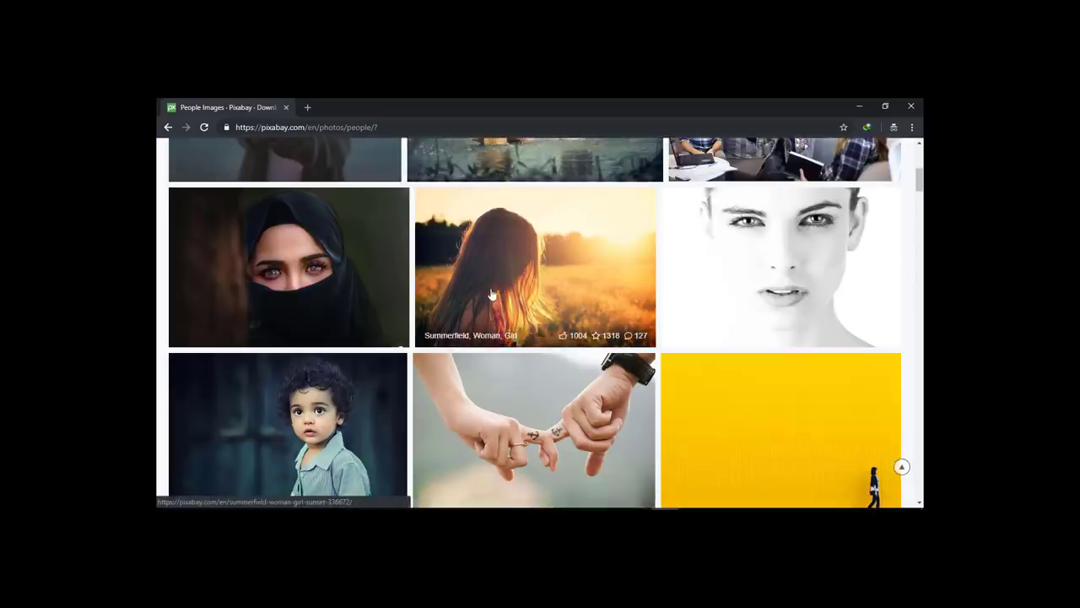
{"action": "scroll", "coordinate": [492, 293], "scroll_direction": "down", "scroll_amount": 3}
{"action": "scroll", "coordinate": [492, 292], "scroll_direction": "up", "scroll_amount": 6}
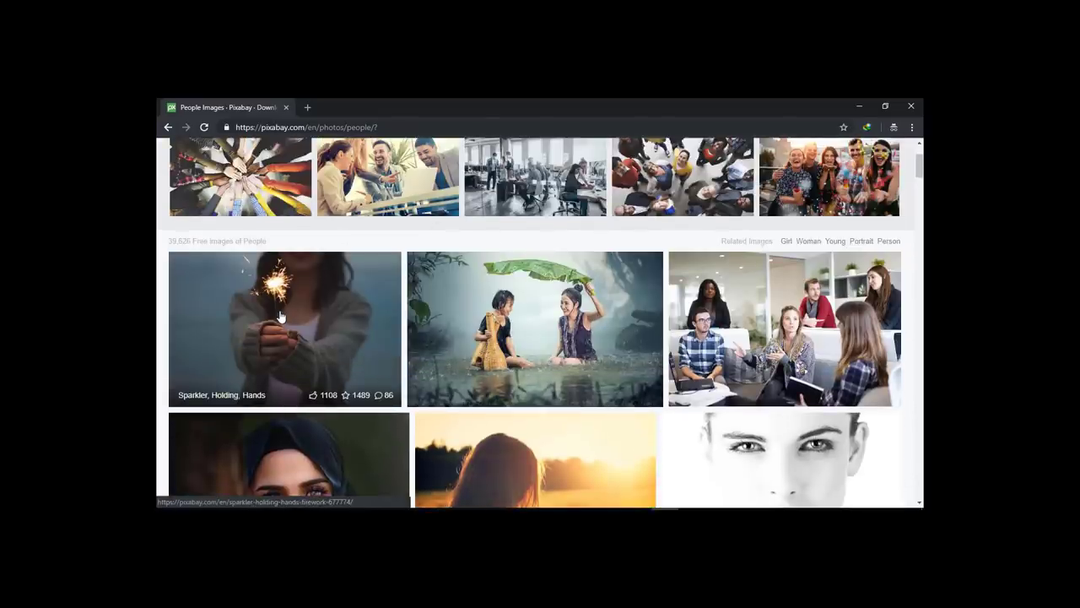
{"action": "left_click", "coordinate": [281, 317]}
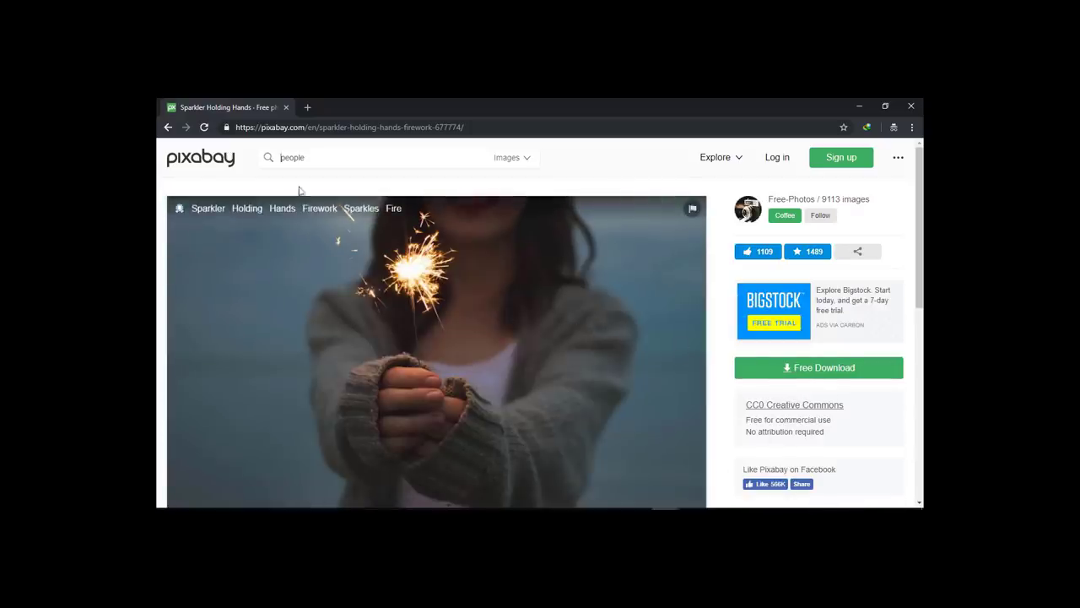
{"action": "key", "text": "alt+Left"}
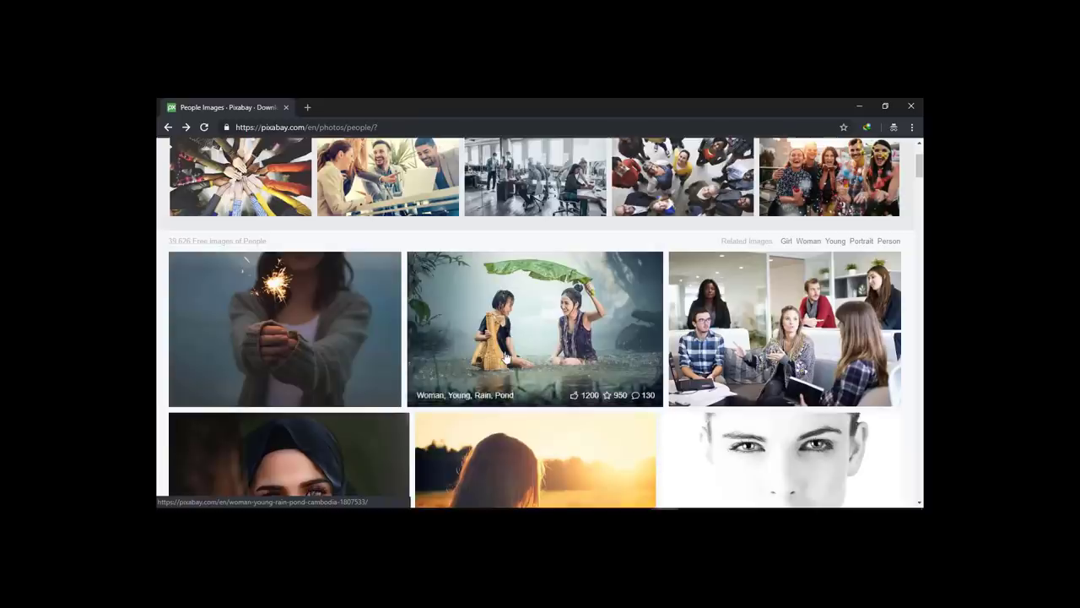
Switch the people search from images to videos and preview the first two sponsored clips.
{"action": "scroll", "coordinate": [414, 259], "scroll_direction": "up", "scroll_amount": 2}
{"action": "mouse_move", "coordinate": [517, 166]}
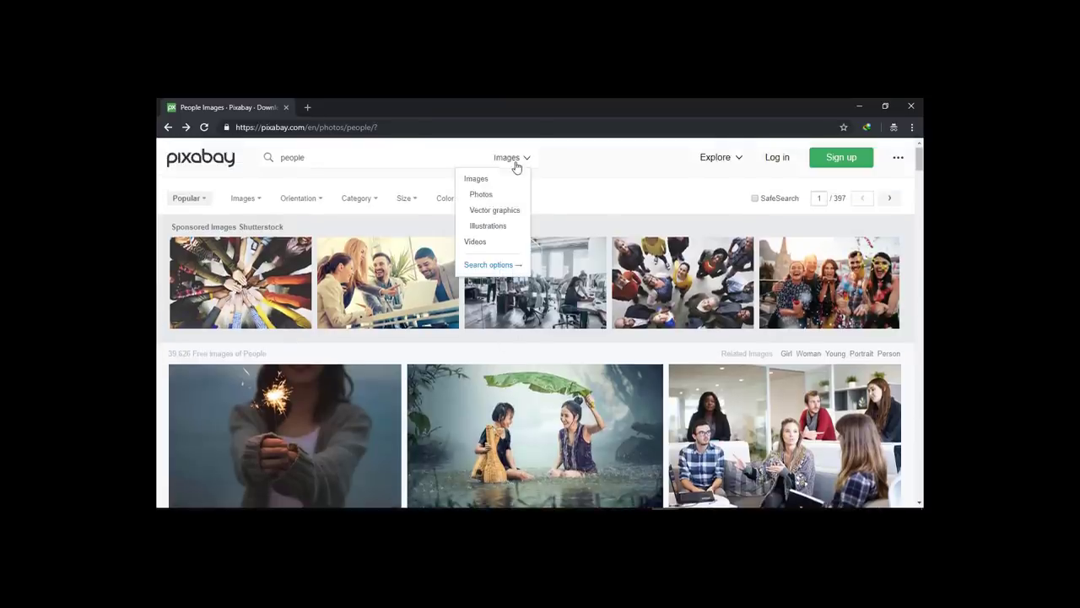
{"action": "left_click", "coordinate": [486, 245]}
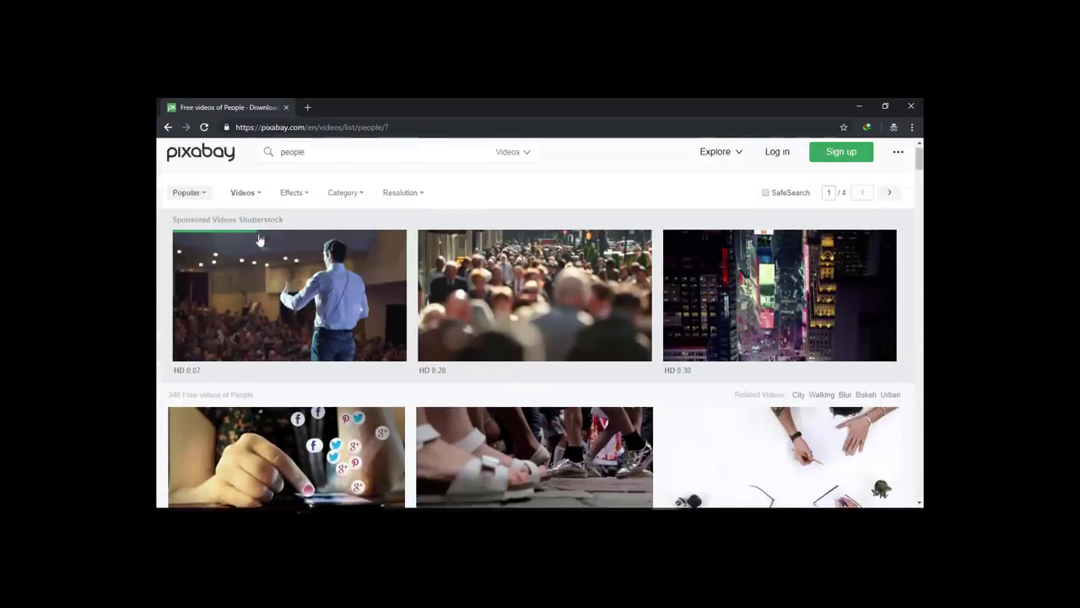
{"action": "mouse_move", "coordinate": [257, 263]}
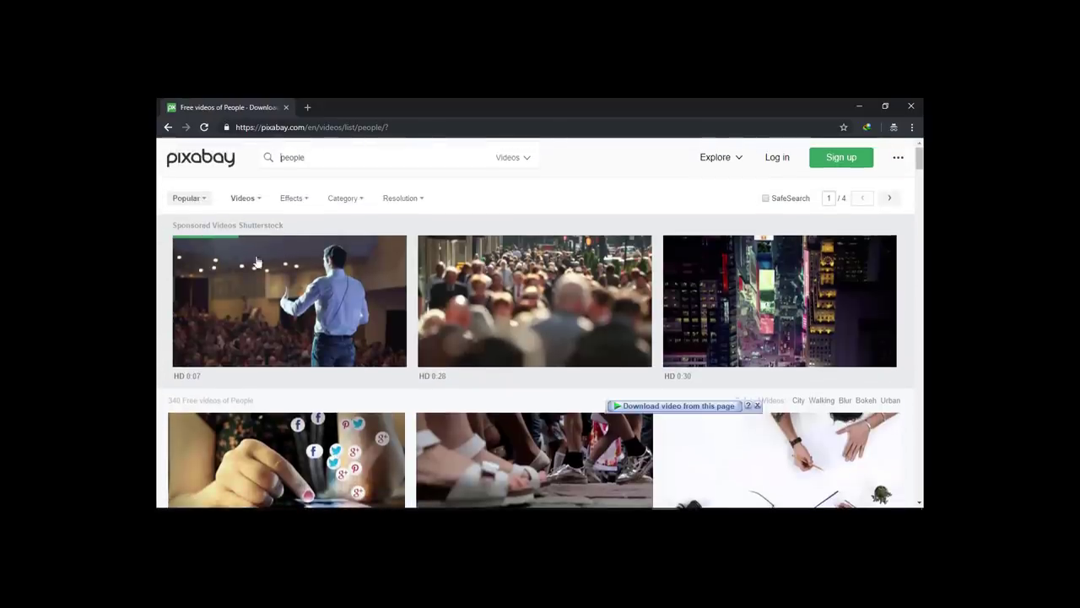
{"action": "mouse_move", "coordinate": [504, 284]}
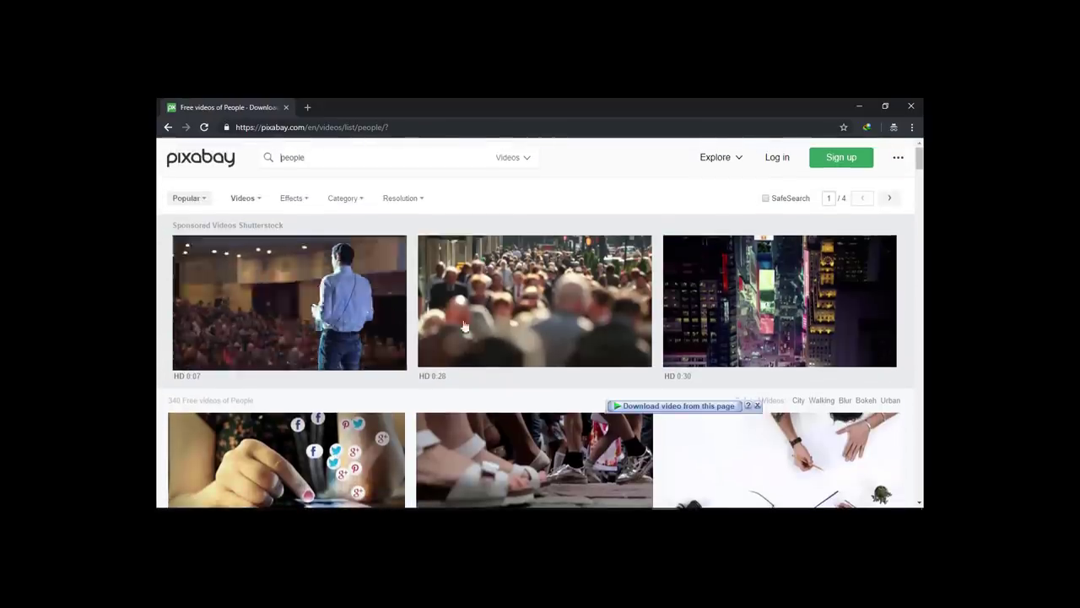
{"action": "mouse_move", "coordinate": [336, 304]}
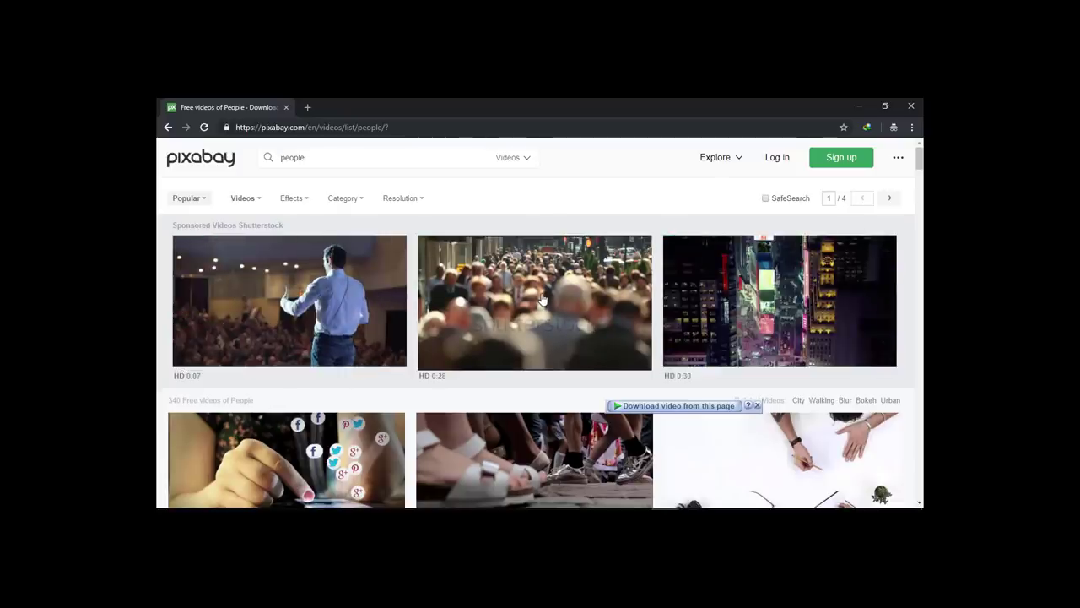
Browse the free people videos in the results and preview clips such as the social media, meeting, concert and crosswalk ones.
{"action": "scroll", "coordinate": [539, 299], "scroll_direction": "down", "scroll_amount": 1}
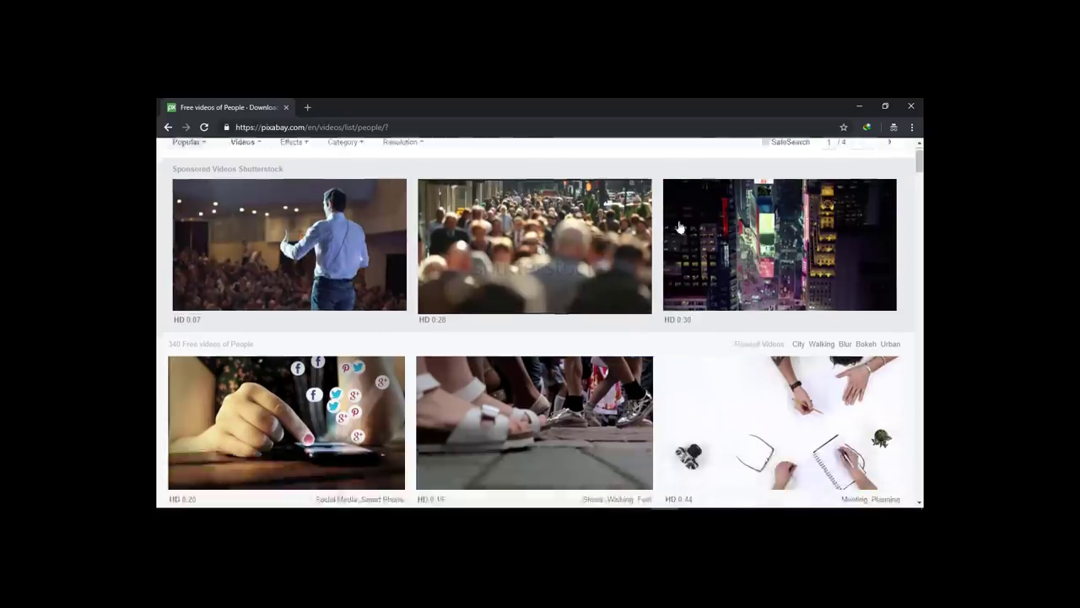
{"action": "scroll", "coordinate": [575, 243], "scroll_direction": "down", "scroll_amount": 1}
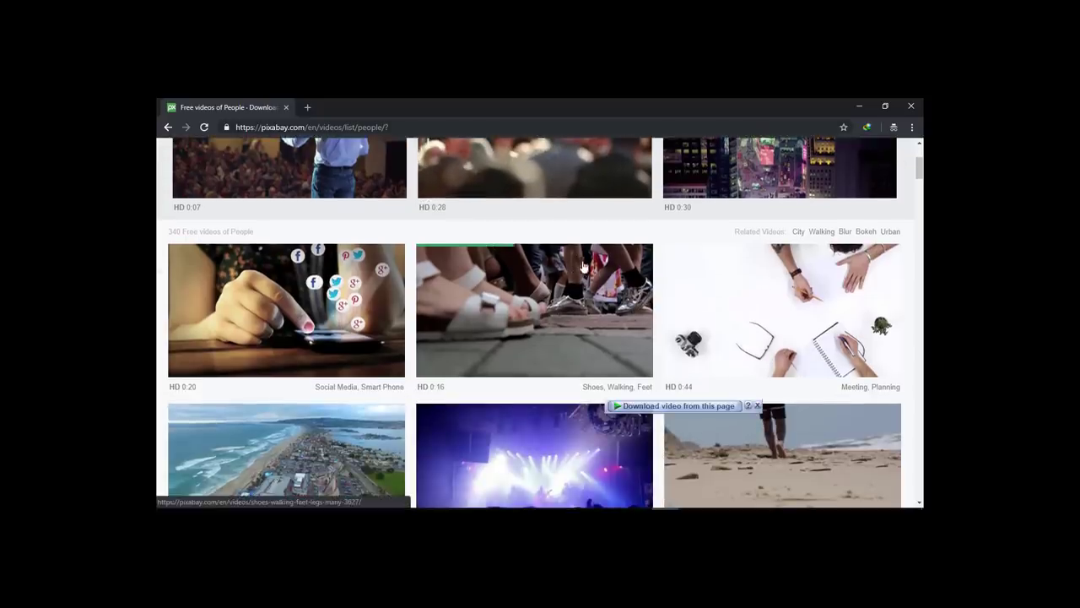
{"action": "mouse_move", "coordinate": [211, 291]}
{"action": "scroll", "coordinate": [211, 291], "scroll_direction": "down", "scroll_amount": 1}
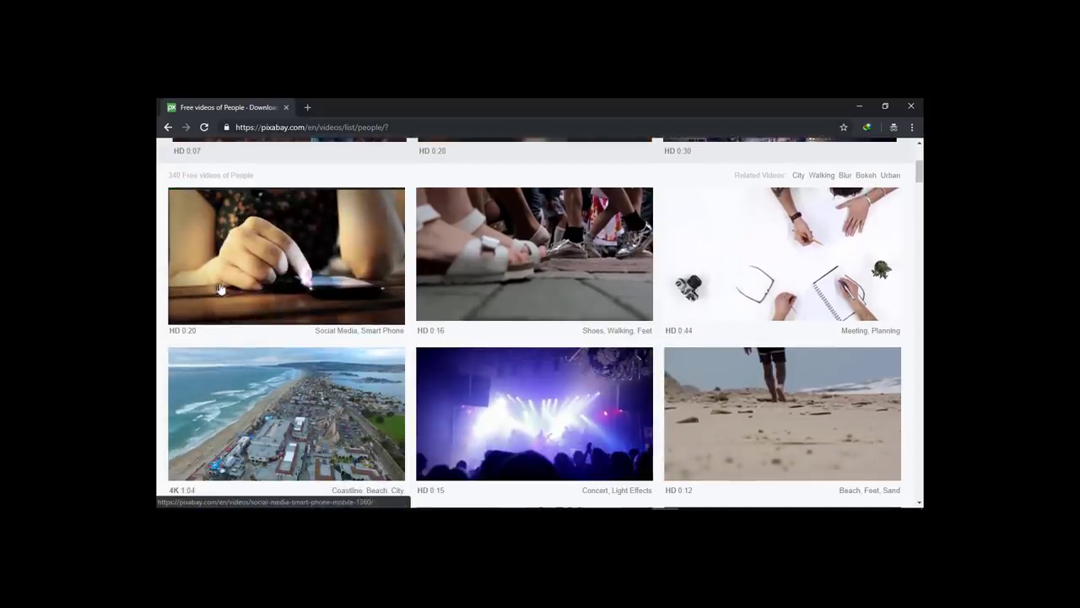
{"action": "mouse_move", "coordinate": [643, 284]}
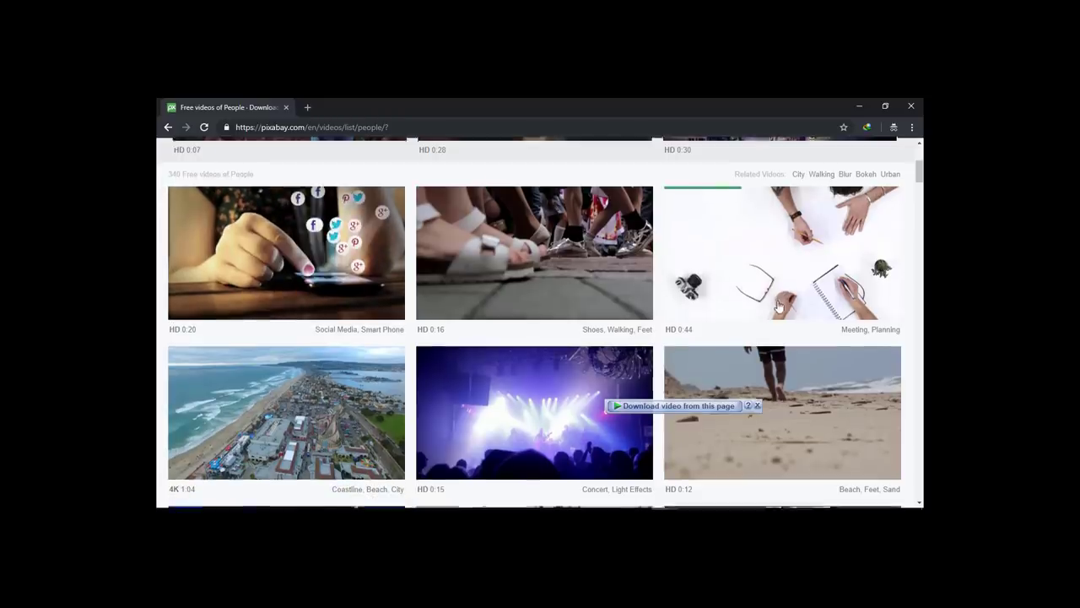
{"action": "scroll", "coordinate": [648, 284], "scroll_direction": "down", "scroll_amount": 2}
{"action": "scroll", "coordinate": [475, 310], "scroll_direction": "down", "scroll_amount": 2}
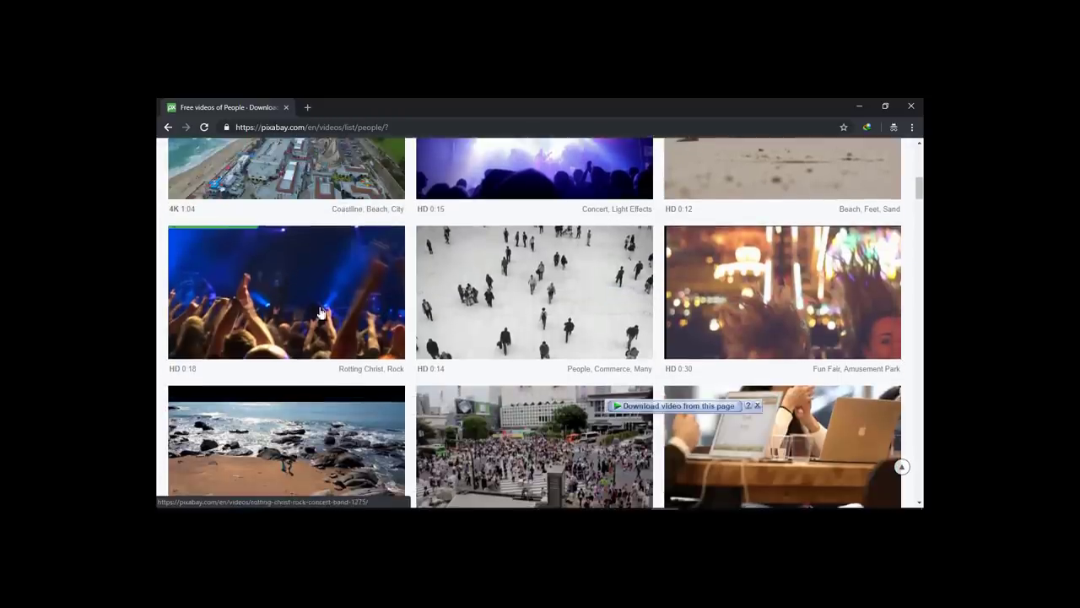
{"action": "scroll", "coordinate": [475, 311], "scroll_direction": "down", "scroll_amount": 1}
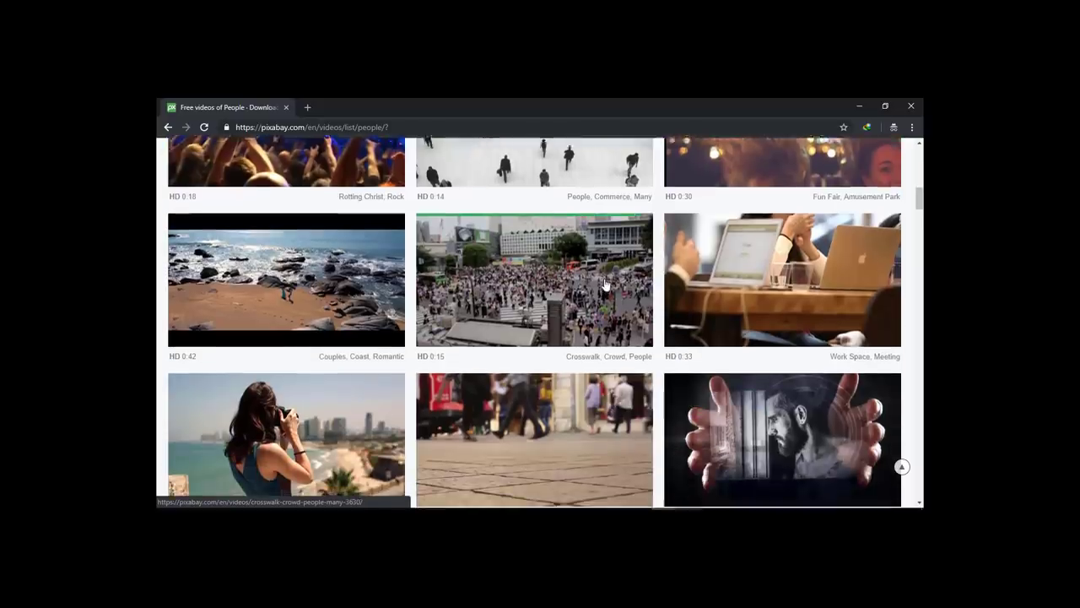
{"action": "scroll", "coordinate": [589, 327], "scroll_direction": "down", "scroll_amount": 2}
{"action": "scroll", "coordinate": [624, 321], "scroll_direction": "down", "scroll_amount": 1}
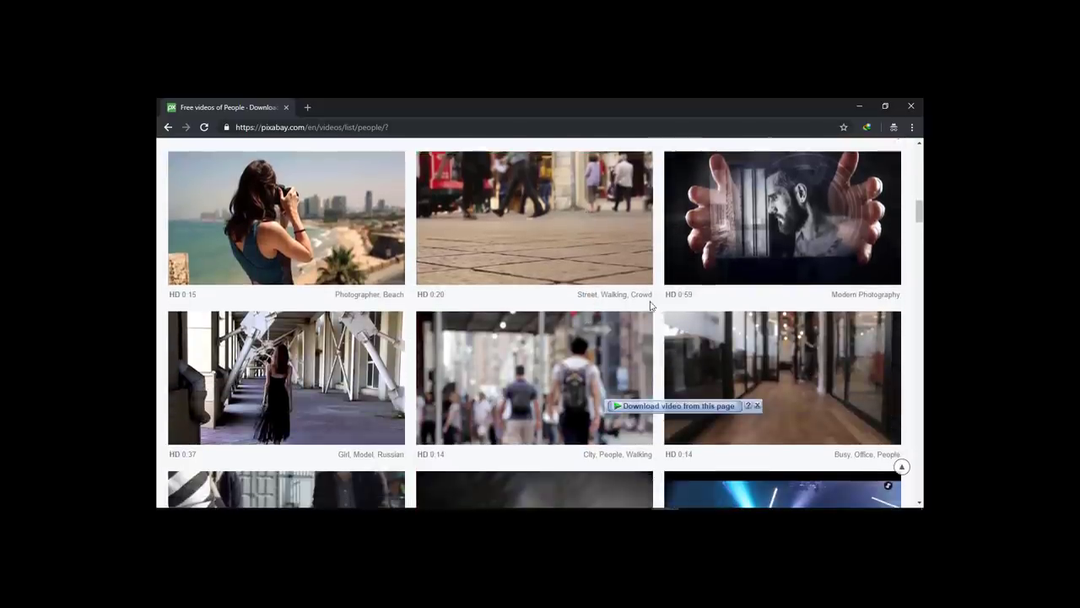
{"action": "scroll", "coordinate": [651, 308], "scroll_direction": "down", "scroll_amount": 2}
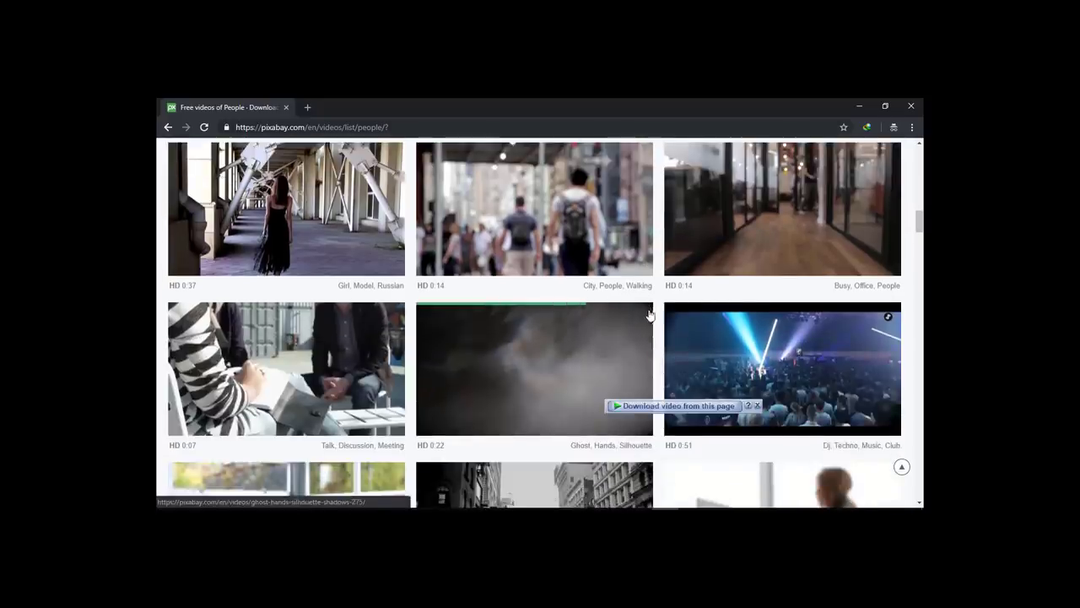
{"action": "scroll", "coordinate": [453, 339], "scroll_direction": "down", "scroll_amount": 2}
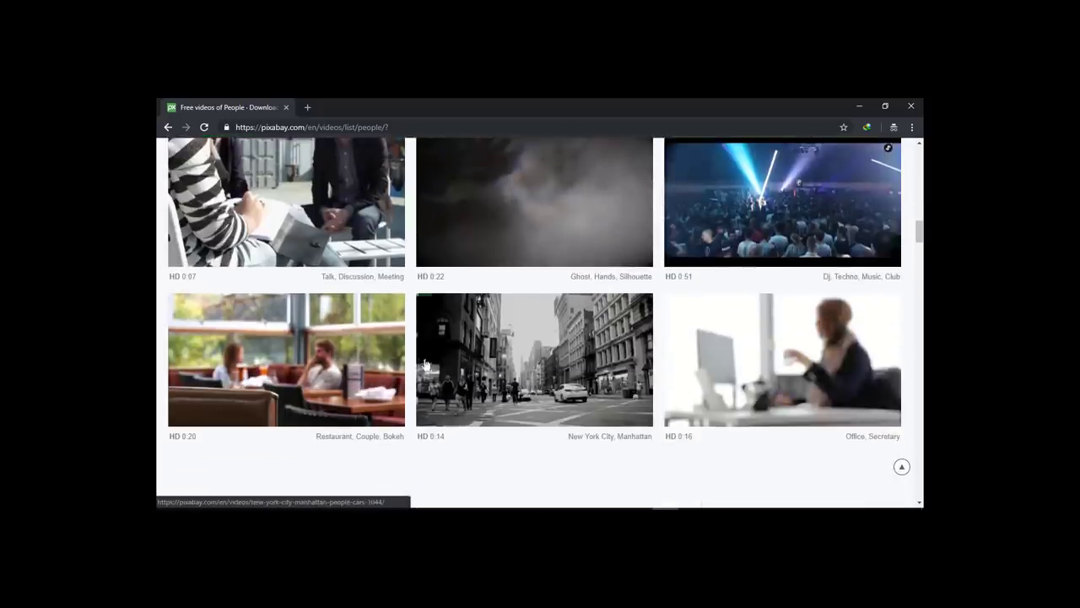
{"action": "scroll", "coordinate": [473, 340], "scroll_direction": "down", "scroll_amount": 1}
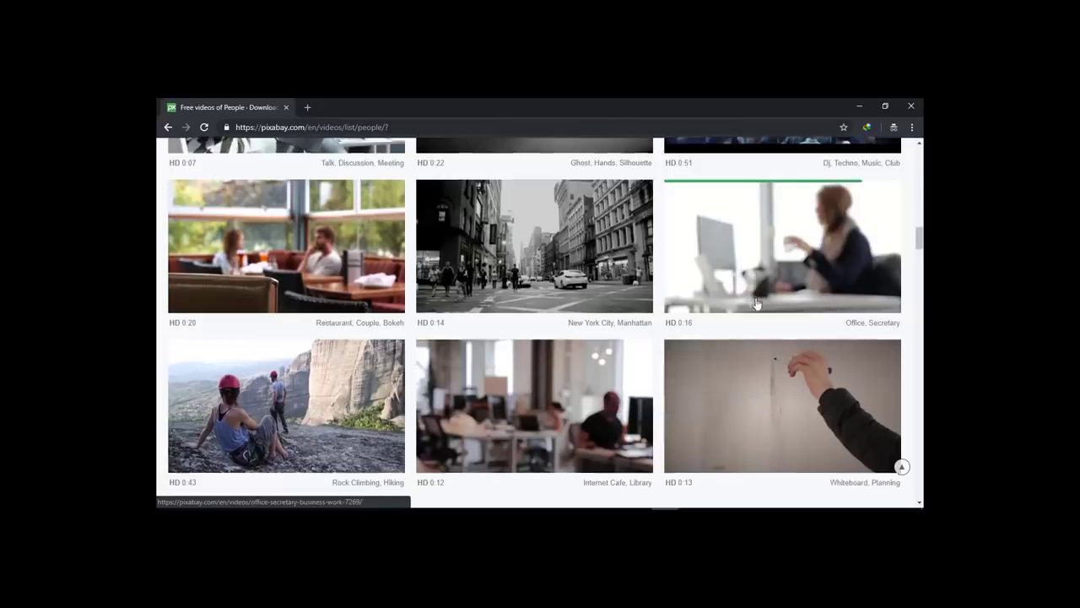
{"action": "scroll", "coordinate": [757, 303], "scroll_direction": "down", "scroll_amount": 1}
{"action": "scroll", "coordinate": [757, 302], "scroll_direction": "down", "scroll_amount": 1}
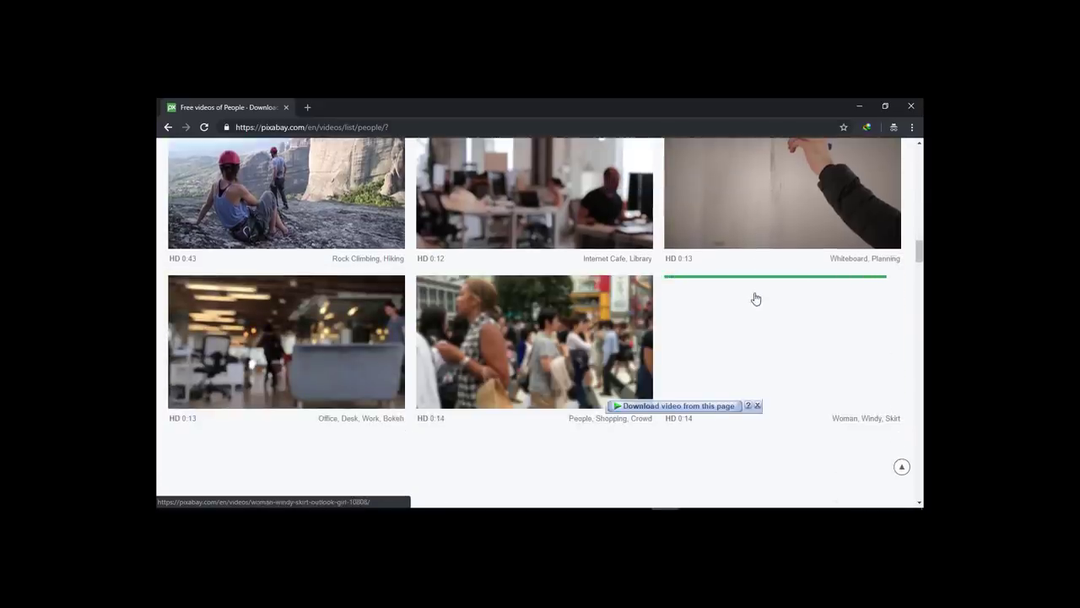
{"action": "scroll", "coordinate": [756, 299], "scroll_direction": "down", "scroll_amount": 1}
{"action": "scroll", "coordinate": [756, 299], "scroll_direction": "up", "scroll_amount": 1}
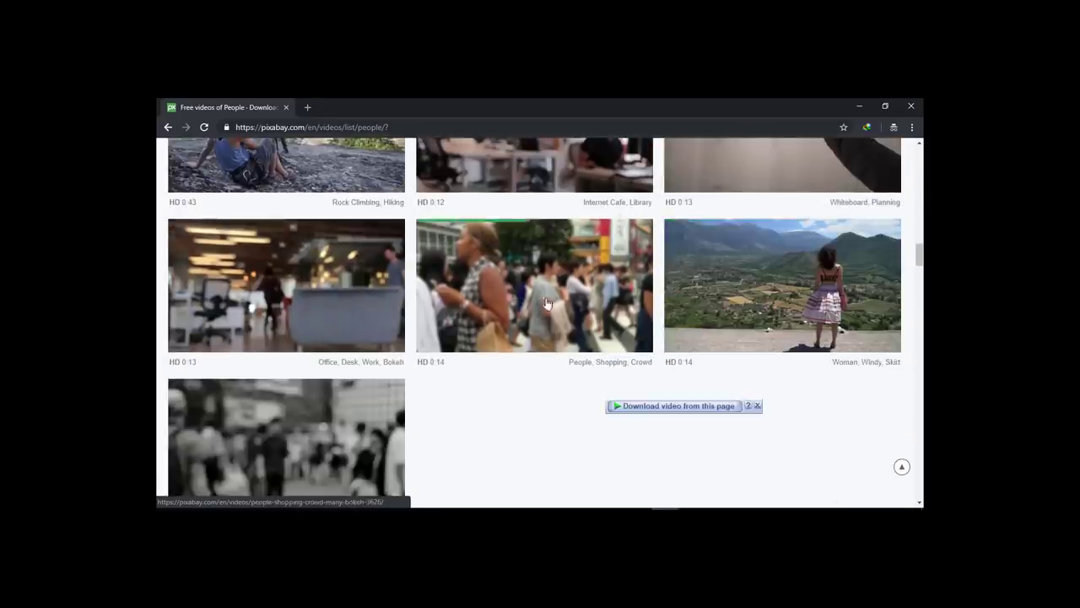
{"action": "scroll", "coordinate": [743, 301], "scroll_direction": "down", "scroll_amount": 1}
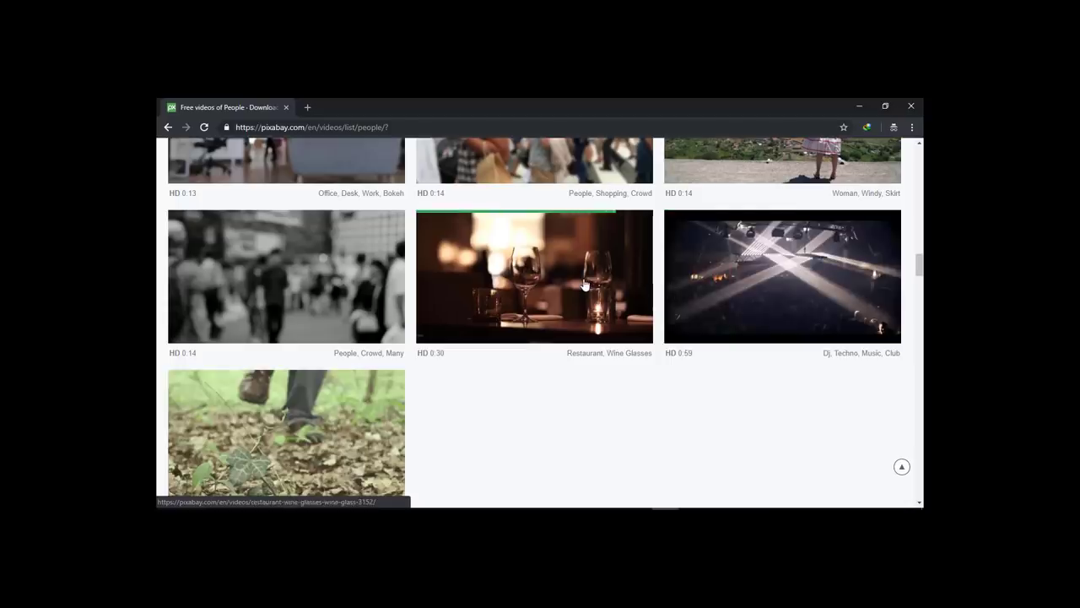
{"action": "scroll", "coordinate": [584, 286], "scroll_direction": "down", "scroll_amount": 1}
{"action": "scroll", "coordinate": [584, 283], "scroll_direction": "down", "scroll_amount": 1}
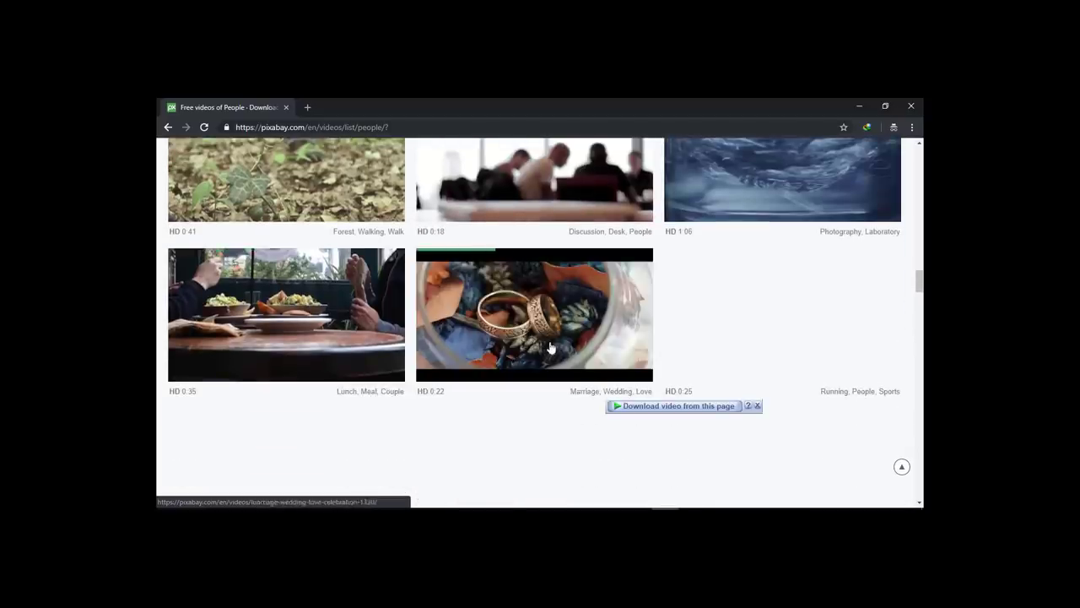
Open the Marriage, Wedding, Love video with the rings, play it, and return to the people video results.
{"action": "left_click", "coordinate": [550, 311]}
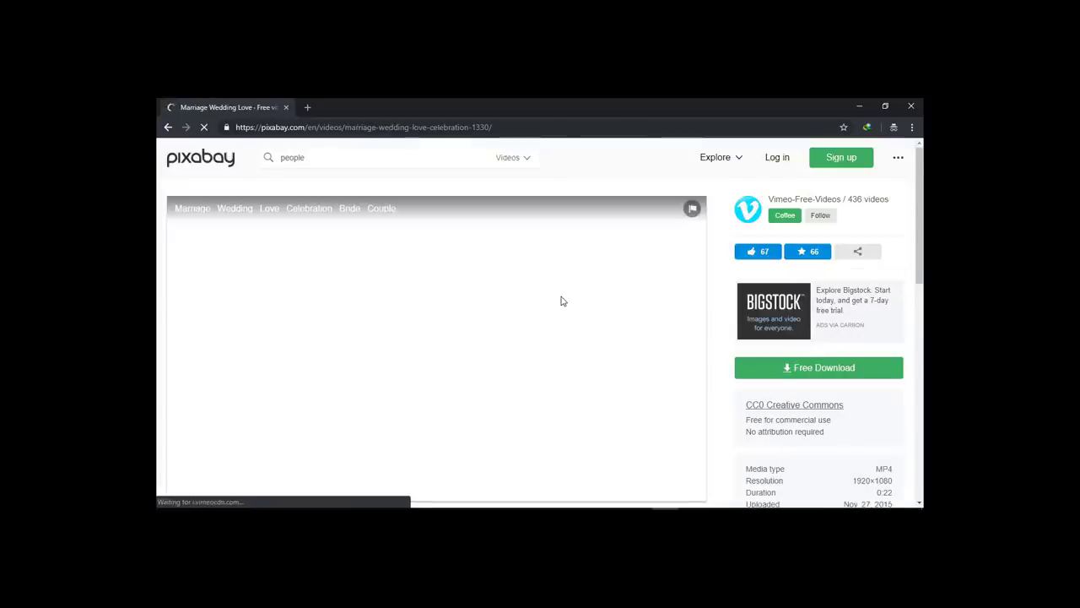
{"action": "scroll", "coordinate": [552, 301], "scroll_direction": "down", "scroll_amount": 1}
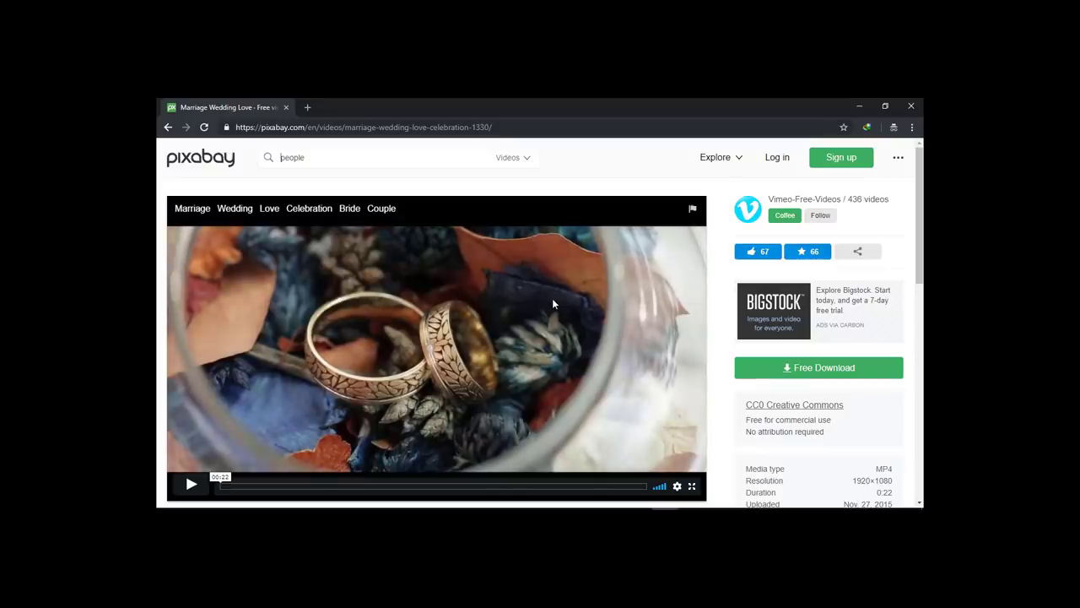
{"action": "left_click", "coordinate": [190, 485]}
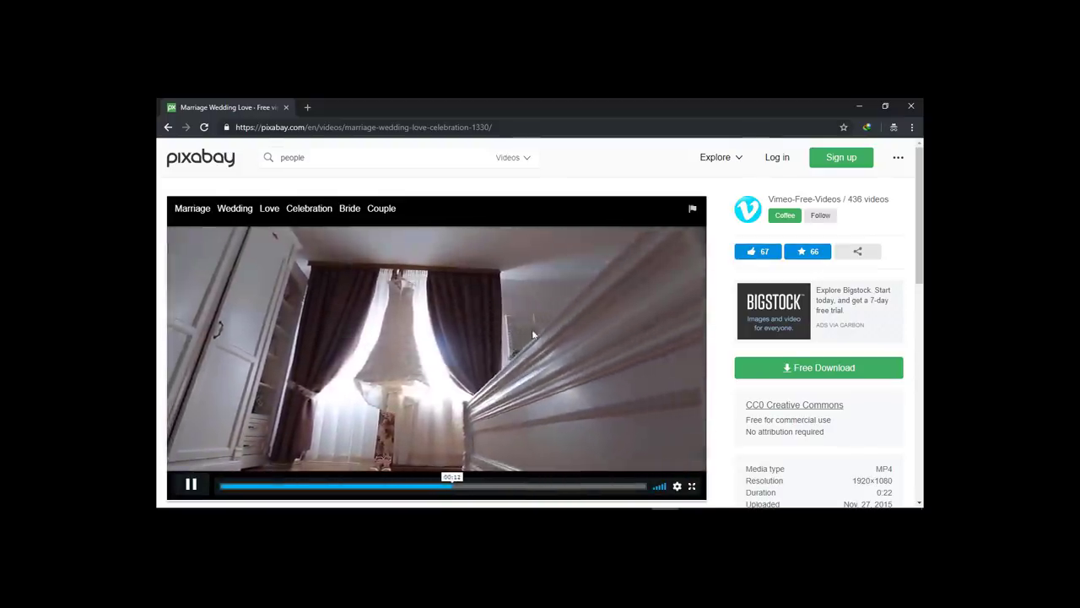
{"action": "scroll", "coordinate": [527, 346], "scroll_direction": "down", "scroll_amount": 3}
{"action": "scroll", "coordinate": [569, 274], "scroll_direction": "down", "scroll_amount": 5}
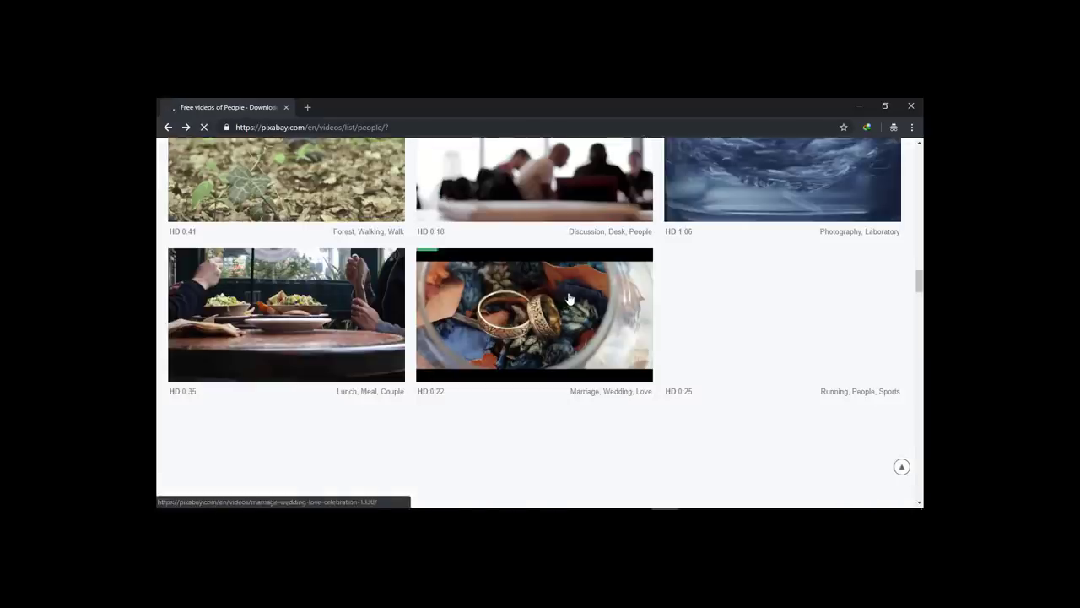
Find the businessman with a smartphone clip among the people videos, open its page, and pause the playback.
{"action": "scroll", "coordinate": [570, 298], "scroll_direction": "up", "scroll_amount": 2}
{"action": "scroll", "coordinate": [382, 271], "scroll_direction": "down", "scroll_amount": 5}
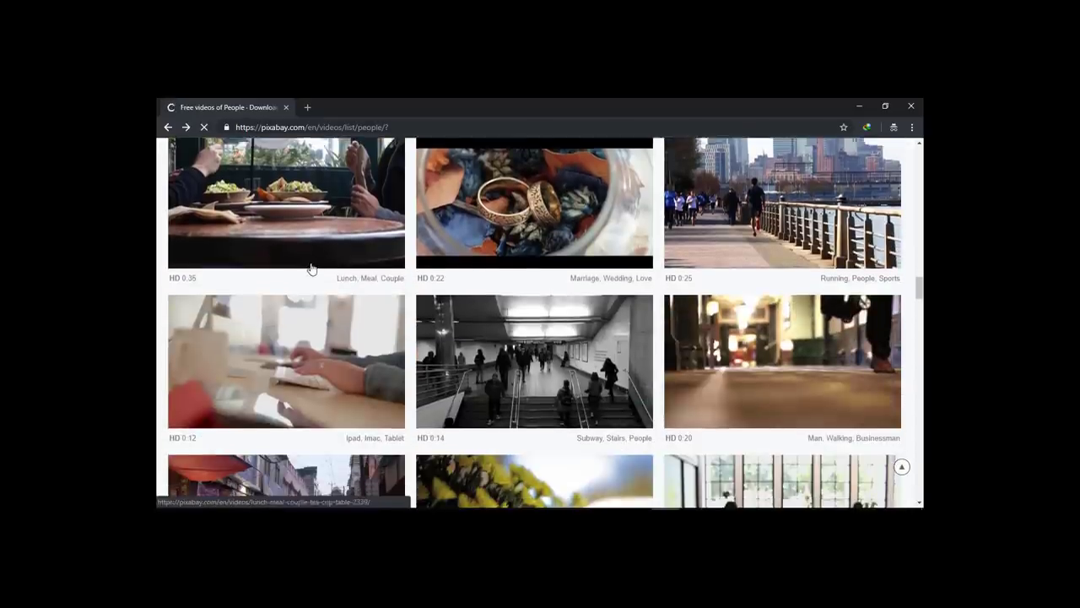
{"action": "scroll", "coordinate": [620, 290], "scroll_direction": "down", "scroll_amount": 3}
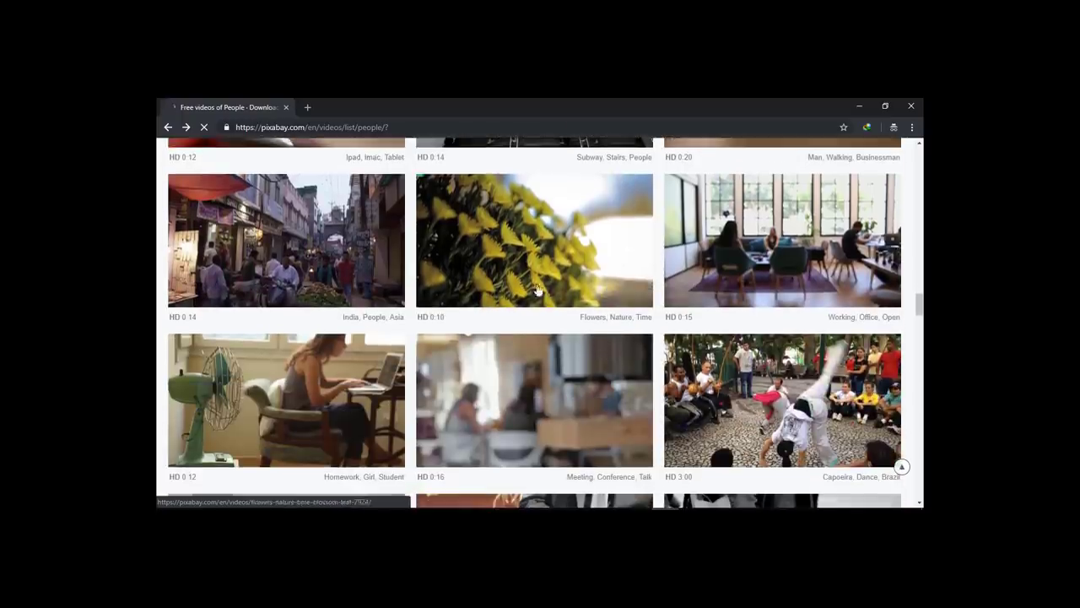
{"action": "scroll", "coordinate": [521, 362], "scroll_direction": "down", "scroll_amount": 1}
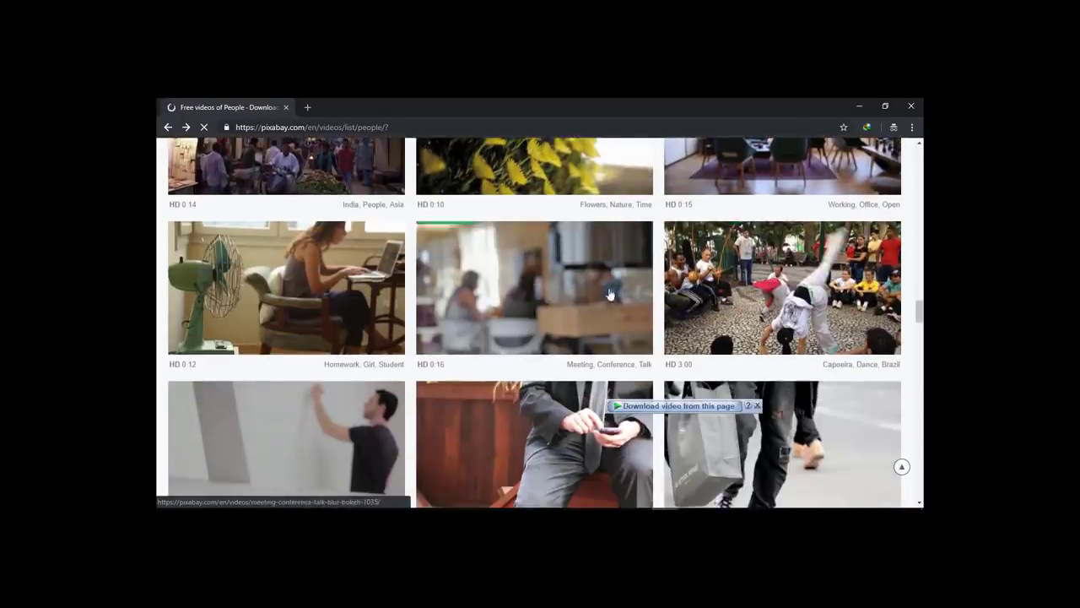
{"action": "scroll", "coordinate": [552, 329], "scroll_direction": "down", "scroll_amount": 1}
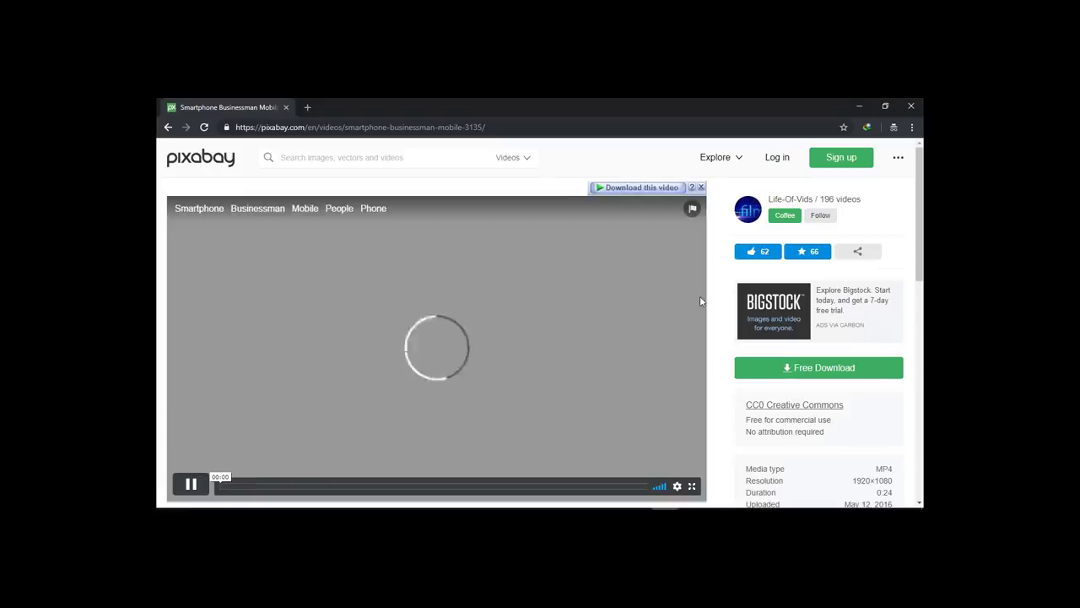
{"action": "left_click", "coordinate": [384, 320]}
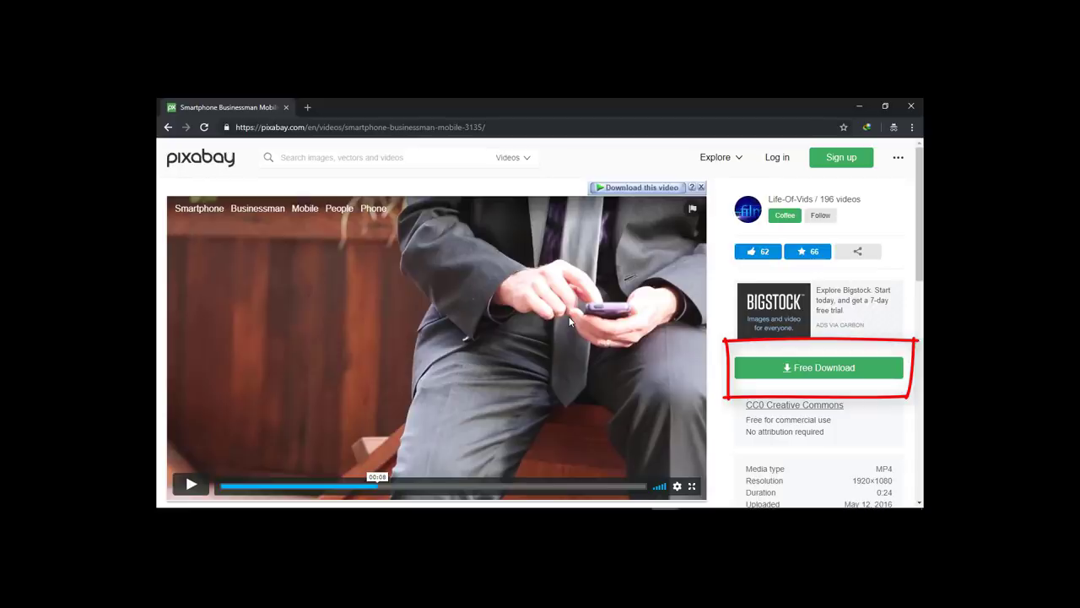
Download the smartphone businessman video for free as a 1920×1080 MP4 and close the extra extension tab.
{"action": "left_click", "coordinate": [838, 378]}
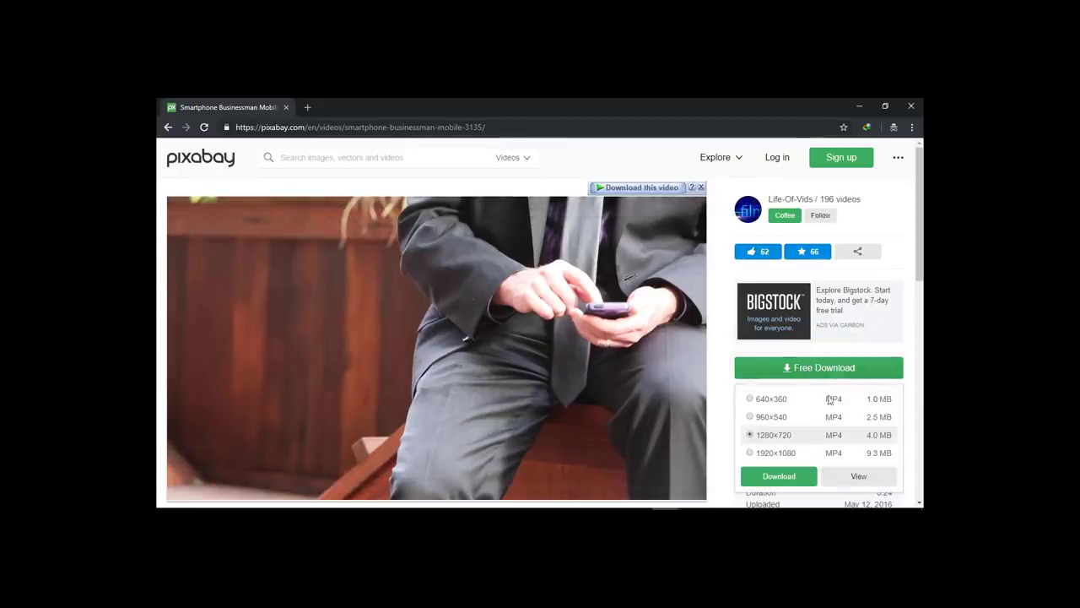
{"action": "left_click", "coordinate": [783, 455]}
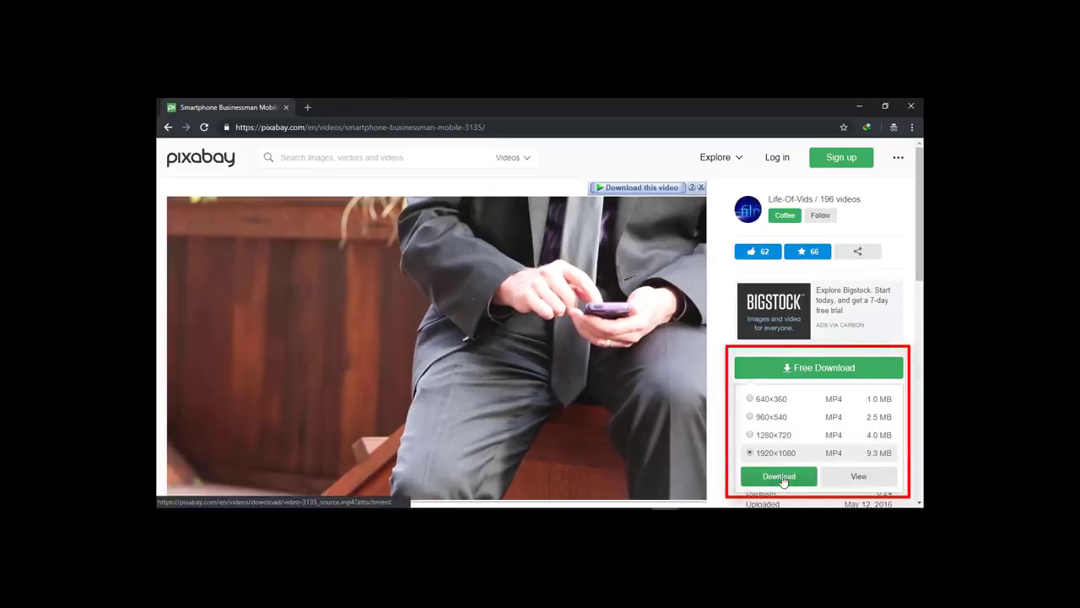
{"action": "left_click", "coordinate": [779, 477]}
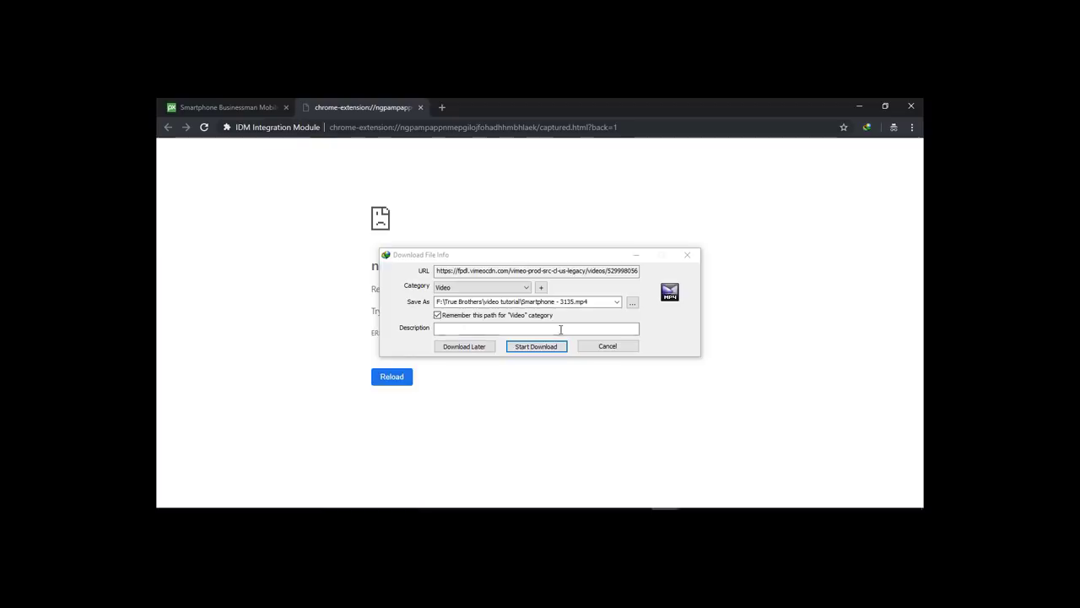
{"action": "left_click", "coordinate": [545, 349]}
{"action": "left_click", "coordinate": [545, 347]}
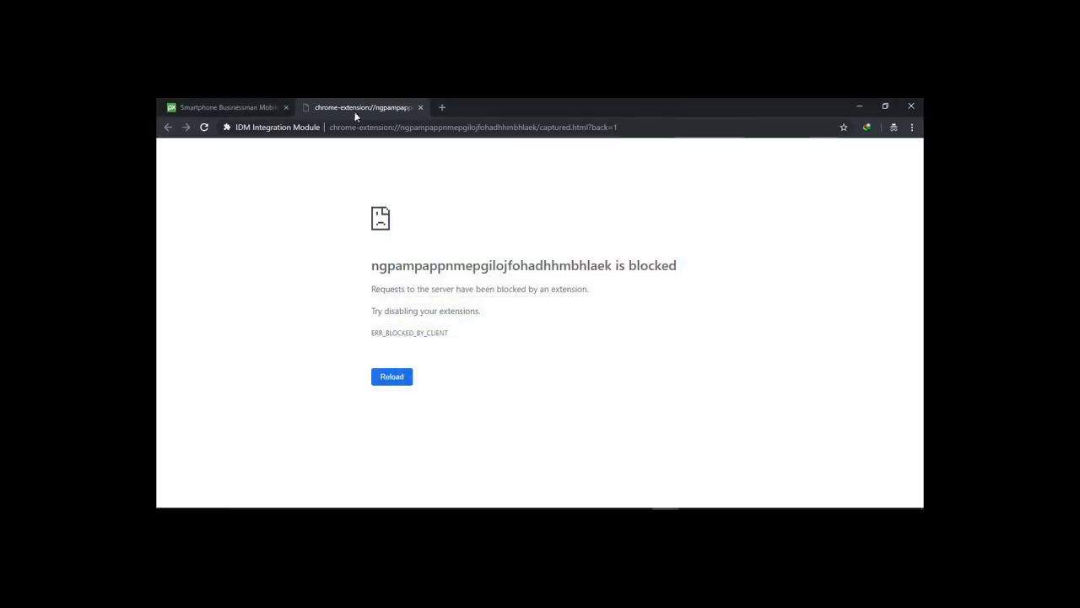
{"action": "middle_click", "coordinate": [367, 108]}
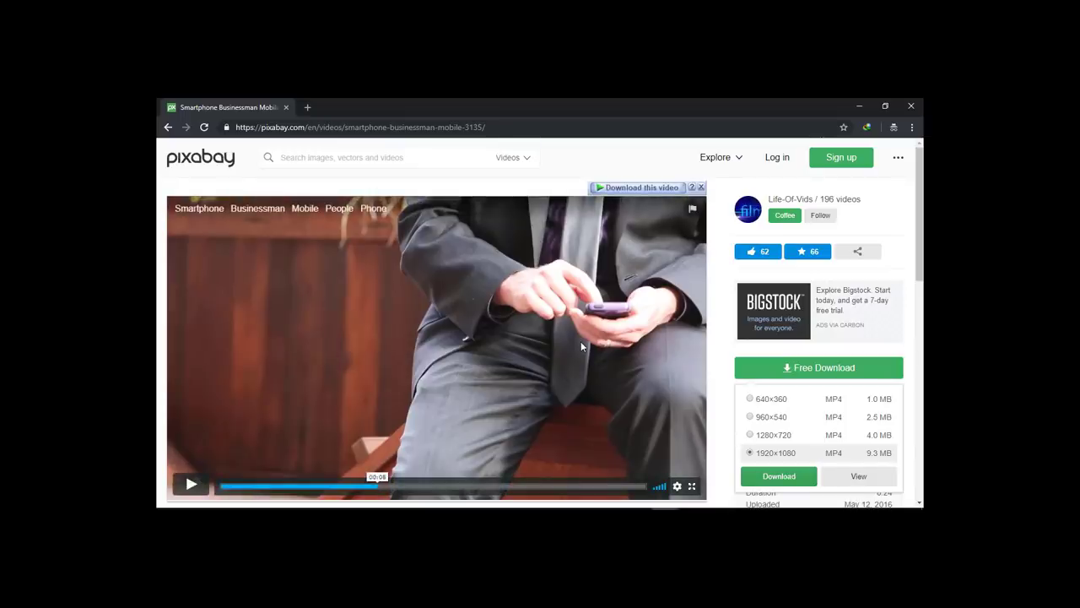
Dismiss the download size options and look over the smartphone video's details and the sponsored videos on its page.
{"action": "scroll", "coordinate": [579, 342], "scroll_direction": "down", "scroll_amount": 4}
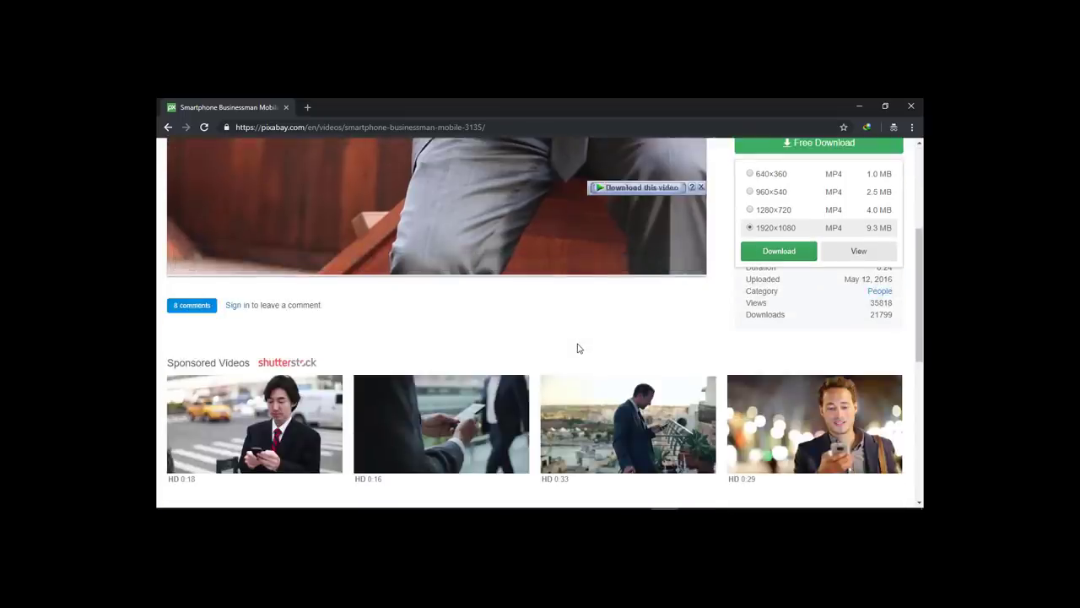
{"action": "left_click", "coordinate": [629, 337]}
{"action": "scroll", "coordinate": [633, 346], "scroll_direction": "up", "scroll_amount": 1}
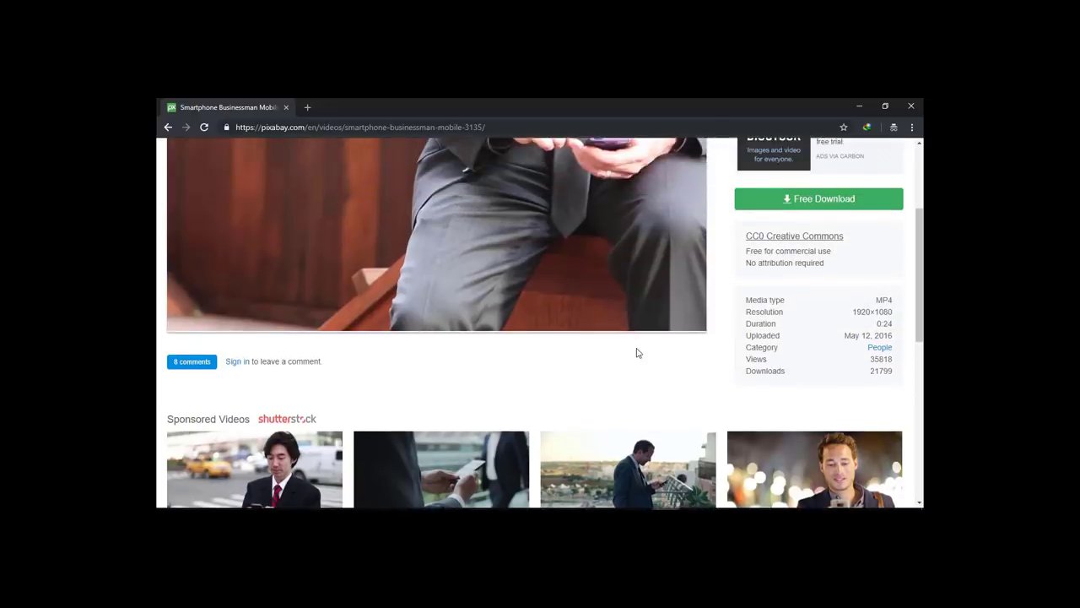
{"action": "scroll", "coordinate": [647, 351], "scroll_direction": "up", "scroll_amount": 3}
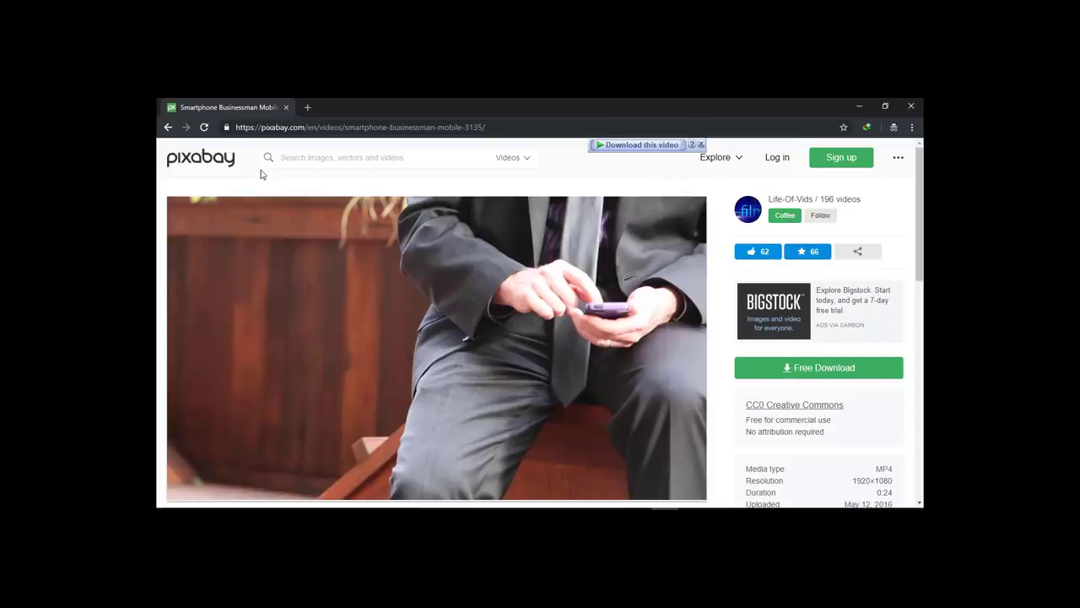
{"action": "left_click", "coordinate": [423, 276]}
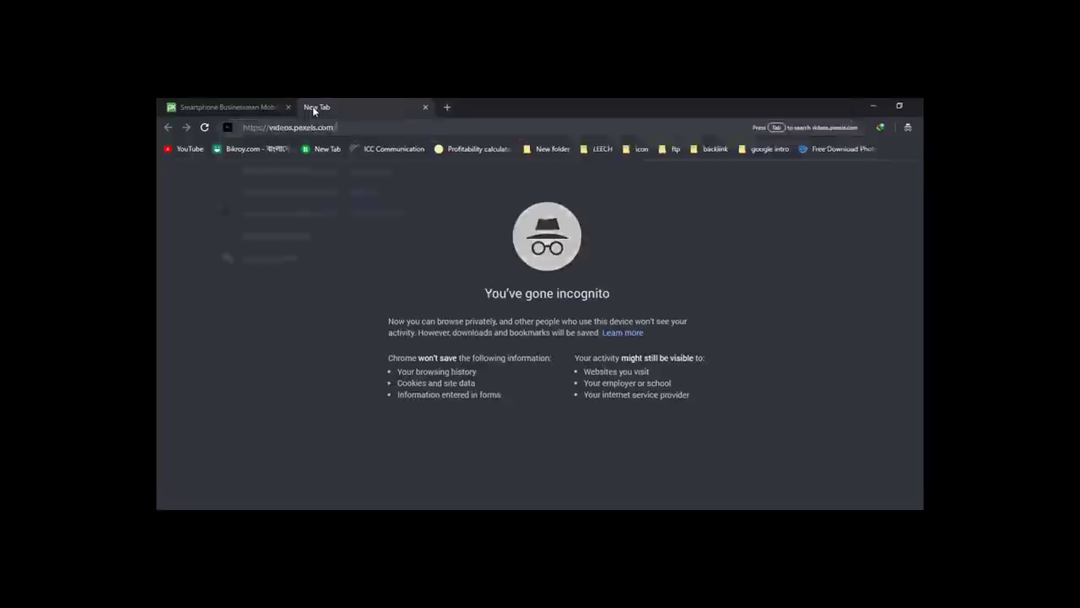
{"action": "type", "text": "https://videos.pexels.com/"}
{"action": "key", "text": "Return"}
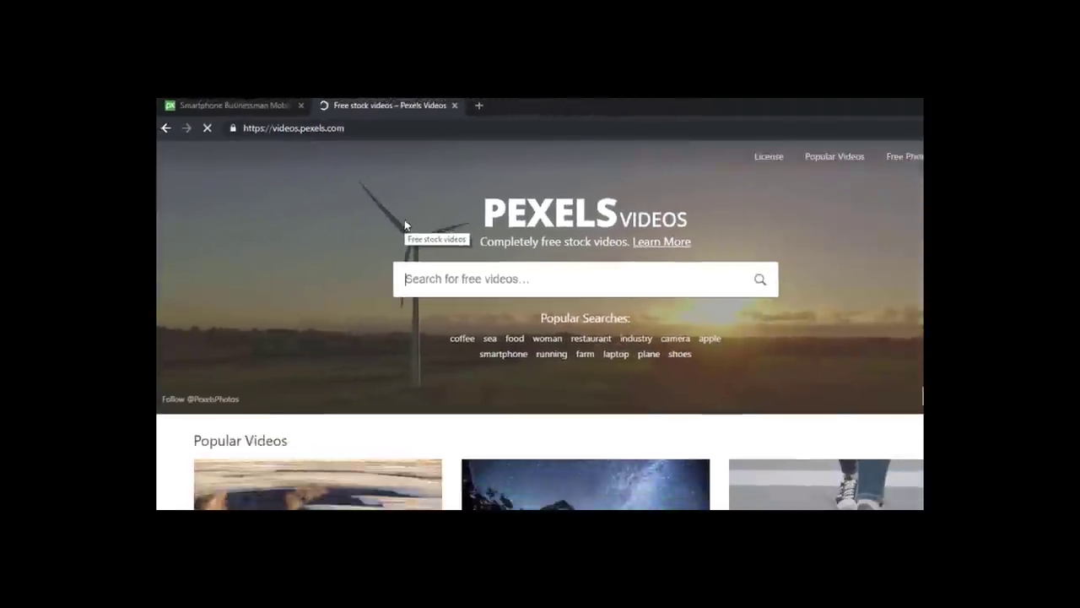
{"action": "scroll", "coordinate": [374, 205], "scroll_direction": "down", "scroll_amount": 2}
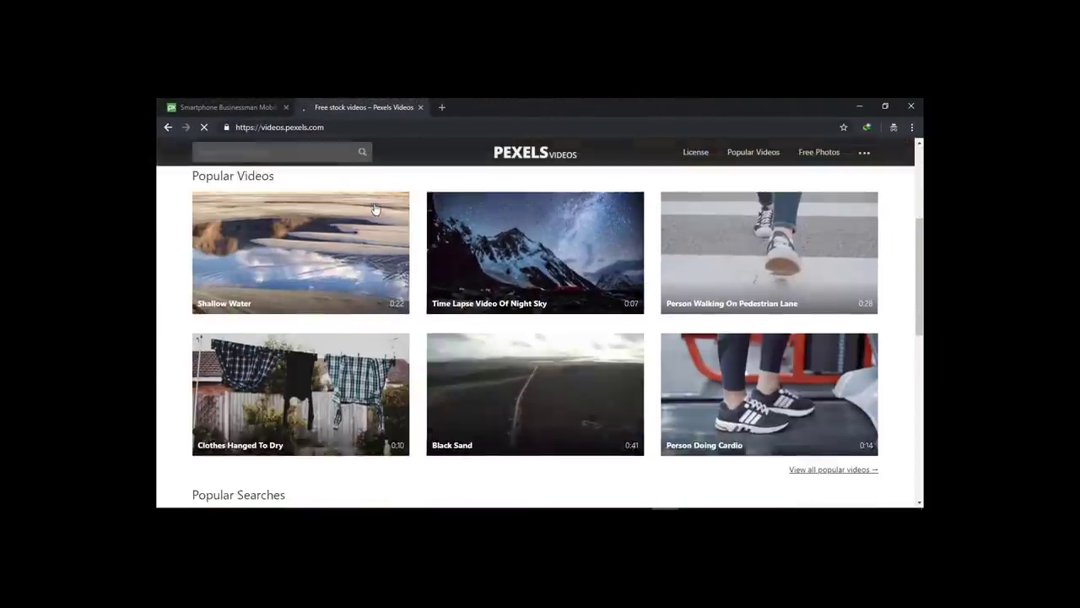
{"action": "scroll", "coordinate": [376, 206], "scroll_direction": "down", "scroll_amount": 3}
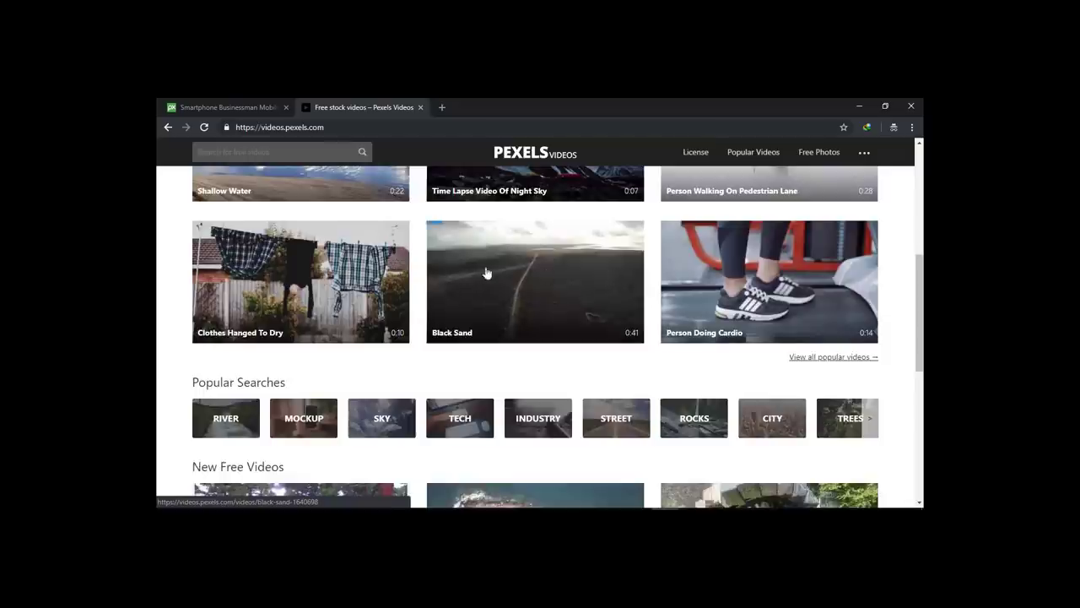
Close the Pixabay video tab, browse the new free videos, and open Group Of Walrus On A Big Rock Formation in a separate tab.
{"action": "scroll", "coordinate": [519, 242], "scroll_direction": "up", "scroll_amount": 4}
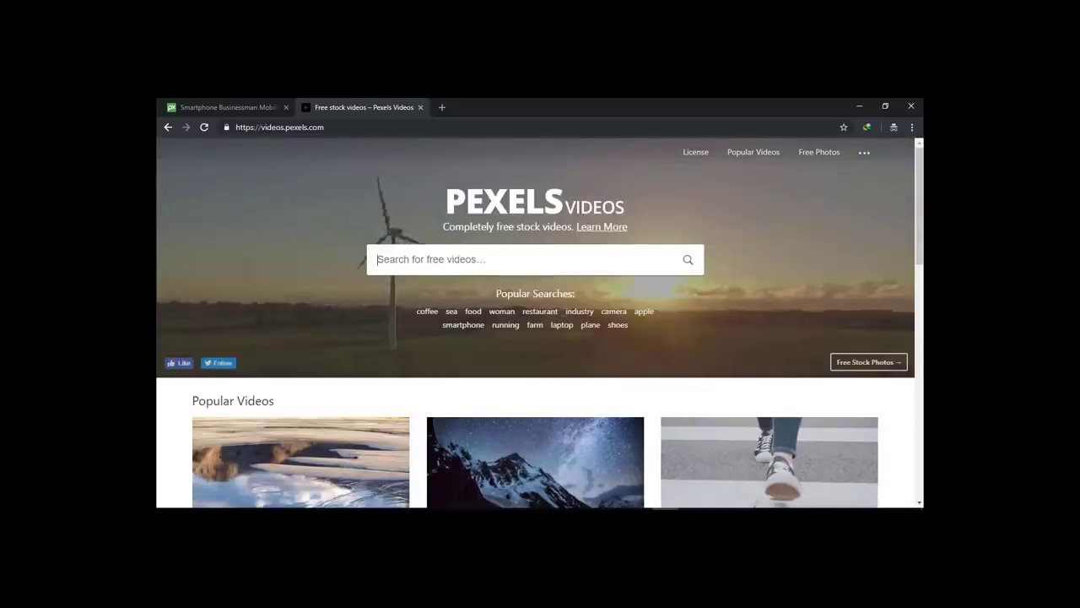
{"action": "middle_click", "coordinate": [241, 113]}
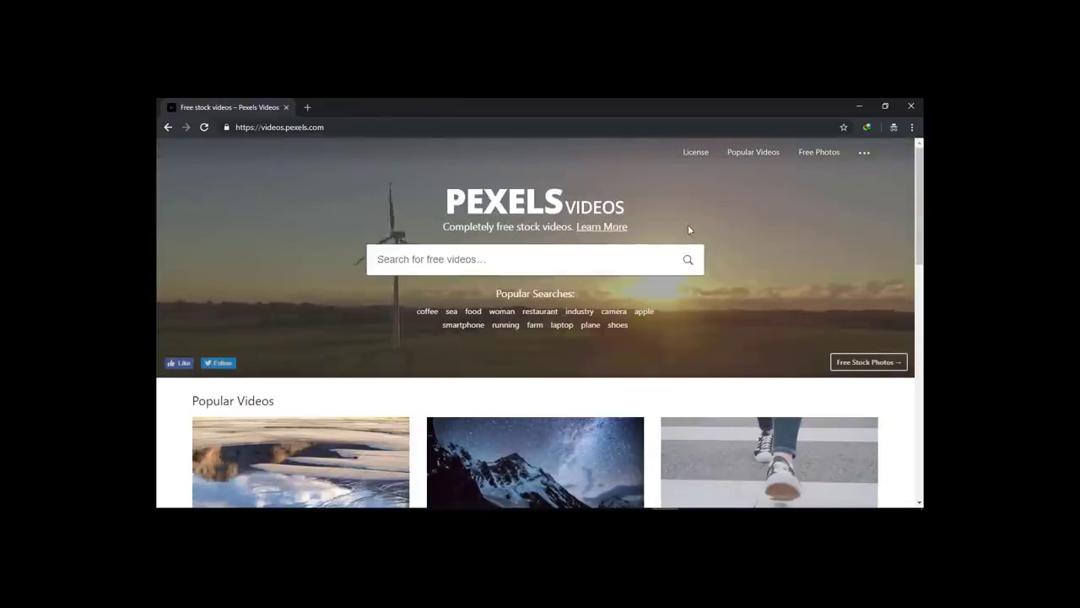
{"action": "left_click", "coordinate": [638, 259]}
{"action": "scroll", "coordinate": [638, 262], "scroll_direction": "down", "scroll_amount": 10}
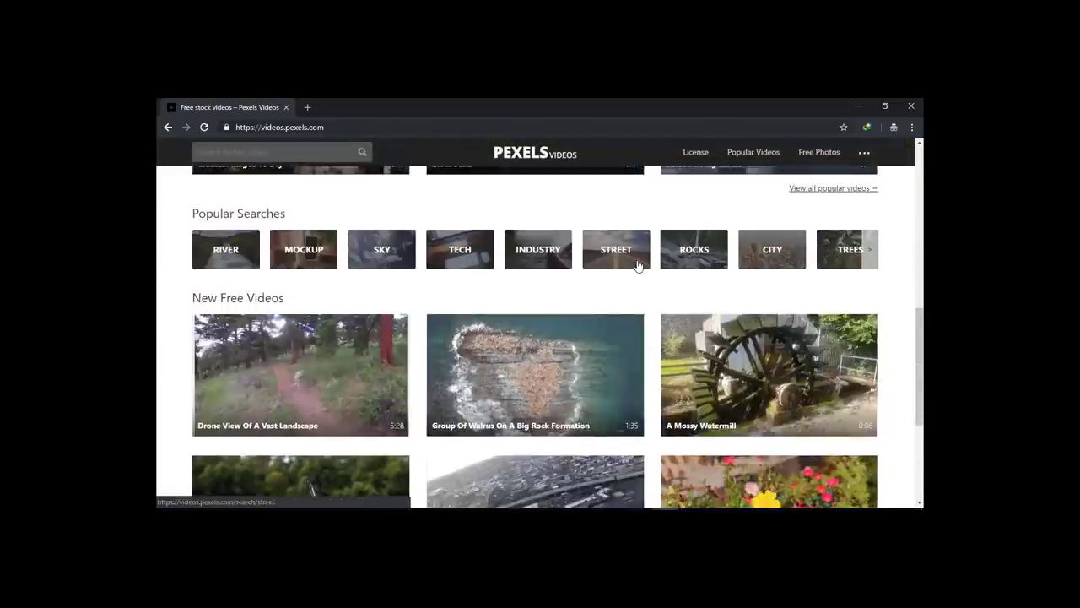
{"action": "scroll", "coordinate": [638, 266], "scroll_direction": "up", "scroll_amount": 3}
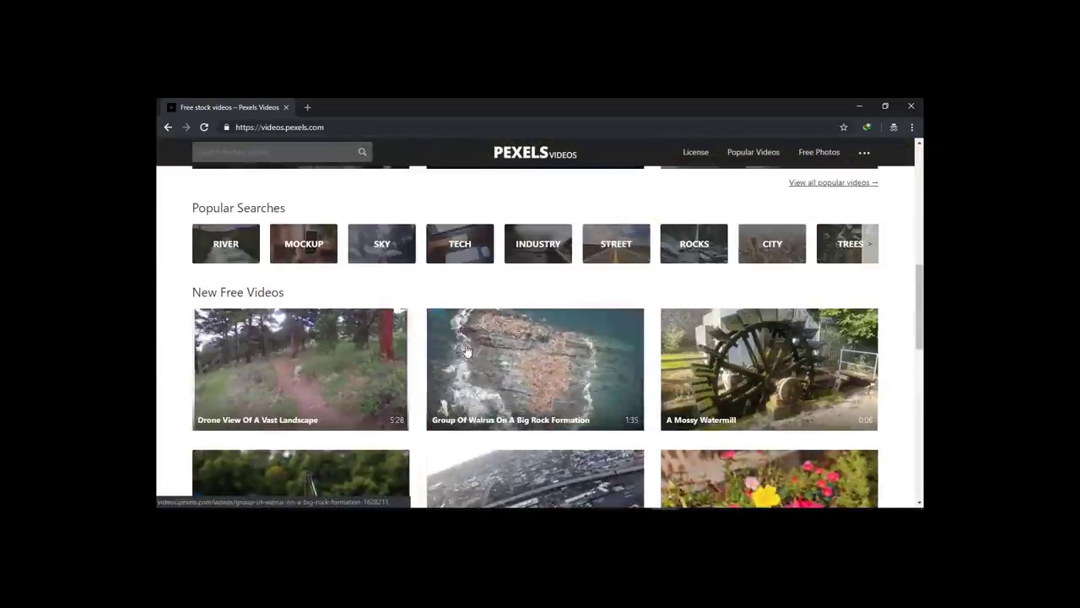
{"action": "scroll", "coordinate": [562, 289], "scroll_direction": "down", "scroll_amount": 1}
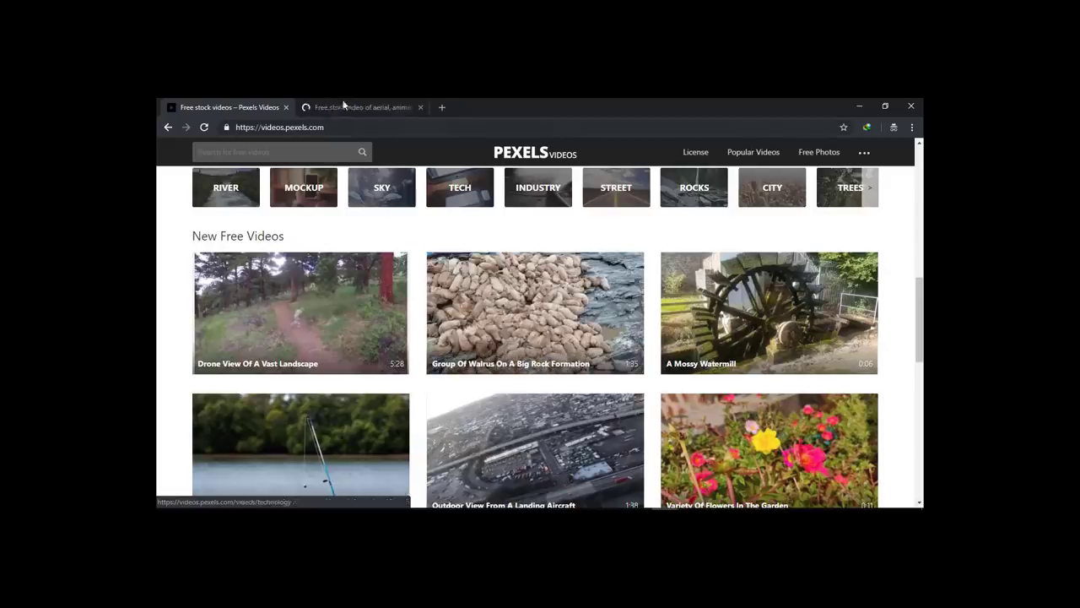
{"action": "left_click", "coordinate": [332, 108]}
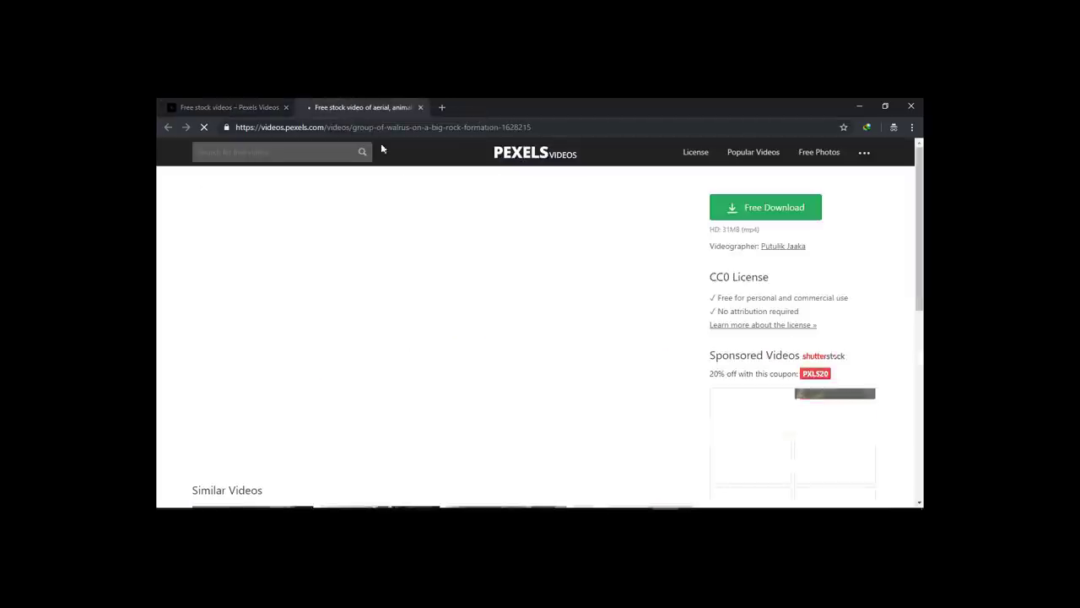
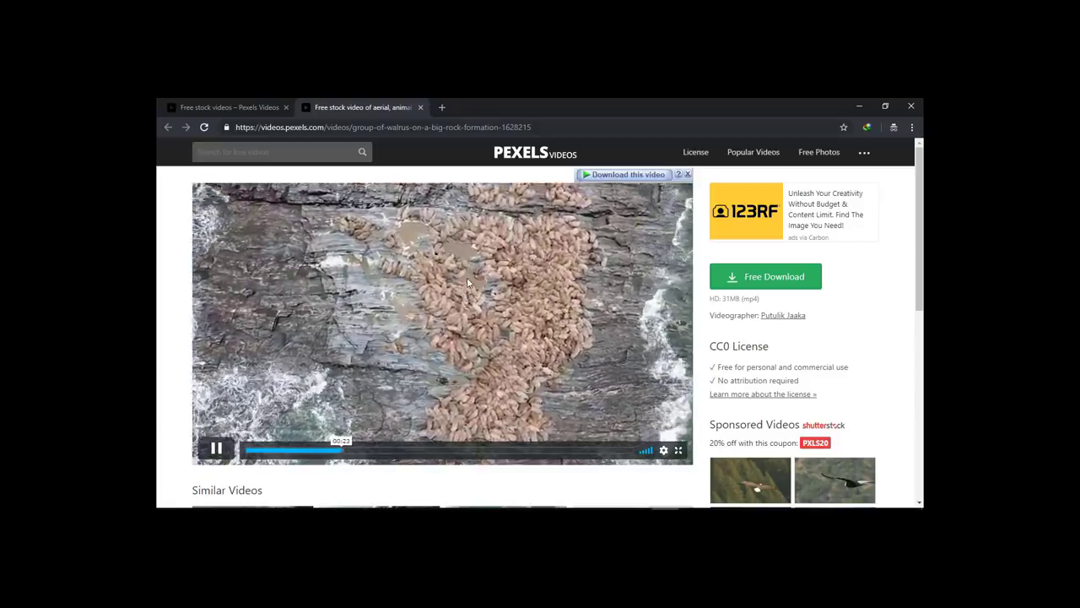
Skip ahead in the walrus video's preview, look over its license and similar videos, and open Waves Breaking Through The Rocks.
{"action": "left_click", "coordinate": [368, 452]}
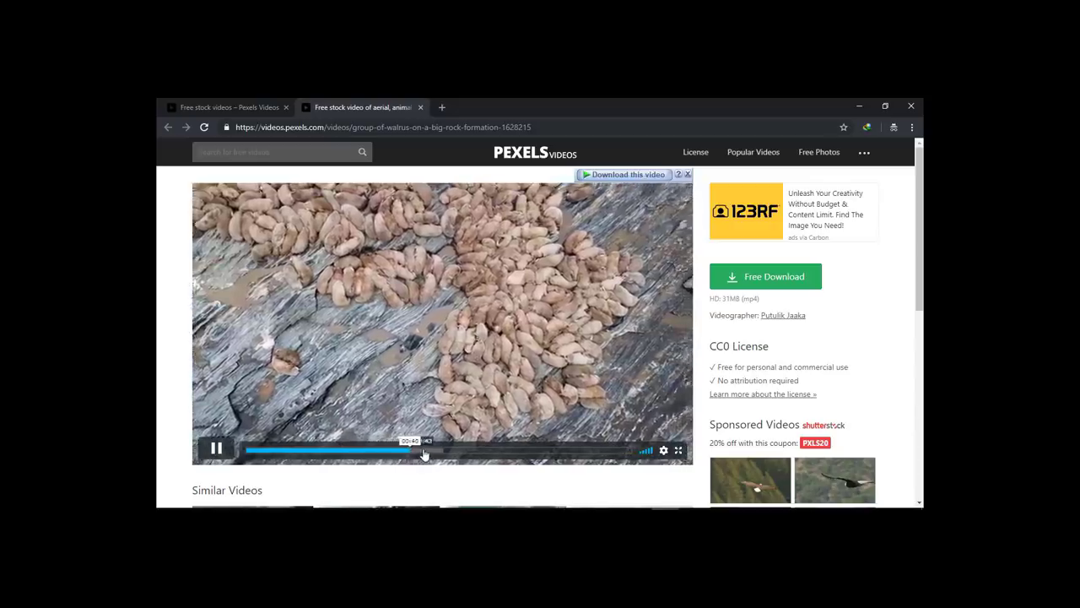
{"action": "left_click", "coordinate": [442, 453]}
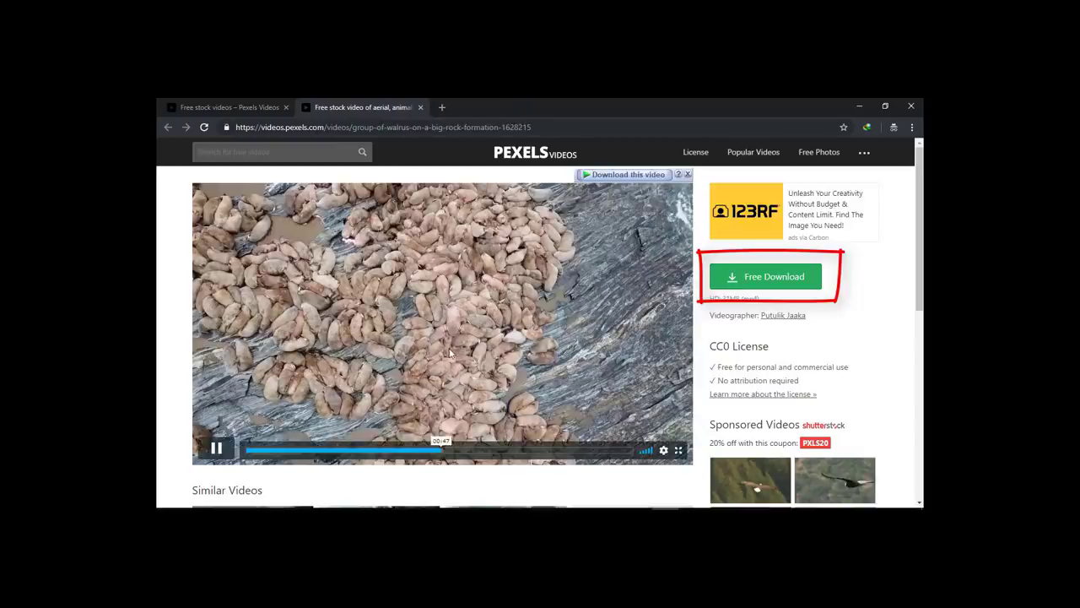
{"action": "scroll", "coordinate": [413, 337], "scroll_direction": "down", "scroll_amount": 1}
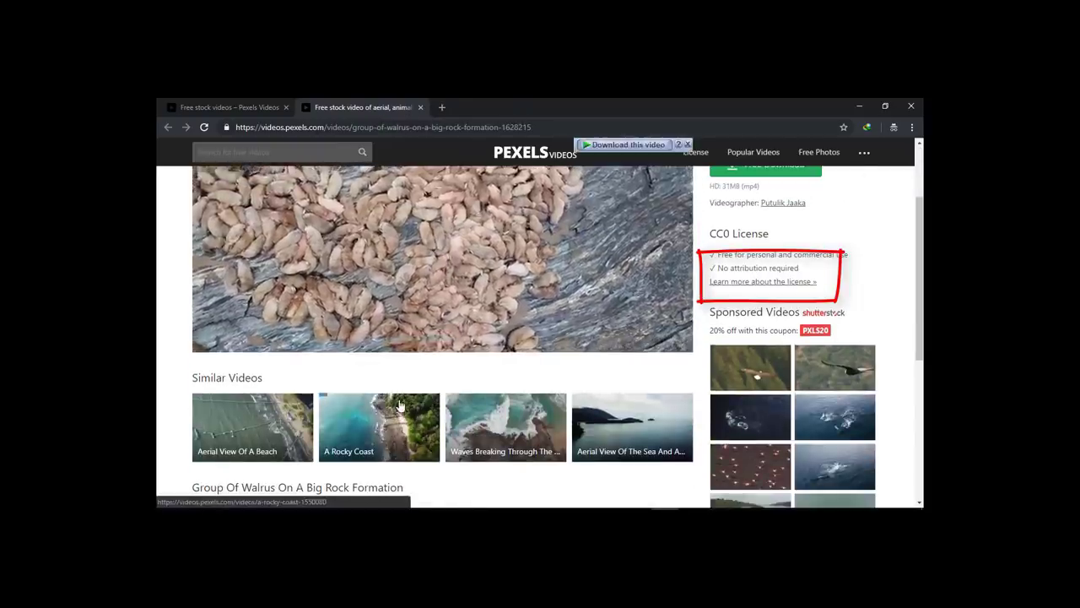
{"action": "scroll", "coordinate": [388, 422], "scroll_direction": "down", "scroll_amount": 1}
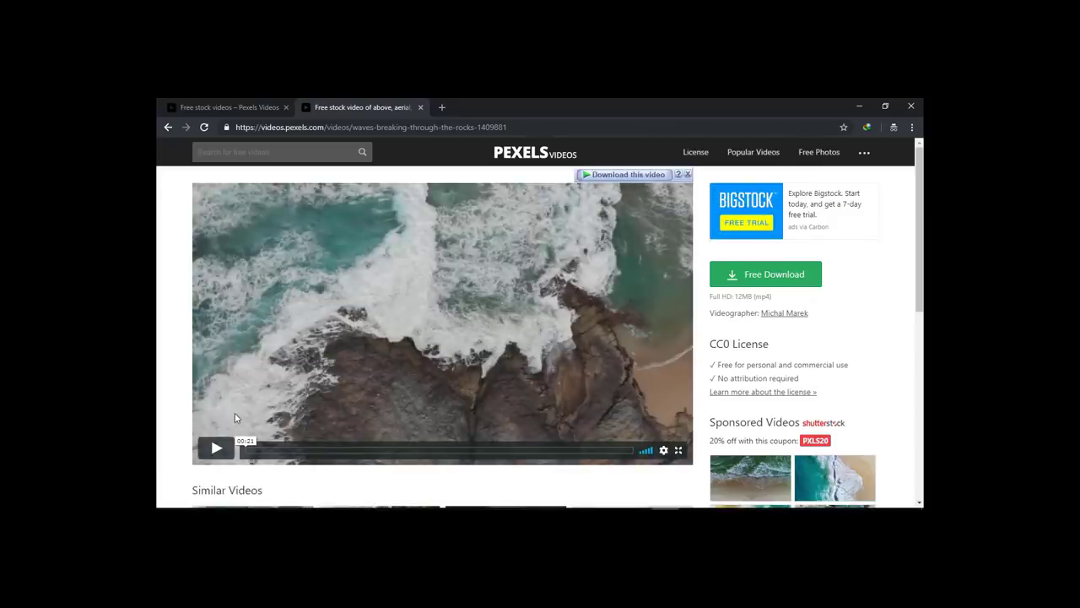
Play the waves video, skip to about 00:10, and look over its similar videos and details.
{"action": "left_click", "coordinate": [203, 455]}
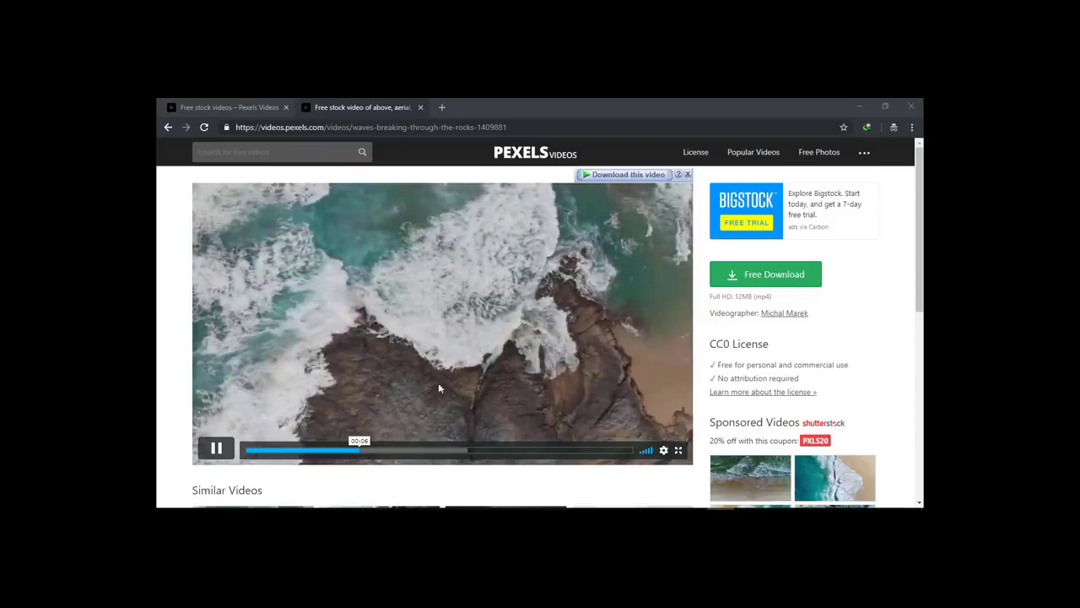
{"action": "left_click", "coordinate": [430, 449]}
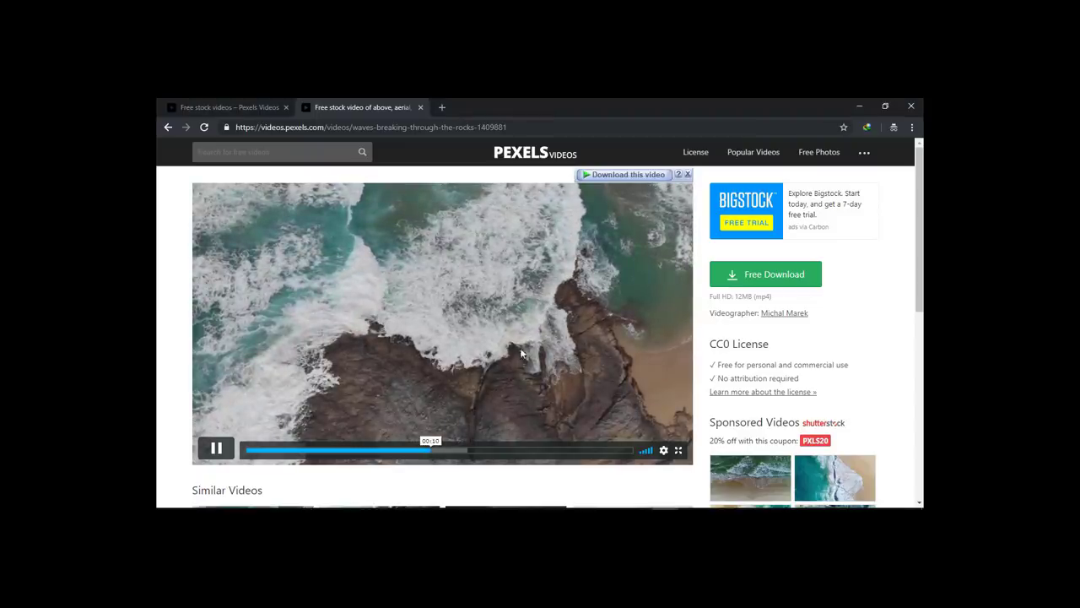
{"action": "scroll", "coordinate": [488, 355], "scroll_direction": "down", "scroll_amount": 3}
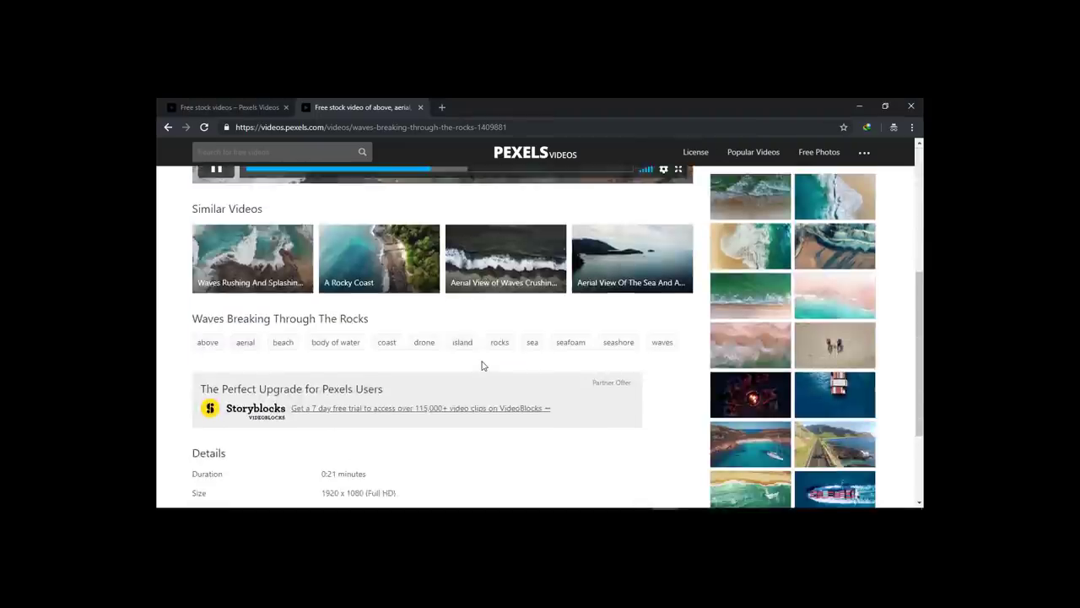
{"action": "scroll", "coordinate": [485, 357], "scroll_direction": "up", "scroll_amount": 2}
{"action": "scroll", "coordinate": [483, 363], "scroll_direction": "down", "scroll_amount": 1}
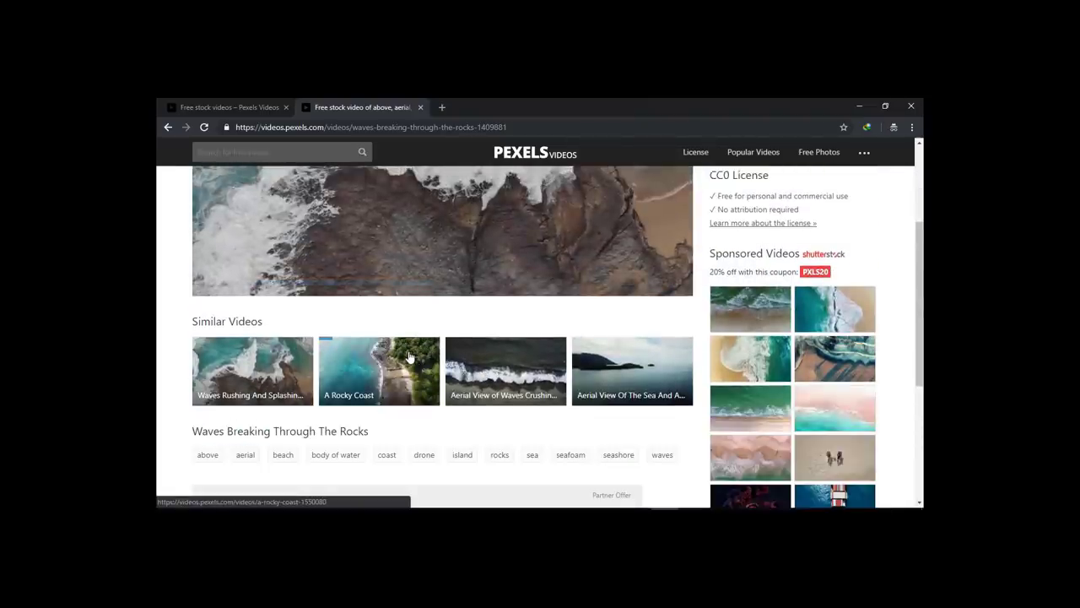
Open the similar video A Rocky Coast and look over its tags and technical details.
{"action": "left_click", "coordinate": [411, 361]}
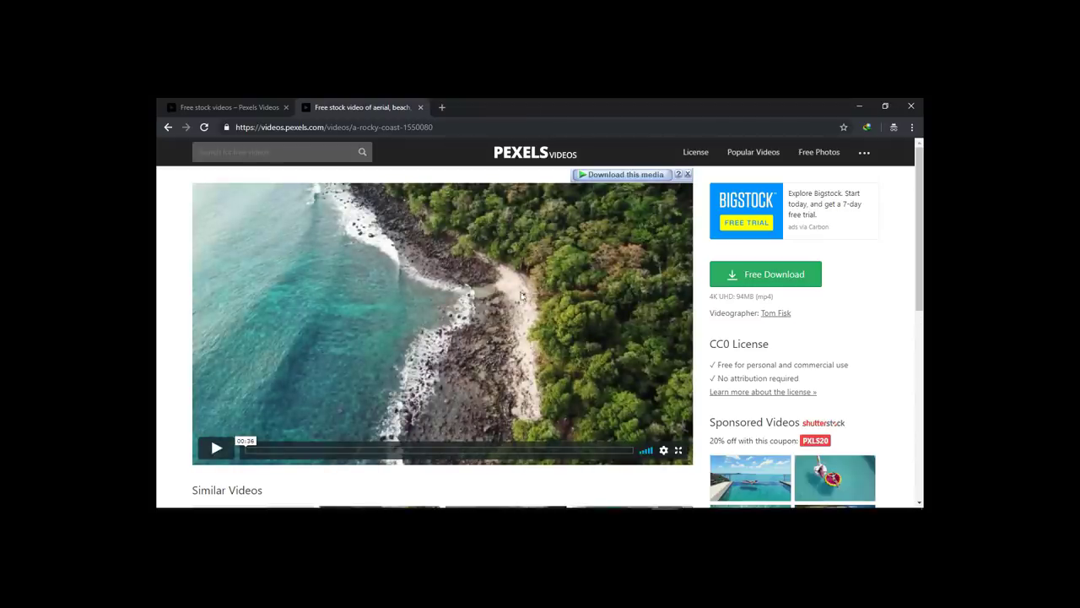
{"action": "scroll", "coordinate": [466, 346], "scroll_direction": "down", "scroll_amount": 3}
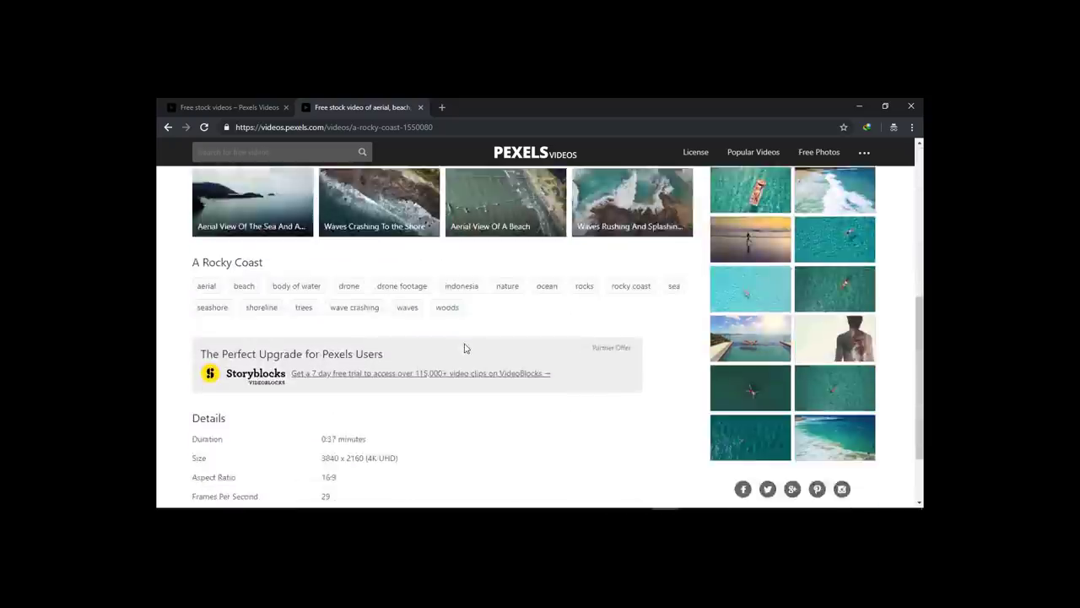
{"action": "scroll", "coordinate": [466, 346], "scroll_direction": "up", "scroll_amount": 3}
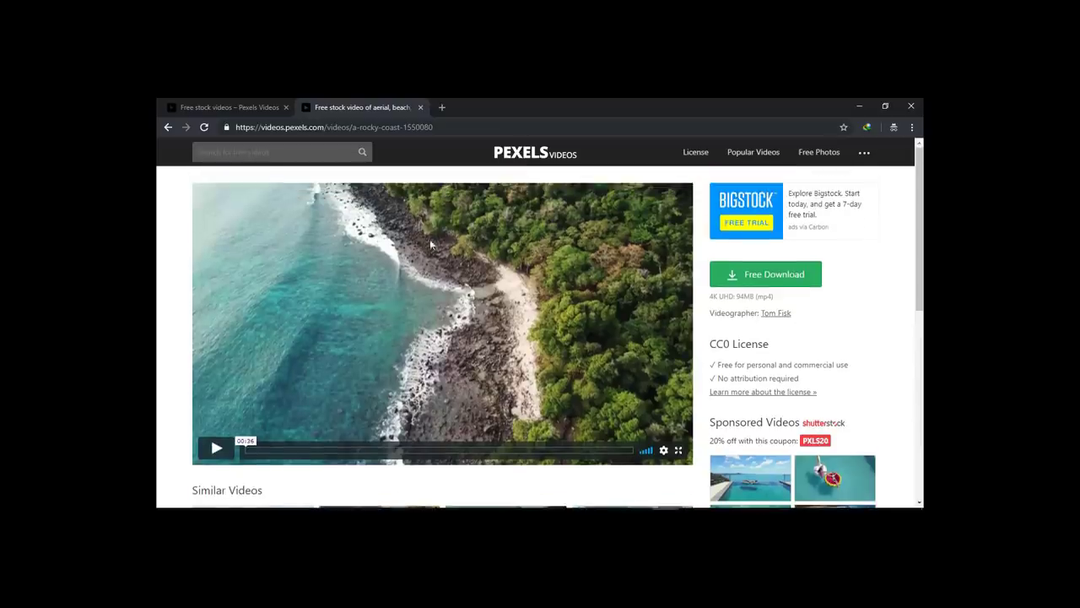
Return to the Pexels Videos home page, open the Free Photos site, and close the extra videos tab.
{"action": "left_click", "coordinate": [523, 162]}
{"action": "scroll", "coordinate": [534, 324], "scroll_direction": "down", "scroll_amount": 10}
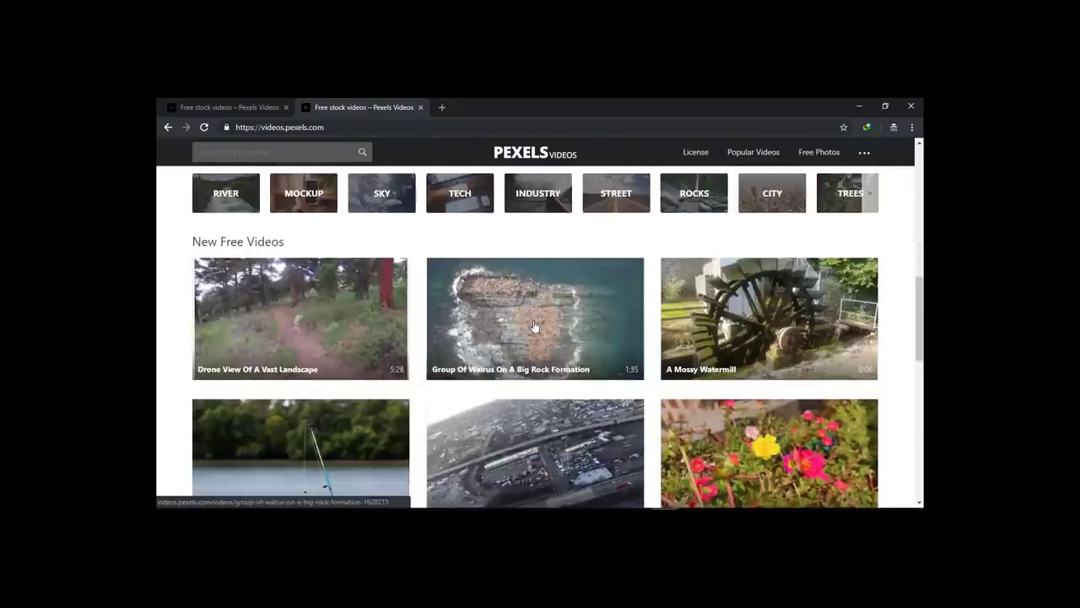
{"action": "scroll", "coordinate": [533, 326], "scroll_direction": "up", "scroll_amount": 10}
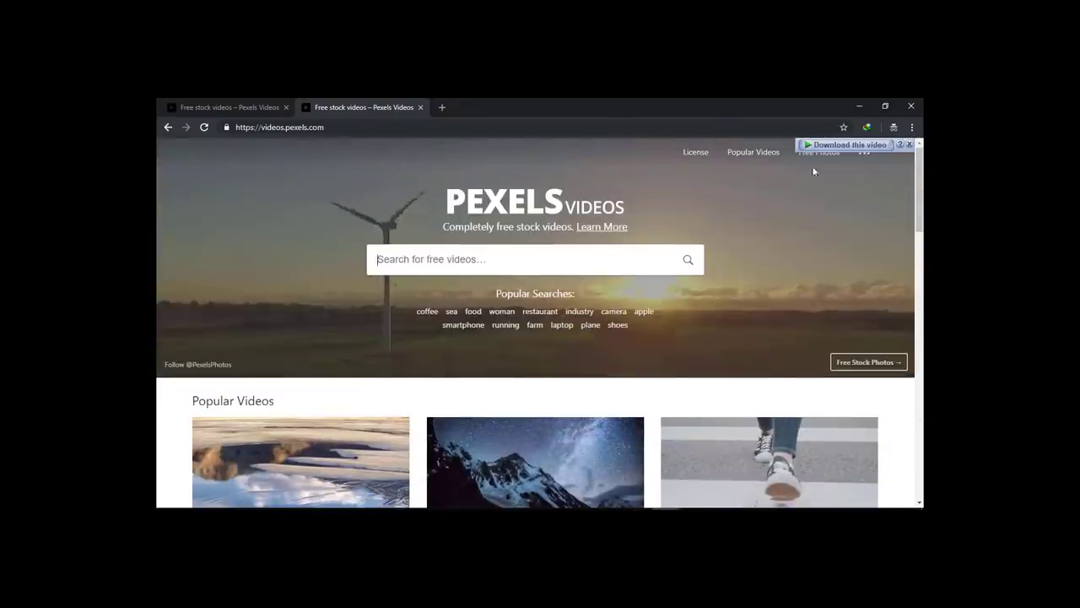
{"action": "left_click", "coordinate": [819, 151]}
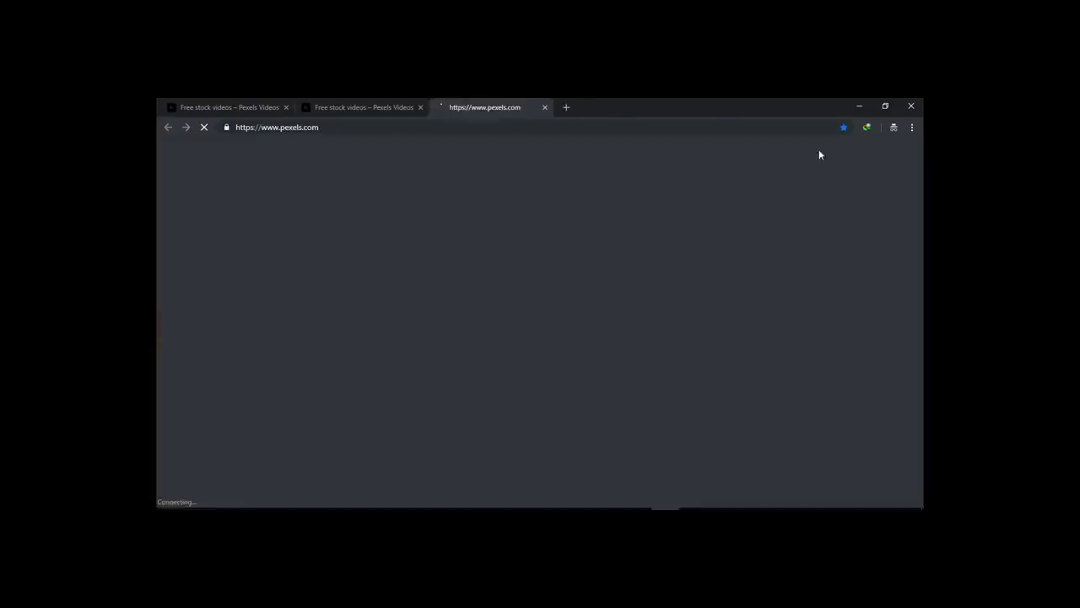
{"action": "middle_click", "coordinate": [371, 103]}
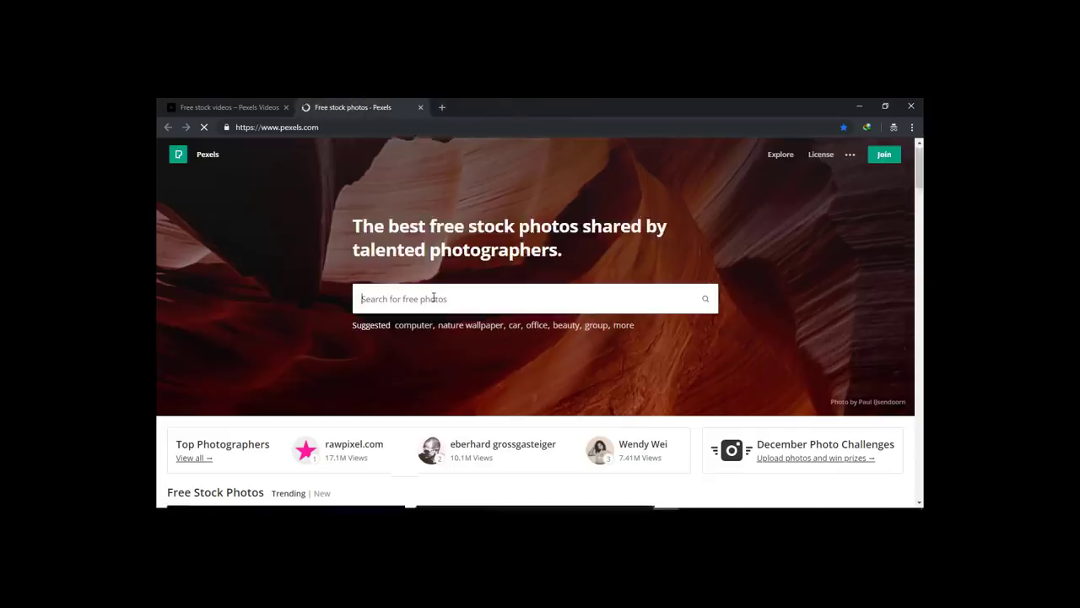
Open the black-and-white photo of a fern leaf painted on a back and examine its license and similar photos.
{"action": "scroll", "coordinate": [456, 295], "scroll_direction": "down", "scroll_amount": 5}
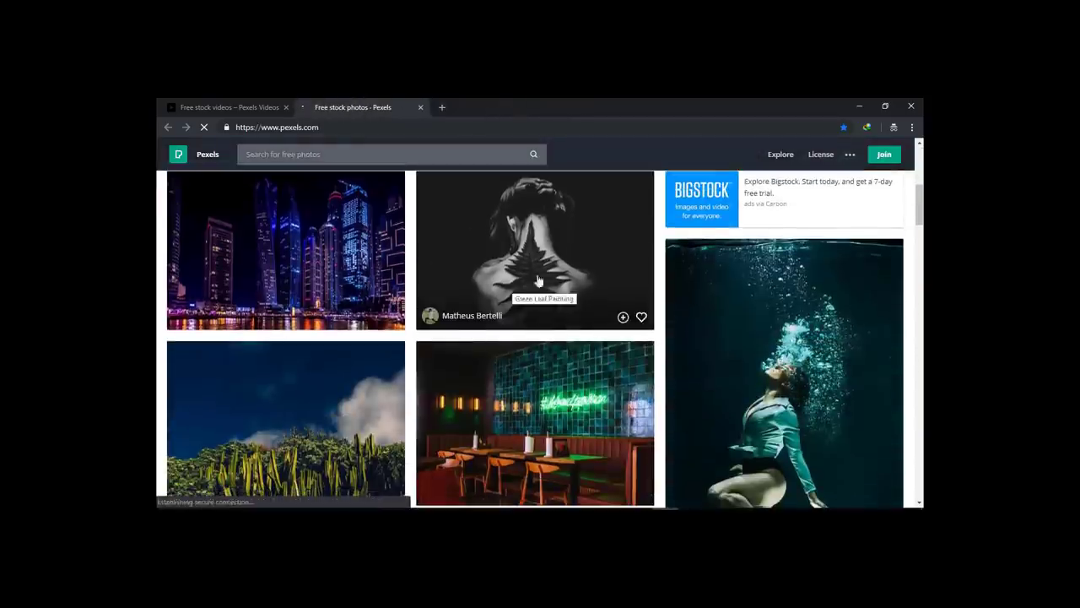
{"action": "scroll", "coordinate": [540, 356], "scroll_direction": "down", "scroll_amount": 3}
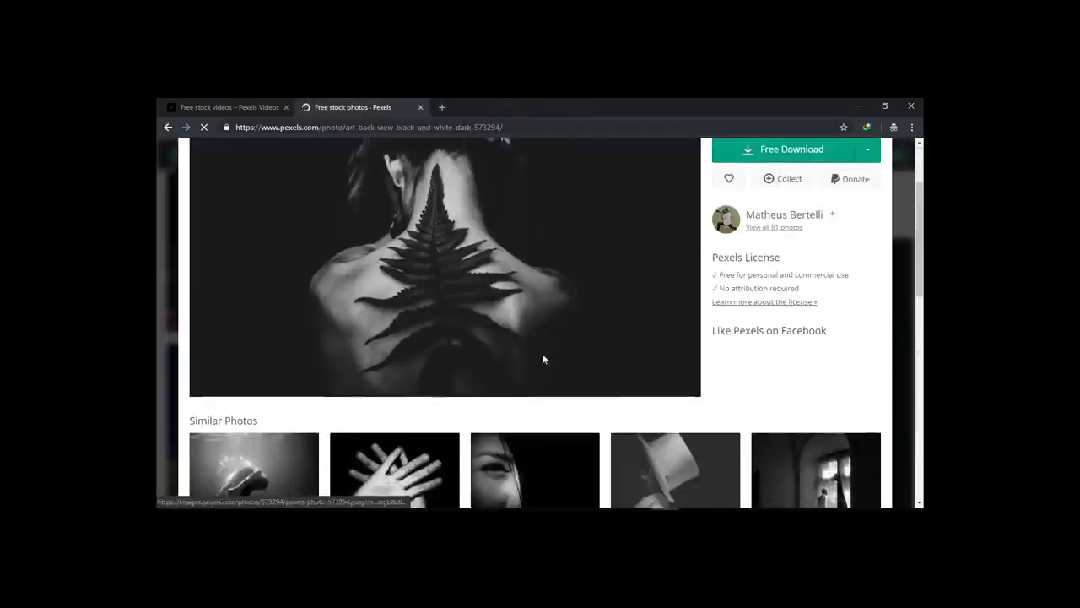
{"action": "scroll", "coordinate": [543, 346], "scroll_direction": "up", "scroll_amount": 3}
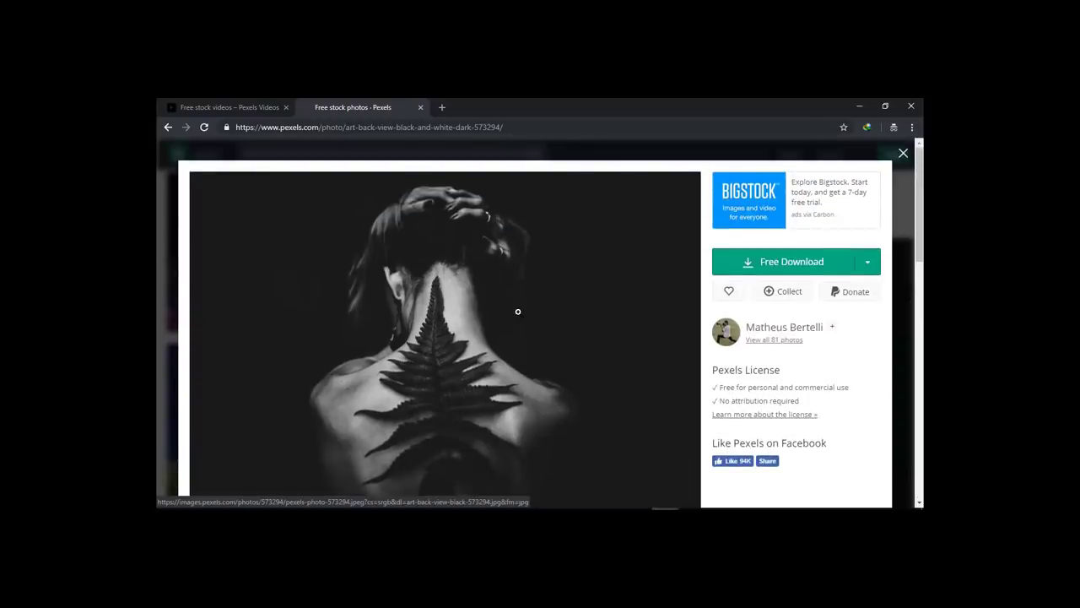
{"action": "scroll", "coordinate": [519, 309], "scroll_direction": "down", "scroll_amount": 3}
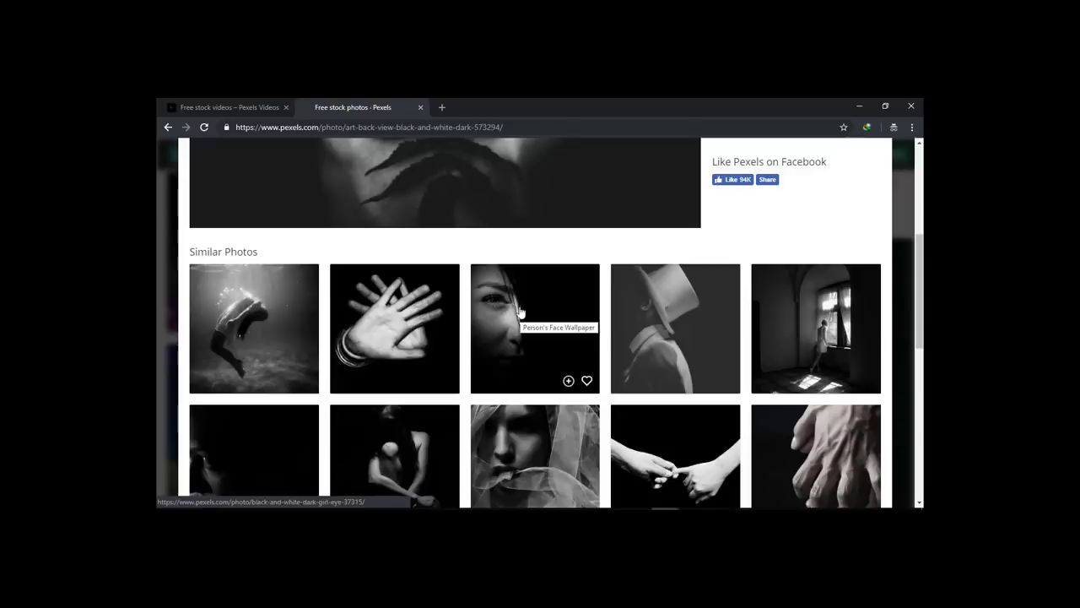
Open the similar black-and-white underwater photo and examine its license and download option.
{"action": "left_click", "coordinate": [268, 316]}
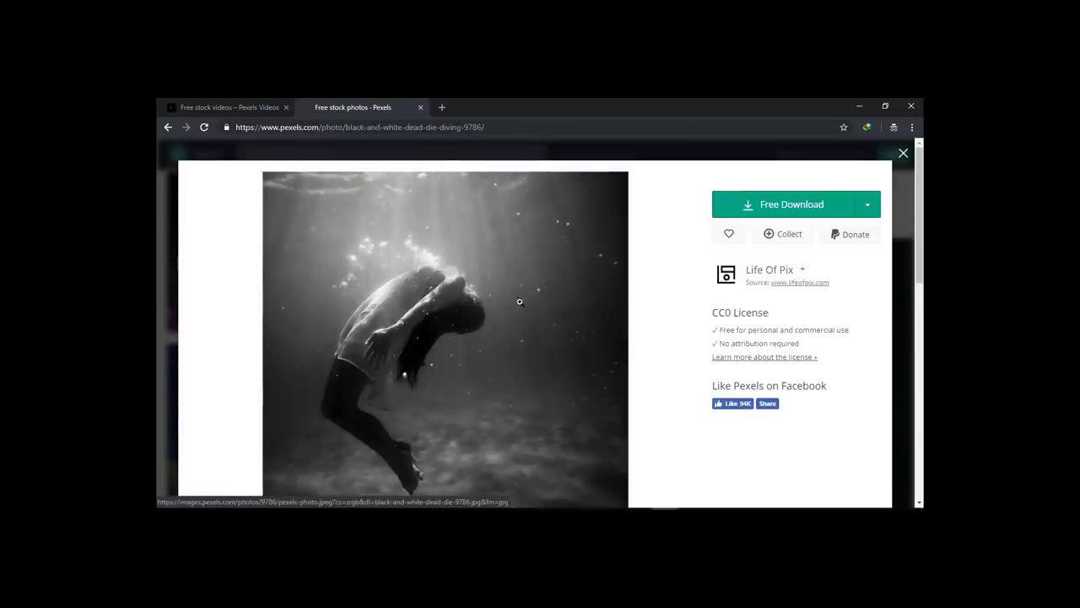
{"action": "scroll", "coordinate": [639, 321], "scroll_direction": "down", "scroll_amount": 2}
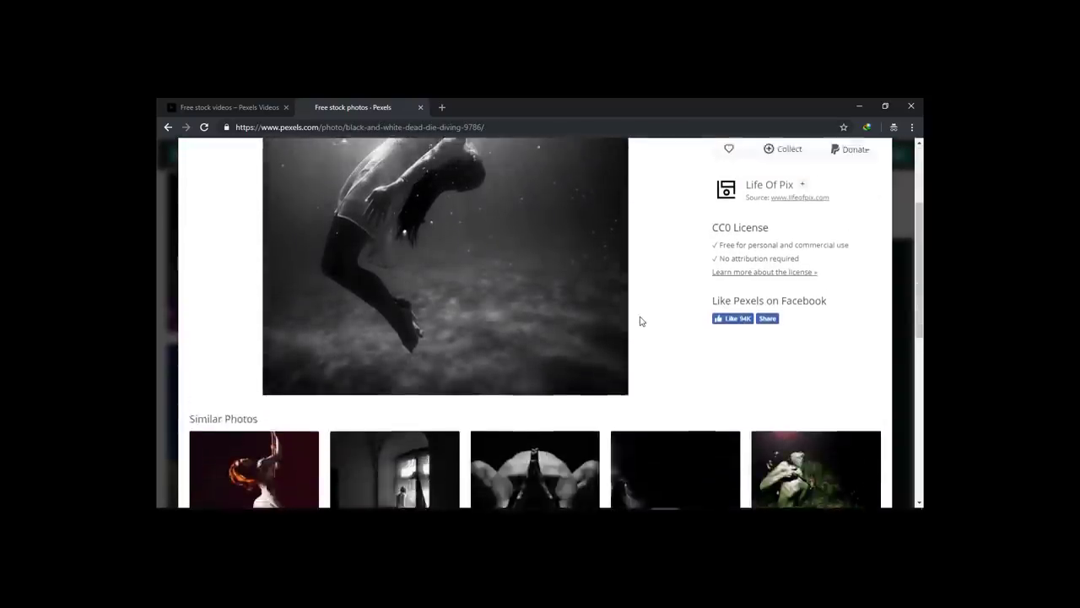
{"action": "scroll", "coordinate": [522, 321], "scroll_direction": "up", "scroll_amount": 1}
{"action": "scroll", "coordinate": [496, 309], "scroll_direction": "up", "scroll_amount": 1}
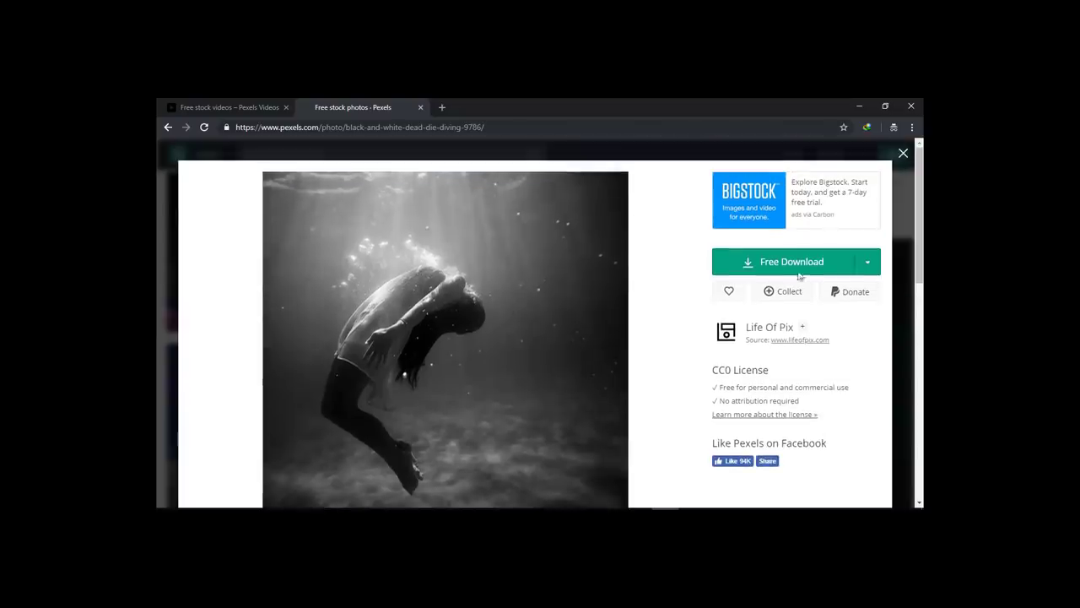
Close the underwater photo, browse the trending photos, and open the portrait of a woman with tribal face paint to examine it.
{"action": "left_click", "coordinate": [904, 155]}
{"action": "scroll", "coordinate": [559, 316], "scroll_direction": "down", "scroll_amount": 5}
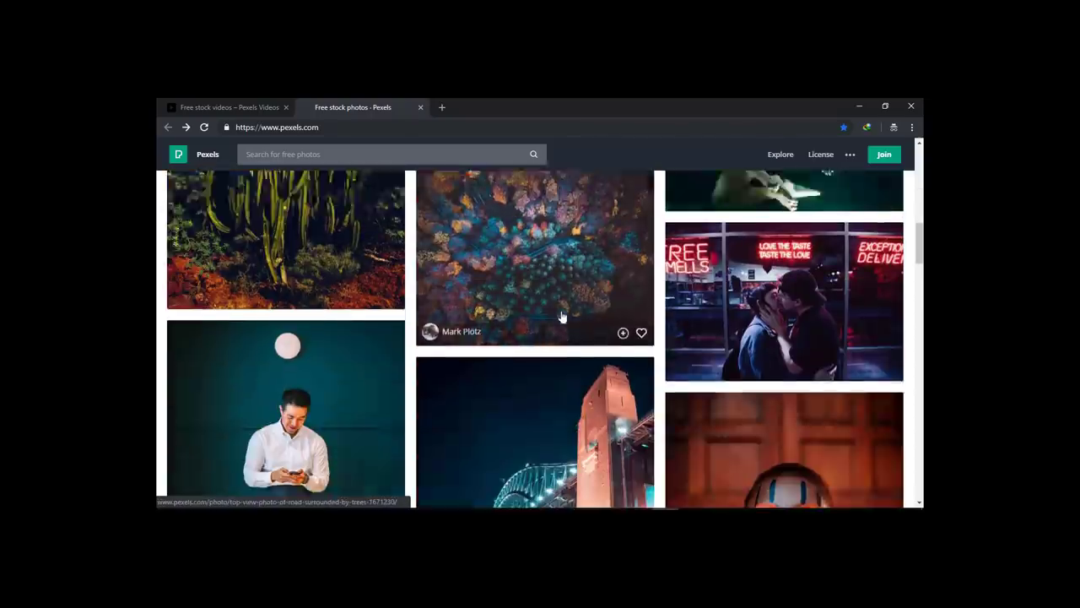
{"action": "scroll", "coordinate": [562, 312], "scroll_direction": "down", "scroll_amount": 2}
{"action": "scroll", "coordinate": [564, 314], "scroll_direction": "down", "scroll_amount": 3}
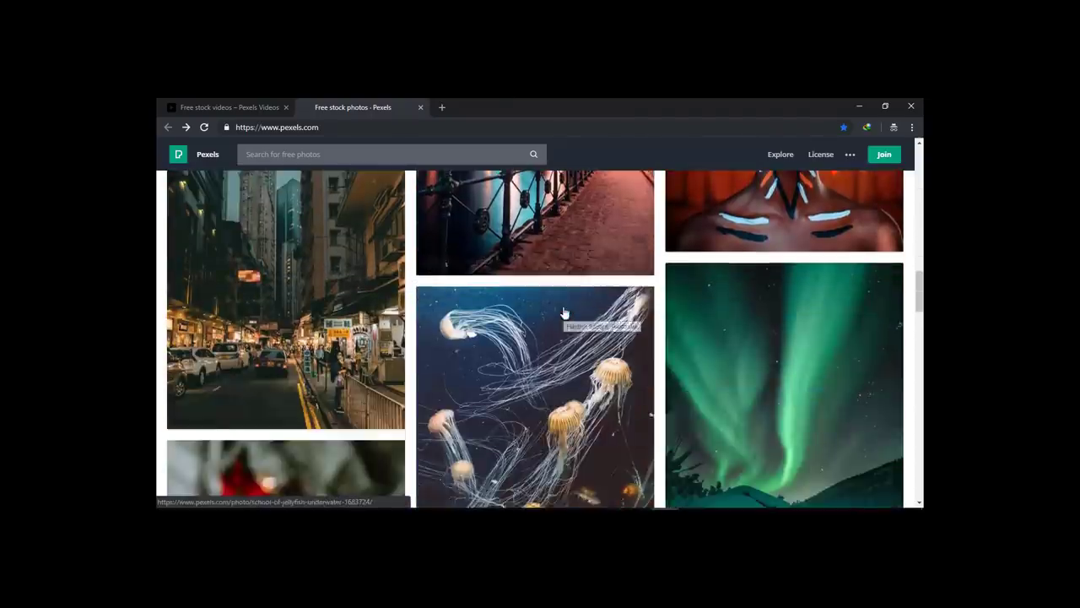
{"action": "scroll", "coordinate": [563, 314], "scroll_direction": "up", "scroll_amount": 3}
{"action": "left_click", "coordinate": [757, 299]}
{"action": "scroll", "coordinate": [555, 313], "scroll_direction": "down", "scroll_amount": 3}
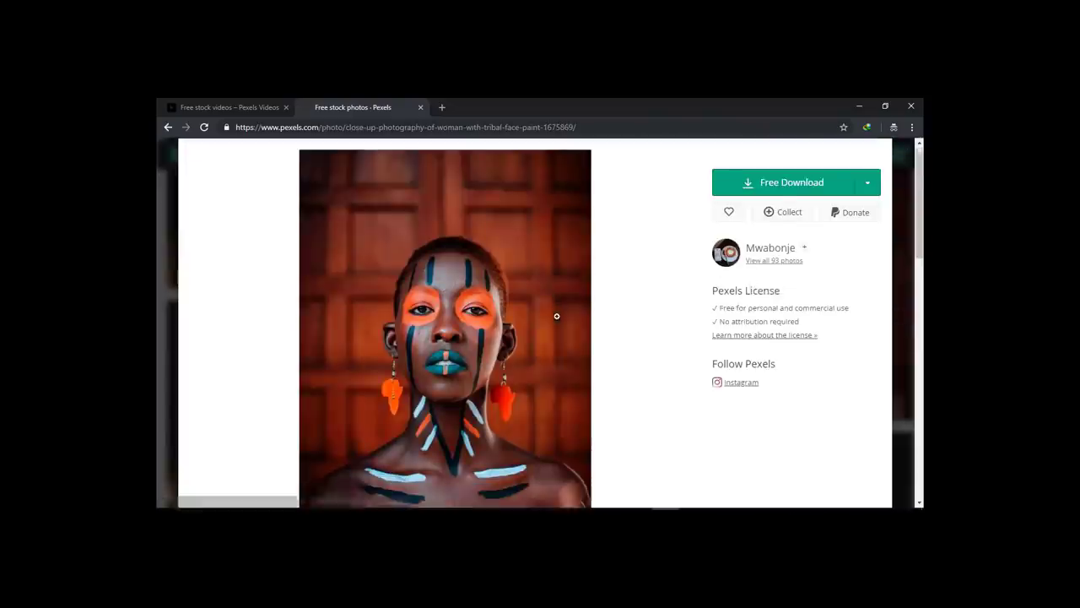
{"action": "scroll", "coordinate": [564, 312], "scroll_direction": "up", "scroll_amount": 1}
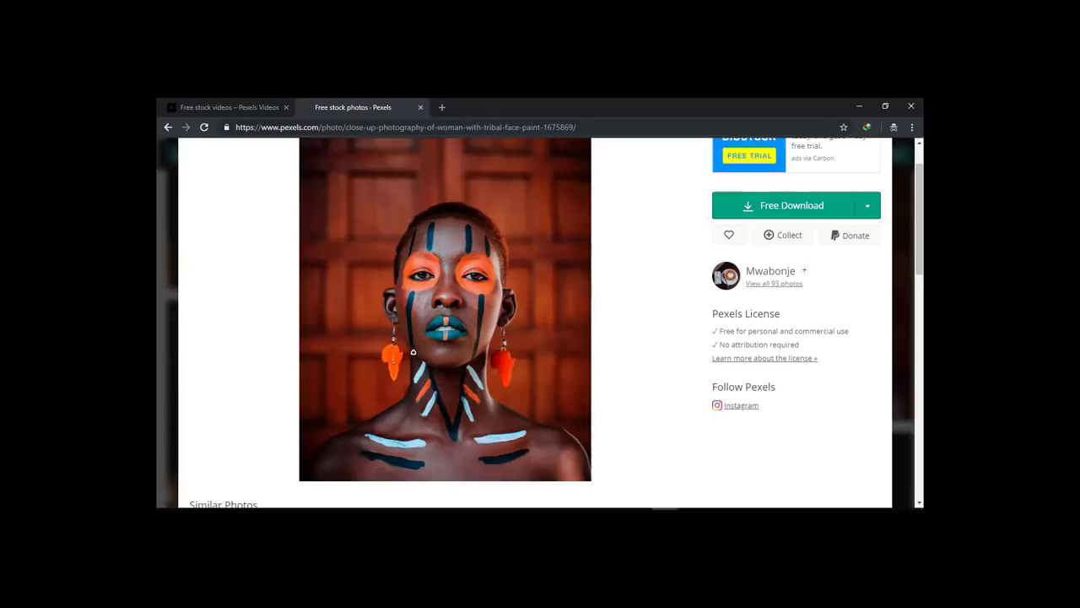
Close the face paint portrait and look through more of the trending free photos.
{"action": "left_click", "coordinate": [907, 314]}
{"action": "scroll", "coordinate": [569, 398], "scroll_direction": "down", "scroll_amount": 5}
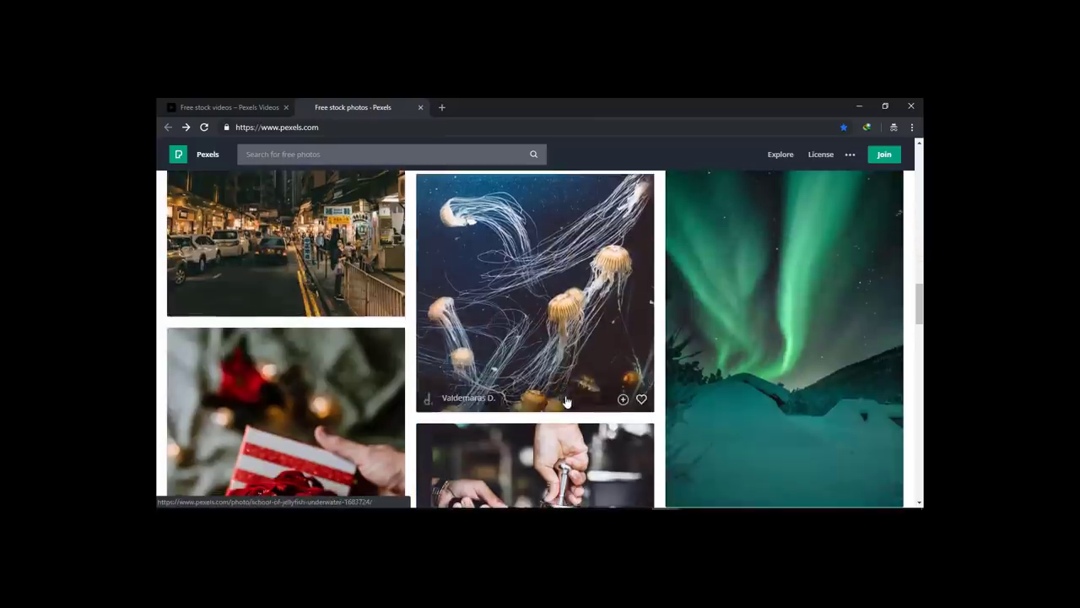
{"action": "scroll", "coordinate": [569, 399], "scroll_direction": "down", "scroll_amount": 10}
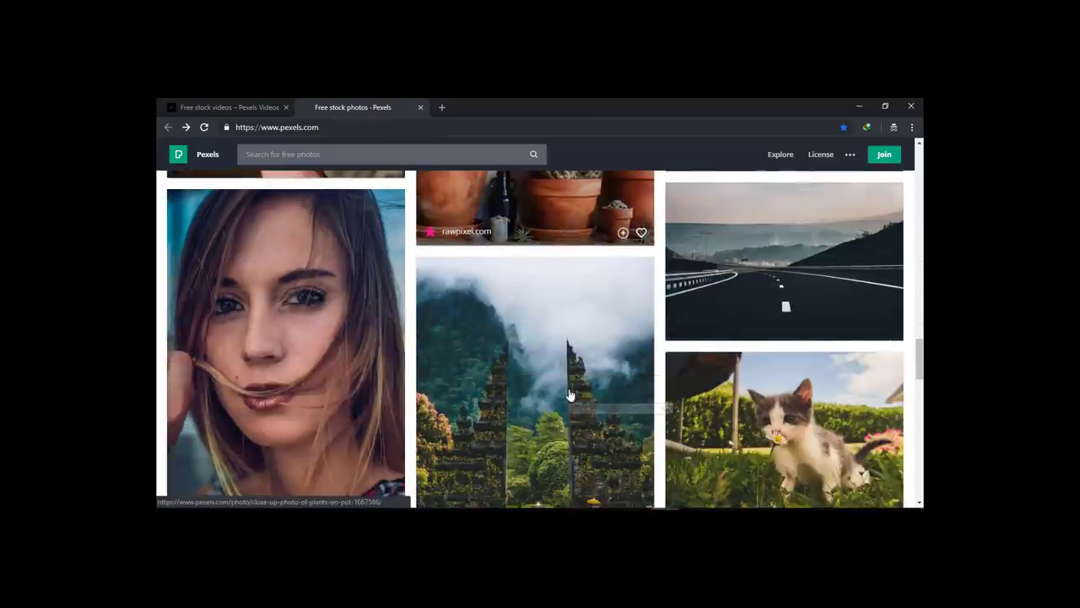
Browse further down the free stock photos on Pexels, looking over the city, mountain, lake, palm tree and beach pictures.
{"action": "scroll", "coordinate": [569, 394], "scroll_direction": "down", "scroll_amount": 10}
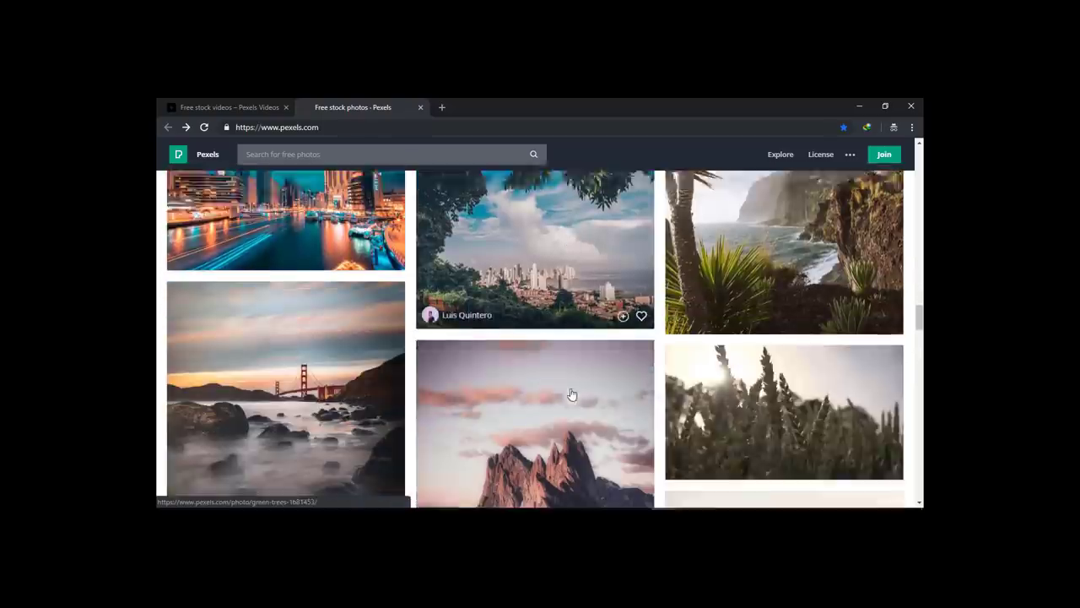
{"action": "scroll", "coordinate": [571, 393], "scroll_direction": "up", "scroll_amount": 3}
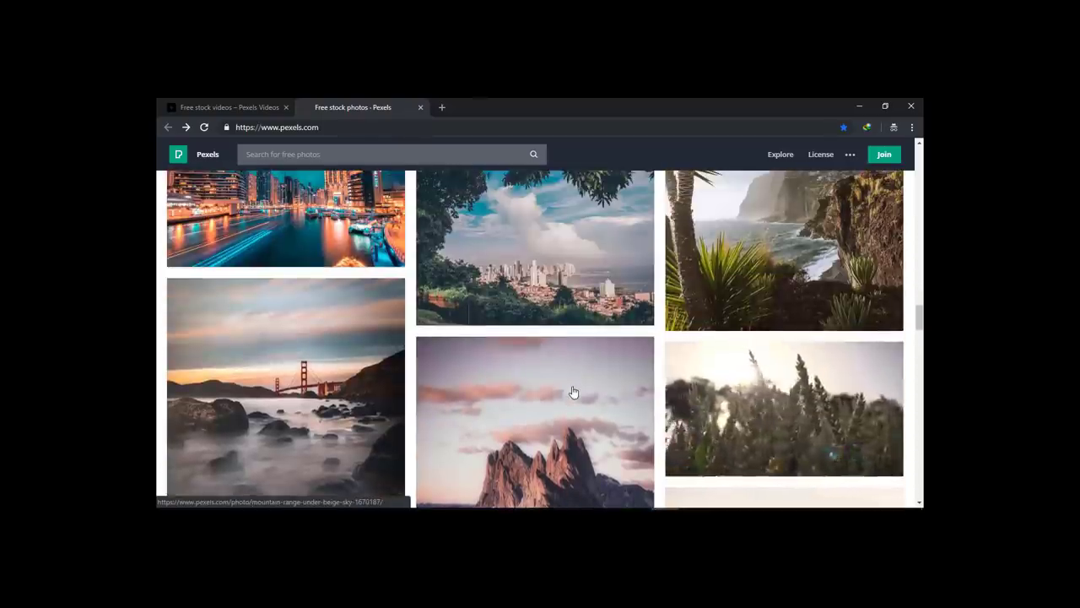
{"action": "scroll", "coordinate": [571, 392], "scroll_direction": "down", "scroll_amount": 3}
{"action": "scroll", "coordinate": [573, 390], "scroll_direction": "down", "scroll_amount": 3}
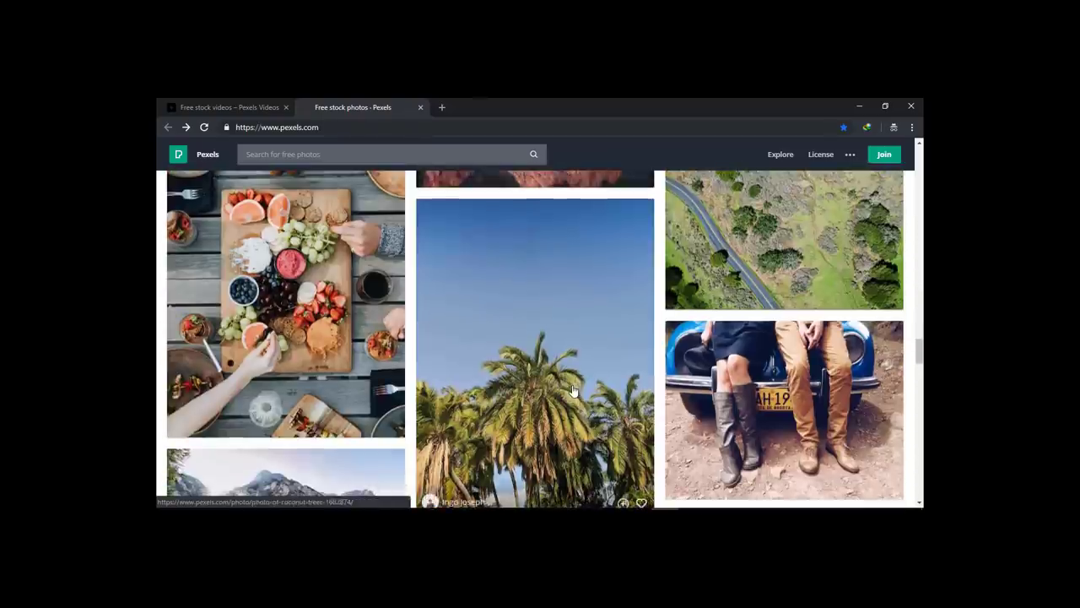
{"action": "scroll", "coordinate": [572, 380], "scroll_direction": "down", "scroll_amount": 2}
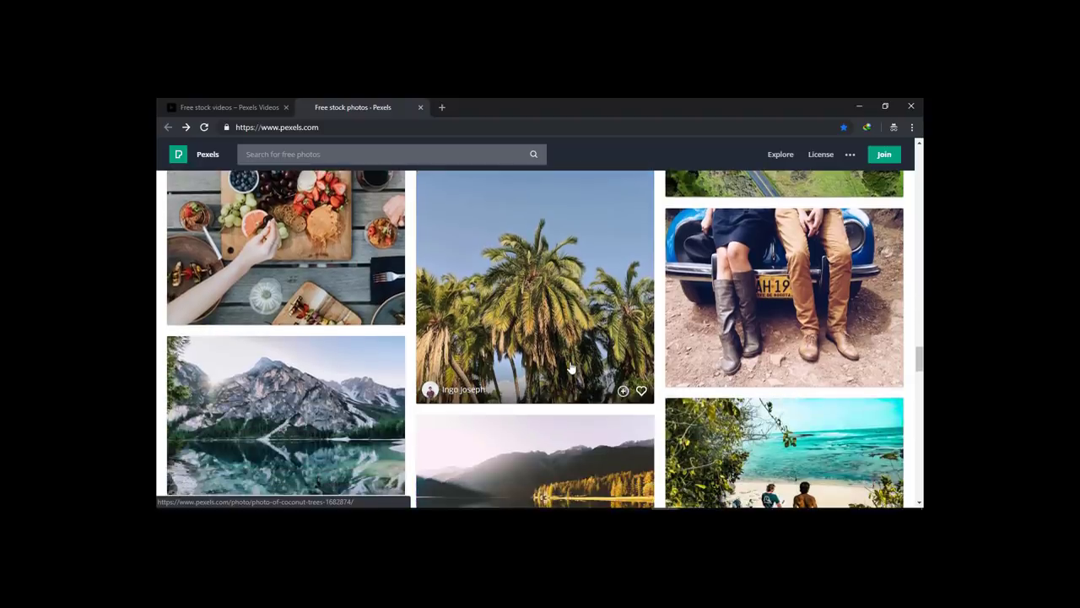
{"action": "scroll", "coordinate": [571, 365], "scroll_direction": "down", "scroll_amount": 2}
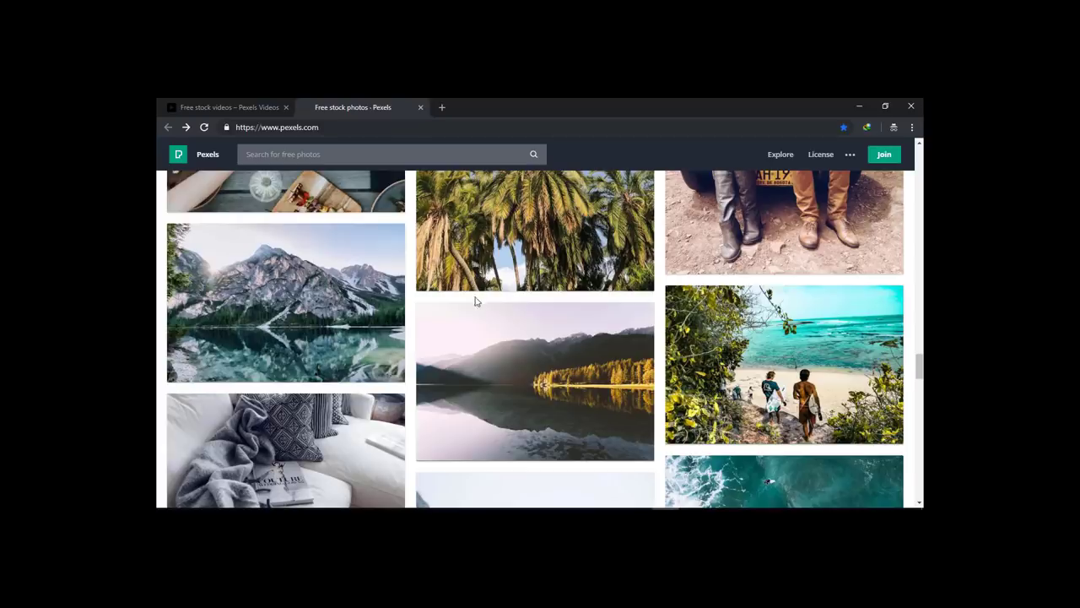
{"action": "mouse_move", "coordinate": [556, 385]}
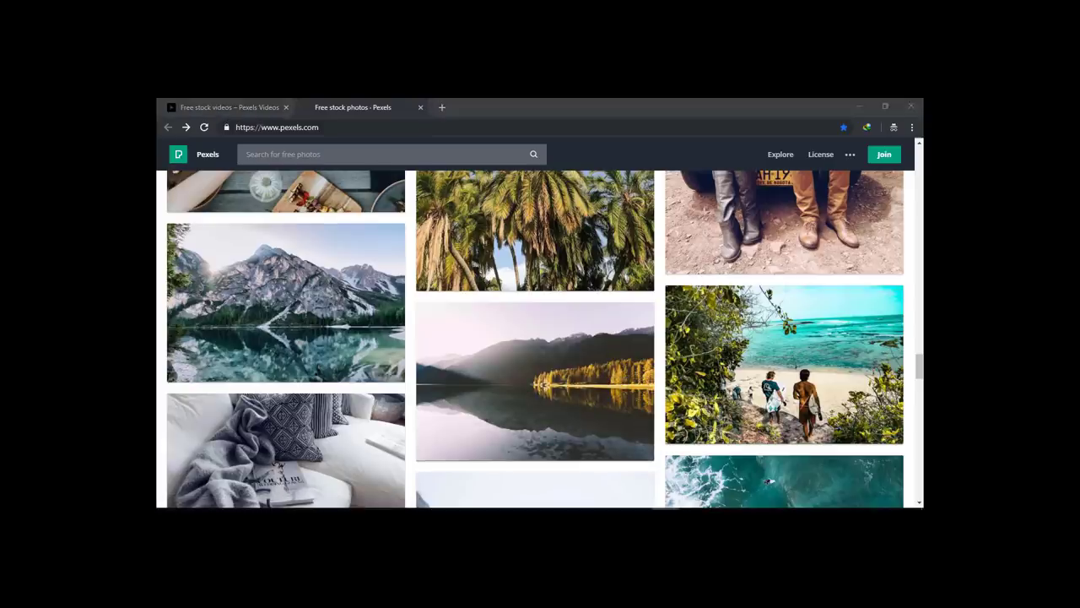
Open the Videezy stock footage website, videezy.com, in a new browser tab.
{"action": "left_click", "coordinate": [441, 112]}
{"action": "type", "text": "videezy"}
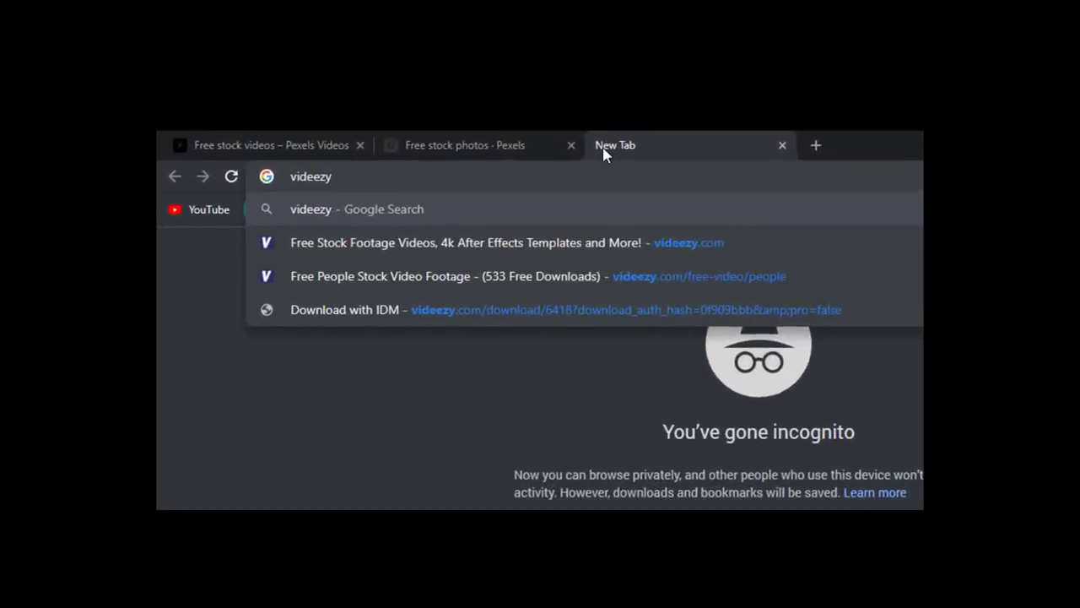
{"action": "key", "text": "ctrl+Return"}
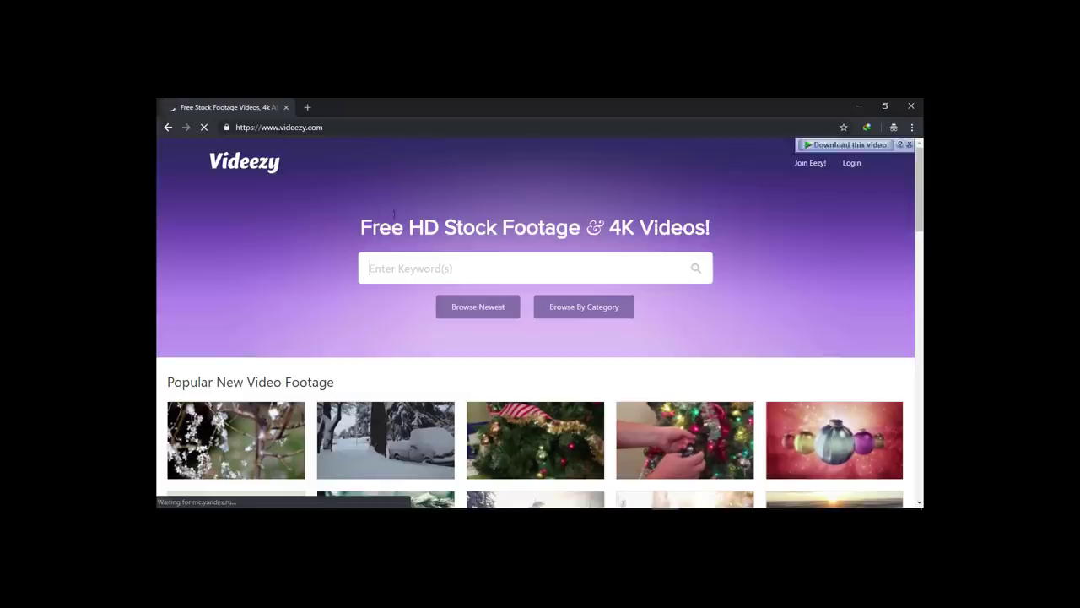
Look over the Videezy home page, examining its keyword search, browse options and the Popular New Video Footage section.
{"action": "scroll", "coordinate": [393, 211], "scroll_direction": "down", "scroll_amount": 2}
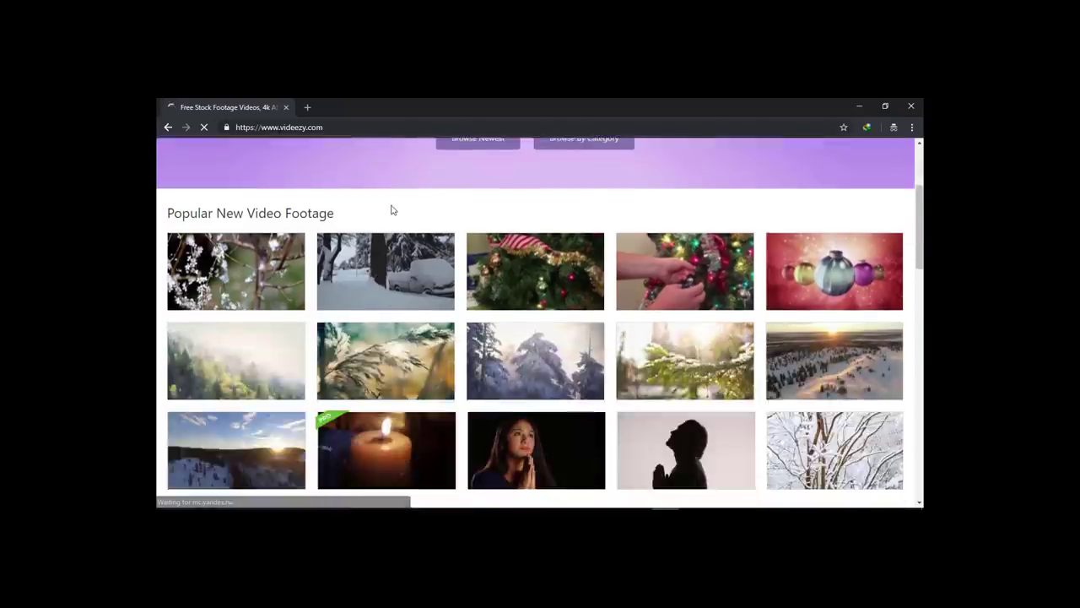
{"action": "scroll", "coordinate": [393, 208], "scroll_direction": "up", "scroll_amount": 2}
{"action": "scroll", "coordinate": [422, 243], "scroll_direction": "down", "scroll_amount": 1}
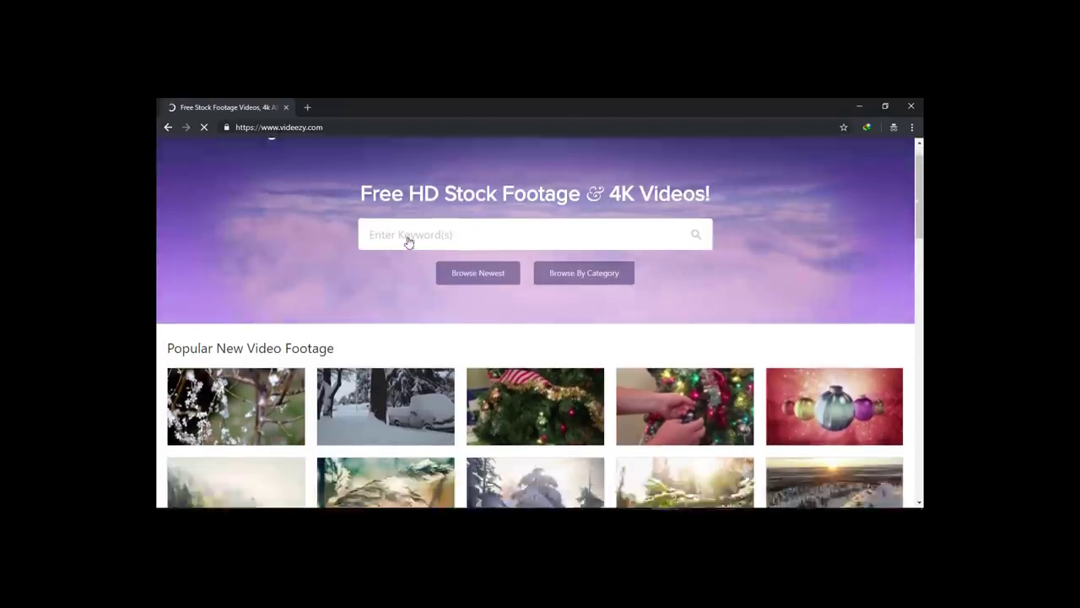
{"action": "scroll", "coordinate": [408, 239], "scroll_direction": "up", "scroll_amount": 1}
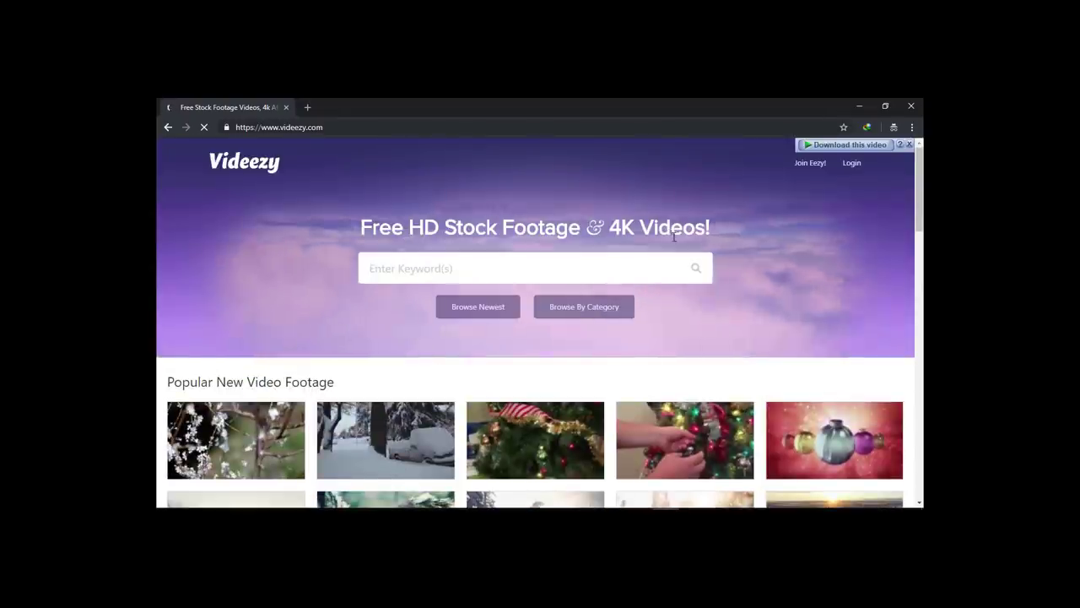
{"action": "scroll", "coordinate": [639, 253], "scroll_direction": "down", "scroll_amount": 5}
{"action": "scroll", "coordinate": [606, 263], "scroll_direction": "up", "scroll_amount": 5}
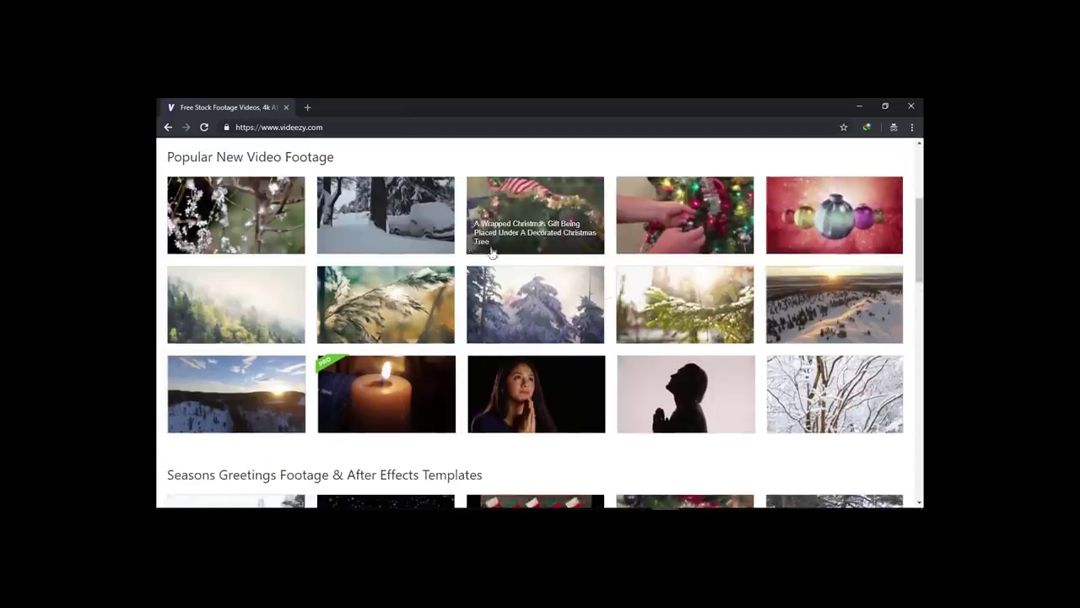
Search the Videezy stock footage library for "people".
{"action": "scroll", "coordinate": [562, 289], "scroll_direction": "down", "scroll_amount": 3}
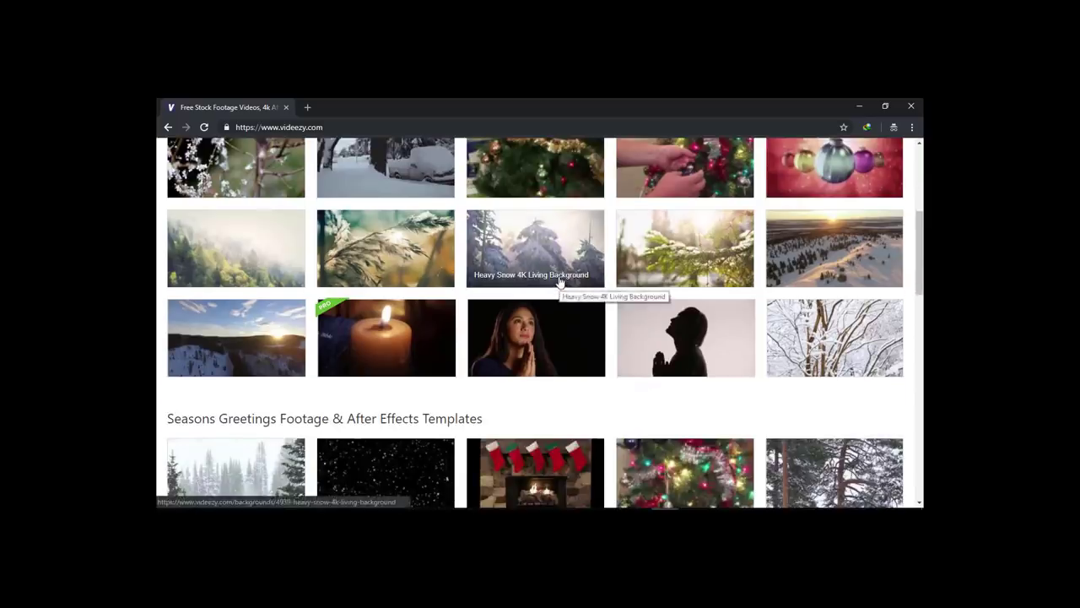
{"action": "scroll", "coordinate": [559, 281], "scroll_direction": "down", "scroll_amount": 2}
{"action": "scroll", "coordinate": [560, 277], "scroll_direction": "up", "scroll_amount": 5}
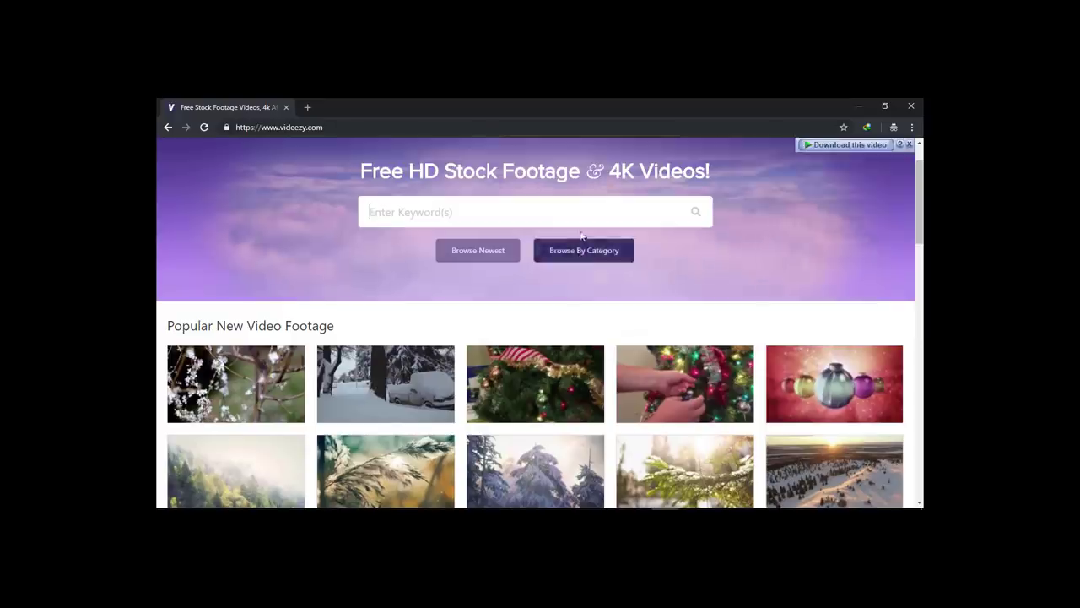
{"action": "left_click", "coordinate": [576, 219]}
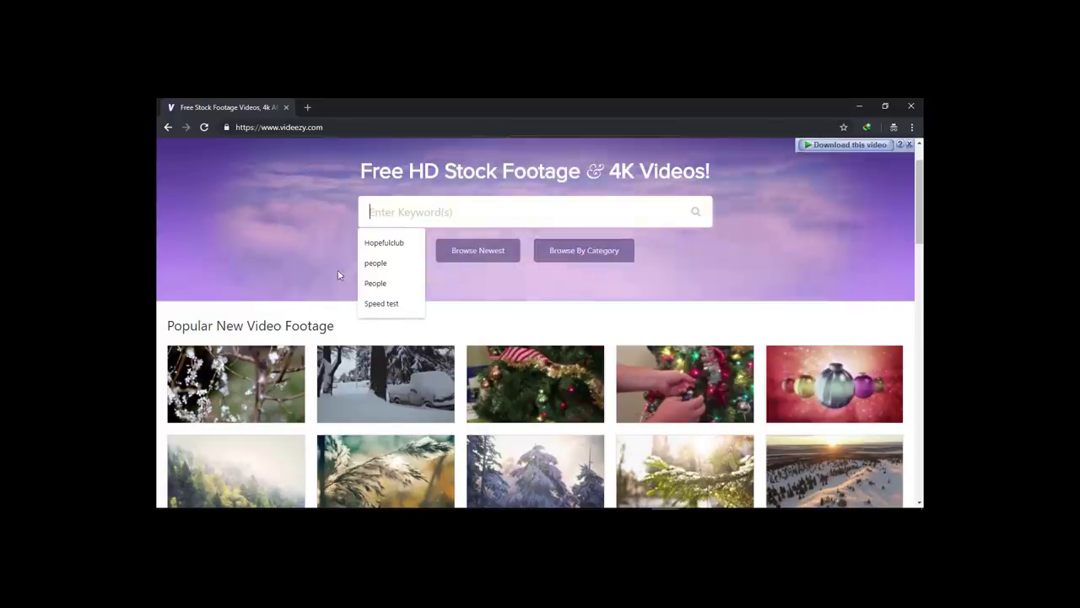
{"action": "left_click", "coordinate": [376, 263]}
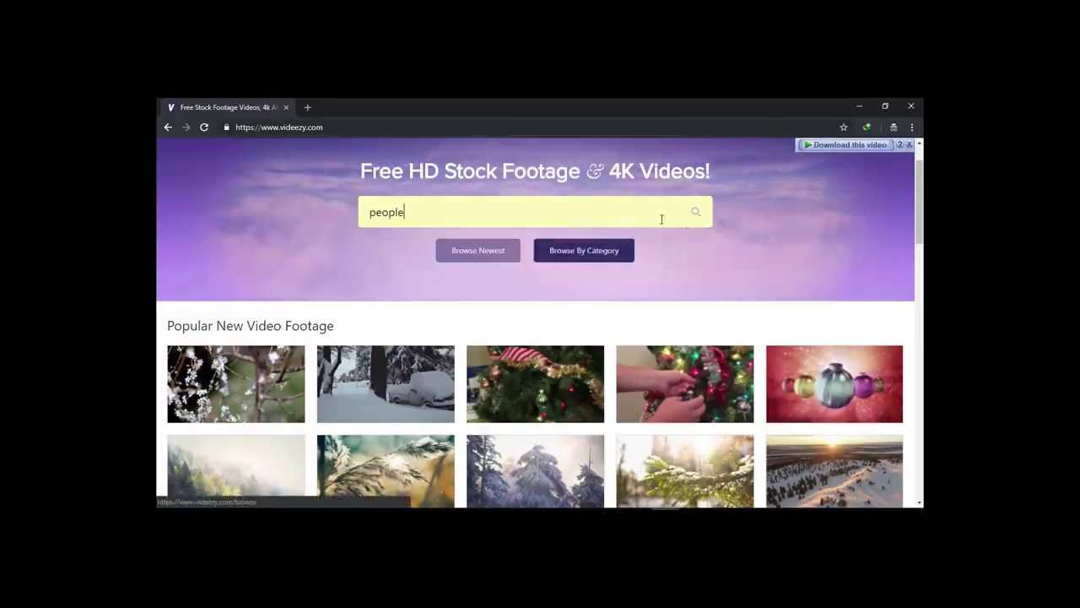
{"action": "left_click", "coordinate": [698, 216]}
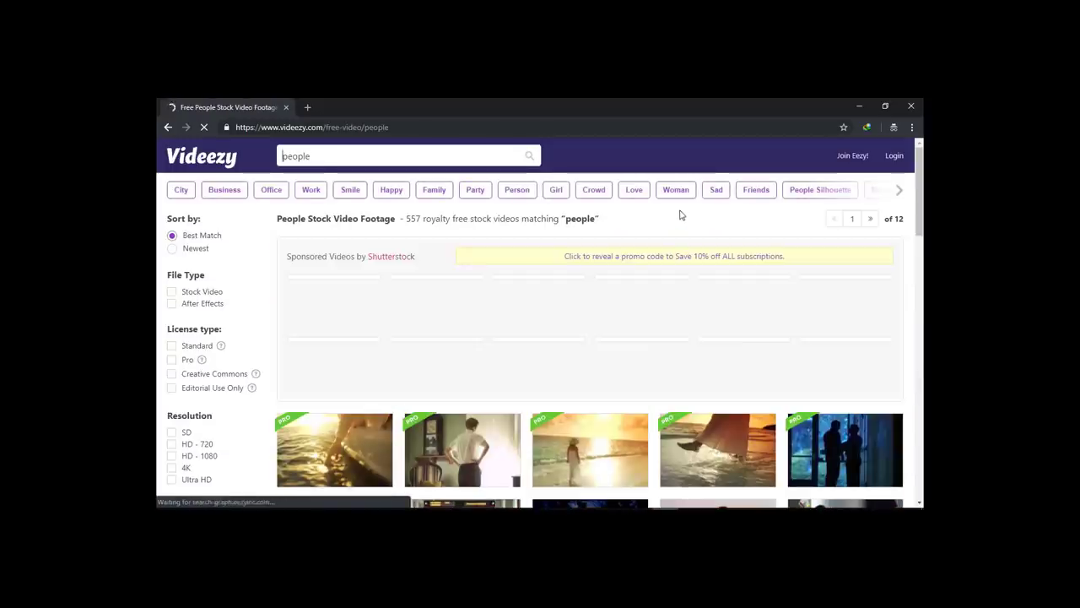
Open the result showing a young man's silhouette meditating and tilting his head down, then up and finally down.
{"action": "scroll", "coordinate": [573, 253], "scroll_direction": "down", "scroll_amount": 1}
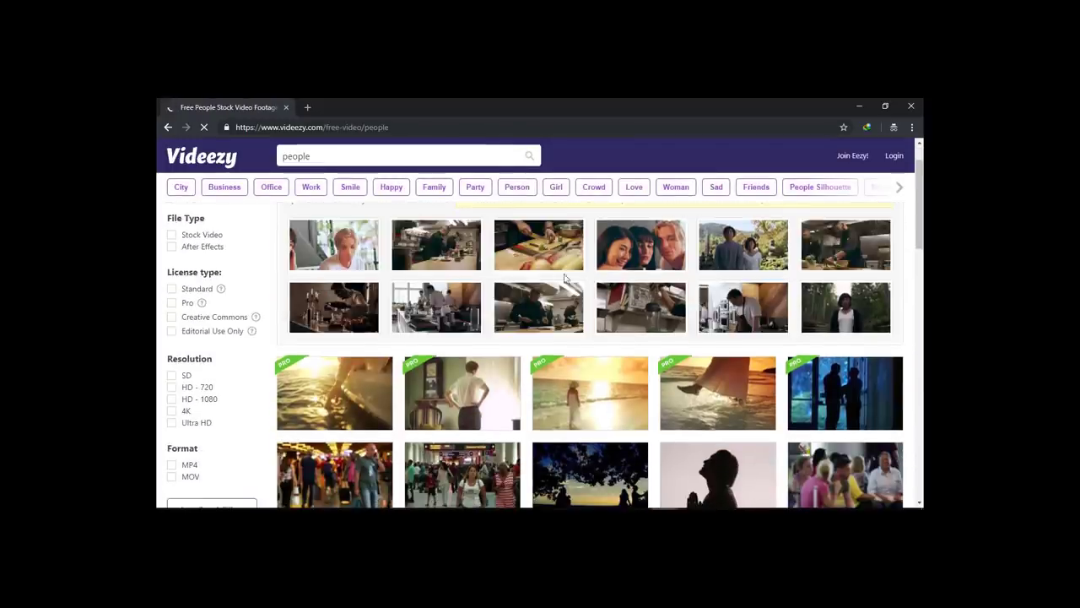
{"action": "scroll", "coordinate": [596, 300], "scroll_direction": "up", "scroll_amount": 1}
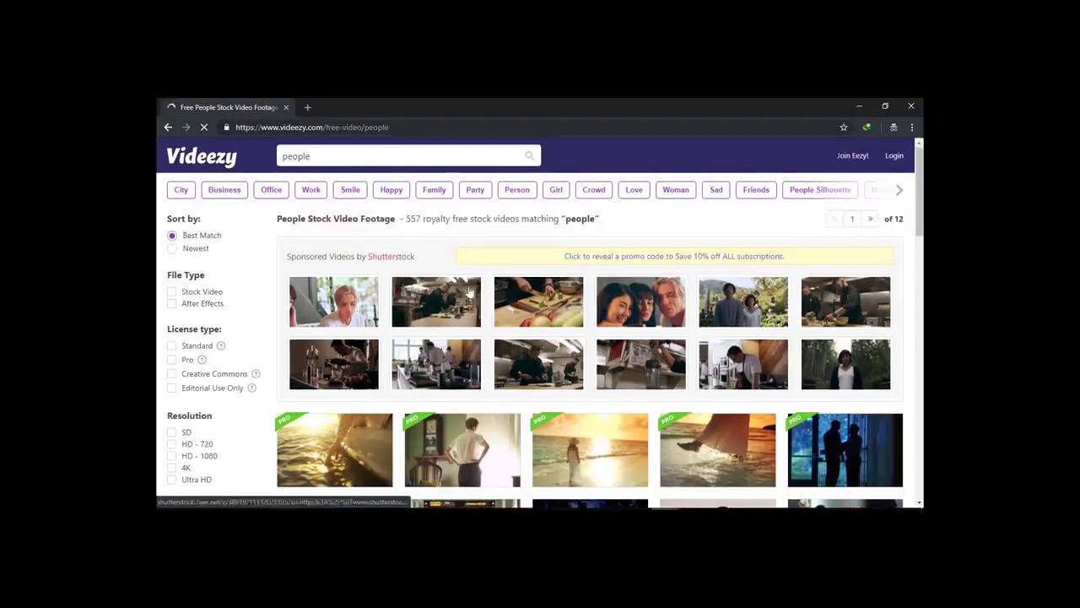
{"action": "scroll", "coordinate": [528, 314], "scroll_direction": "down", "scroll_amount": 3}
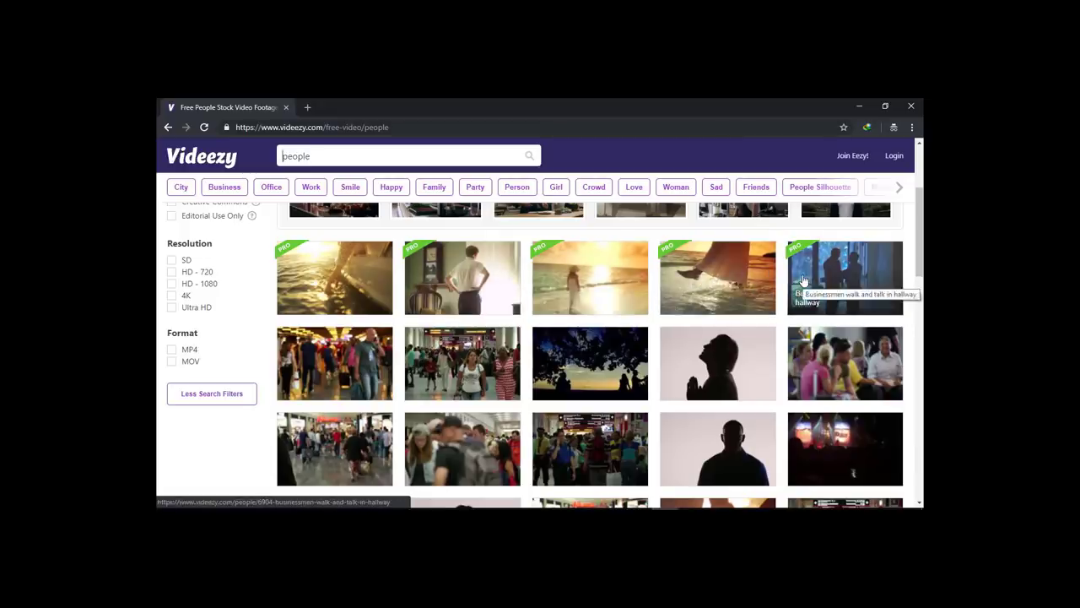
{"action": "scroll", "coordinate": [802, 283], "scroll_direction": "down", "scroll_amount": 3}
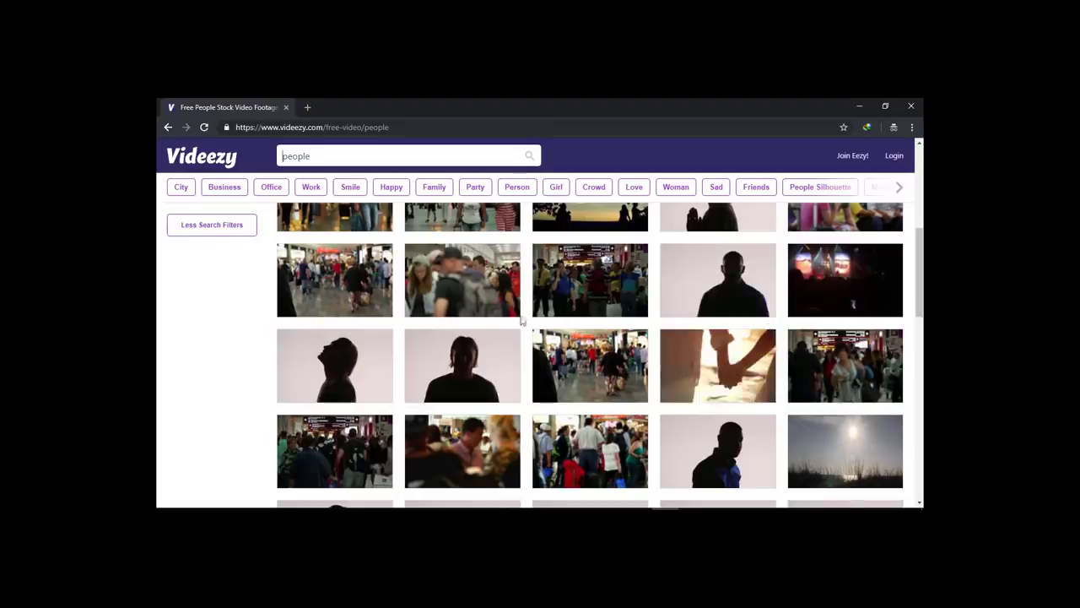
{"action": "scroll", "coordinate": [523, 325], "scroll_direction": "down", "scroll_amount": 3}
{"action": "scroll", "coordinate": [506, 350], "scroll_direction": "down", "scroll_amount": 2}
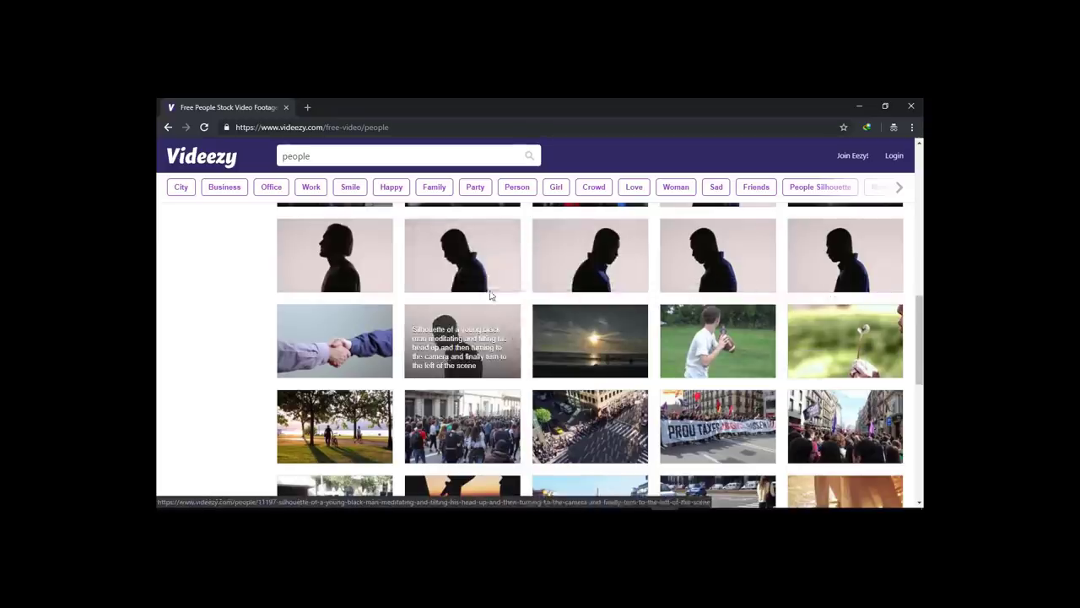
{"action": "left_click", "coordinate": [484, 243]}
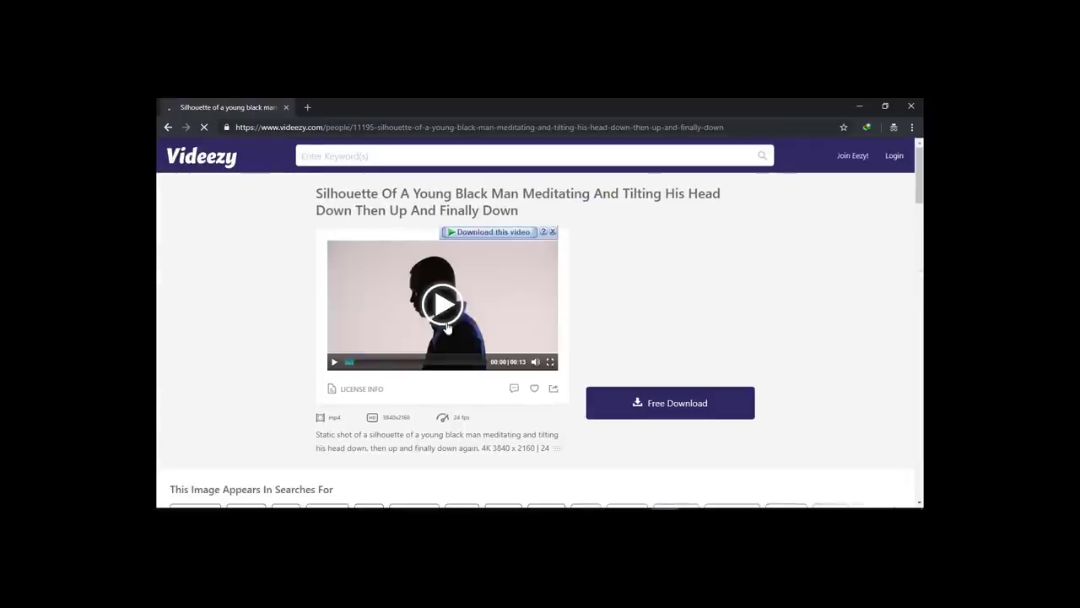
Play the silhouette clip's preview and examine its page for format details, related searches and the free download option.
{"action": "left_click", "coordinate": [447, 327]}
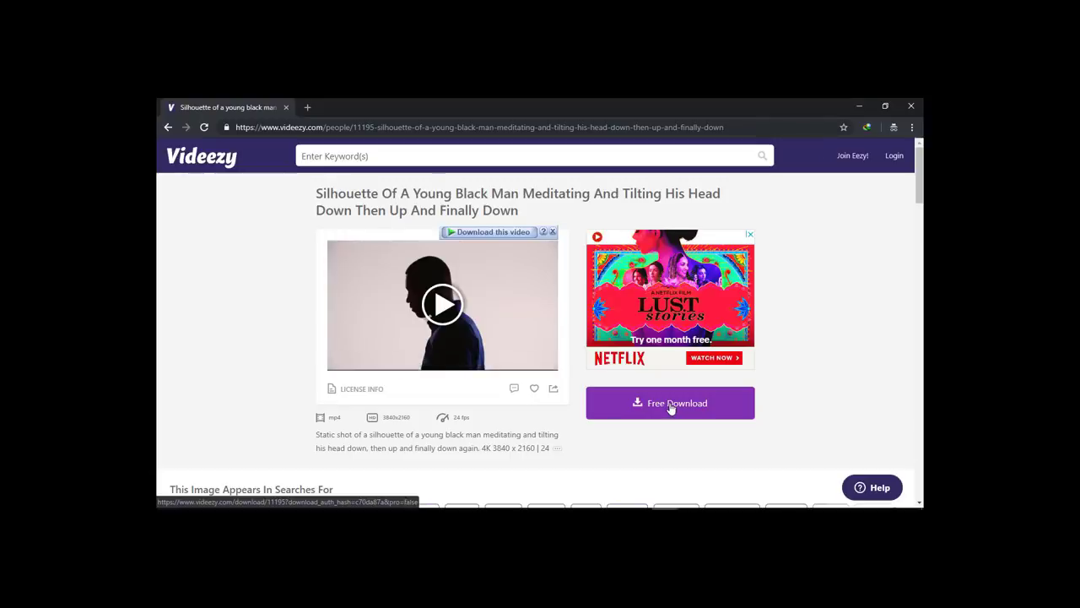
{"action": "scroll", "coordinate": [513, 380], "scroll_direction": "down", "scroll_amount": 3}
{"action": "scroll", "coordinate": [499, 343], "scroll_direction": "up", "scroll_amount": 2}
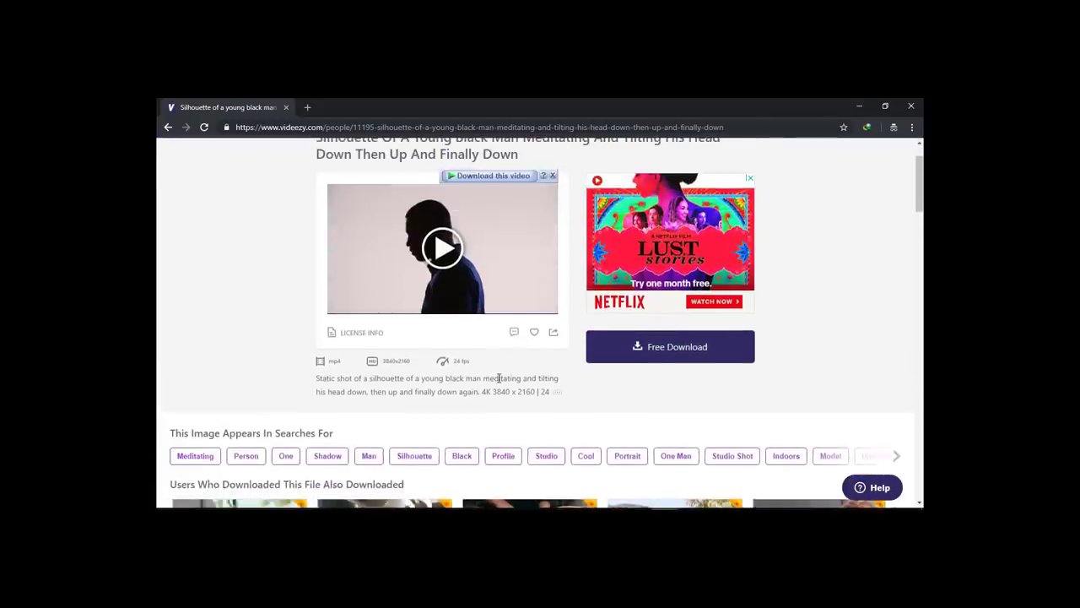
{"action": "scroll", "coordinate": [498, 378], "scroll_direction": "up", "scroll_amount": 1}
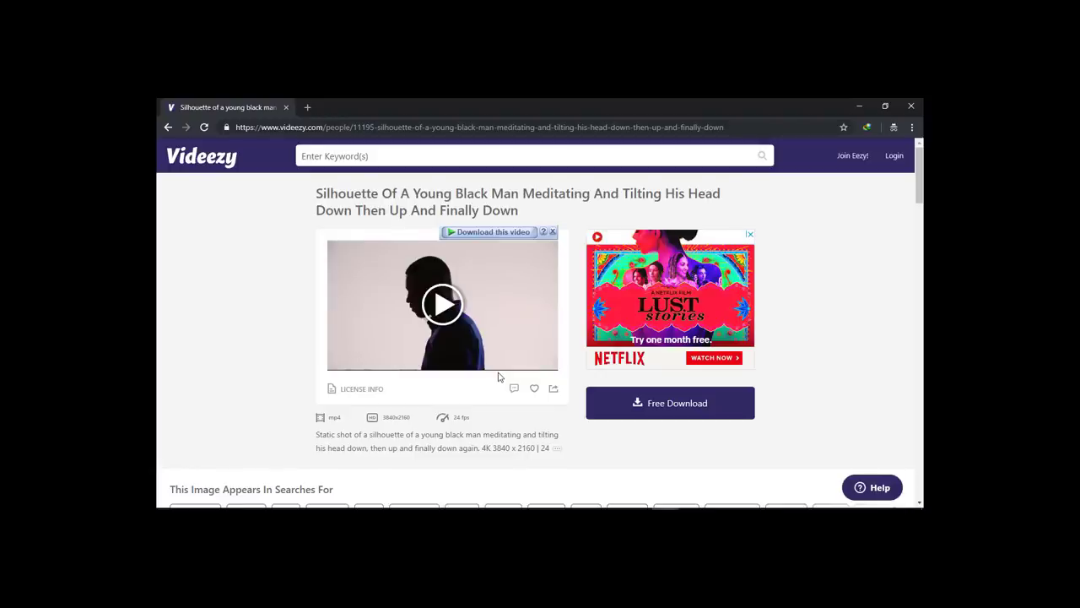
{"action": "mouse_move", "coordinate": [498, 361]}
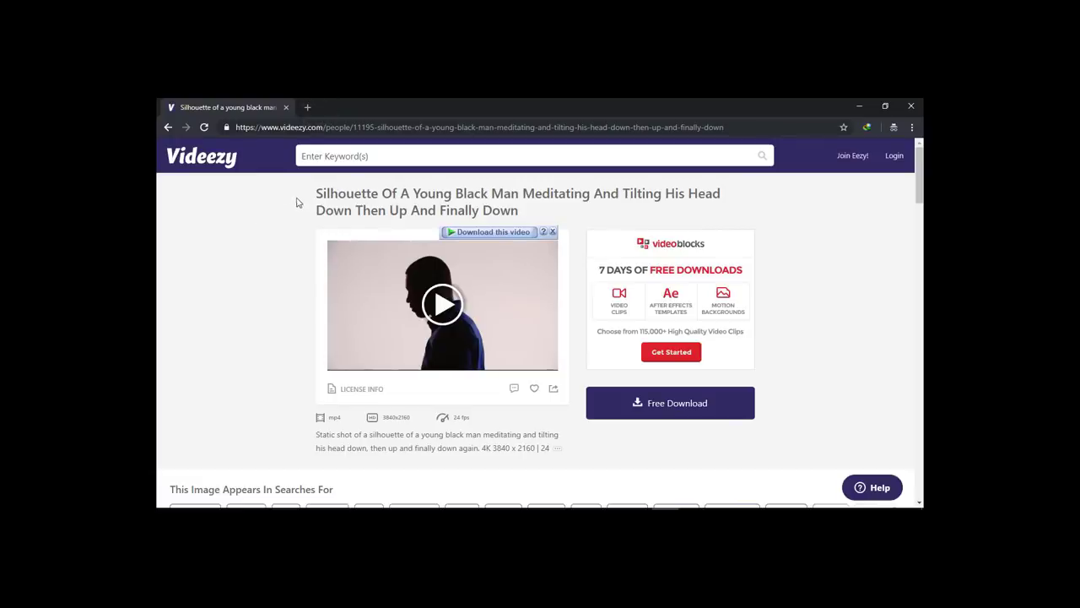
Open the Videvo website in a new browser tab.
{"action": "left_click", "coordinate": [306, 106]}
{"action": "type", "text": "videvo"}
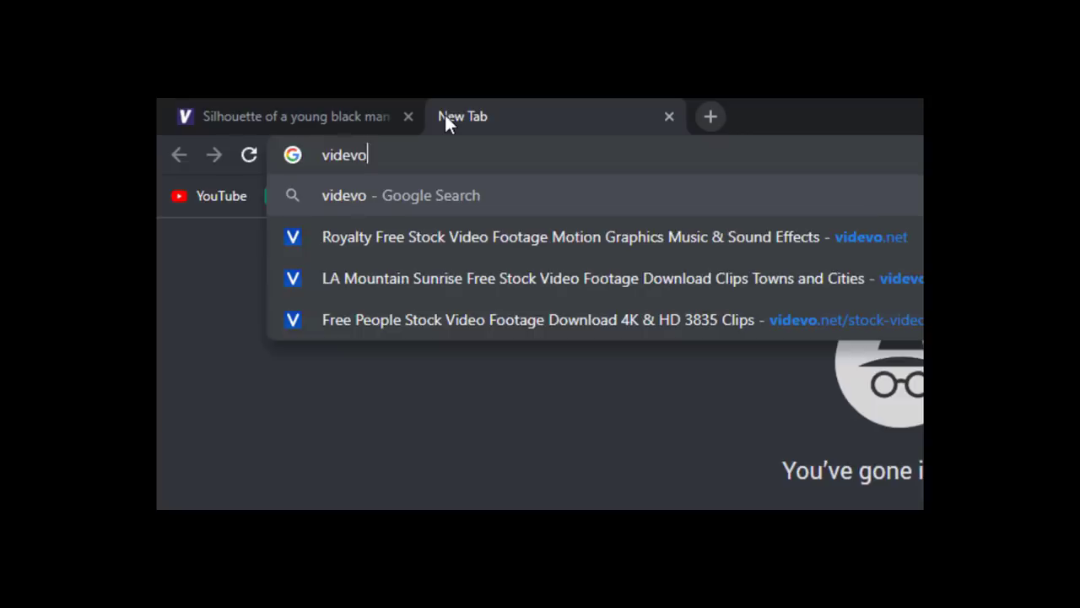
{"action": "key", "text": "ctrl+Return"}
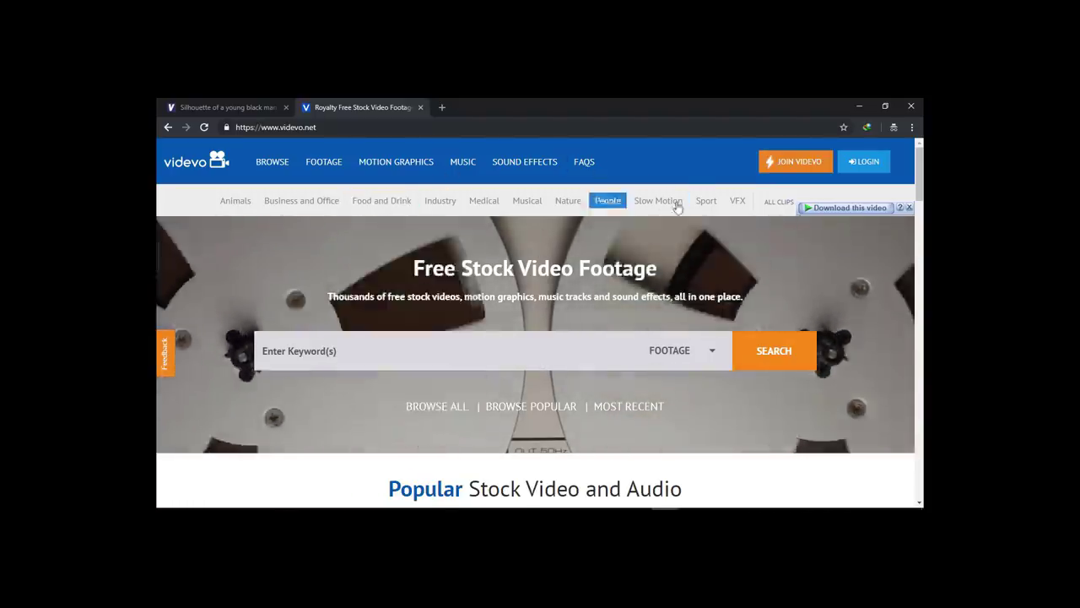
Browse Videvo's People footage category and open the free LA Mountain Sunrise clip.
{"action": "scroll", "coordinate": [769, 232], "scroll_direction": "down", "scroll_amount": 2}
{"action": "scroll", "coordinate": [735, 233], "scroll_direction": "up", "scroll_amount": 2}
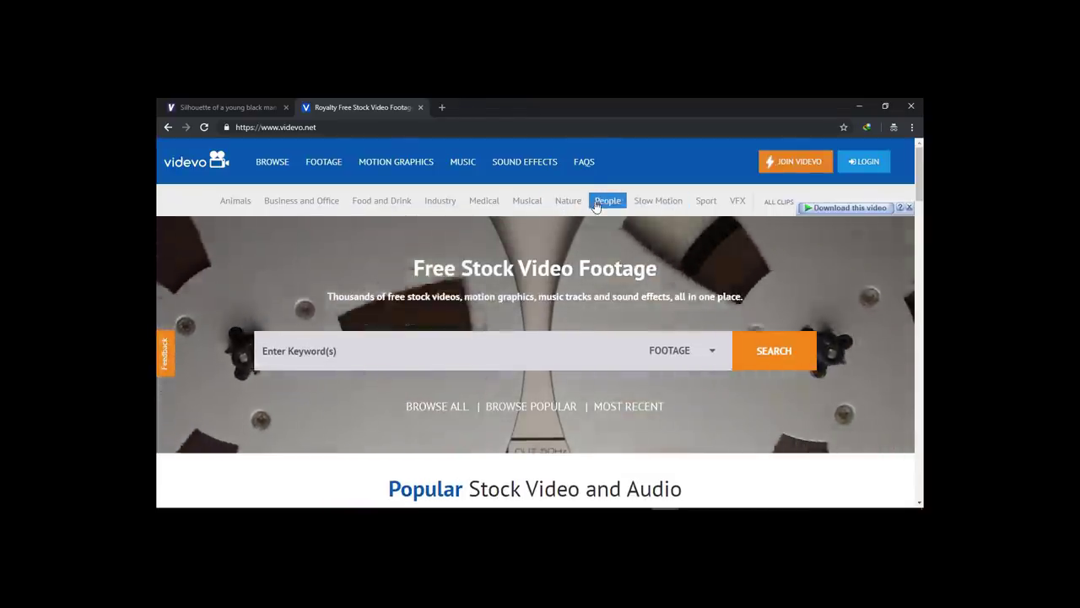
{"action": "left_click", "coordinate": [605, 204]}
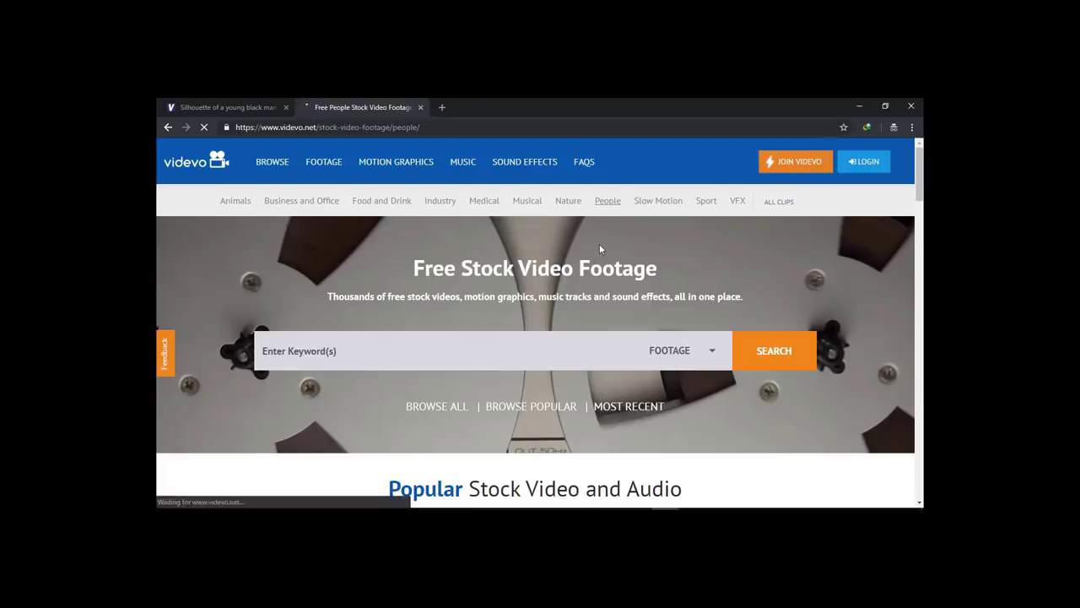
{"action": "scroll", "coordinate": [599, 244], "scroll_direction": "down", "scroll_amount": 5}
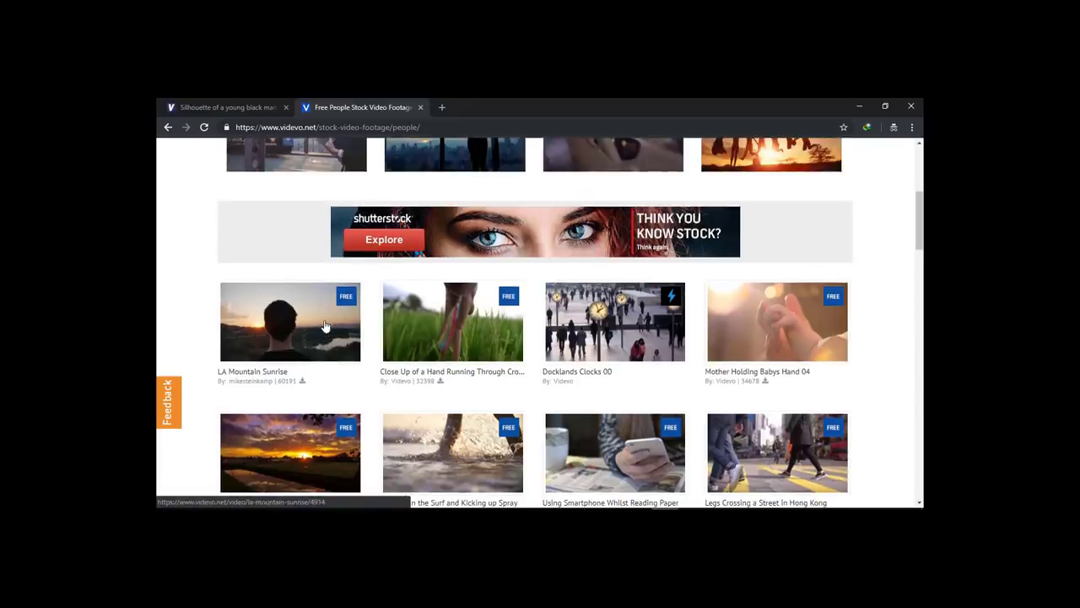
{"action": "left_click", "coordinate": [325, 326]}
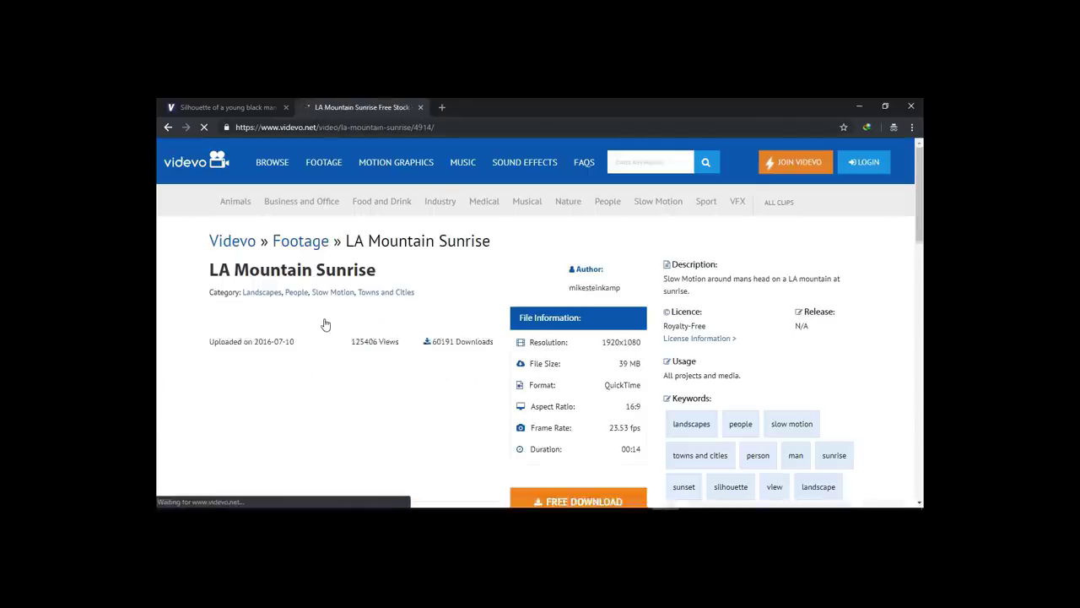
Play the LA Mountain Sunrise preview and examine its file information, licence, free download option and similar clips.
{"action": "scroll", "coordinate": [358, 258], "scroll_direction": "down", "scroll_amount": 2}
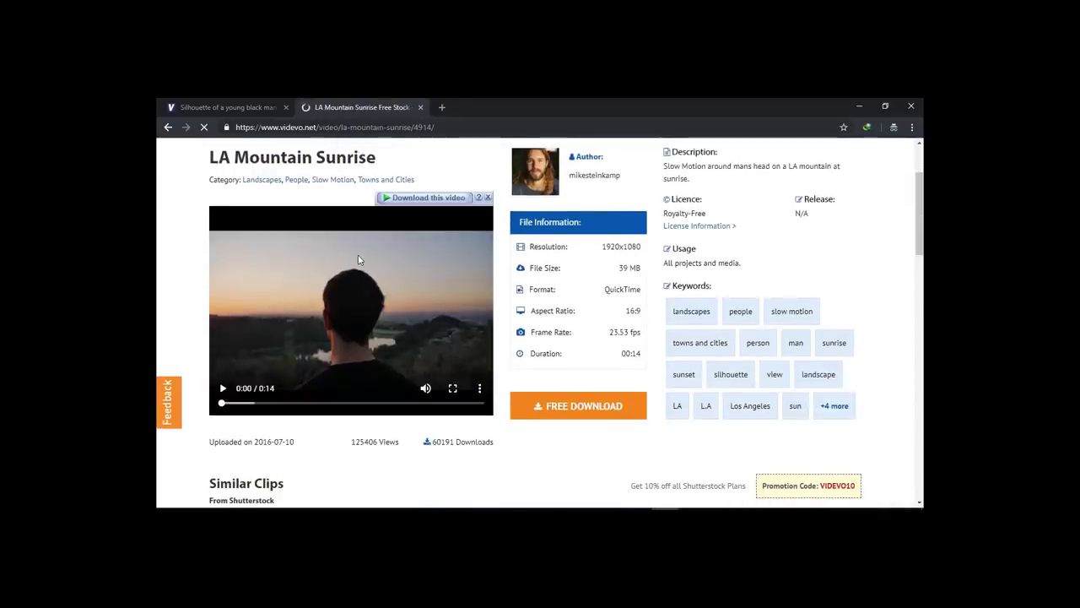
{"action": "left_click", "coordinate": [224, 389]}
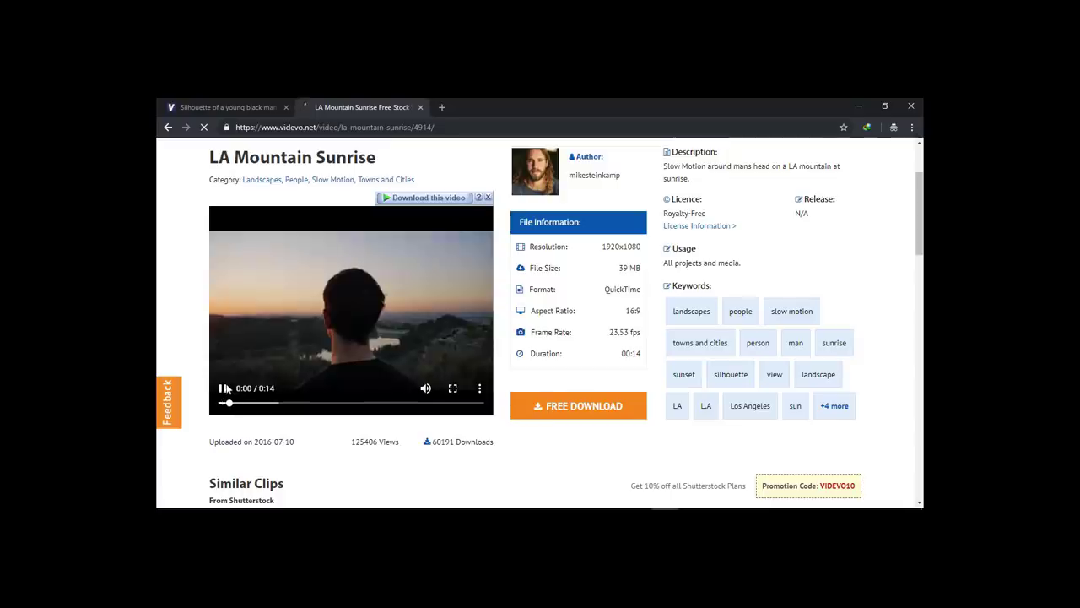
{"action": "mouse_move", "coordinate": [472, 355]}
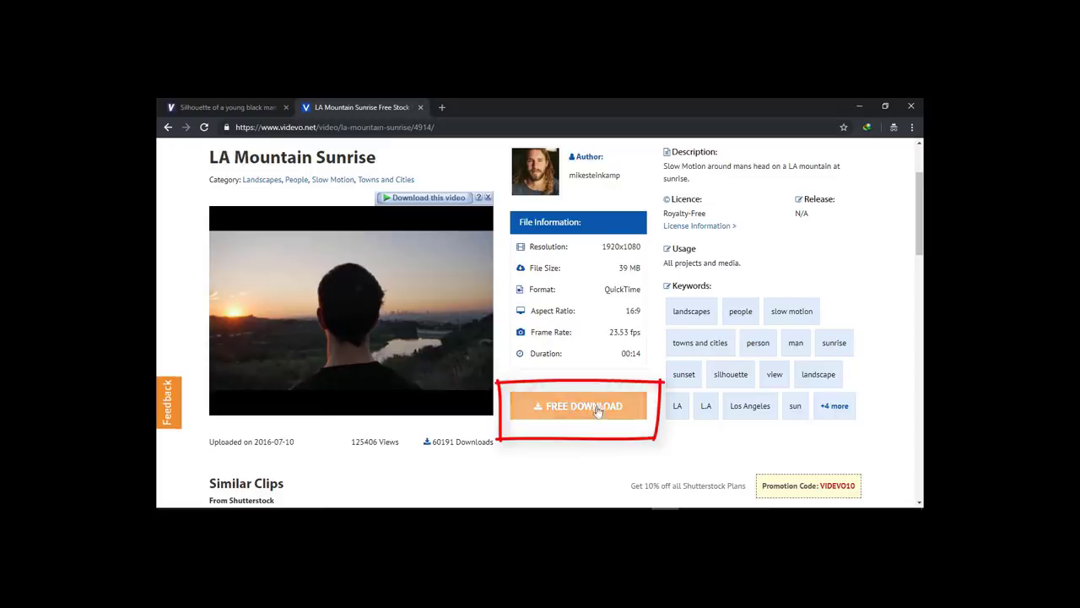
{"action": "scroll", "coordinate": [625, 334], "scroll_direction": "up", "scroll_amount": 1}
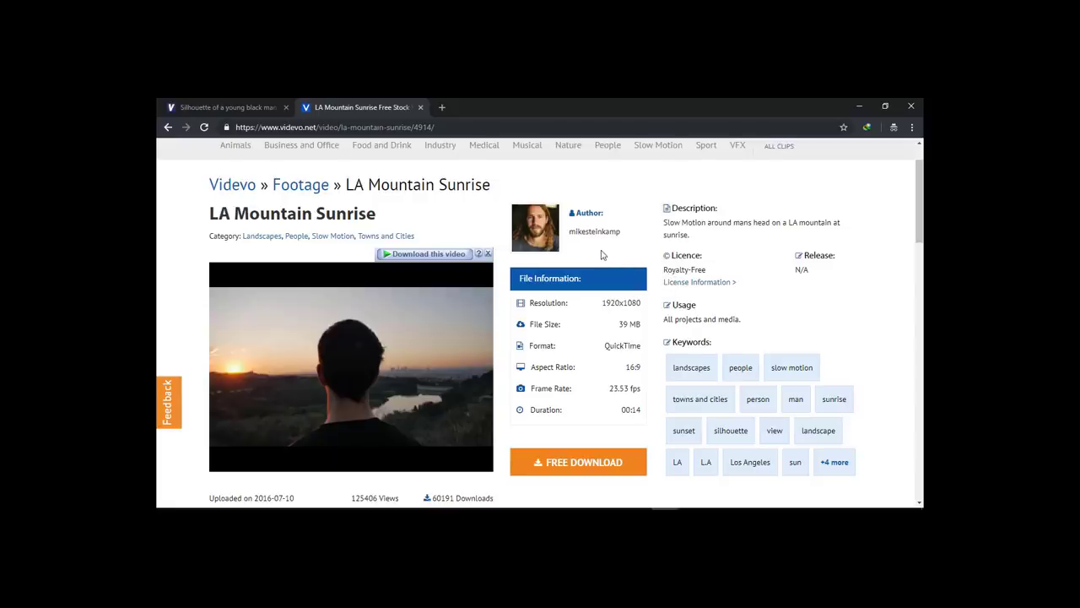
{"action": "scroll", "coordinate": [528, 226], "scroll_direction": "down", "scroll_amount": 2}
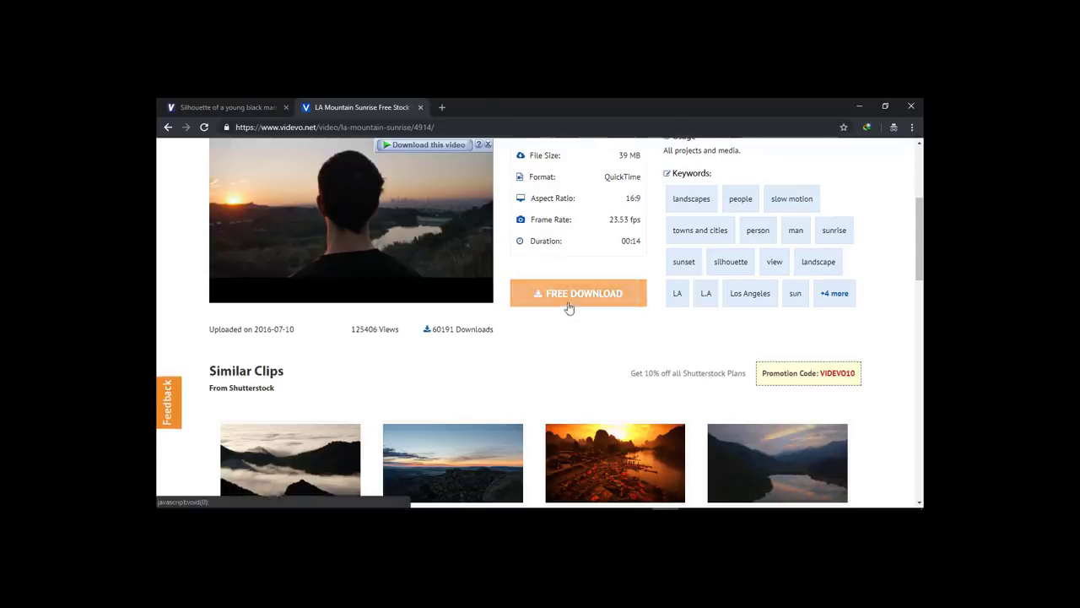
{"action": "scroll", "coordinate": [570, 309], "scroll_direction": "up", "scroll_amount": 2}
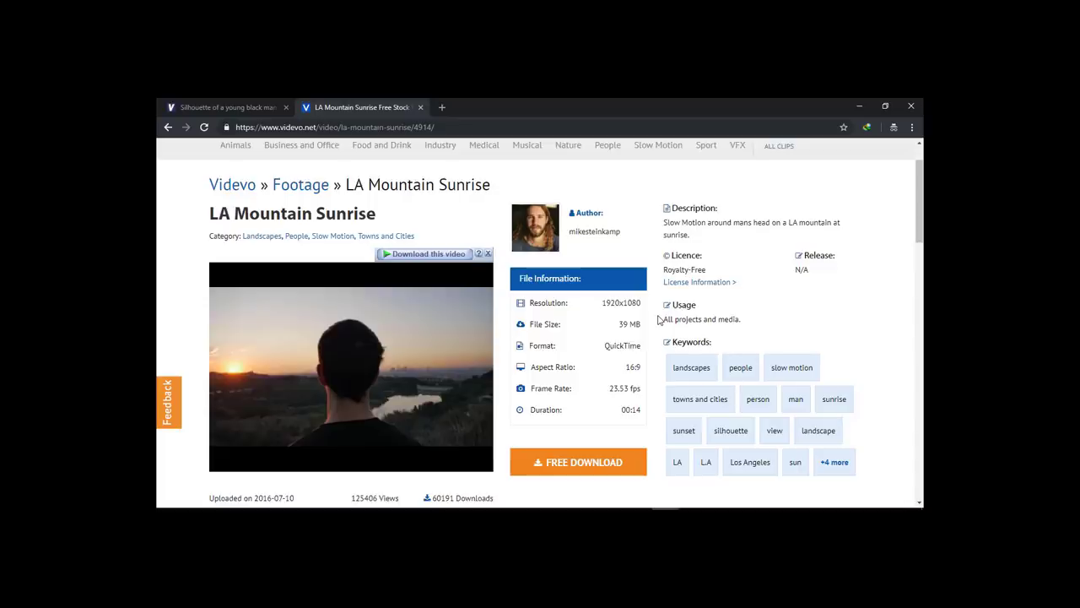
{"action": "scroll", "coordinate": [659, 319], "scroll_direction": "up", "scroll_amount": 1}
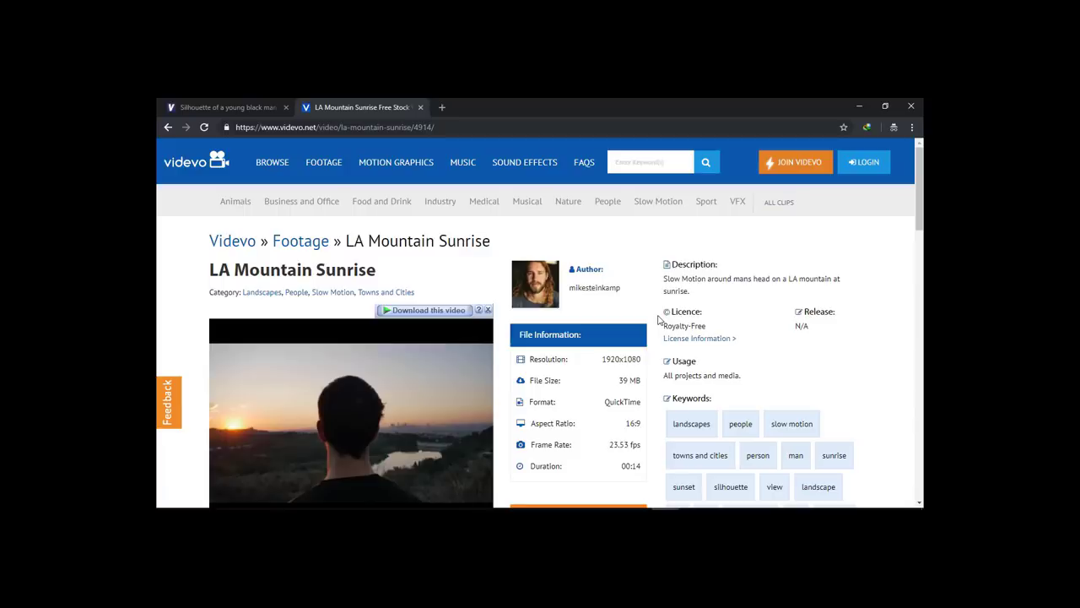
{"action": "scroll", "coordinate": [659, 319], "scroll_direction": "down", "scroll_amount": 8}
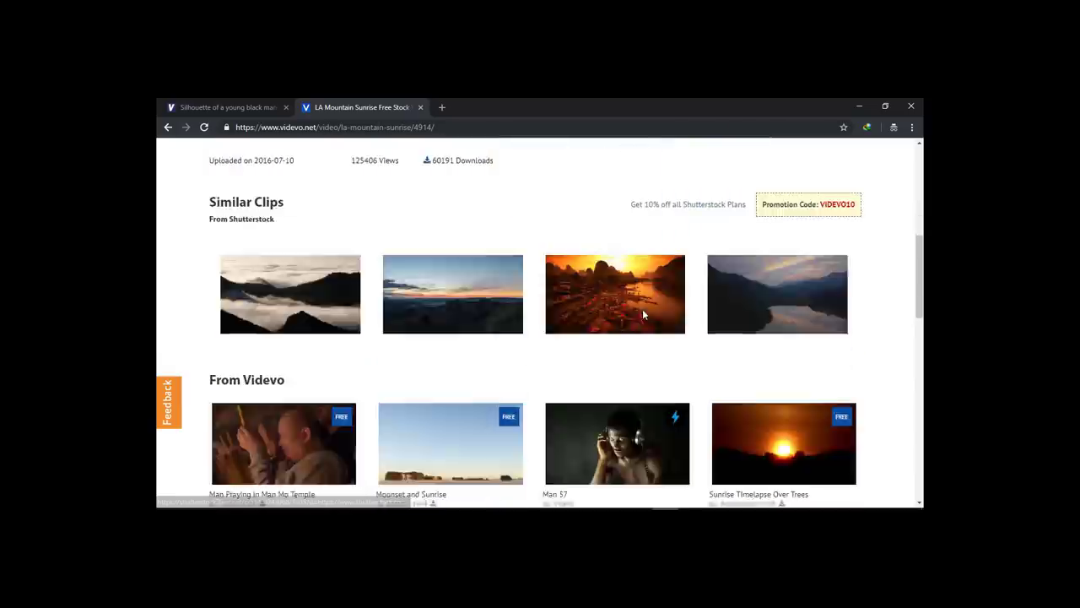
{"action": "scroll", "coordinate": [642, 308], "scroll_direction": "up", "scroll_amount": 8}
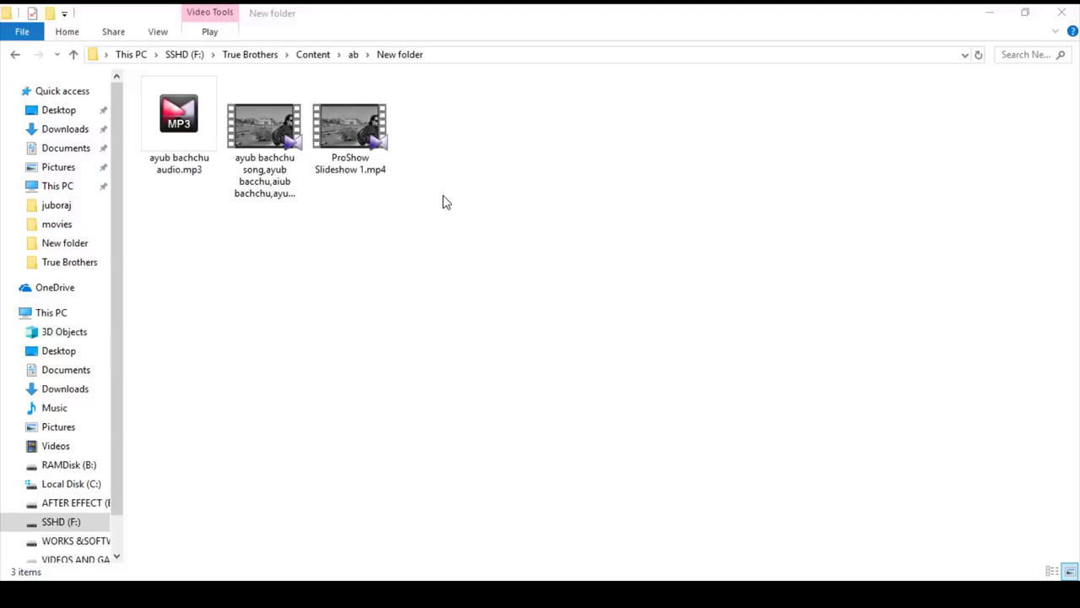
Play the video file ProShow Slideshow 1.mp4 from the New folder directory in KMPlayer.
{"action": "left_click", "coordinate": [355, 147]}
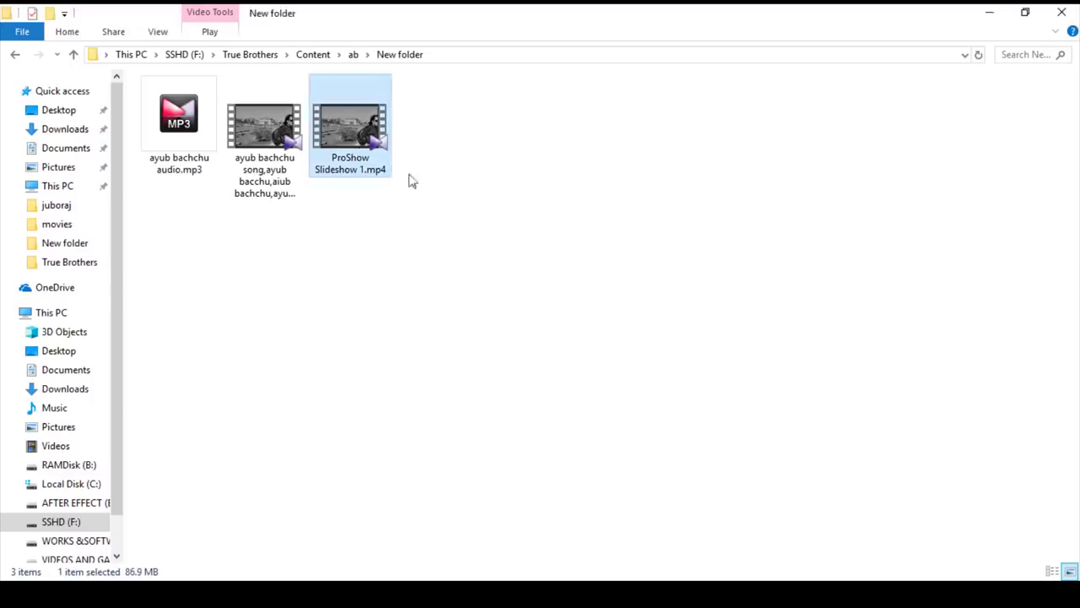
{"action": "right_click", "coordinate": [352, 146]}
{"action": "left_click", "coordinate": [447, 158]}
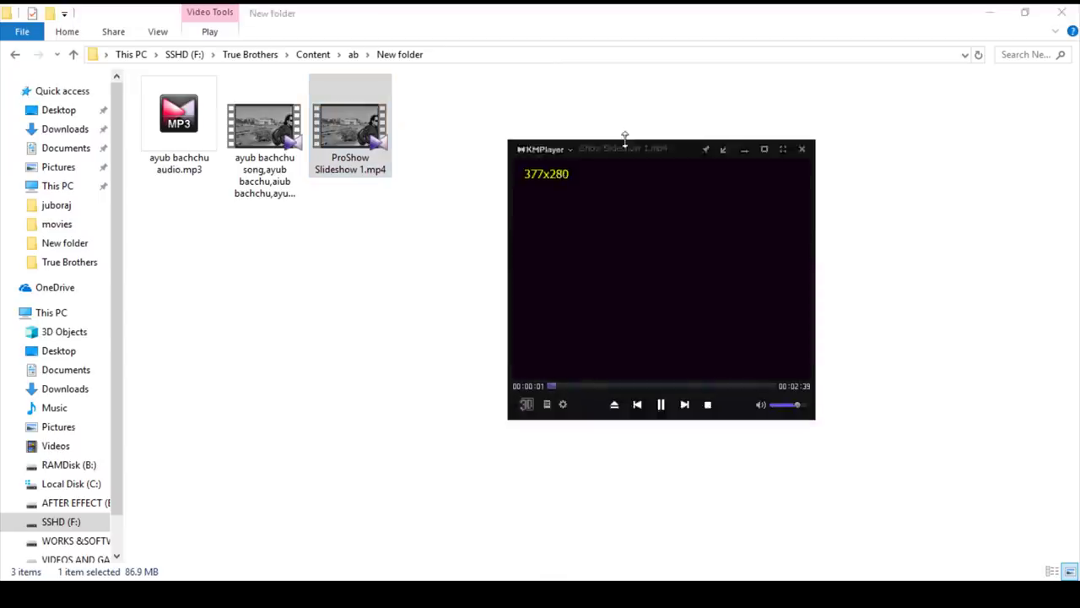
Widen the player window and set it to half the video's size.
{"action": "left_click", "coordinate": [507, 264]}
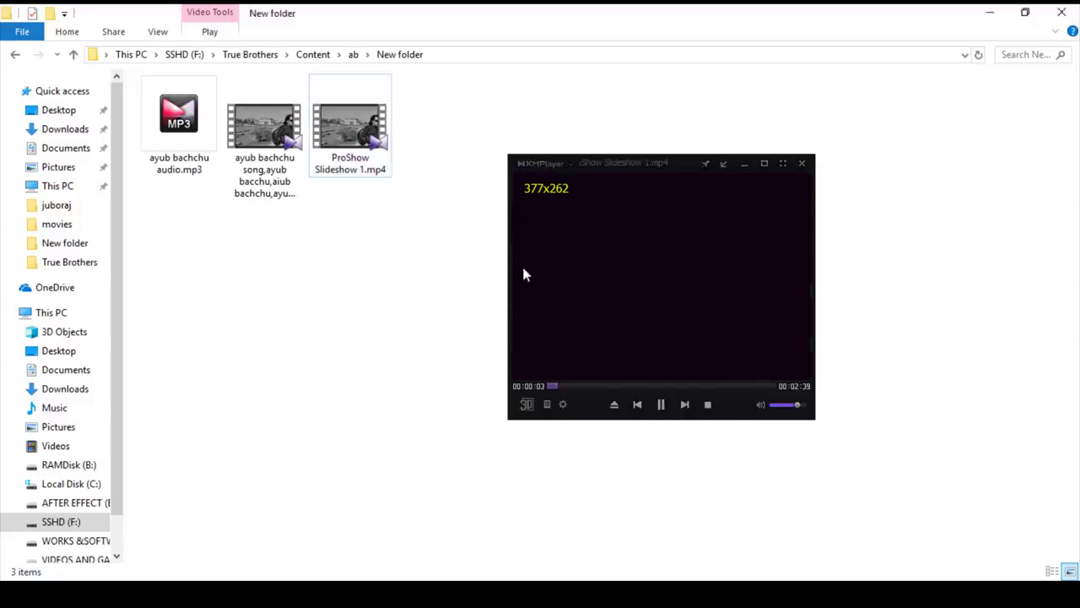
{"action": "left_click_drag", "start_coordinate": [507, 272], "coordinate": [318, 247]}
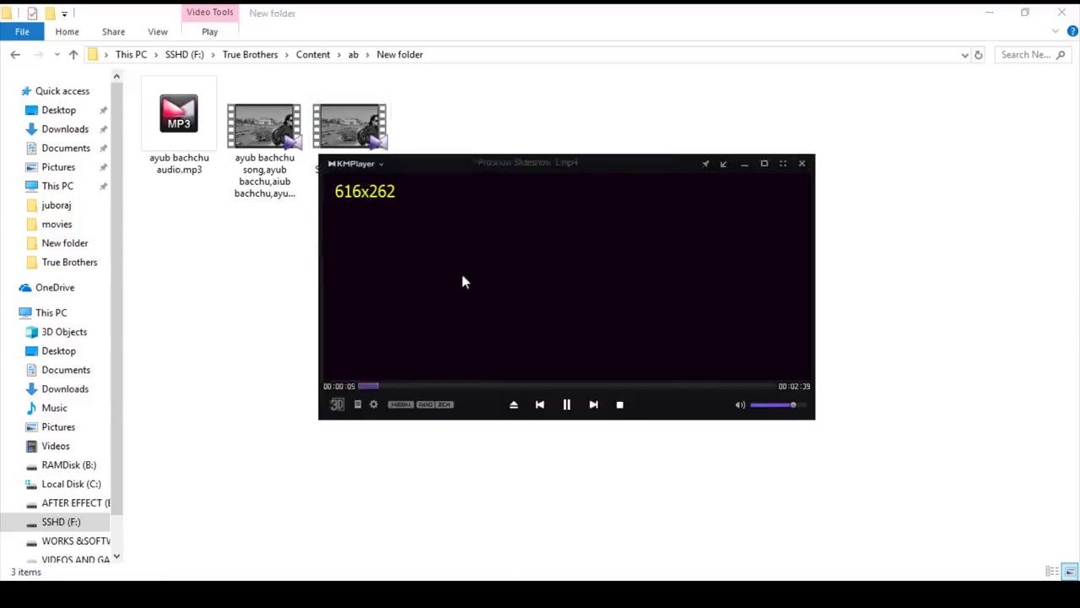
{"action": "key", "text": "alt+1"}
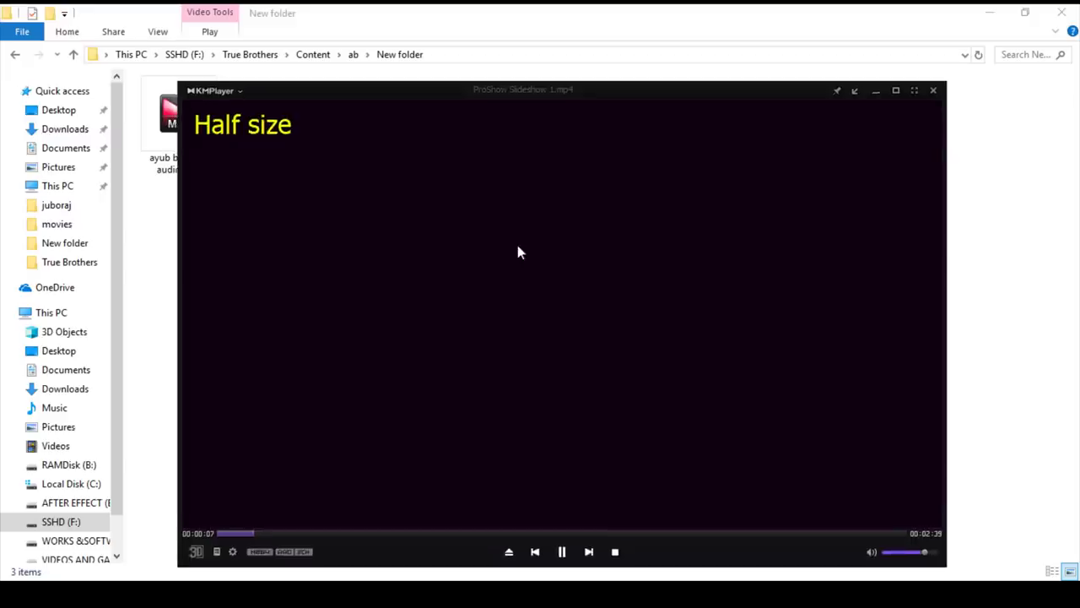
Watch the slideshow video, pause it and close the player.
{"action": "left_click_drag", "start_coordinate": [519, 251], "coordinate": [515, 245]}
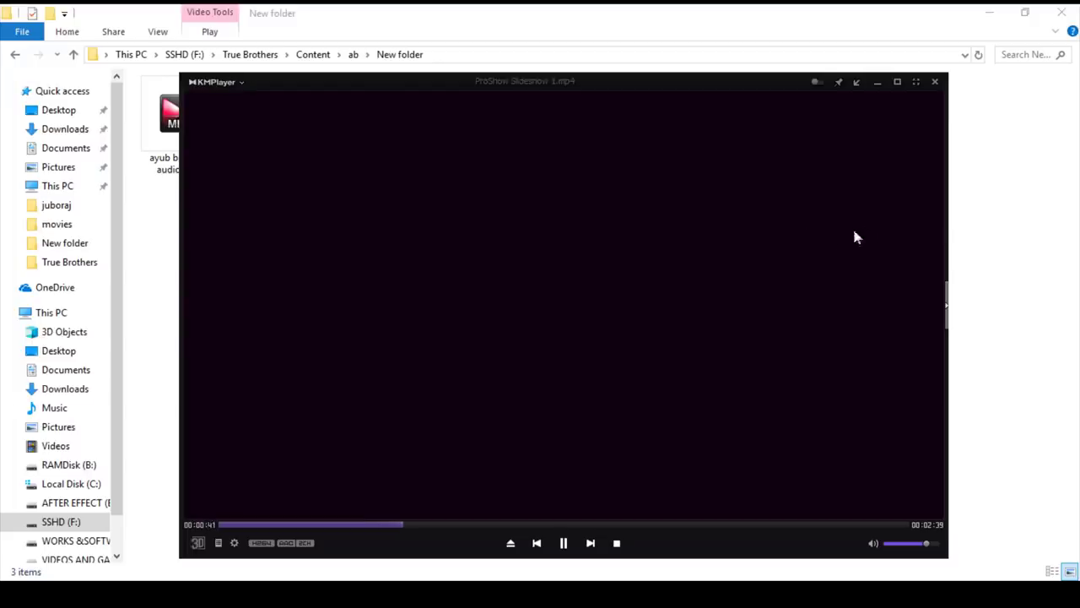
{"action": "key", "text": "space"}
{"action": "left_click", "coordinate": [935, 82]}
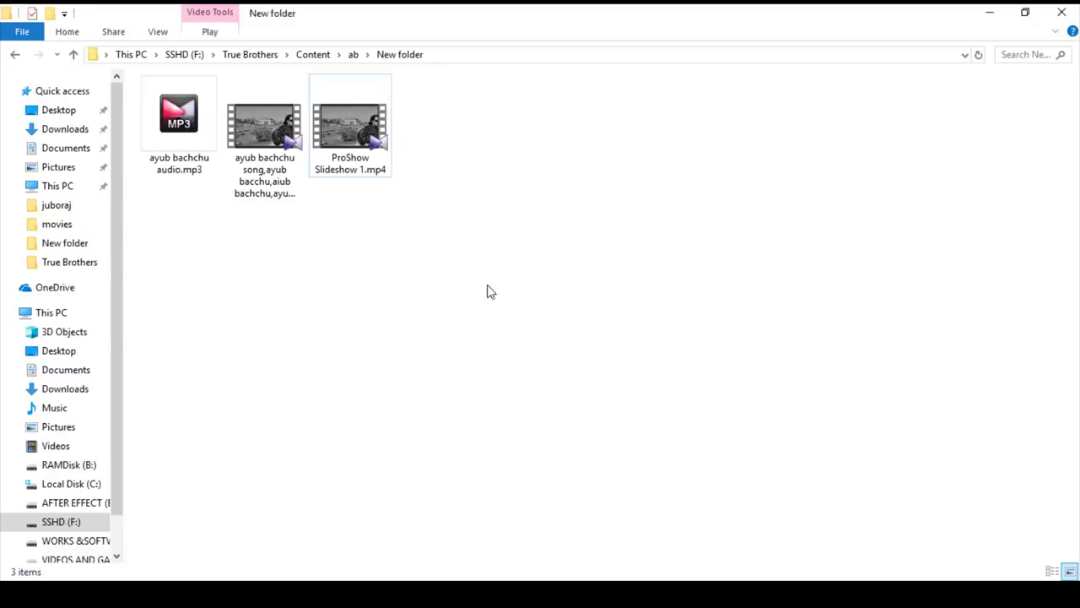
Play ProShow Slideshow 1.mp4 again from the start, watch it and close the player.
{"action": "left_click", "coordinate": [367, 150]}
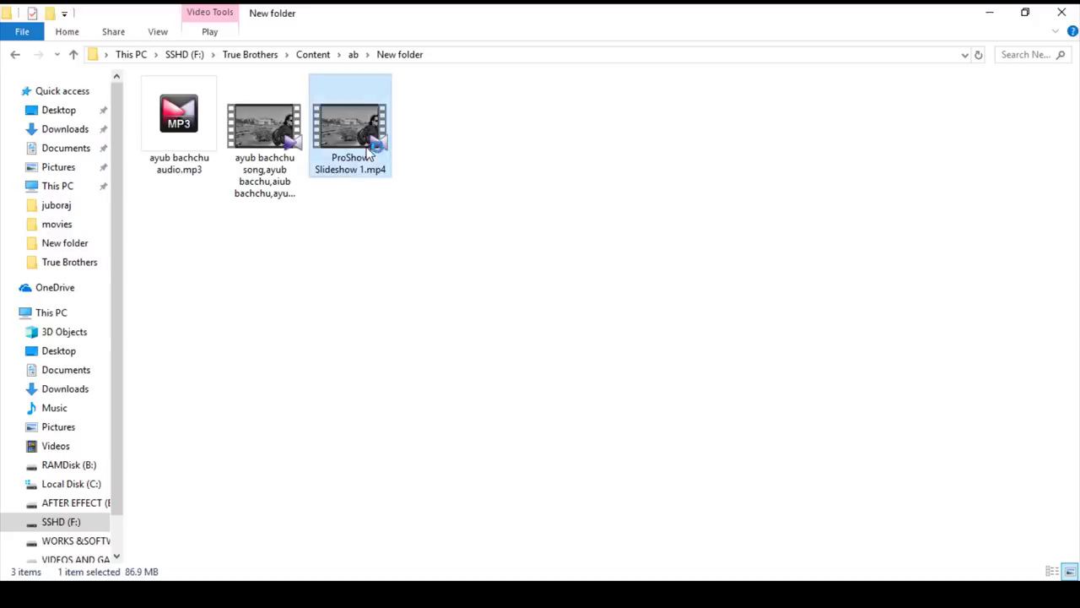
{"action": "key", "text": "Return"}
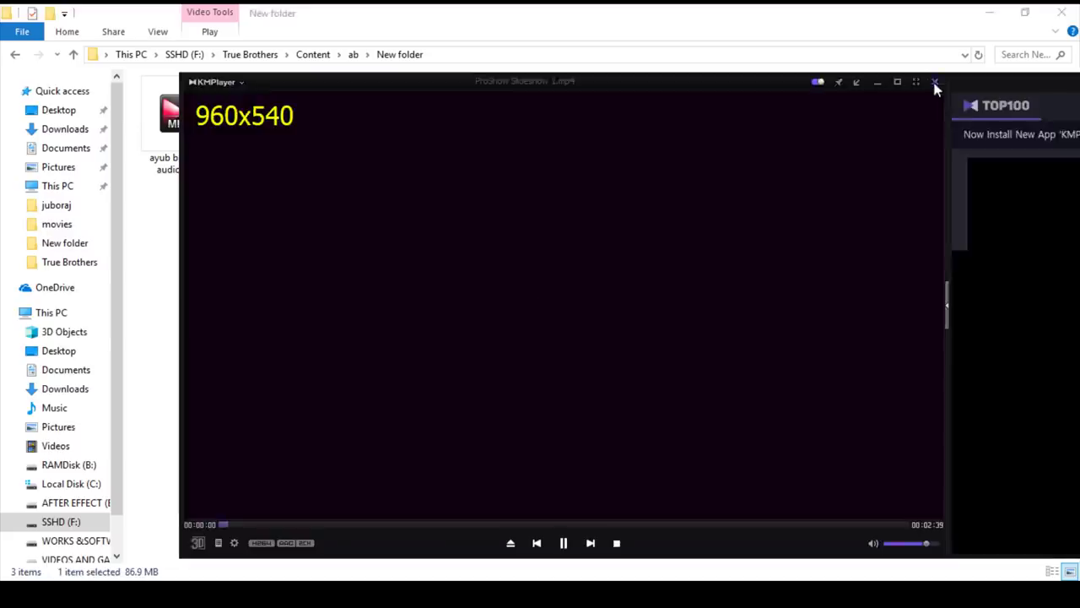
{"action": "left_click", "coordinate": [934, 81]}
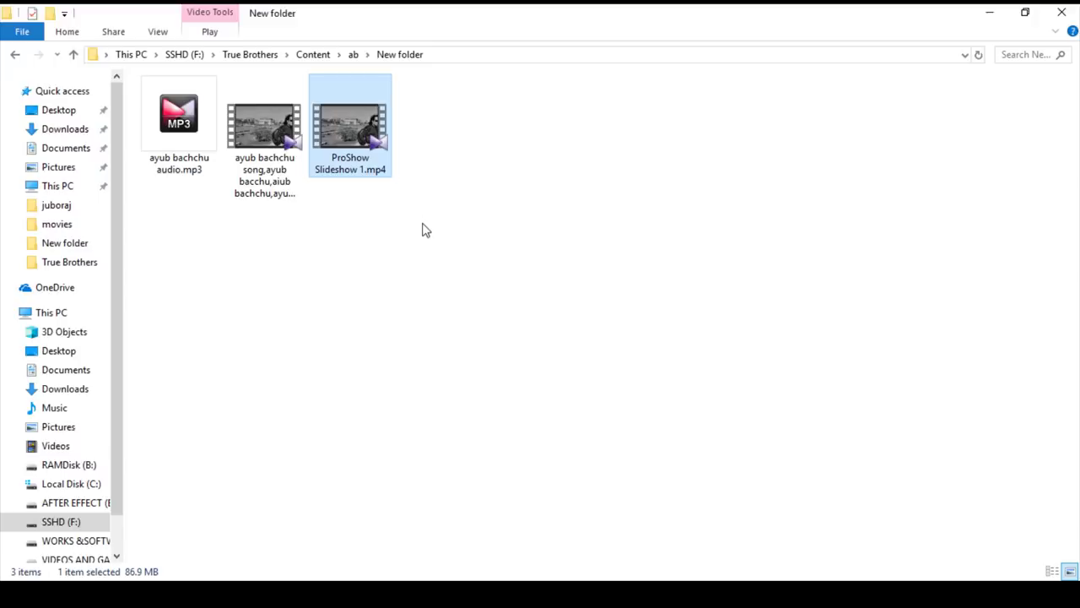
Go to the ab folder inside Content and open the photo Cpd-M26VUAAjvBd.jpg.
{"action": "left_click", "coordinate": [311, 55]}
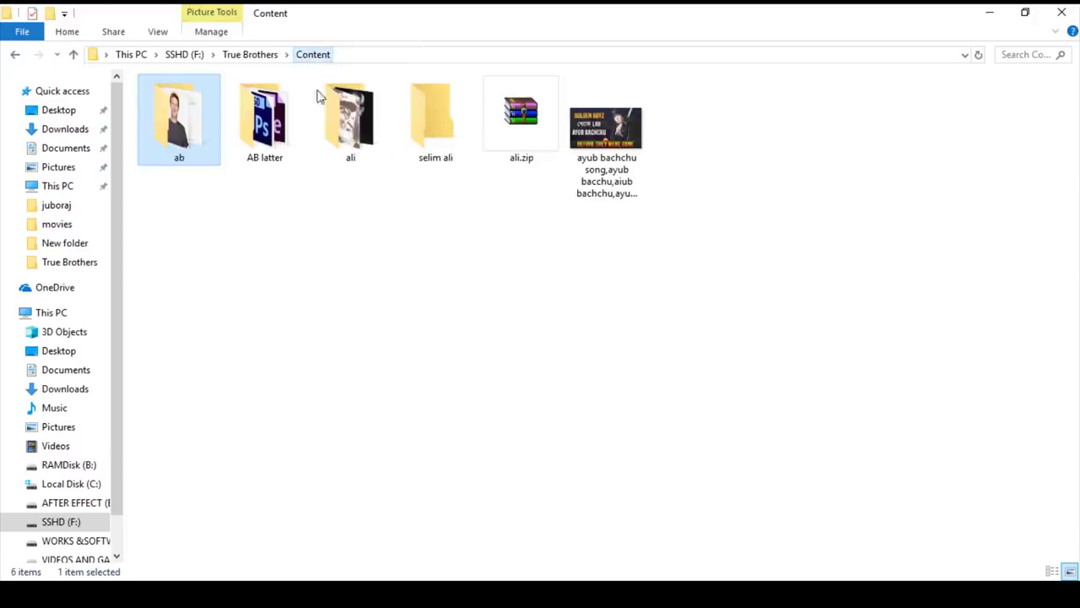
{"action": "double_click", "coordinate": [175, 122]}
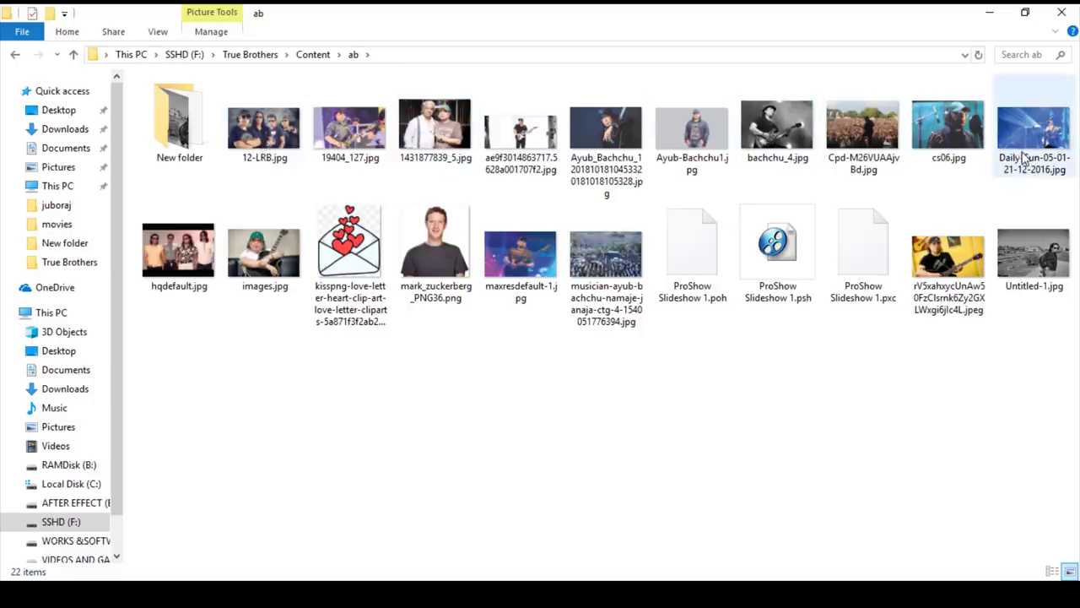
{"action": "left_click", "coordinate": [856, 149]}
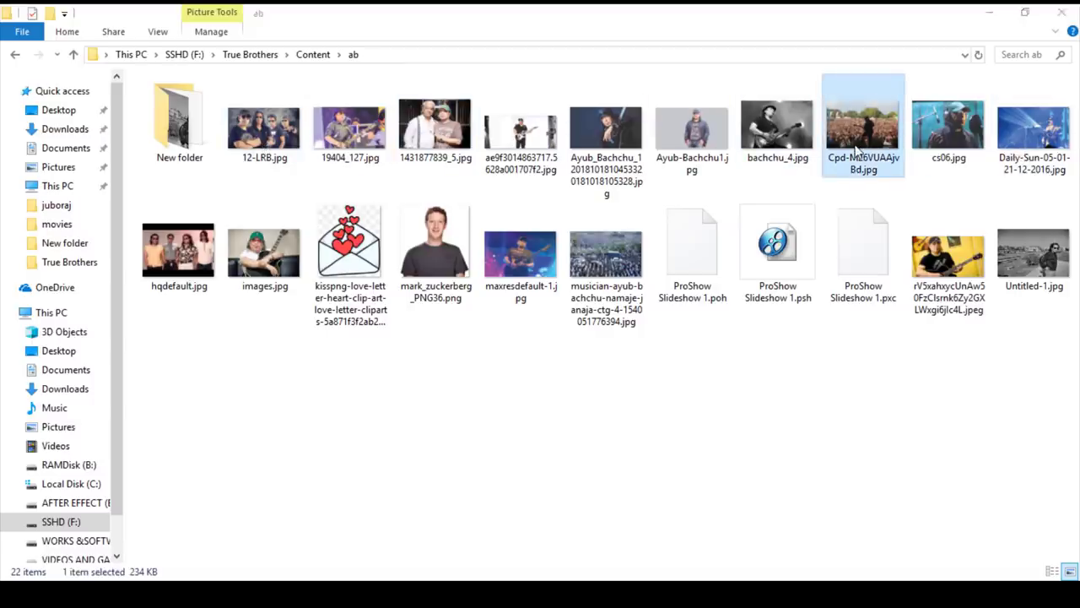
{"action": "double_click", "coordinate": [857, 149]}
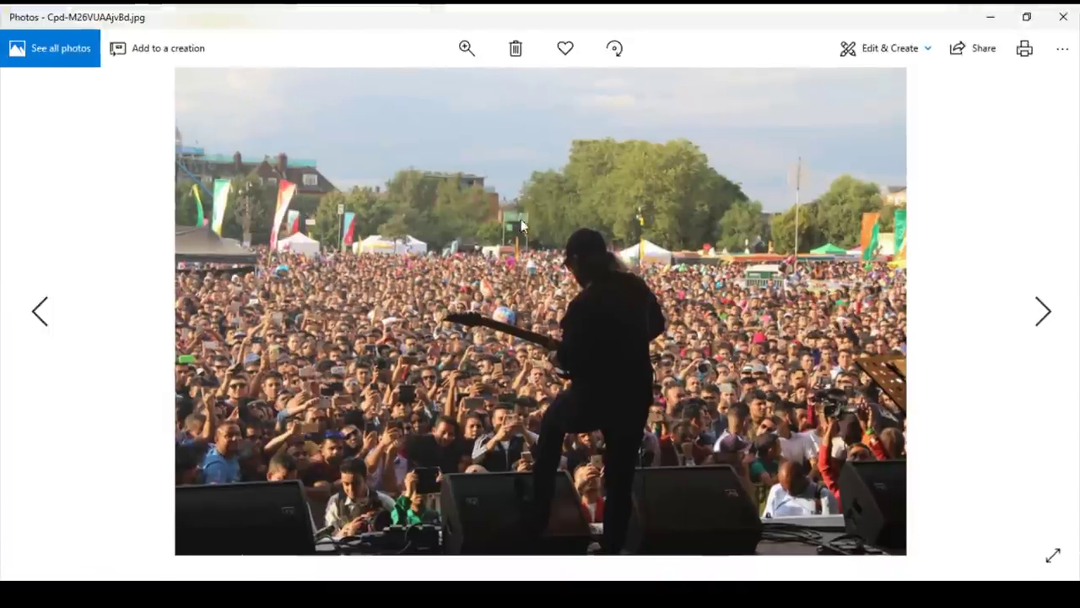
Browse forward through the folder's photos up to Untitled-1.jpg to examine the source images of the slideshow.
{"action": "left_click", "coordinate": [1044, 311]}
{"action": "left_click", "coordinate": [1044, 311]}
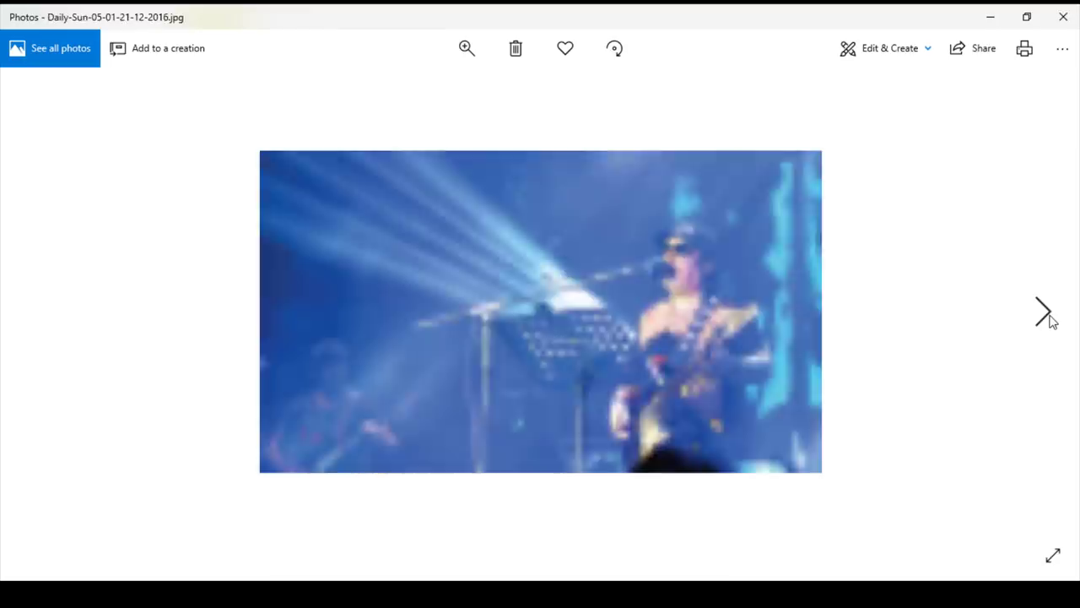
{"action": "left_click", "coordinate": [1044, 312]}
{"action": "left_click", "coordinate": [1049, 315]}
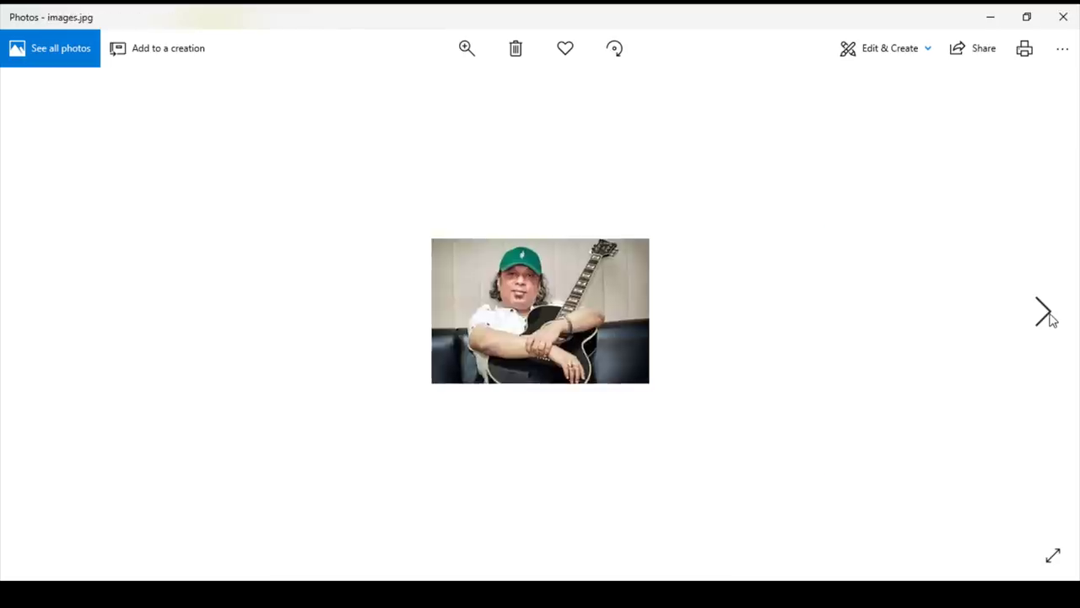
{"action": "left_click", "coordinate": [1049, 315]}
{"action": "left_click", "coordinate": [1049, 315]}
{"action": "left_click", "coordinate": [1048, 316]}
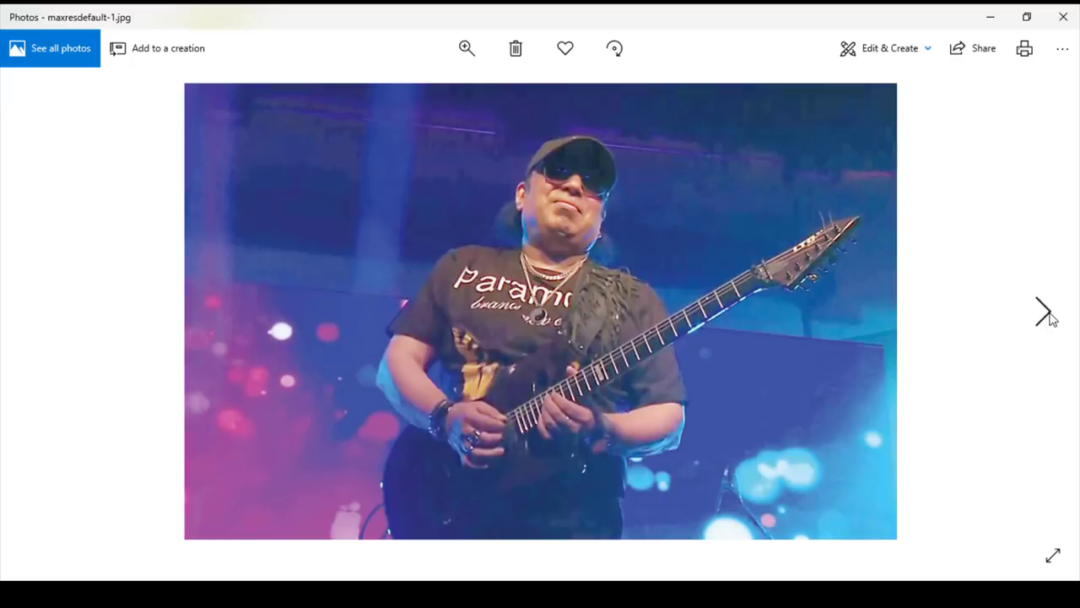
{"action": "left_click", "coordinate": [1049, 316]}
{"action": "left_click", "coordinate": [1049, 315]}
{"action": "left_click", "coordinate": [1048, 315]}
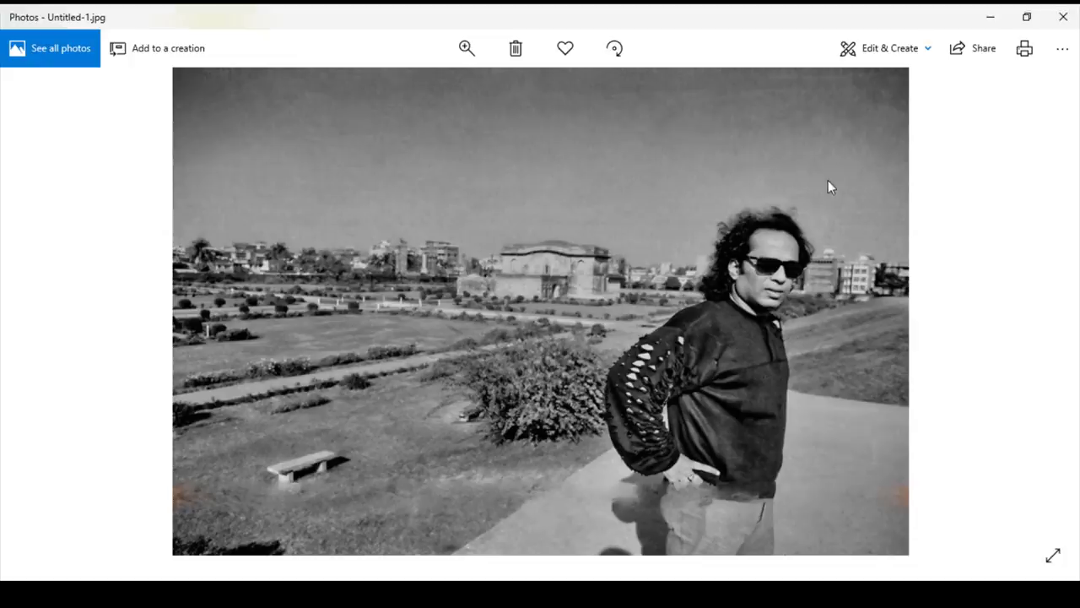
Examine the black-and-white photo Untitled-1.jpg up close, close the photo viewer and clear the file selection.
{"action": "scroll", "coordinate": [740, 300], "scroll_direction": "up", "scroll_amount": 2}
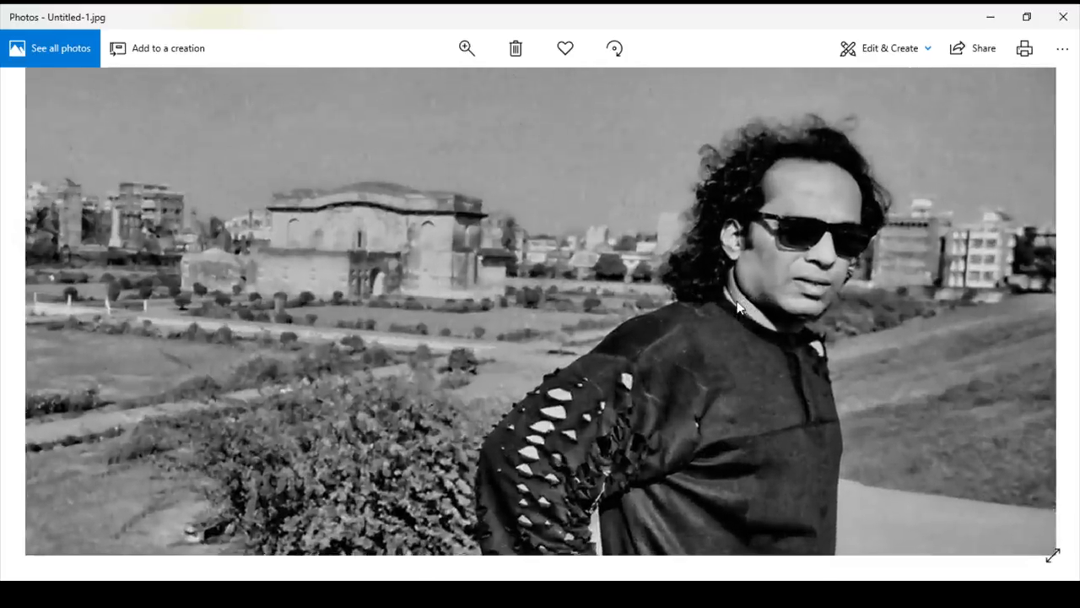
{"action": "scroll", "coordinate": [848, 288], "scroll_direction": "down", "scroll_amount": 3}
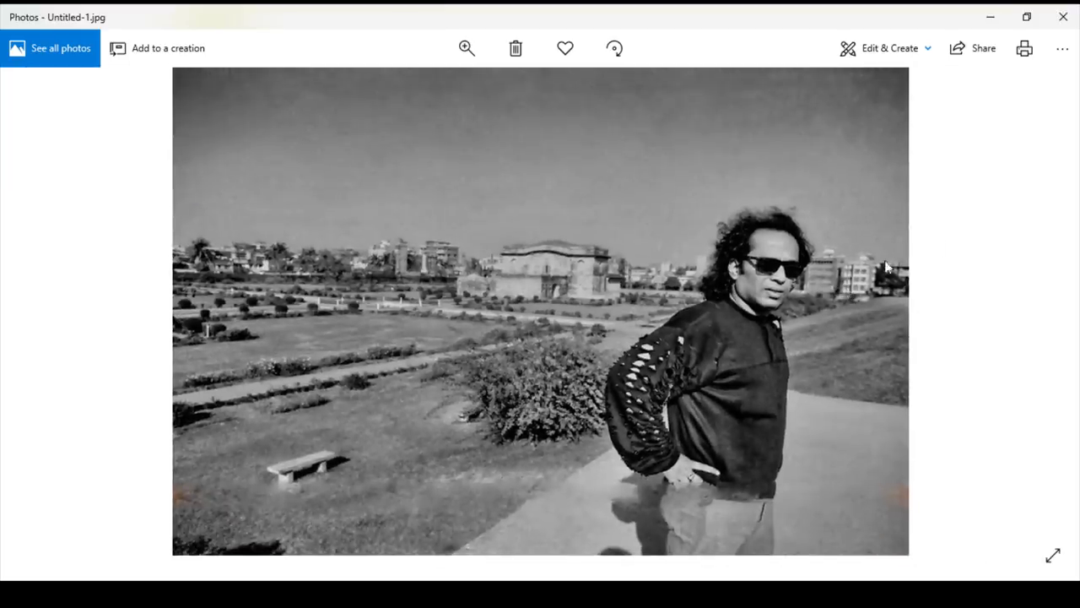
{"action": "left_click", "coordinate": [1063, 17]}
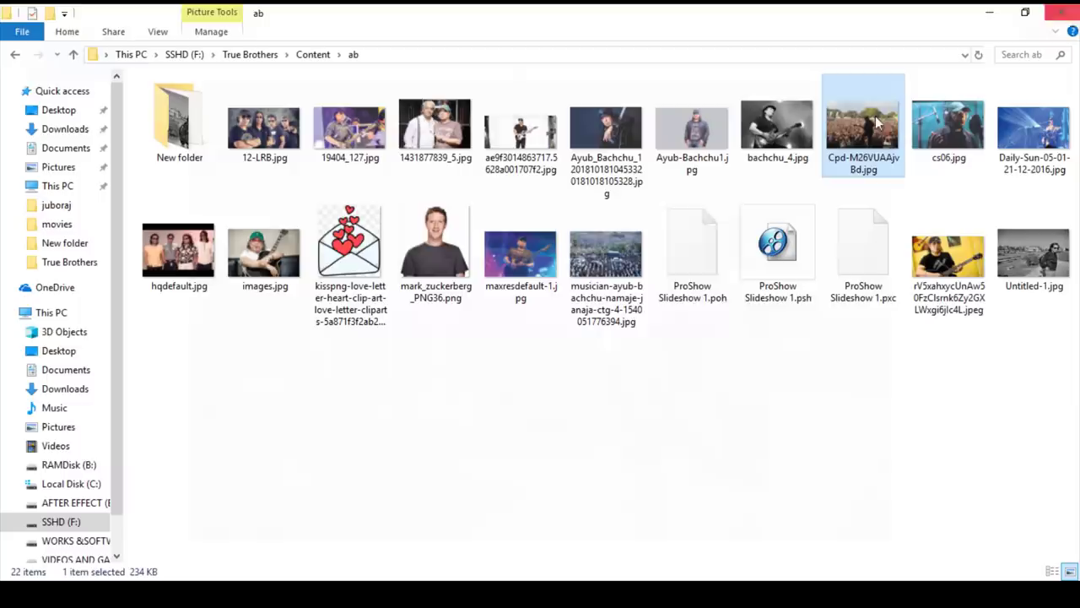
{"action": "left_click", "coordinate": [738, 410]}
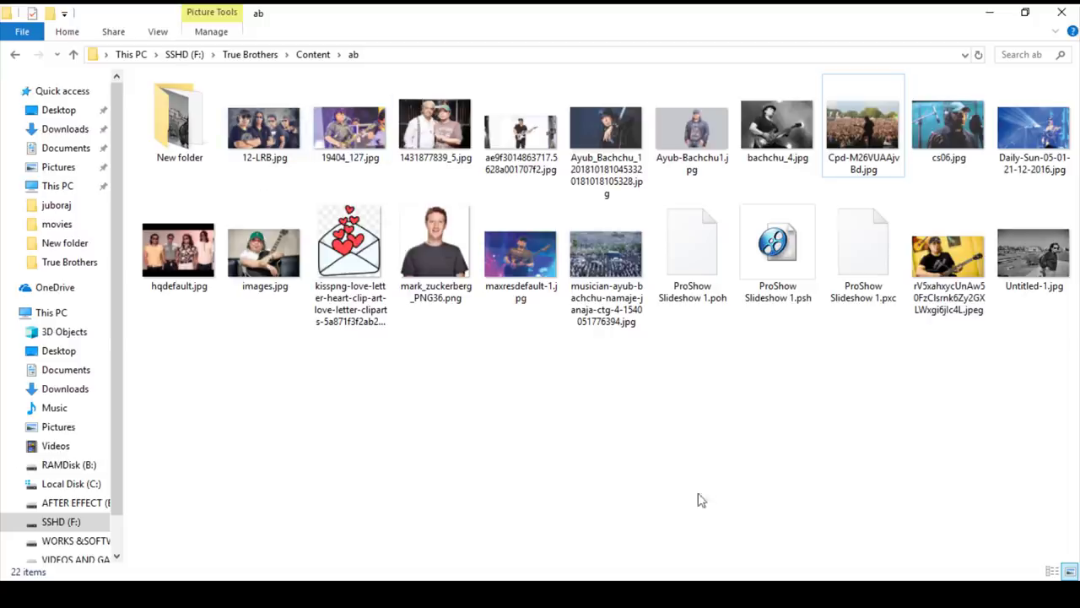
Launch ProShow Producer, create a new slide show with the Wizard and continue past its introduction.
{"action": "left_click", "coordinate": [63, 574]}
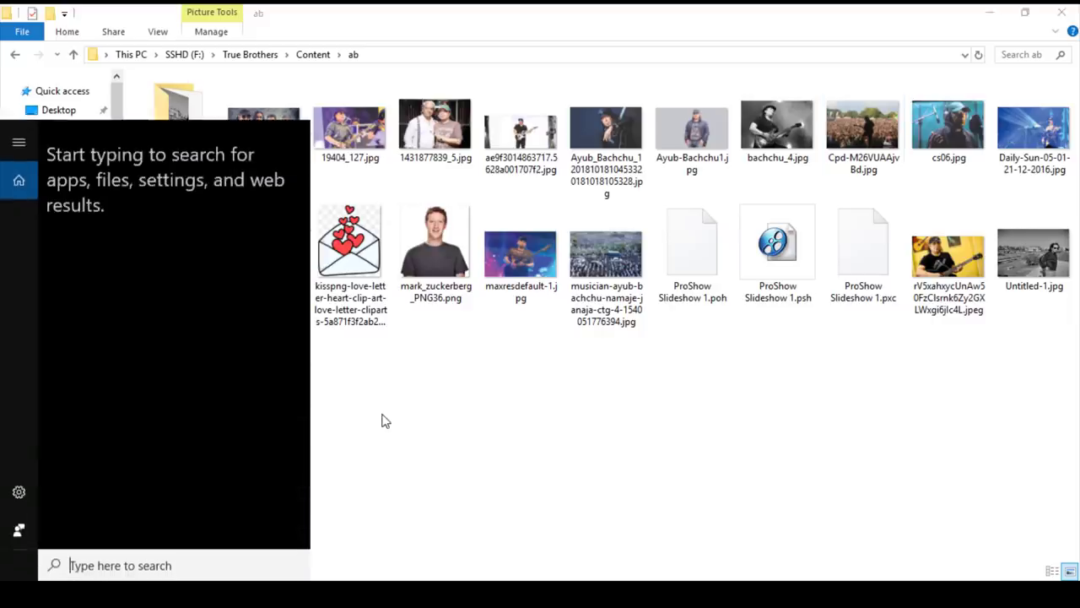
{"action": "type", "text": "pro"}
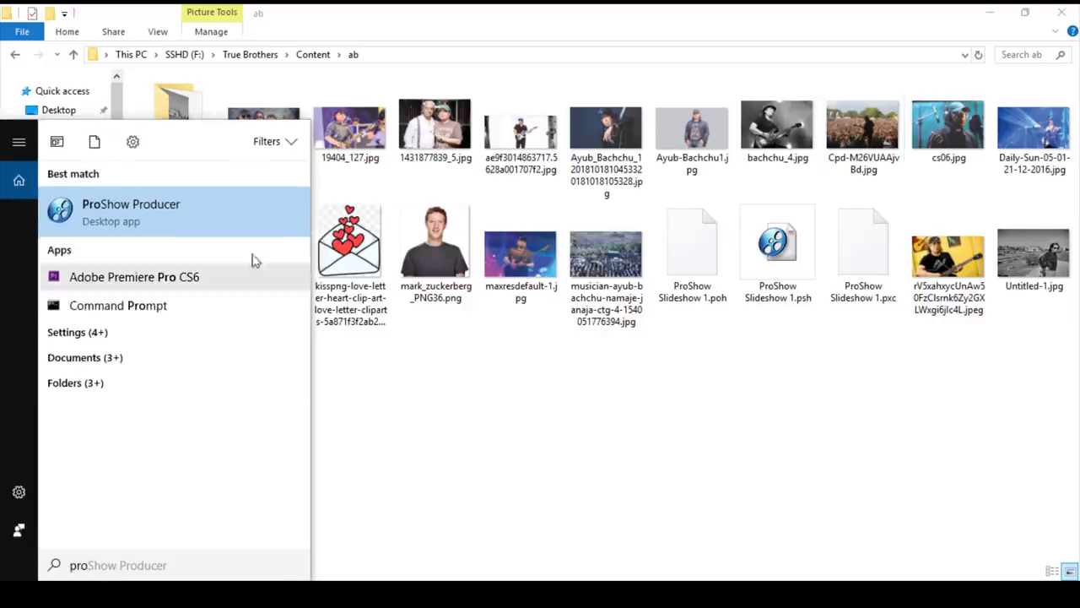
{"action": "left_click", "coordinate": [208, 219]}
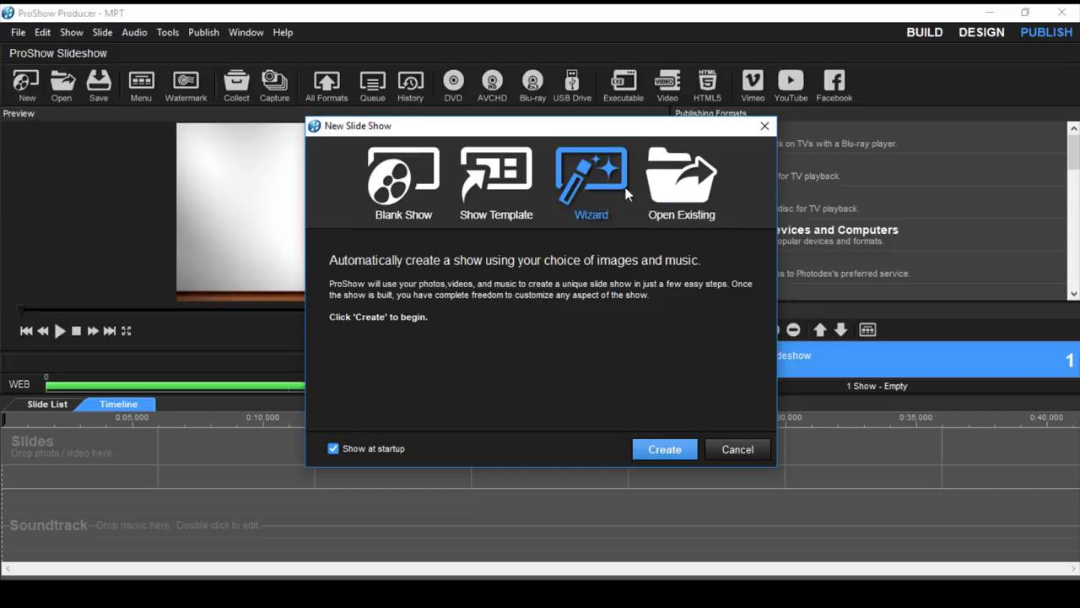
{"action": "left_click", "coordinate": [646, 445]}
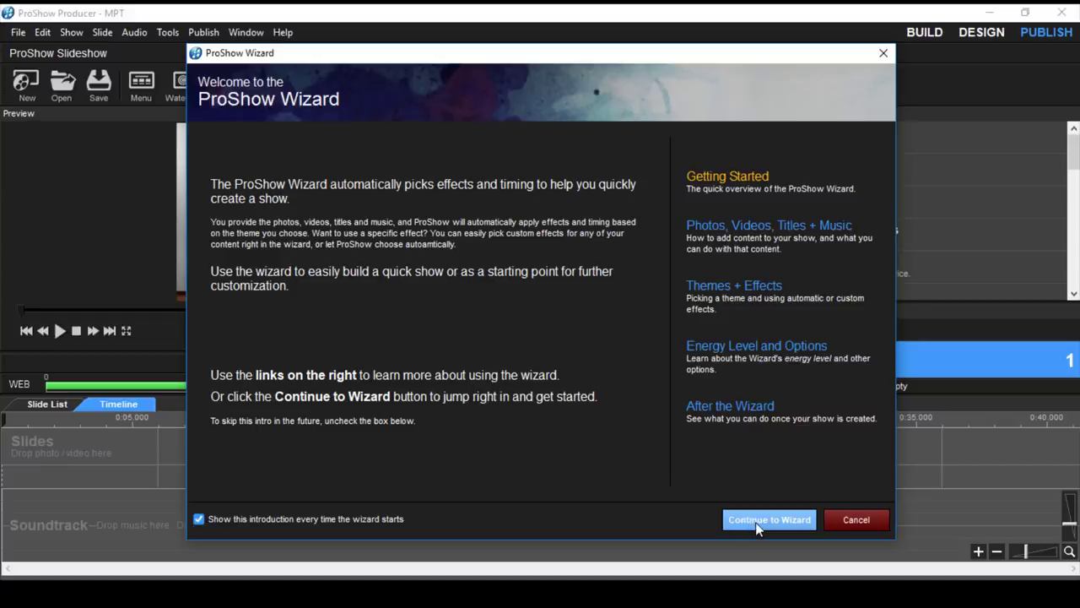
{"action": "left_click", "coordinate": [757, 523]}
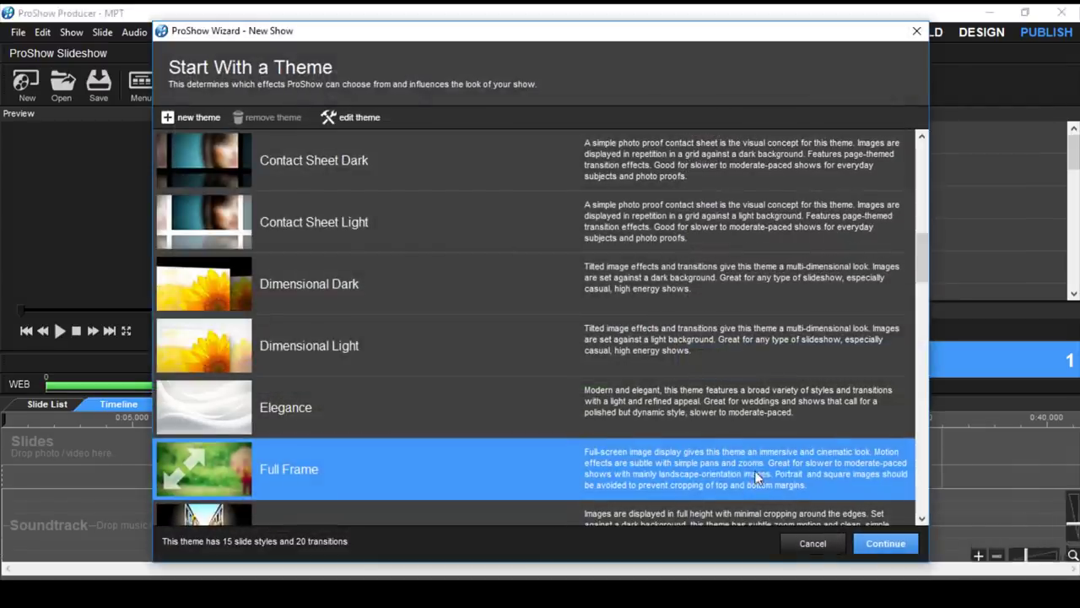
Look through the available wizard themes and continue with the Full Frame theme.
{"action": "scroll", "coordinate": [573, 405], "scroll_direction": "up", "scroll_amount": 8}
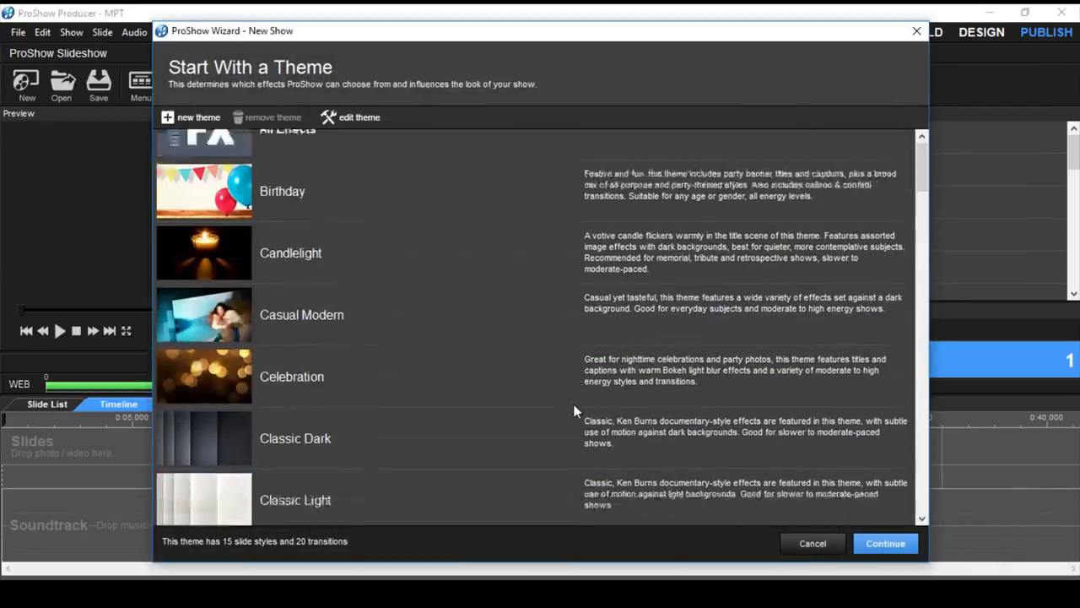
{"action": "scroll", "coordinate": [445, 222], "scroll_direction": "down", "scroll_amount": 10}
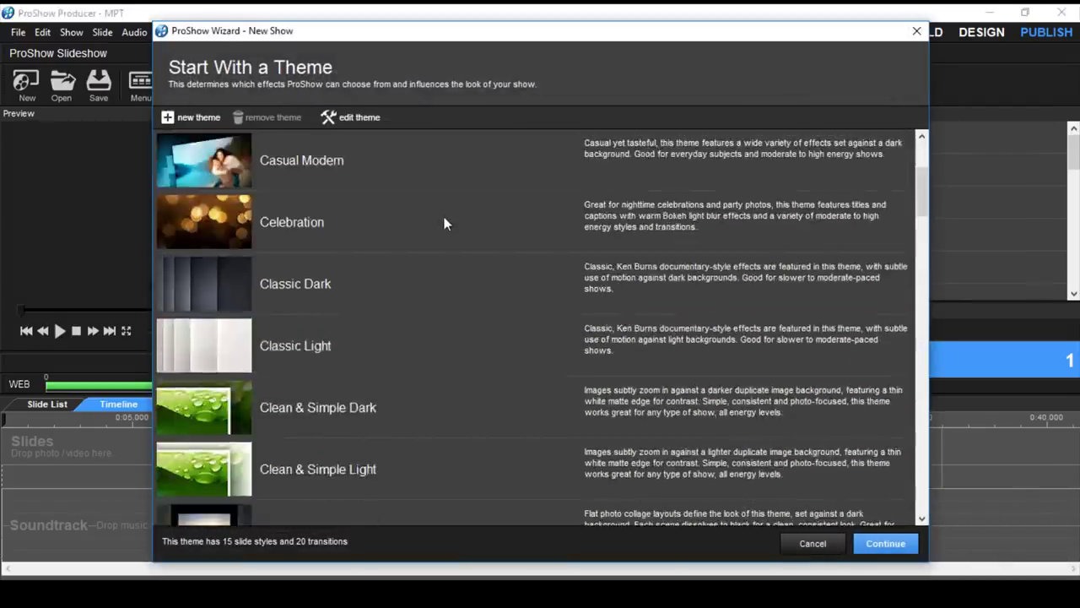
{"action": "scroll", "coordinate": [445, 225], "scroll_direction": "down", "scroll_amount": 3}
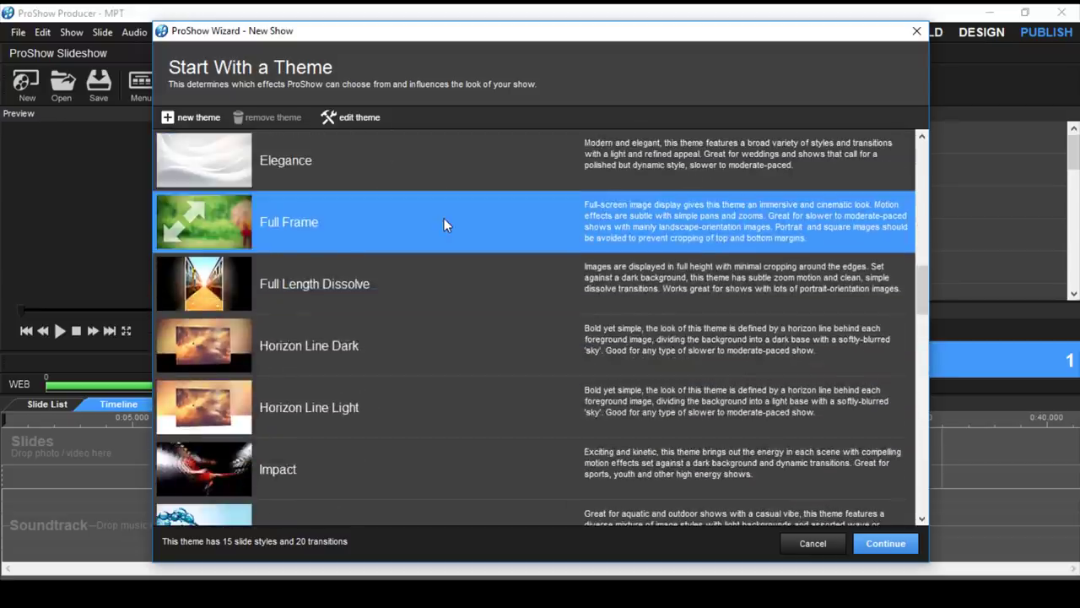
{"action": "scroll", "coordinate": [445, 219], "scroll_direction": "down", "scroll_amount": 6}
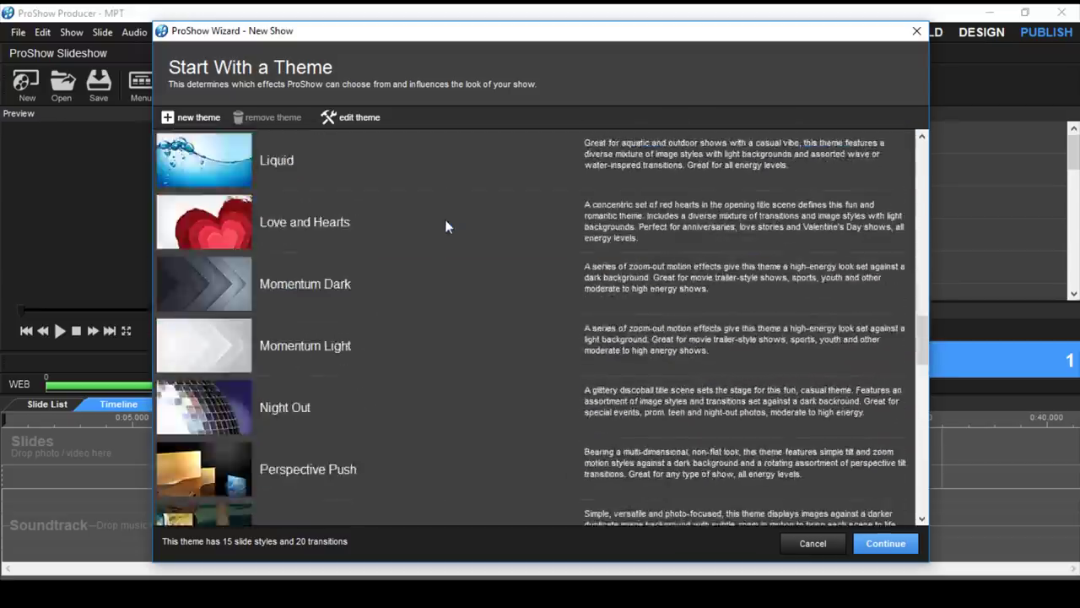
{"action": "scroll", "coordinate": [446, 222], "scroll_direction": "up", "scroll_amount": 6}
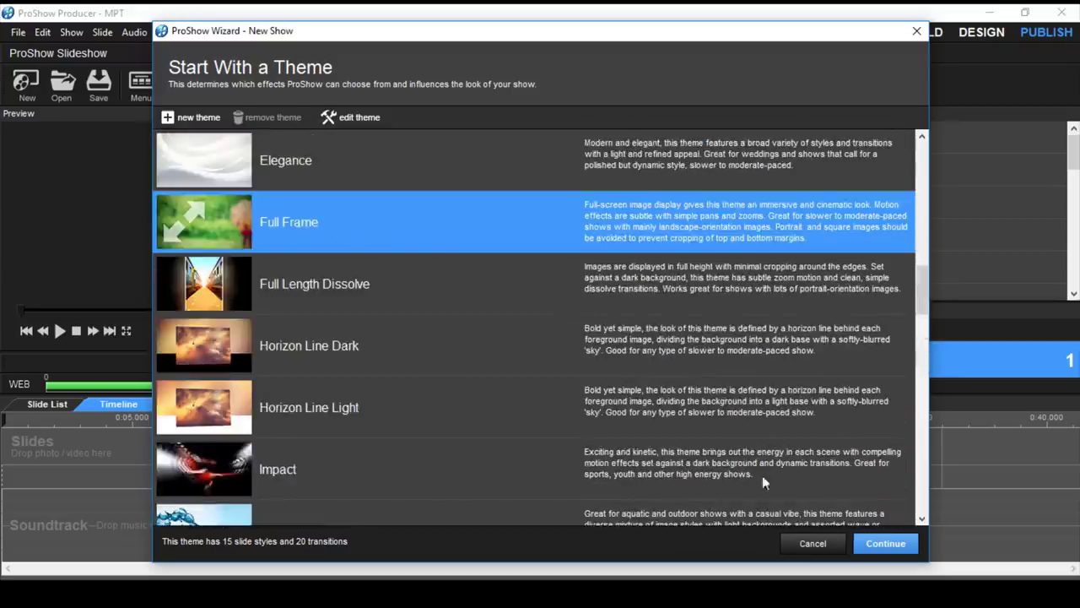
{"action": "left_click", "coordinate": [886, 543]}
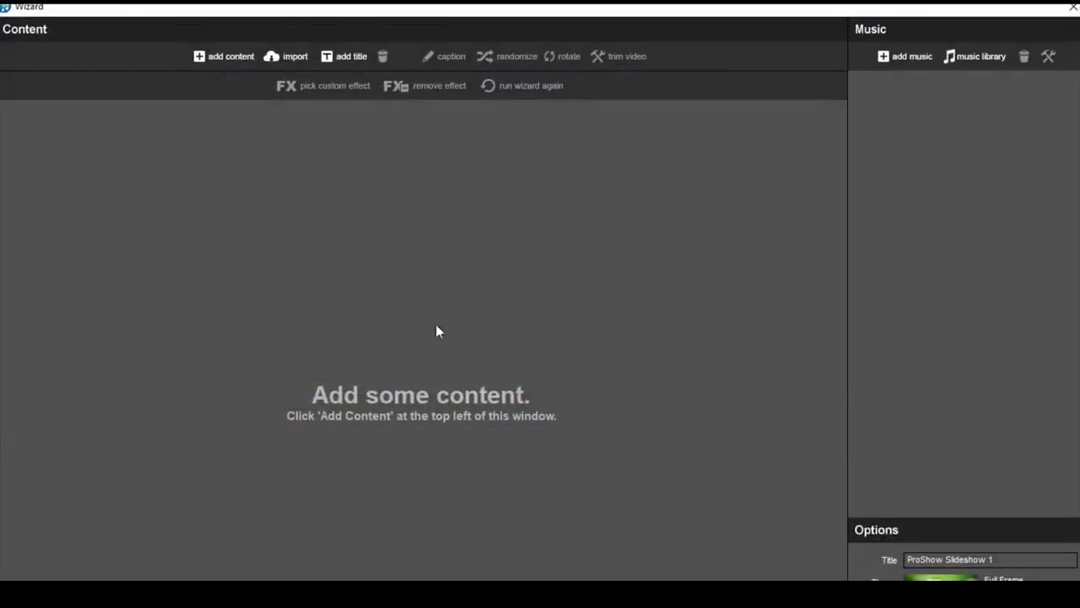
Start adding content and go to the folder True Brothers > Content > ab on drive F.
{"action": "left_click", "coordinate": [208, 56]}
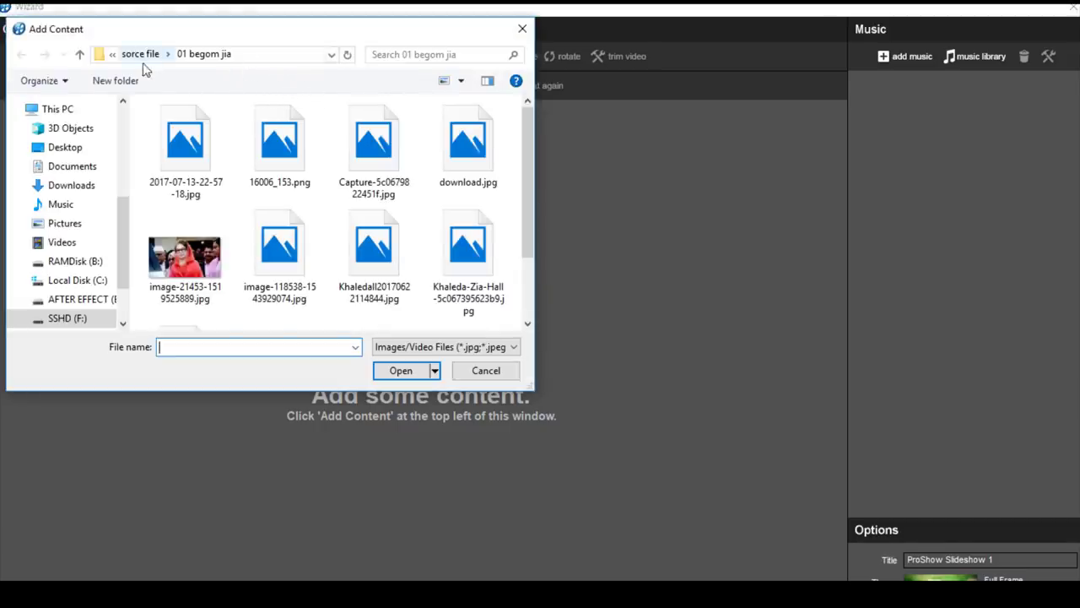
{"action": "left_click", "coordinate": [142, 56]}
{"action": "left_click", "coordinate": [153, 56]}
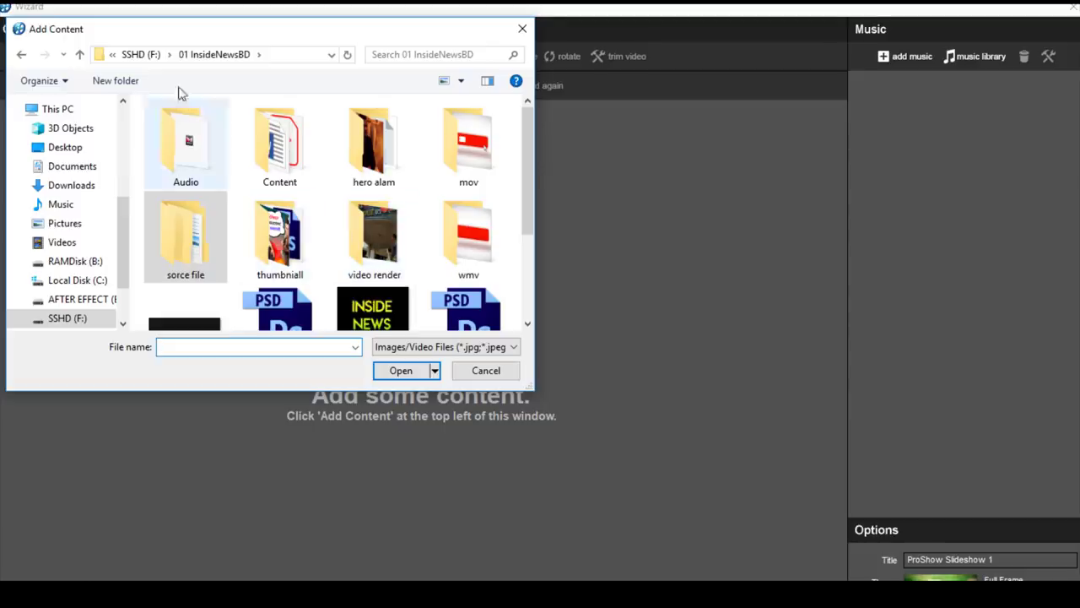
{"action": "left_click", "coordinate": [139, 55]}
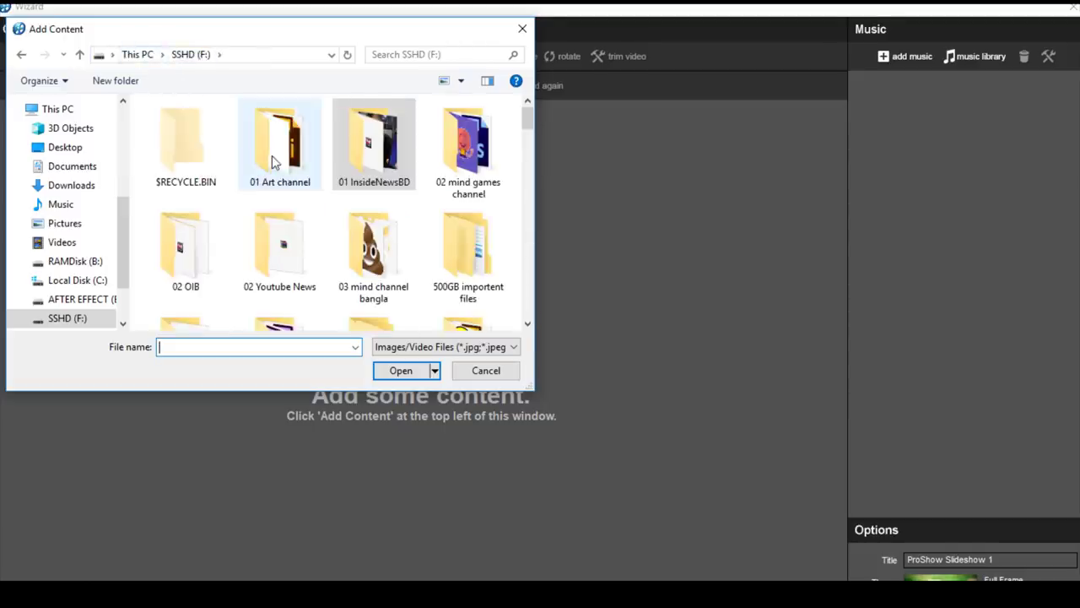
{"action": "left_click", "coordinate": [272, 156]}
{"action": "key", "text": "t"}
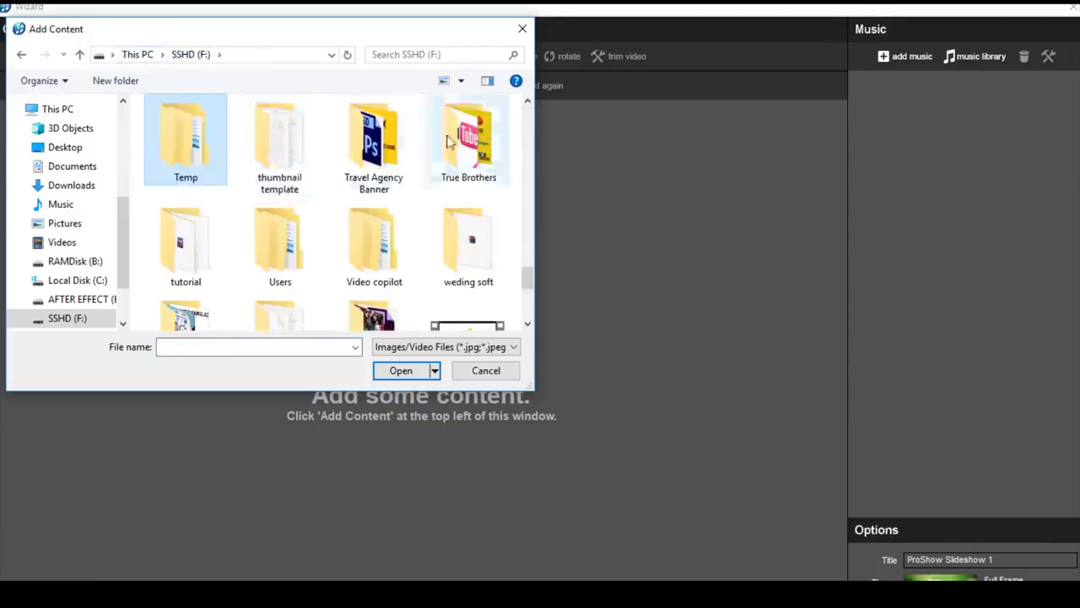
{"action": "double_click", "coordinate": [472, 137]}
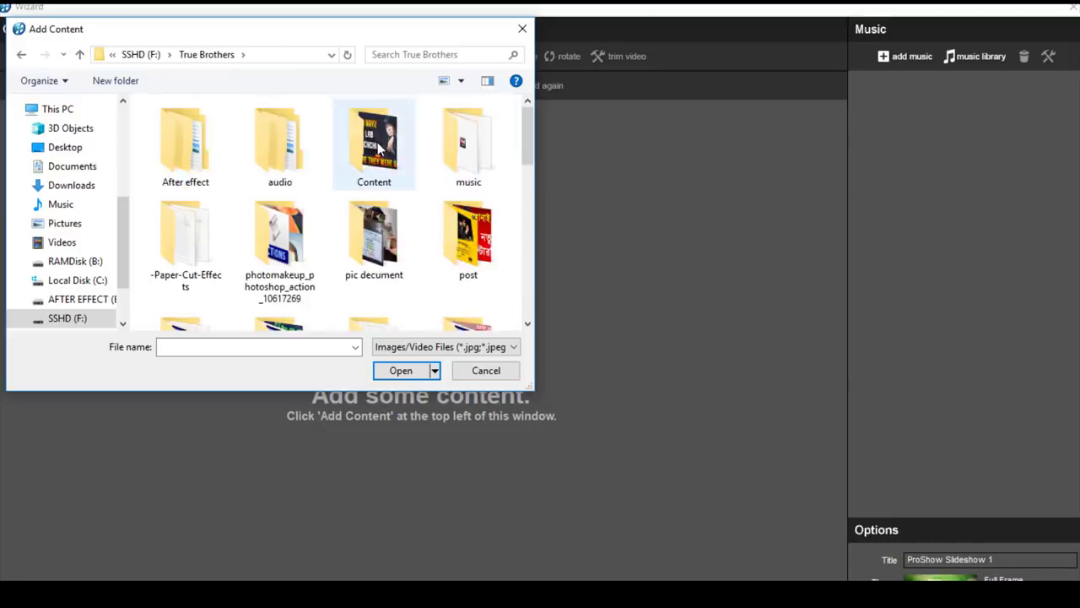
{"action": "double_click", "coordinate": [377, 147]}
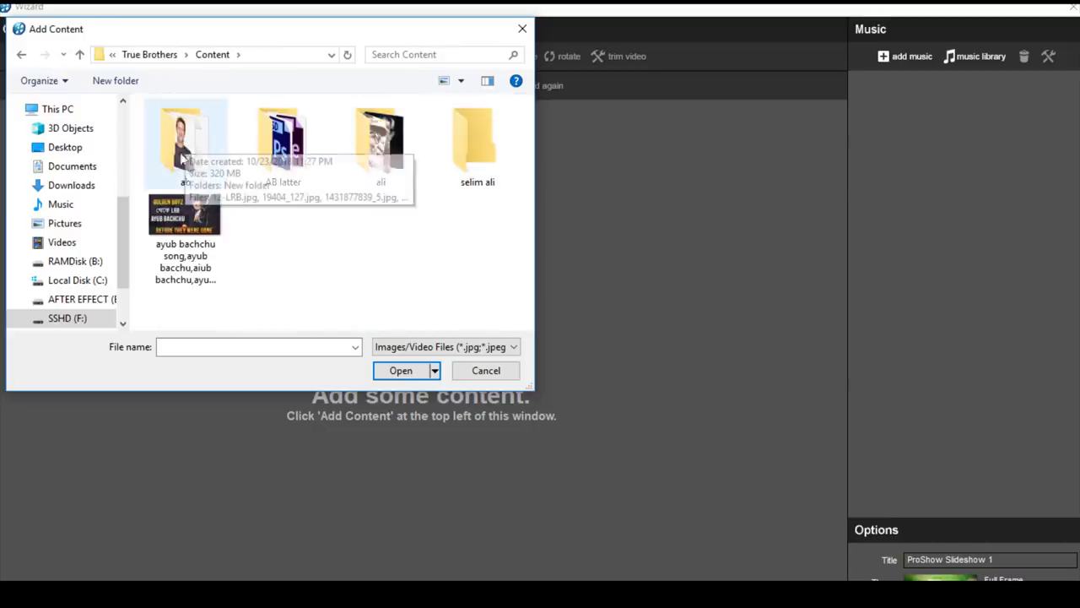
{"action": "double_click", "coordinate": [181, 146]}
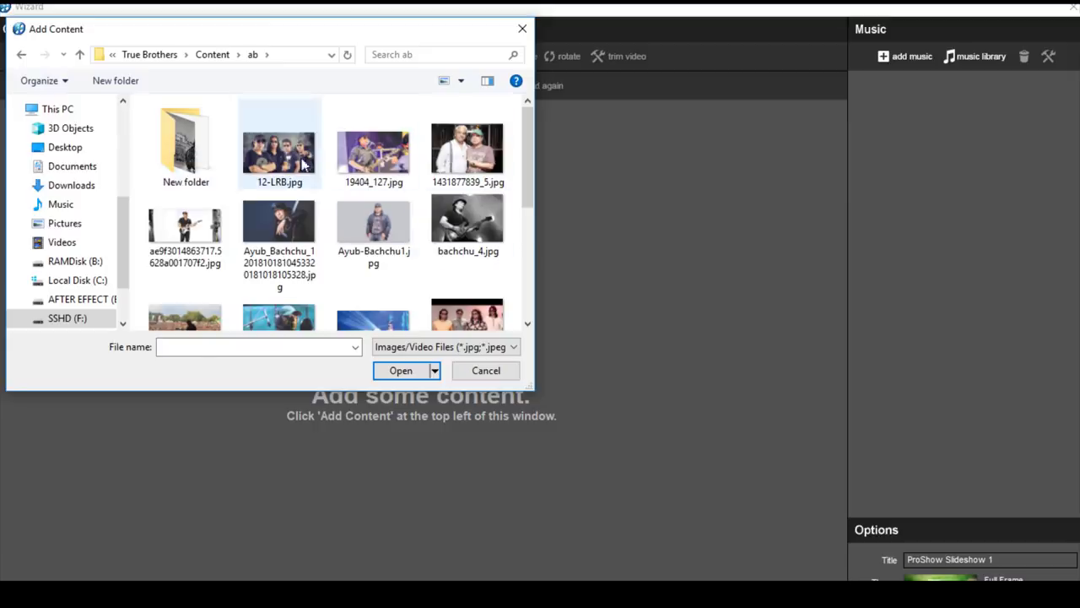
Select all the photos in the ab folder and add them to the slideshow content.
{"action": "left_click", "coordinate": [275, 165]}
{"action": "scroll", "coordinate": [372, 211], "scroll_direction": "down", "scroll_amount": 5}
{"action": "scroll", "coordinate": [371, 211], "scroll_direction": "up", "scroll_amount": 5}
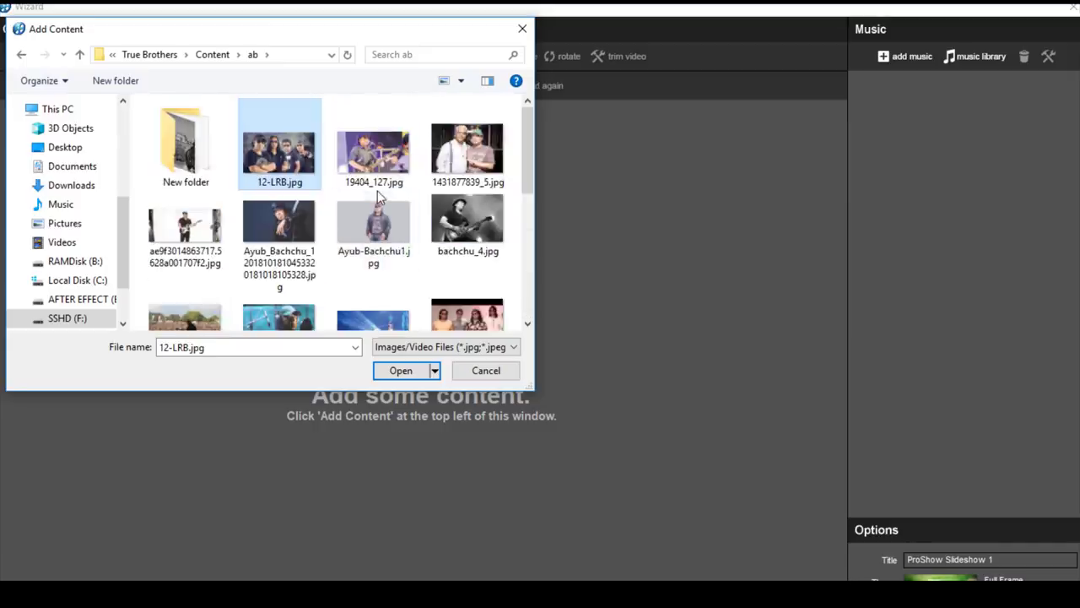
{"action": "scroll", "coordinate": [379, 195], "scroll_direction": "down", "scroll_amount": 3}
{"action": "scroll", "coordinate": [374, 197], "scroll_direction": "down", "scroll_amount": 2}
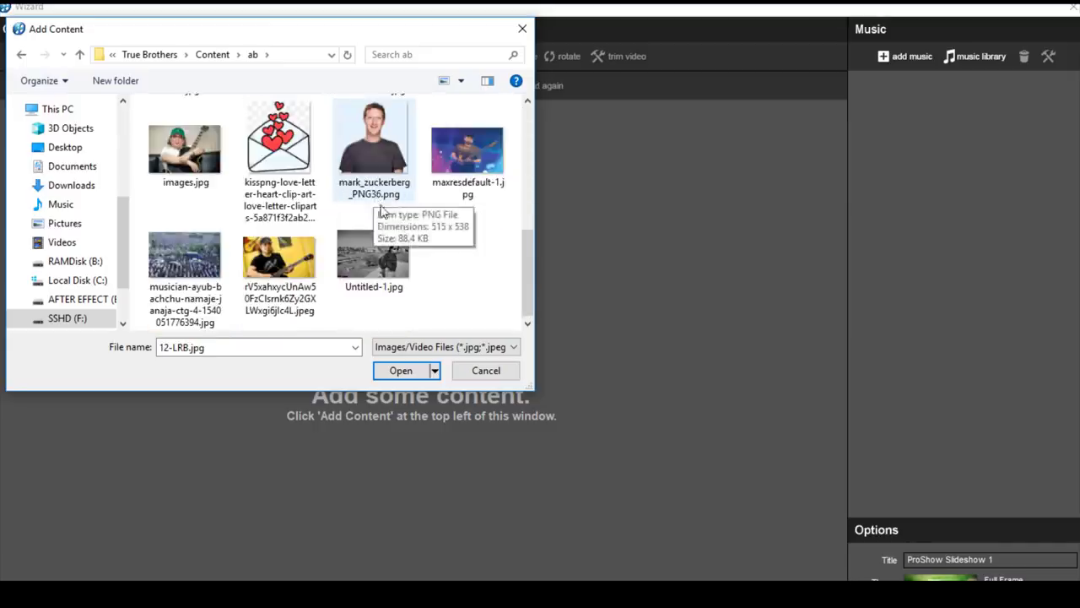
{"action": "key", "text": "ctrl+a"}
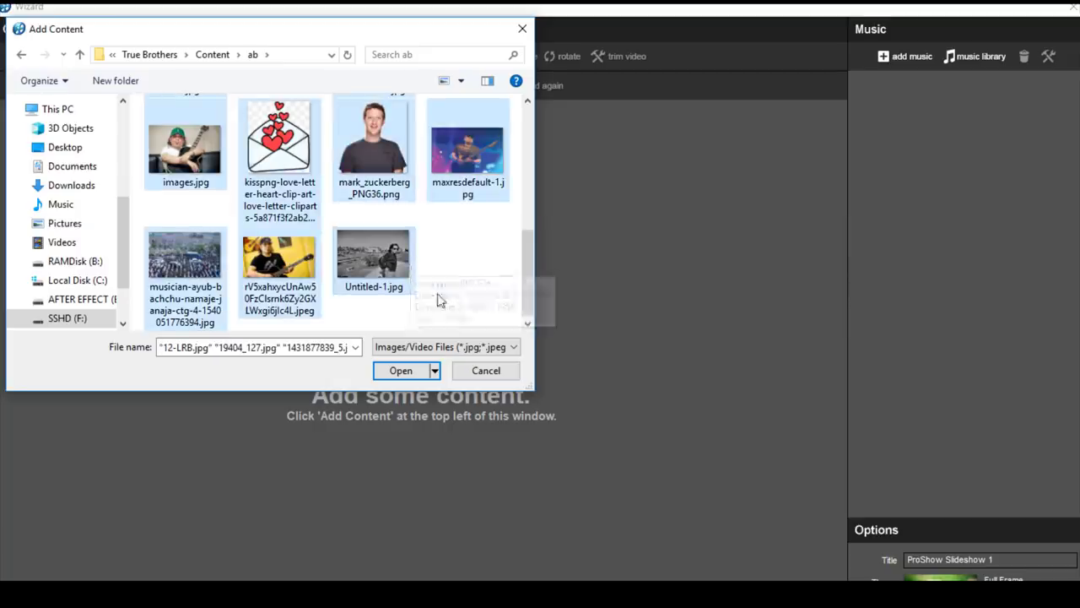
{"action": "left_click_drag", "start_coordinate": [526, 263], "coordinate": [530, 126]}
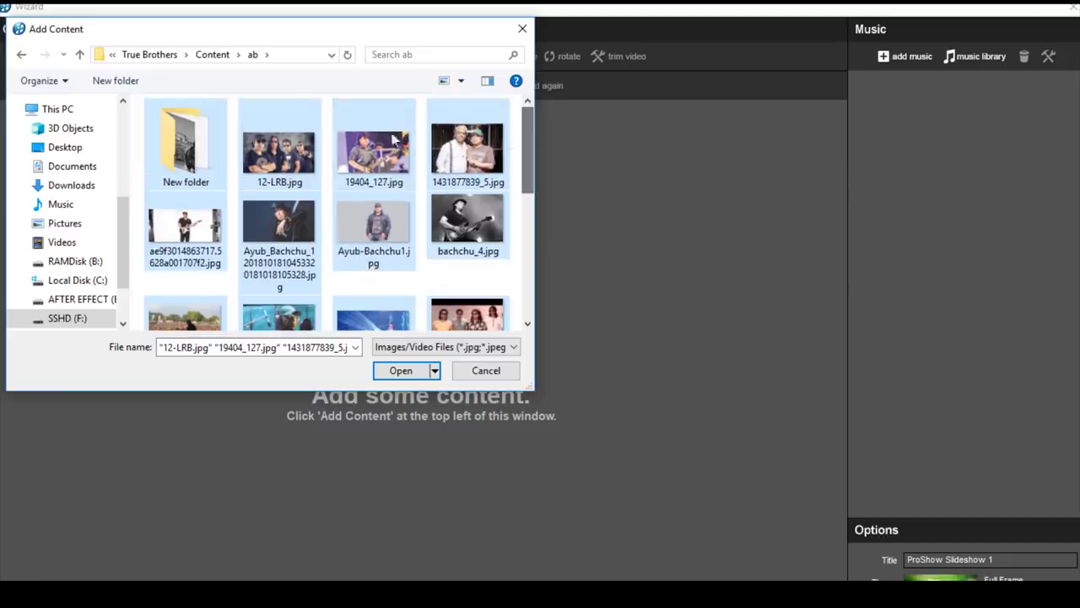
{"action": "left_click", "coordinate": [399, 371]}
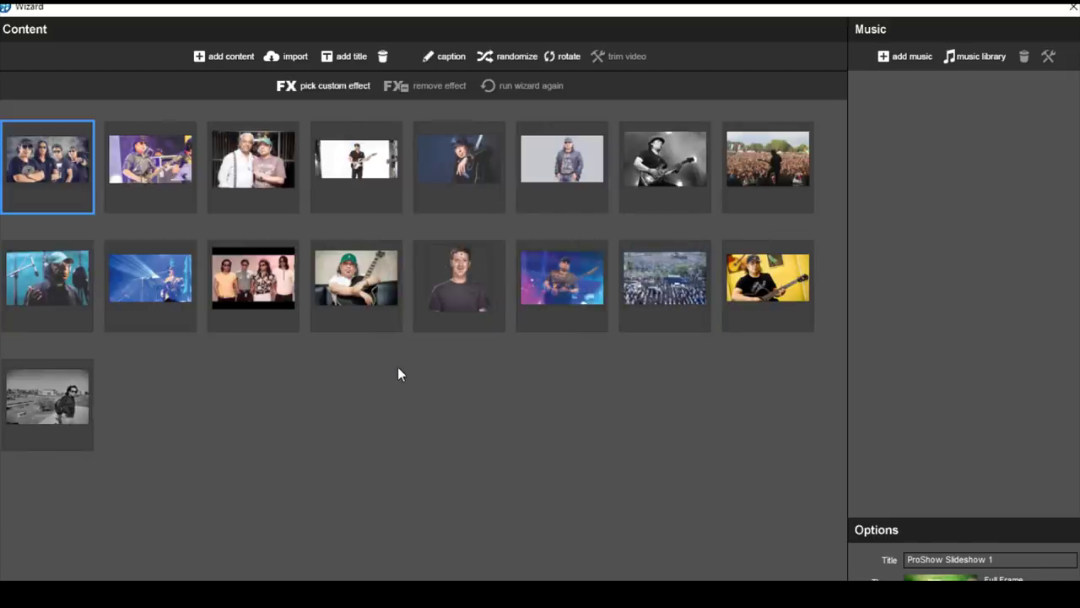
Check the wizard's show options and place the yellow-background guitarist photo last in the content order.
{"action": "left_click", "coordinate": [407, 382]}
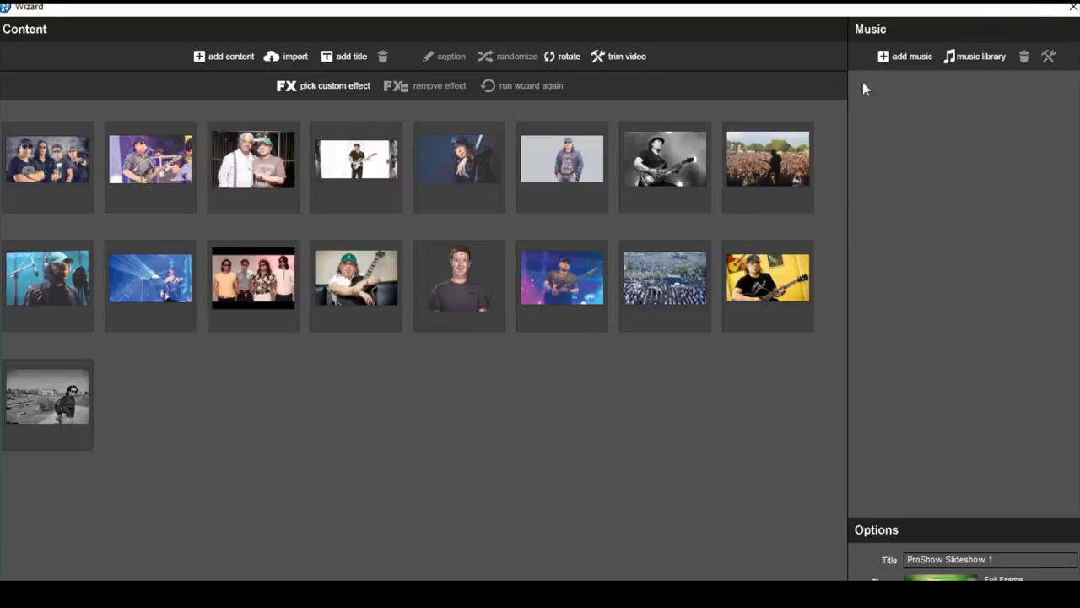
{"action": "mouse_move", "coordinate": [1033, 13]}
{"action": "left_mouse_down"}
{"action": "mouse_move", "coordinate": [997, 37]}
{"action": "mouse_move", "coordinate": [1045, 2]}
{"action": "mouse_move", "coordinate": [1046, 12]}
{"action": "left_mouse_up"}
{"action": "scroll", "coordinate": [911, 531], "scroll_direction": "down", "scroll_amount": 3}
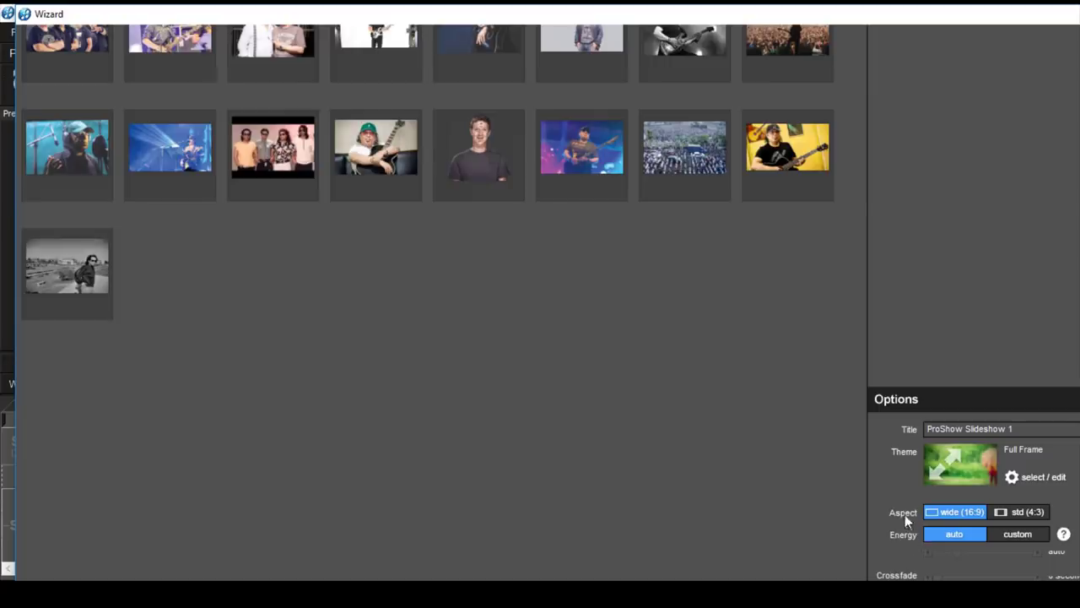
{"action": "left_click_drag", "start_coordinate": [883, 19], "coordinate": [985, 14]}
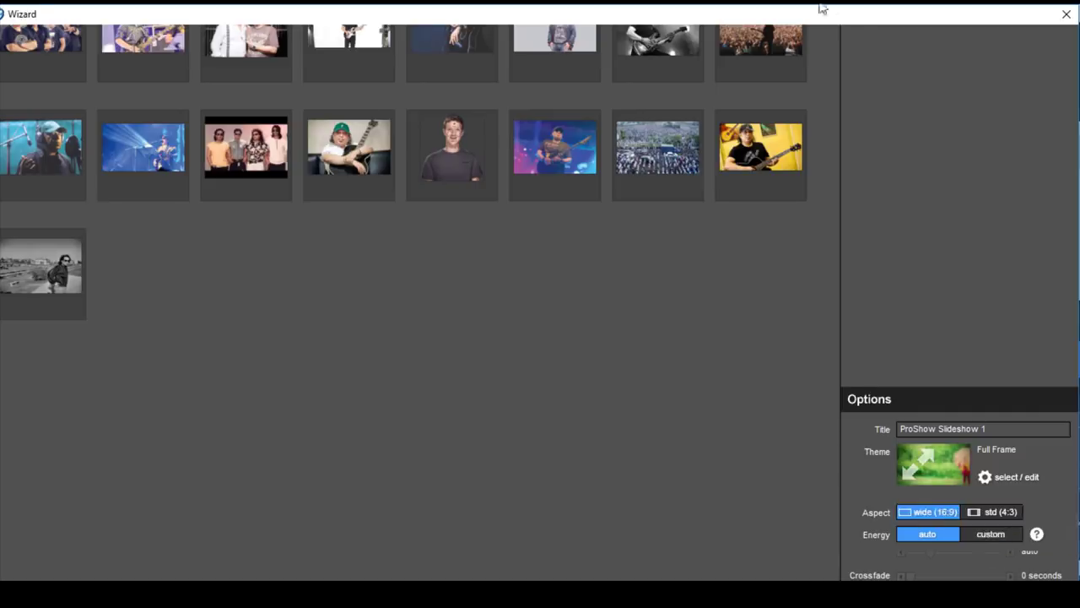
{"action": "left_click_drag", "start_coordinate": [816, 27], "coordinate": [835, 83]}
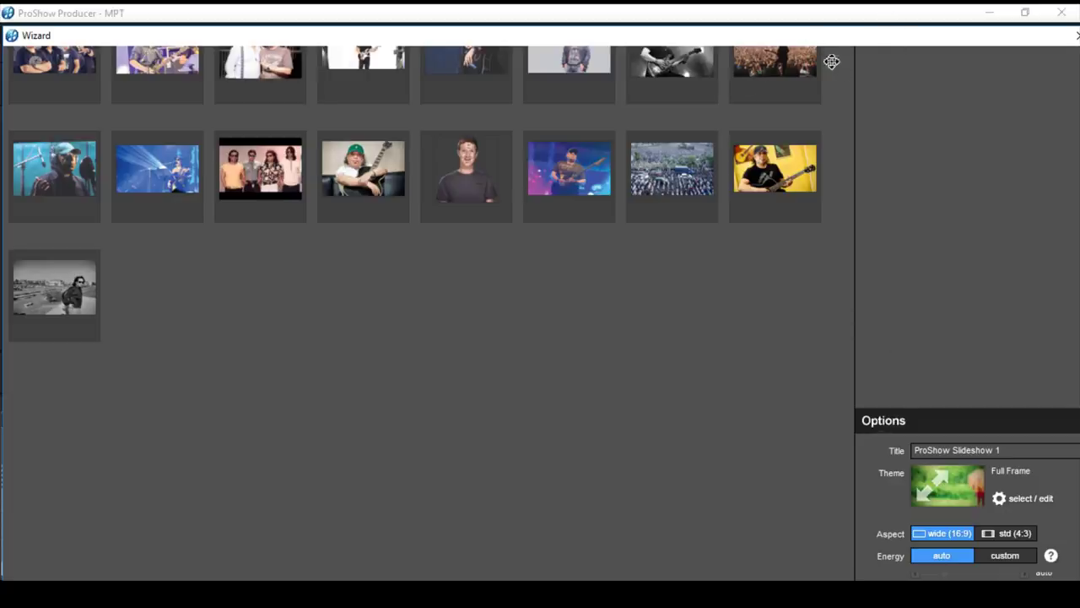
{"action": "left_click_drag", "start_coordinate": [834, 49], "coordinate": [787, 290]}
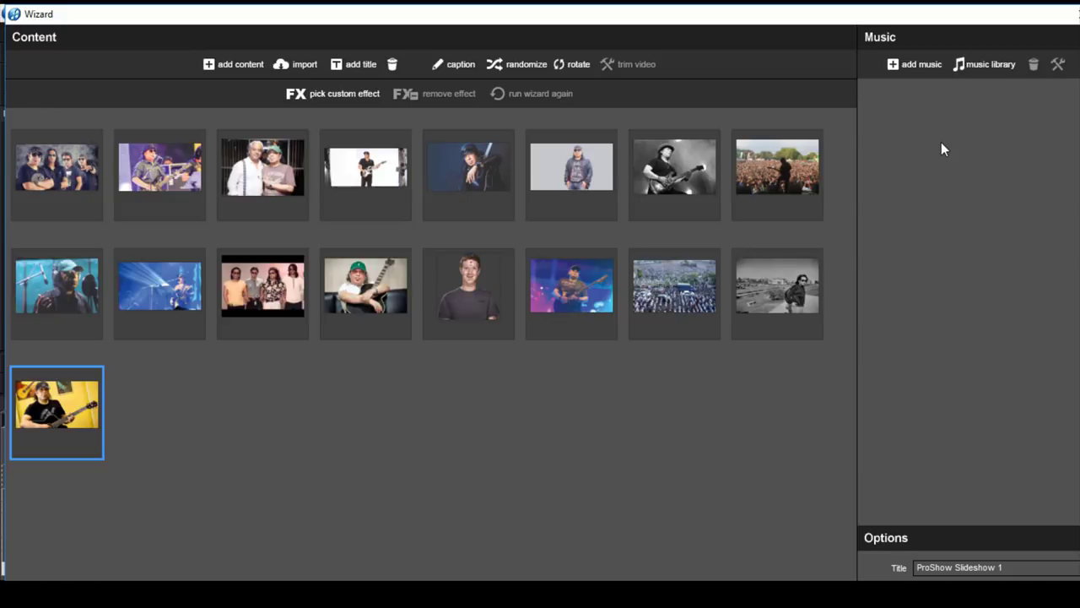
Start adding a music file and go to the True Brothers folder on drive F.
{"action": "left_click", "coordinate": [935, 64]}
{"action": "left_click", "coordinate": [909, 67]}
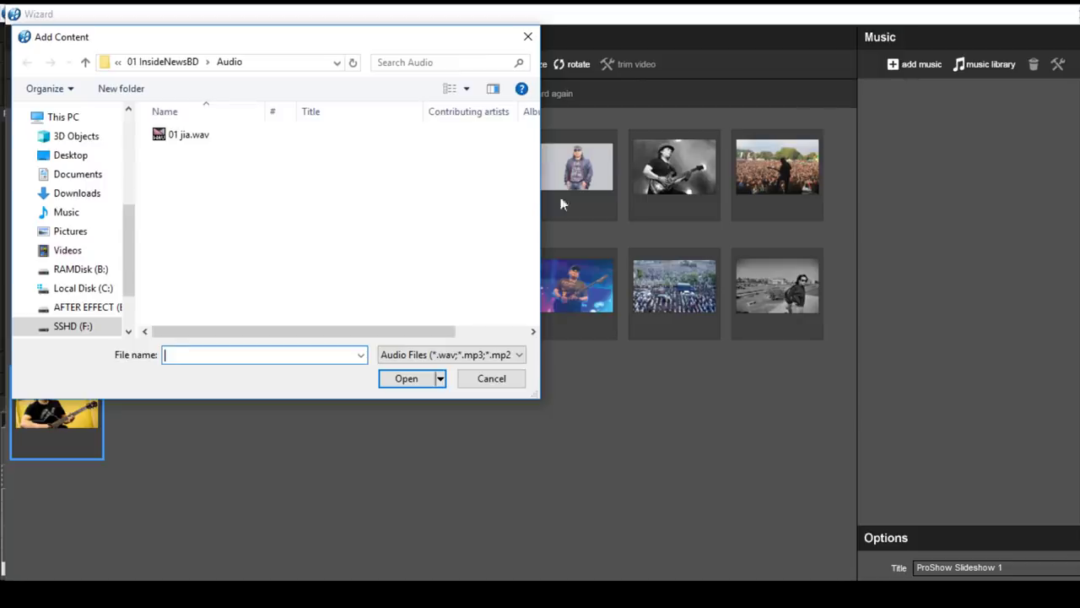
{"action": "left_click", "coordinate": [148, 67]}
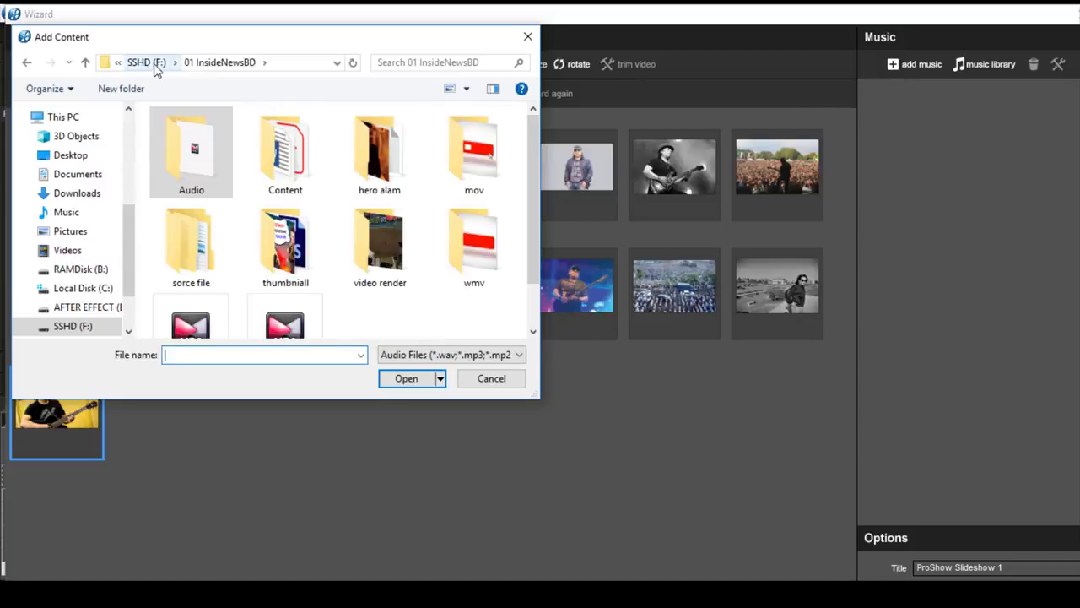
{"action": "left_click", "coordinate": [148, 68]}
{"action": "scroll", "coordinate": [301, 222], "scroll_direction": "down", "scroll_amount": 1}
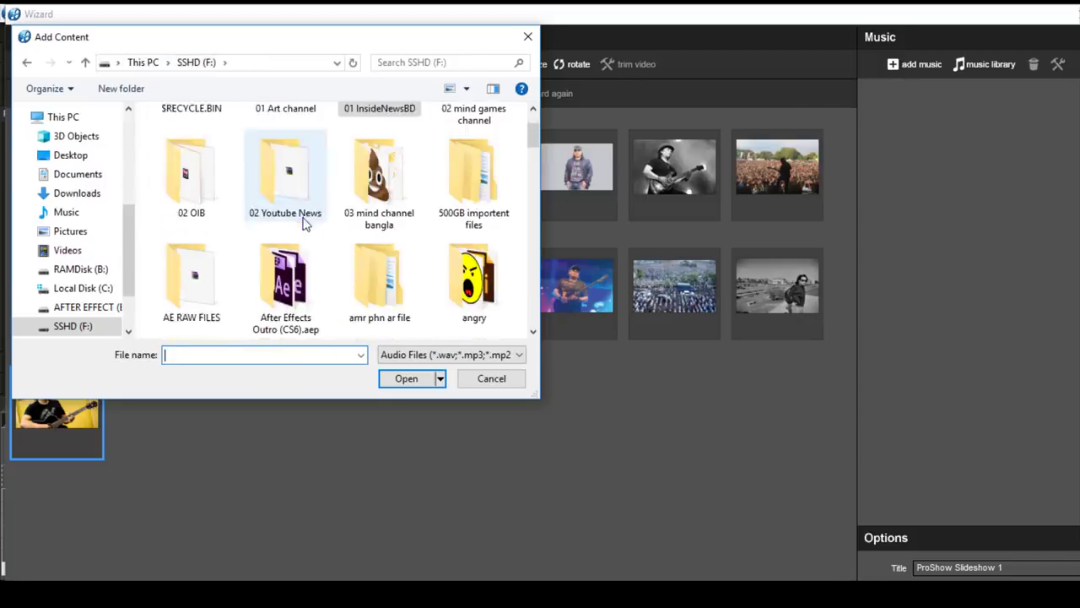
{"action": "left_click", "coordinate": [379, 279]}
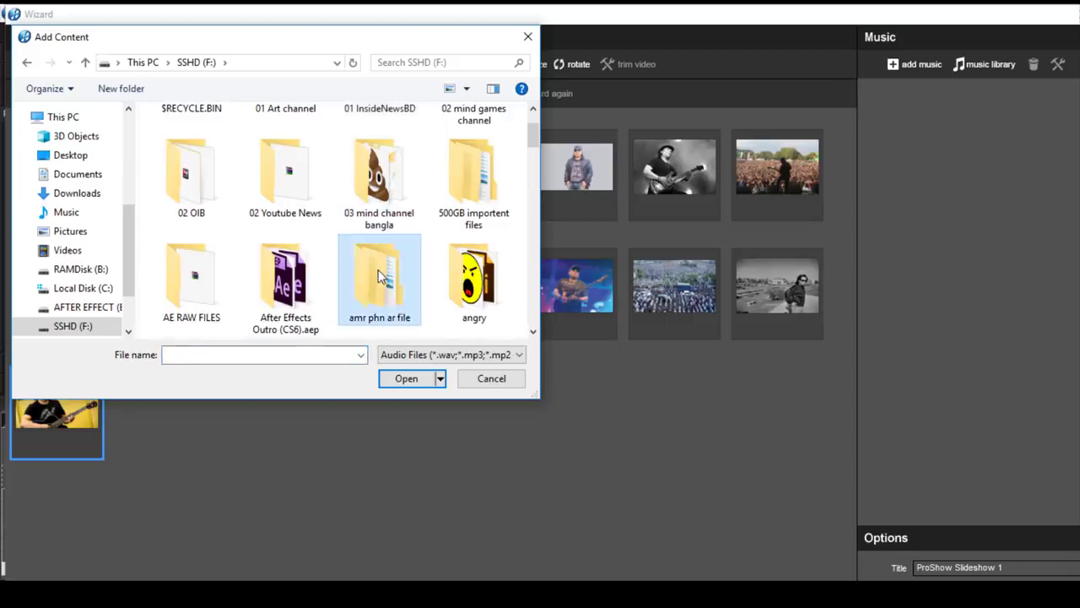
{"action": "scroll", "coordinate": [422, 245], "scroll_direction": "down", "scroll_amount": 5}
{"action": "double_click", "coordinate": [446, 110]}
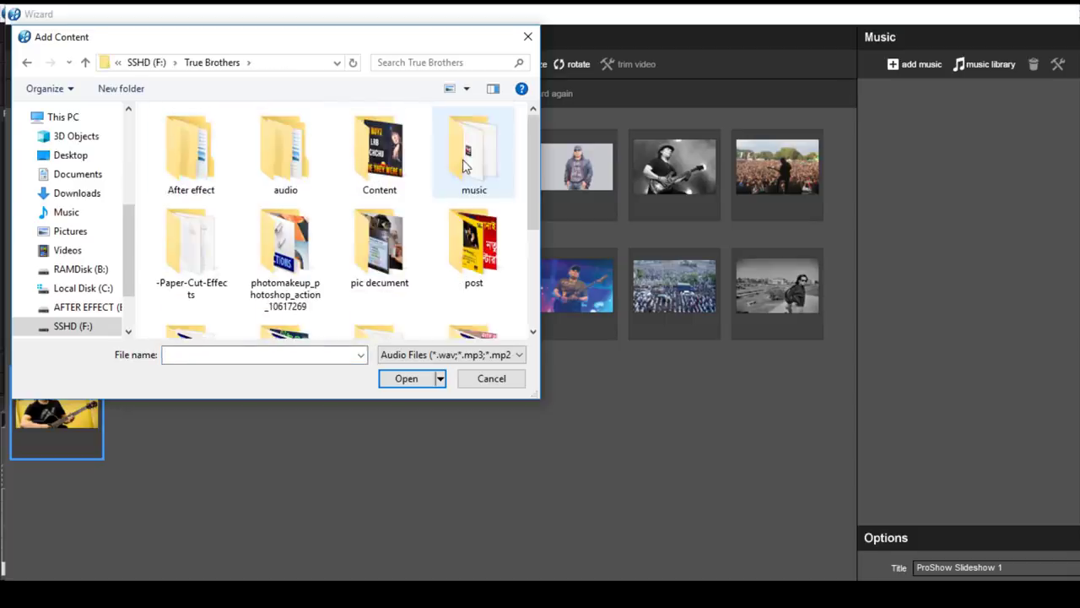
Add ayub bachchu audio.mp3 from Content > ab > New folder as the slideshow's music.
{"action": "double_click", "coordinate": [389, 156]}
{"action": "double_click", "coordinate": [194, 152]}
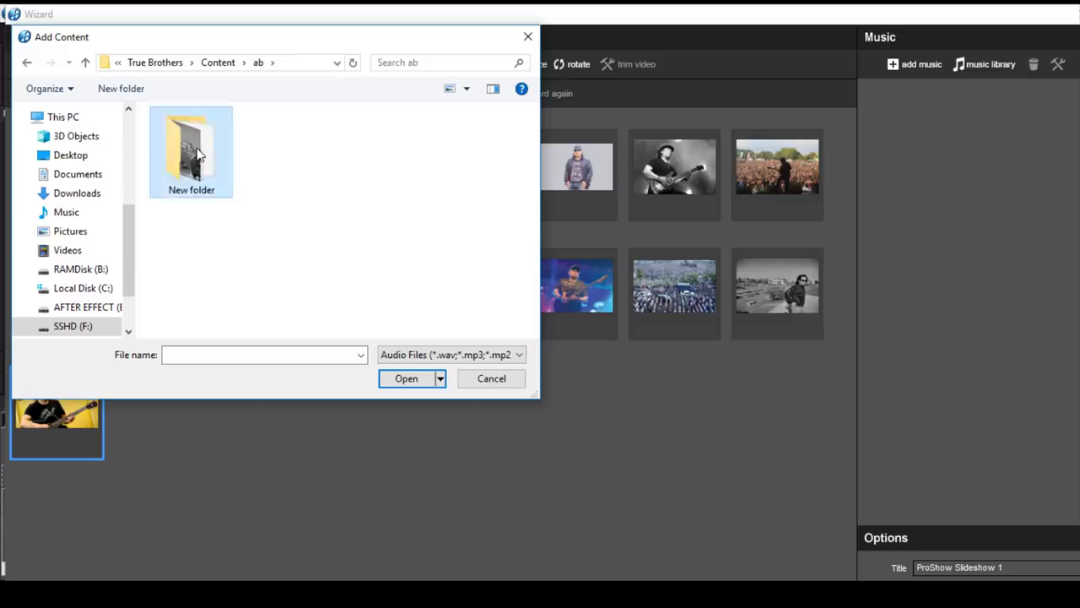
{"action": "double_click", "coordinate": [194, 139]}
{"action": "left_click", "coordinate": [258, 131]}
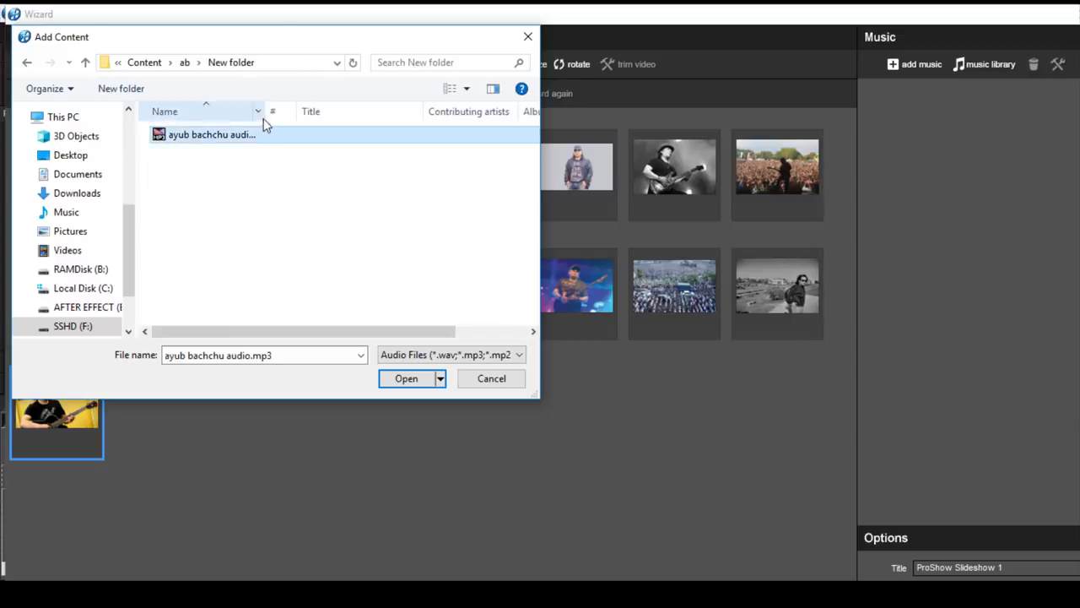
{"action": "left_click_drag", "start_coordinate": [265, 112], "coordinate": [339, 113]}
{"action": "double_click", "coordinate": [270, 140]}
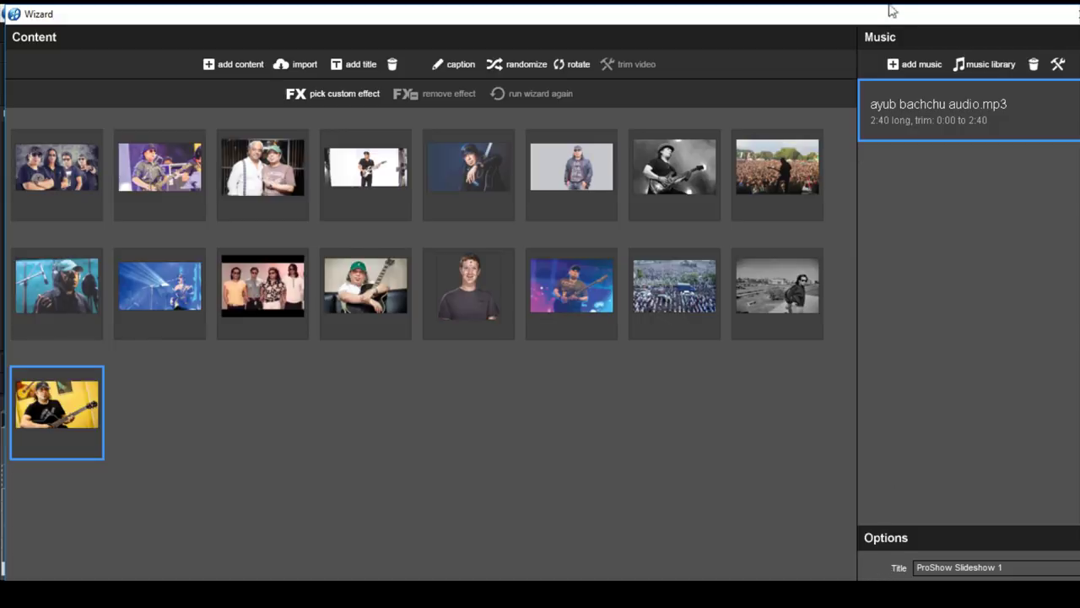
Preview the show, rerun the wizard to reassign the slide effects, and apply the result on exiting the wizard.
{"action": "left_click_drag", "start_coordinate": [892, 11], "coordinate": [873, 5]}
{"action": "scroll", "coordinate": [856, 557], "scroll_direction": "down", "scroll_amount": 3}
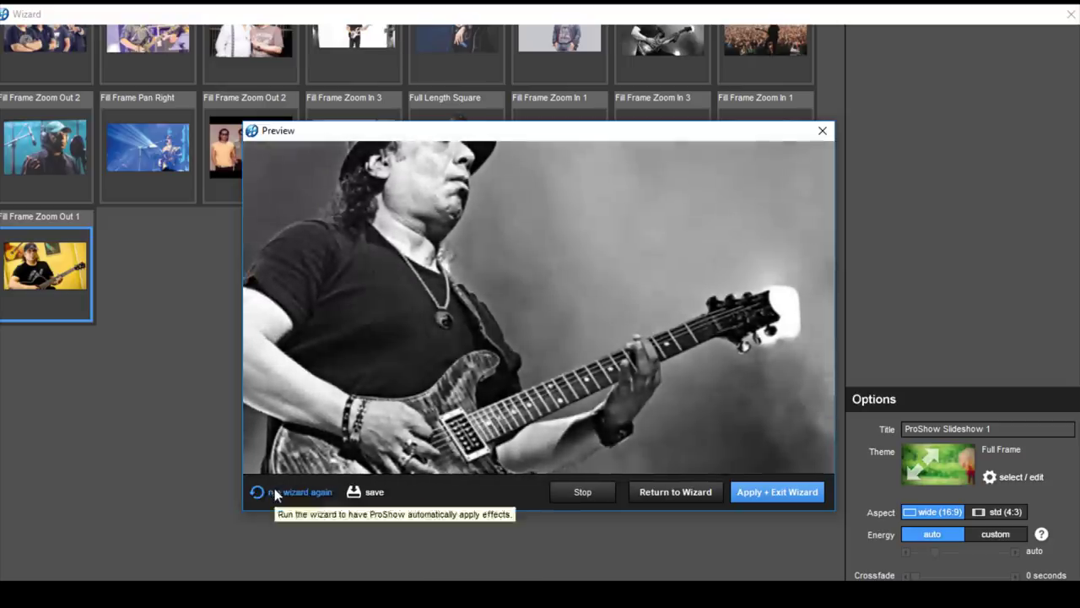
{"action": "left_click", "coordinate": [275, 492]}
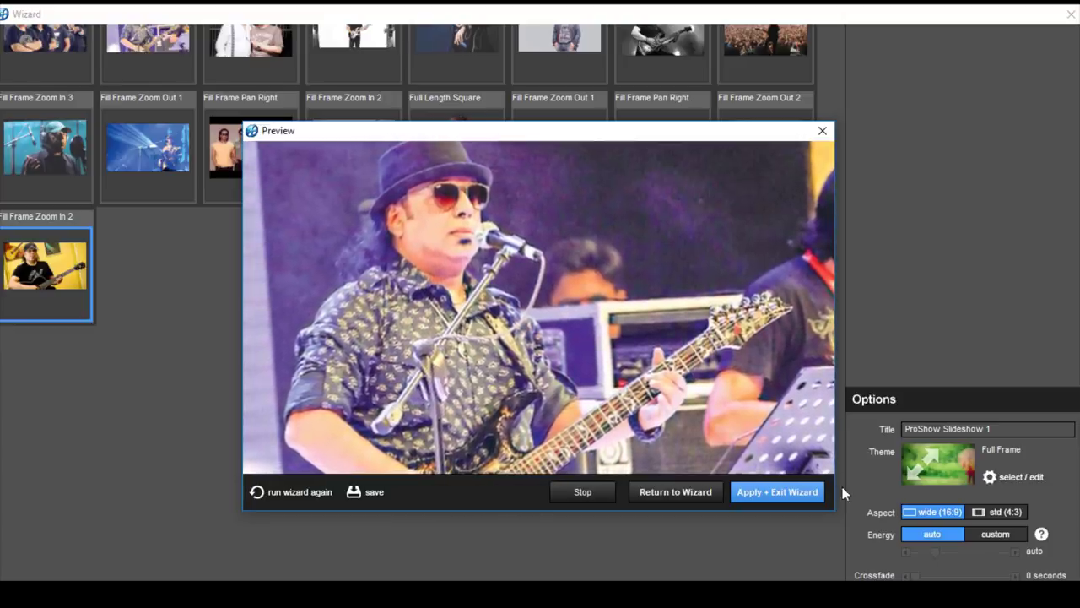
{"action": "left_click", "coordinate": [777, 492]}
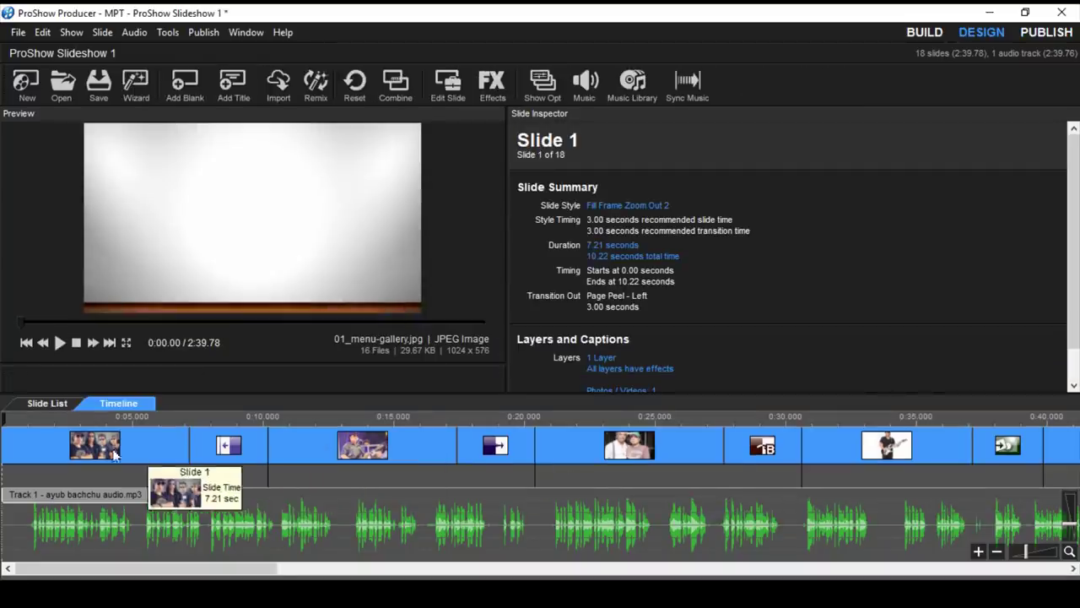
Switch the timeline to the slide list view and scrub the preview to the transition after slide 1.
{"action": "left_click", "coordinate": [44, 402]}
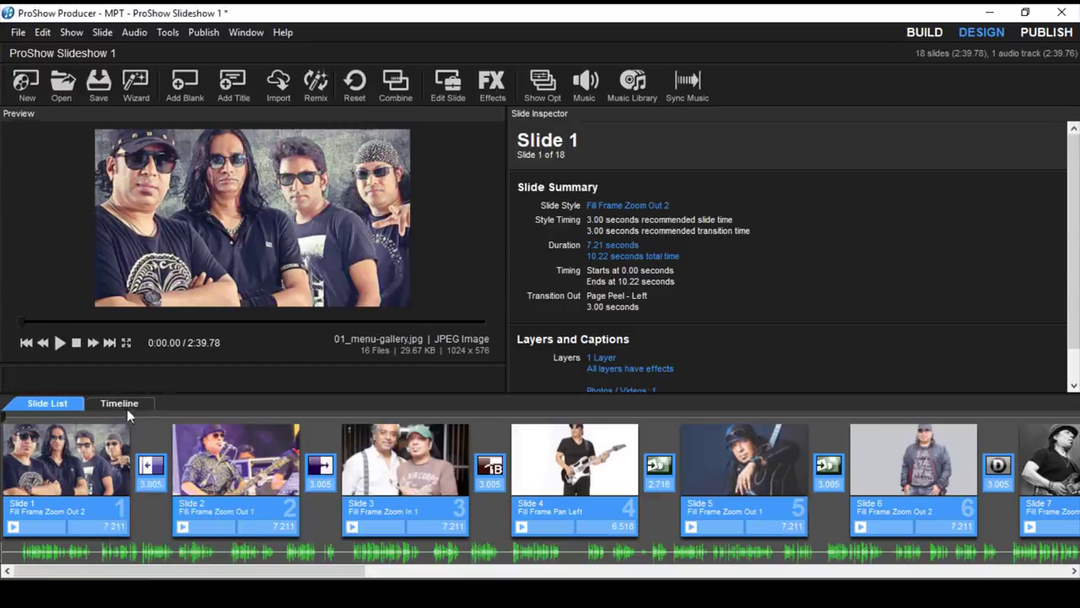
{"action": "mouse_move", "coordinate": [132, 416]}
{"action": "left_mouse_down"}
{"action": "mouse_move", "coordinate": [178, 430]}
{"action": "mouse_move", "coordinate": [150, 436]}
{"action": "left_mouse_up"}
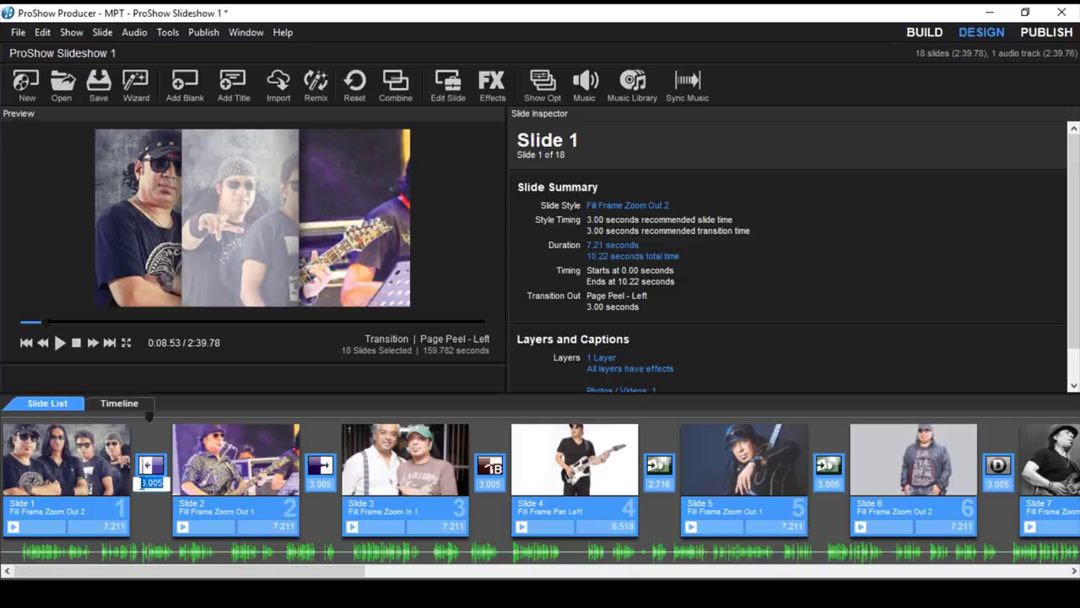
Try setting the transition time of all selected slides to 1 second and check the first transition.
{"action": "key", "text": "BackSpace"}
{"action": "type", "text": "1"}
{"action": "key", "text": "Return"}
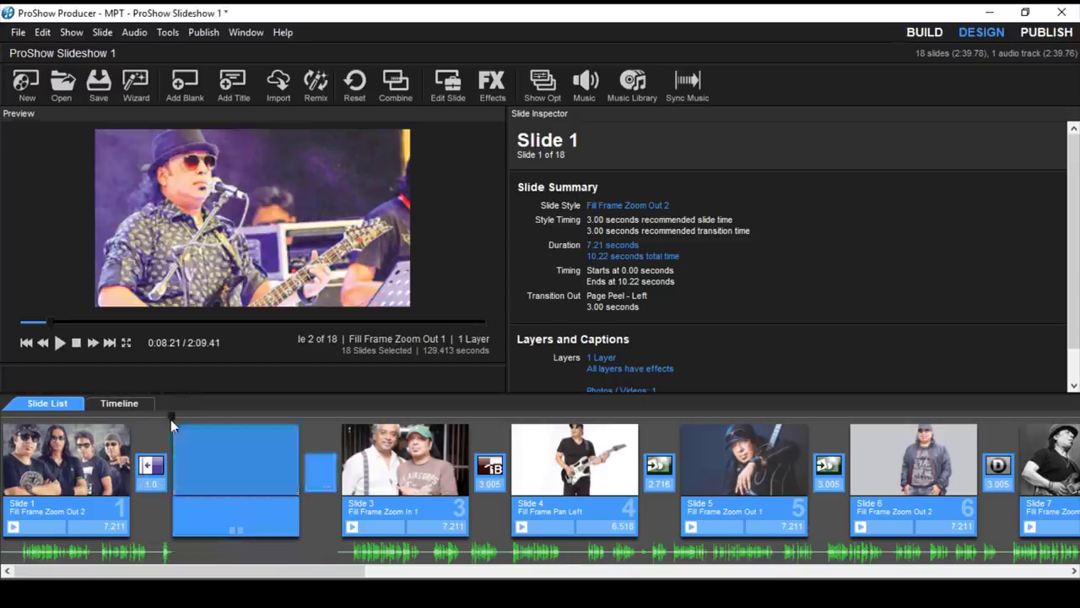
{"action": "left_click", "coordinate": [169, 413]}
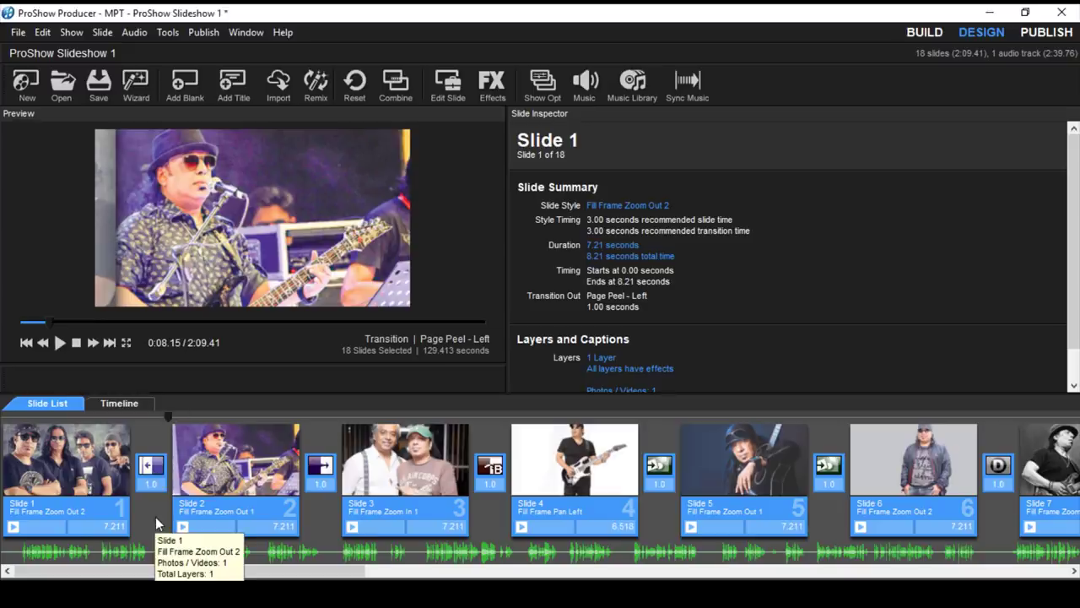
Undo the transition time change, then open slide 1's options and close them without editing.
{"action": "key", "text": "ctrl+z"}
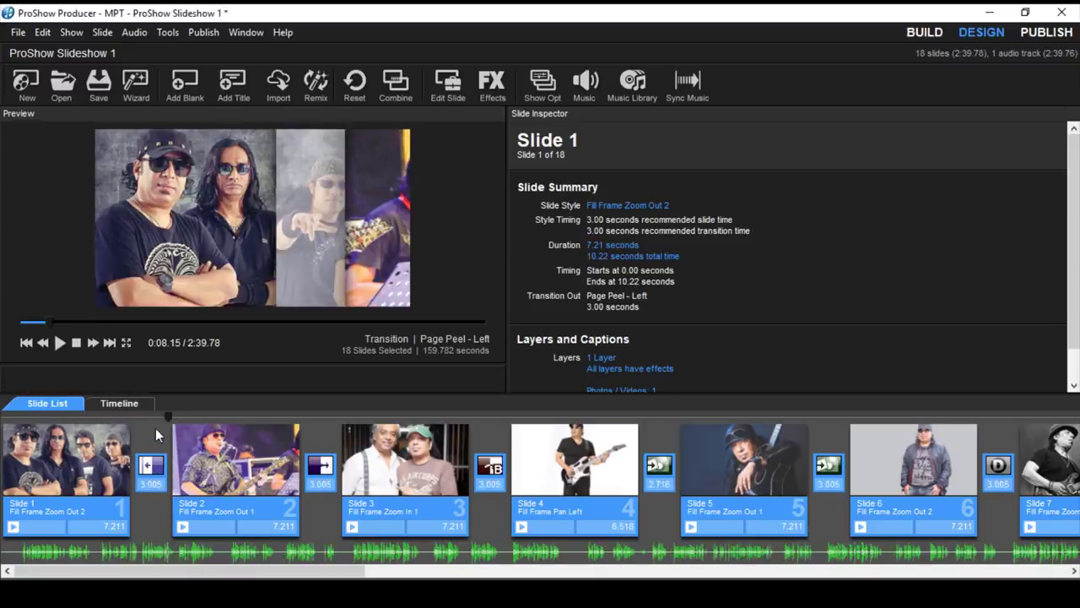
{"action": "double_click", "coordinate": [156, 434]}
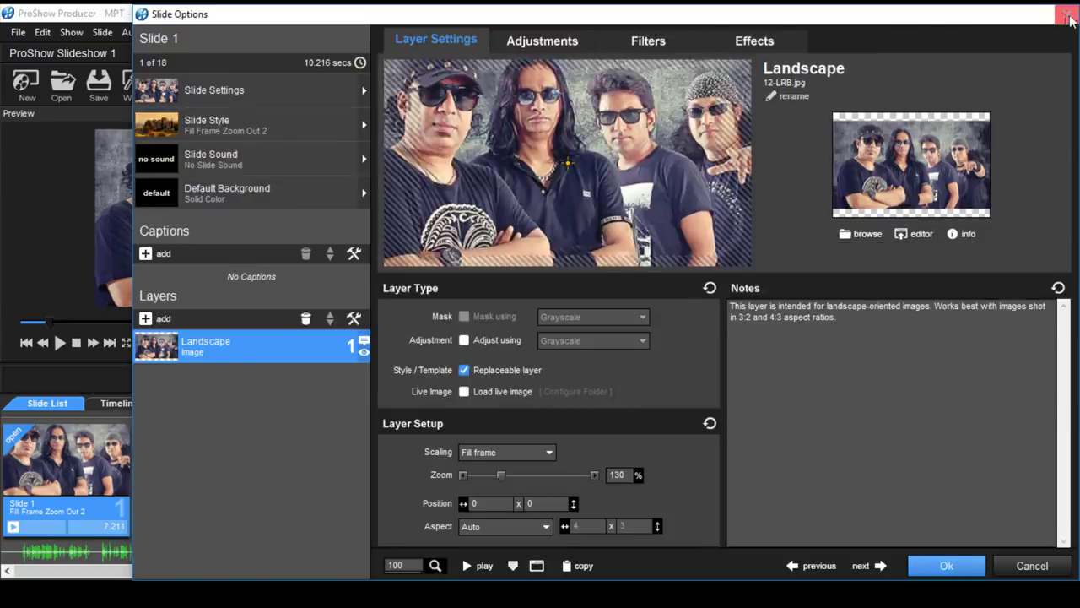
{"action": "left_click", "coordinate": [1065, 15]}
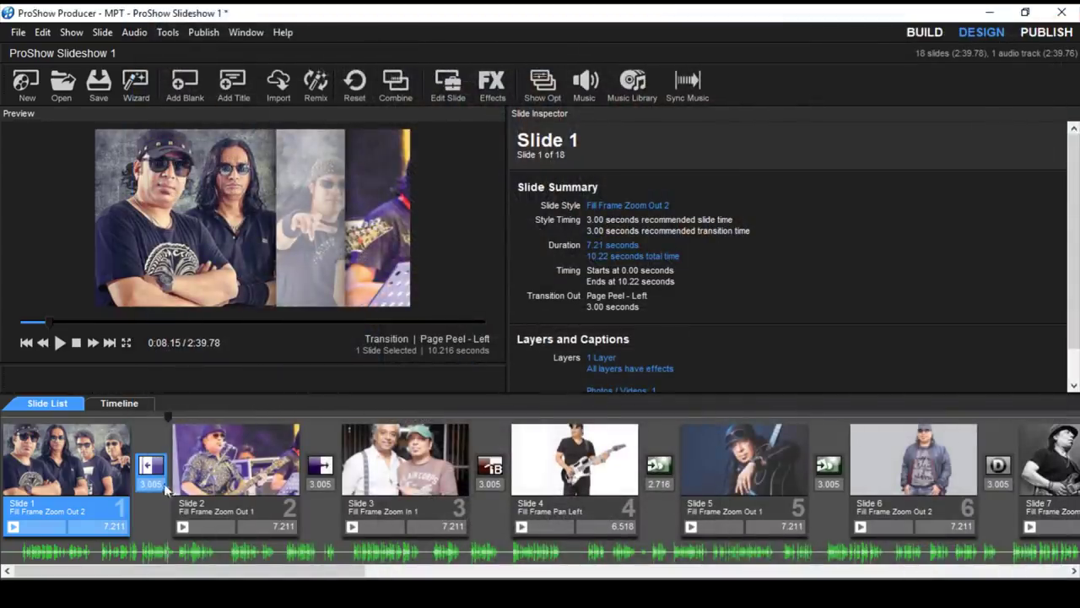
Set the transition time between slides 1 and 2 to 1.005 seconds.
{"action": "left_click", "coordinate": [236, 447]}
{"action": "left_click", "coordinate": [149, 484]}
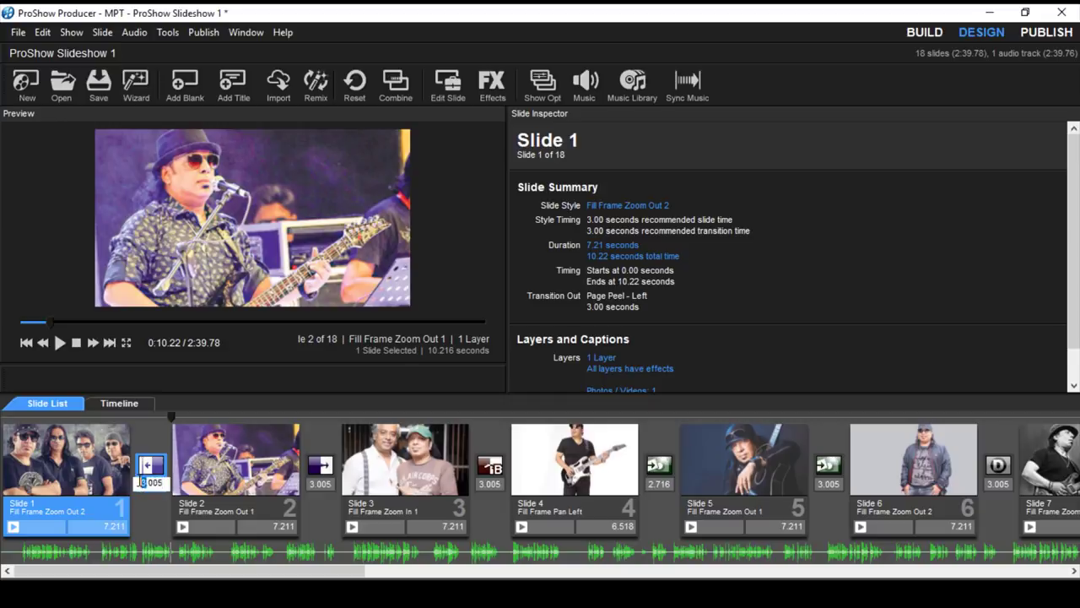
{"action": "type", "text": "1"}
{"action": "key", "text": "Return"}
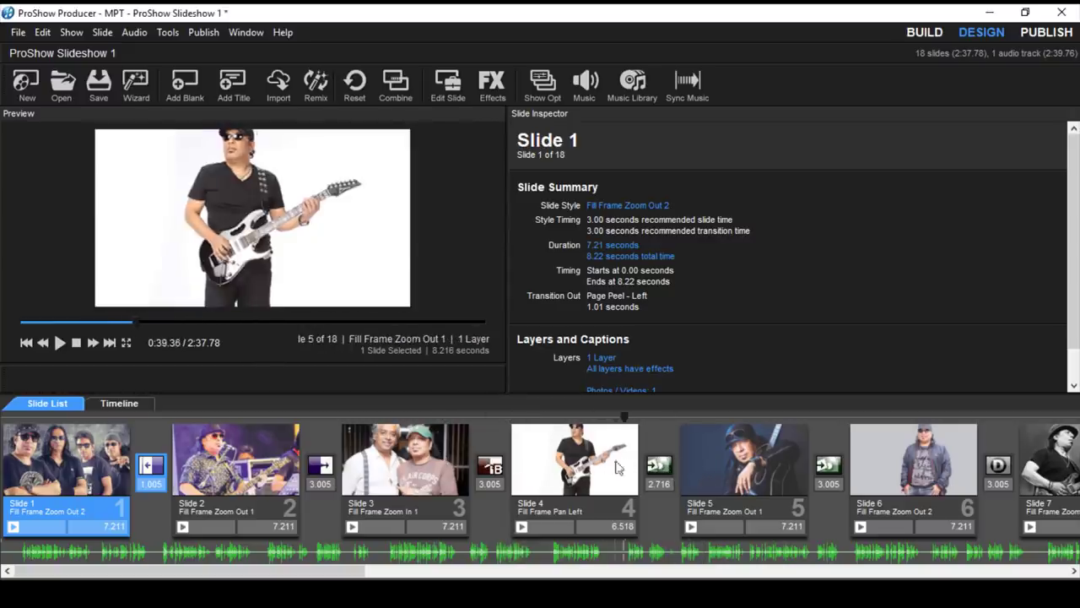
Set slide 4's duration to 10 seconds and scrub the preview forward to slide 6.
{"action": "left_click", "coordinate": [622, 531]}
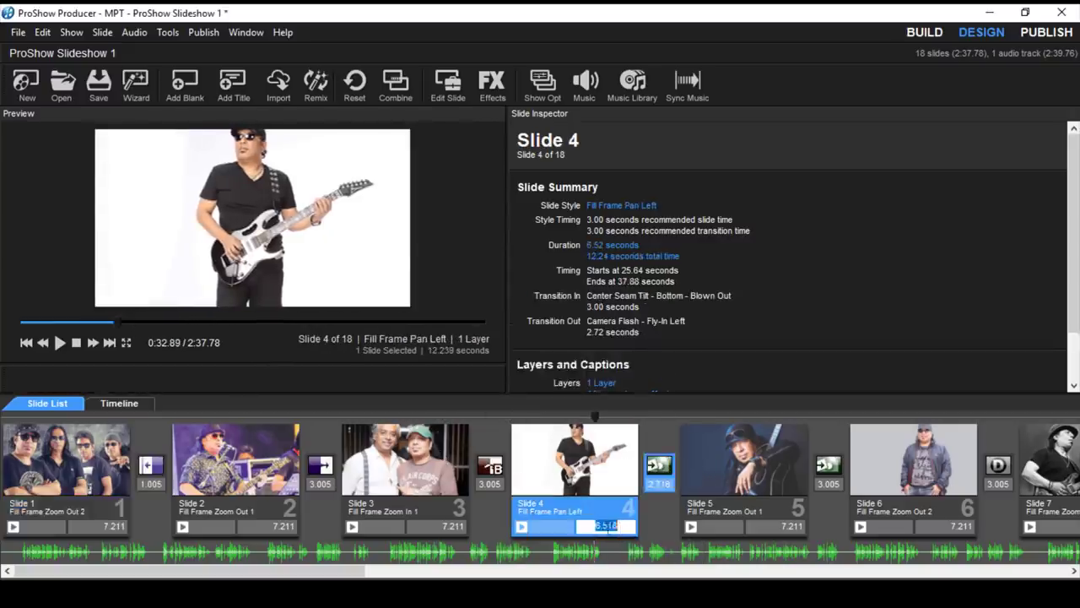
{"action": "left_click_drag", "start_coordinate": [595, 528], "coordinate": [667, 537]}
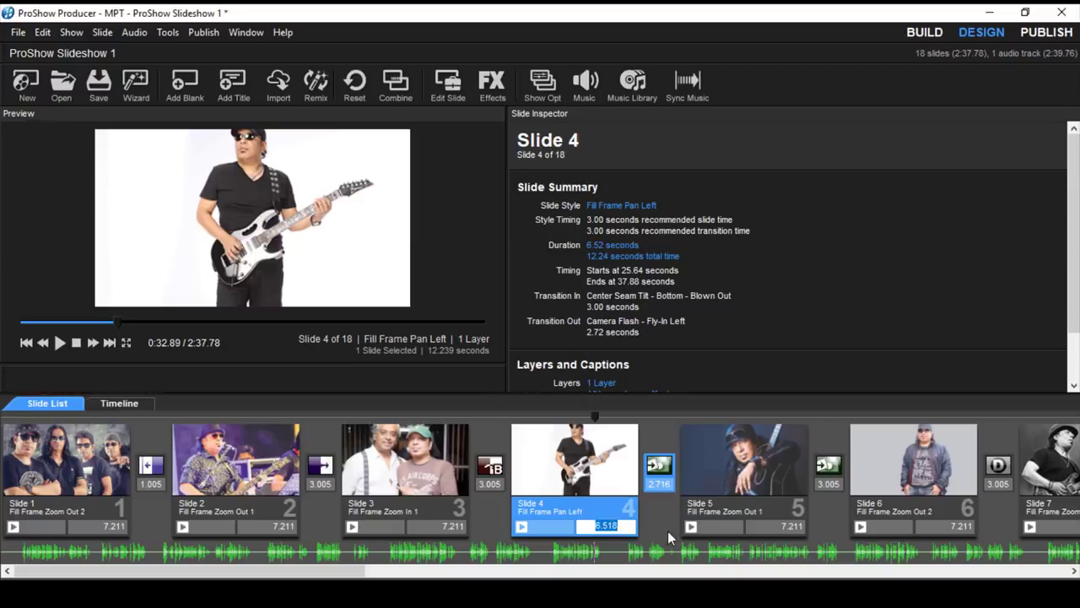
{"action": "type", "text": "10"}
{"action": "key", "text": "Return"}
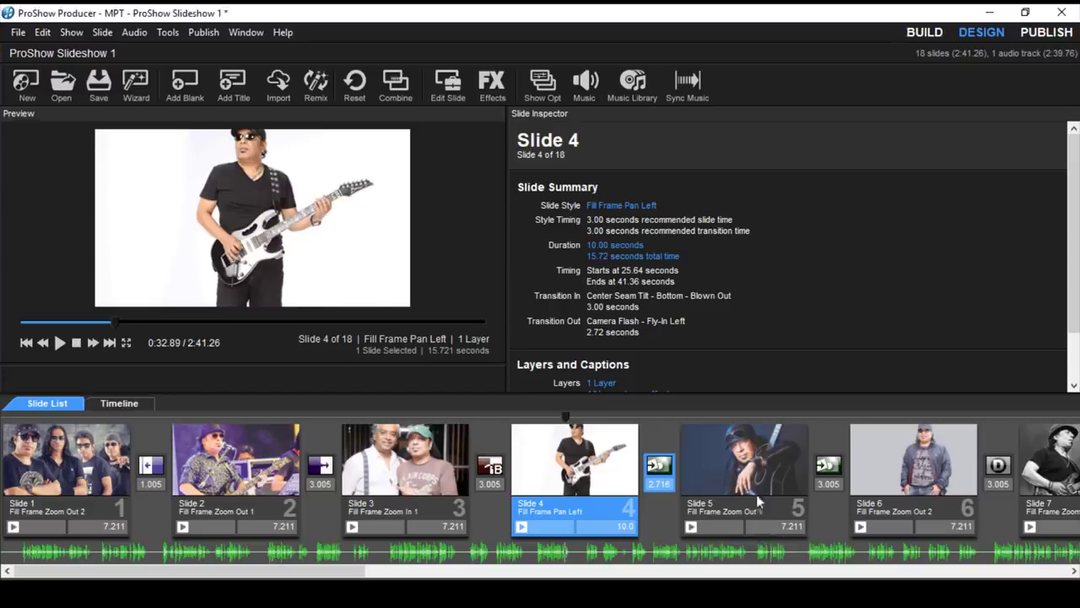
{"action": "mouse_move", "coordinate": [582, 422]}
{"action": "left_mouse_down"}
{"action": "mouse_move", "coordinate": [476, 421]}
{"action": "mouse_move", "coordinate": [583, 445]}
{"action": "mouse_move", "coordinate": [1046, 493]}
{"action": "mouse_move", "coordinate": [854, 483]}
{"action": "left_mouse_up"}
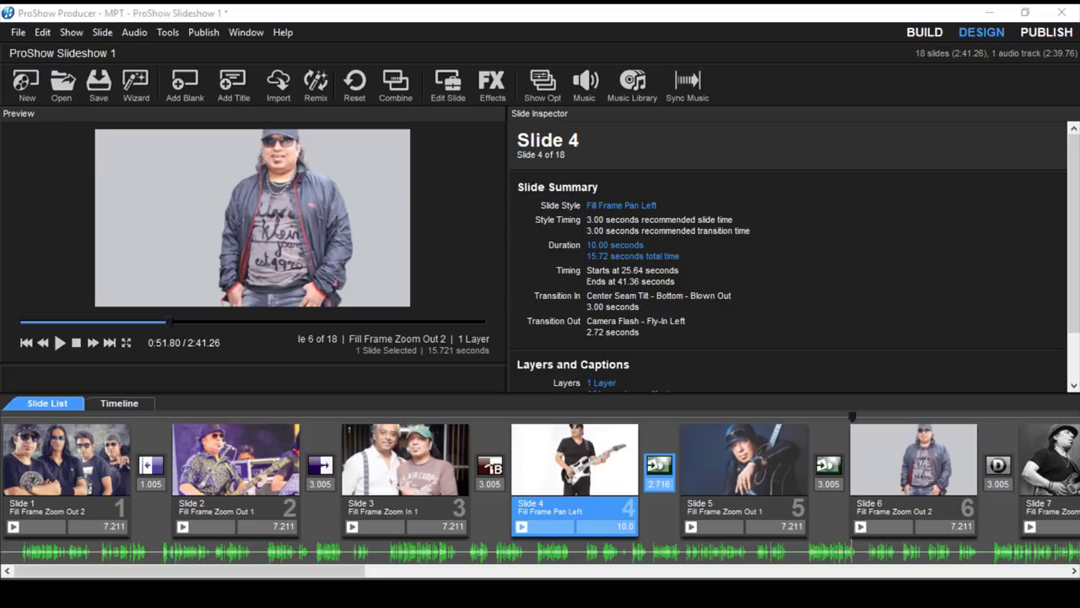
Switch to the browser, open the Photodex ProShow Gold page from the search results, and examine its features and purchase options.
{"action": "key", "text": "alt+Tab"}
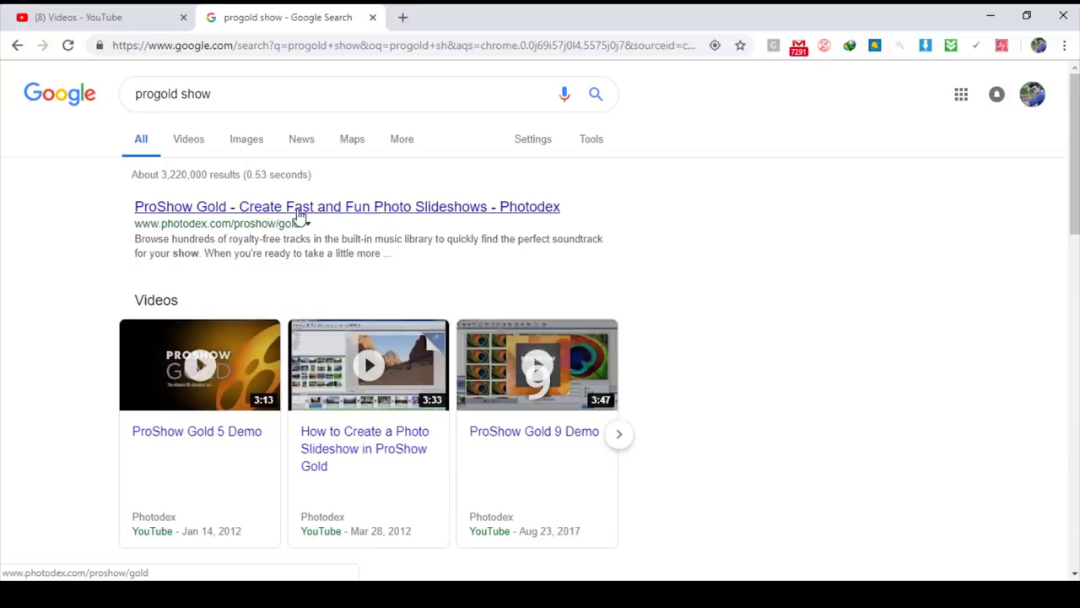
{"action": "left_click", "coordinate": [297, 214]}
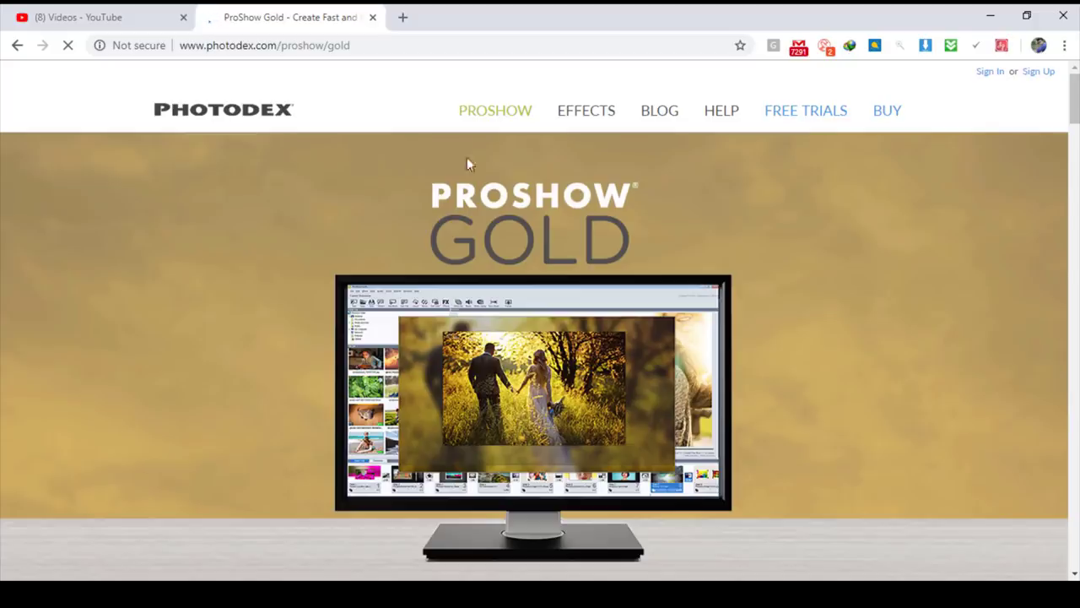
{"action": "scroll", "coordinate": [554, 381], "scroll_direction": "down", "scroll_amount": 5}
{"action": "scroll", "coordinate": [408, 464], "scroll_direction": "down", "scroll_amount": 5}
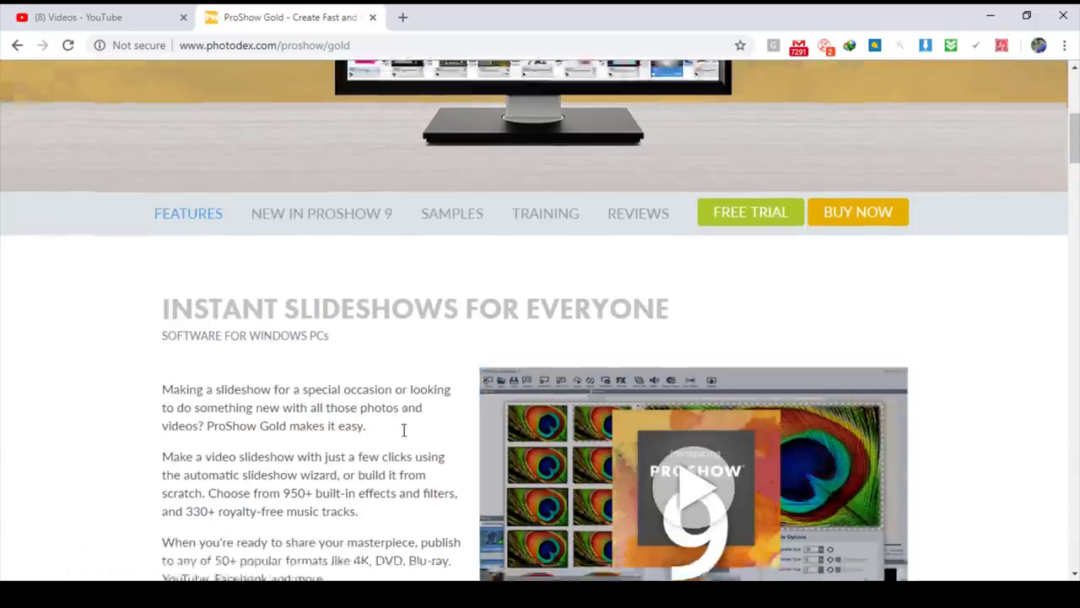
{"action": "scroll", "coordinate": [700, 472], "scroll_direction": "up", "scroll_amount": 4}
{"action": "scroll", "coordinate": [728, 485], "scroll_direction": "down", "scroll_amount": 5}
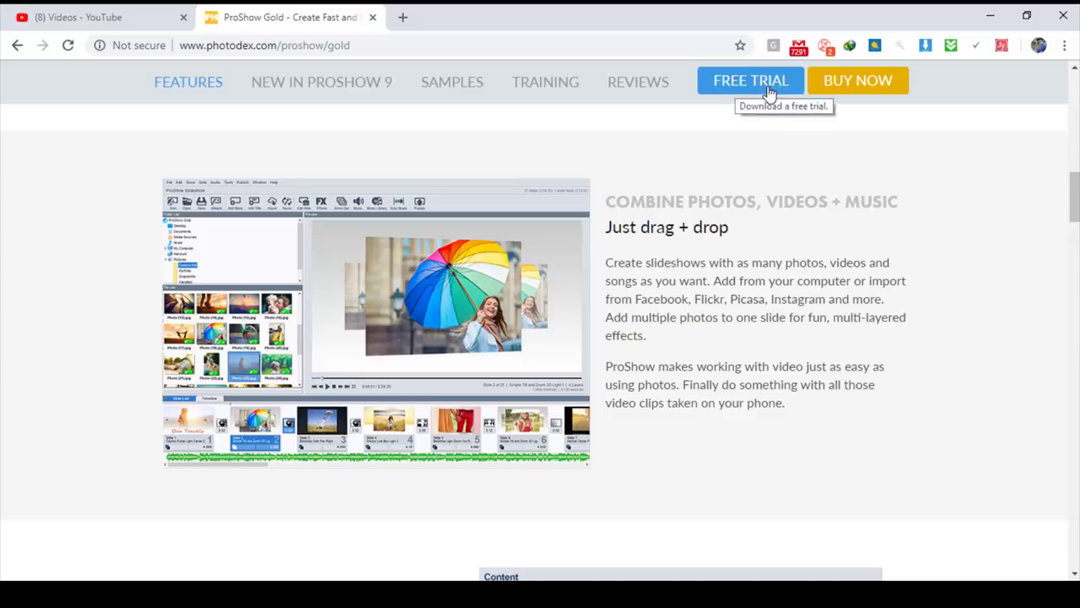
{"action": "scroll", "coordinate": [749, 371], "scroll_direction": "down", "scroll_amount": 5}
{"action": "scroll", "coordinate": [751, 374], "scroll_direction": "up", "scroll_amount": 4}
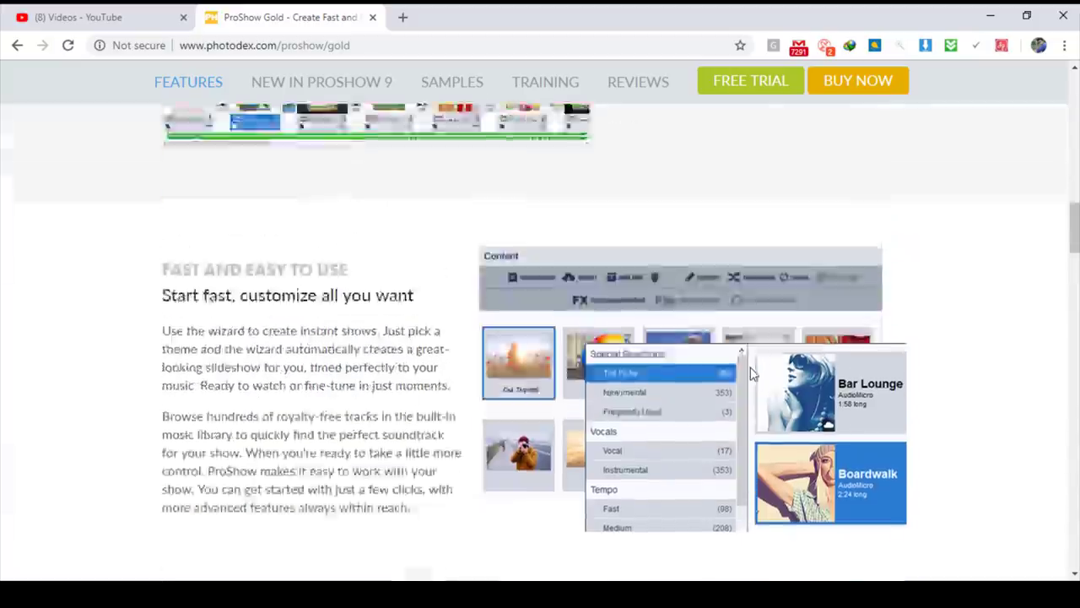
{"action": "scroll", "coordinate": [751, 374], "scroll_direction": "down", "scroll_amount": 5}
{"action": "left_click", "coordinate": [861, 84]}
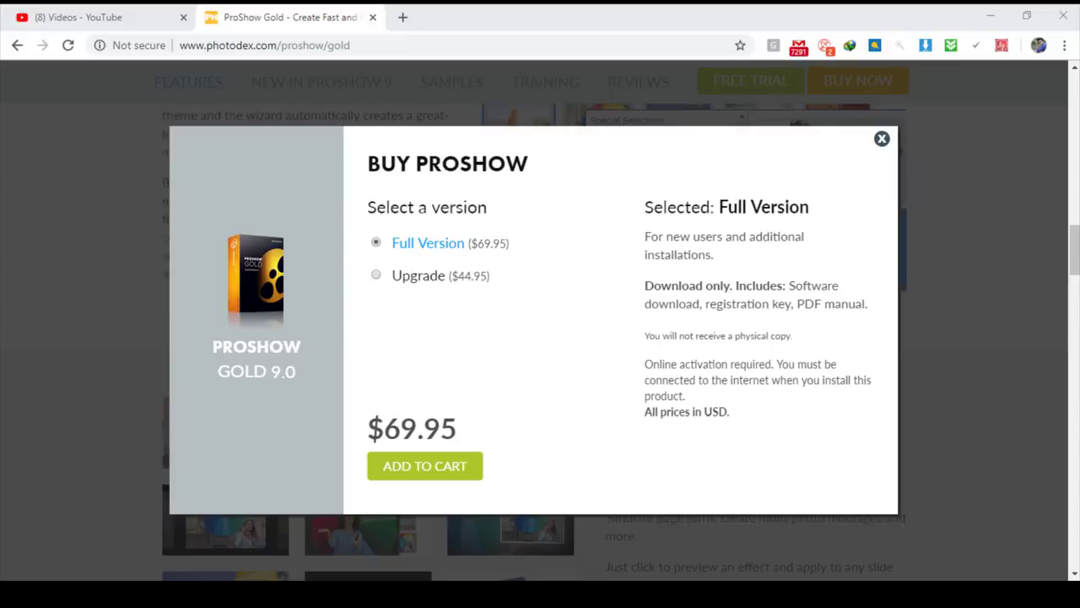
Multiply 70 by 85 in Calculator and minimize it.
{"action": "left_click", "coordinate": [783, 310]}
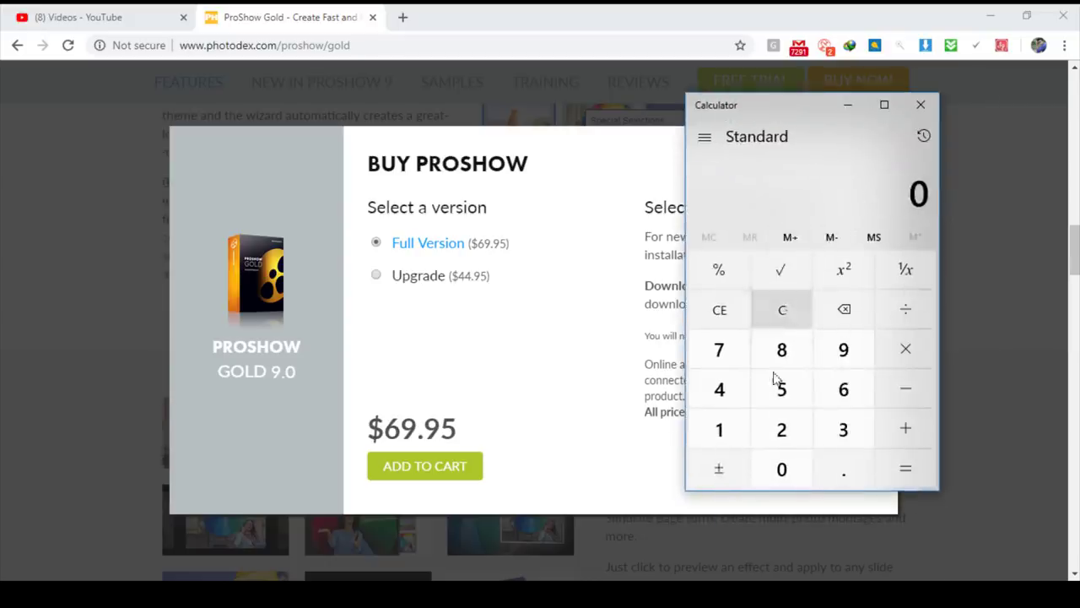
{"action": "left_click", "coordinate": [717, 358]}
{"action": "left_click", "coordinate": [782, 468]}
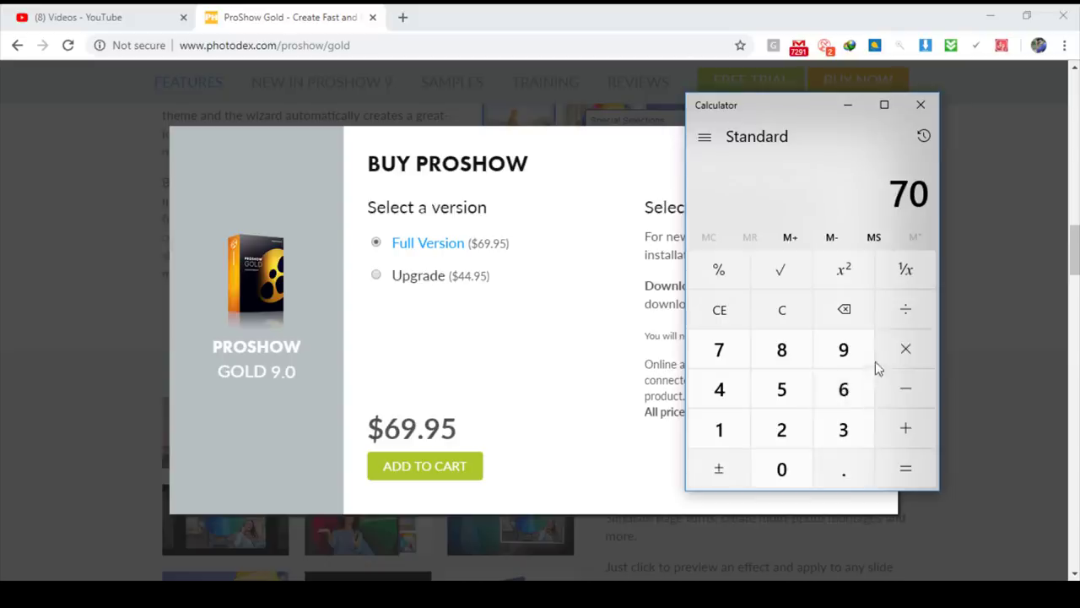
{"action": "left_click", "coordinate": [899, 353]}
{"action": "left_click", "coordinate": [781, 350]}
{"action": "left_click", "coordinate": [781, 389]}
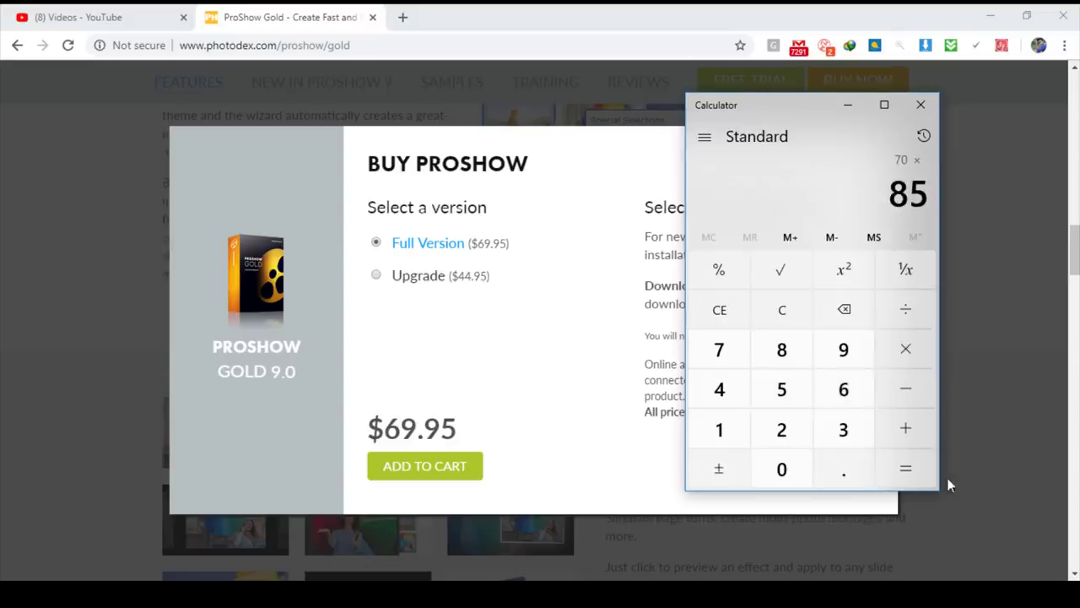
{"action": "left_click", "coordinate": [901, 471]}
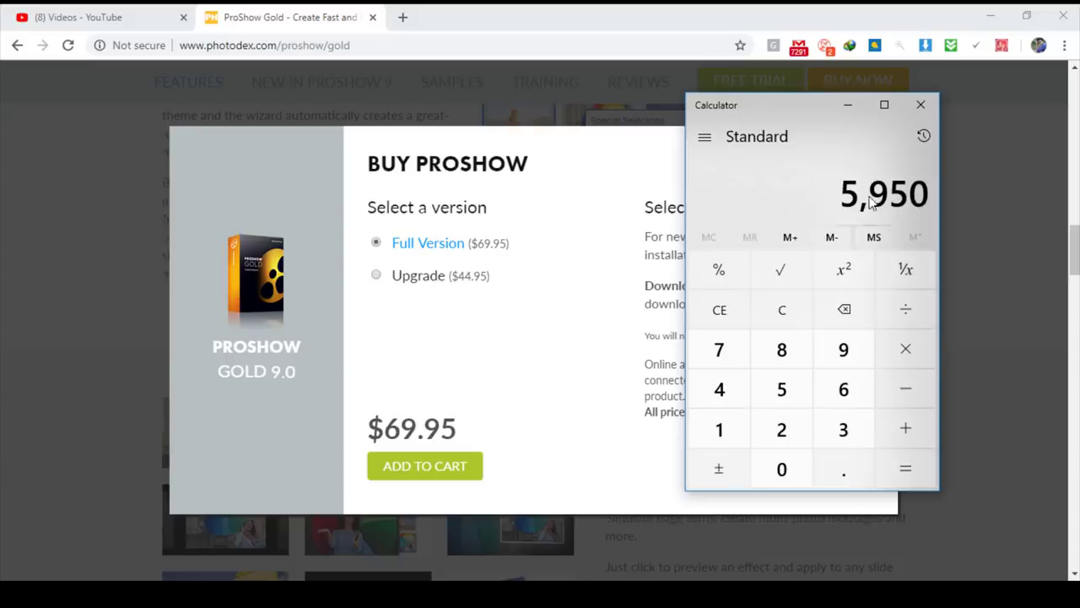
{"action": "left_click", "coordinate": [850, 106]}
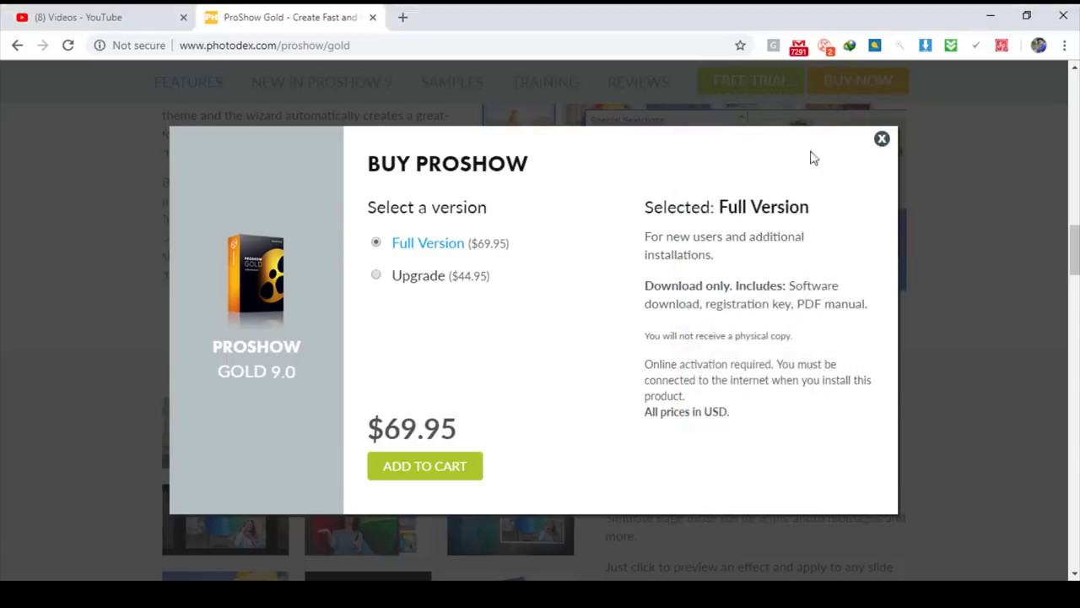
Close the purchase dialog, look over the ProShow Gold feature descriptions, and return to ProShow Producer.
{"action": "left_click", "coordinate": [883, 139]}
{"action": "scroll", "coordinate": [637, 430], "scroll_direction": "down", "scroll_amount": 7}
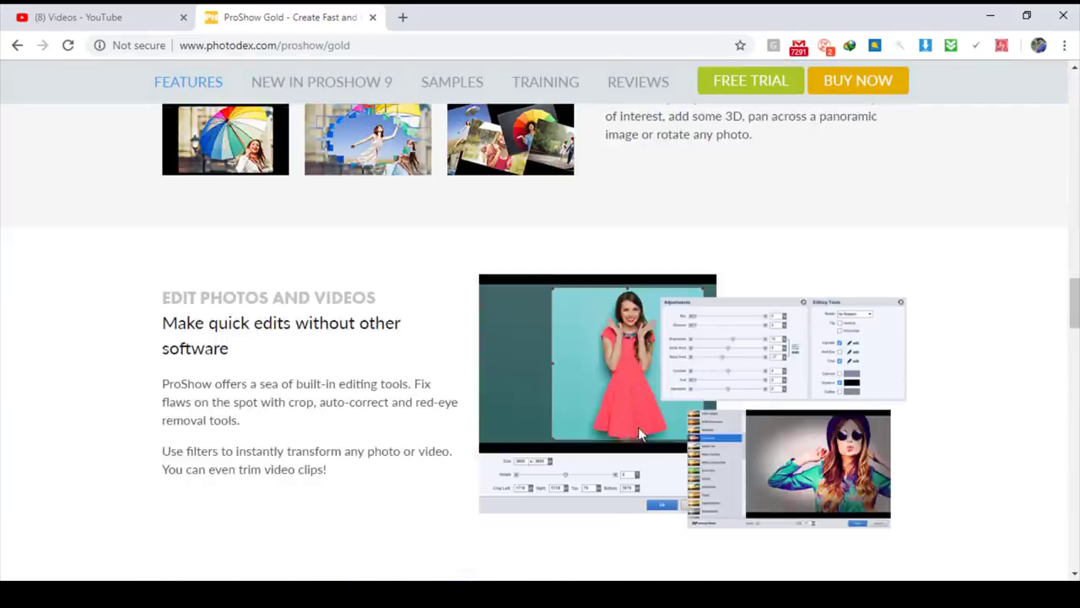
{"action": "scroll", "coordinate": [641, 432], "scroll_direction": "up", "scroll_amount": 4}
{"action": "scroll", "coordinate": [641, 429], "scroll_direction": "down", "scroll_amount": 6}
{"action": "scroll", "coordinate": [643, 432], "scroll_direction": "up", "scroll_amount": 6}
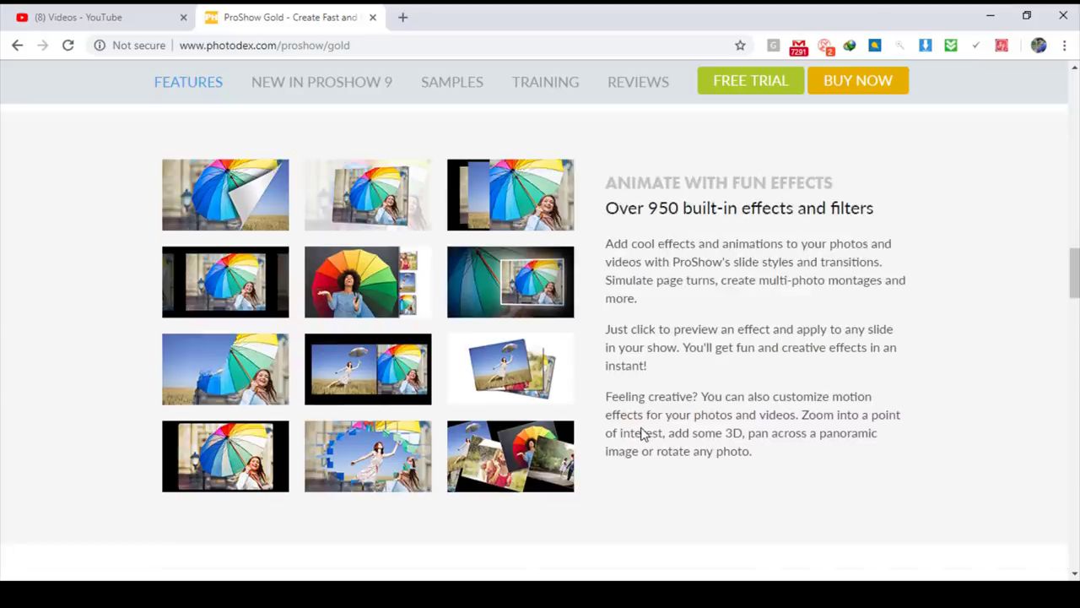
{"action": "scroll", "coordinate": [641, 432], "scroll_direction": "down", "scroll_amount": 6}
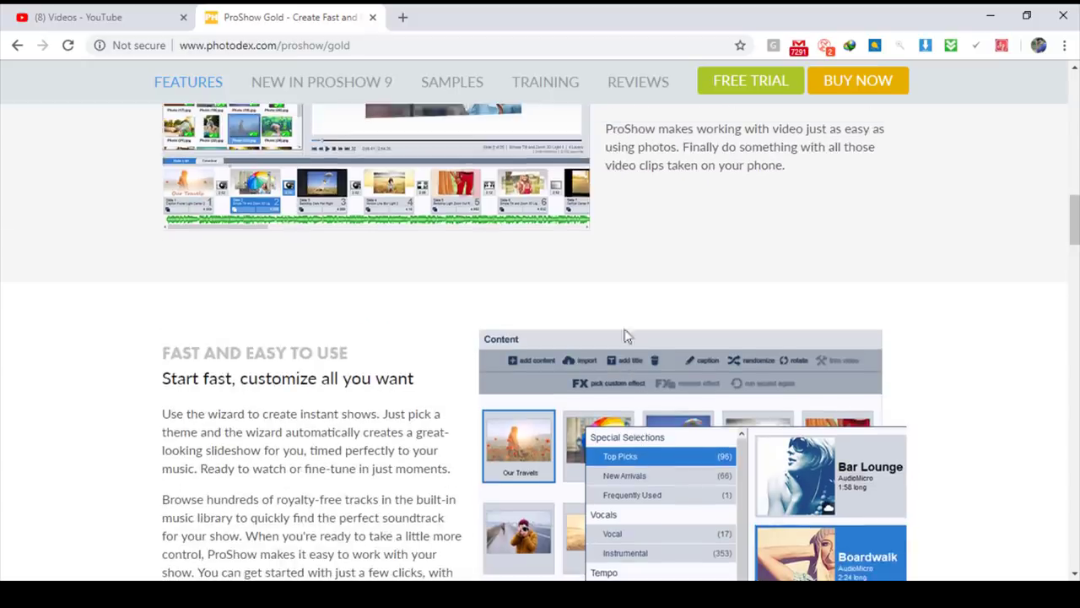
{"action": "left_click", "coordinate": [989, 13]}
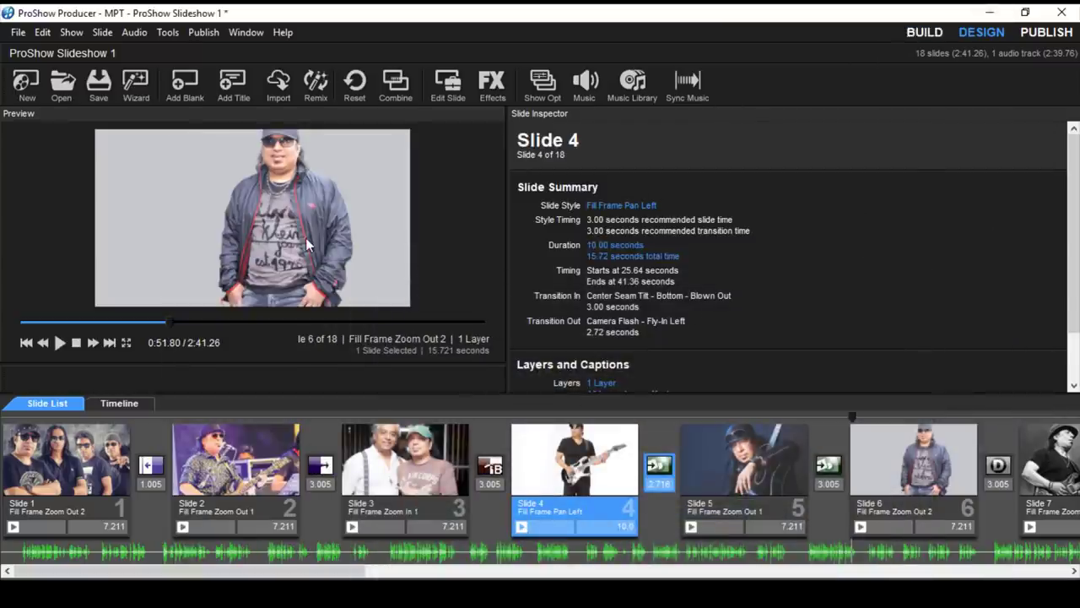
Switch to the Publish workspace and look through the available publishing formats.
{"action": "left_click", "coordinate": [1046, 37]}
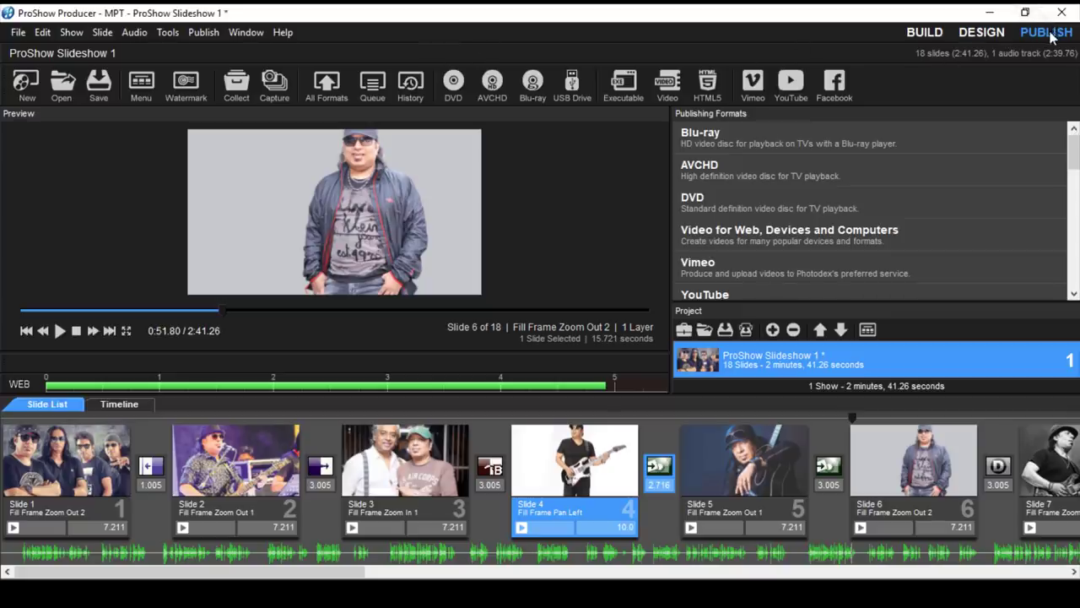
{"action": "left_click", "coordinate": [925, 32]}
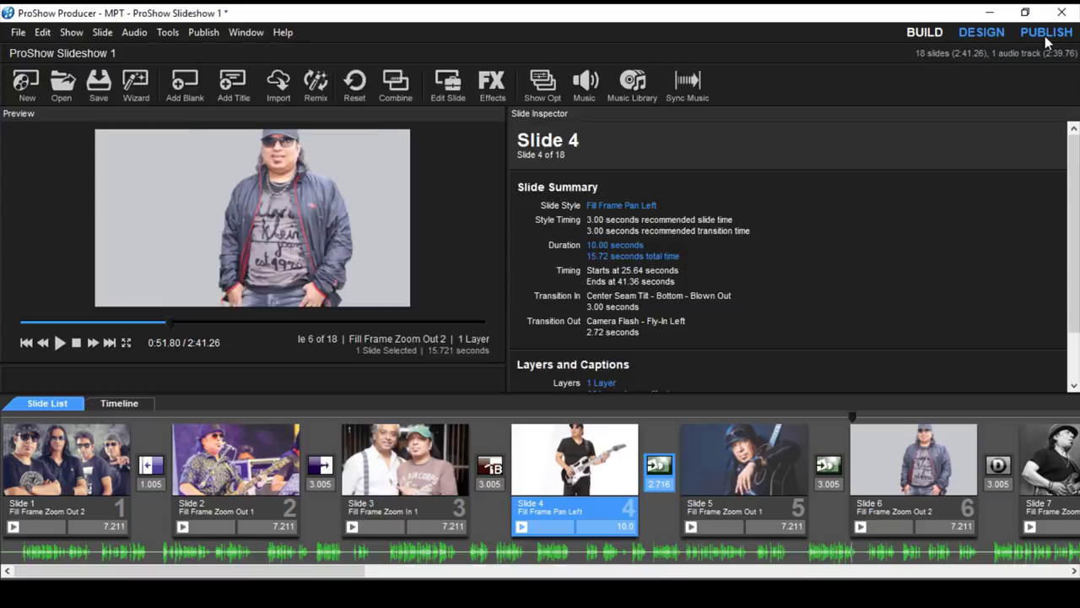
{"action": "left_click", "coordinate": [1047, 38]}
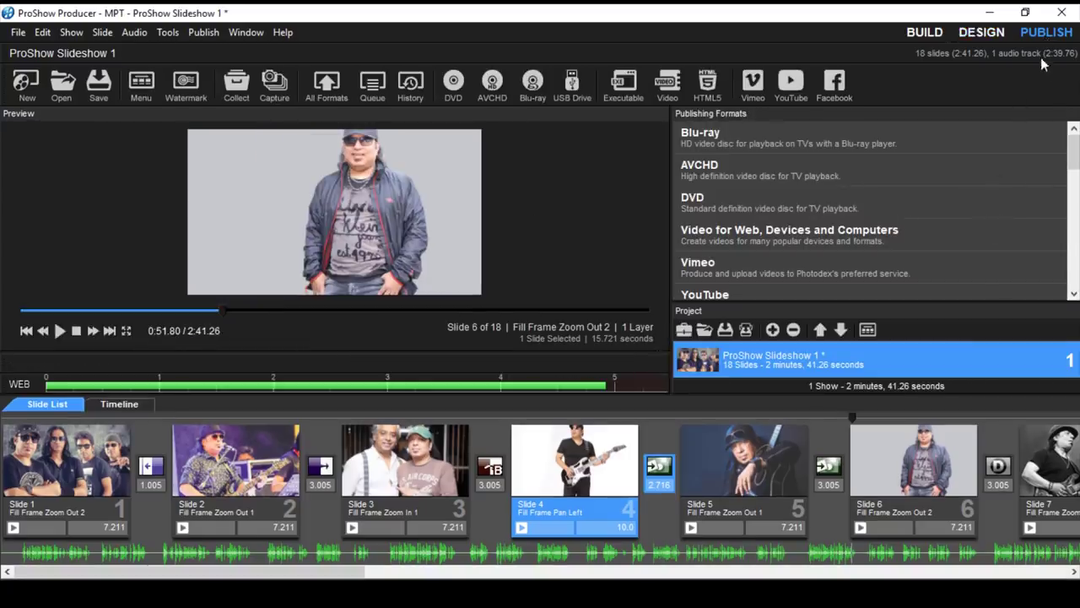
{"action": "mouse_move", "coordinate": [1073, 150]}
{"action": "left_mouse_down"}
{"action": "mouse_move", "coordinate": [1073, 218]}
{"action": "mouse_move", "coordinate": [1073, 143]}
{"action": "left_mouse_up"}
{"action": "scroll", "coordinate": [821, 173], "scroll_direction": "down", "scroll_amount": 3}
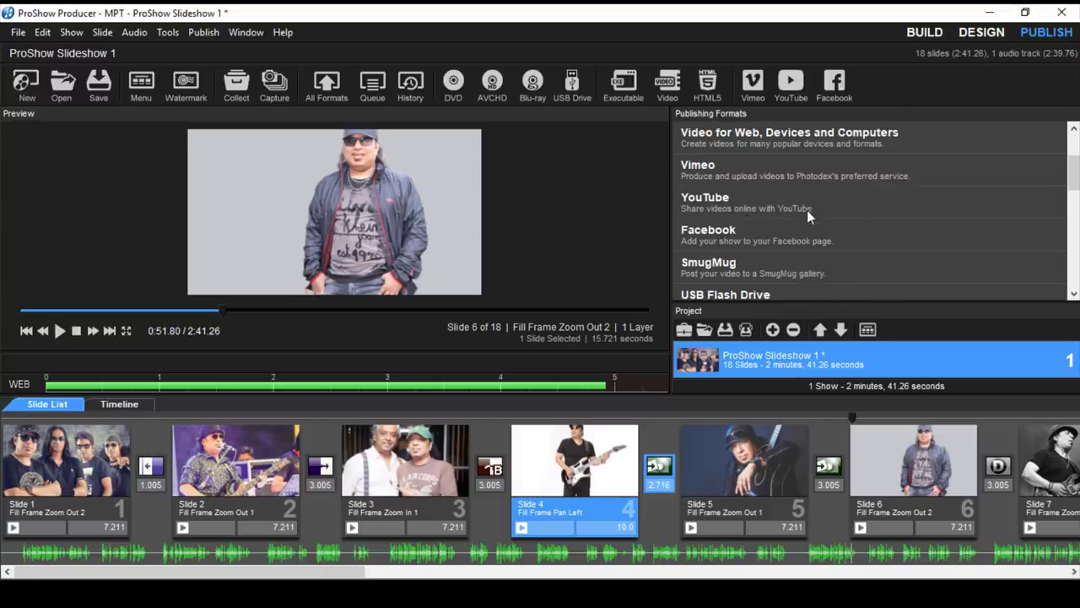
{"action": "scroll", "coordinate": [785, 228], "scroll_direction": "up", "scroll_amount": 1}
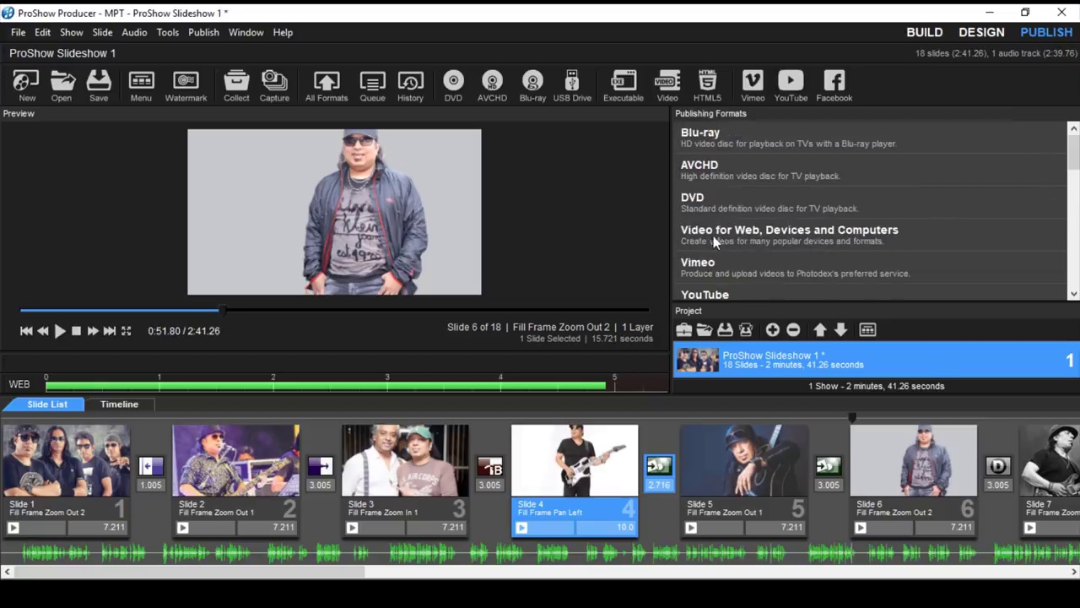
Open the Video for Web, Devices and Computers export, choose MPEG-4 1080p (Full HD), and look over the quality profiles.
{"action": "double_click", "coordinate": [772, 238]}
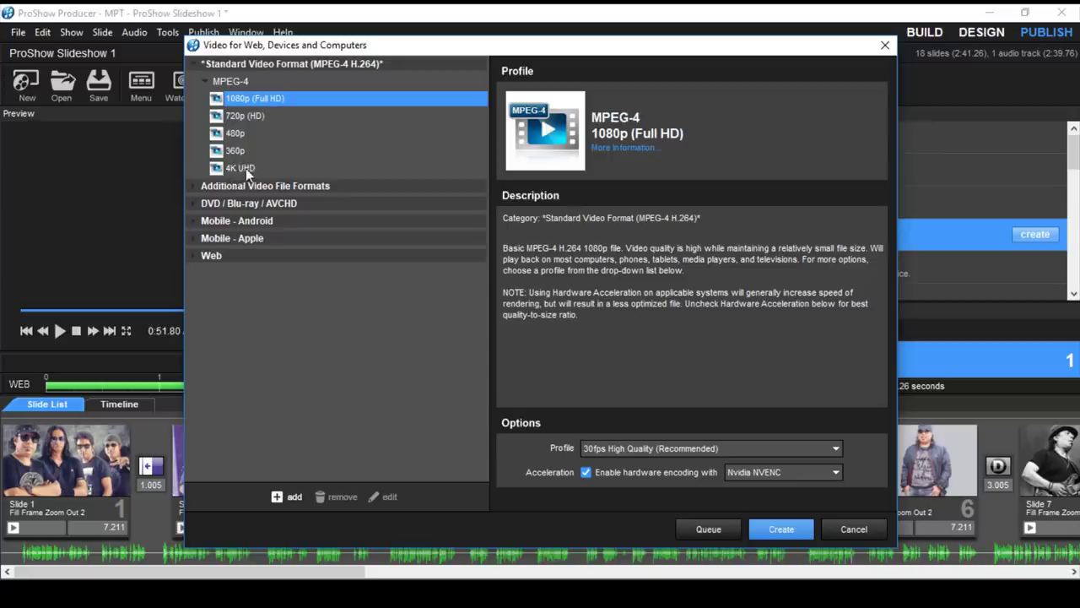
{"action": "left_click", "coordinate": [245, 168]}
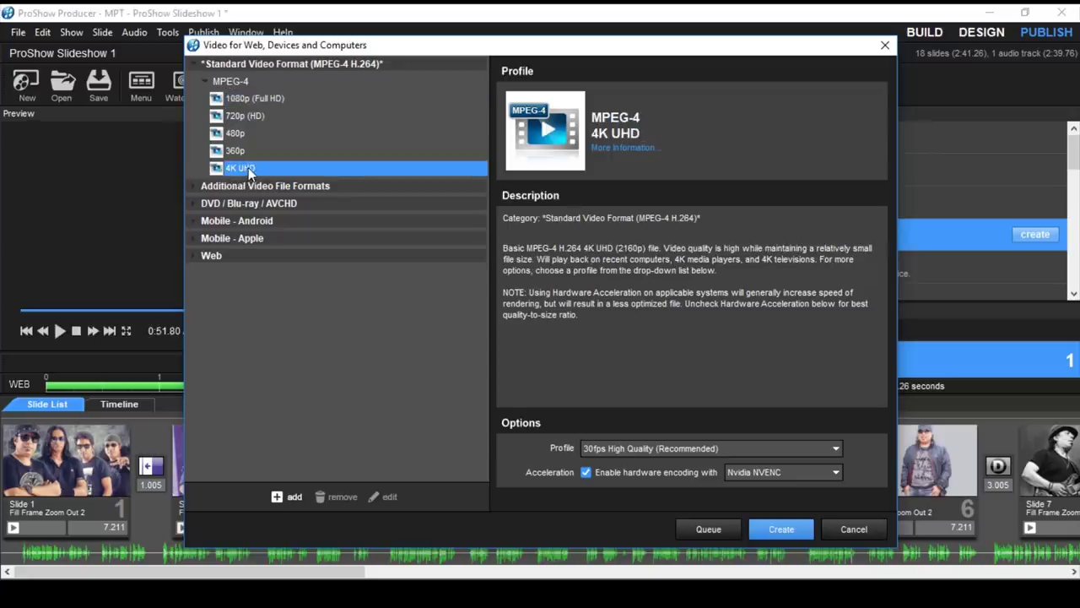
{"action": "left_click", "coordinate": [270, 98]}
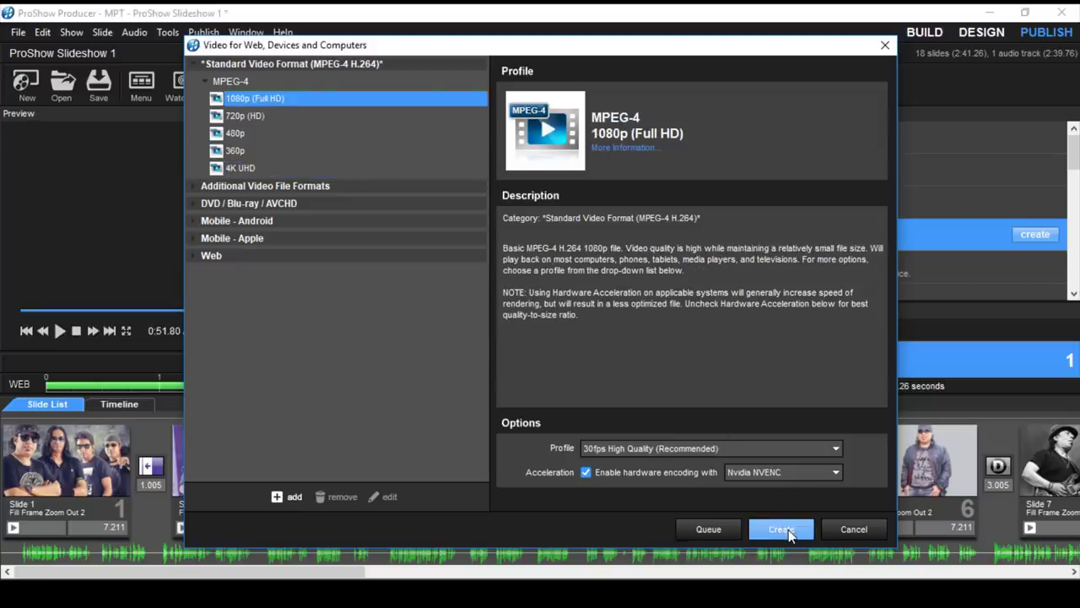
{"action": "left_click", "coordinate": [682, 448]}
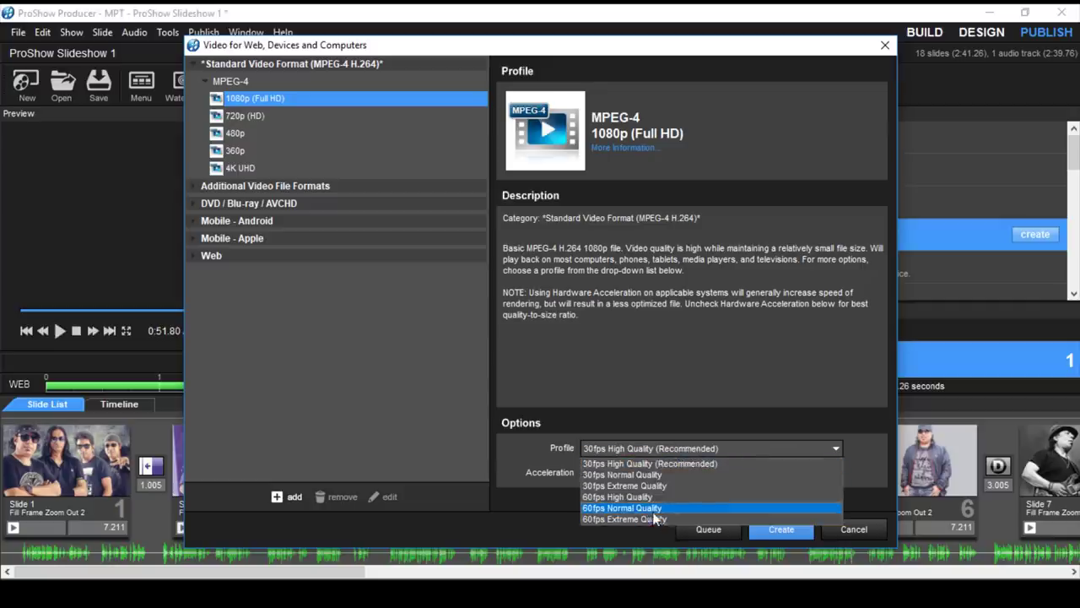
{"action": "left_click", "coordinate": [704, 430]}
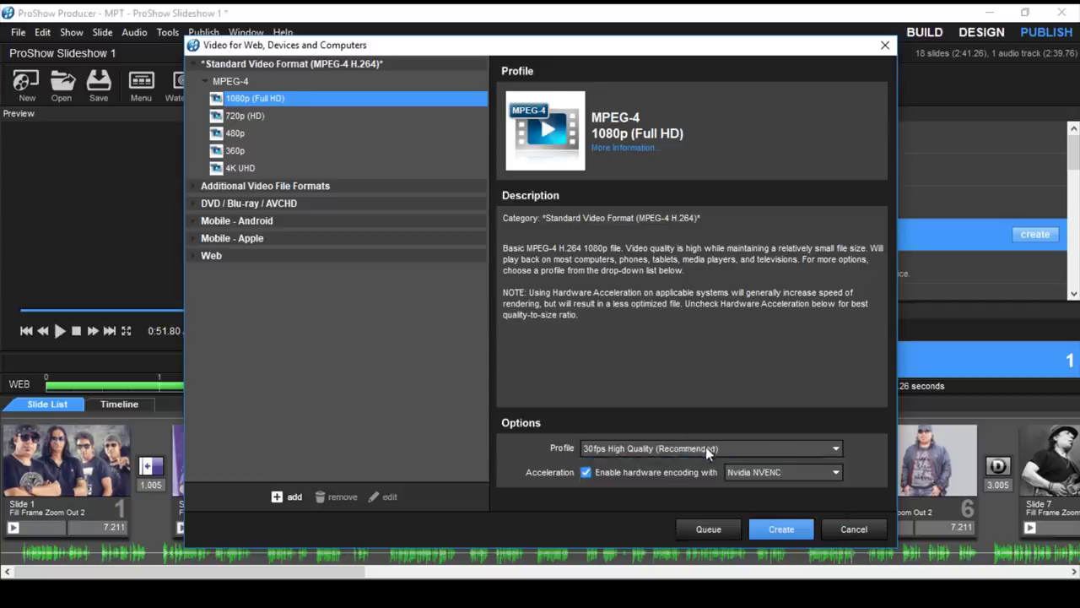
Cancel the 1080p video export at the file-saving stage and close ProShow Producer without saving the slideshow changes.
{"action": "left_click", "coordinate": [792, 529]}
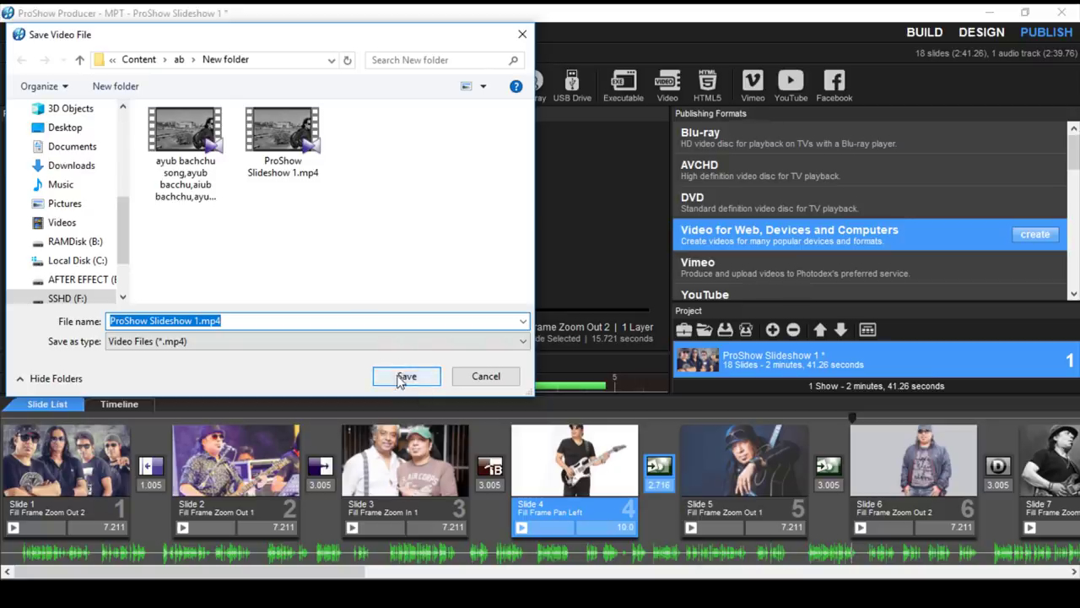
{"action": "left_click", "coordinate": [486, 377]}
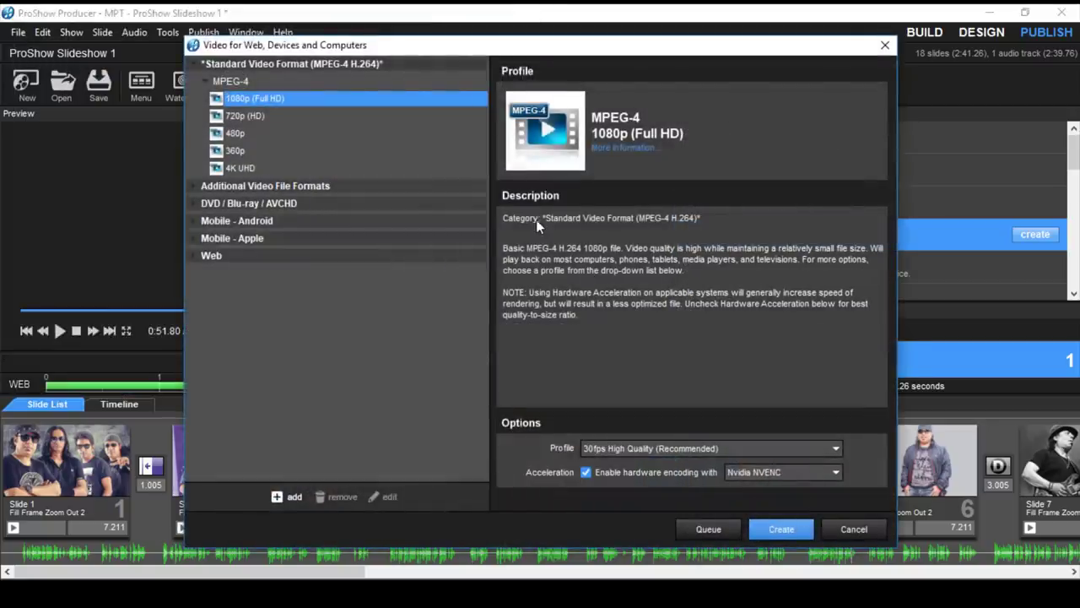
{"action": "left_click", "coordinate": [893, 38]}
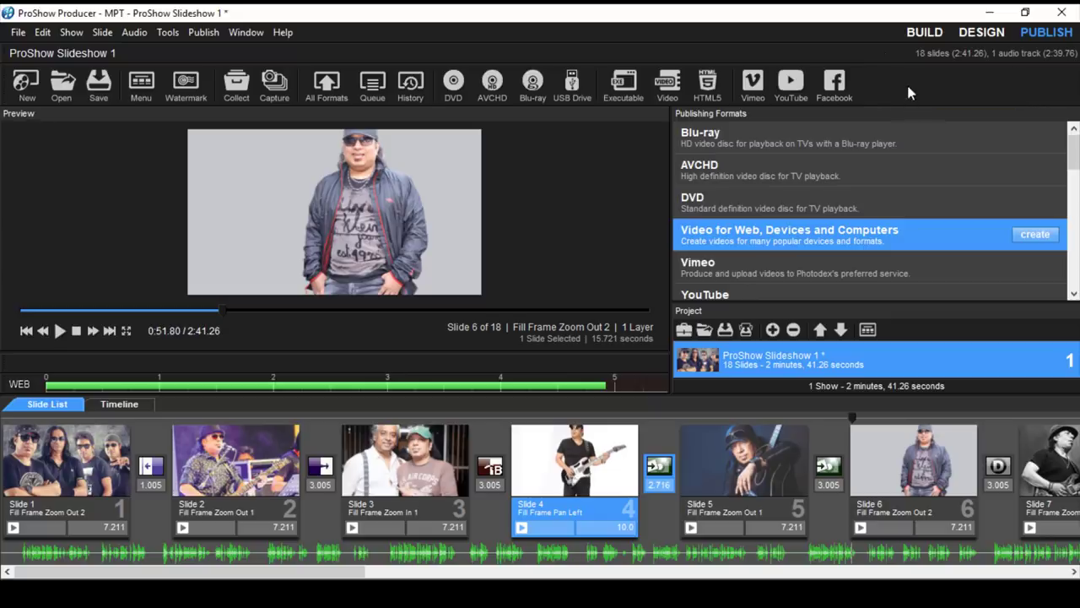
{"action": "left_click", "coordinate": [1054, 14]}
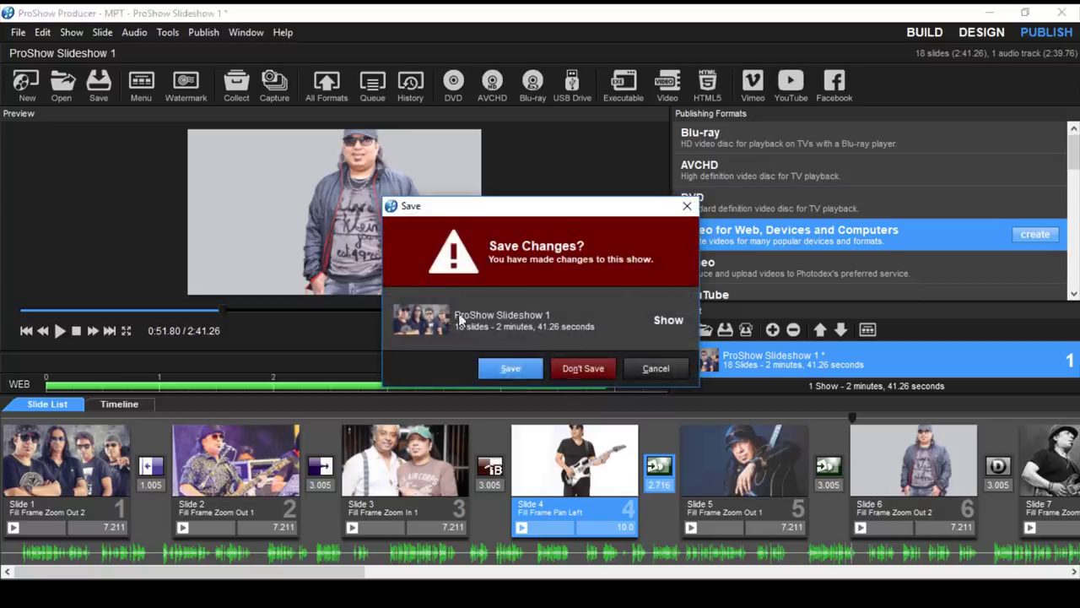
{"action": "left_click", "coordinate": [591, 371]}
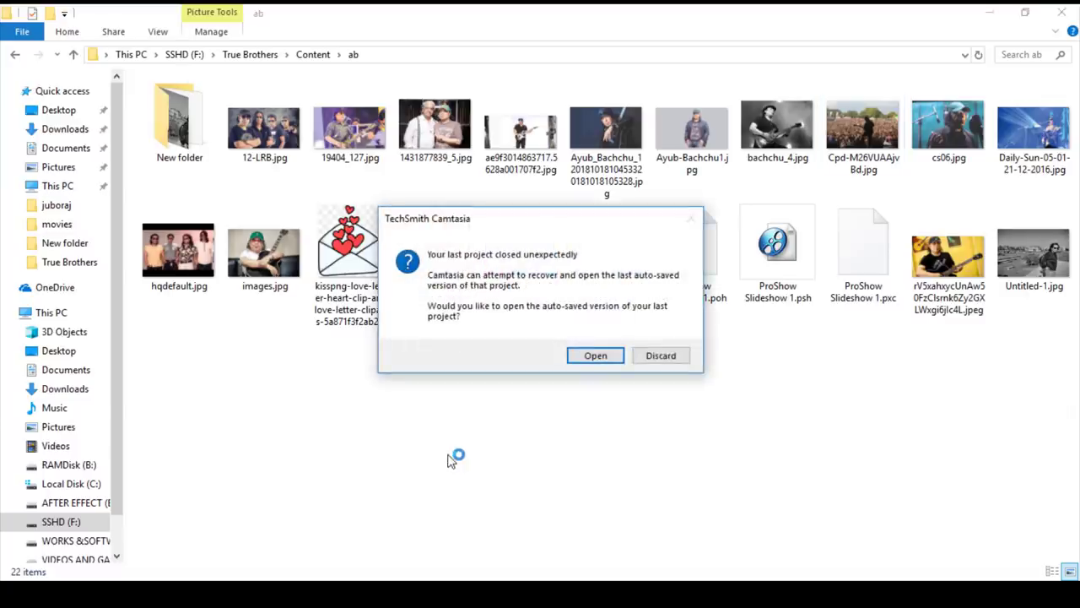
Discard the auto-saved version of the last Camtasia project and start a new project.
{"action": "left_click", "coordinate": [677, 356]}
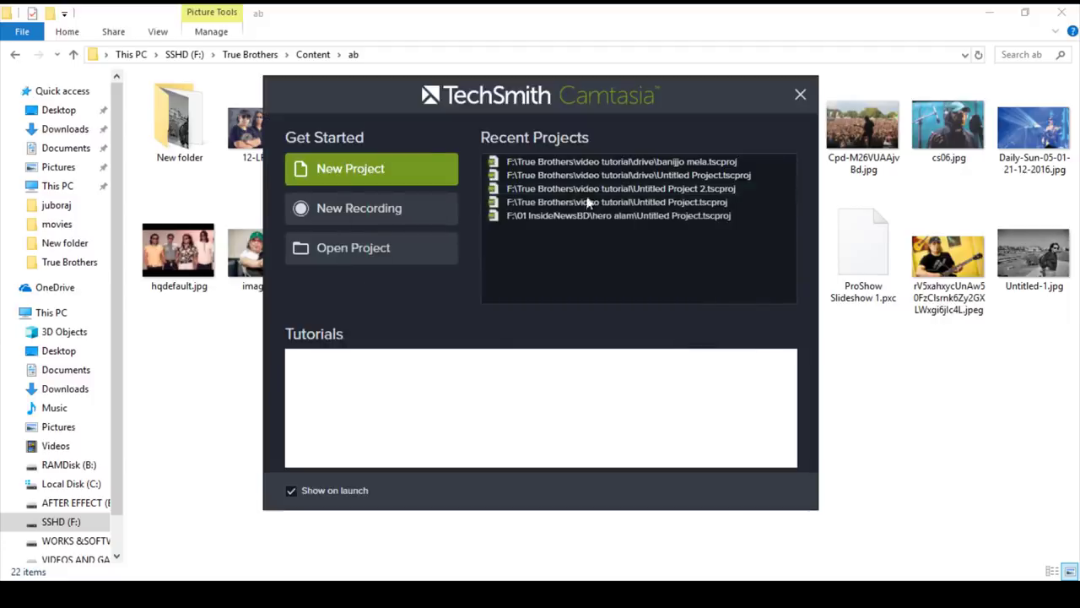
{"action": "left_click", "coordinate": [410, 168]}
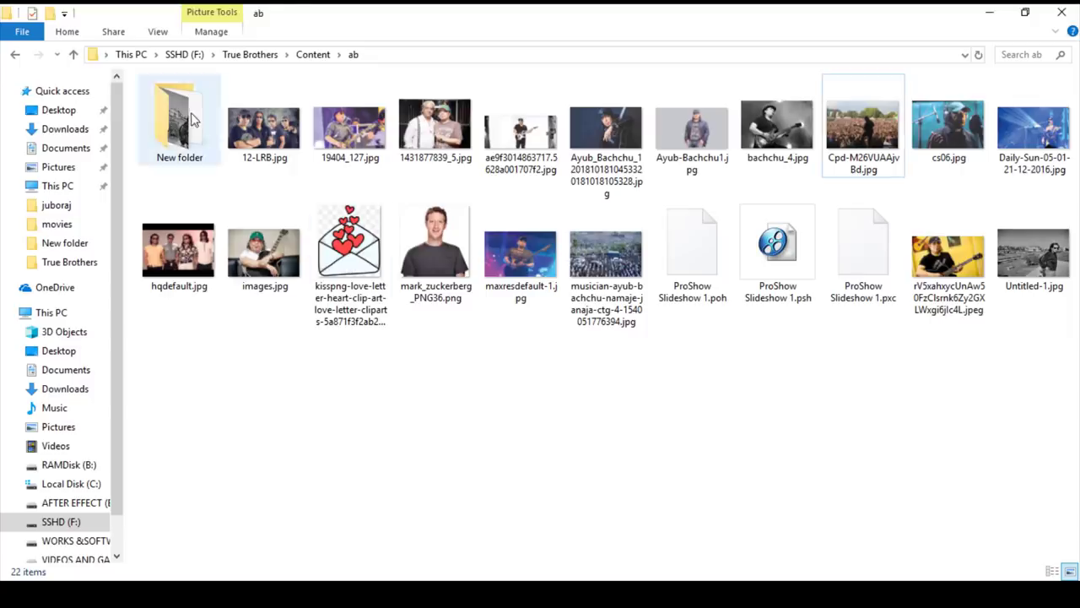
Locate ProShow Slideshow 1.mp4 in New folder inside the ab folder, and return to Camtasia.
{"action": "double_click", "coordinate": [188, 119]}
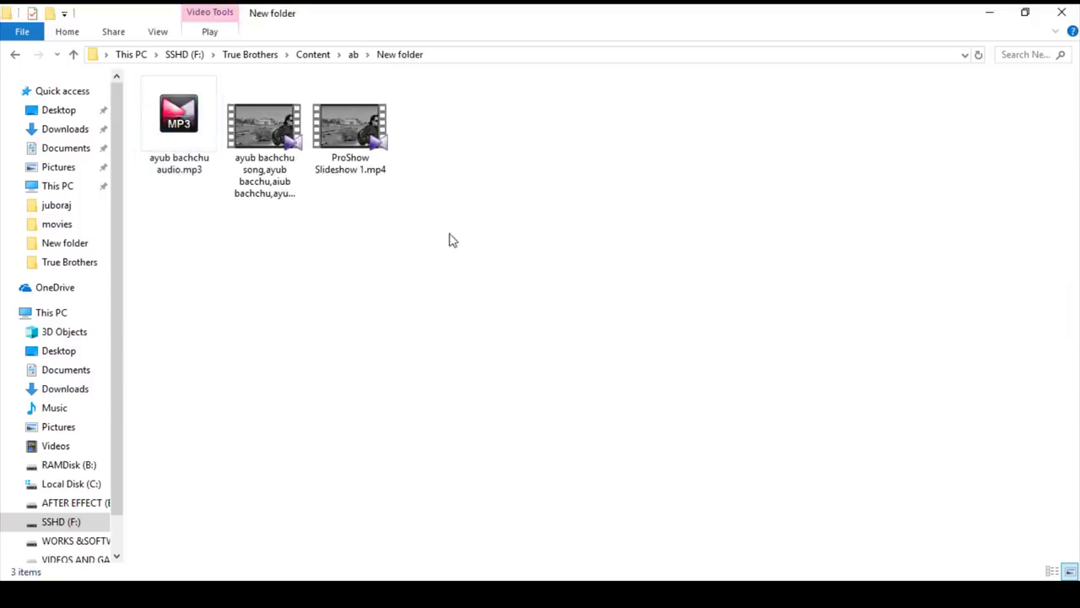
{"action": "left_click", "coordinate": [345, 152]}
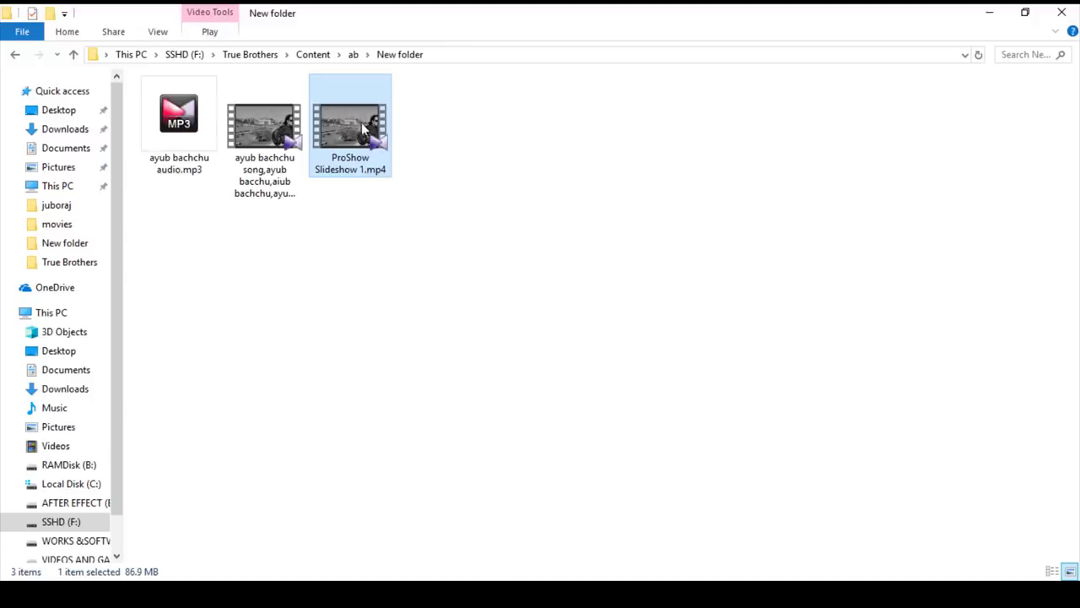
{"action": "left_click_drag", "start_coordinate": [363, 126], "coordinate": [295, 582]}
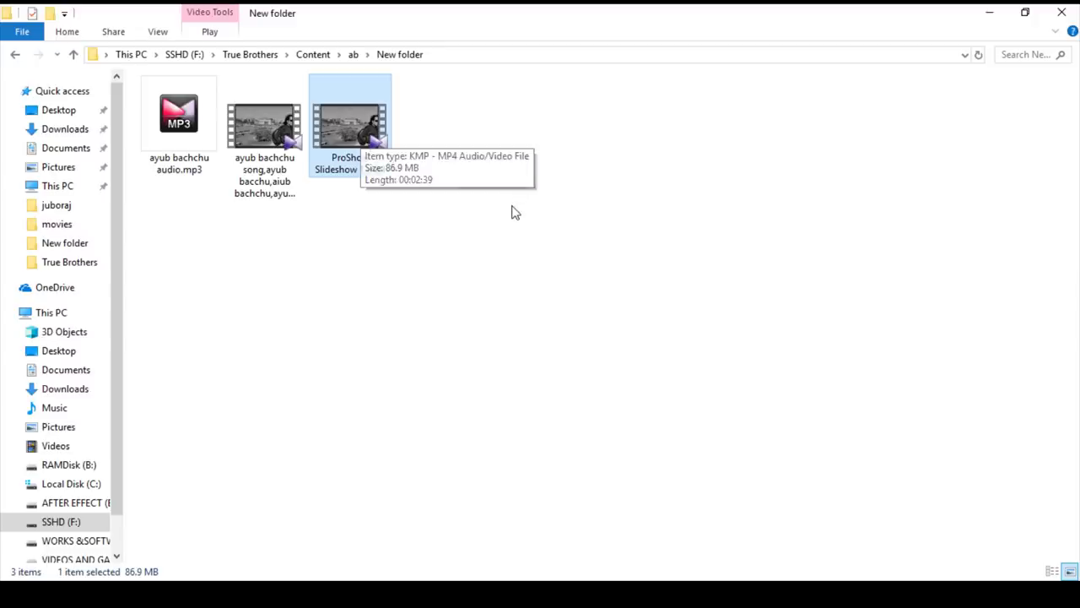
{"action": "left_click", "coordinate": [494, 313]}
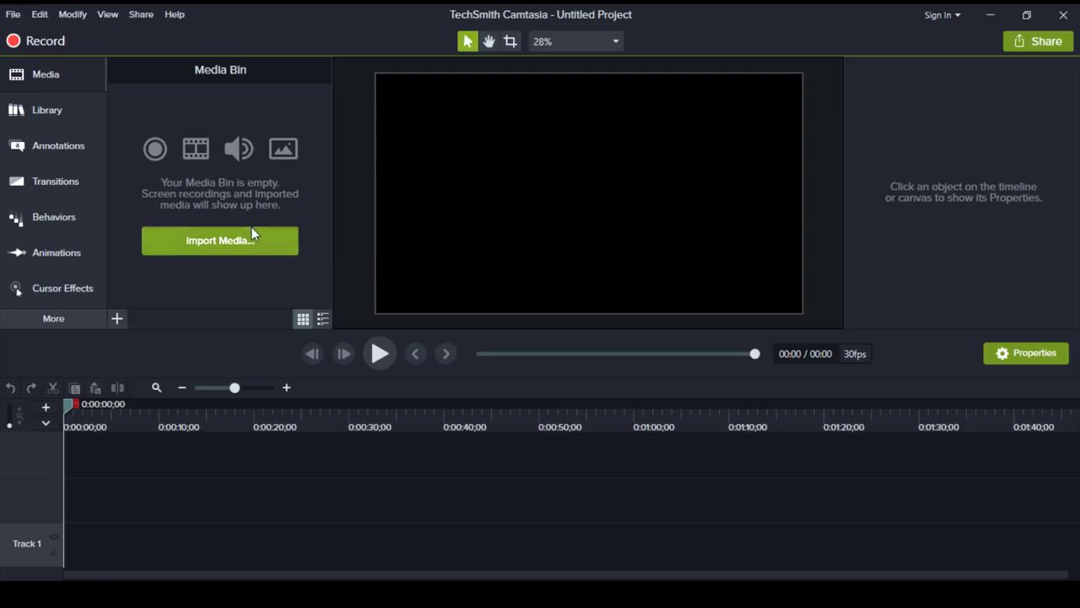
Look through the Camtasia 2018 library folders and preview the cornercircles intro.
{"action": "left_click", "coordinate": [59, 115]}
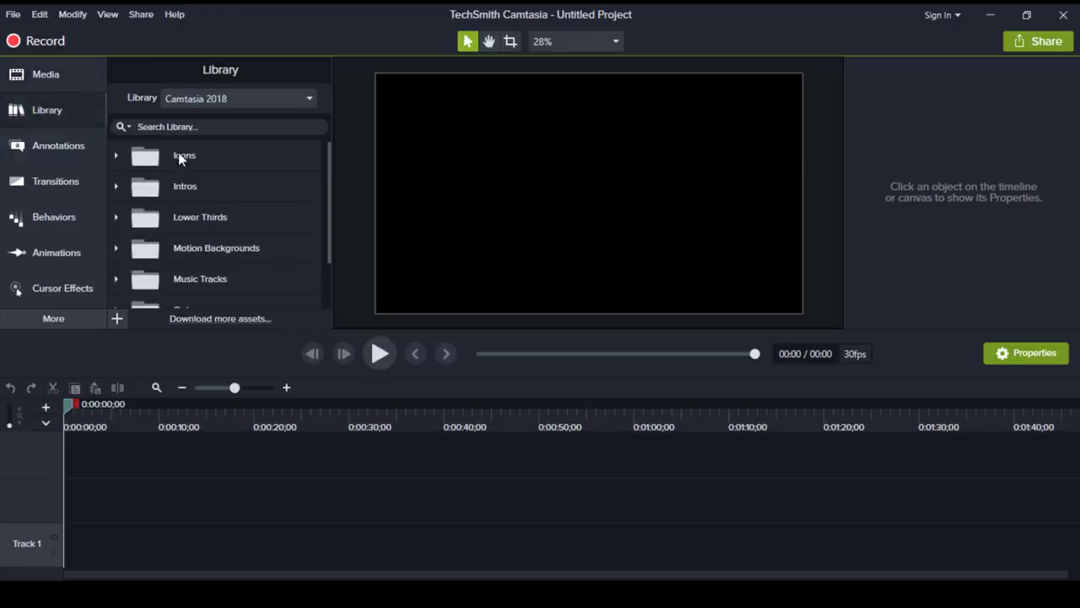
{"action": "left_click", "coordinate": [116, 186]}
{"action": "left_click", "coordinate": [211, 230]}
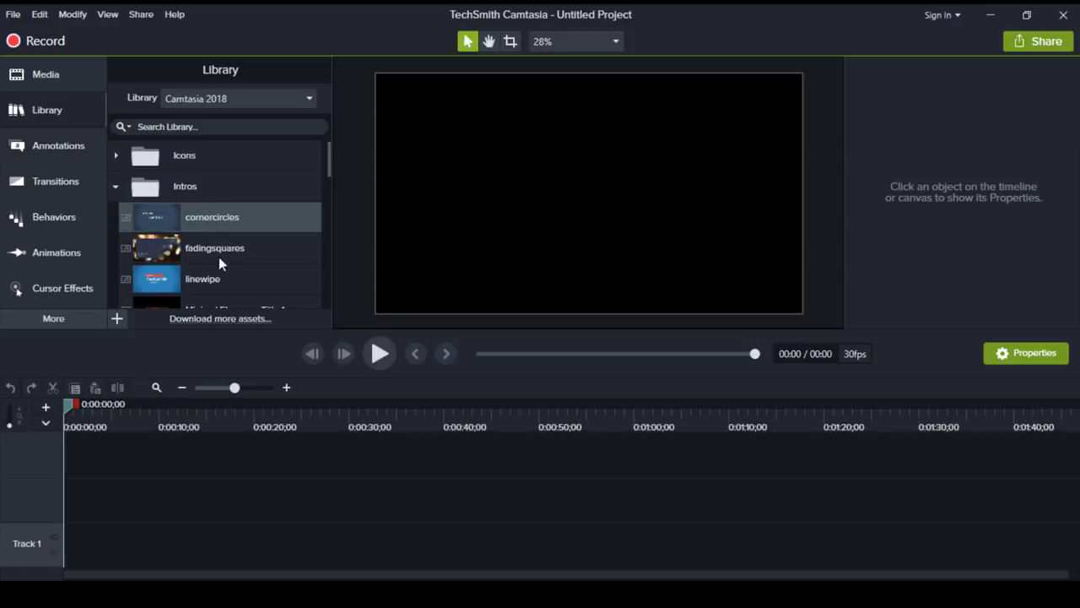
{"action": "double_click", "coordinate": [204, 216]}
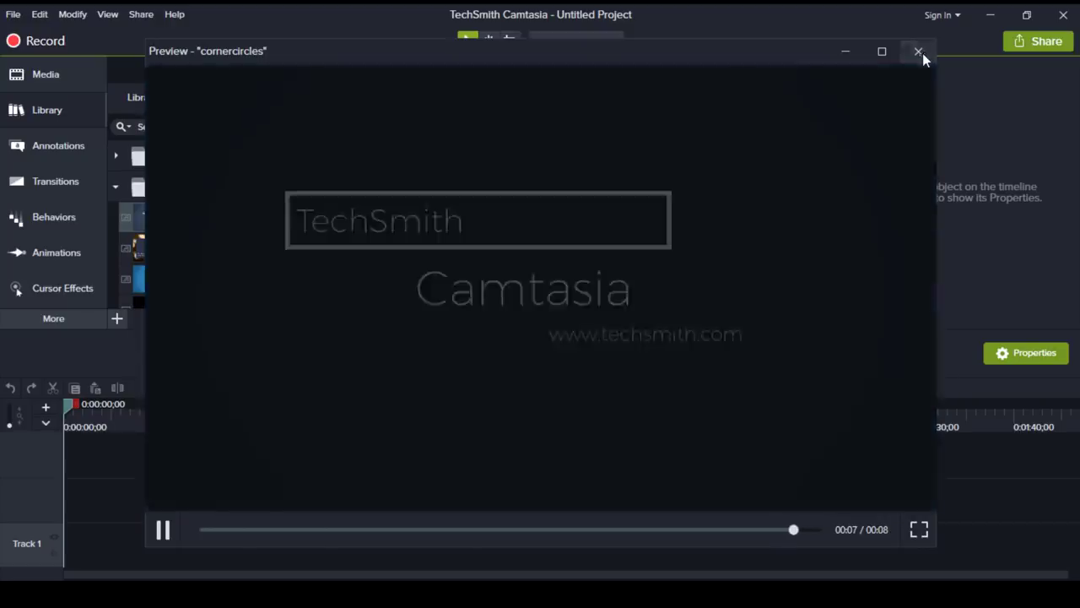
{"action": "left_click", "coordinate": [919, 52]}
{"action": "scroll", "coordinate": [232, 243], "scroll_direction": "down", "scroll_amount": 2}
{"action": "scroll", "coordinate": [232, 240], "scroll_direction": "up", "scroll_amount": 2}
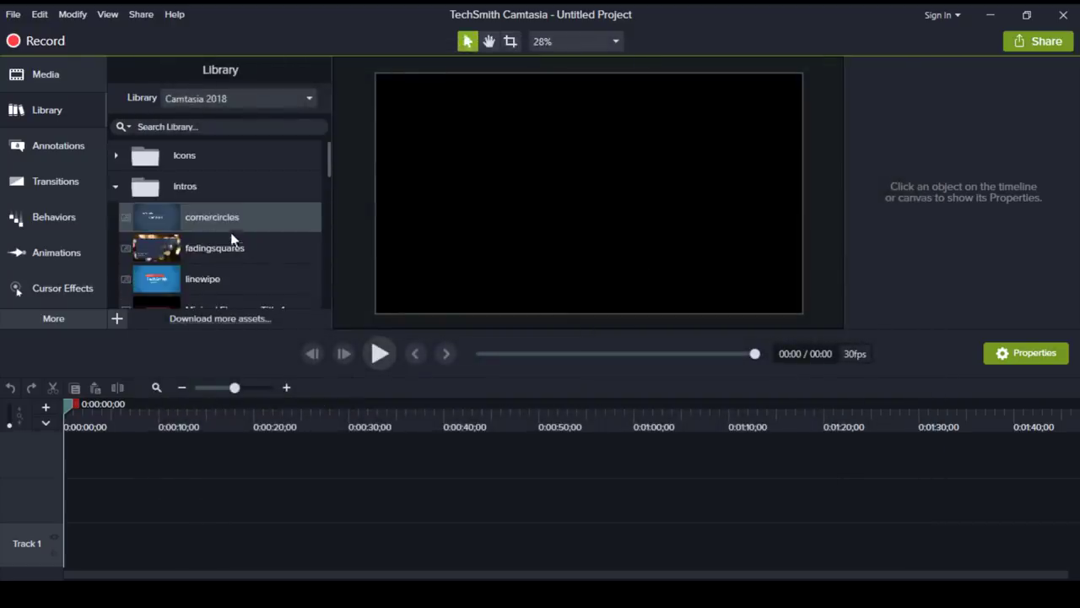
{"action": "left_click", "coordinate": [117, 187]}
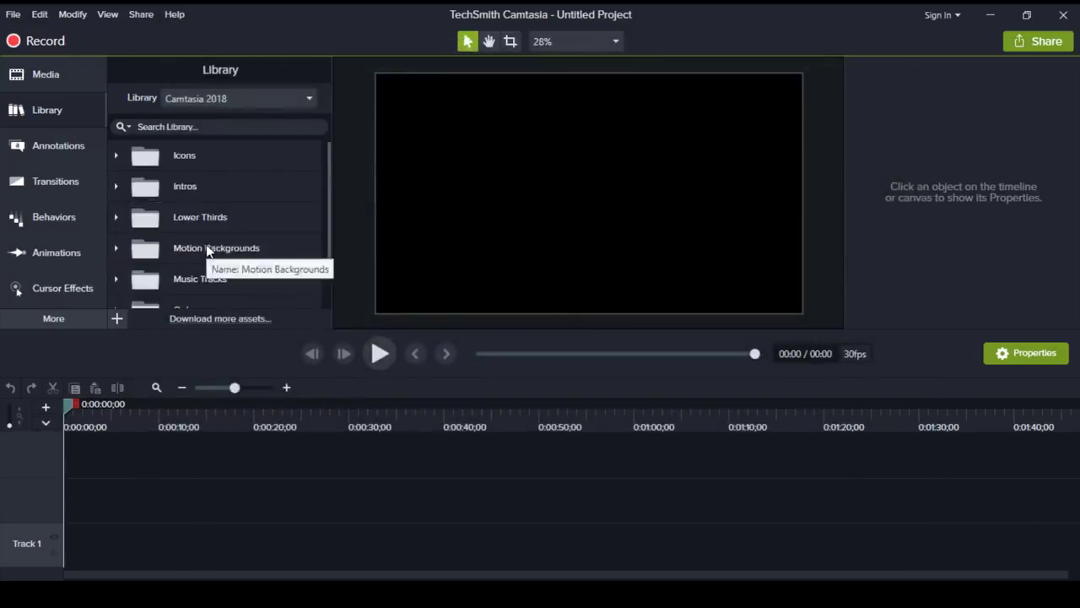
{"action": "scroll", "coordinate": [319, 267], "scroll_direction": "down", "scroll_amount": 2}
{"action": "scroll", "coordinate": [254, 253], "scroll_direction": "up", "scroll_amount": 2}
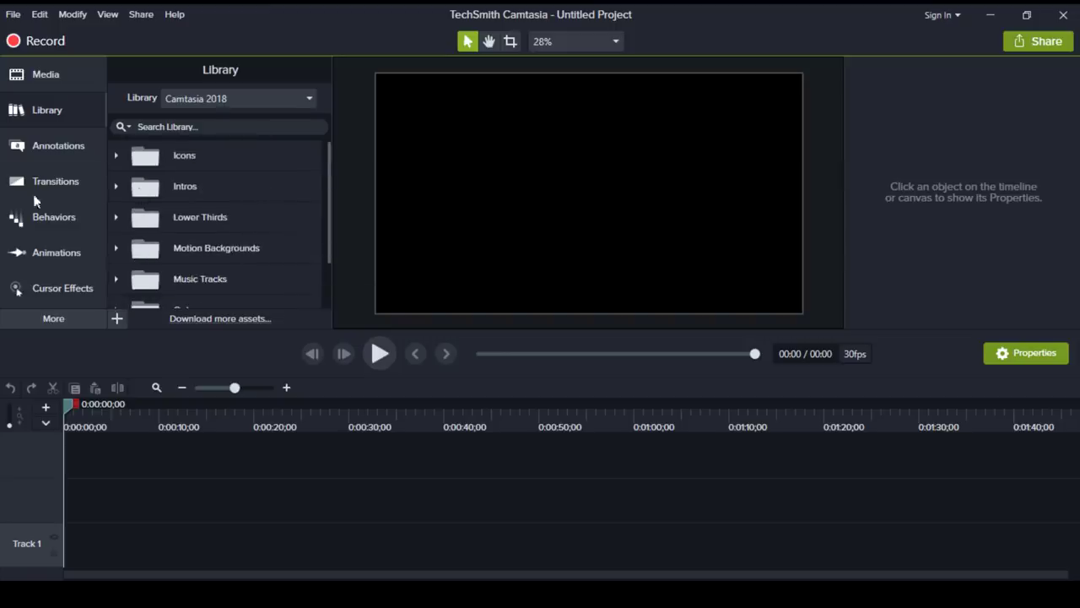
Look through the callout, arrow and shape annotations and browse the available transitions.
{"action": "left_click", "coordinate": [54, 145]}
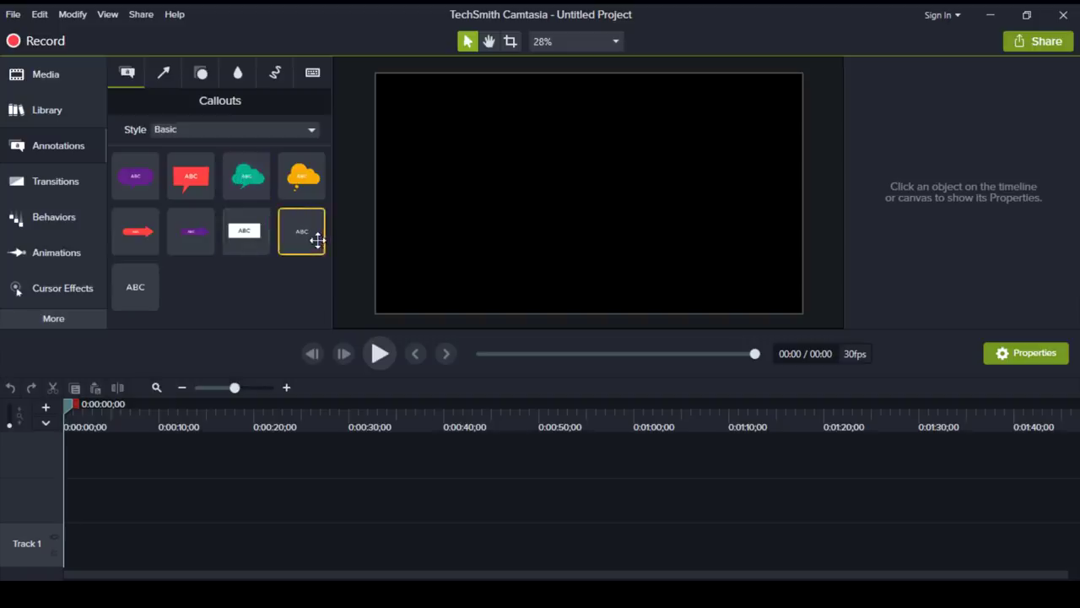
{"action": "left_click", "coordinate": [169, 75]}
{"action": "left_click", "coordinate": [203, 74]}
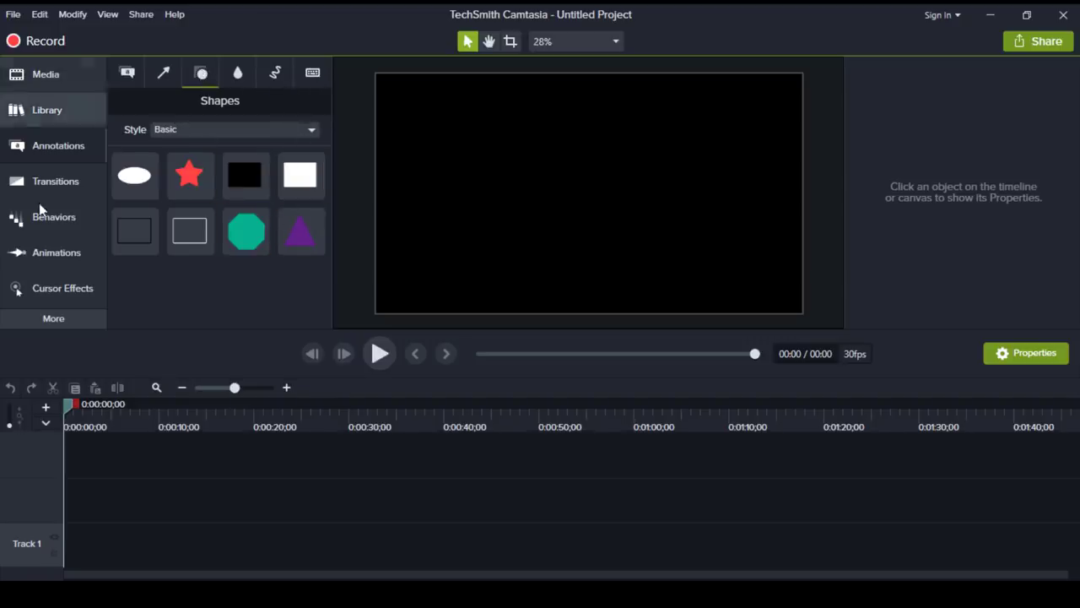
{"action": "left_click", "coordinate": [75, 187]}
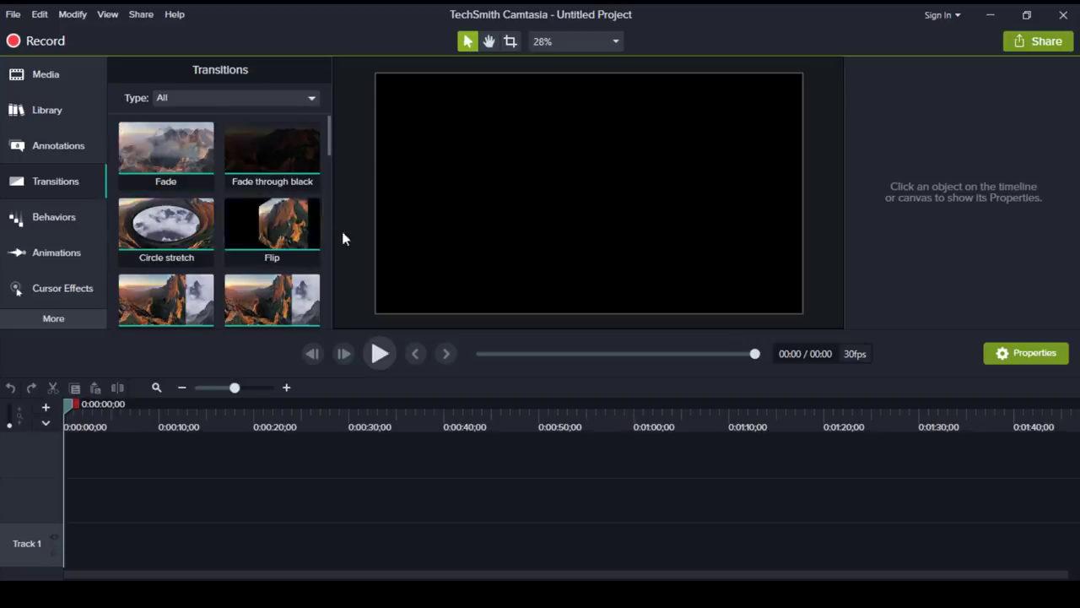
{"action": "scroll", "coordinate": [284, 222], "scroll_direction": "down", "scroll_amount": 1}
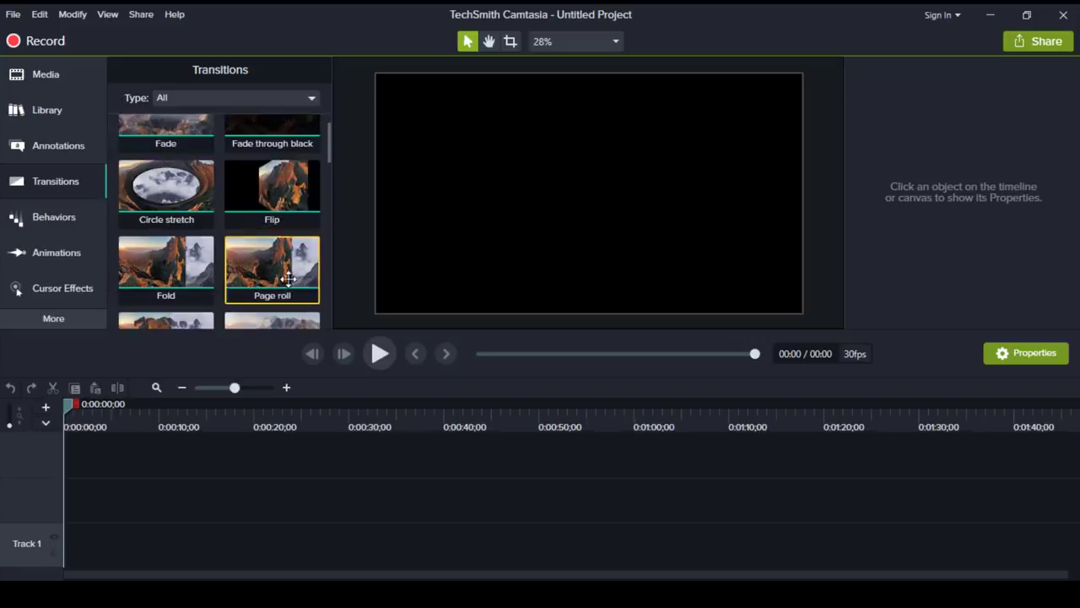
{"action": "scroll", "coordinate": [279, 279], "scroll_direction": "down", "scroll_amount": 2}
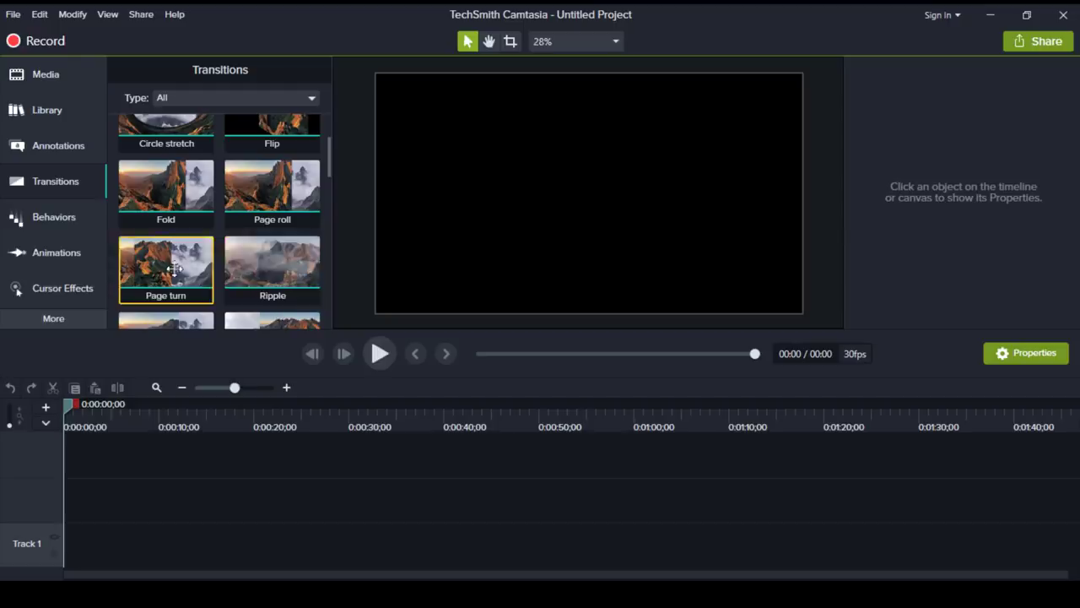
{"action": "scroll", "coordinate": [169, 262], "scroll_direction": "up", "scroll_amount": 3}
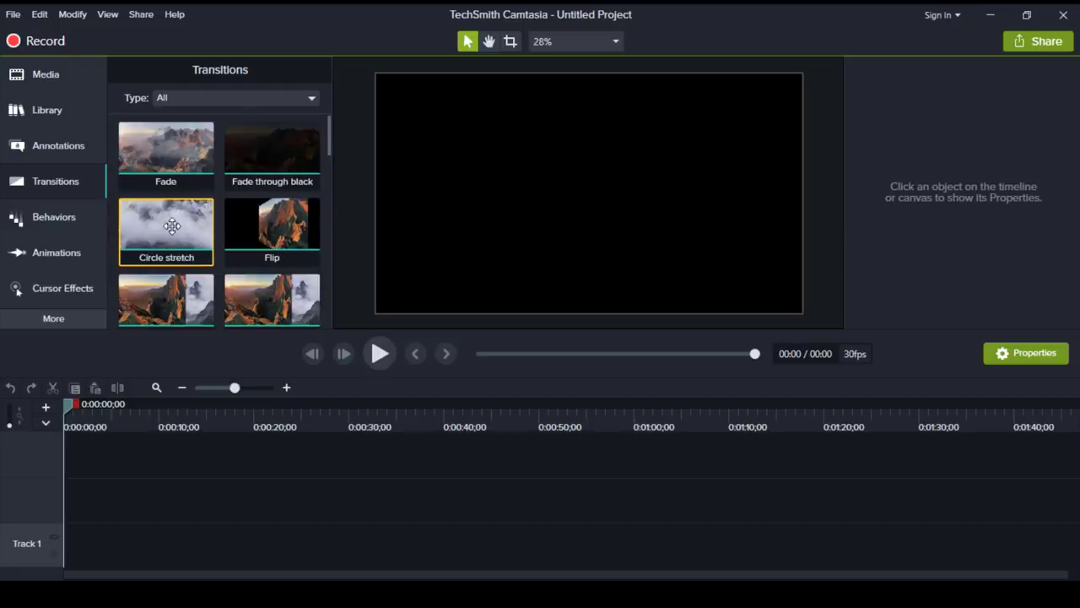
{"action": "scroll", "coordinate": [171, 225], "scroll_direction": "down", "scroll_amount": 2}
Look over the available behaviors, Zoom-n-Pan animation options and cursor effects.
{"action": "left_click", "coordinate": [50, 225]}
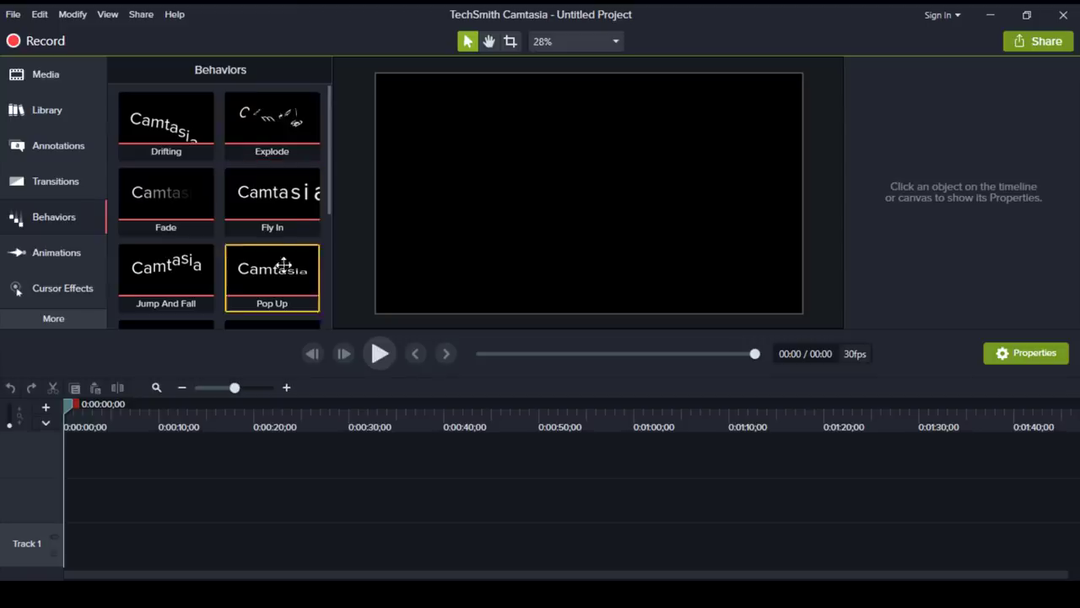
{"action": "left_click", "coordinate": [90, 250]}
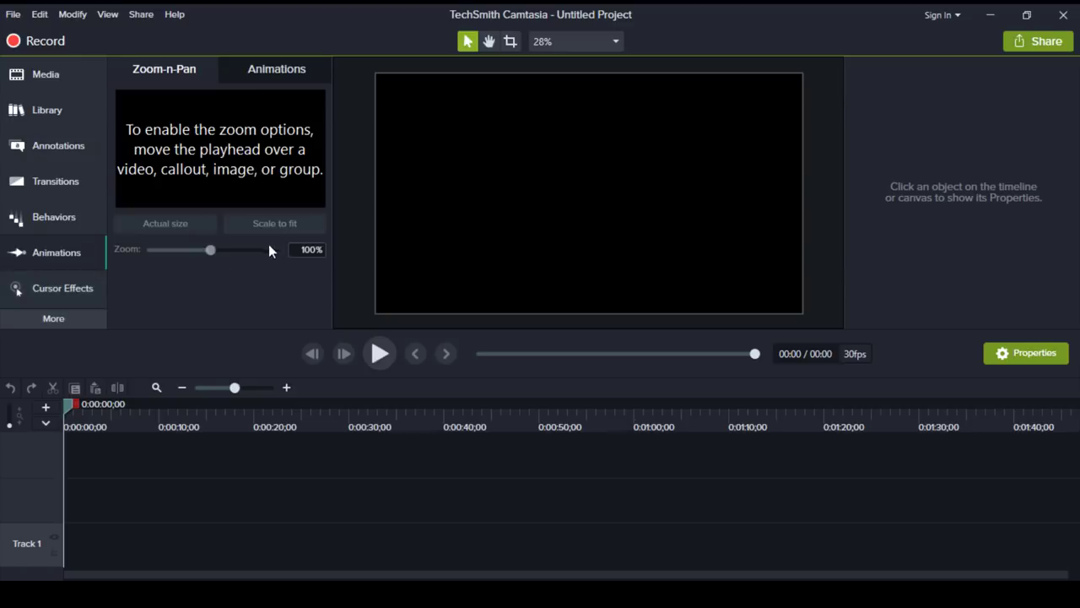
{"action": "left_click", "coordinate": [81, 285]}
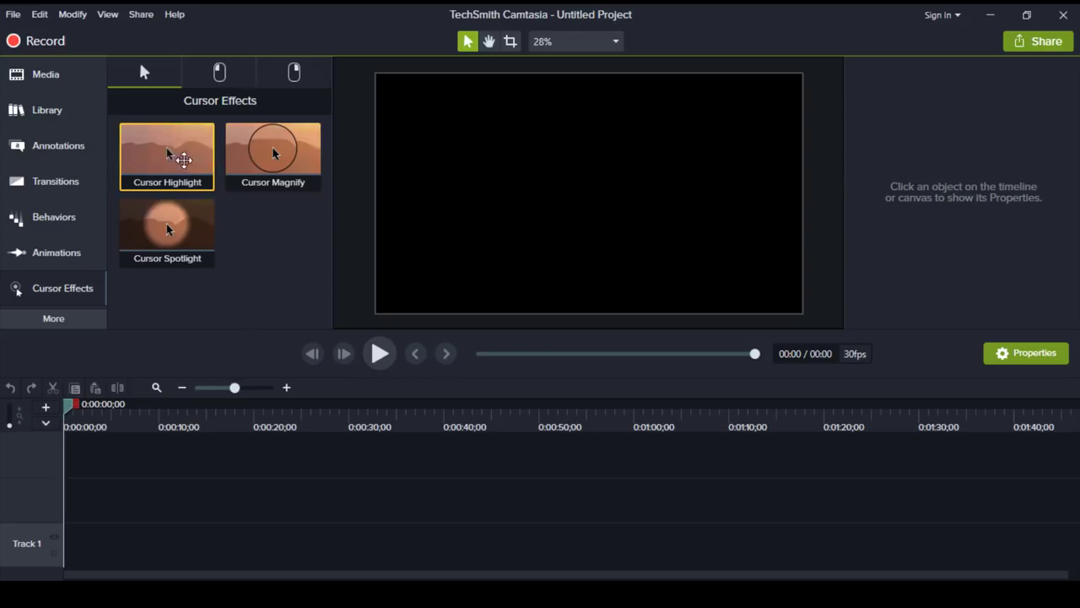
Import ProShow Slideshow 1.mp4 from New folder into the Media Bin.
{"action": "left_click", "coordinate": [66, 74]}
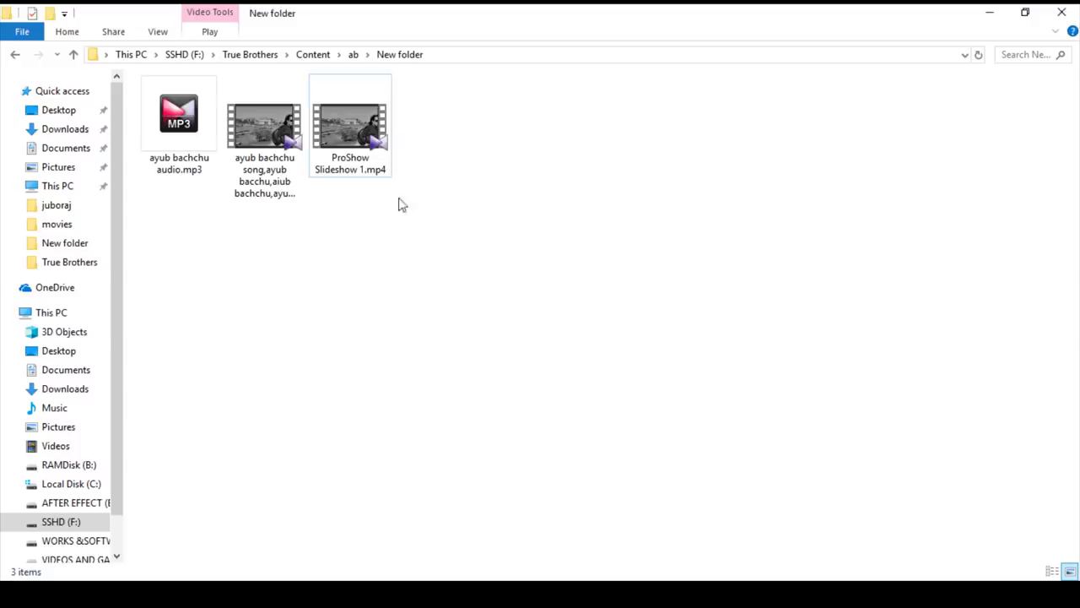
{"action": "left_click_drag", "start_coordinate": [350, 131], "coordinate": [236, 223]}
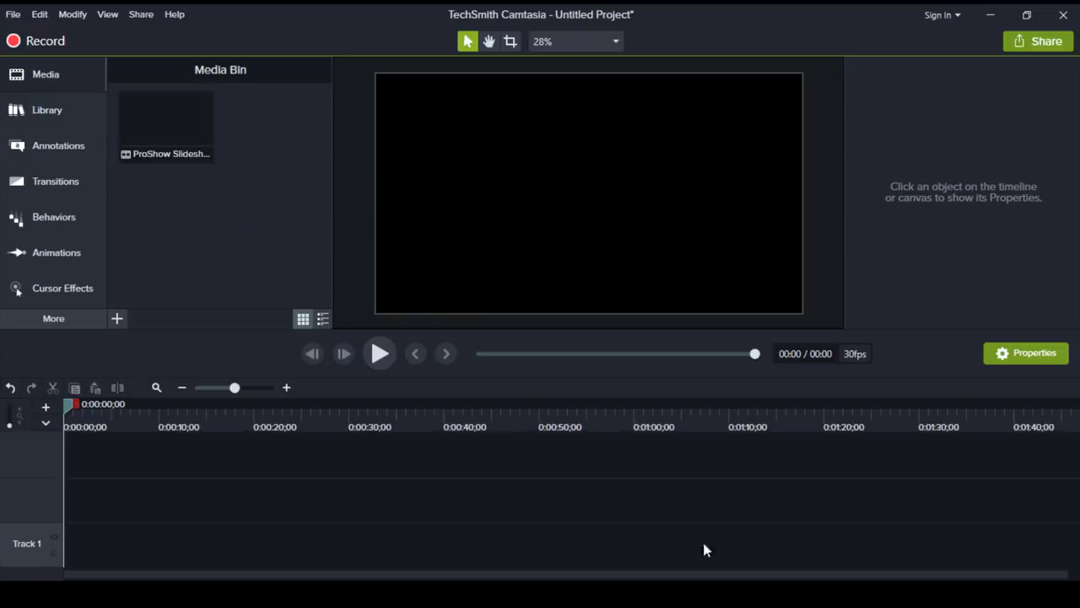
Import Take_It_Easy.mp3 from the music folder under True Brothers into the Media Bin.
{"action": "left_click", "coordinate": [709, 593]}
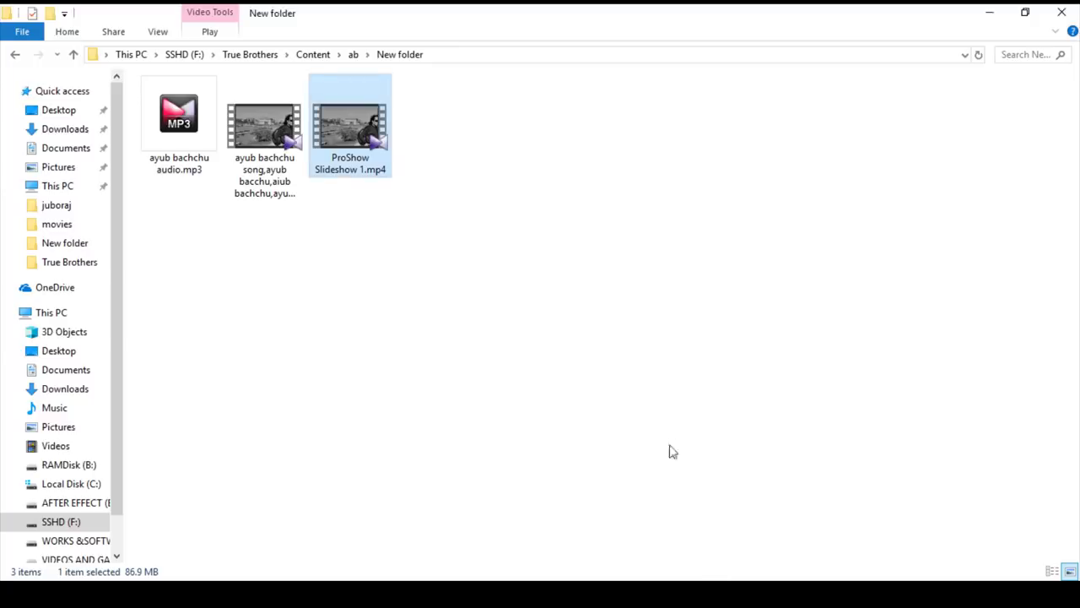
{"action": "left_click", "coordinate": [314, 56]}
{"action": "left_click", "coordinate": [257, 57]}
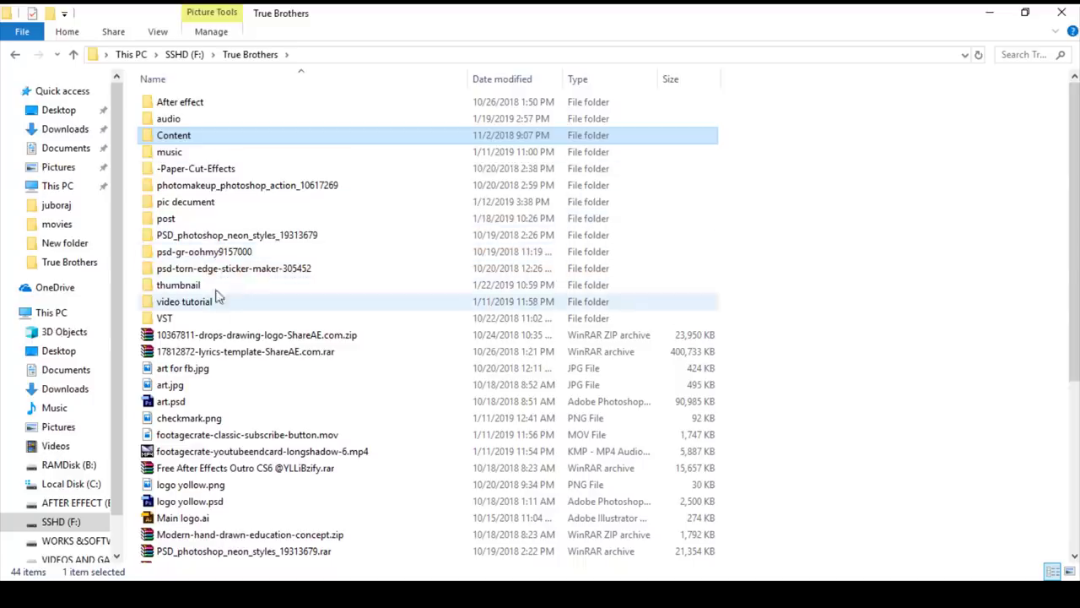
{"action": "key", "text": "Down"}
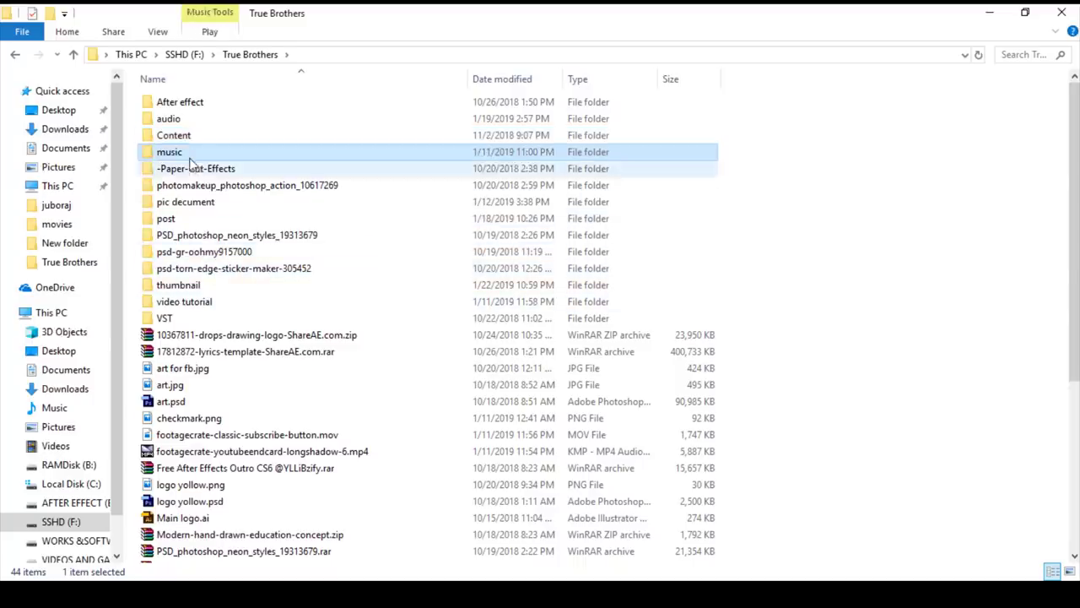
{"action": "double_click", "coordinate": [193, 156]}
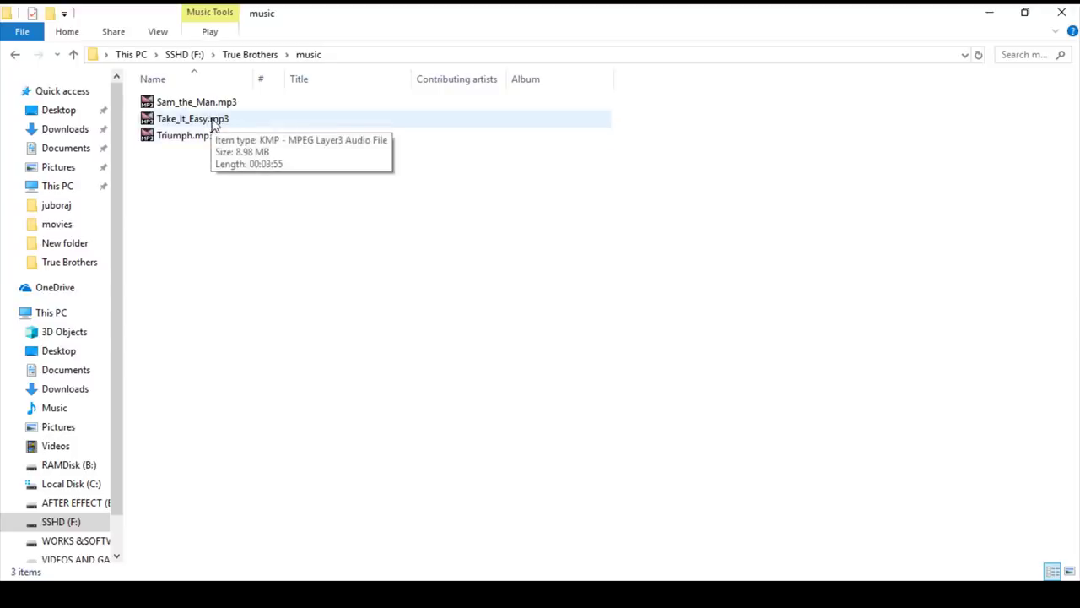
{"action": "left_click", "coordinate": [201, 126]}
{"action": "left_click_drag", "start_coordinate": [222, 125], "coordinate": [239, 250]}
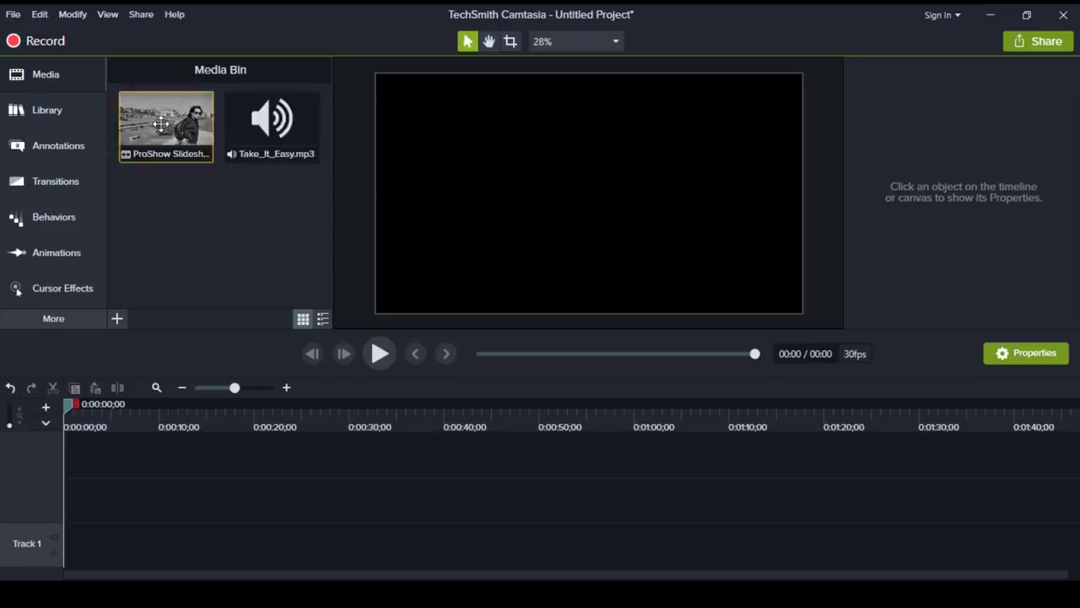
Place the ProShow Slideshow 1 video on Track 2 at the start of the timeline and scrub through its beginning.
{"action": "left_click_drag", "start_coordinate": [180, 128], "coordinate": [210, 518]}
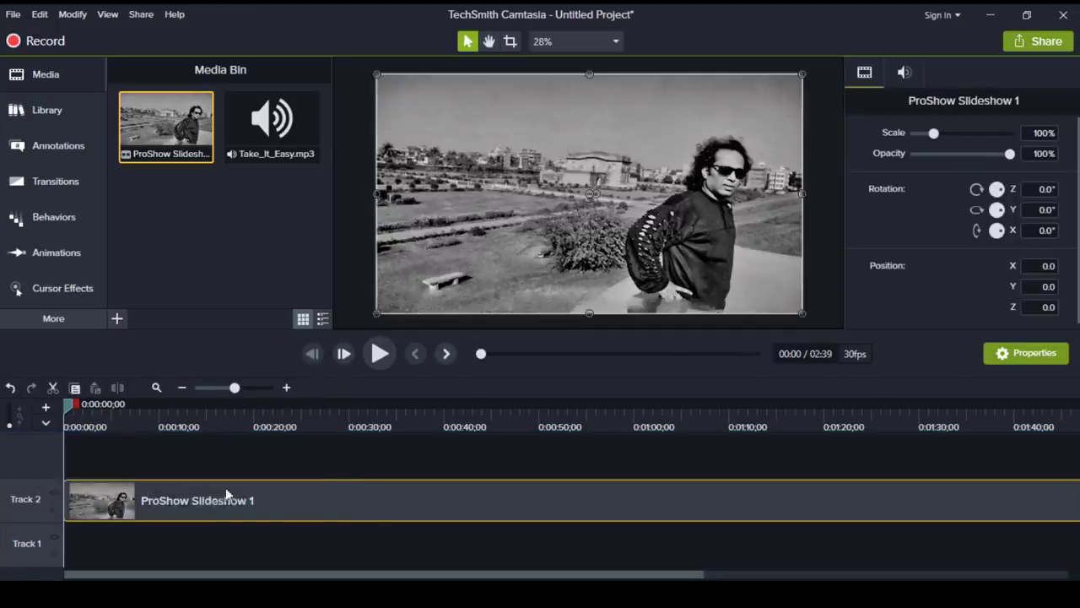
{"action": "left_click", "coordinate": [114, 416]}
{"action": "left_click_drag", "start_coordinate": [153, 421], "coordinate": [249, 441]}
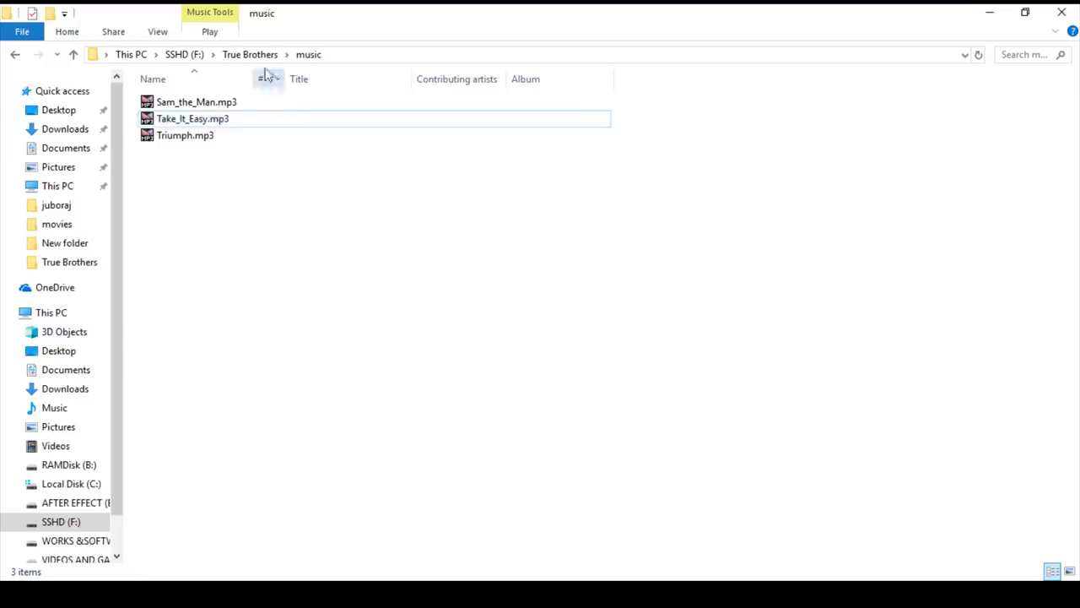
Preview art.jpg and art for fb.jpg in the True Brothers folder to check them as possible logo images.
{"action": "key", "text": "BackSpace"}
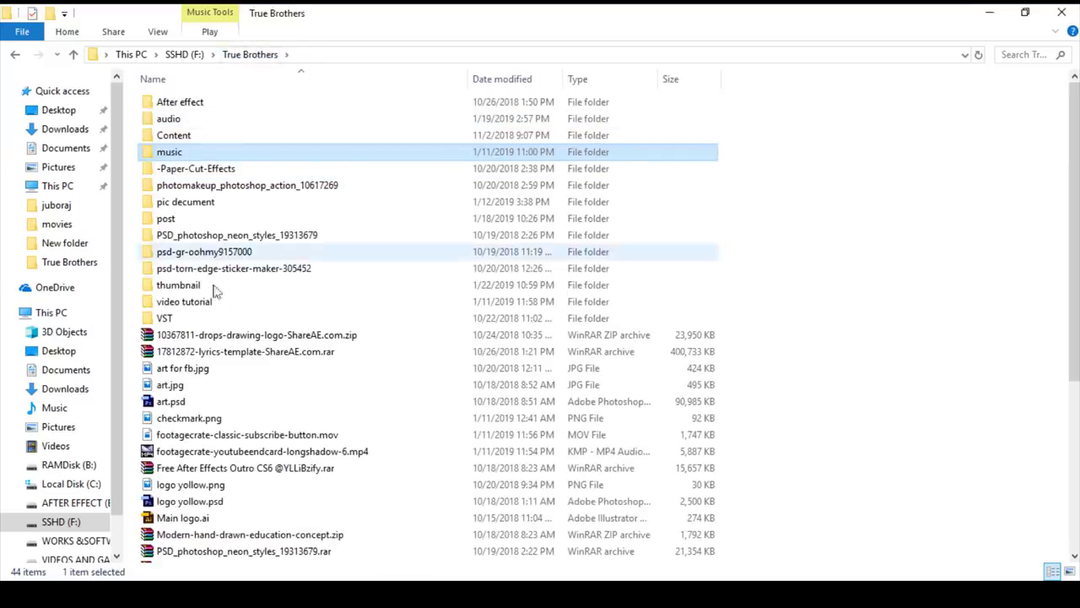
{"action": "left_click", "coordinate": [203, 372]}
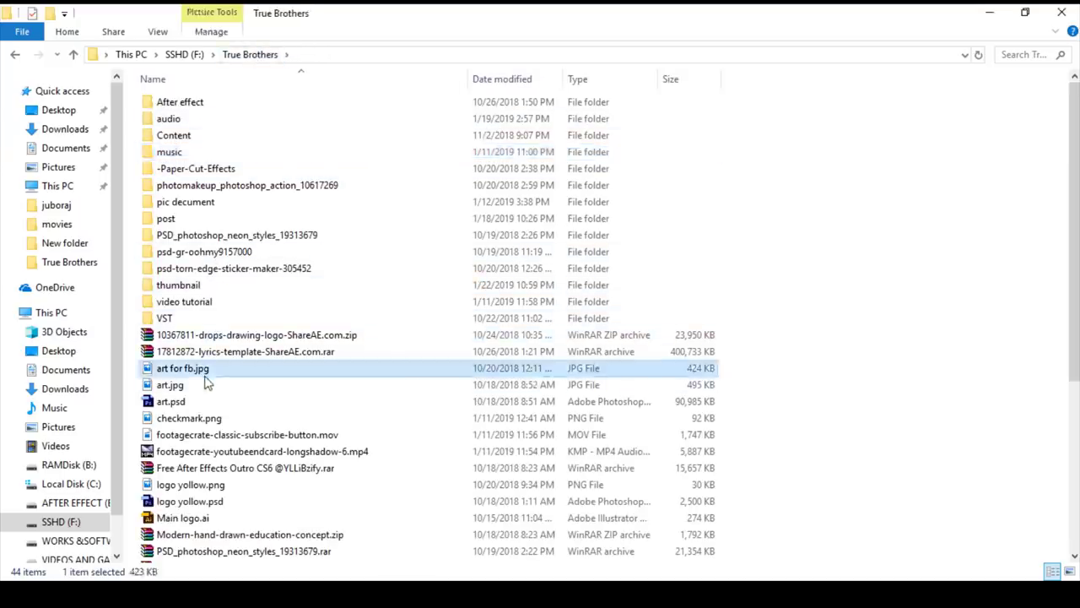
{"action": "left_click", "coordinate": [200, 388]}
{"action": "double_click", "coordinate": [200, 390]}
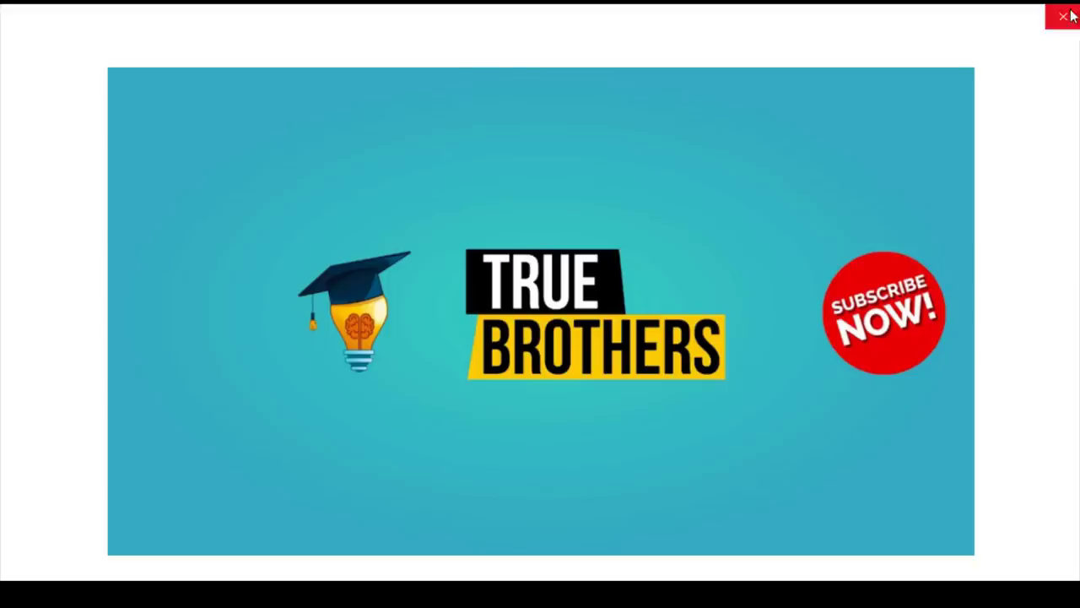
{"action": "left_click", "coordinate": [1070, 12]}
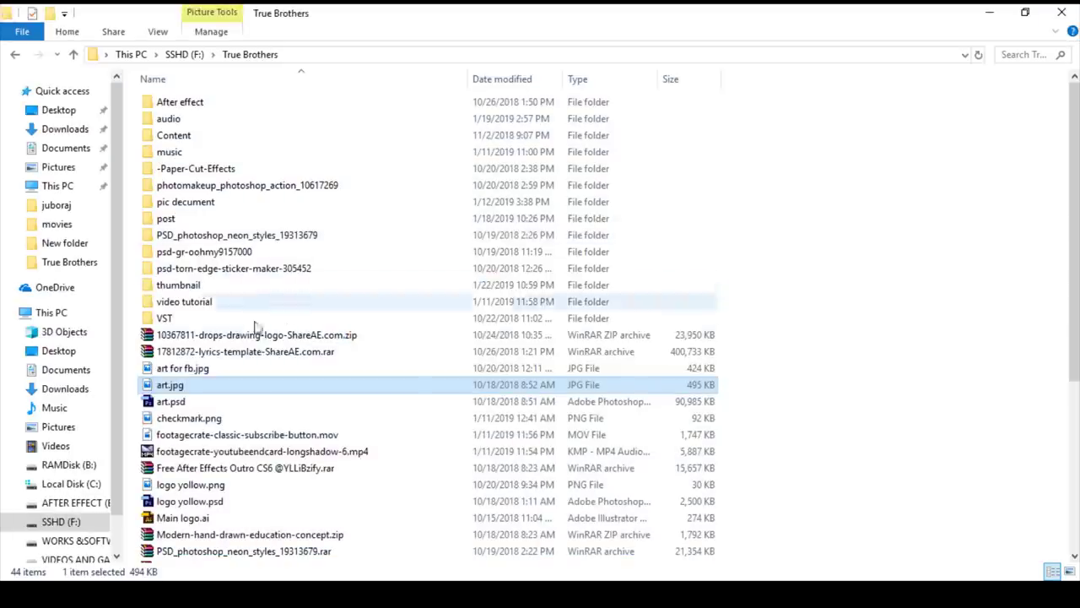
{"action": "double_click", "coordinate": [205, 372]}
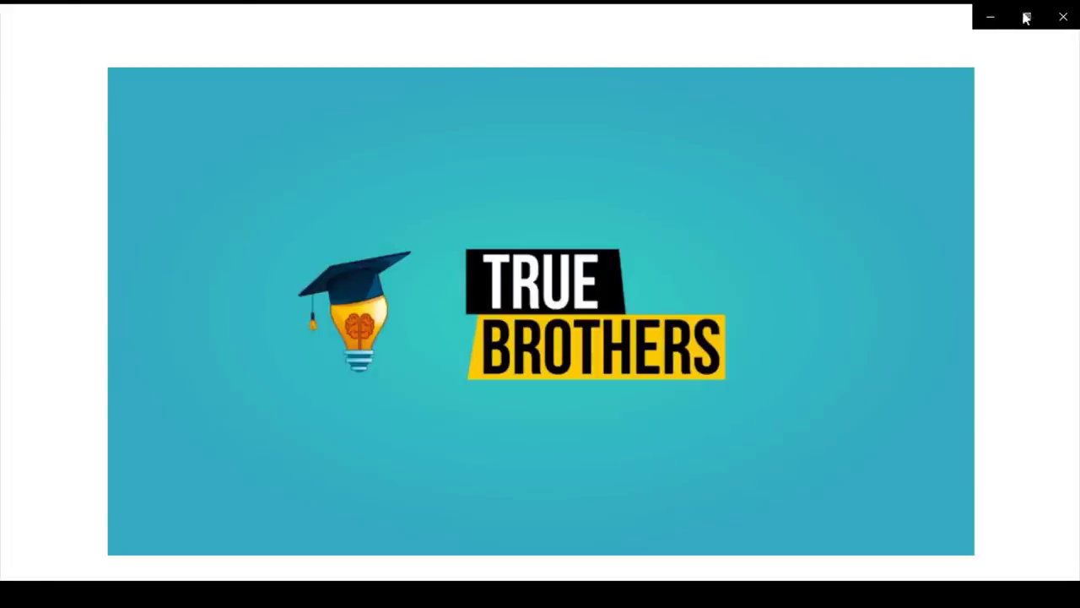
{"action": "left_click", "coordinate": [1062, 12]}
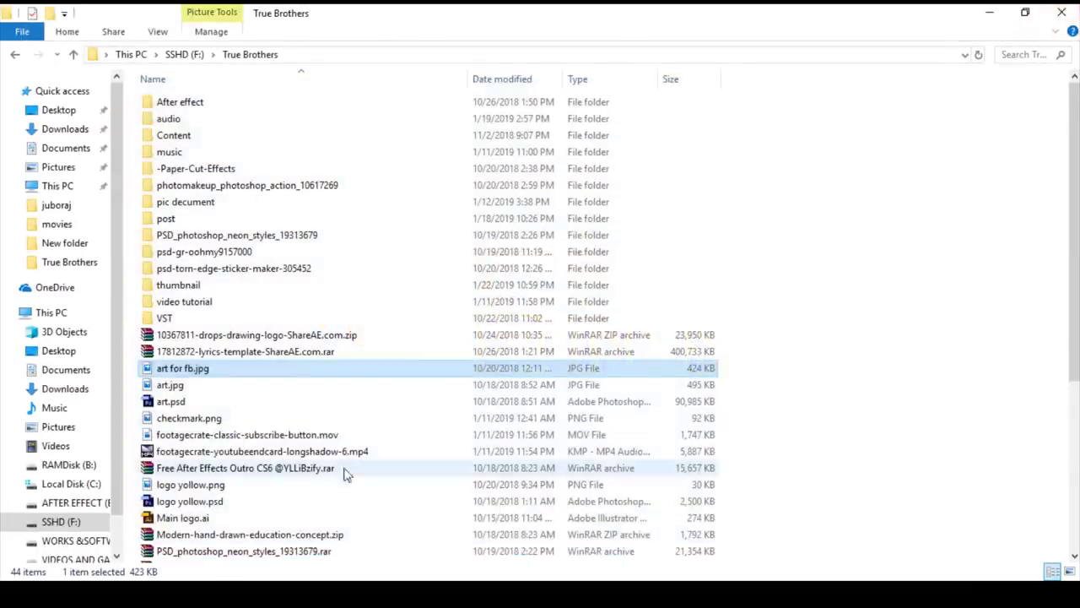
Preview logo yollow.png in the True Brothers folder and import it into Camtasia's Media Bin.
{"action": "scroll", "coordinate": [241, 333], "scroll_direction": "down", "scroll_amount": 3}
{"action": "double_click", "coordinate": [208, 340]}
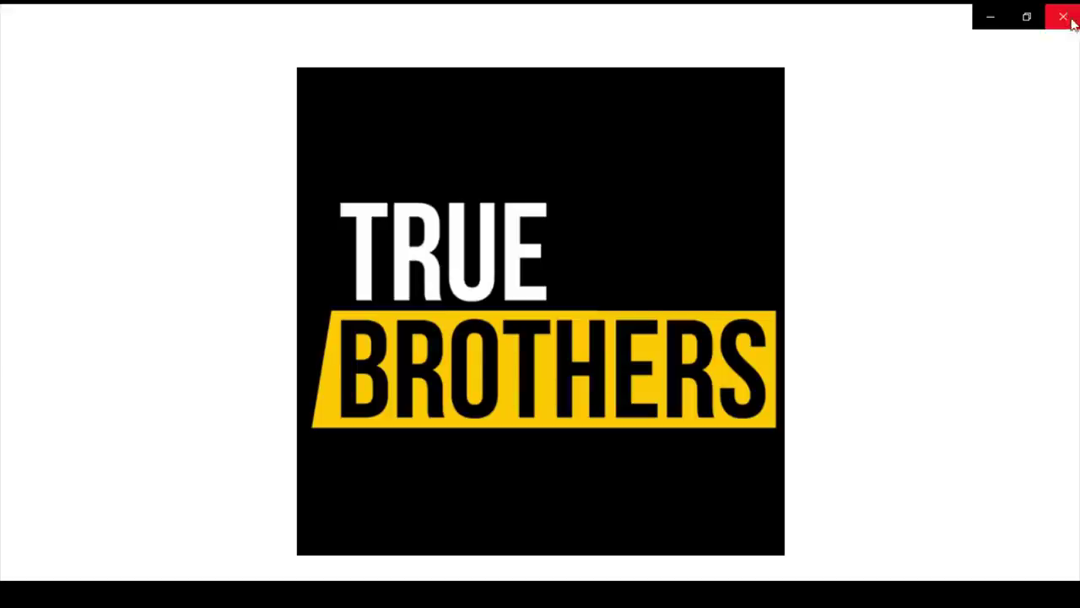
{"action": "left_click", "coordinate": [1062, 15]}
{"action": "left_click_drag", "start_coordinate": [202, 342], "coordinate": [228, 234]}
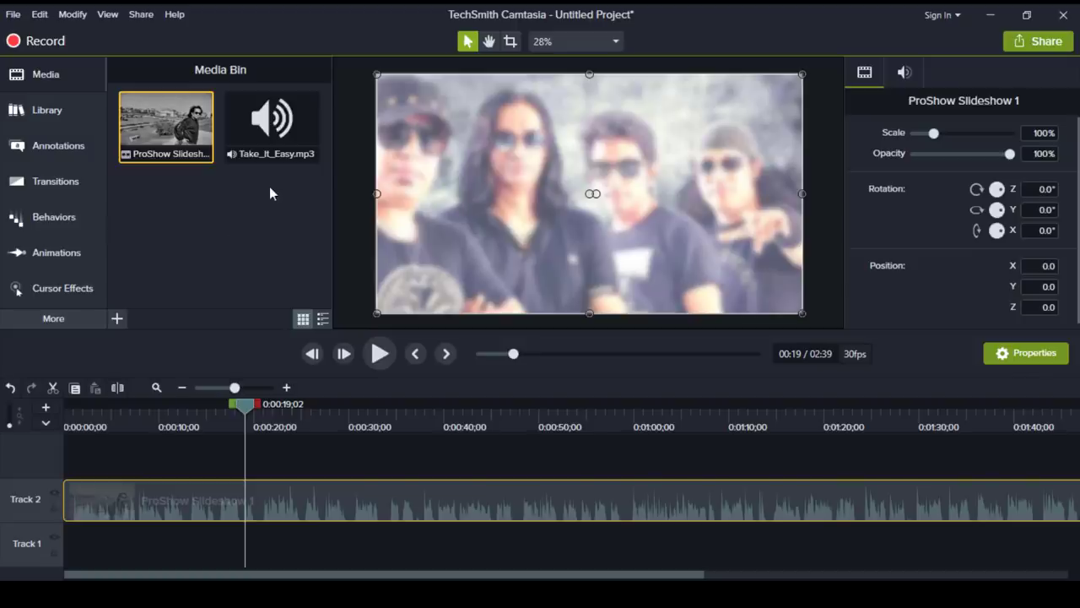
{"action": "left_click_drag", "start_coordinate": [270, 192], "coordinate": [269, 184]}
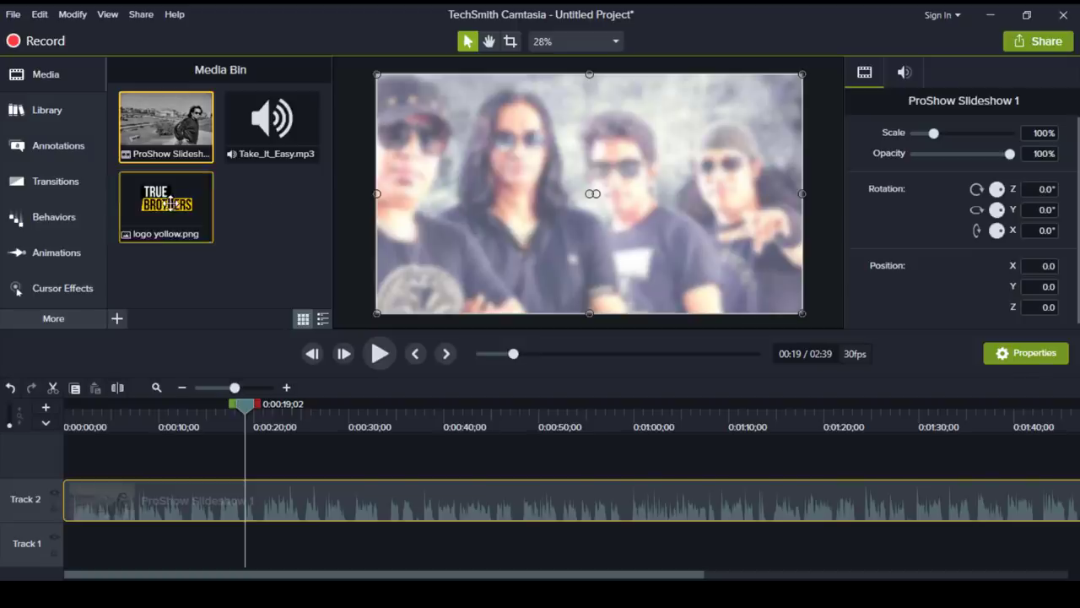
Return the playhead to the start and place Take_It_Easy.mp3 on Track 1 from the beginning of the timeline.
{"action": "left_click_drag", "start_coordinate": [251, 432], "coordinate": [59, 489]}
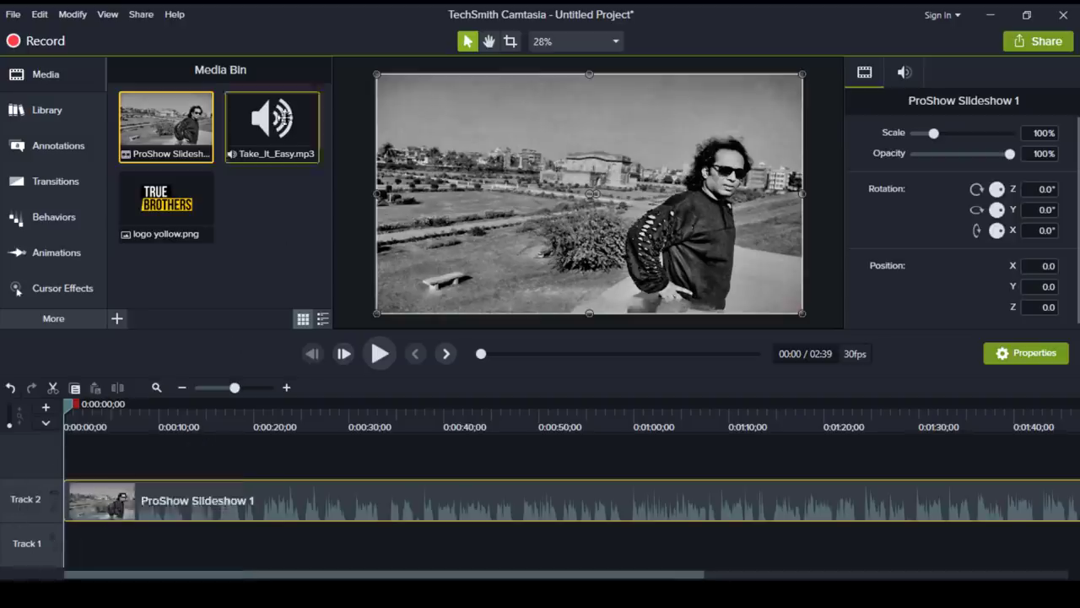
{"action": "left_click", "coordinate": [275, 135]}
{"action": "mouse_move", "coordinate": [296, 192]}
{"action": "left_mouse_down"}
{"action": "mouse_move", "coordinate": [270, 453]}
{"action": "mouse_move", "coordinate": [232, 545]}
{"action": "mouse_move", "coordinate": [44, 530]}
{"action": "left_mouse_up"}
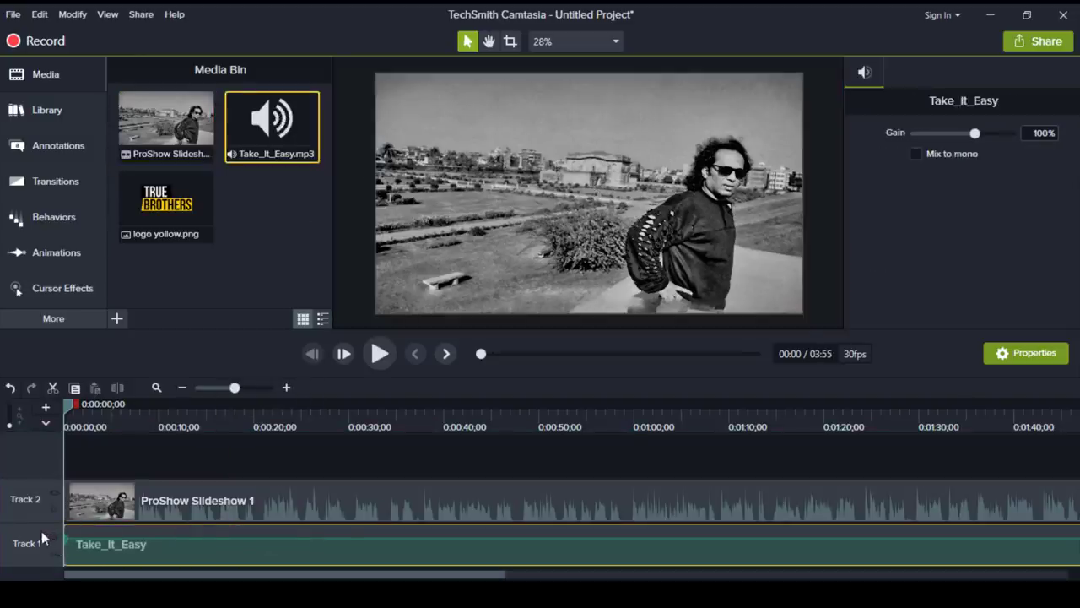
Play the opening seconds of the timeline to hear the slideshow audio together with the music.
{"action": "left_click", "coordinate": [151, 446]}
{"action": "key", "text": "space"}
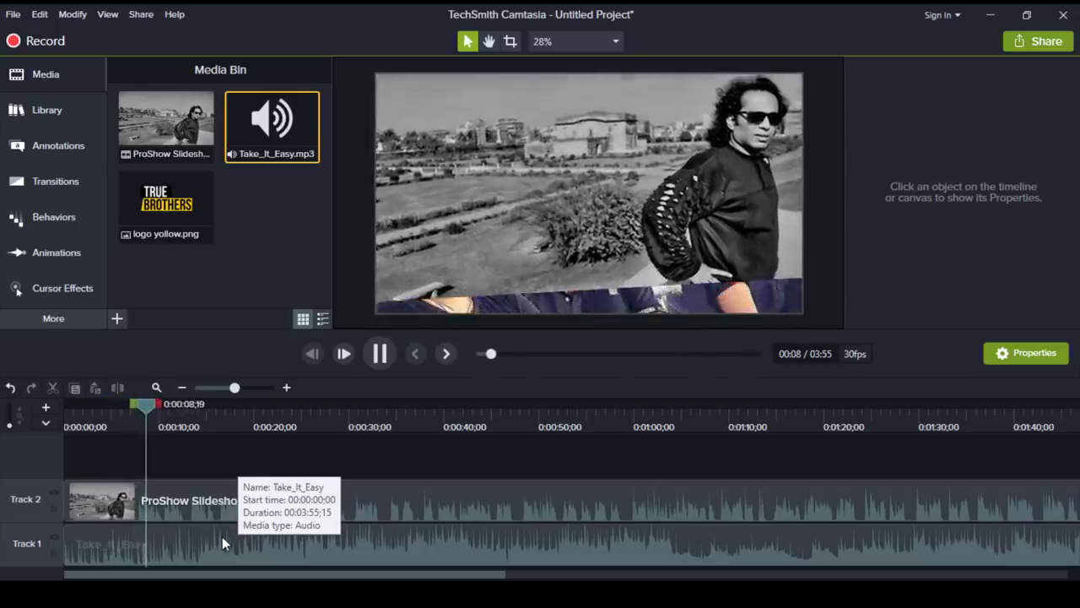
{"action": "left_click", "coordinate": [223, 541]}
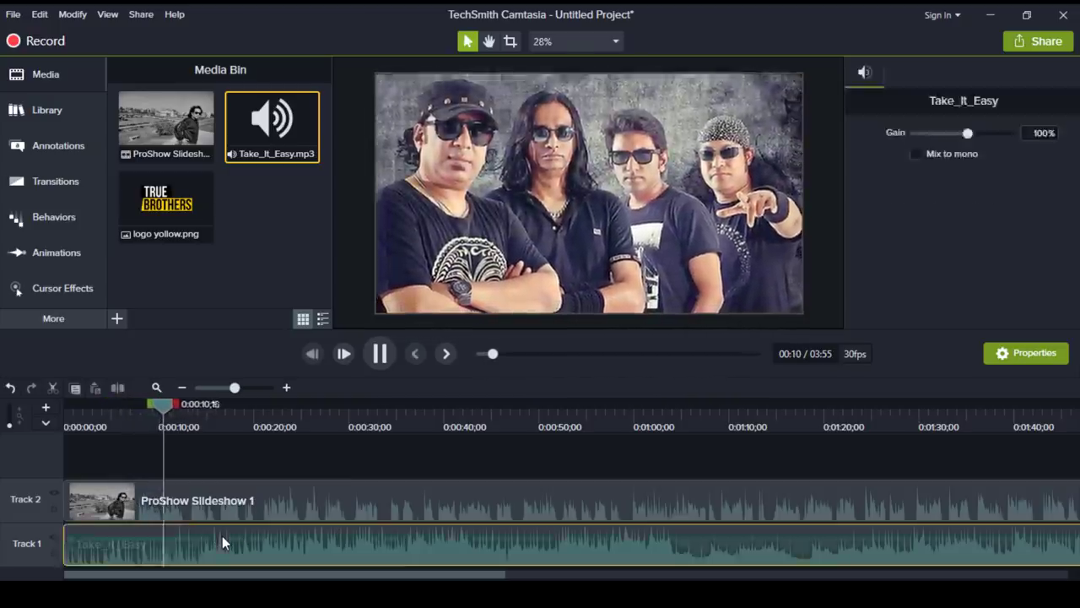
{"action": "key", "text": "space"}
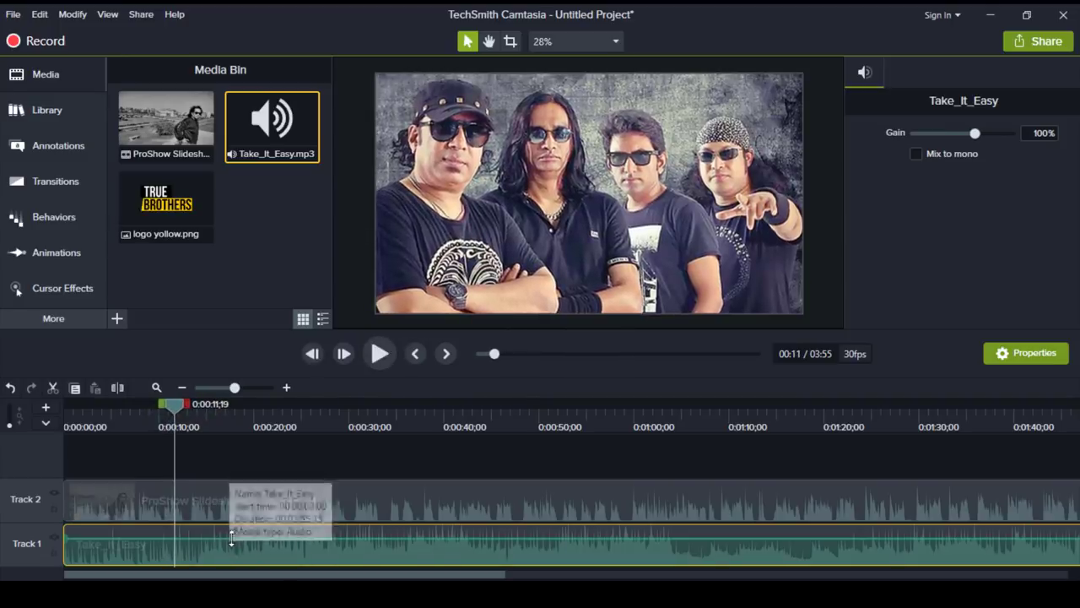
Lower the volume level of the Take_It_Easy clip on Track 1 to a quiet background level.
{"action": "left_click_drag", "start_coordinate": [232, 541], "coordinate": [239, 557]}
{"action": "left_click", "coordinate": [271, 454]}
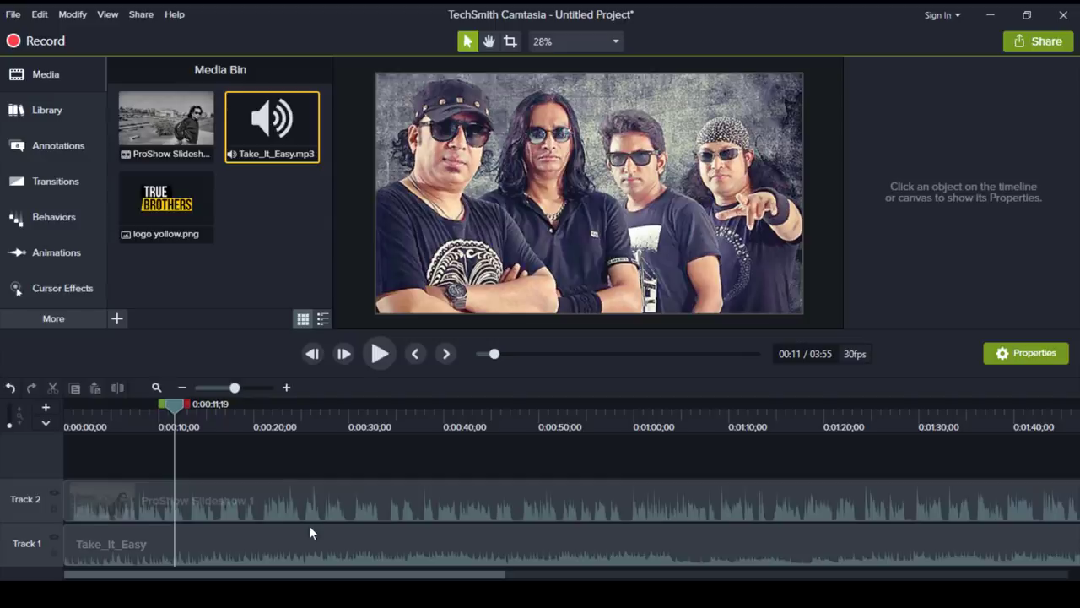
{"action": "mouse_move", "coordinate": [309, 531]}
{"action": "mouse_move", "coordinate": [282, 517]}
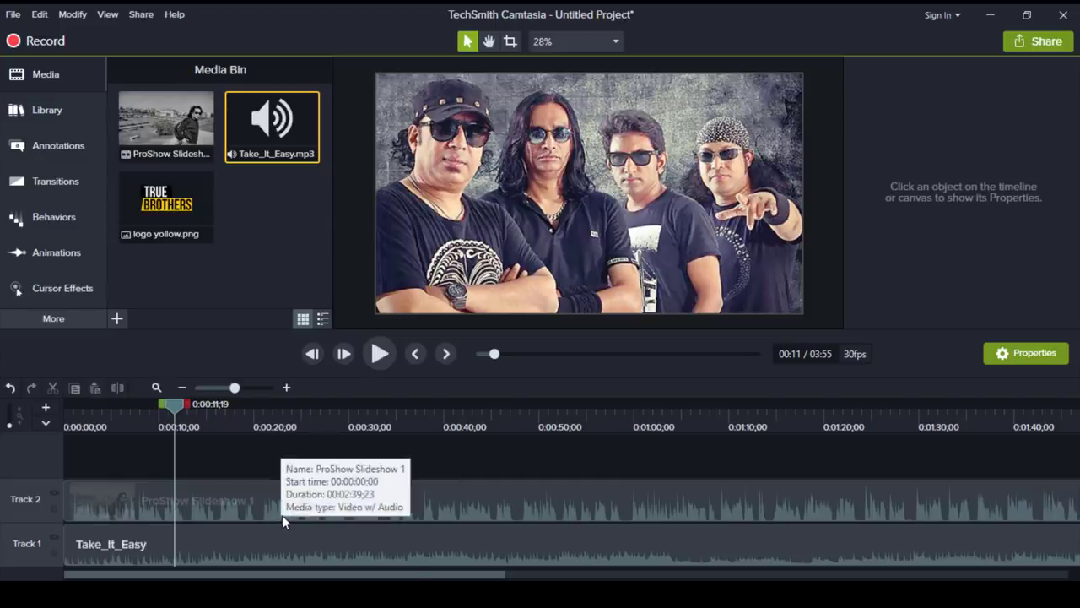
{"action": "left_click", "coordinate": [286, 529]}
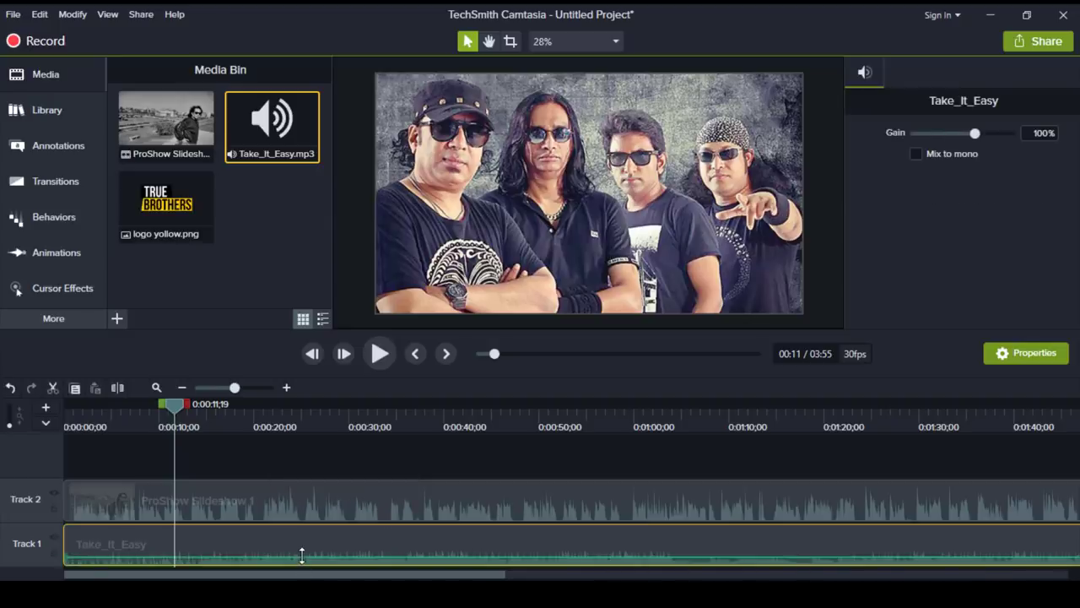
{"action": "left_click_drag", "start_coordinate": [302, 554], "coordinate": [304, 556]}
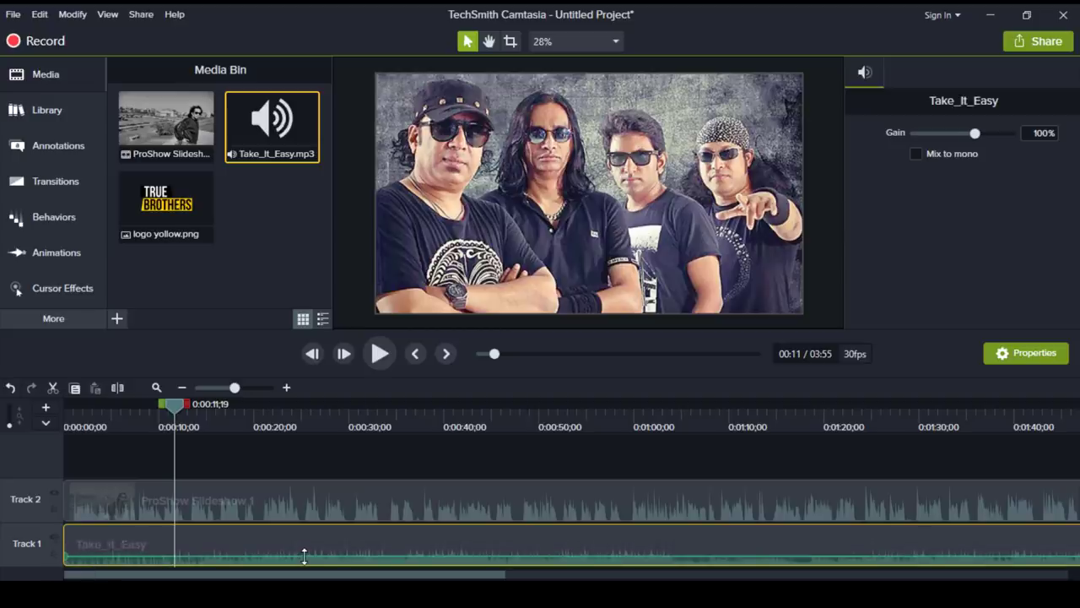
{"action": "left_click", "coordinate": [319, 460]}
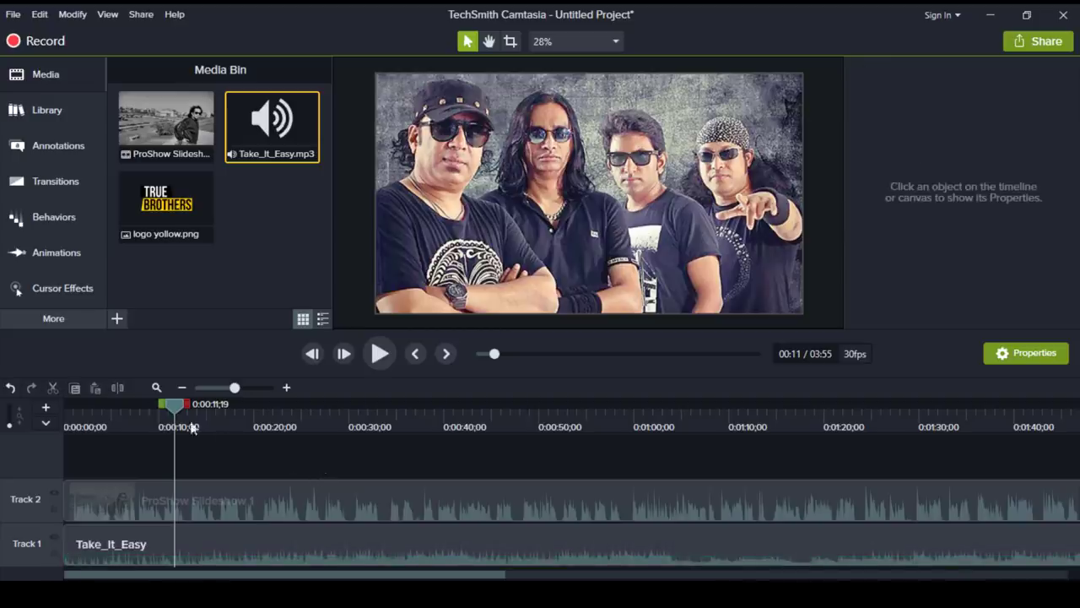
Add logo yollow.png over the video on Track 3 at 0:00:04;24 and scale it to about 34.8% in the frame's lower-left corner.
{"action": "left_click_drag", "start_coordinate": [174, 404], "coordinate": [30, 419]}
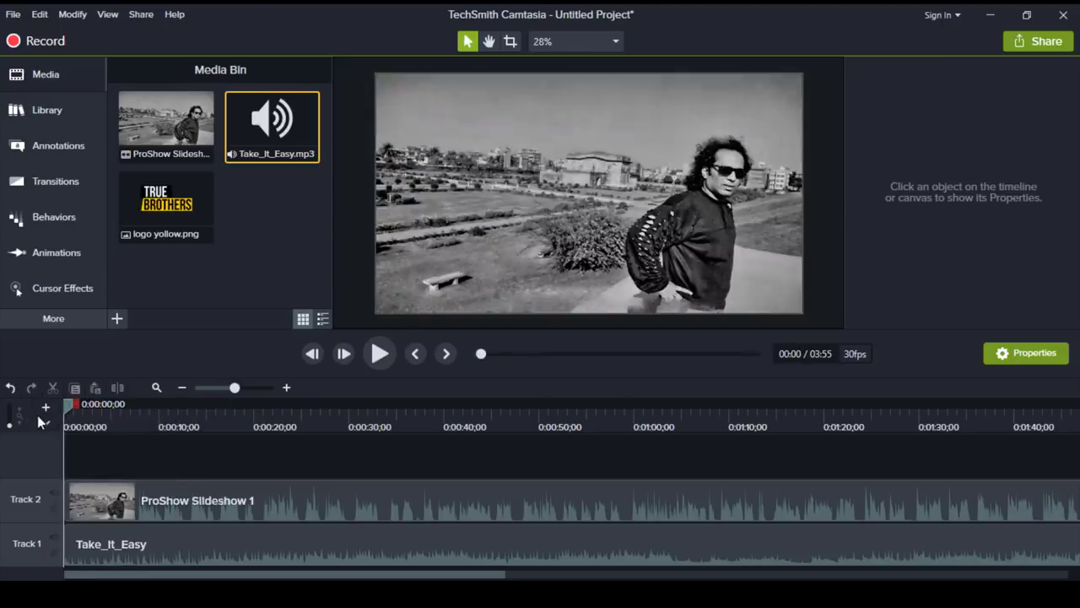
{"action": "mouse_move", "coordinate": [111, 434]}
{"action": "left_mouse_down"}
{"action": "mouse_move", "coordinate": [137, 434]}
{"action": "mouse_move", "coordinate": [108, 432]}
{"action": "left_mouse_up"}
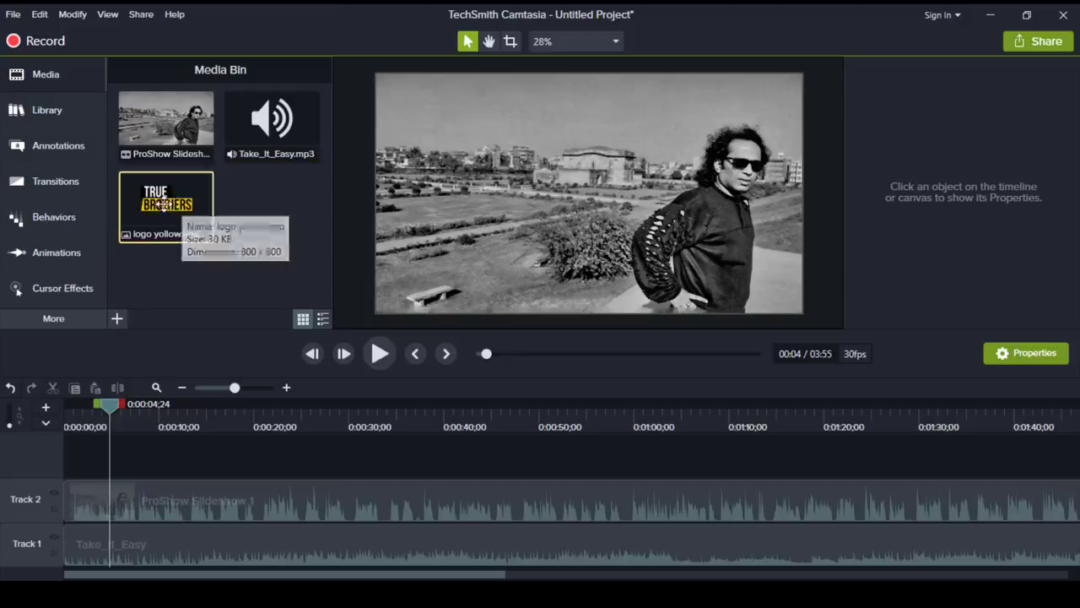
{"action": "left_click_drag", "start_coordinate": [163, 204], "coordinate": [506, 207]}
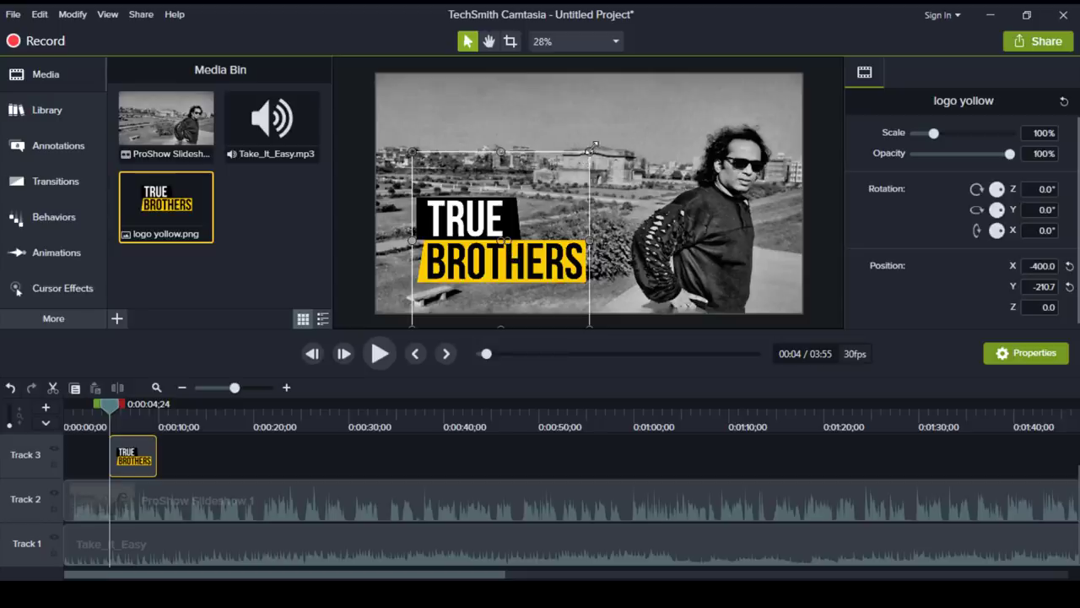
{"action": "left_click_drag", "start_coordinate": [589, 152], "coordinate": [435, 280]}
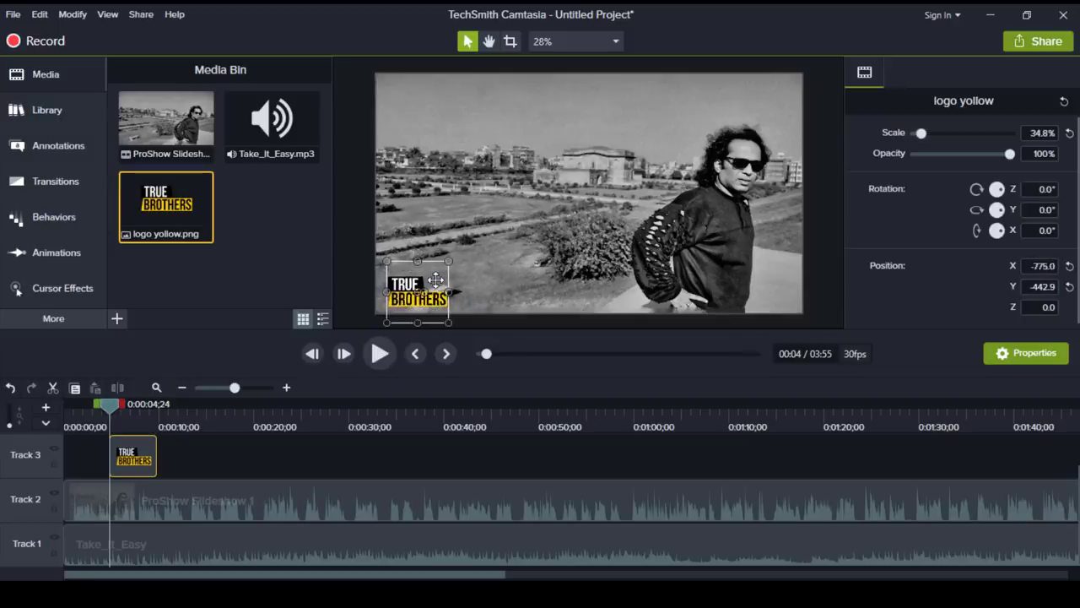
{"action": "left_click", "coordinate": [352, 458]}
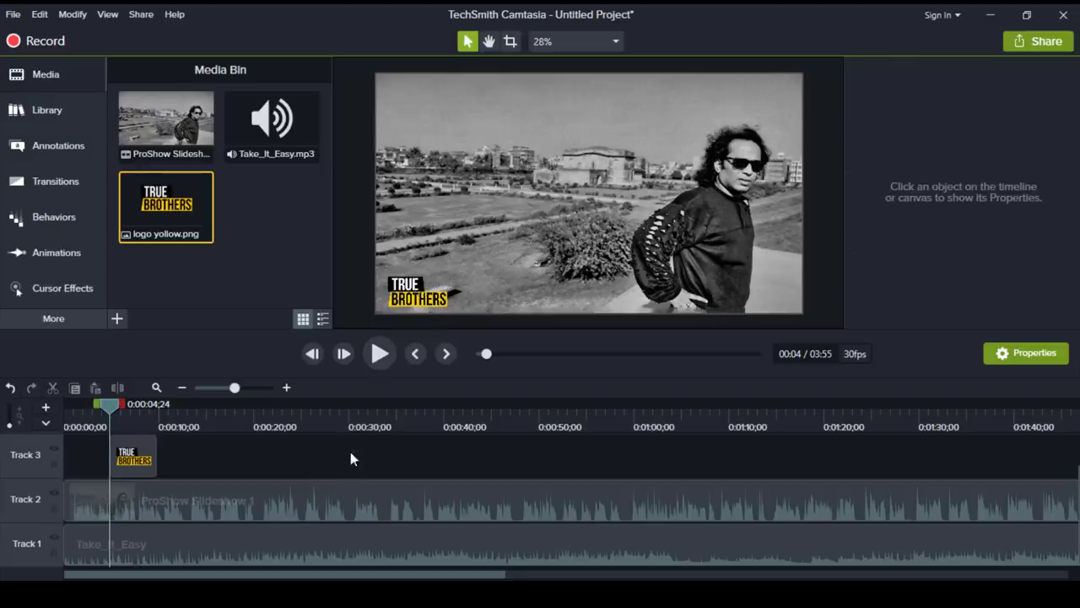
Extend the logo clip on Track 3 so it runs from the timeline's start to the end of the slideshow video.
{"action": "left_click_drag", "start_coordinate": [101, 408], "coordinate": [141, 424]}
{"action": "left_click", "coordinate": [124, 450]}
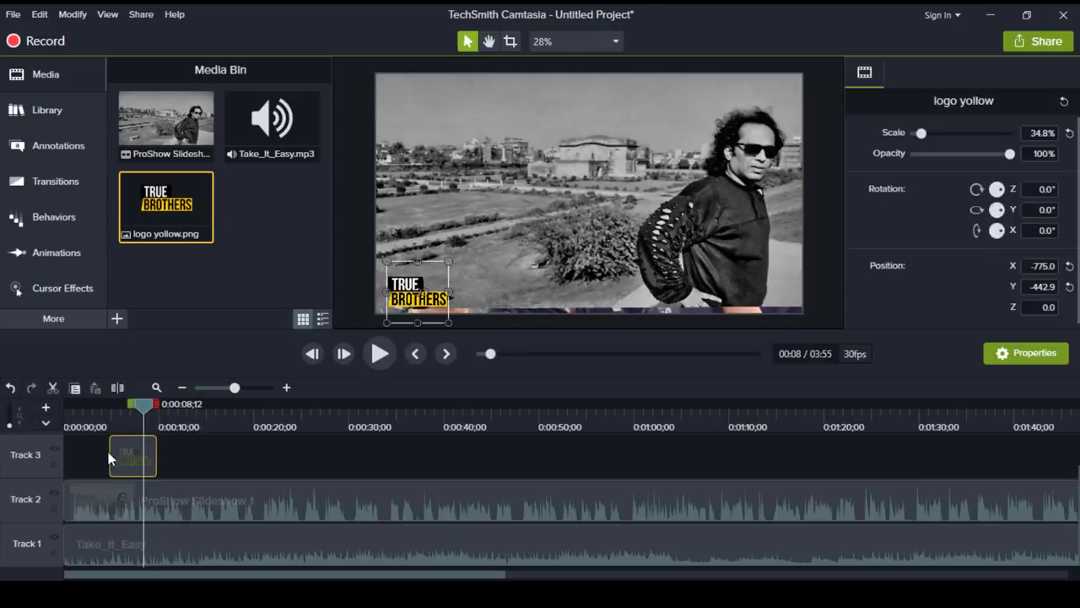
{"action": "left_click_drag", "start_coordinate": [109, 451], "coordinate": [51, 453]}
{"action": "left_click_drag", "start_coordinate": [154, 462], "coordinate": [651, 453]}
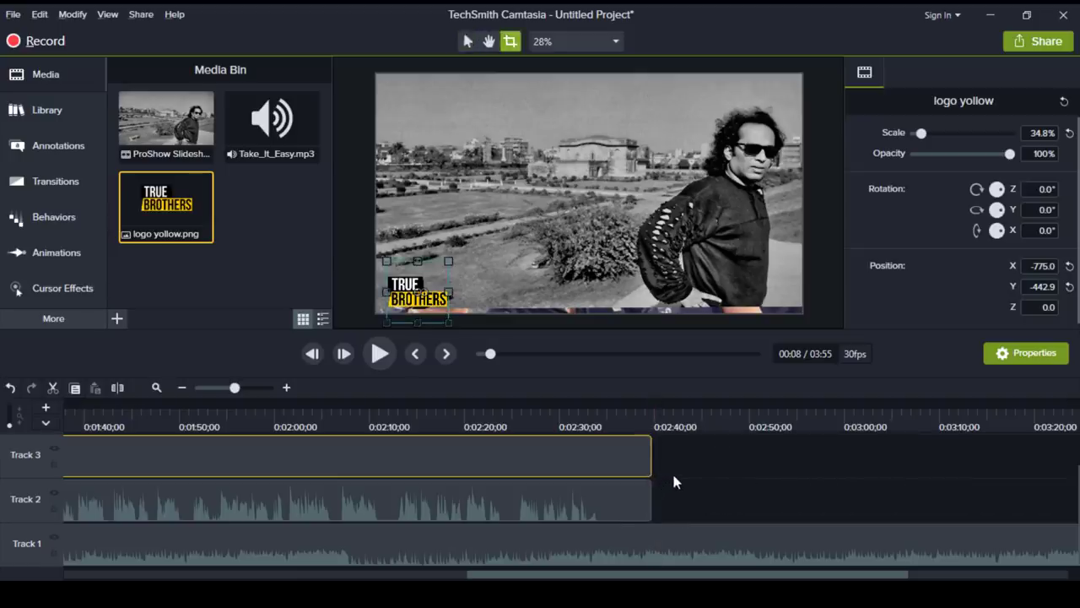
{"action": "left_click", "coordinate": [676, 461]}
Fit all three tracks in view and play from just past the slideshow's end to check the leftover music.
{"action": "scroll", "coordinate": [677, 457], "scroll_direction": "down", "scroll_amount": 3}
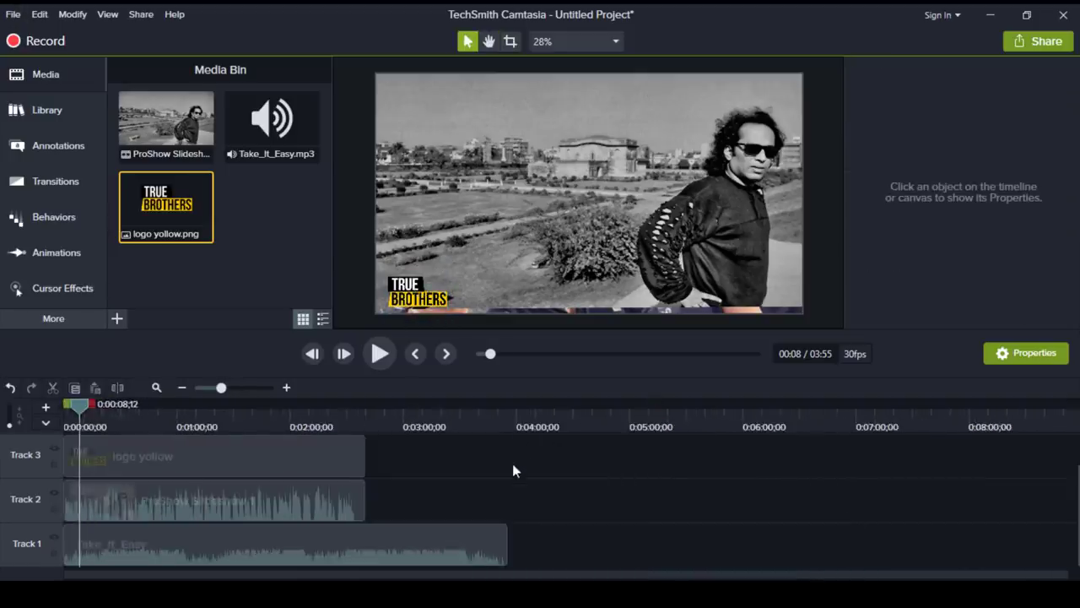
{"action": "scroll", "coordinate": [513, 470], "scroll_direction": "up", "scroll_amount": 1}
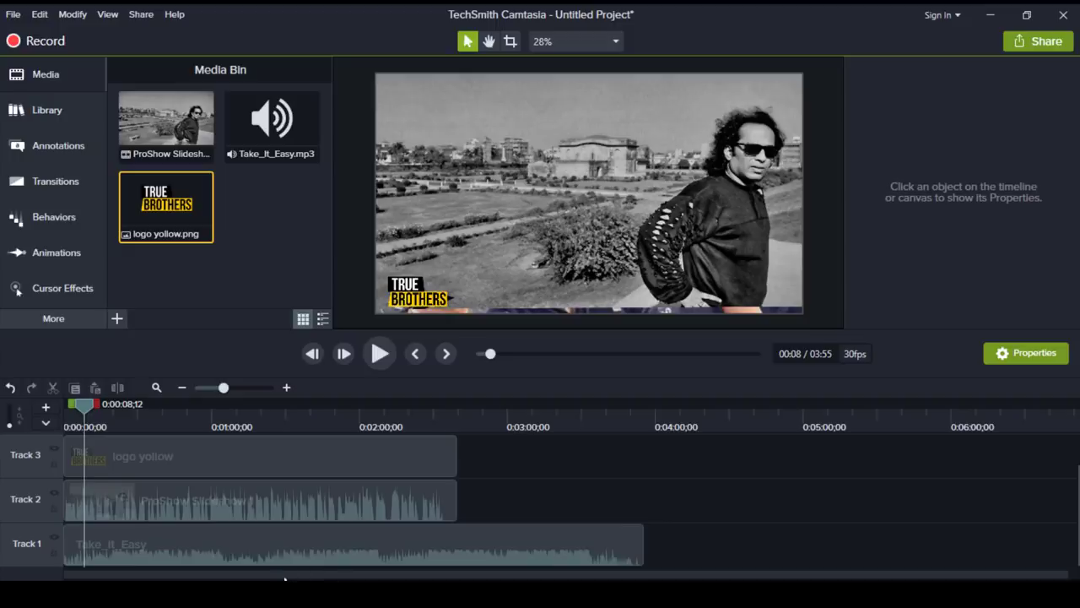
{"action": "left_click_drag", "start_coordinate": [88, 411], "coordinate": [474, 460]}
{"action": "key", "text": "space"}
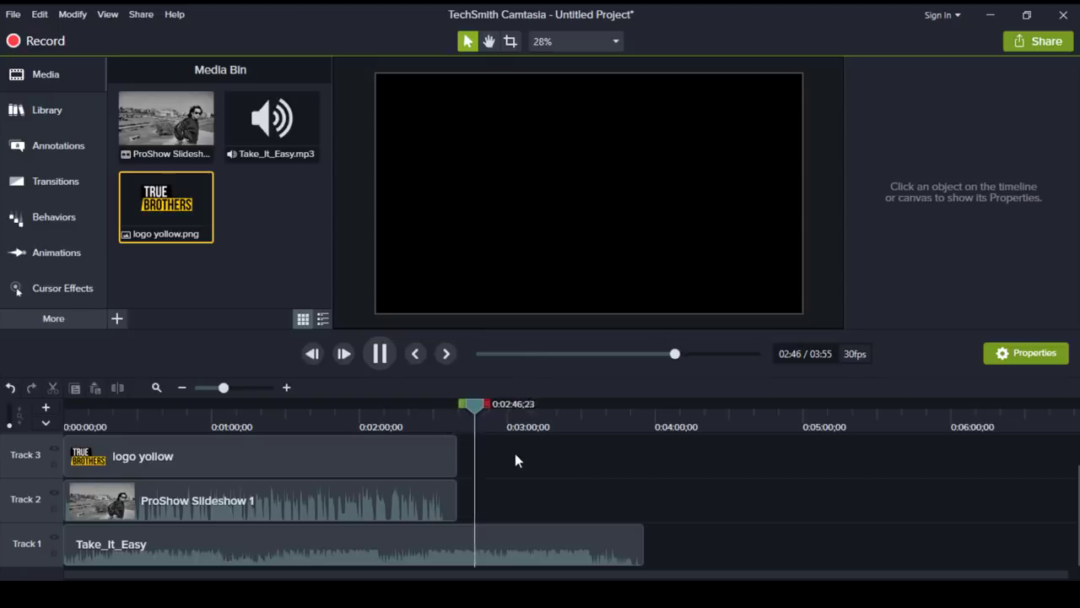
Add an audio point to the Take_It_Easy clip on Track 1 at 0:02:33;14.
{"action": "left_click_drag", "start_coordinate": [475, 405], "coordinate": [441, 414]}
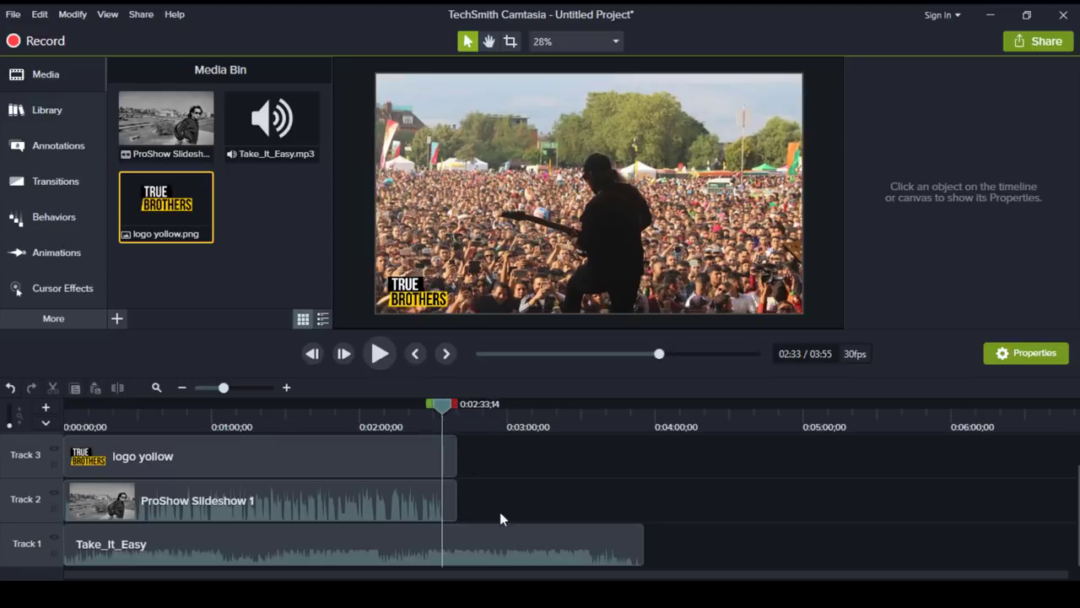
{"action": "left_click", "coordinate": [480, 546]}
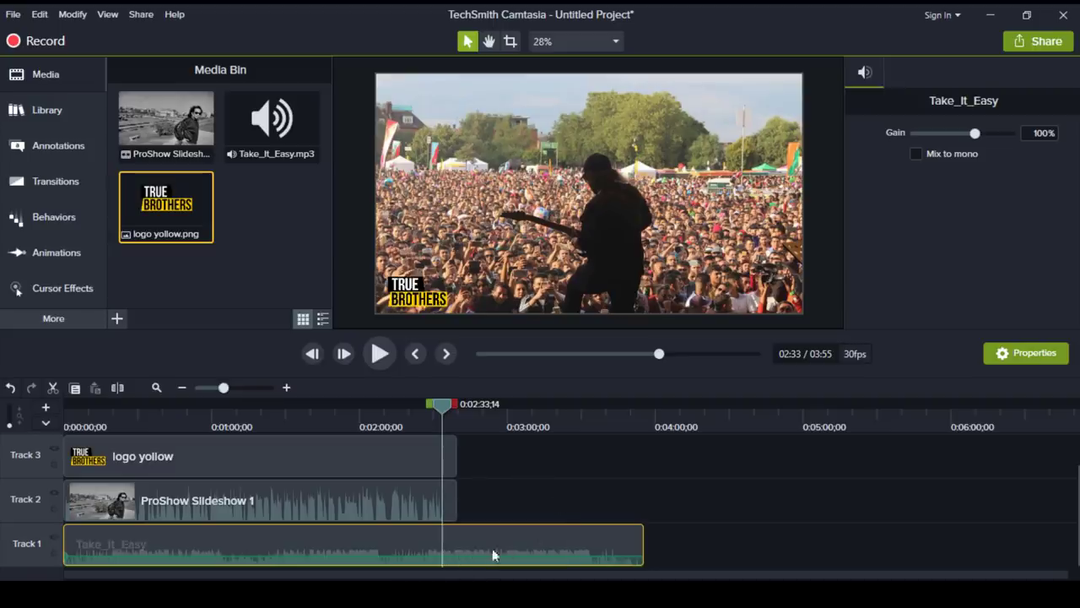
{"action": "right_click", "coordinate": [443, 552]}
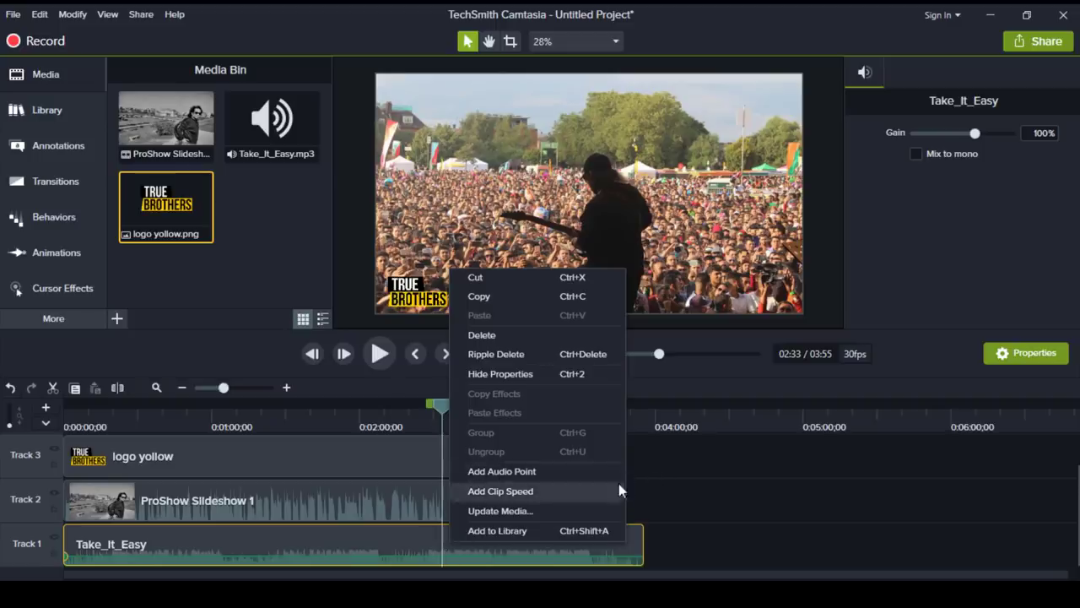
{"action": "left_click", "coordinate": [540, 474]}
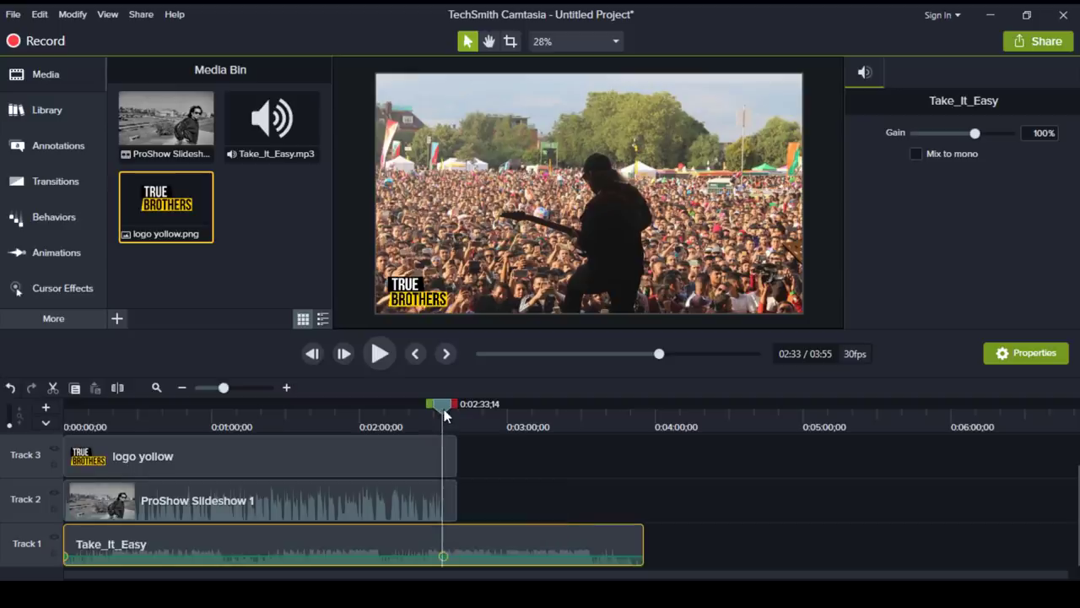
Add an audio point to the Take_It_Easy clip at 0:02:39;07 and lower it to silence to fade the music out.
{"action": "left_click_drag", "start_coordinate": [444, 413], "coordinate": [458, 416]}
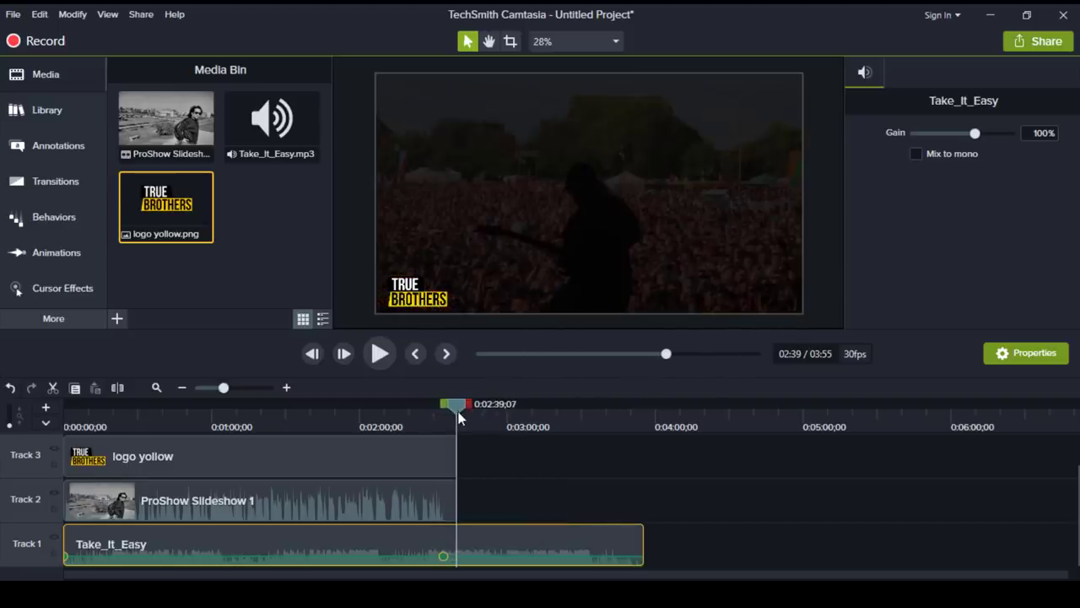
{"action": "right_click", "coordinate": [455, 554]}
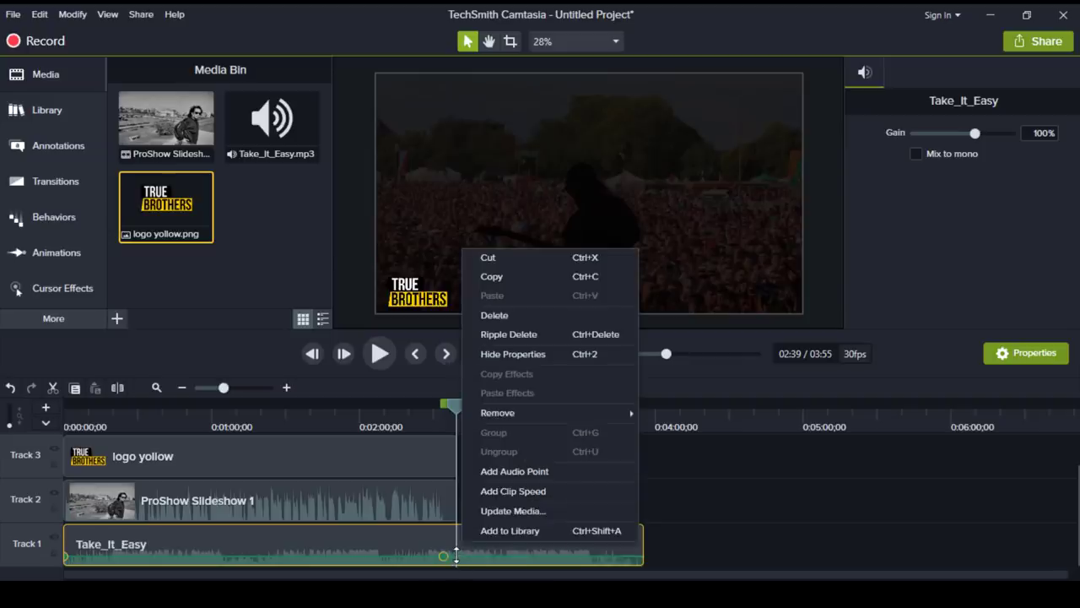
{"action": "left_click", "coordinate": [551, 470]}
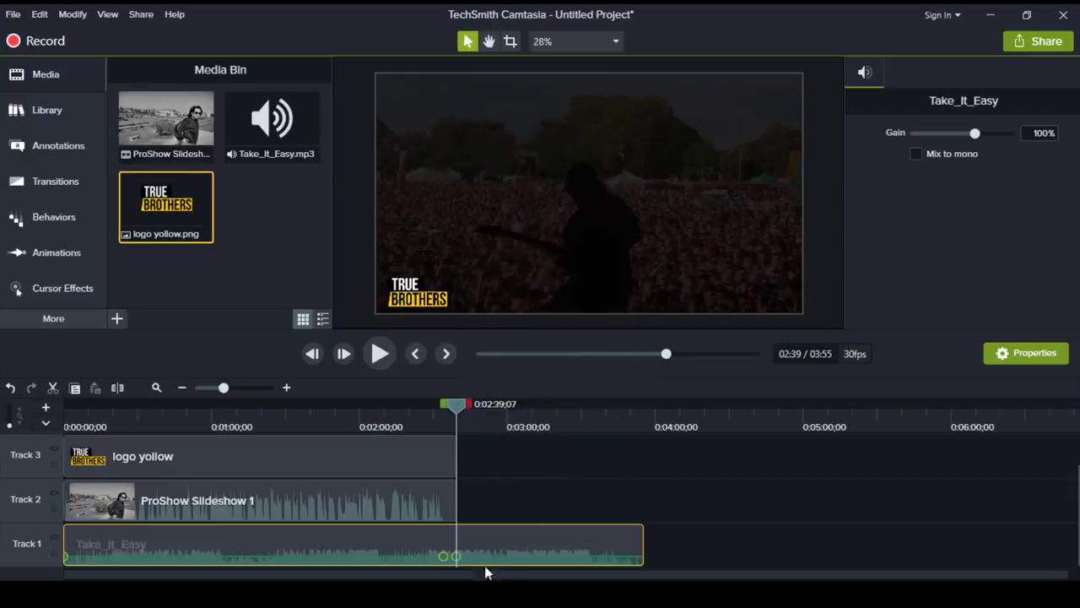
{"action": "left_click_drag", "start_coordinate": [456, 556], "coordinate": [455, 573]}
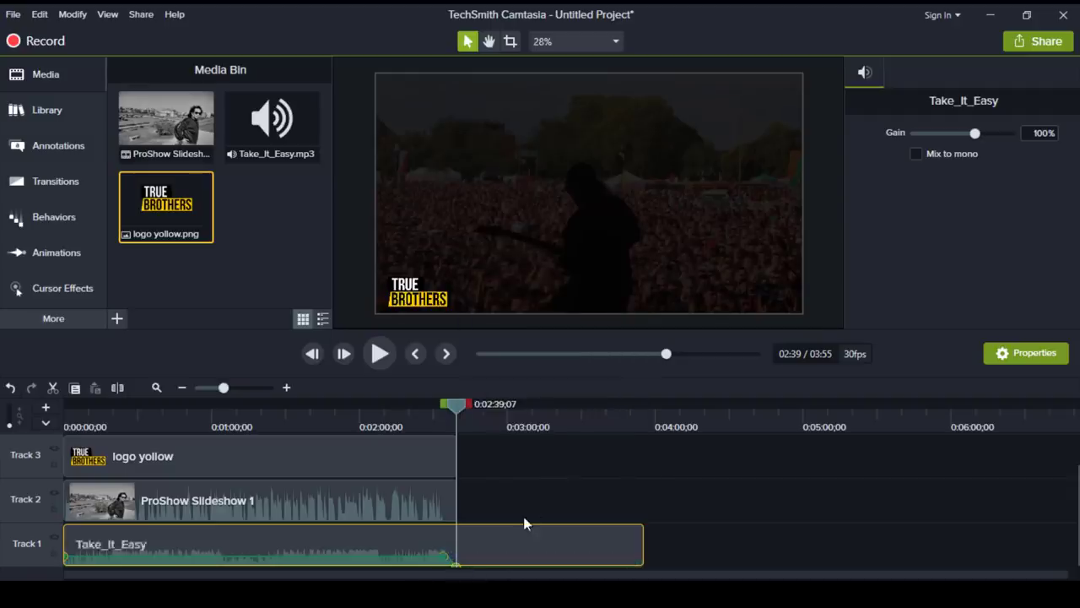
Play the end of the timeline from 0:02:25;05 to check the music fade-out against the slideshow's ending.
{"action": "scroll", "coordinate": [527, 513], "scroll_direction": "up", "scroll_amount": 2}
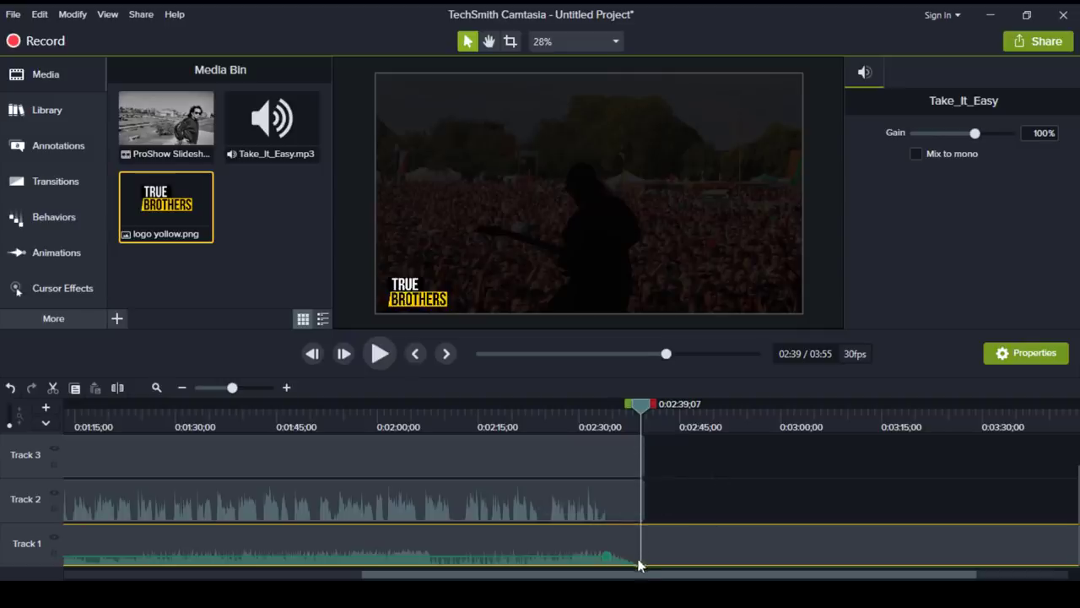
{"action": "left_click", "coordinate": [182, 389]}
{"action": "left_click", "coordinate": [182, 388]}
{"action": "left_click", "coordinate": [286, 388]}
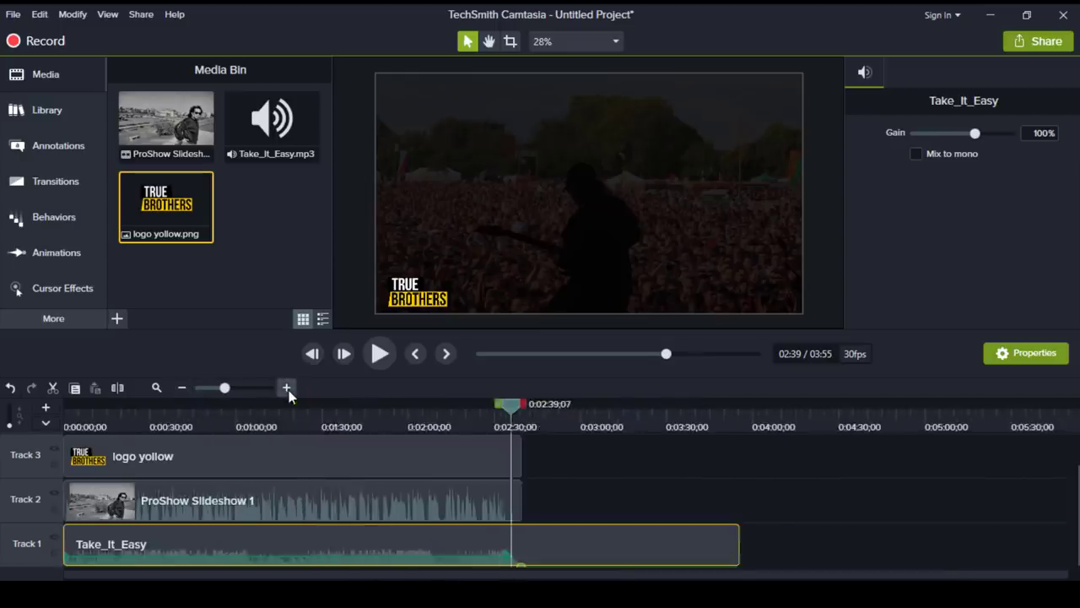
{"action": "left_click", "coordinate": [286, 388]}
{"action": "left_click", "coordinate": [287, 388]}
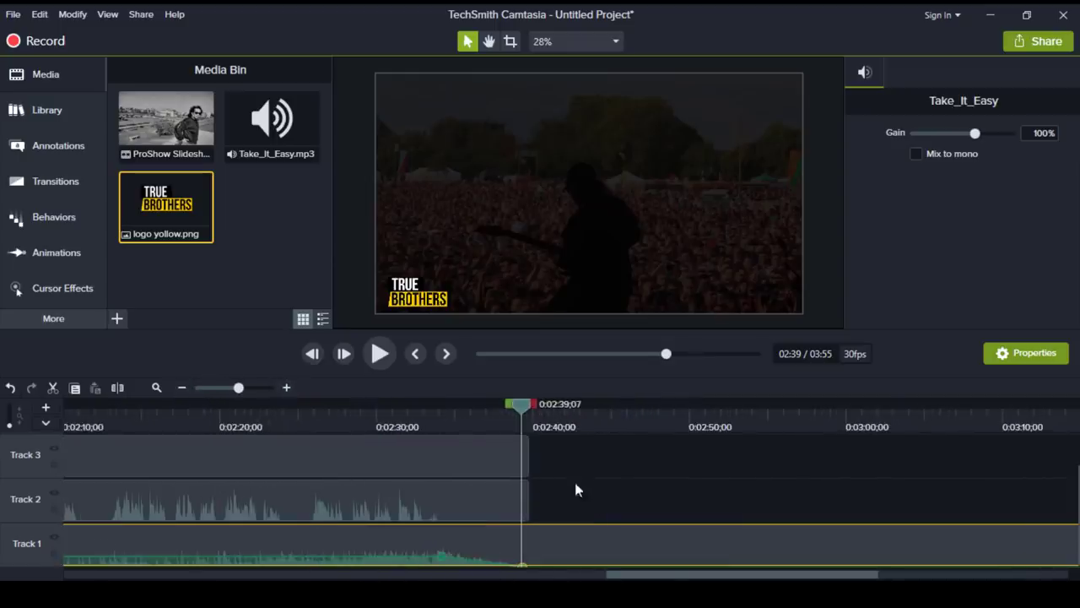
{"action": "scroll", "coordinate": [564, 492], "scroll_direction": "down", "scroll_amount": 3, "text": "ctrl"}
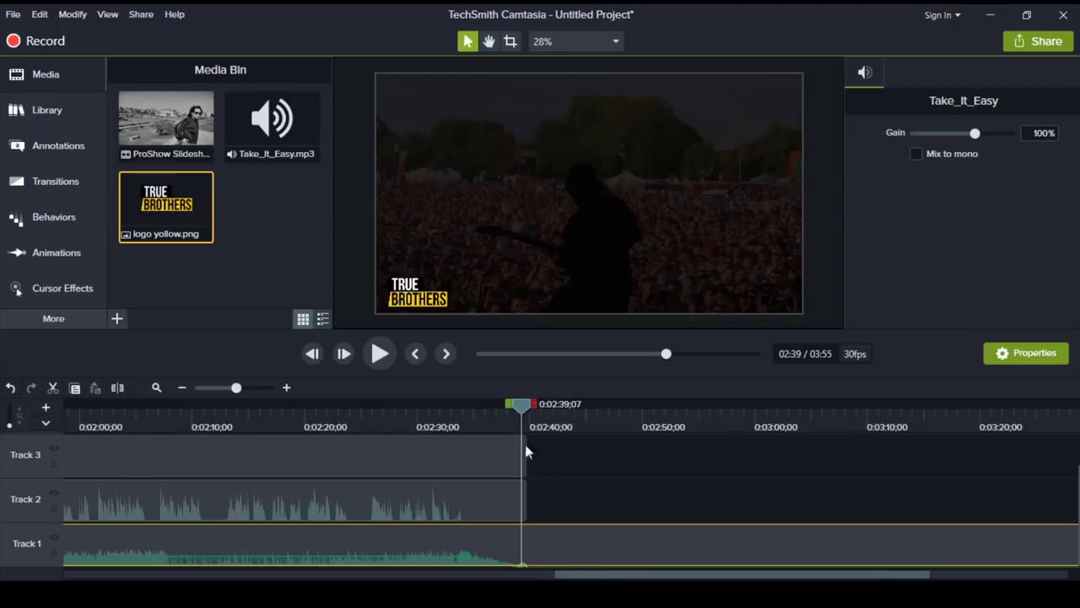
{"action": "left_click_drag", "start_coordinate": [521, 410], "coordinate": [362, 410]}
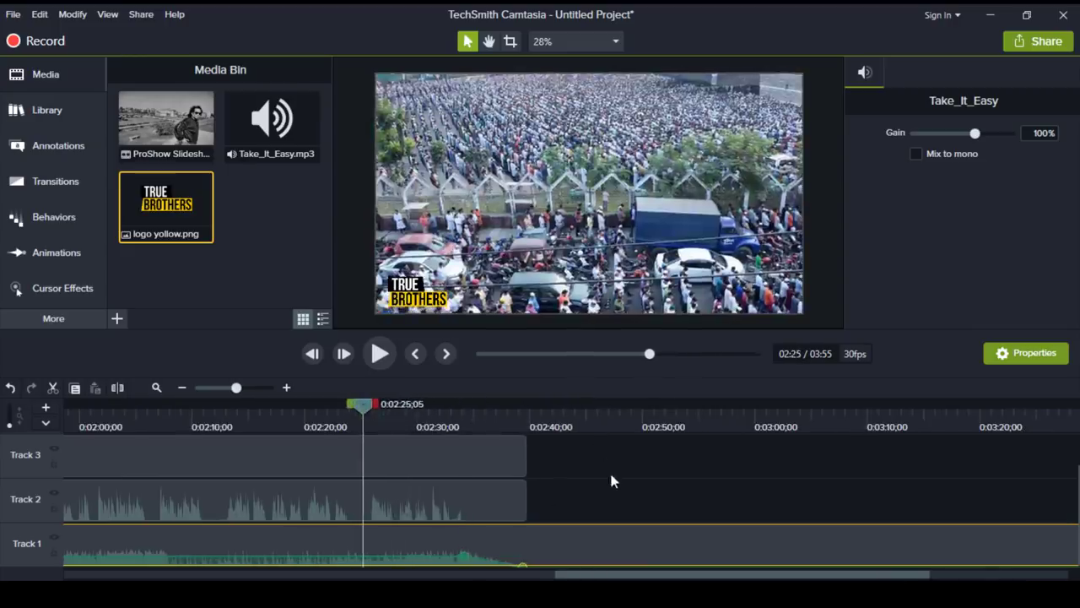
{"action": "key", "text": "space"}
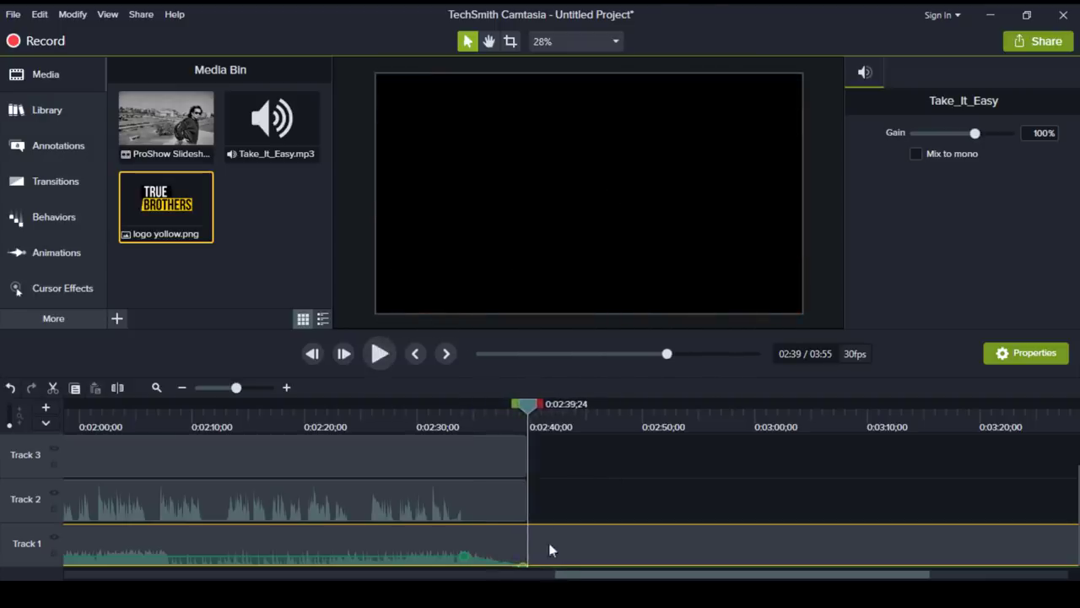
Split the Take_It_Easy clip at 0:02:39;24 and delete the leftover music after the slideshow's end.
{"action": "scroll", "coordinate": [711, 496], "scroll_direction": "down", "scroll_amount": 5}
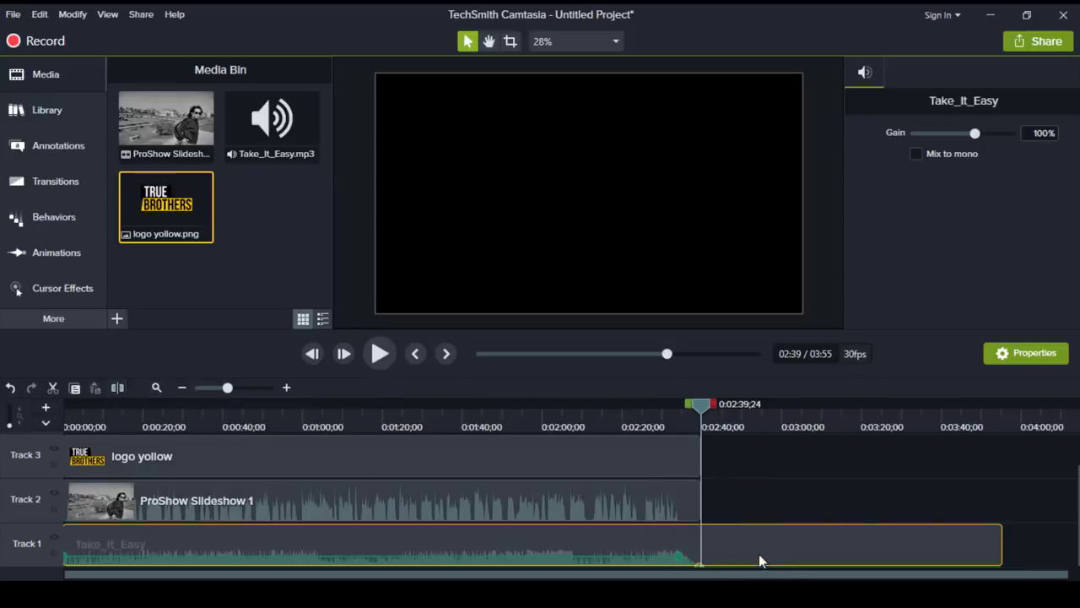
{"action": "left_click", "coordinate": [119, 388]}
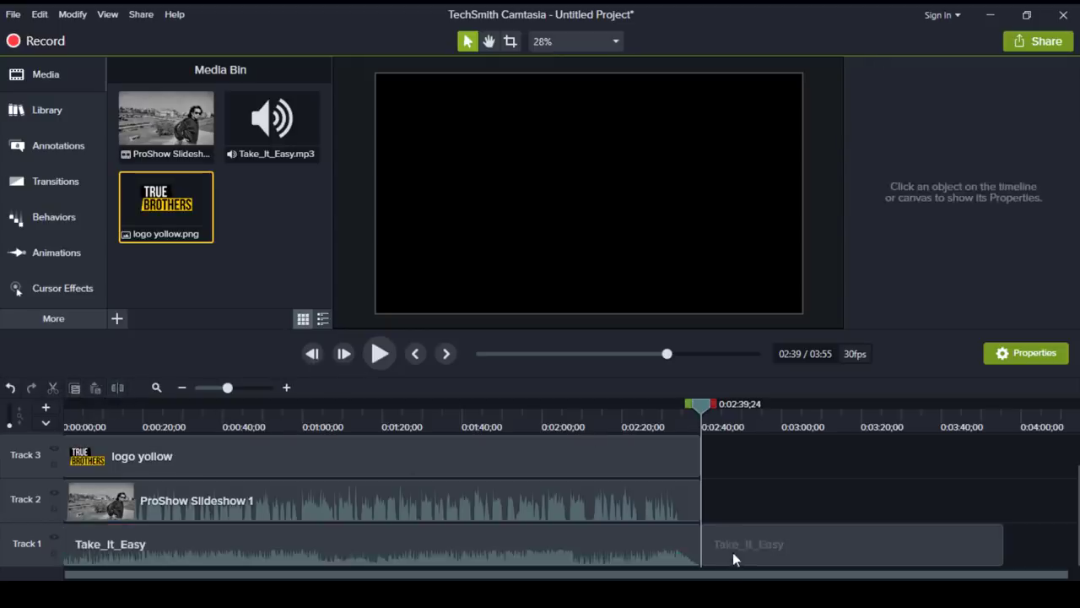
{"action": "left_click_drag", "start_coordinate": [732, 552], "coordinate": [800, 538]}
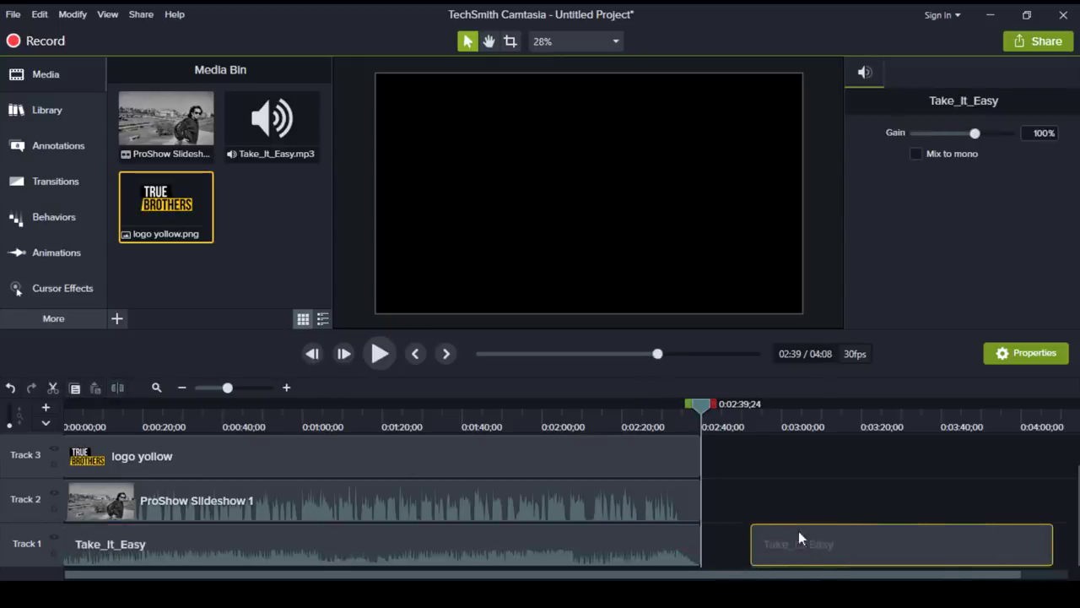
{"action": "key", "text": "Delete"}
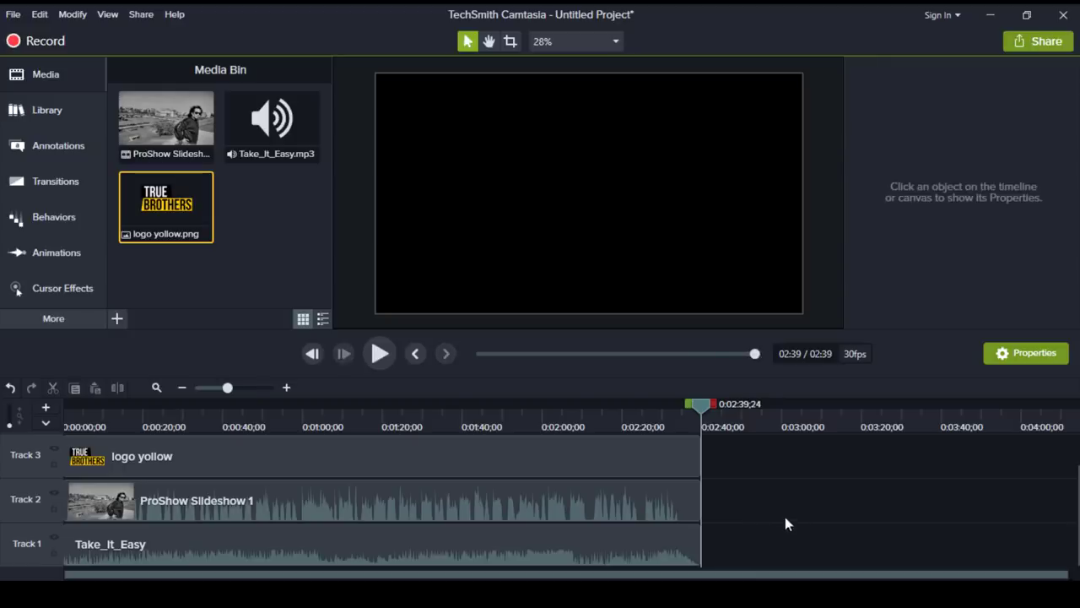
Import Youtube Intro.mp4 from the True Brothers folder on drive F: into the project's media.
{"action": "scroll", "coordinate": [780, 514], "scroll_direction": "up", "scroll_amount": 1}
{"action": "left_click_drag", "start_coordinate": [693, 408], "coordinate": [647, 502]}
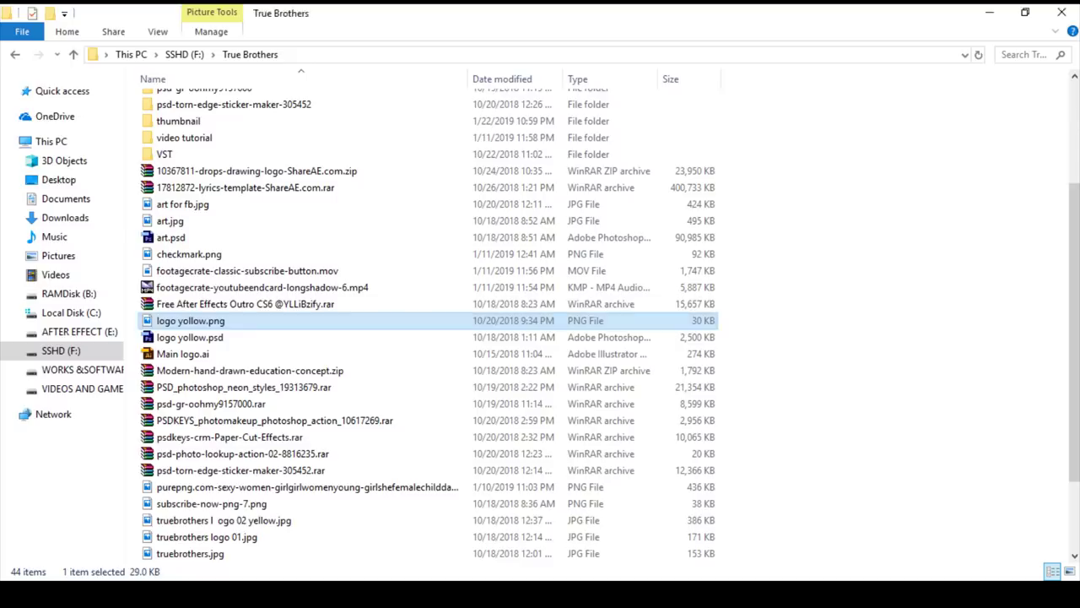
{"action": "left_click", "coordinate": [831, 401]}
{"action": "scroll", "coordinate": [831, 402], "scroll_direction": "down", "scroll_amount": 2}
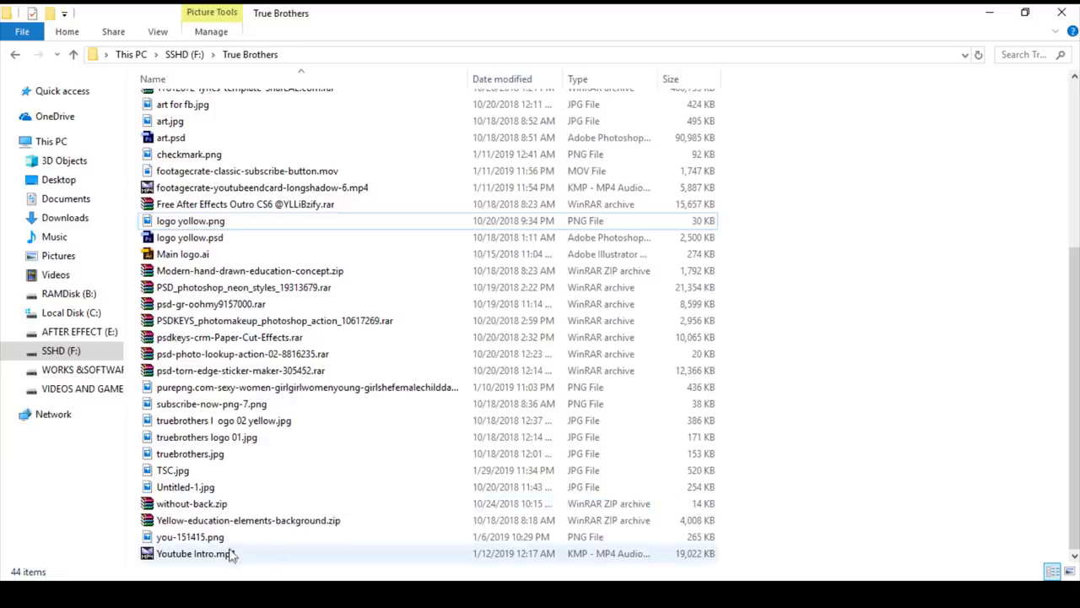
{"action": "left_click_drag", "start_coordinate": [221, 554], "coordinate": [275, 225]}
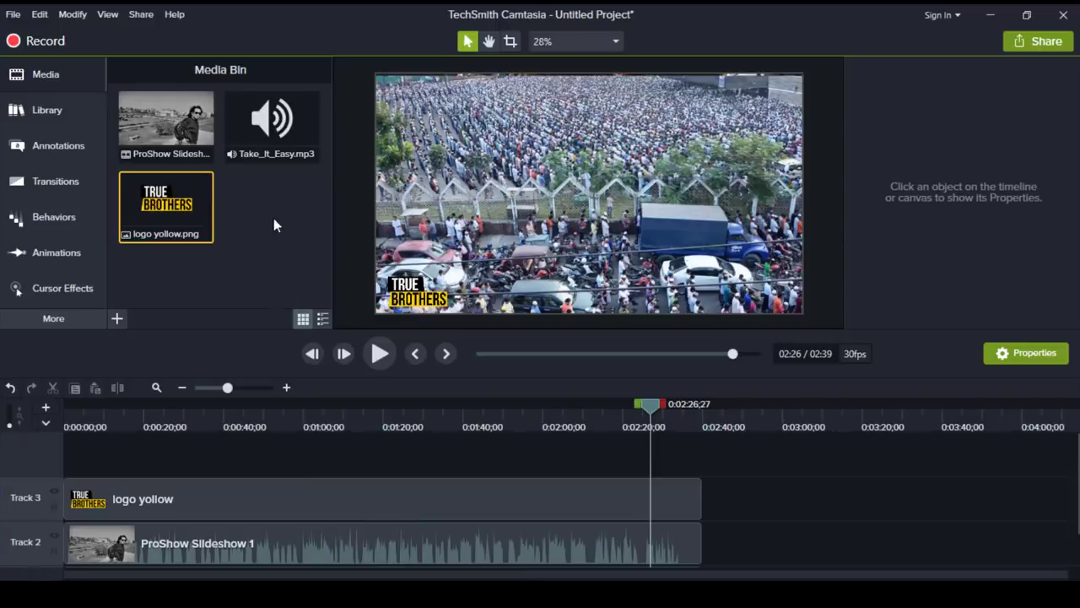
{"action": "left_click_drag", "start_coordinate": [273, 226], "coordinate": [273, 226]}
Shift the logo and slideshow clips later and place Youtube Intro.mp4 at the start of Track 3, directly before the logo clip.
{"action": "left_click_drag", "start_coordinate": [729, 479], "coordinate": [567, 564]}
{"action": "left_click_drag", "start_coordinate": [466, 501], "coordinate": [524, 501]}
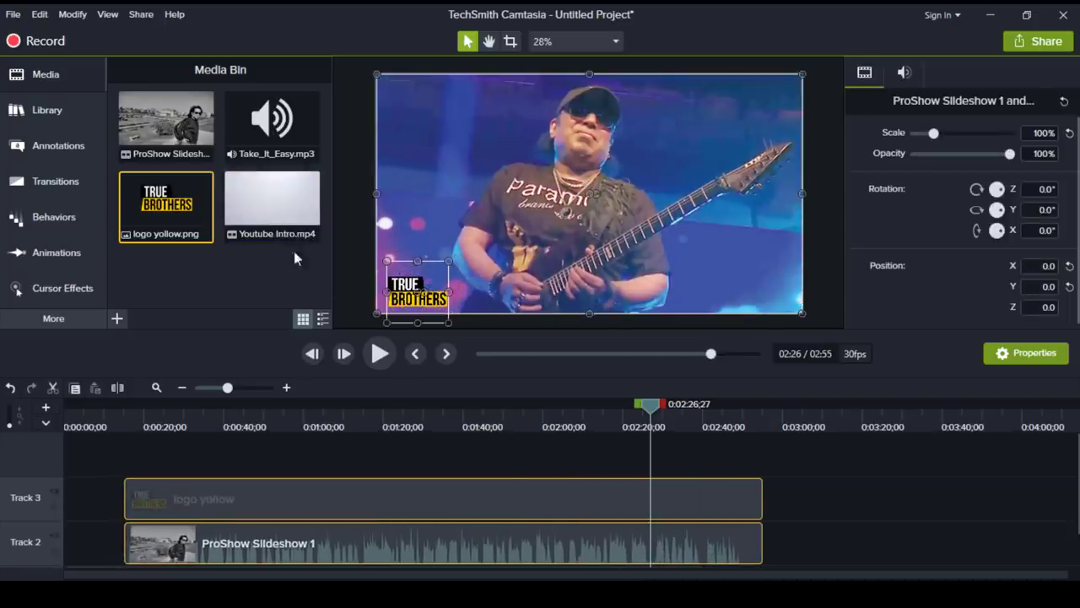
{"action": "left_click", "coordinate": [274, 207]}
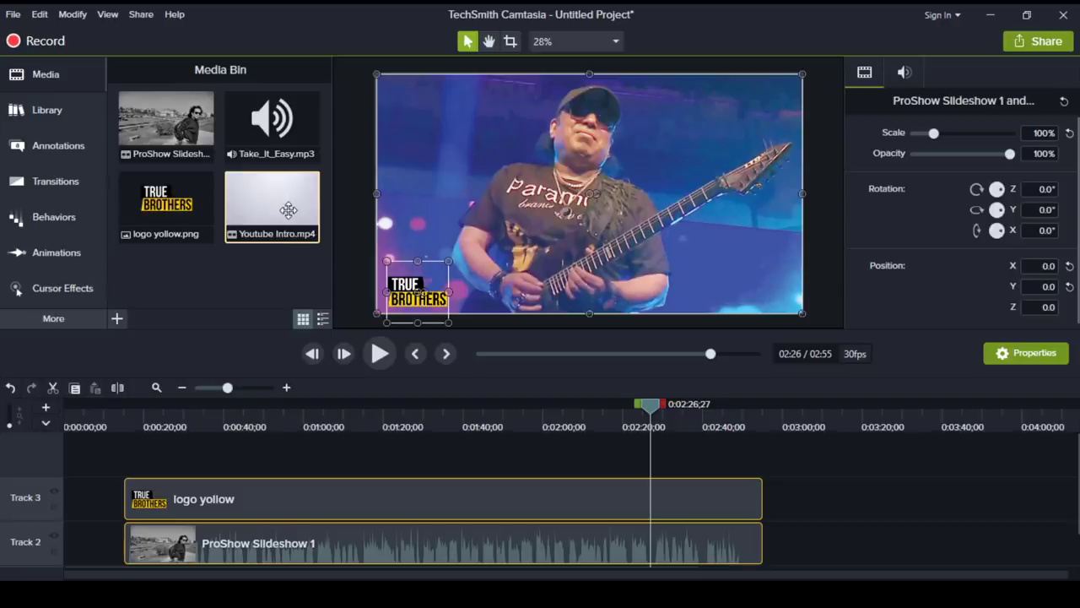
{"action": "left_click_drag", "start_coordinate": [284, 239], "coordinate": [48, 500]}
{"action": "left_click_drag", "start_coordinate": [142, 471], "coordinate": [300, 510]}
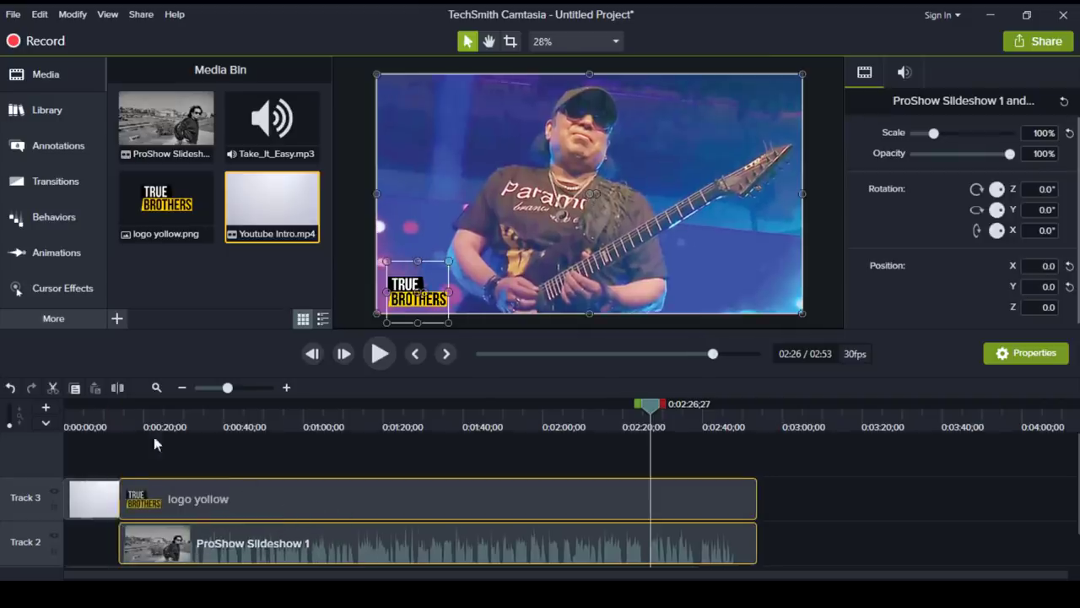
Play the Youtube Intro clip from about 0:00:10 and again from the timeline's start to check it.
{"action": "left_click", "coordinate": [103, 421]}
{"action": "key", "text": "space"}
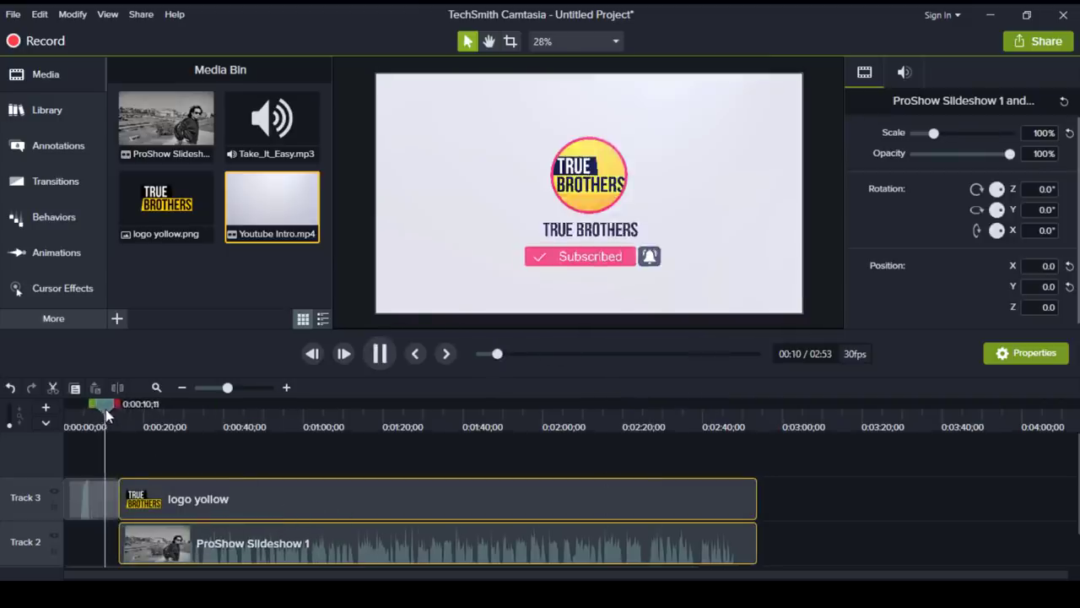
{"action": "key", "text": "space"}
{"action": "key", "text": "ctrl+Home"}
{"action": "key", "text": "space"}
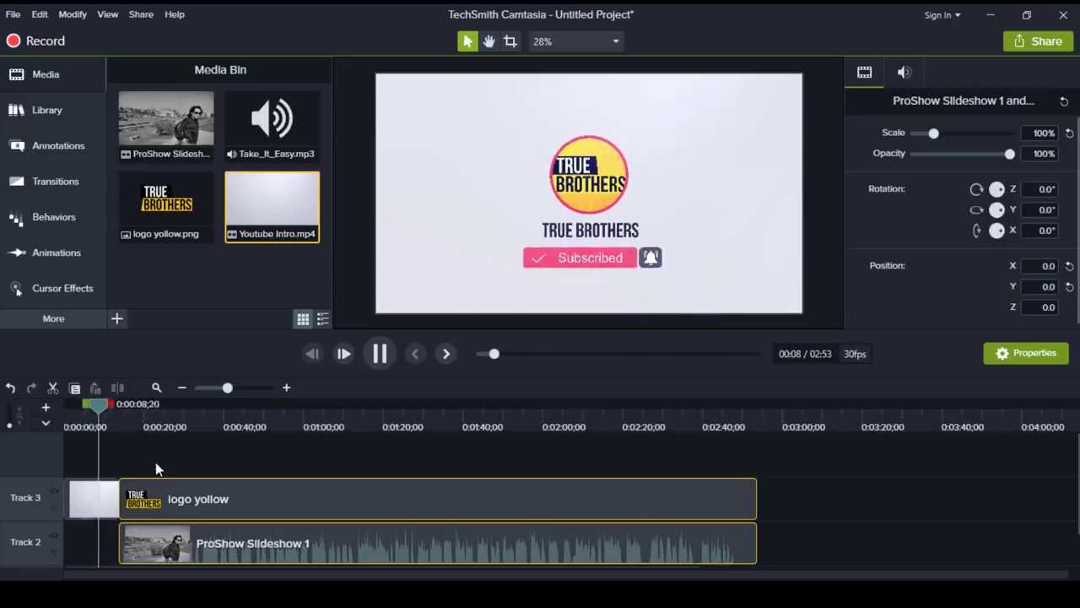
{"action": "key", "text": "space"}
Split the Youtube Intro clip at 0:00:03;21 and delete its blank opening part.
{"action": "left_click", "coordinate": [69, 426]}
{"action": "left_click_drag", "start_coordinate": [69, 427], "coordinate": [75, 422]}
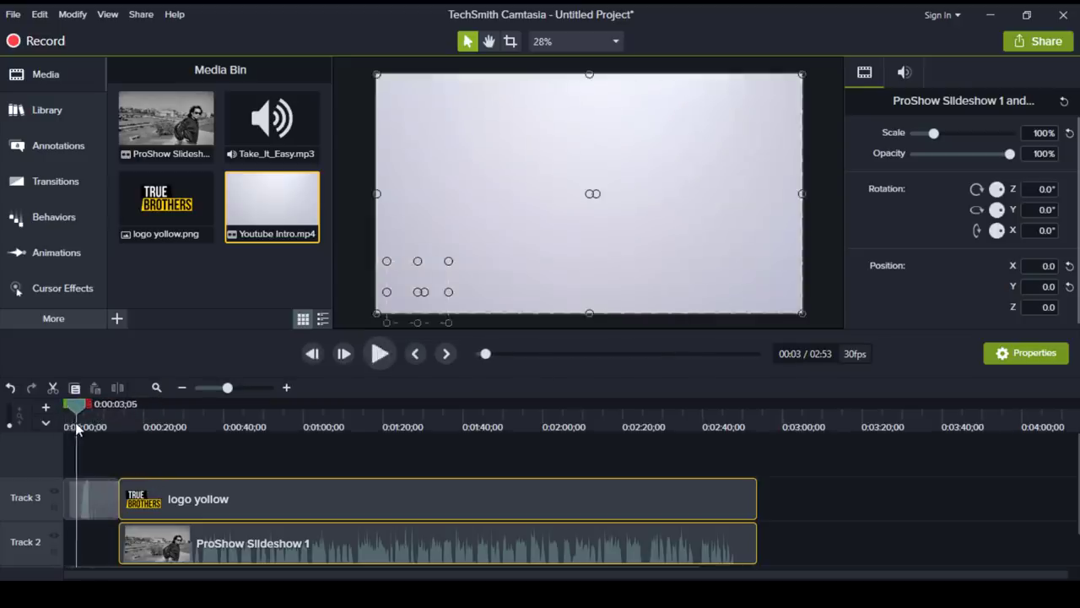
{"action": "scroll", "coordinate": [101, 527], "scroll_direction": "up", "scroll_amount": 3}
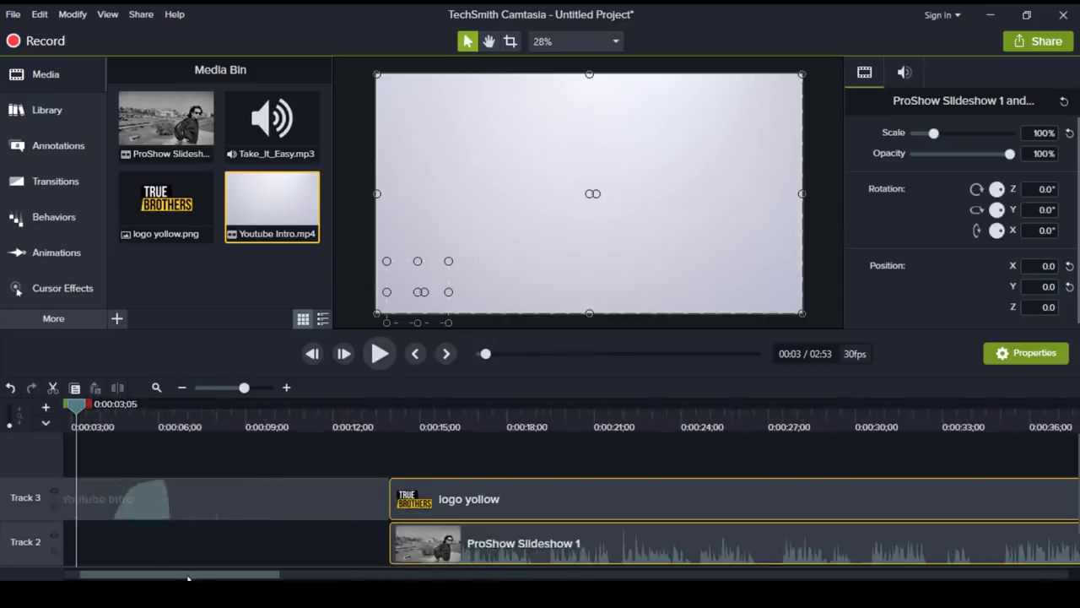
{"action": "left_click_drag", "start_coordinate": [187, 578], "coordinate": [153, 577]}
{"action": "left_click_drag", "start_coordinate": [158, 411], "coordinate": [171, 434]}
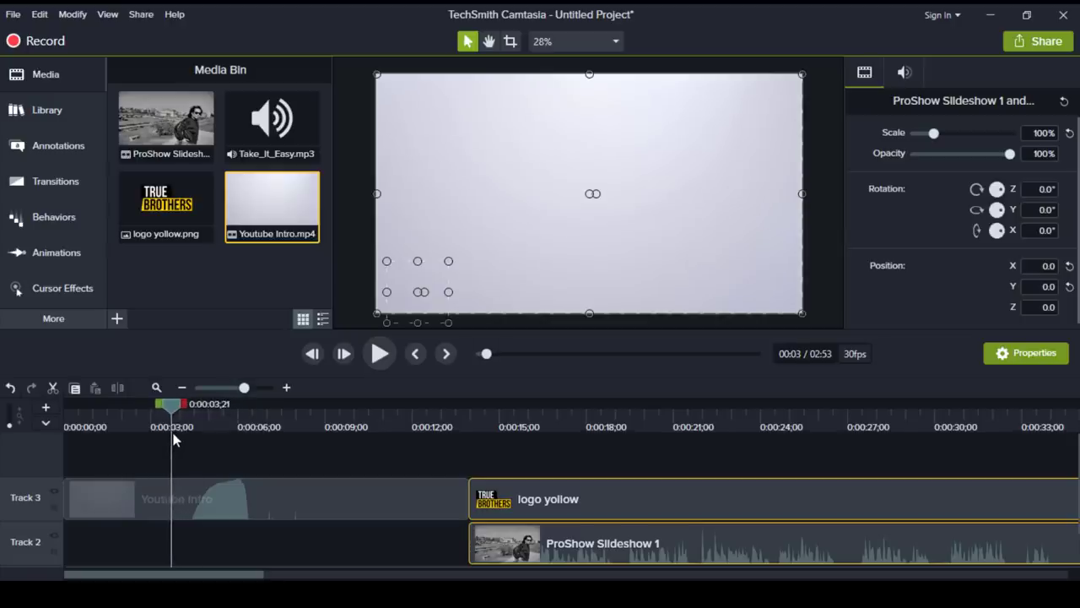
{"action": "left_click", "coordinate": [167, 492]}
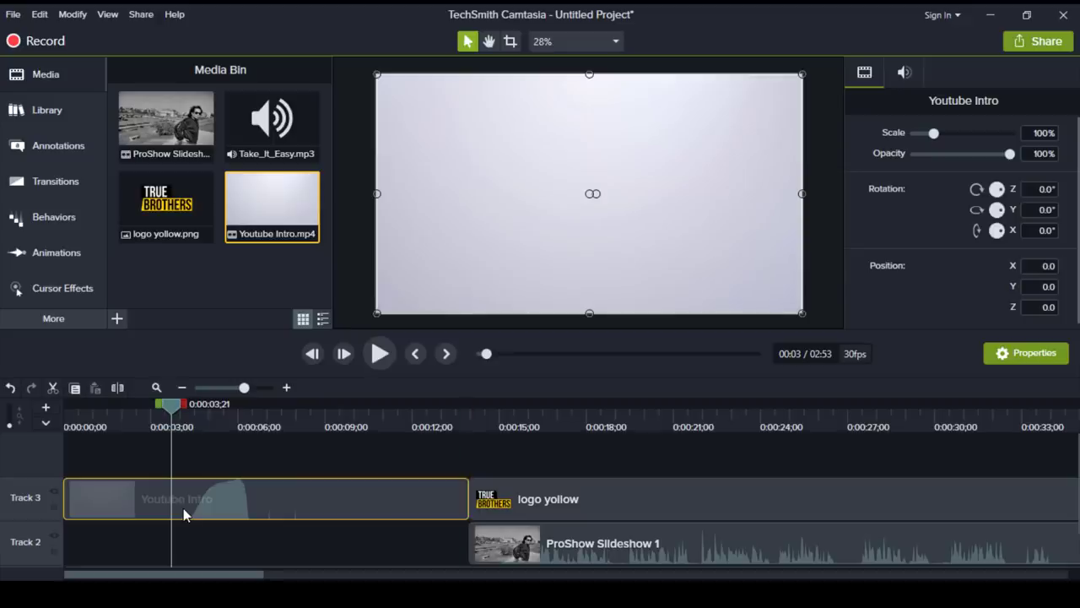
{"action": "left_click", "coordinate": [118, 389]}
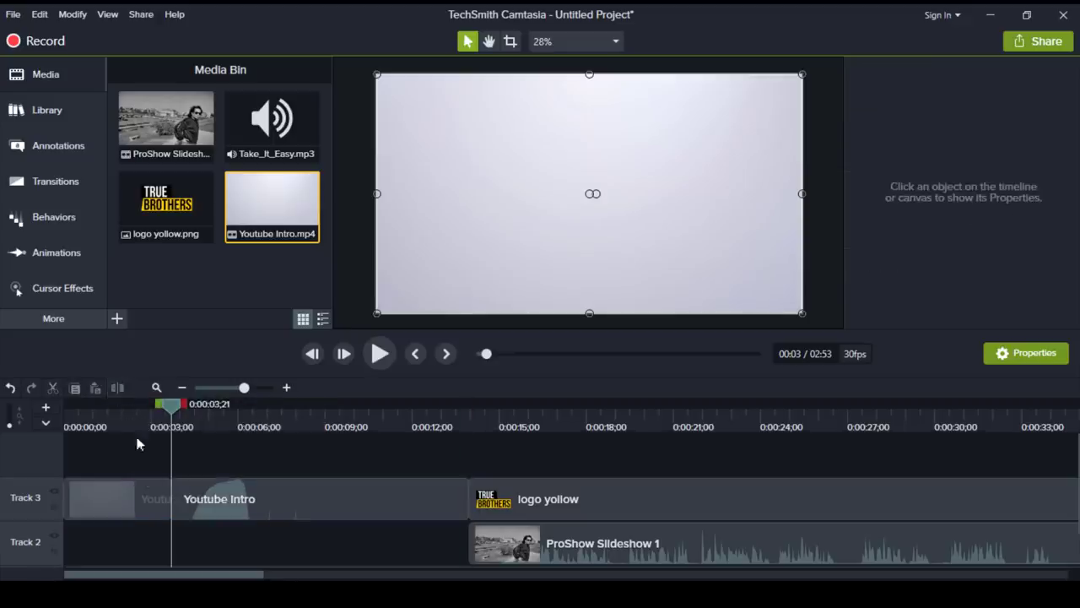
{"action": "left_click", "coordinate": [147, 494]}
{"action": "key", "text": "Delete"}
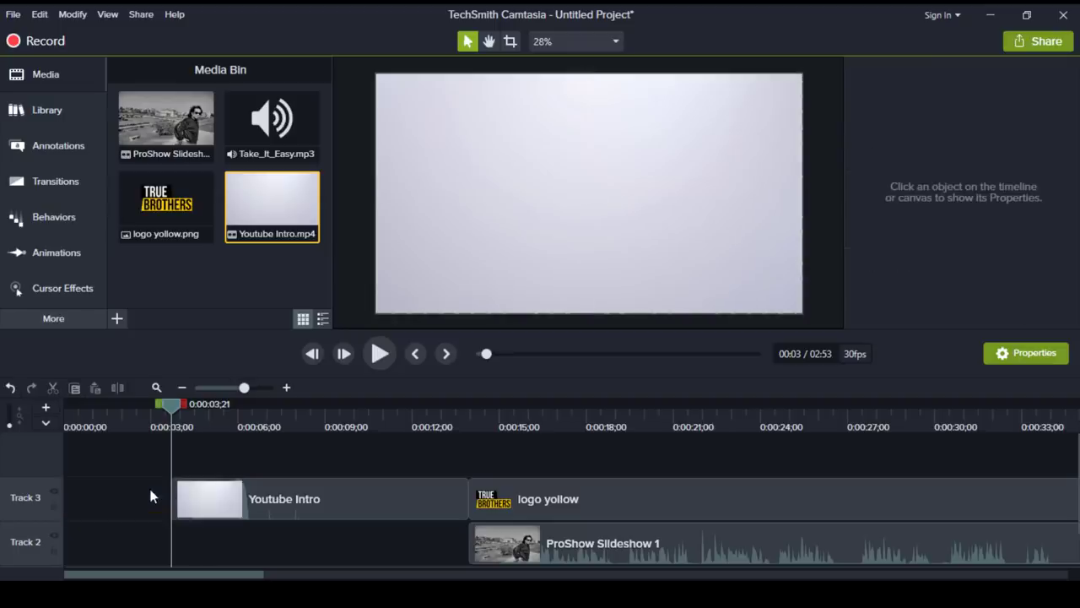
Move the trimmed intro, logo and slideshow clips together to the timeline's start, leaving the music clip in place.
{"action": "left_click_drag", "start_coordinate": [362, 457], "coordinate": [608, 565]}
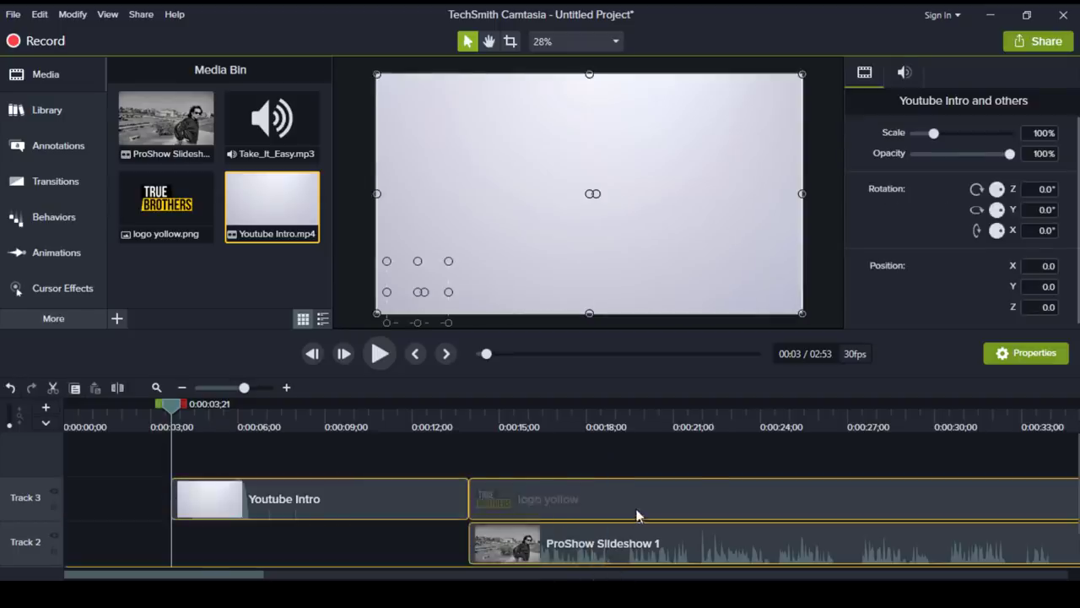
{"action": "scroll", "coordinate": [609, 504], "scroll_direction": "down", "scroll_amount": 1}
{"action": "left_click_drag", "start_coordinate": [140, 459], "coordinate": [598, 579]}
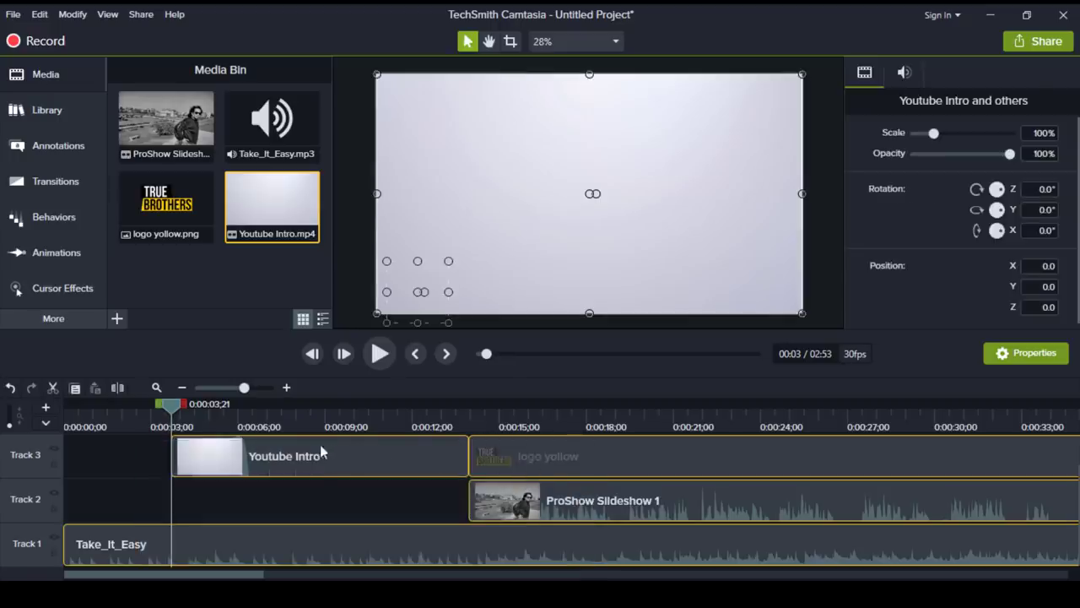
{"action": "left_click", "coordinate": [325, 501]}
{"action": "scroll", "coordinate": [369, 523], "scroll_direction": "up", "scroll_amount": 1}
{"action": "left_click_drag", "start_coordinate": [375, 449], "coordinate": [601, 558]}
{"action": "left_click_drag", "start_coordinate": [664, 499], "coordinate": [420, 493]}
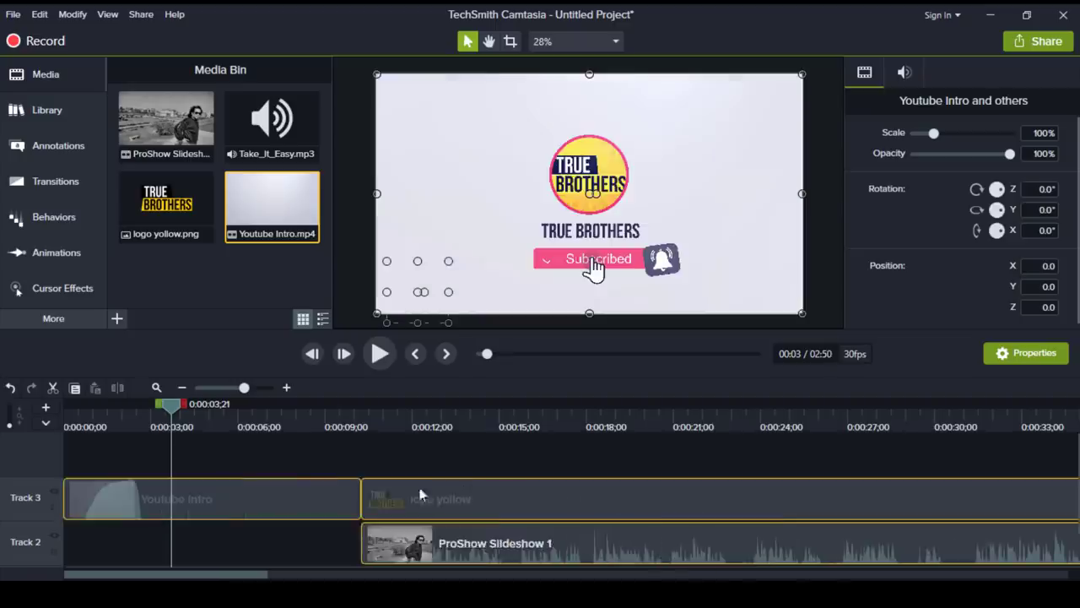
Check the track arrangement and play the trimmed intro from the timeline's start.
{"action": "scroll", "coordinate": [342, 505], "scroll_direction": "down", "scroll_amount": 1}
{"action": "scroll", "coordinate": [342, 505], "scroll_direction": "up", "scroll_amount": 1}
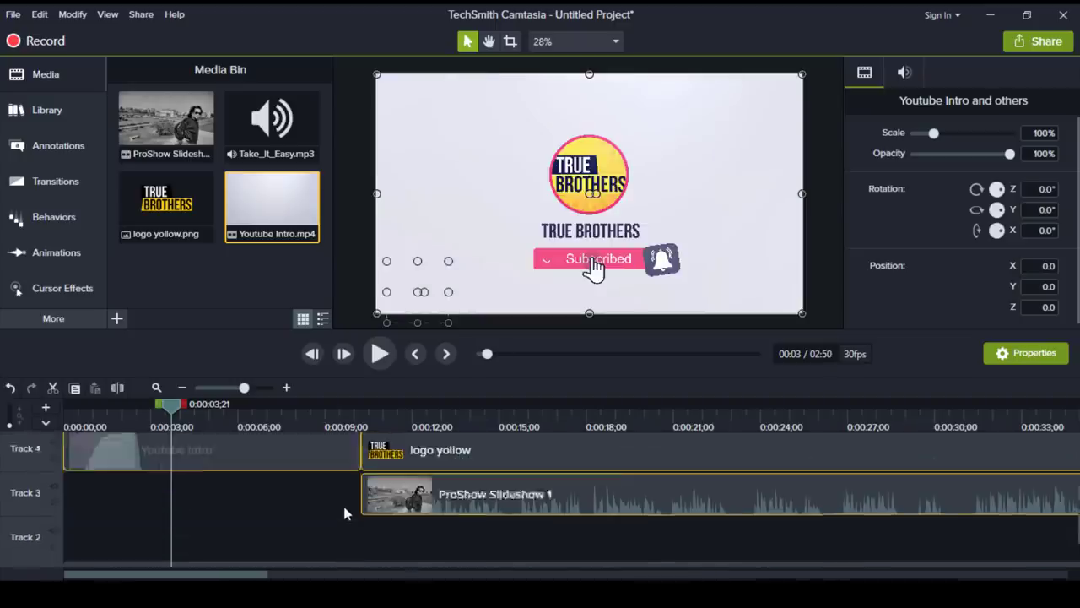
{"action": "scroll", "coordinate": [342, 504], "scroll_direction": "up", "scroll_amount": 1}
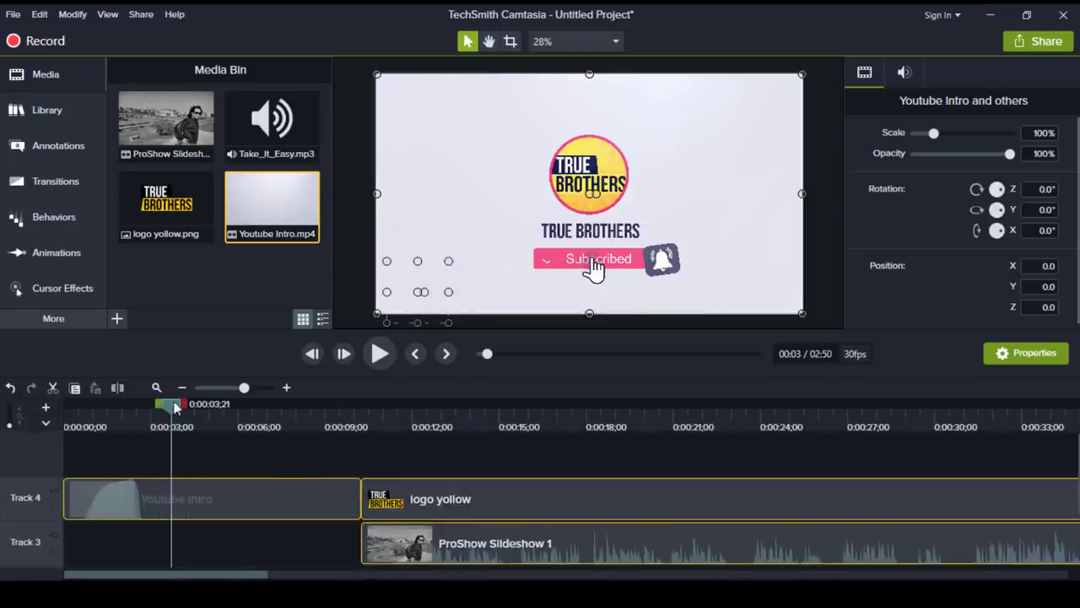
{"action": "left_click_drag", "start_coordinate": [174, 407], "coordinate": [67, 407]}
{"action": "key", "text": "space"}
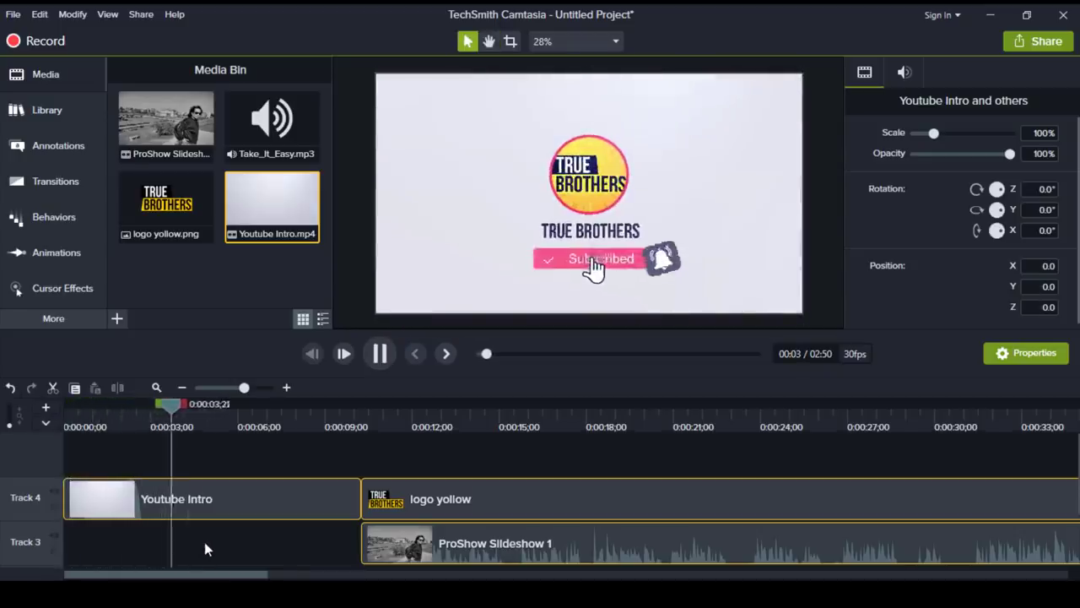
{"action": "key", "text": "space"}
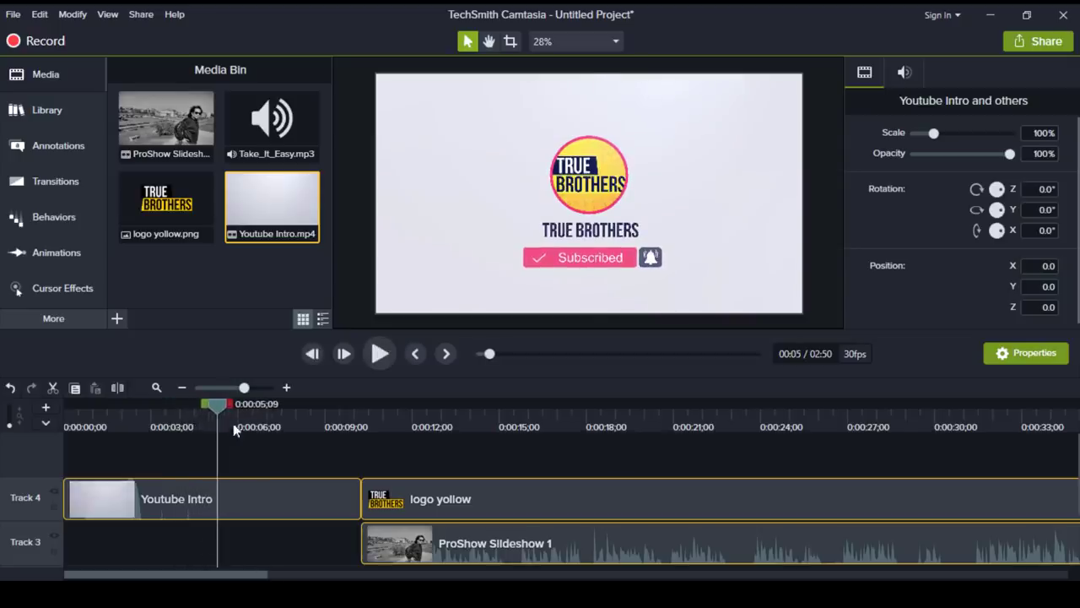
Split the Youtube Intro clip at 0:00:05;14 and delete the part after the cut.
{"action": "left_click_drag", "start_coordinate": [219, 403], "coordinate": [222, 427]}
{"action": "left_click", "coordinate": [245, 503]}
{"action": "key", "text": "s"}
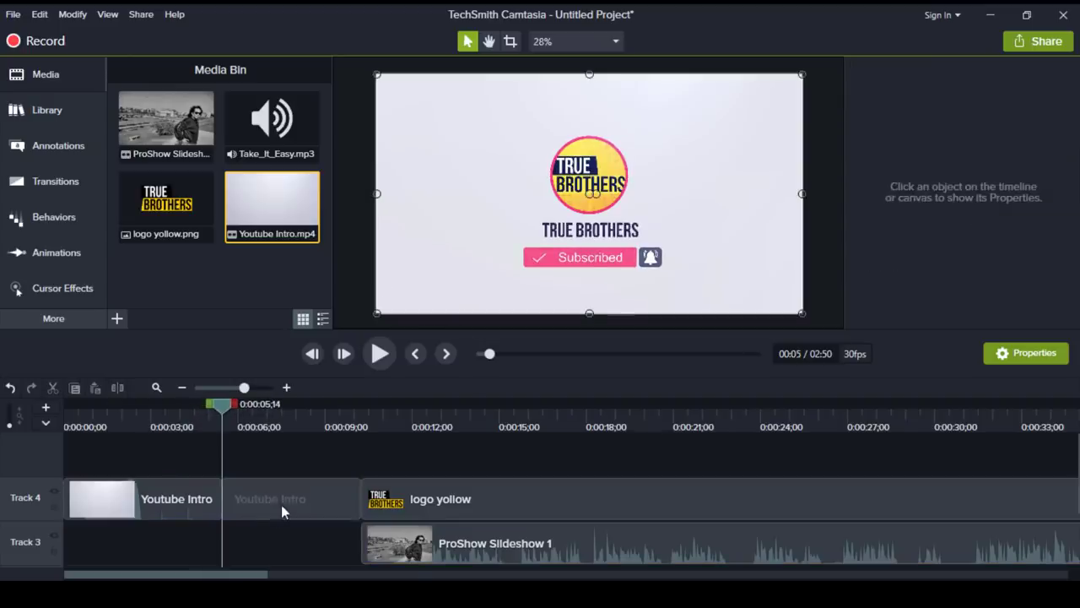
{"action": "left_click", "coordinate": [294, 508]}
{"action": "key", "text": "Delete"}
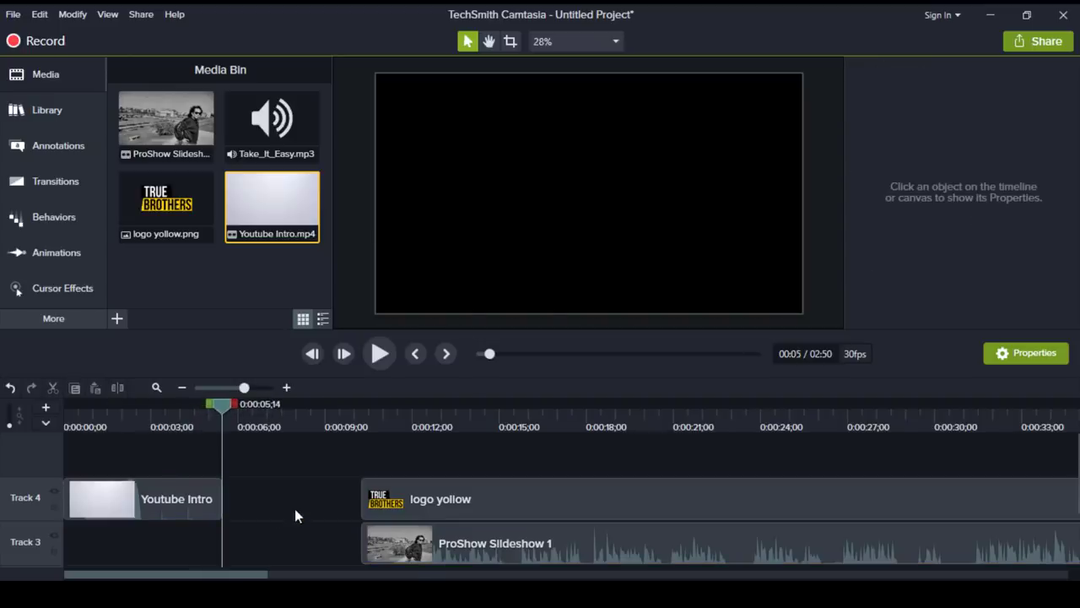
Move the logo and slideshow clips together to the end of the trimmed intro, closing the gap.
{"action": "left_click_drag", "start_coordinate": [332, 475], "coordinate": [414, 566]}
{"action": "left_click_drag", "start_coordinate": [515, 486], "coordinate": [341, 495]}
{"action": "left_click", "coordinate": [332, 456]}
Play from the timeline's start and scrub around the cut between the intro and the slideshow.
{"action": "left_click_drag", "start_coordinate": [221, 404], "coordinate": [48, 423]}
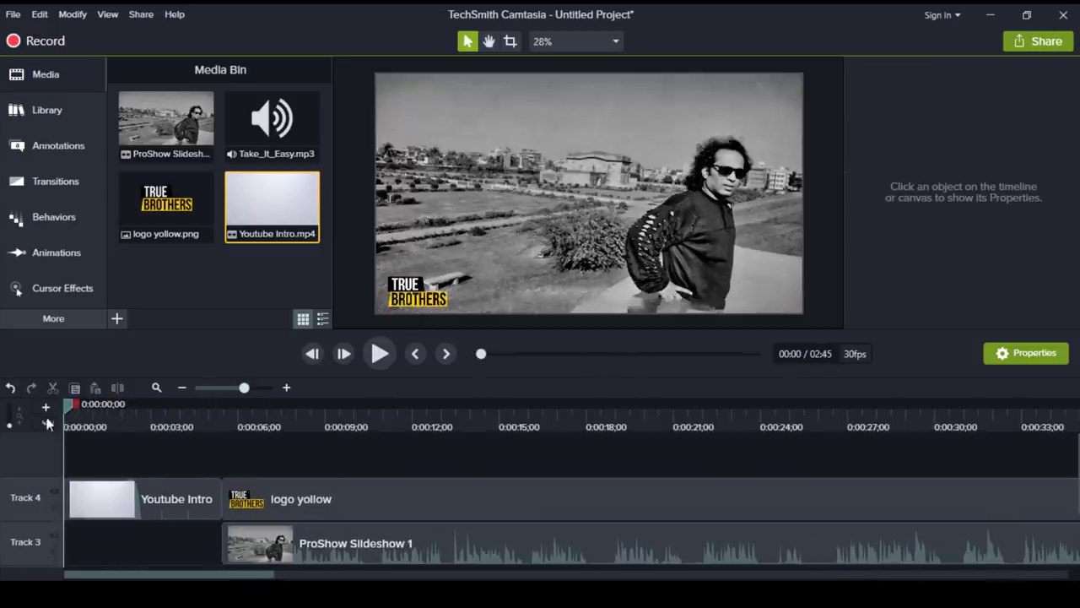
{"action": "key", "text": "space"}
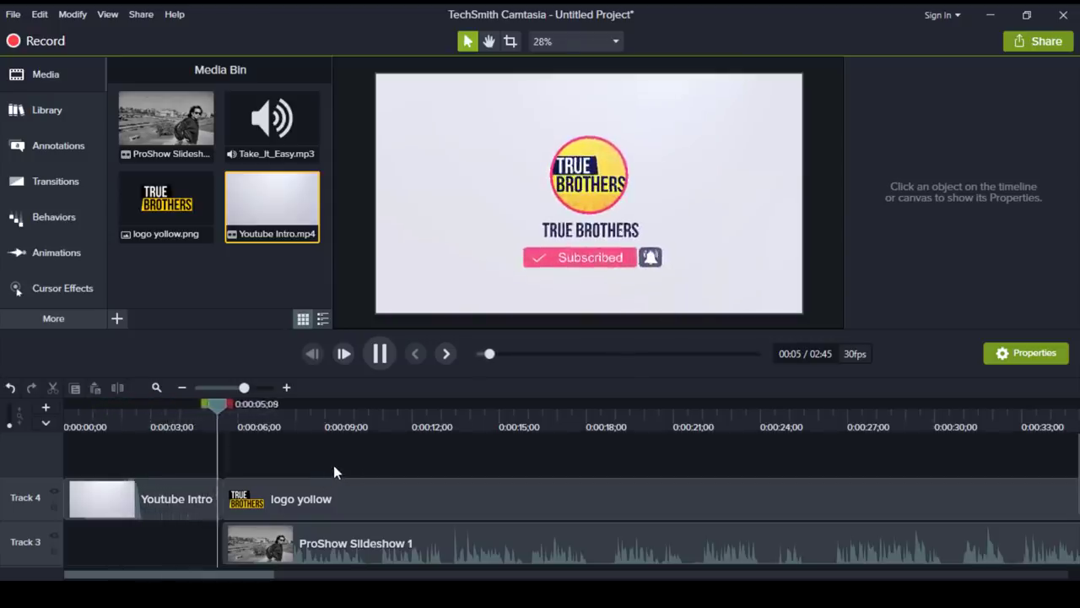
{"action": "left_click", "coordinate": [277, 410]}
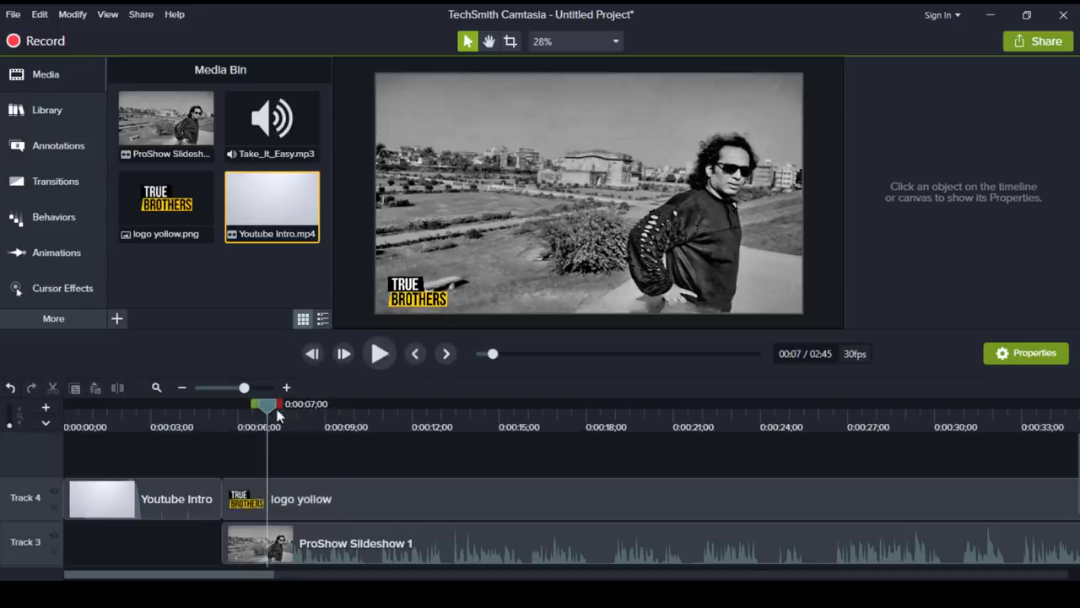
{"action": "left_click_drag", "start_coordinate": [278, 413], "coordinate": [224, 443]}
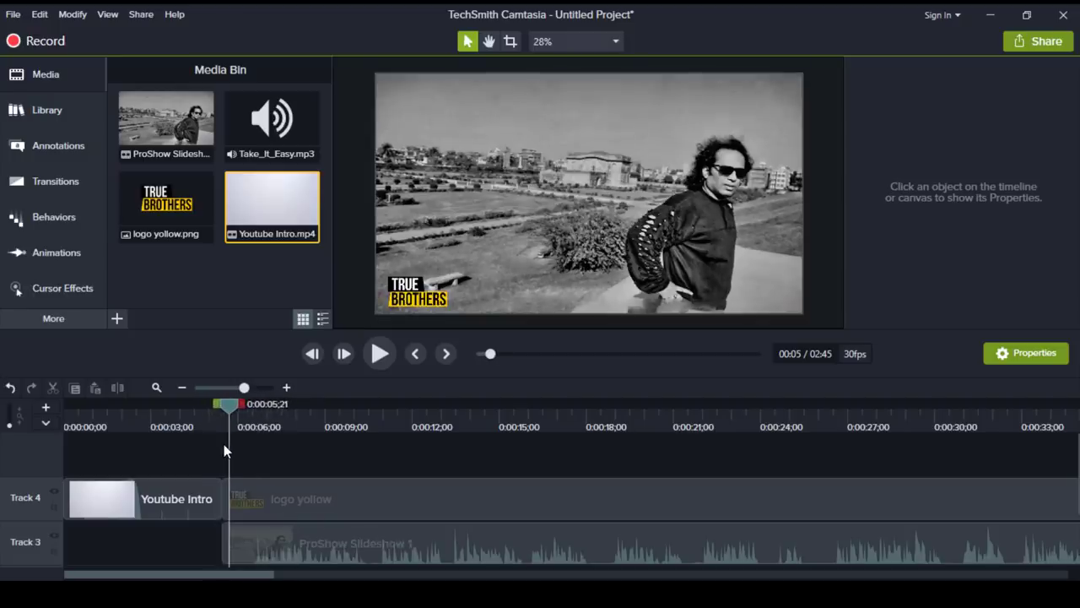
Add a Fade through black transition between the Youtube Intro and logo yollow clips on Track 4.
{"action": "left_click", "coordinate": [78, 182]}
{"action": "scroll", "coordinate": [272, 164], "scroll_direction": "up", "scroll_amount": 2}
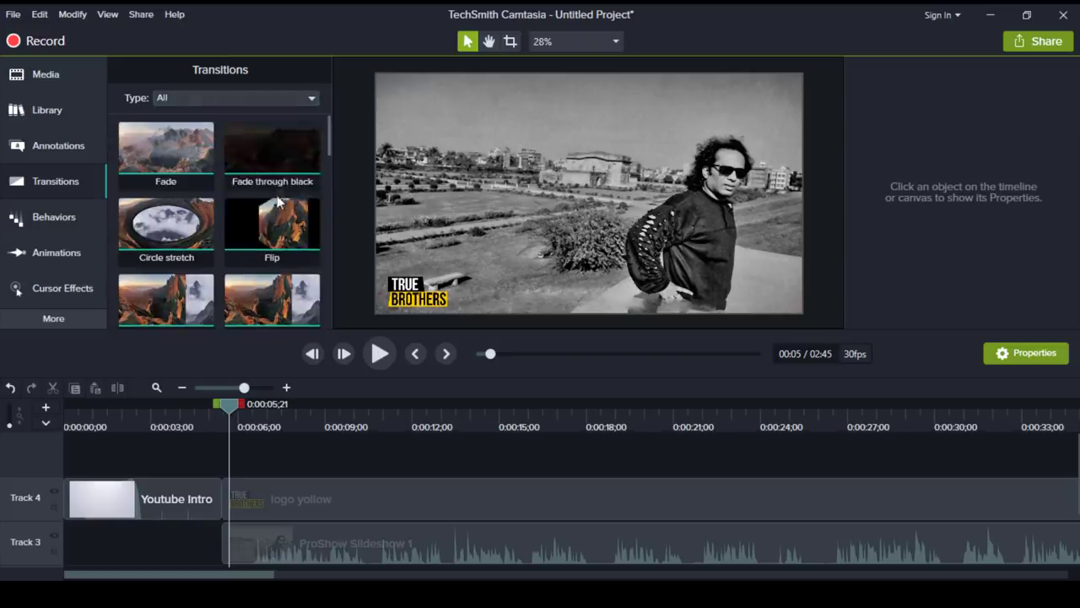
{"action": "left_click", "coordinate": [286, 152]}
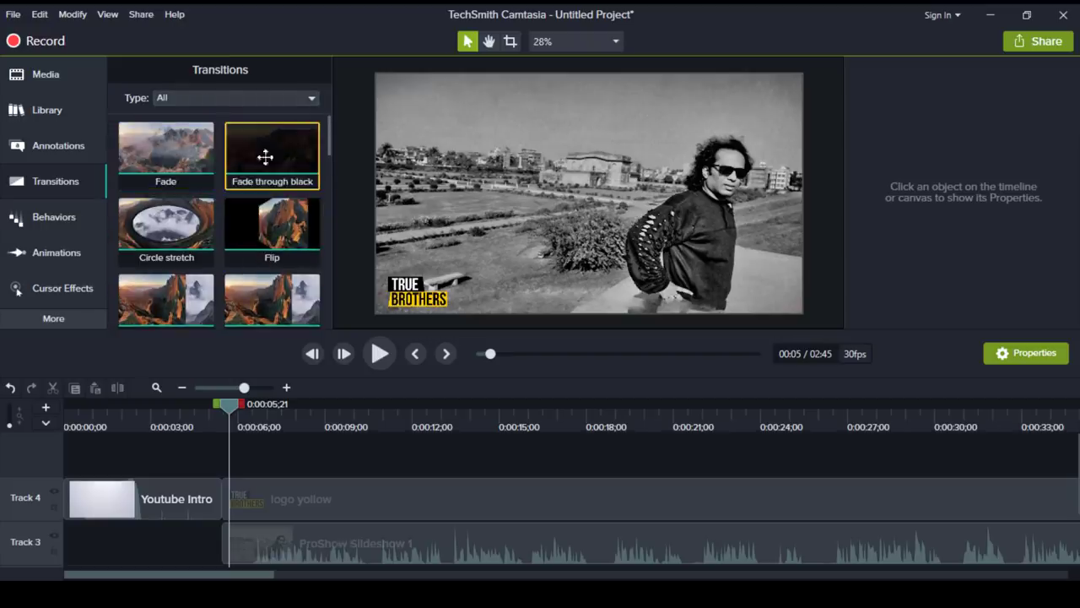
{"action": "left_click_drag", "start_coordinate": [279, 155], "coordinate": [216, 501]}
Play the video from the start and replay the section around the intro's transition to check the fade.
{"action": "left_click_drag", "start_coordinate": [218, 404], "coordinate": [73, 405]}
{"action": "key", "text": "space"}
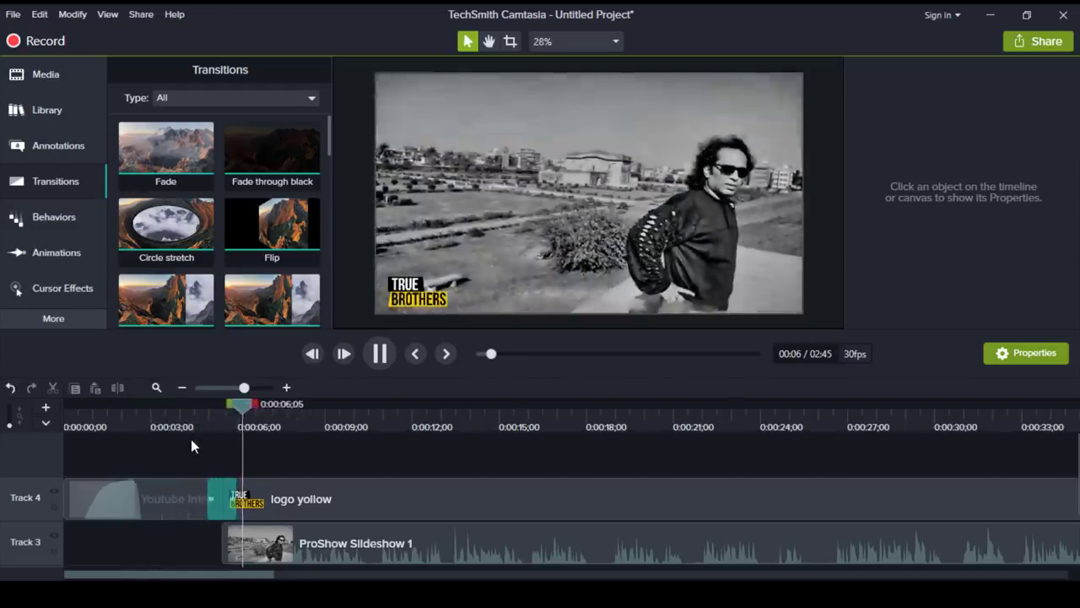
{"action": "left_click", "coordinate": [201, 422]}
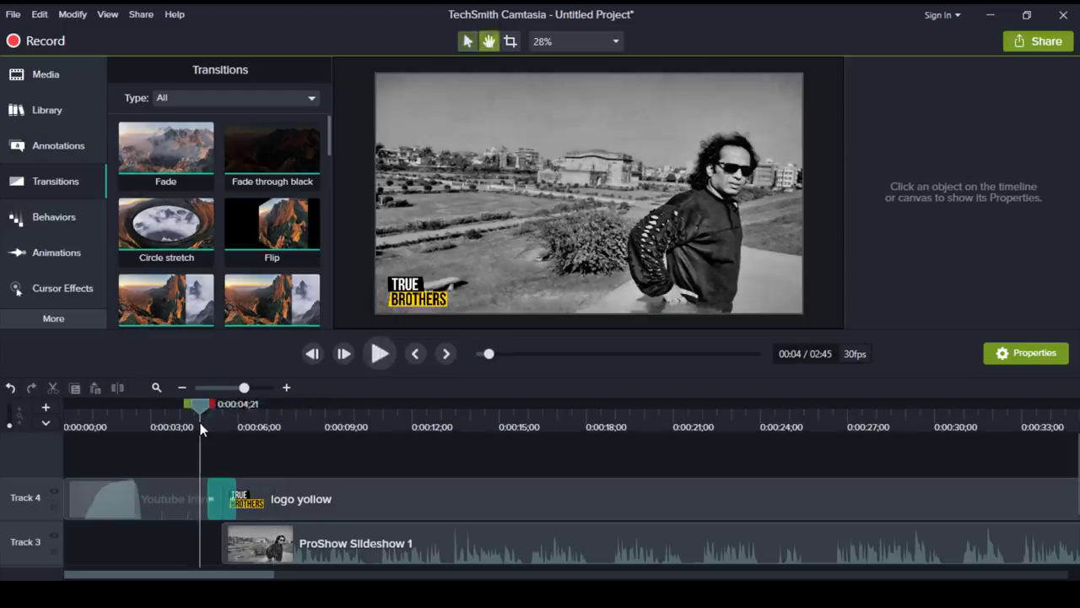
{"action": "key", "text": "space"}
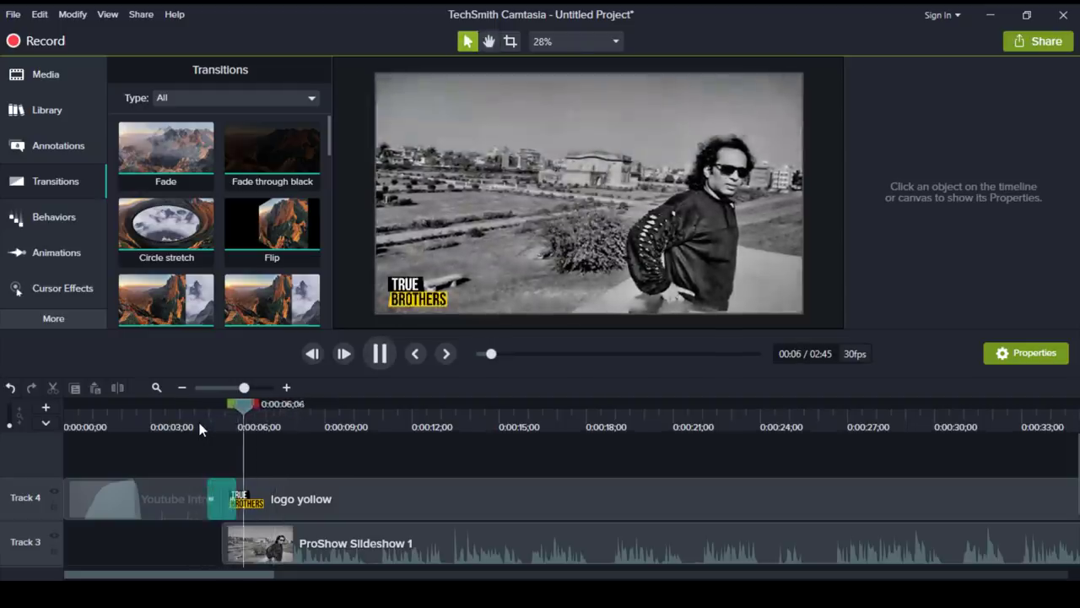
{"action": "key", "text": "space"}
{"action": "left_click", "coordinate": [152, 413]}
{"action": "key", "text": "space"}
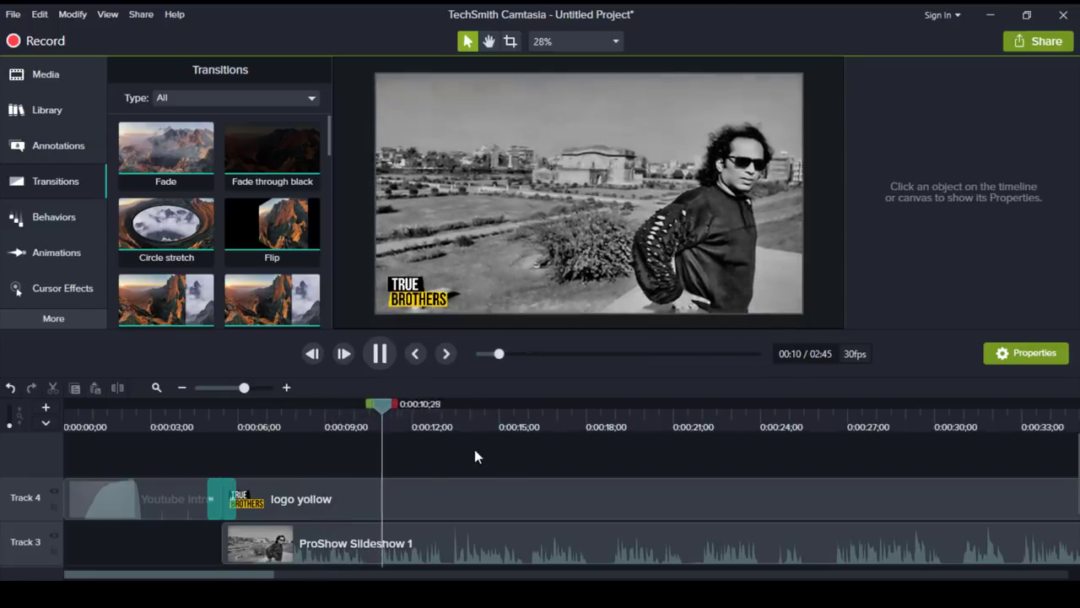
{"action": "key", "text": "space"}
Scrub through the slideshow to about 0:00:22, review the whole timeline, and return the playhead to the start.
{"action": "scroll", "coordinate": [474, 449], "scroll_direction": "down", "scroll_amount": 2}
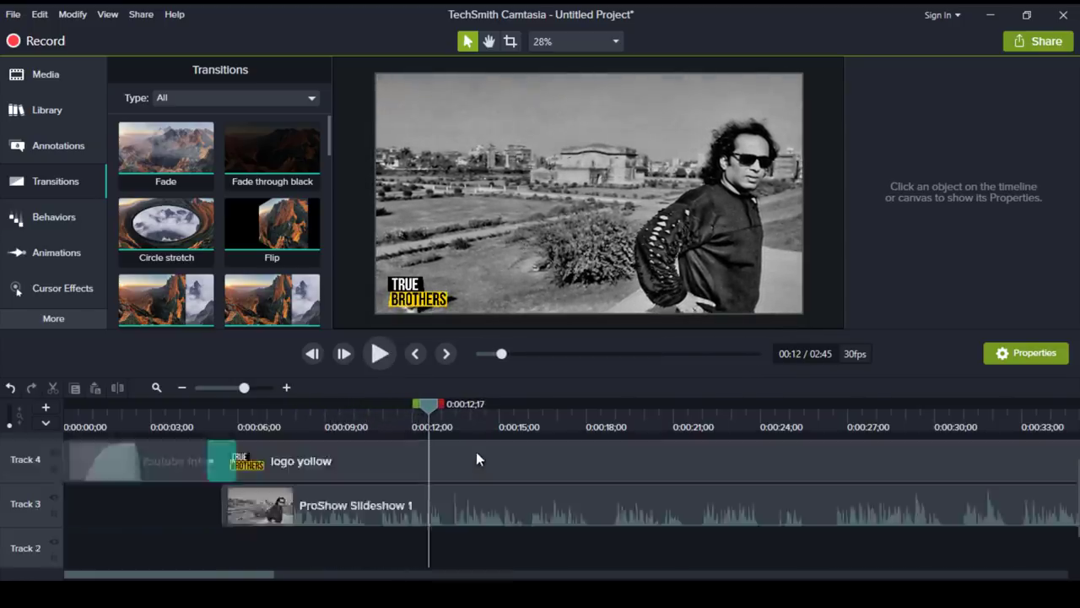
{"action": "scroll", "coordinate": [464, 456], "scroll_direction": "up", "scroll_amount": 2}
{"action": "left_click_drag", "start_coordinate": [429, 411], "coordinate": [723, 443]}
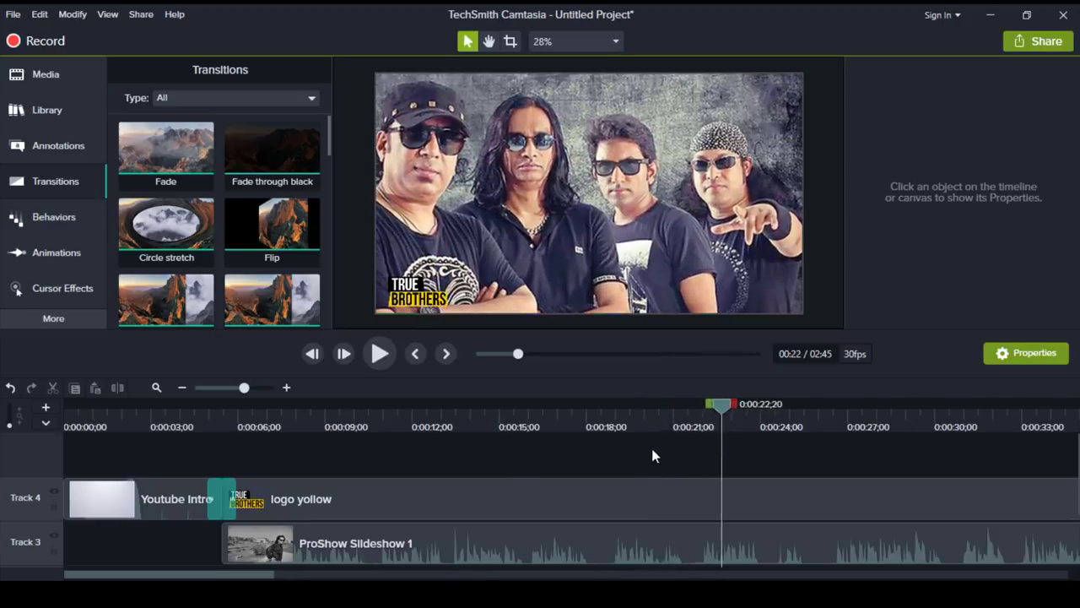
{"action": "scroll", "coordinate": [649, 444], "scroll_direction": "down", "scroll_amount": 4}
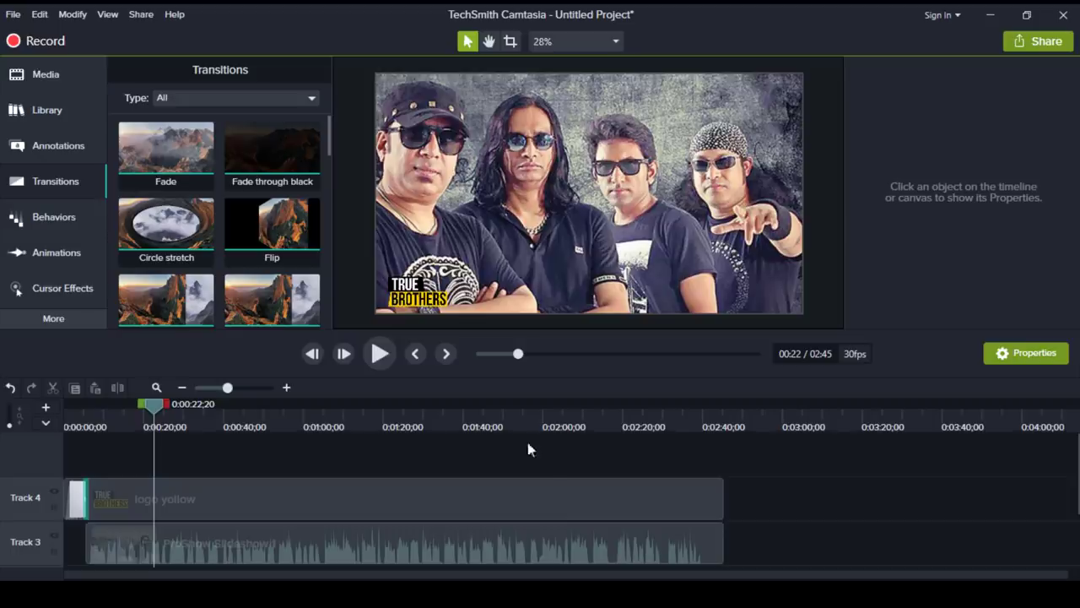
{"action": "left_click_drag", "start_coordinate": [155, 408], "coordinate": [5, 418]}
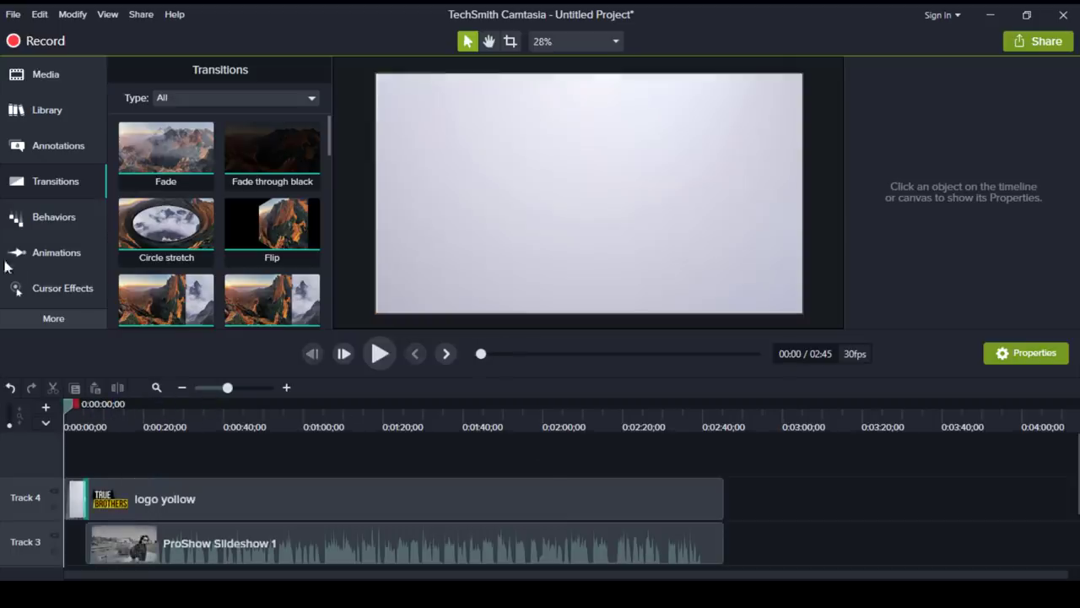
Apply the Noise Removal audio effect to the ProShow Slideshow 1 clip on Track 3.
{"action": "left_click", "coordinate": [57, 326]}
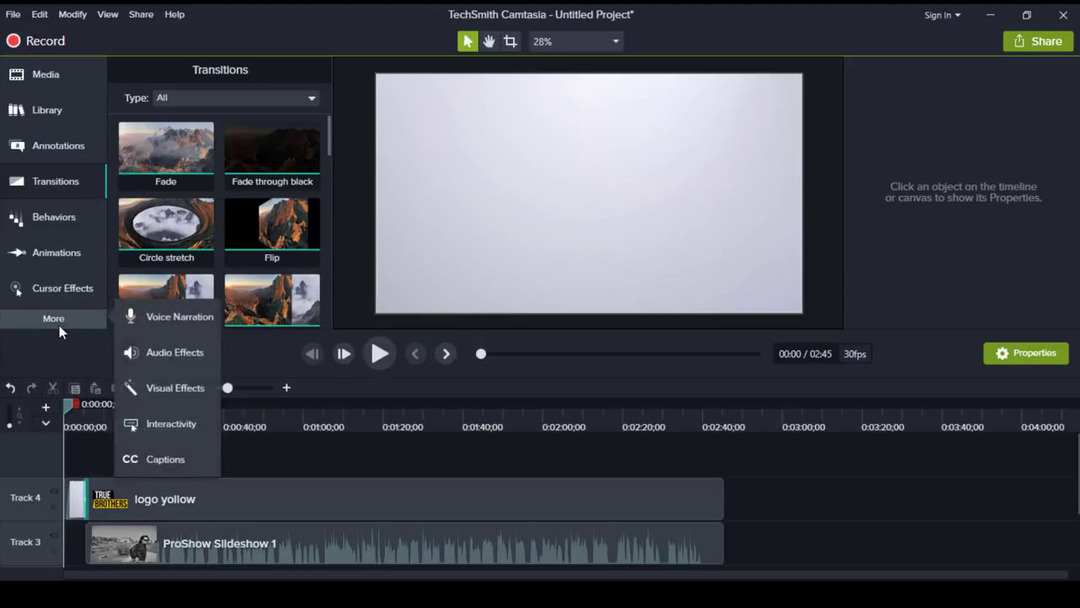
{"action": "left_click", "coordinate": [173, 353]}
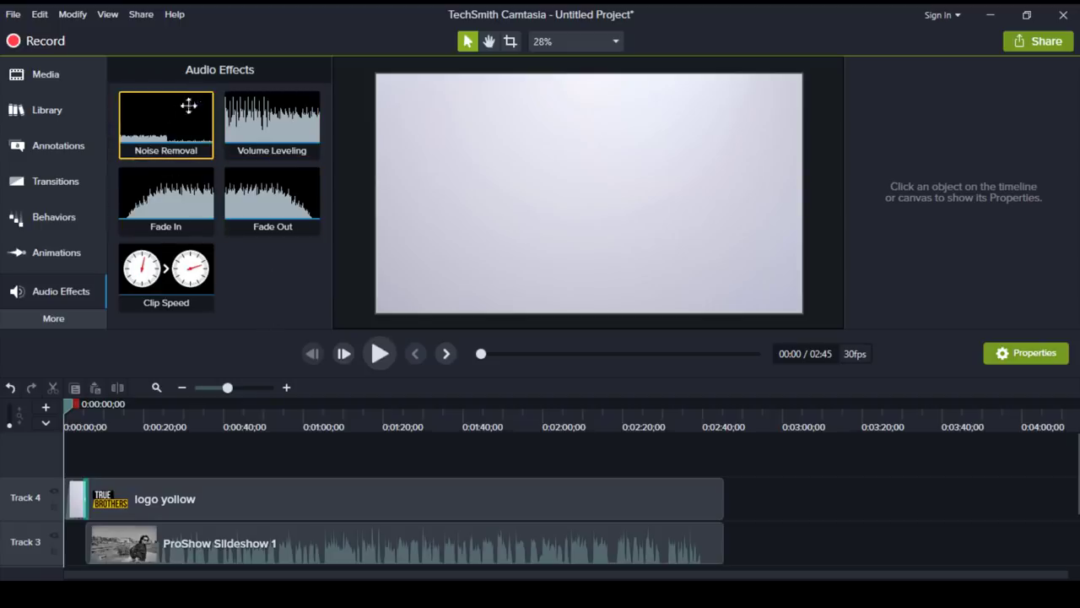
{"action": "left_click_drag", "start_coordinate": [255, 309], "coordinate": [482, 541]}
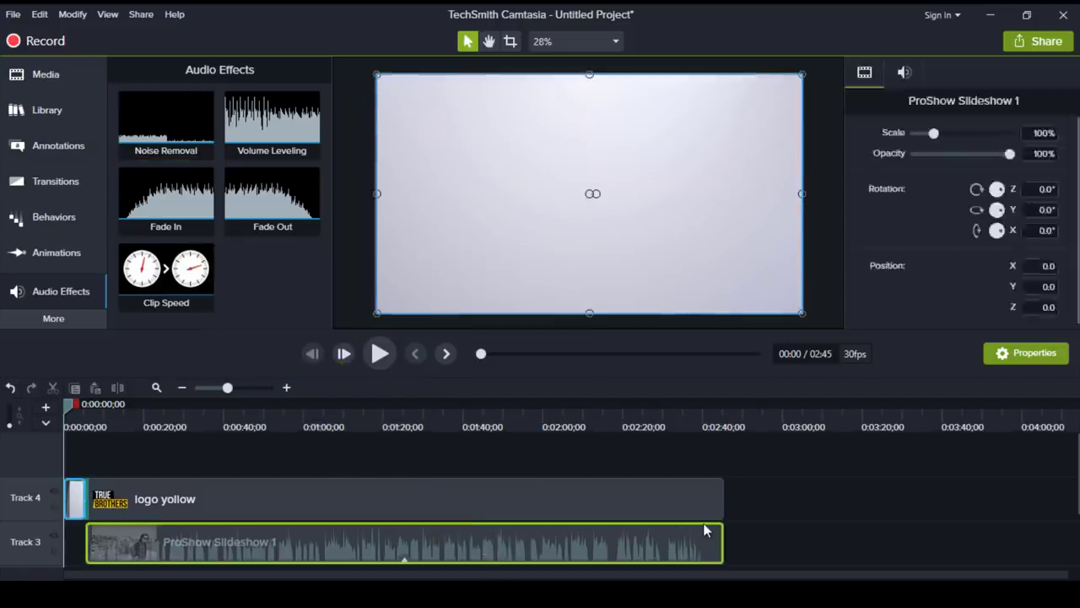
{"action": "left_click", "coordinate": [860, 476]}
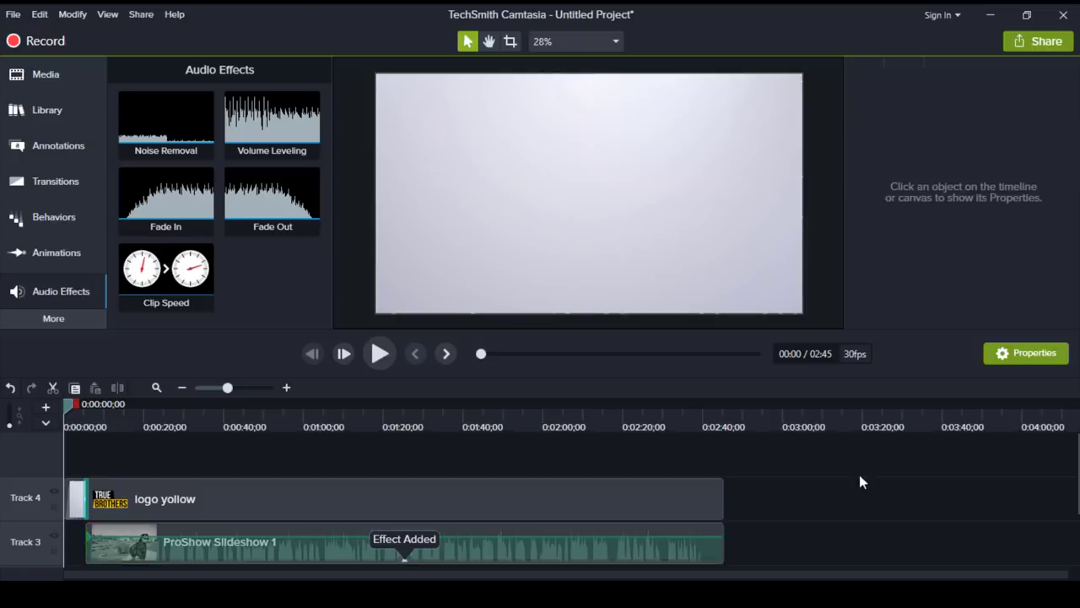
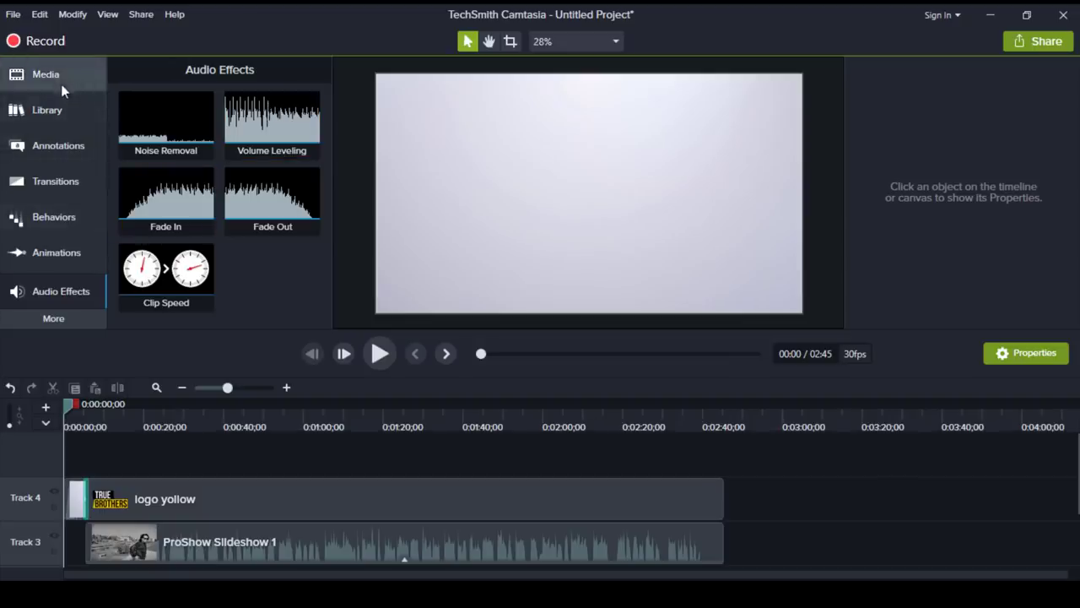
Check the video's ending around 0:02:44 and look through the behaviors, transitions, annotations and library assets available for the logo clip.
{"action": "left_click_drag", "start_coordinate": [663, 414], "coordinate": [722, 425]}
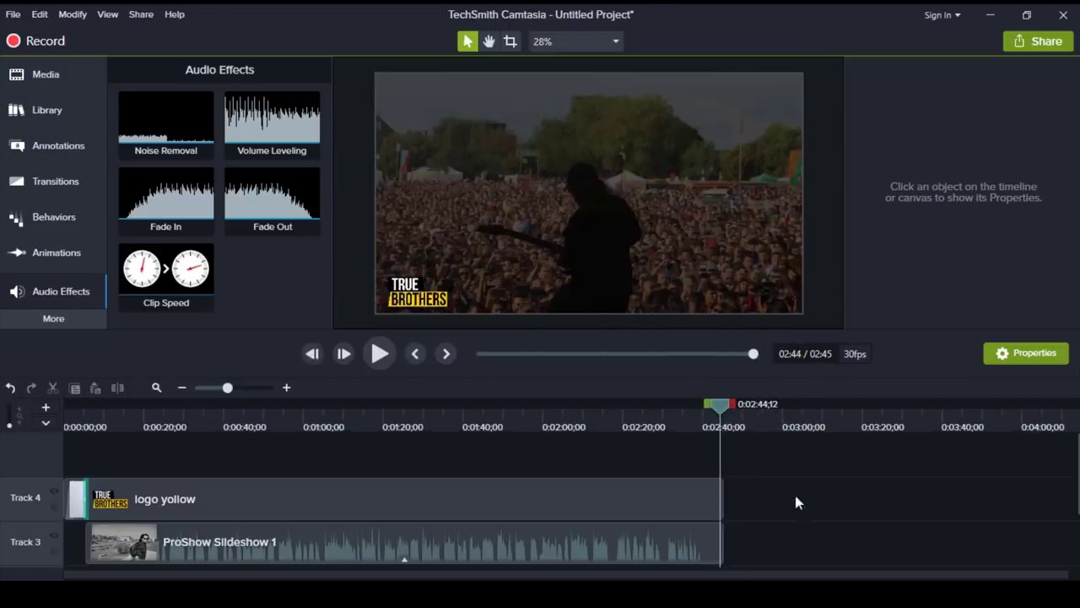
{"action": "left_click", "coordinate": [699, 498]}
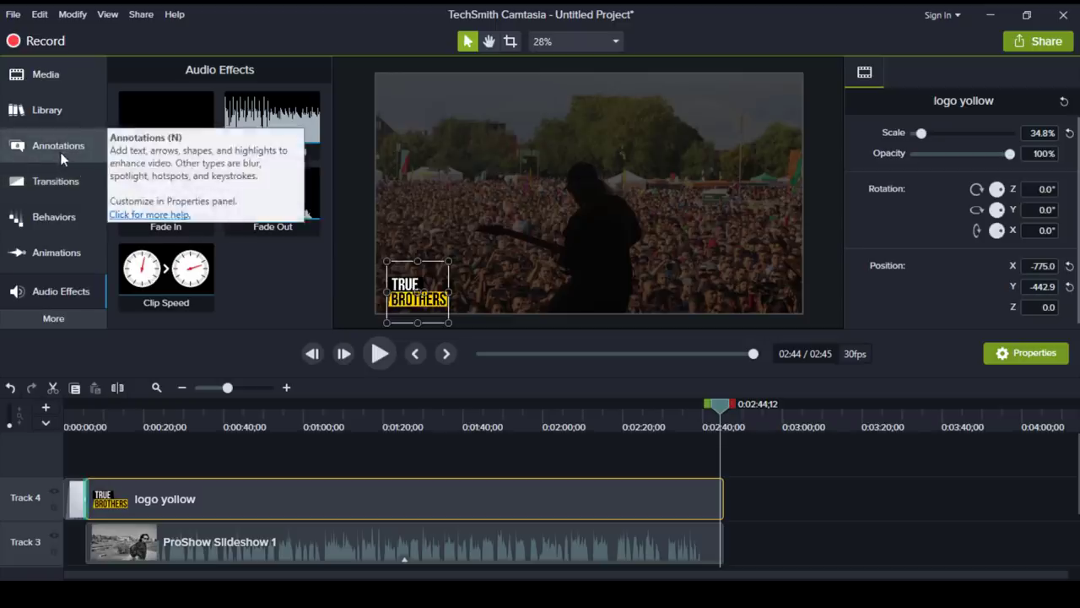
{"action": "left_click", "coordinate": [74, 221]}
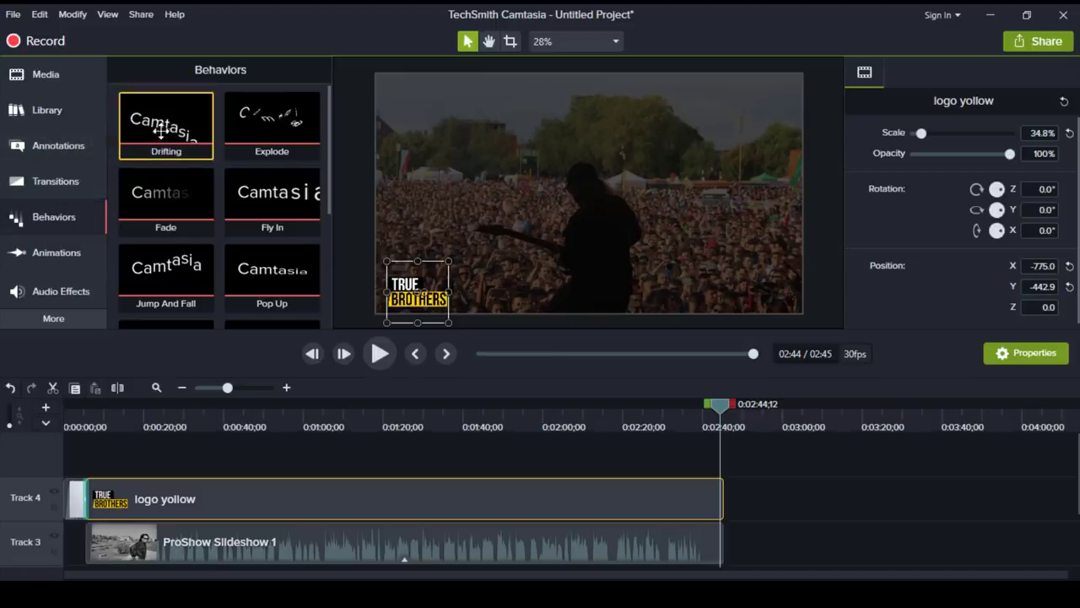
{"action": "scroll", "coordinate": [244, 240], "scroll_direction": "down", "scroll_amount": 2}
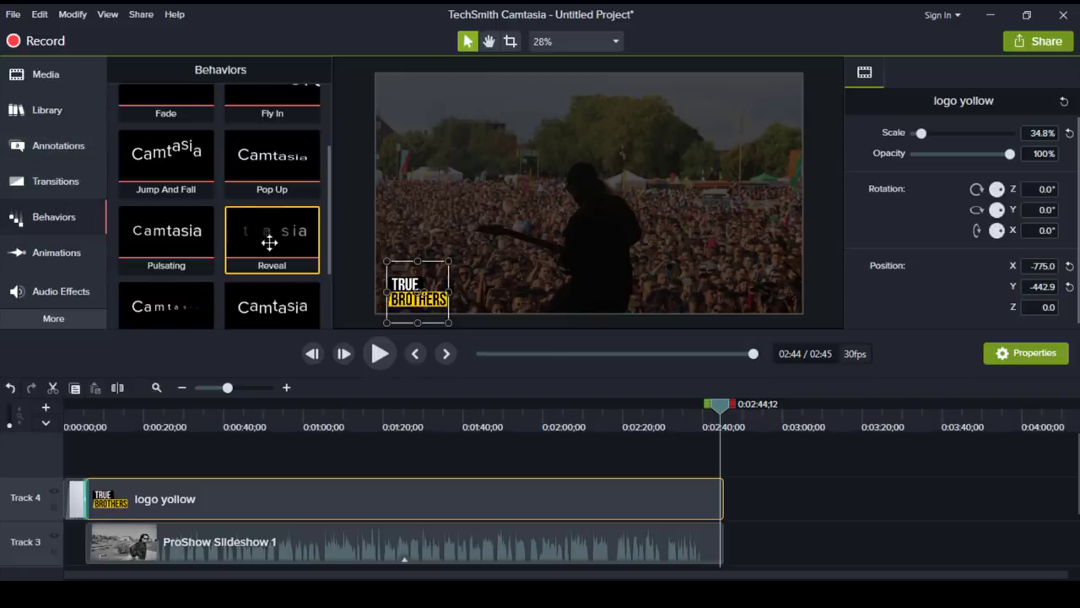
{"action": "scroll", "coordinate": [268, 242], "scroll_direction": "down", "scroll_amount": 1}
{"action": "left_click", "coordinate": [65, 172]}
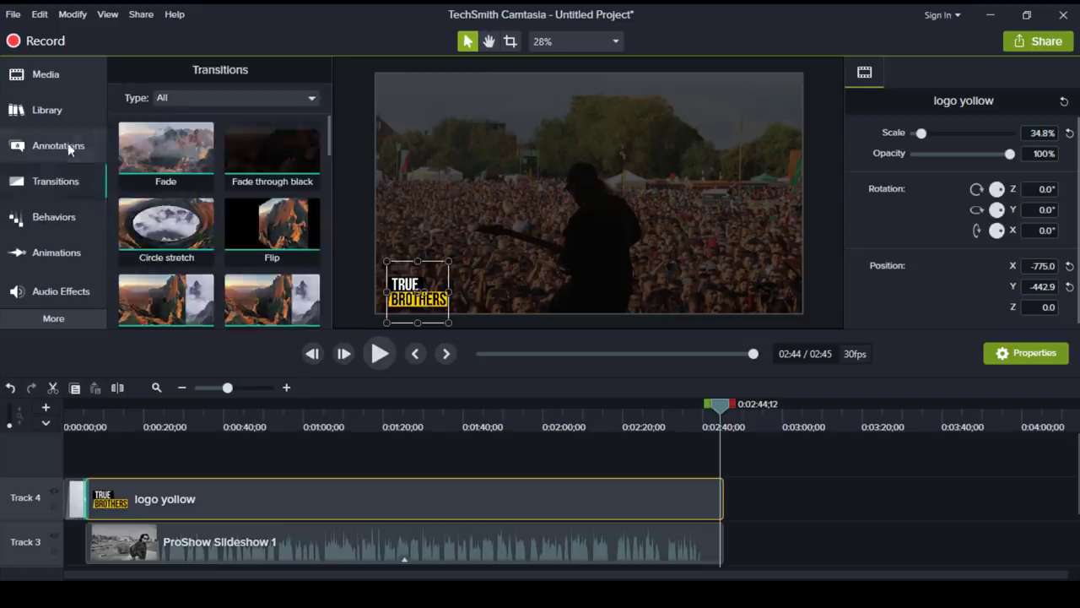
{"action": "left_click", "coordinate": [69, 147]}
{"action": "left_click", "coordinate": [64, 111]}
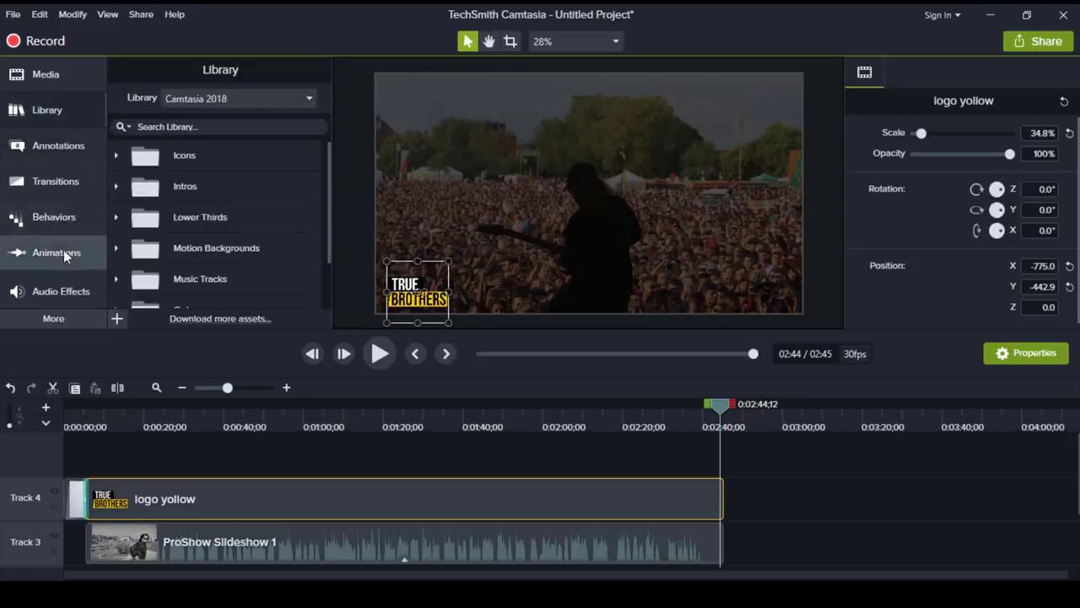
Apply the Fade behavior to the logo yollow clip on Track 4.
{"action": "left_click", "coordinate": [59, 216]}
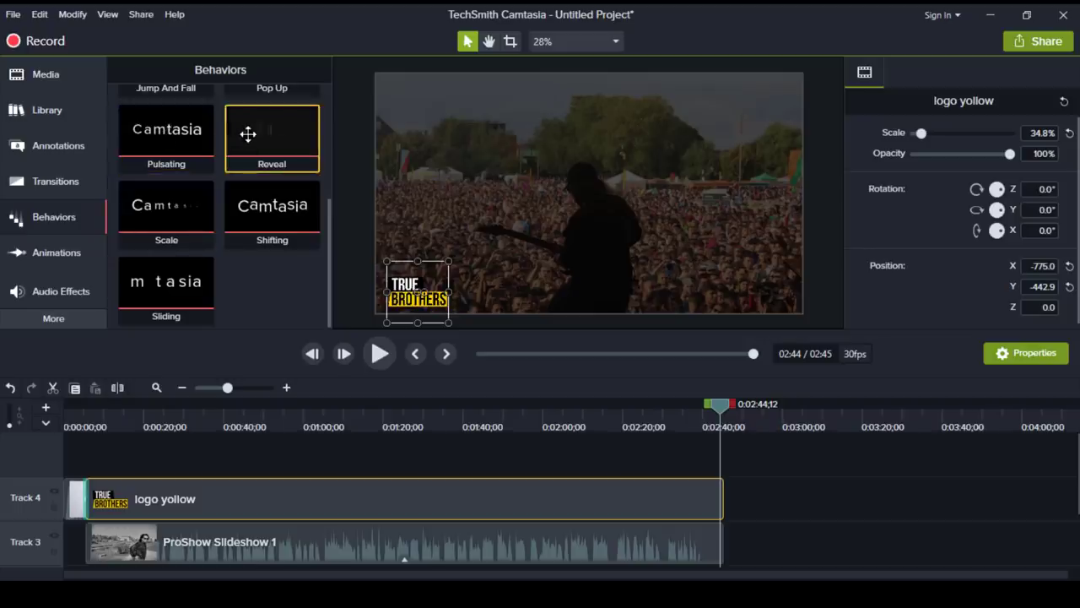
{"action": "scroll", "coordinate": [274, 215], "scroll_direction": "up", "scroll_amount": 2}
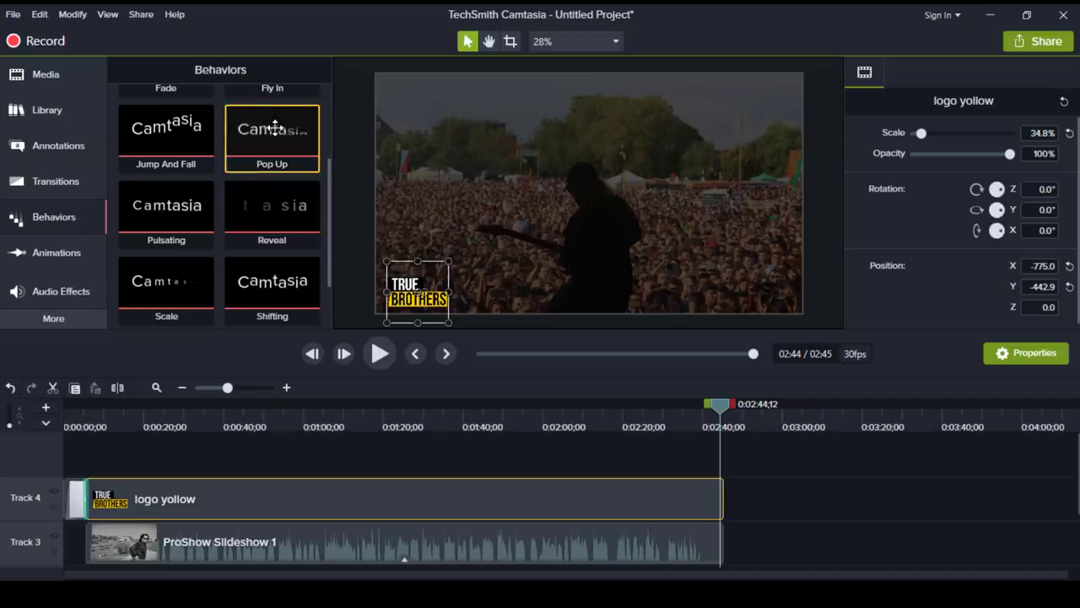
{"action": "scroll", "coordinate": [271, 163], "scroll_direction": "up", "scroll_amount": 3}
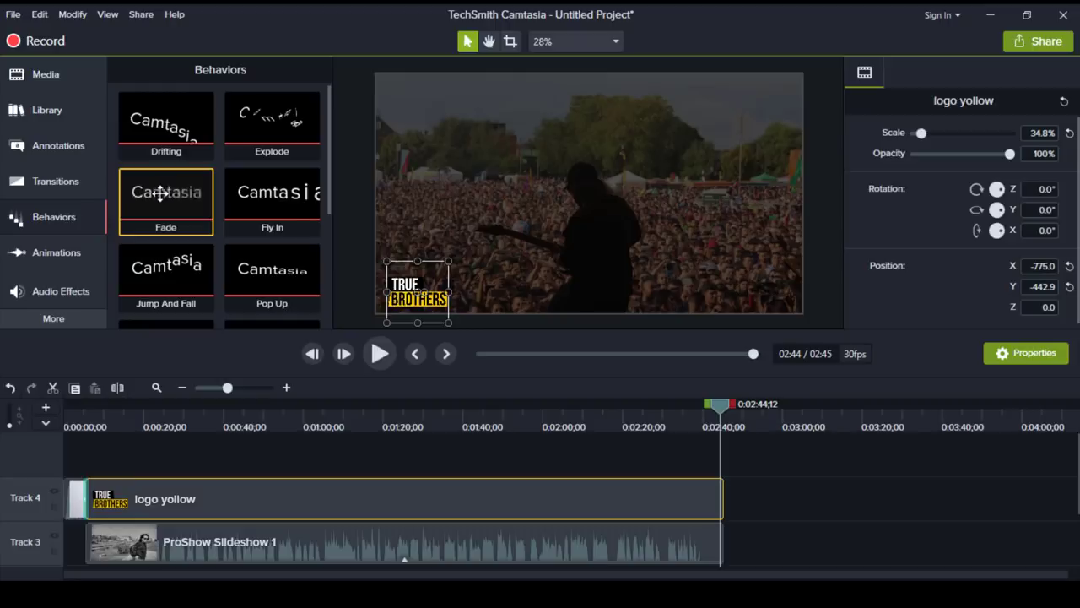
{"action": "left_click_drag", "start_coordinate": [160, 193], "coordinate": [605, 512]}
Play the logo's appearance after the intro, and scrub to about 0:02:43 to check its ending.
{"action": "left_click_drag", "start_coordinate": [717, 408], "coordinate": [72, 457]}
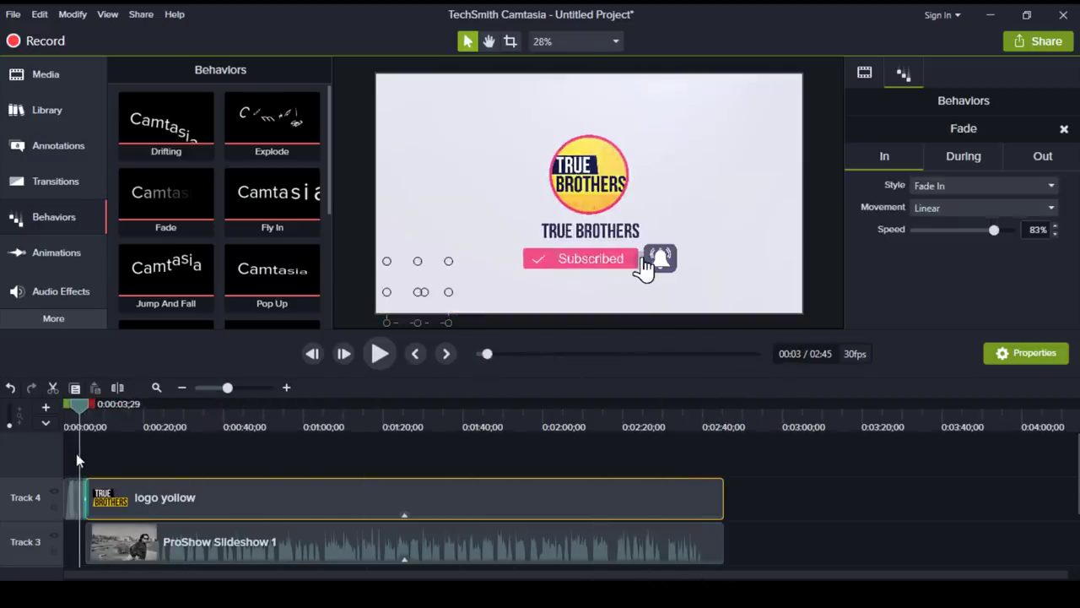
{"action": "key", "text": "space"}
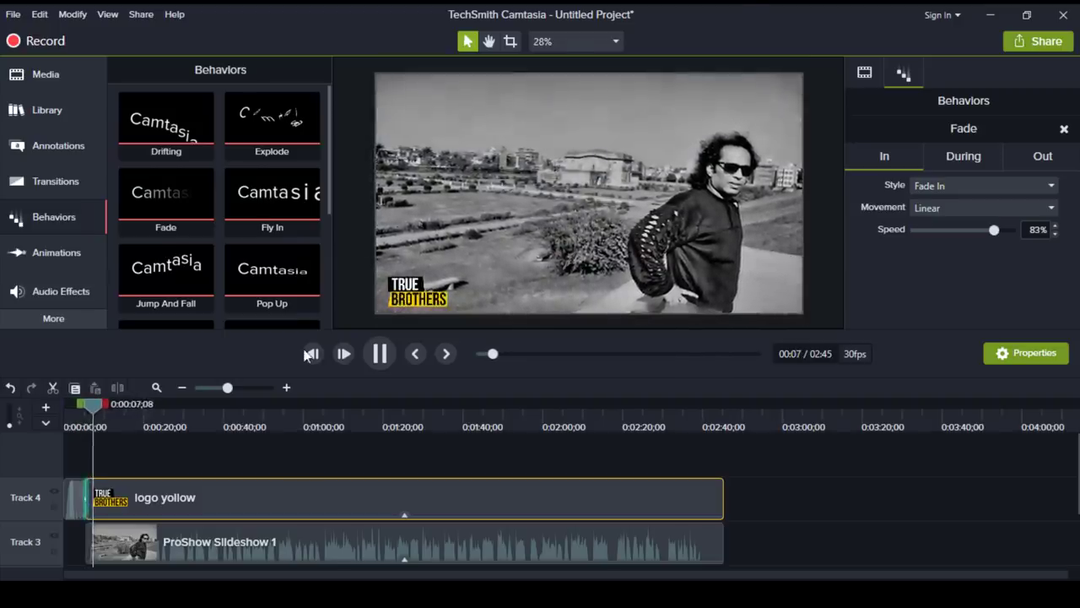
{"action": "left_click", "coordinate": [80, 413]}
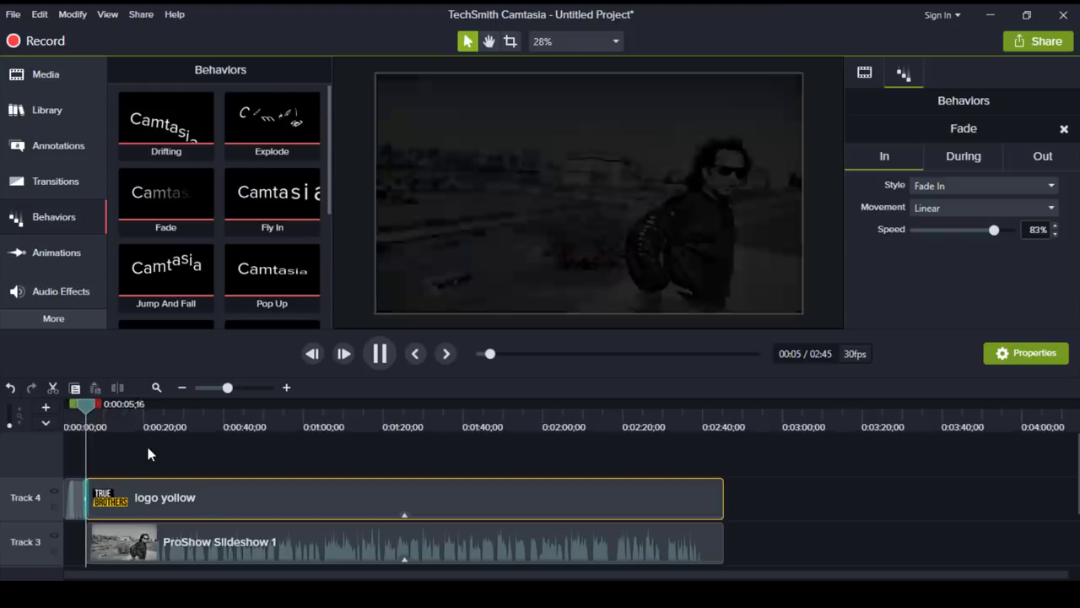
{"action": "key", "text": "space"}
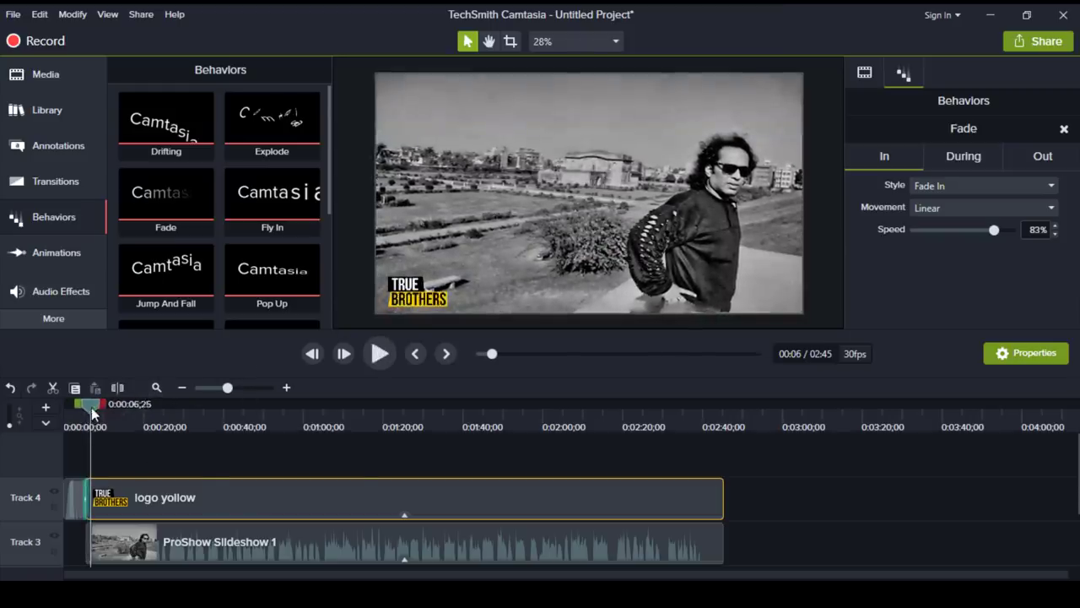
{"action": "left_click_drag", "start_coordinate": [91, 407], "coordinate": [502, 406]}
{"action": "left_click_drag", "start_coordinate": [564, 437], "coordinate": [717, 444]}
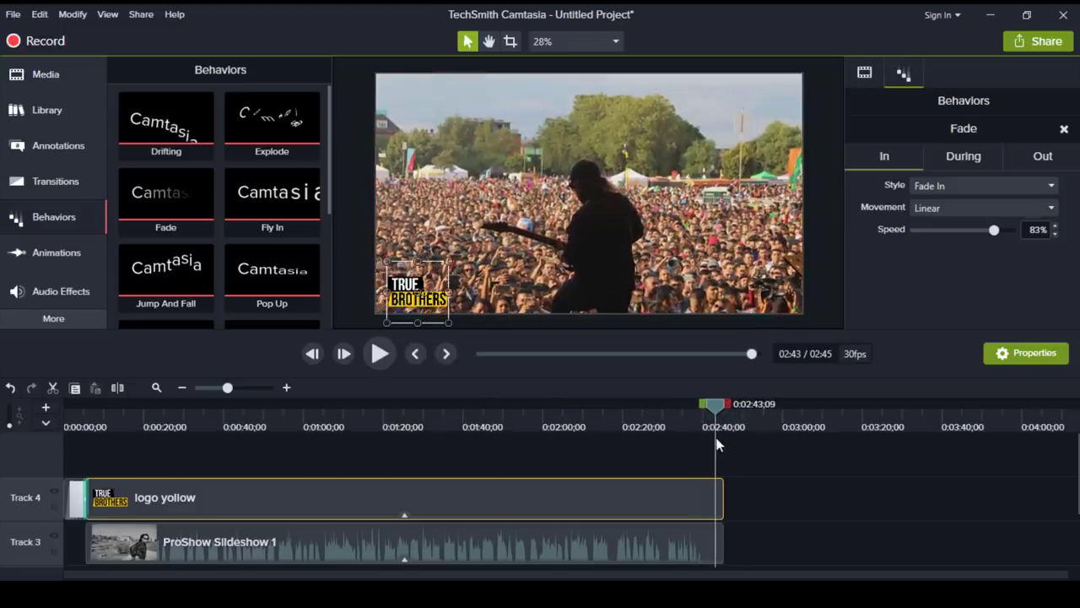
Play the video's last seconds from about 0:02:40 repeatedly to check how the picture and logo end.
{"action": "key", "text": "space"}
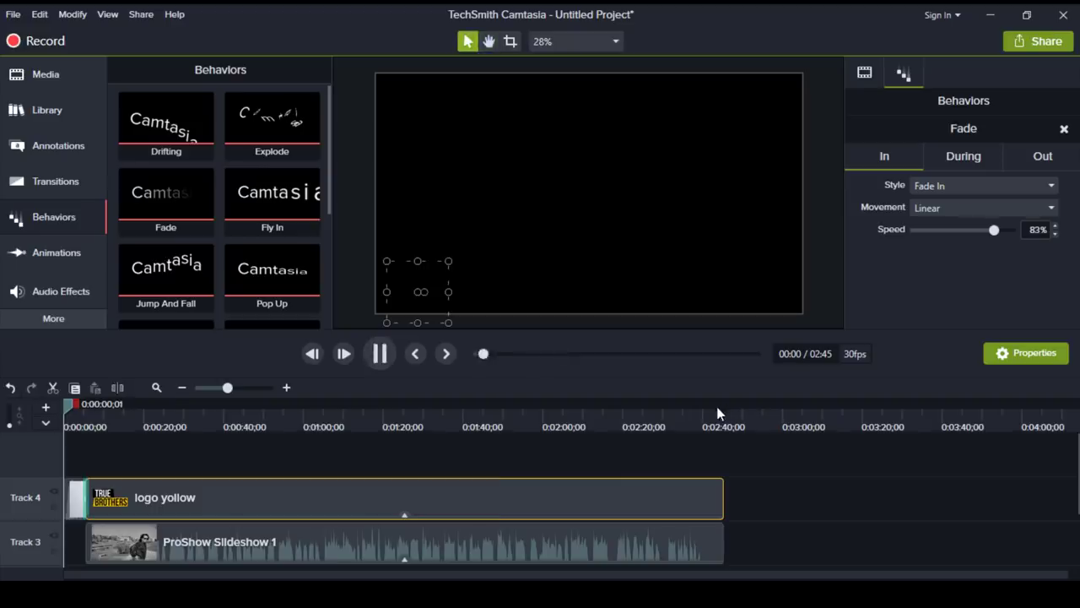
{"action": "left_click", "coordinate": [716, 426]}
{"action": "key", "text": "space"}
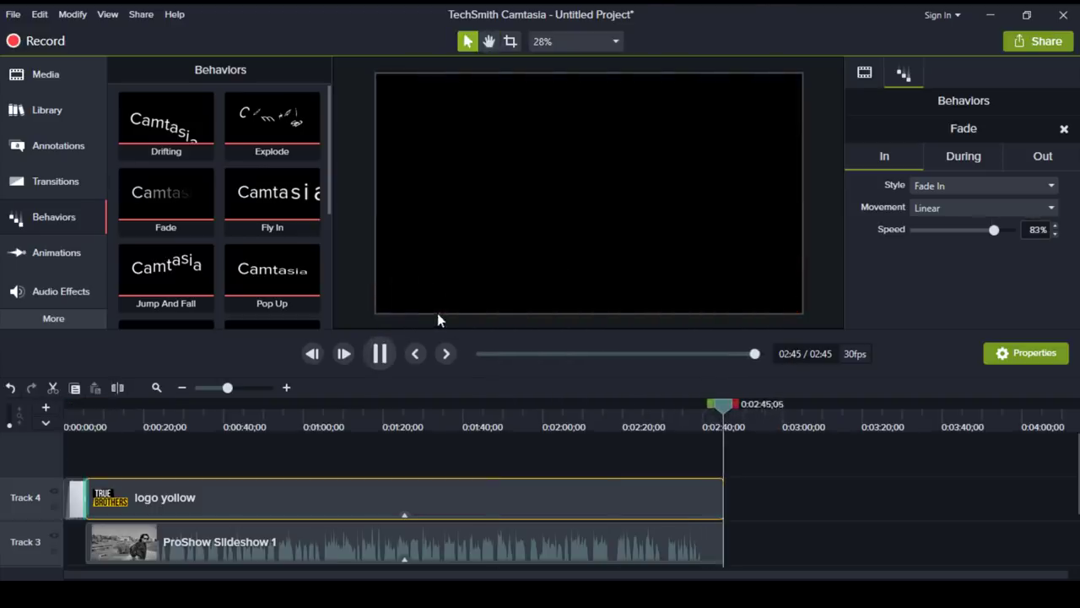
{"action": "key", "text": "space"}
{"action": "left_click", "coordinate": [706, 426]}
{"action": "key", "text": "space"}
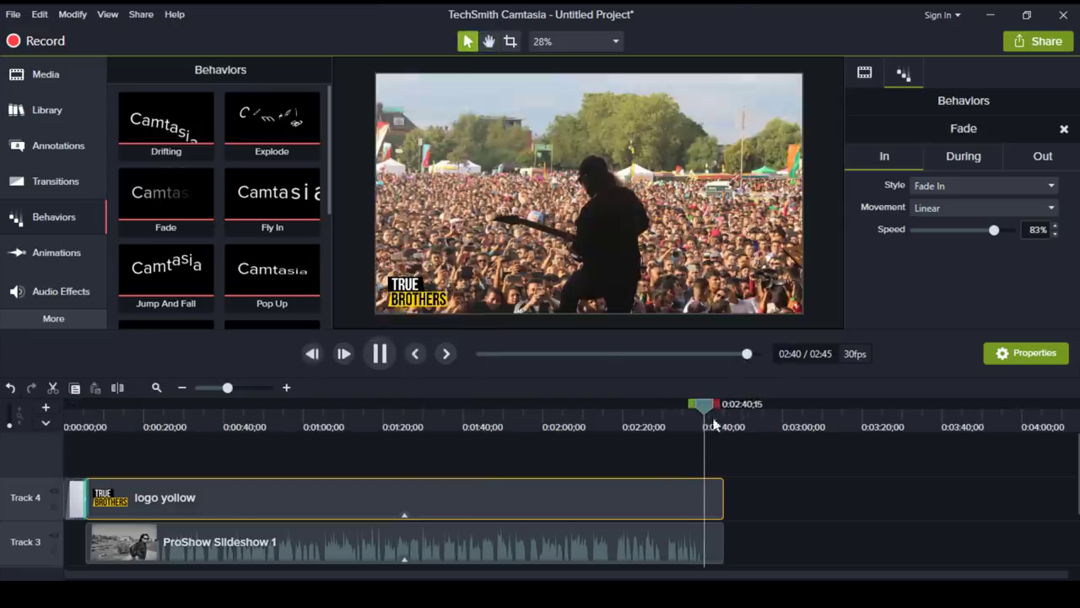
{"action": "left_click", "coordinate": [716, 406]}
{"action": "key", "text": "space"}
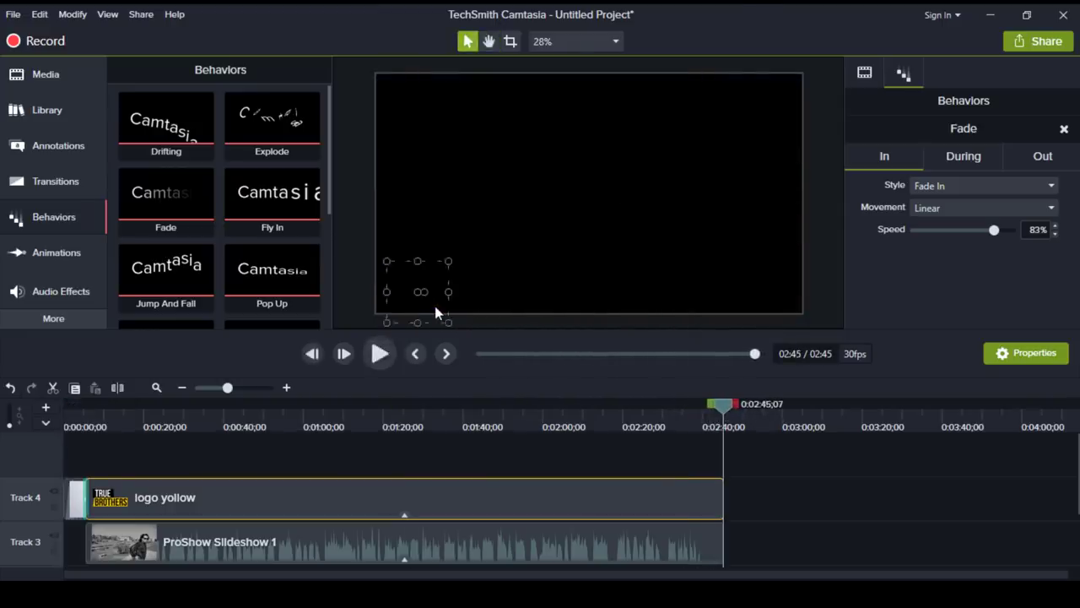
{"action": "left_click", "coordinate": [499, 423]}
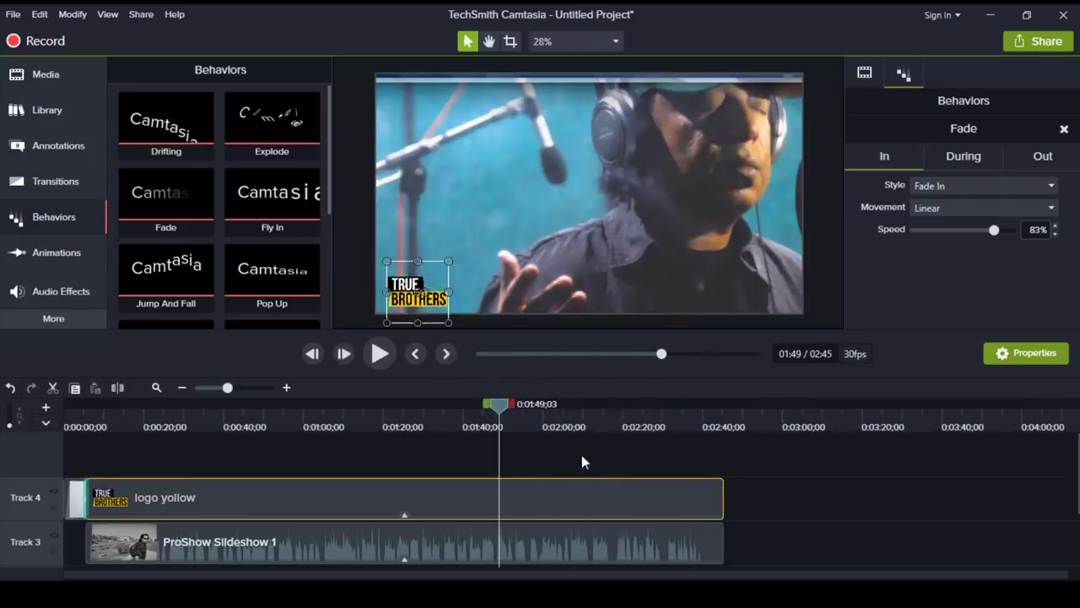
Scrub between about 0:02:15 and 0:02:32 to review the slideshow's last pictures on Track 3.
{"action": "left_click", "coordinate": [594, 465]}
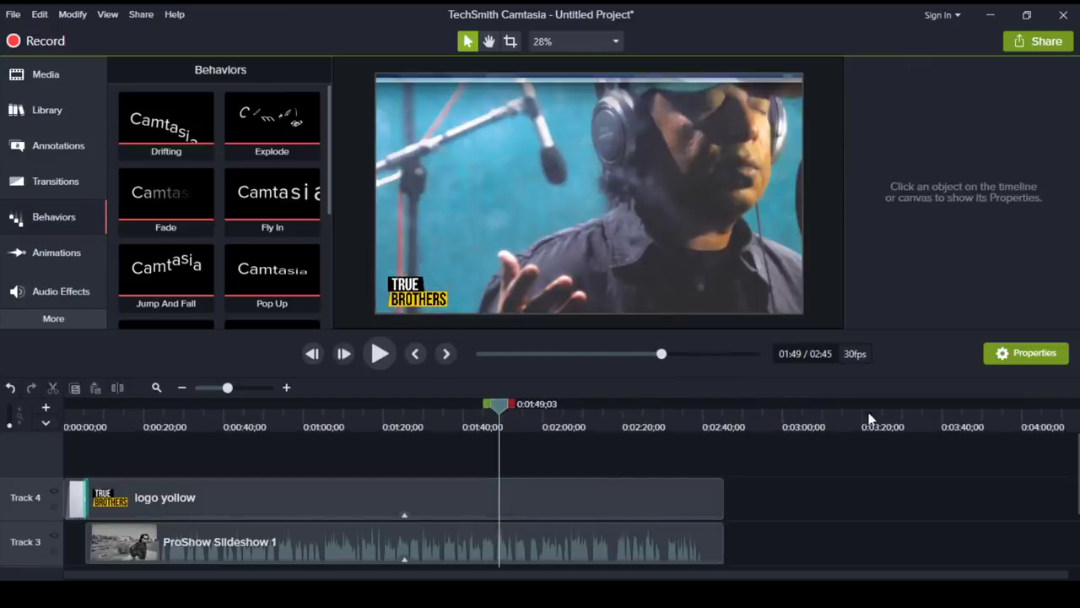
{"action": "left_click_drag", "start_coordinate": [731, 424], "coordinate": [604, 426]}
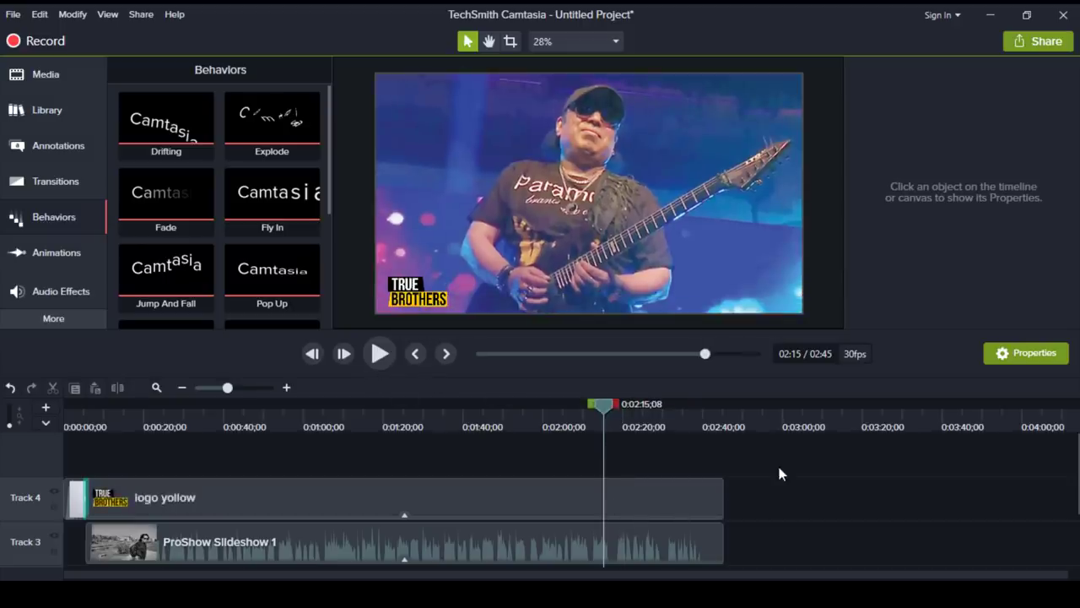
{"action": "scroll", "coordinate": [777, 462], "scroll_direction": "down", "scroll_amount": 2}
{"action": "scroll", "coordinate": [699, 518], "scroll_direction": "up", "scroll_amount": 1}
{"action": "scroll", "coordinate": [699, 518], "scroll_direction": "up", "scroll_amount": 1}
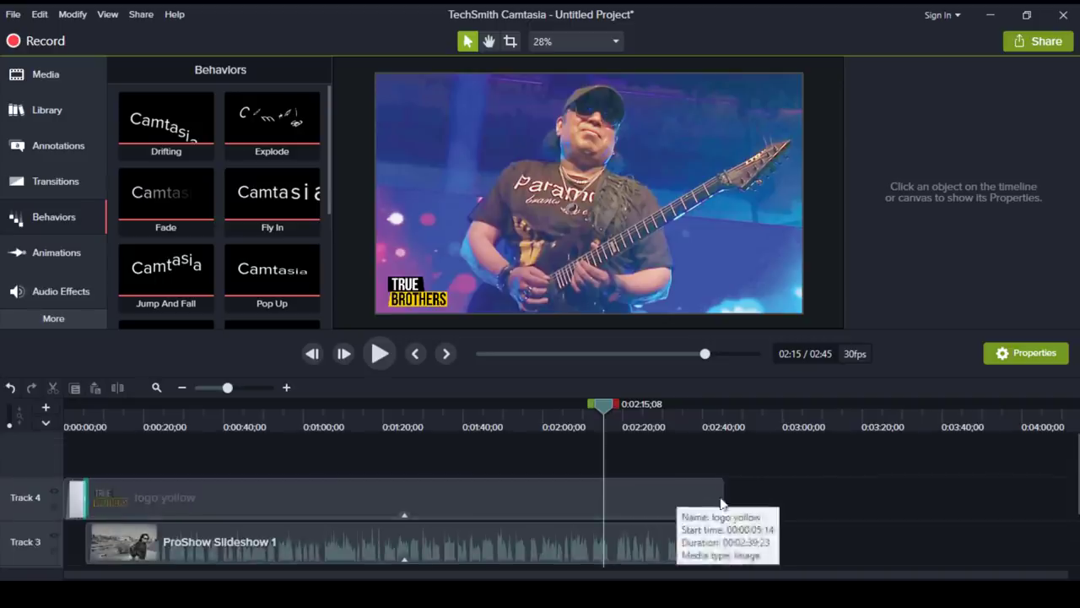
{"action": "left_click", "coordinate": [690, 542]}
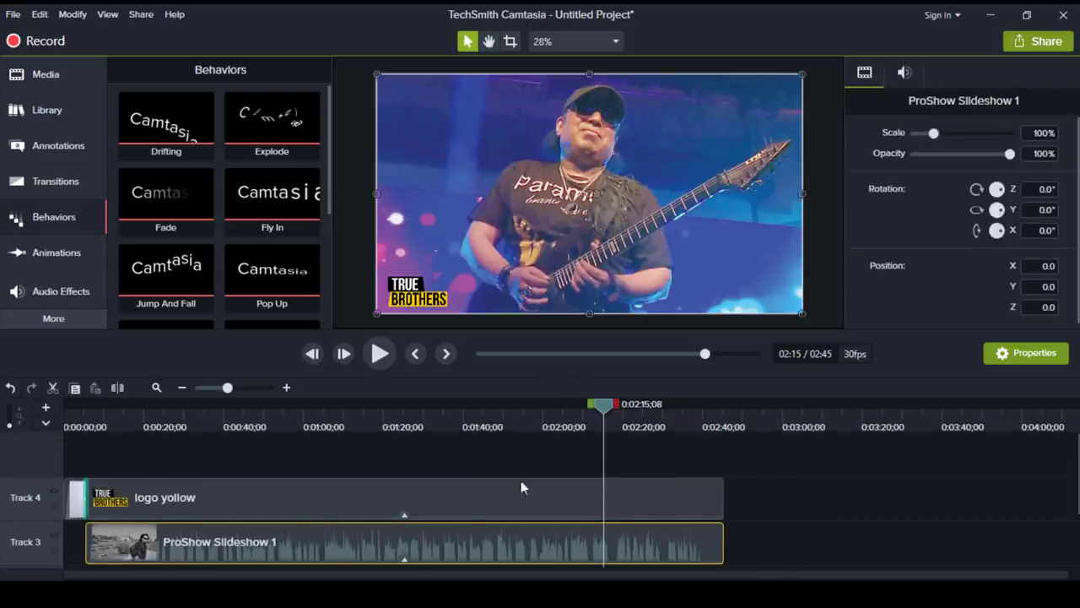
{"action": "left_click_drag", "start_coordinate": [608, 407], "coordinate": [670, 485]}
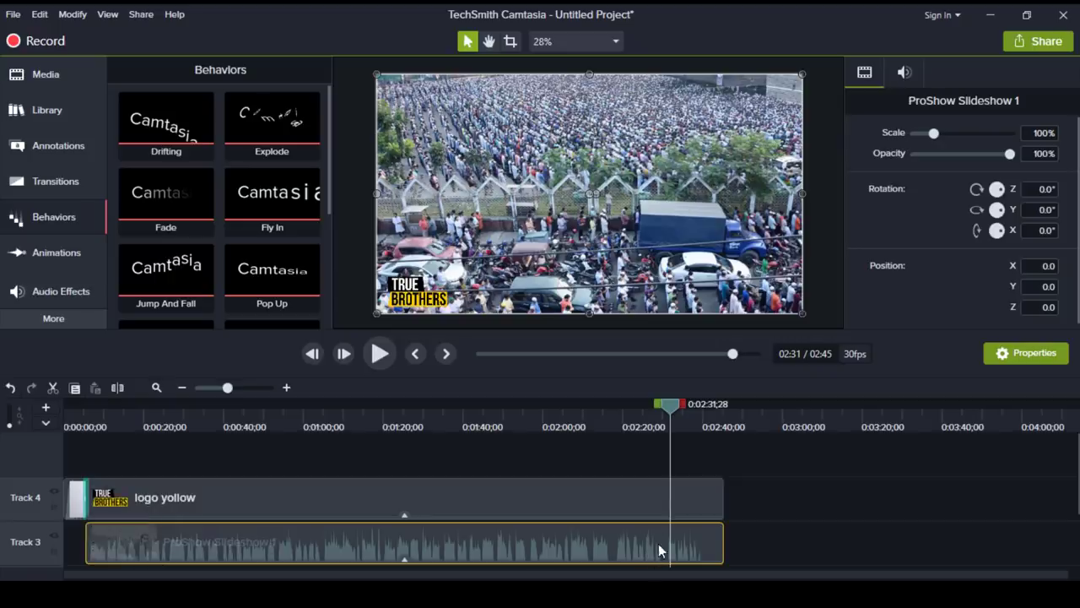
Inspect the Take_It_Easy music clip on Track 1 and the audio properties of the ProShow Slideshow 1 clip.
{"action": "left_click", "coordinate": [47, 75]}
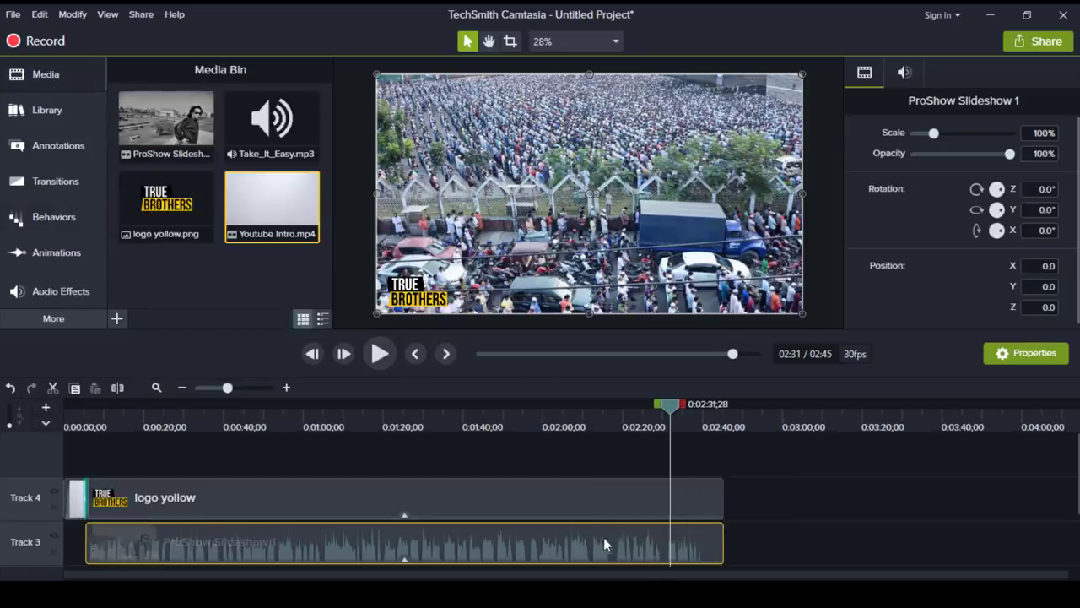
{"action": "scroll", "coordinate": [591, 532], "scroll_direction": "down", "scroll_amount": 2}
{"action": "left_click", "coordinate": [582, 551]}
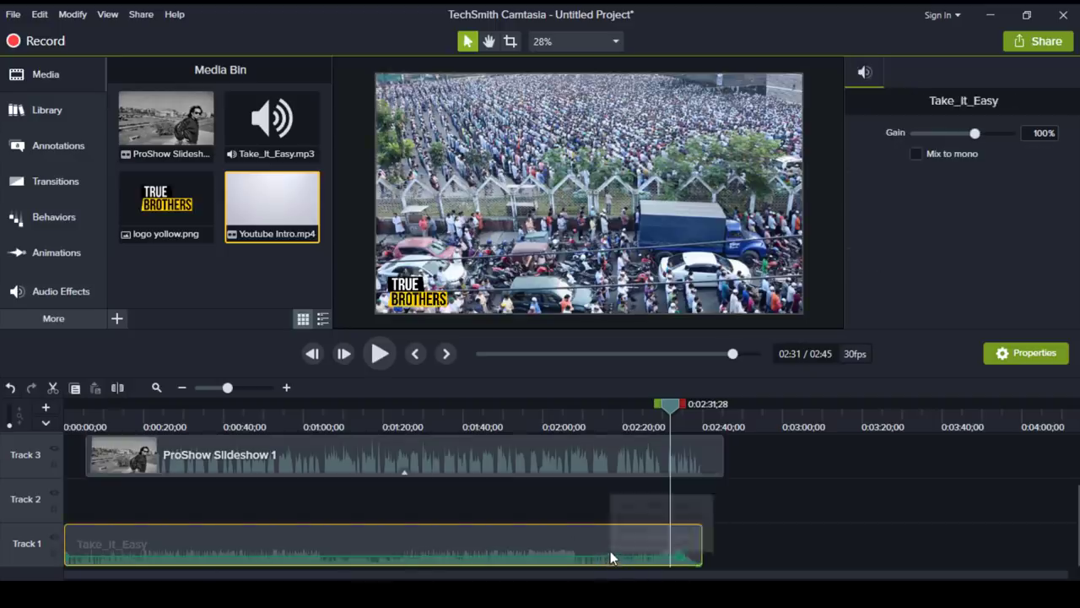
{"action": "scroll", "coordinate": [749, 552], "scroll_direction": "up", "scroll_amount": 1}
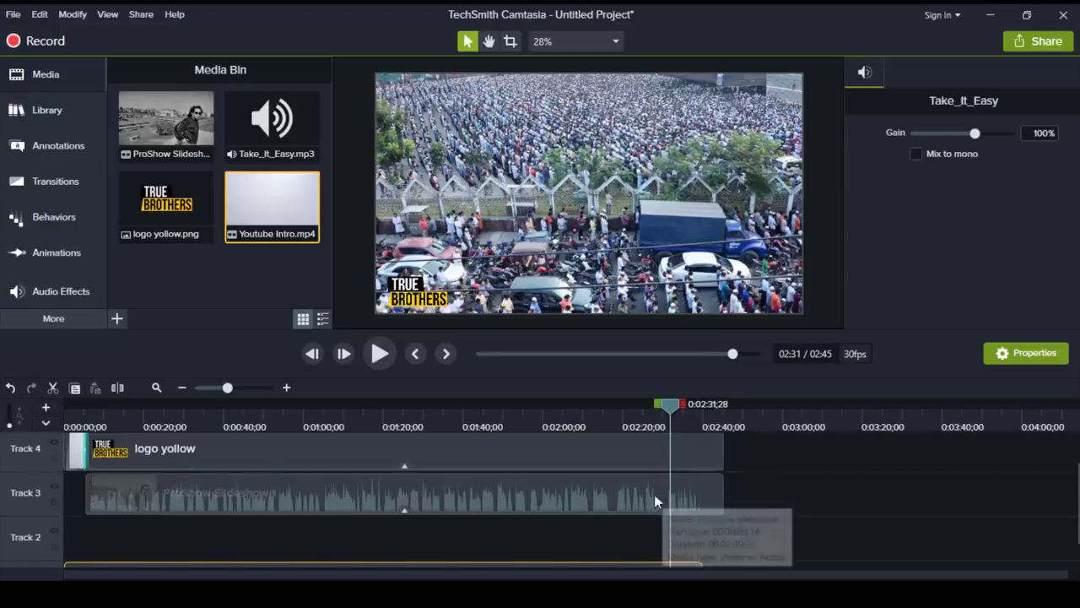
{"action": "scroll", "coordinate": [712, 530], "scroll_direction": "up", "scroll_amount": 1}
{"action": "left_click", "coordinate": [633, 523]}
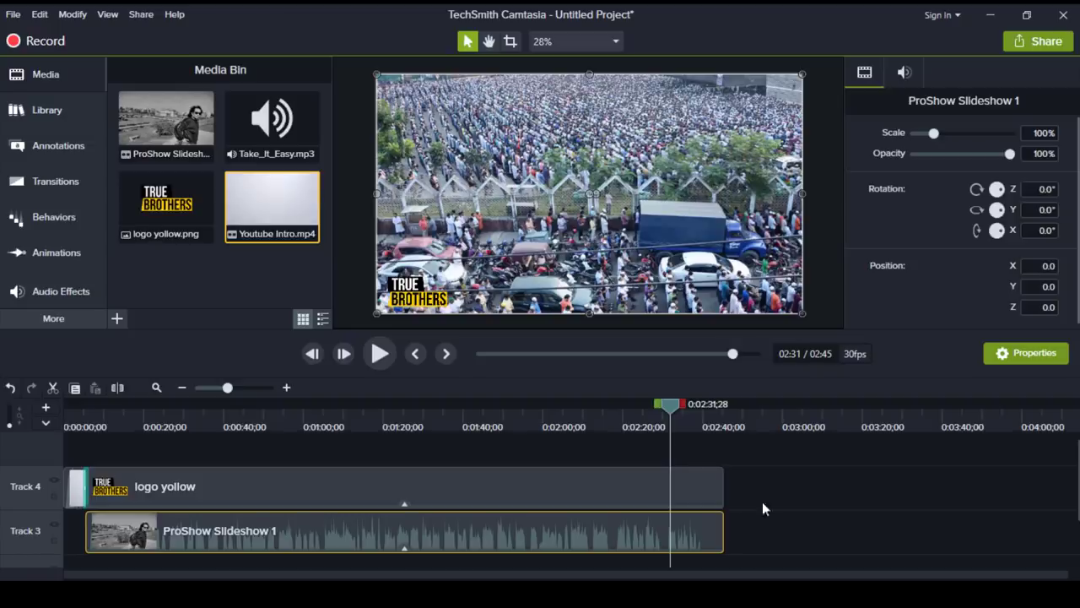
{"action": "left_click", "coordinate": [905, 74]}
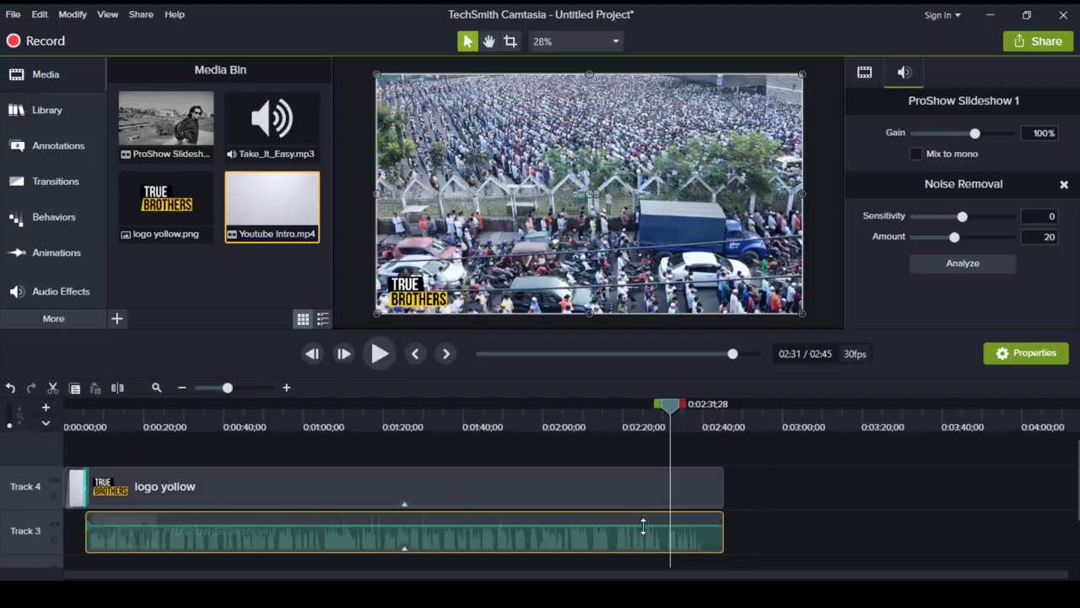
Split the ProShow Slideshow 1 clip on Track 3 at 0:02:17;20.
{"action": "left_click_drag", "start_coordinate": [670, 409], "coordinate": [612, 467]}
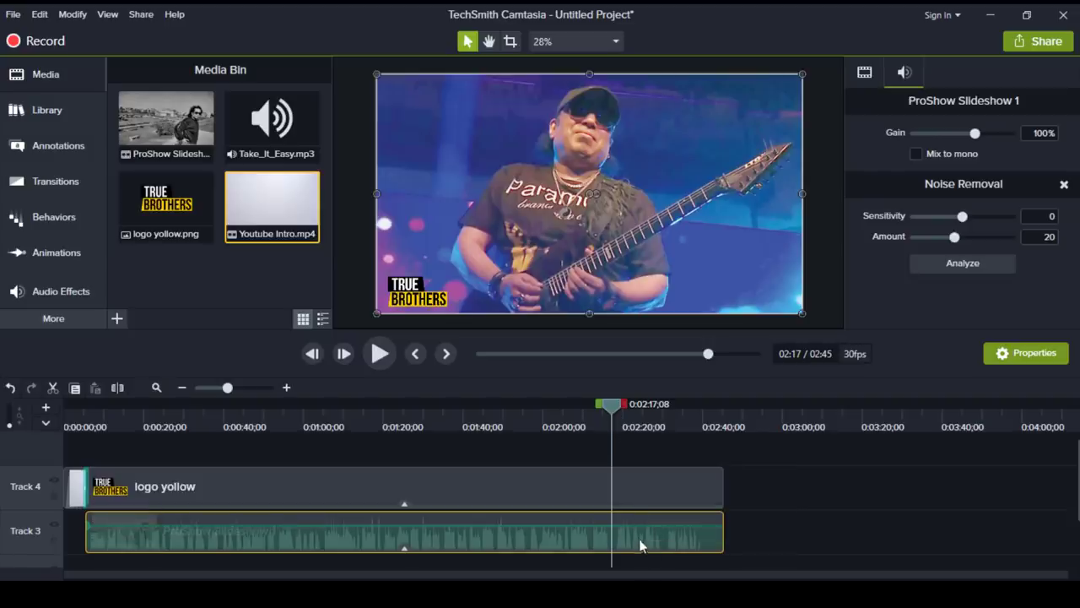
{"action": "left_click_drag", "start_coordinate": [609, 411], "coordinate": [616, 412]}
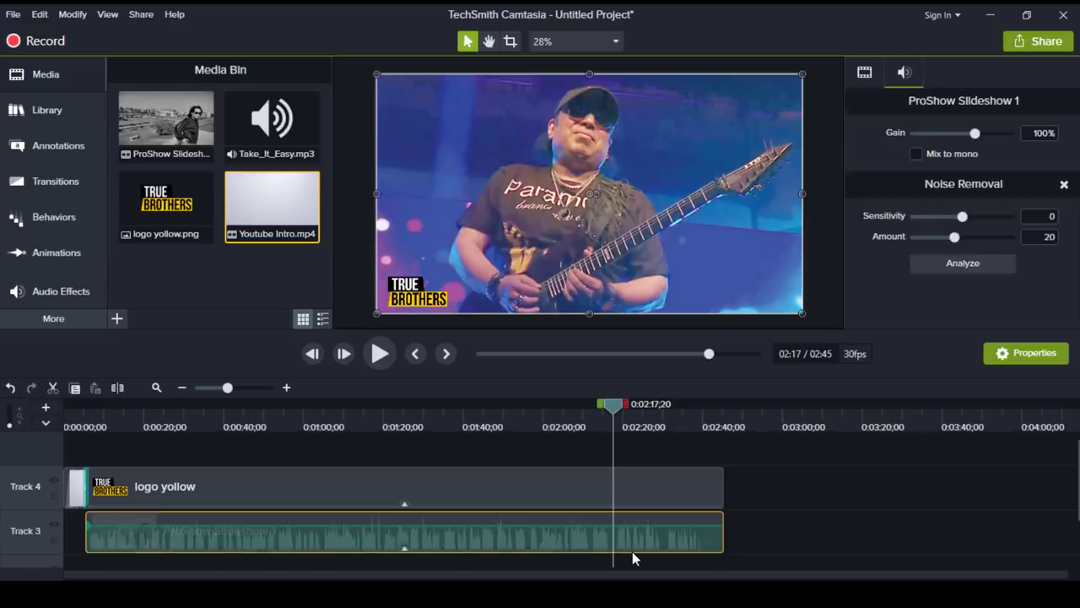
{"action": "key", "text": "s"}
Split the end piece of ProShow Slideshow 1 on Track 3 at 0:02:30;11 and select the resulting middle piece.
{"action": "left_click_drag", "start_coordinate": [613, 406], "coordinate": [662, 418]}
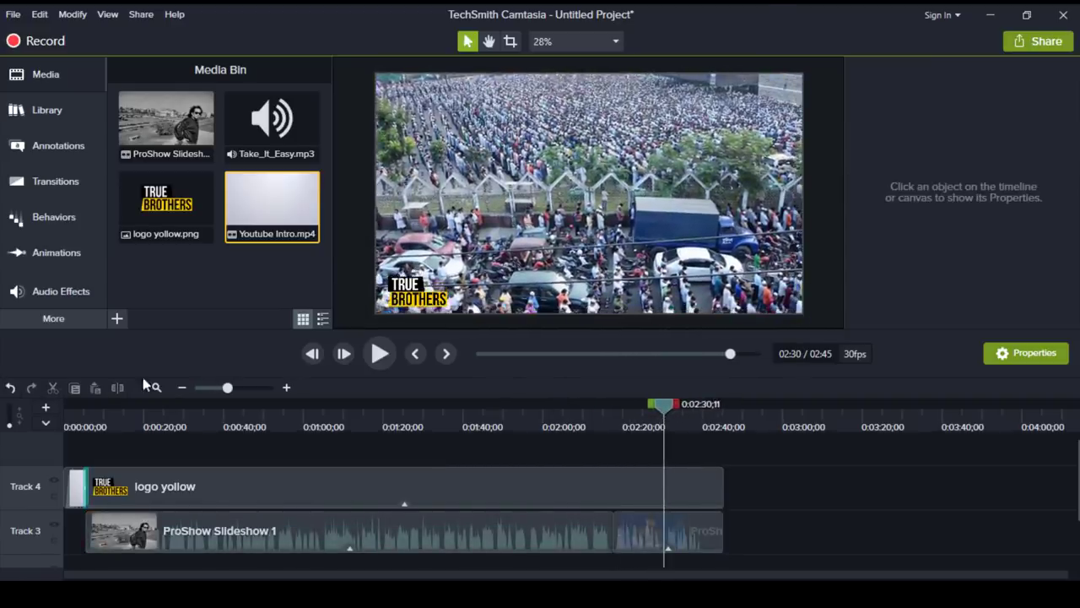
{"action": "left_click", "coordinate": [624, 534]}
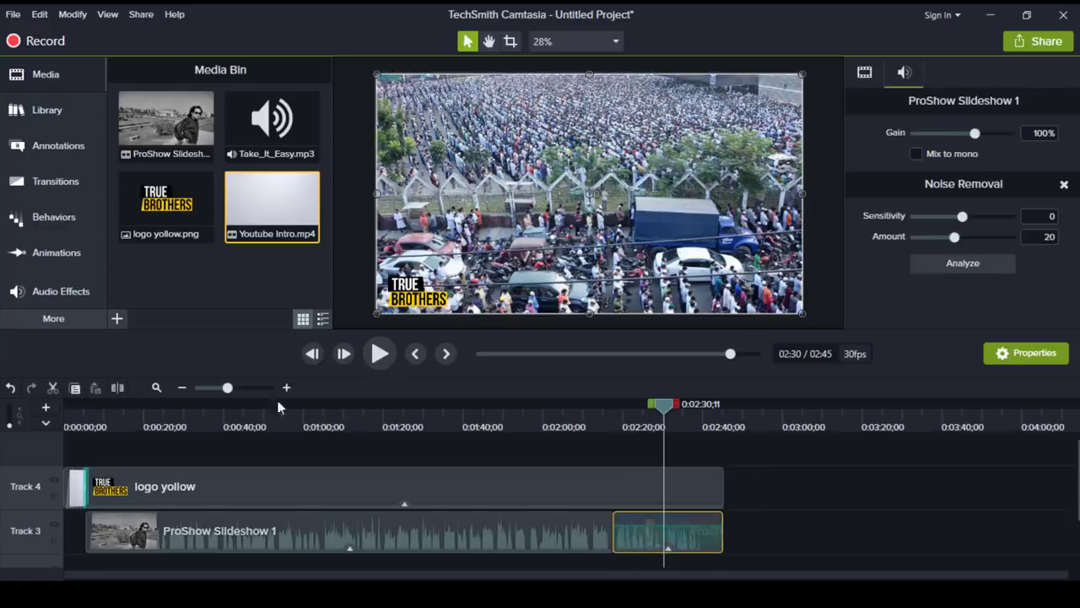
{"action": "left_click", "coordinate": [120, 392]}
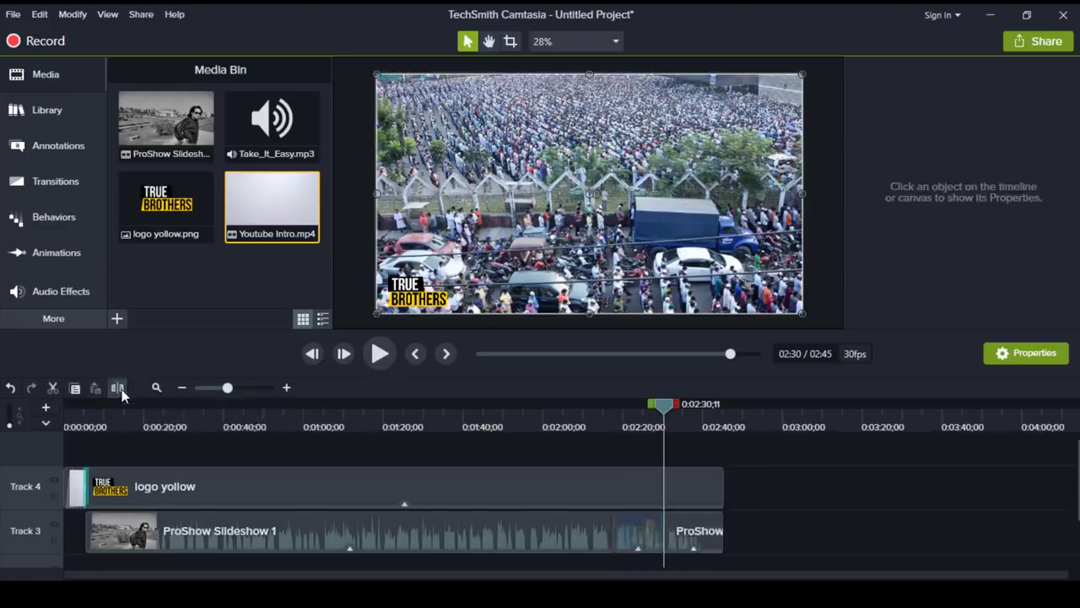
{"action": "left_click", "coordinate": [695, 540]}
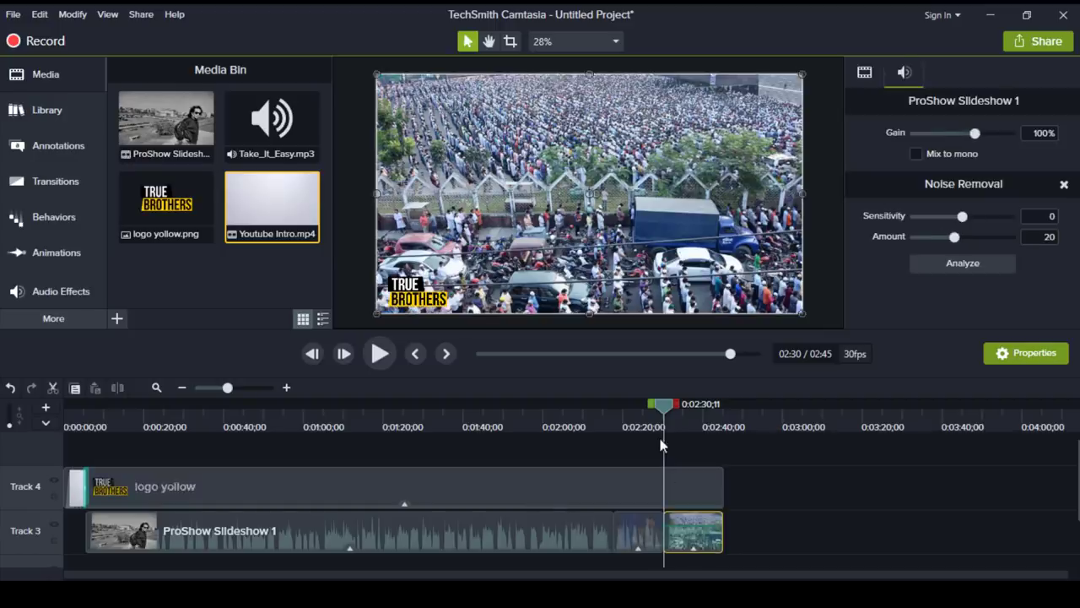
{"action": "left_click", "coordinate": [649, 536]}
{"action": "left_click_drag", "start_coordinate": [754, 464], "coordinate": [639, 503]}
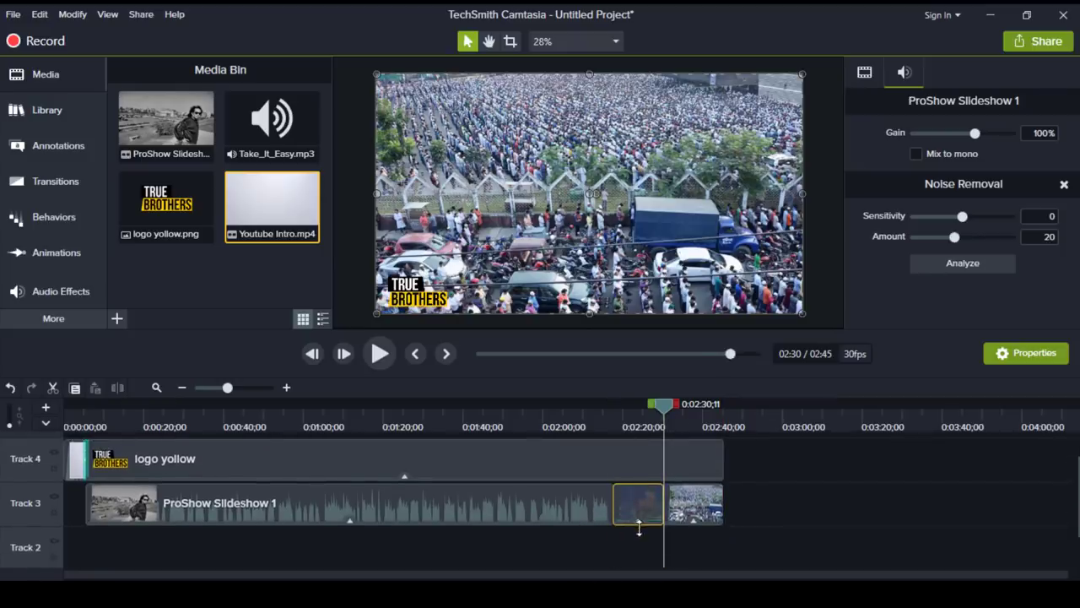
Play across the two cuts on Track 3, from about 0:02:14 to 0:02:36.
{"action": "left_click", "coordinate": [601, 419]}
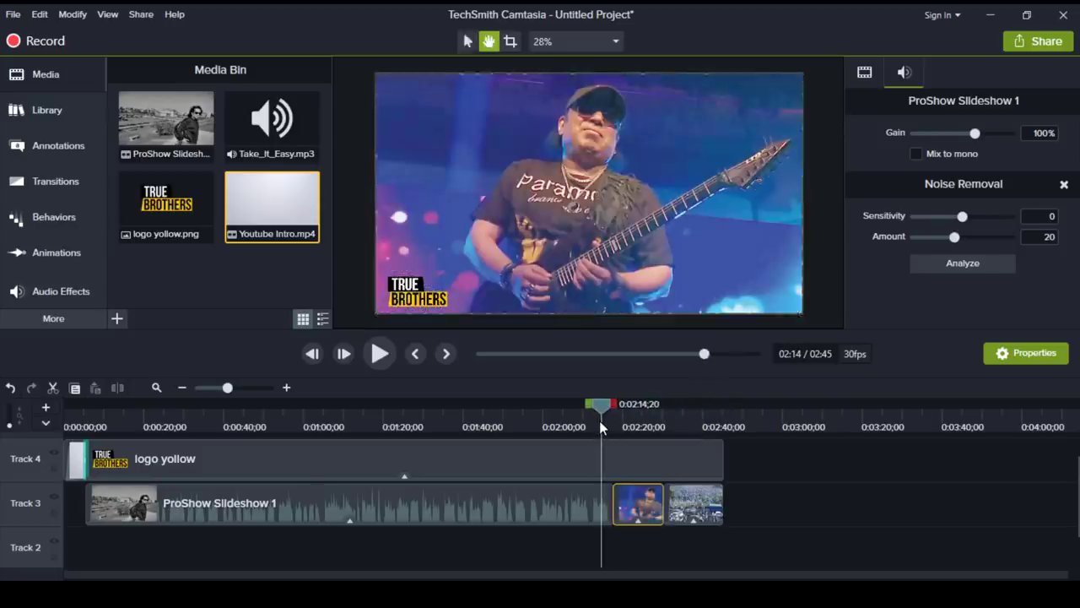
{"action": "key", "text": "space"}
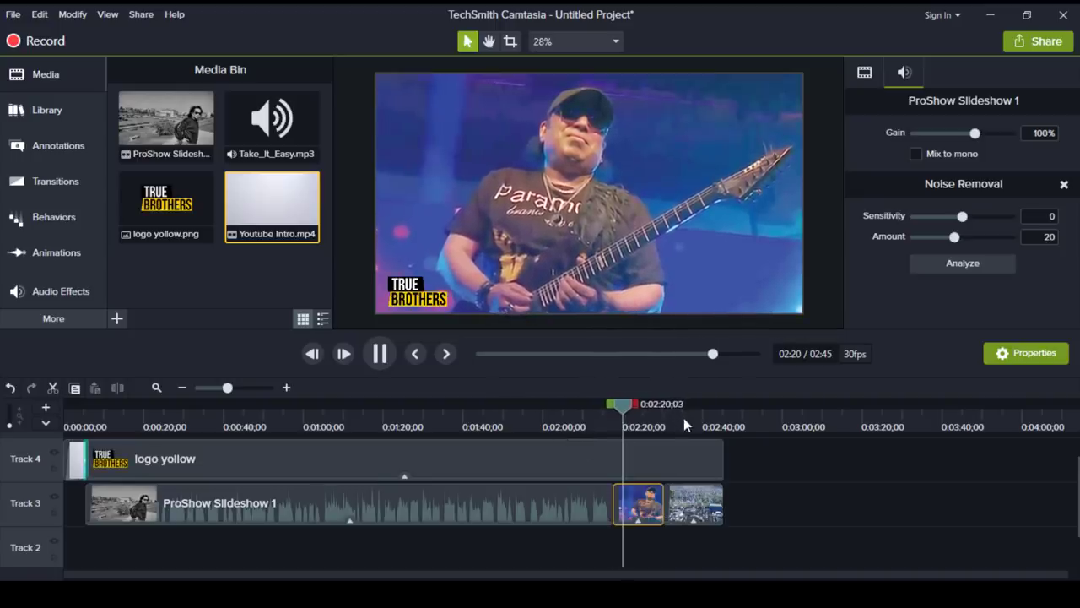
{"action": "left_click_drag", "start_coordinate": [632, 403], "coordinate": [660, 407]}
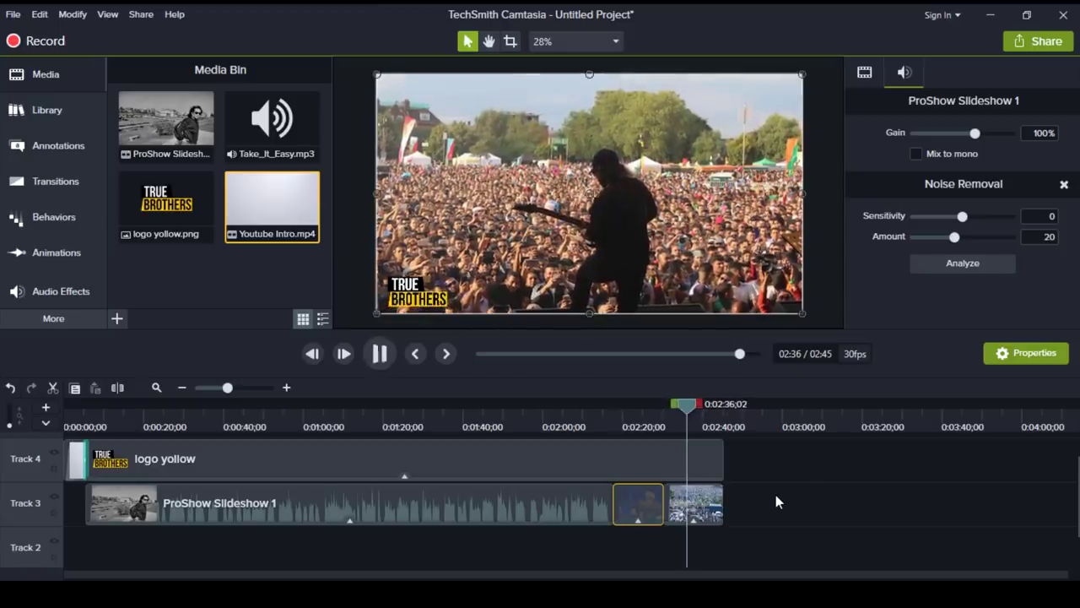
{"action": "key", "text": "space"}
{"action": "left_click", "coordinate": [794, 467]}
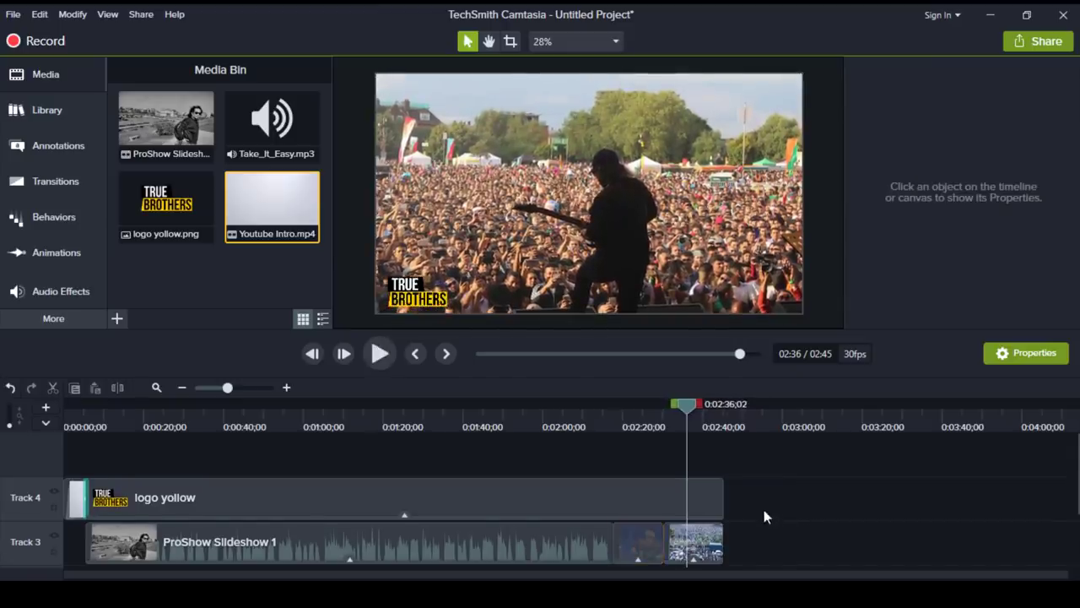
Review the intro at about 0:00:02, the additional editing tools, and the ends of the clips on all tracks.
{"action": "left_click_drag", "start_coordinate": [688, 401], "coordinate": [80, 463]}
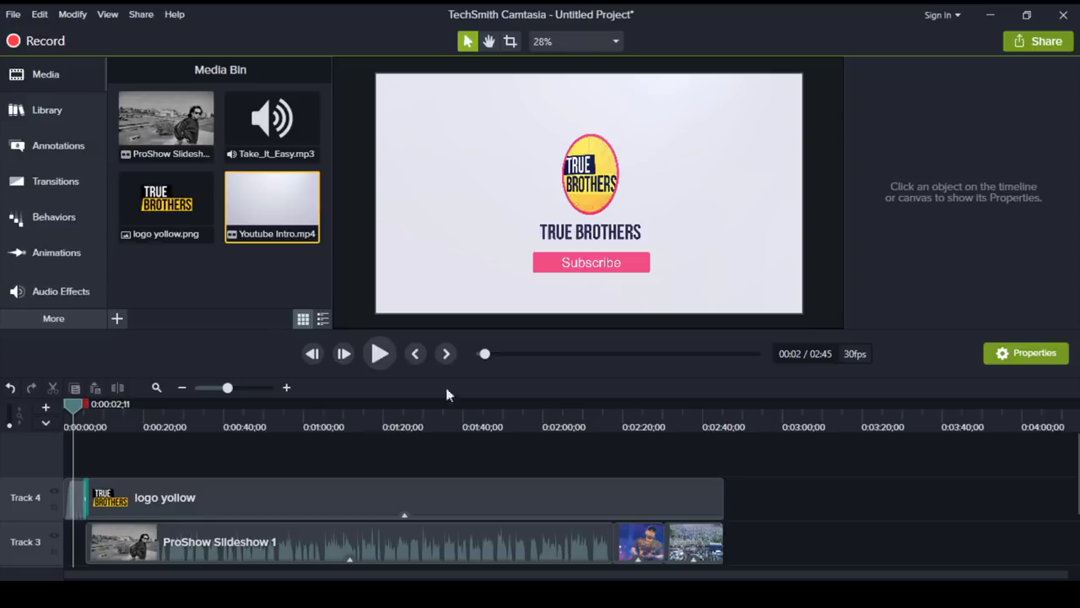
{"action": "left_click", "coordinate": [65, 318]}
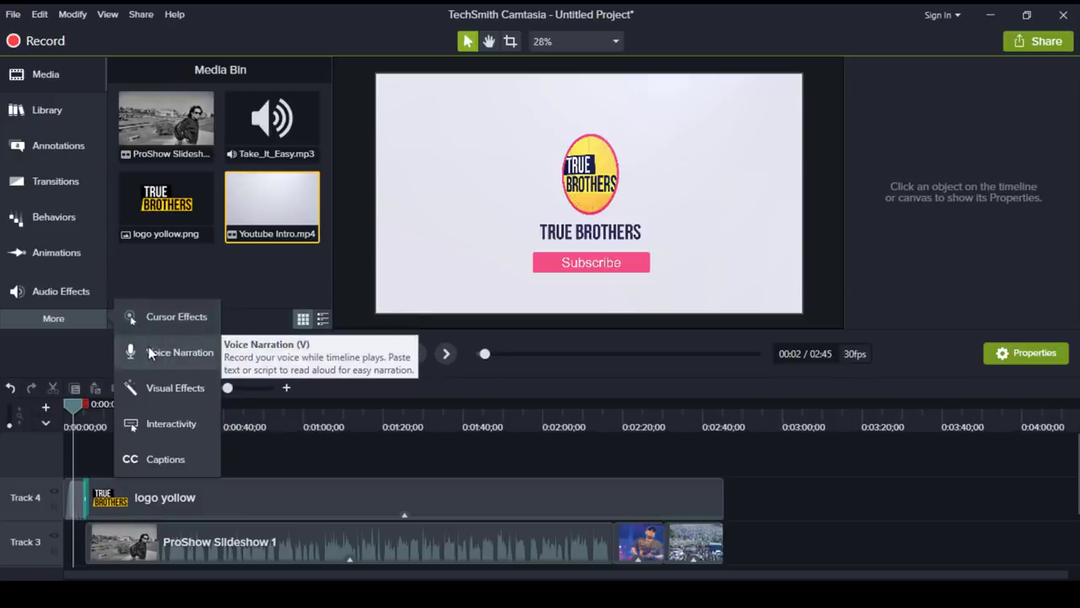
{"action": "left_click", "coordinate": [307, 276]}
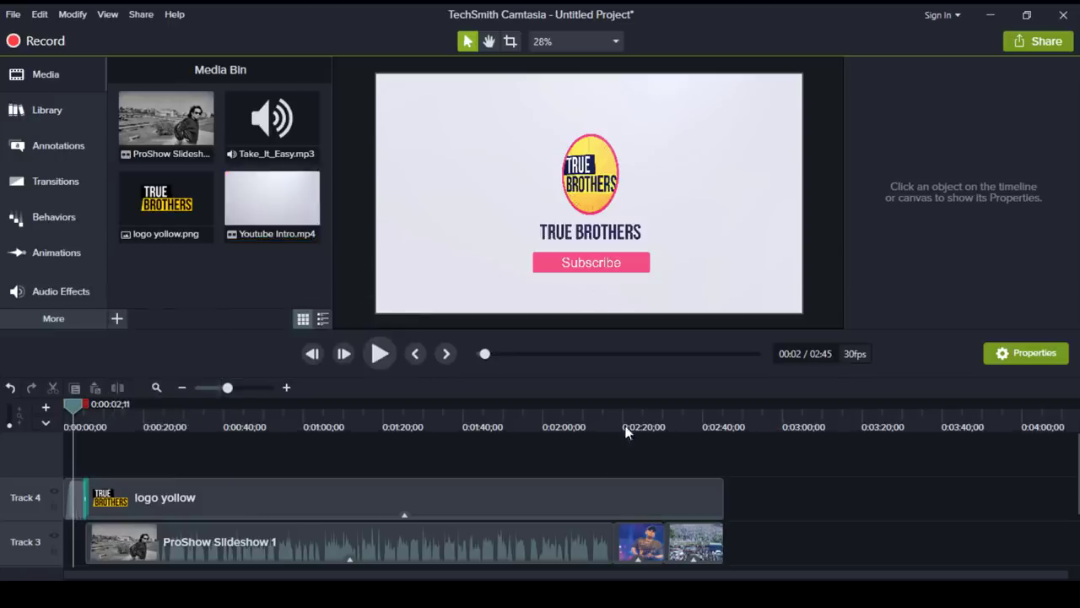
{"action": "left_click", "coordinate": [687, 429]}
{"action": "left_click", "coordinate": [875, 427]}
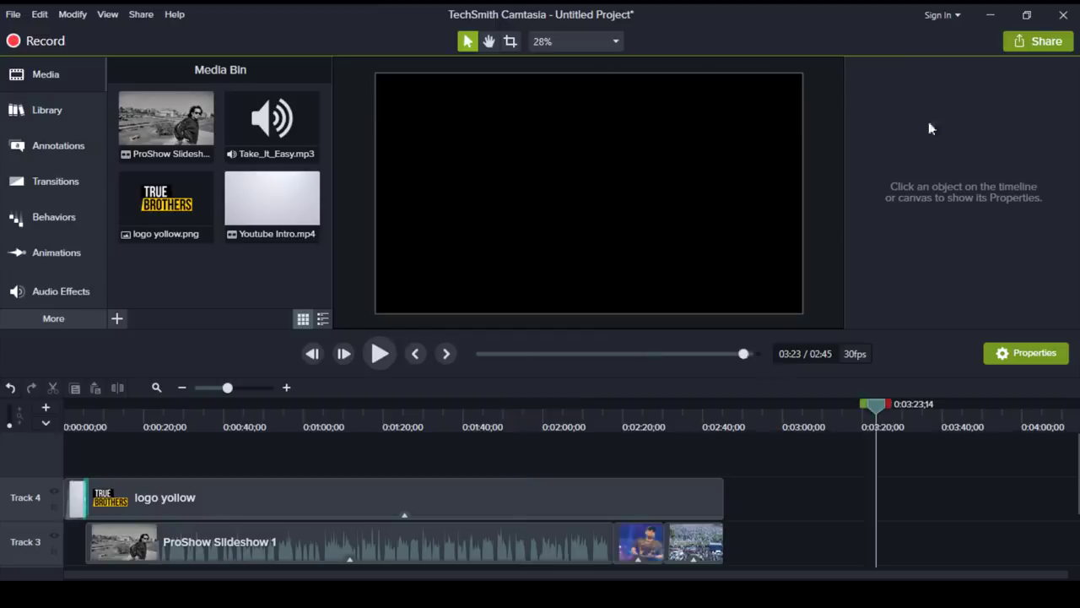
{"action": "left_click", "coordinate": [679, 422]}
{"action": "scroll", "coordinate": [756, 485], "scroll_direction": "down", "scroll_amount": 2}
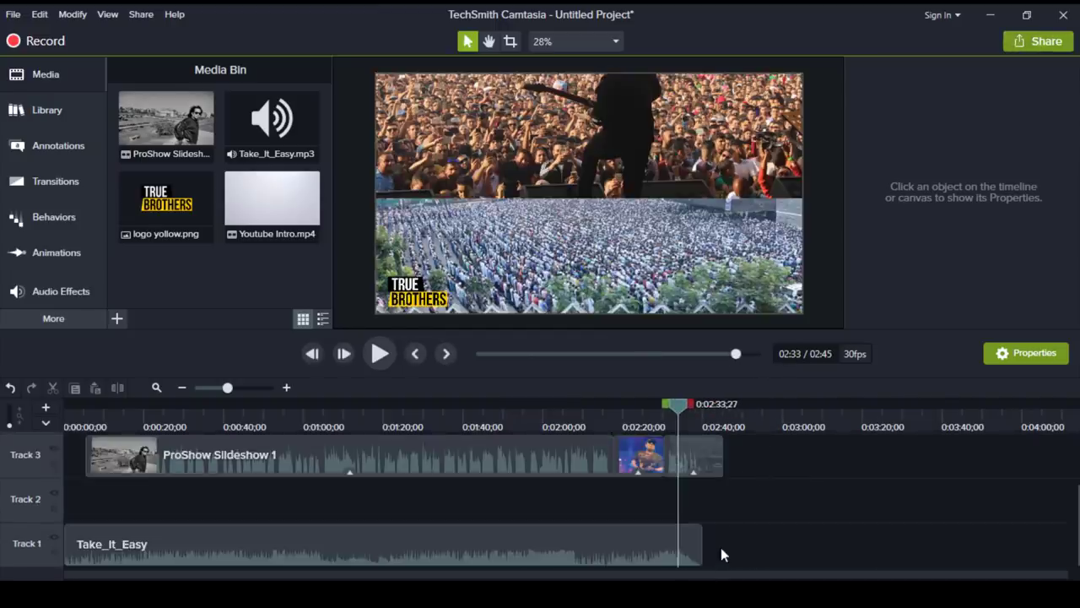
{"action": "scroll", "coordinate": [718, 506], "scroll_direction": "up", "scroll_amount": 2}
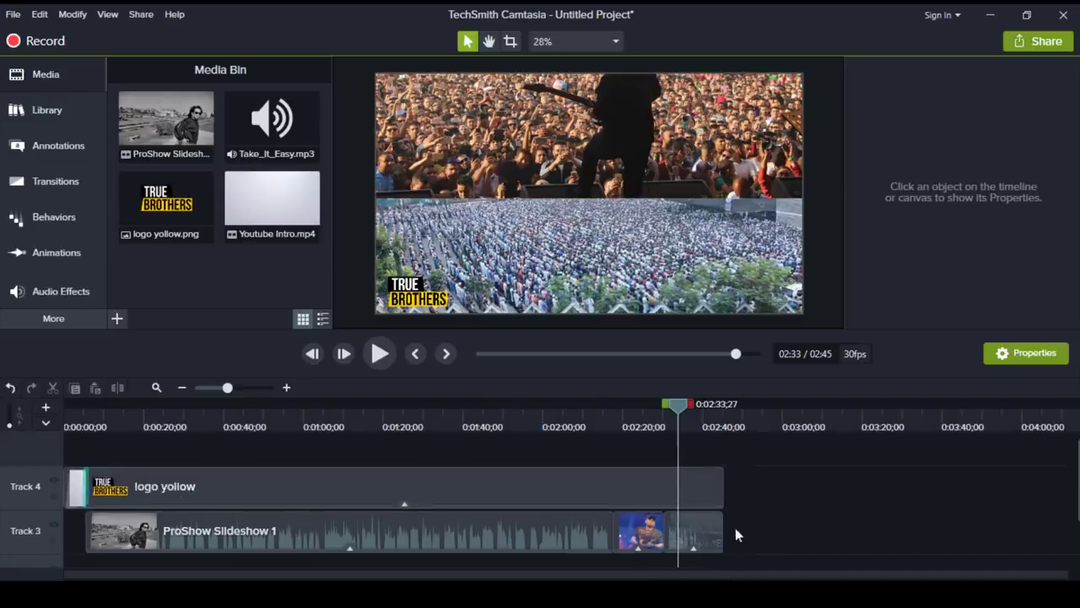
Move the last piece of ProShow Slideshow 1 along Track 3 so that it starts at about 0:02:53.
{"action": "left_click_drag", "start_coordinate": [679, 406], "coordinate": [774, 425]}
{"action": "left_click_drag", "start_coordinate": [697, 532], "coordinate": [806, 509]}
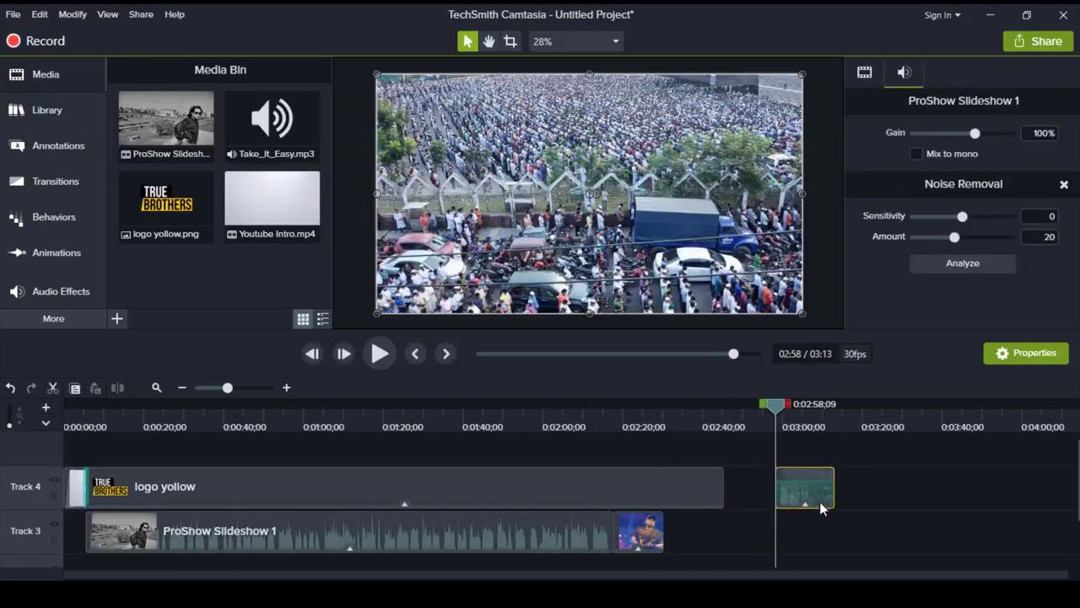
{"action": "left_click_drag", "start_coordinate": [823, 507], "coordinate": [771, 547]}
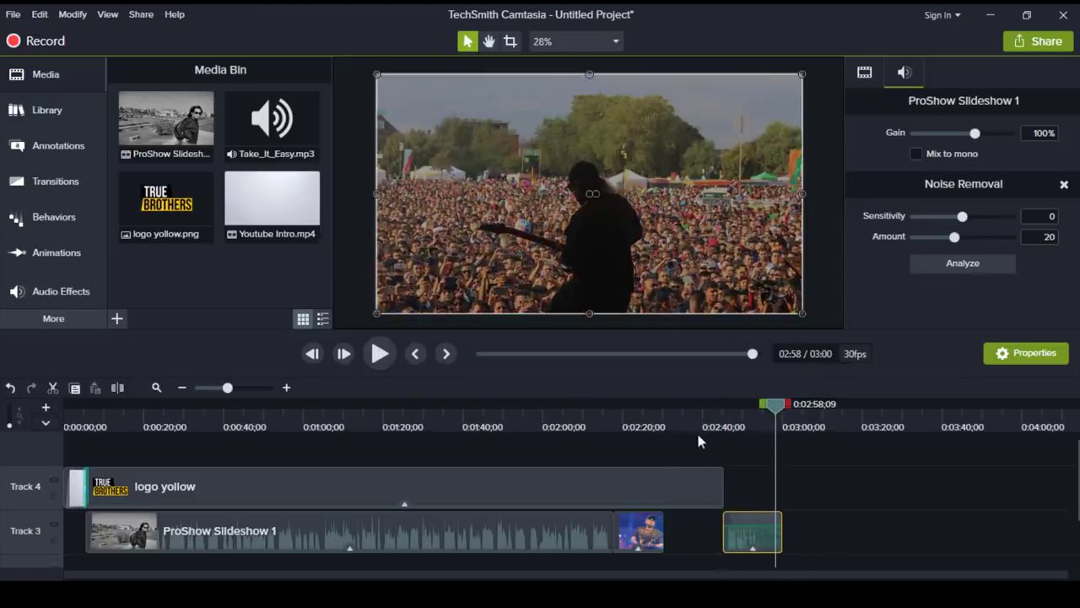
{"action": "left_click_drag", "start_coordinate": [774, 549], "coordinate": [808, 549]}
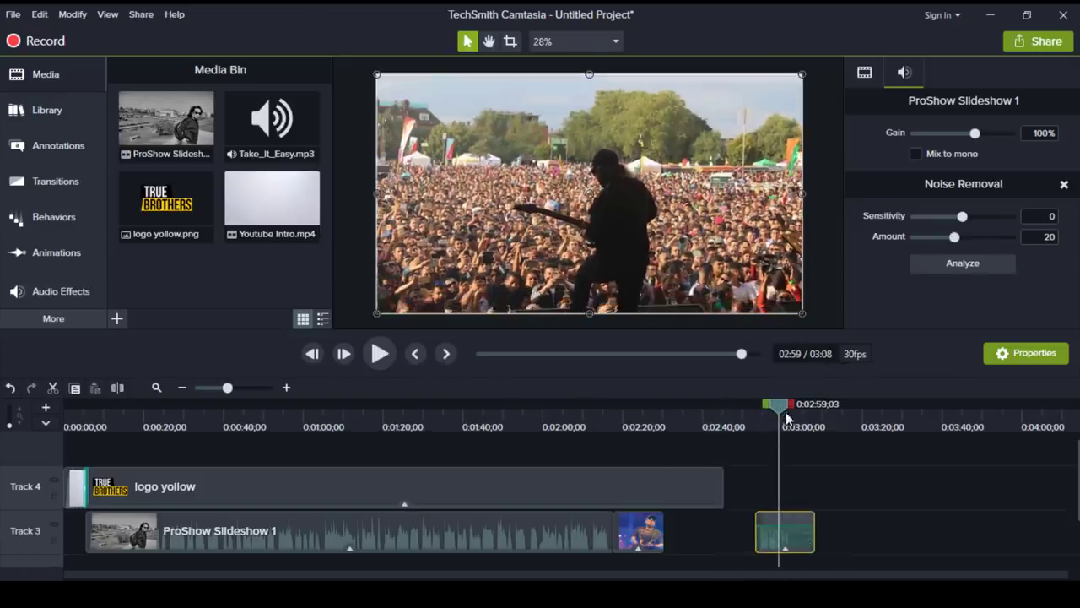
Move the last piece of ProShow Slideshow 1 back on Track 3 so it directly adjoins the middle piece, and deselect it.
{"action": "left_click_drag", "start_coordinate": [769, 404], "coordinate": [816, 423]}
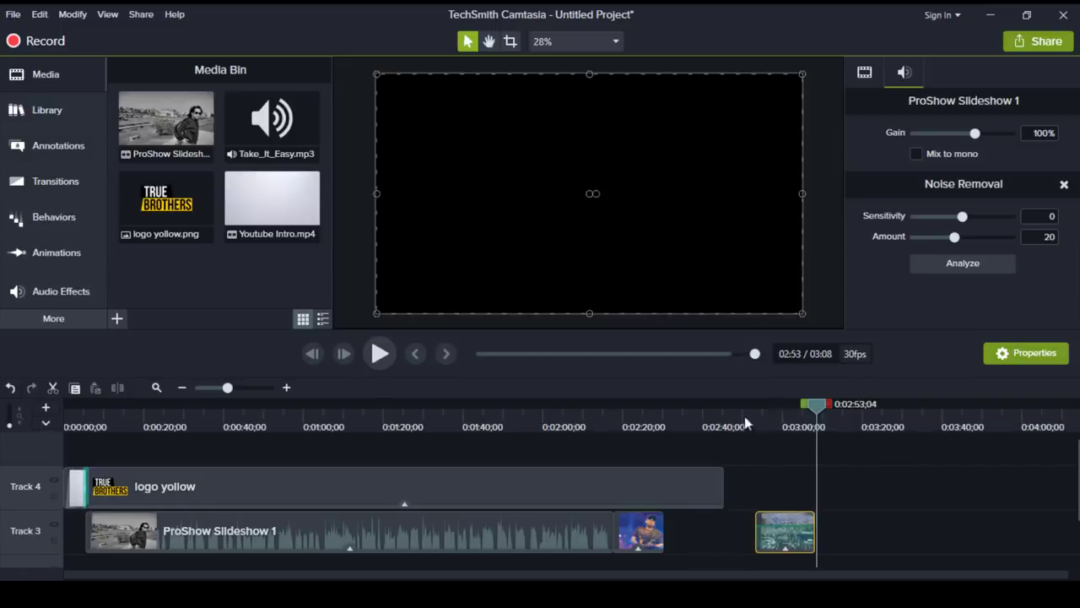
{"action": "left_click_drag", "start_coordinate": [744, 413], "coordinate": [711, 414]}
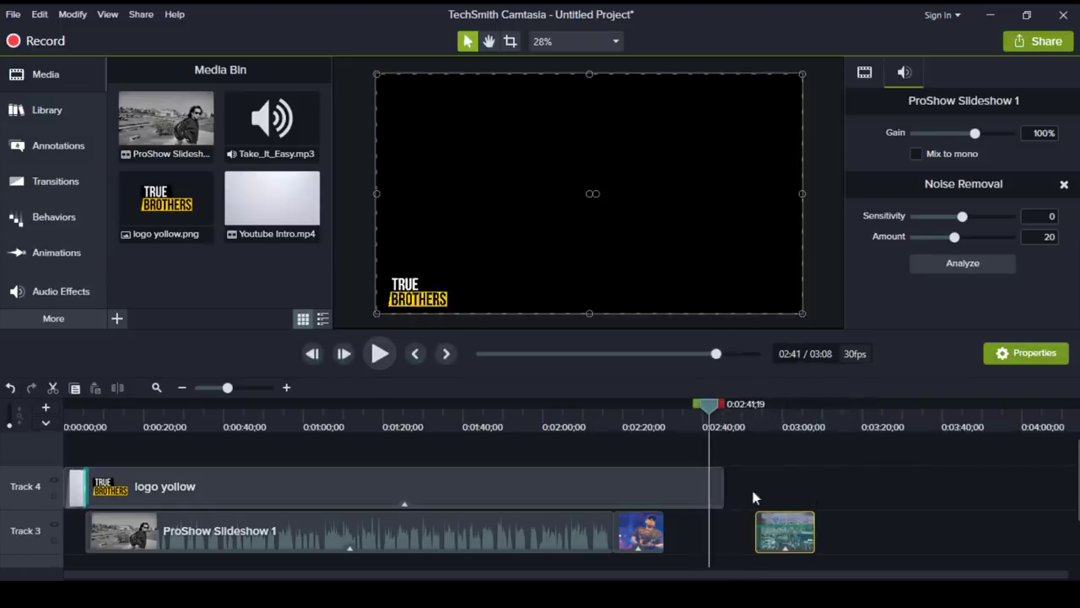
{"action": "left_click_drag", "start_coordinate": [780, 531], "coordinate": [692, 484]}
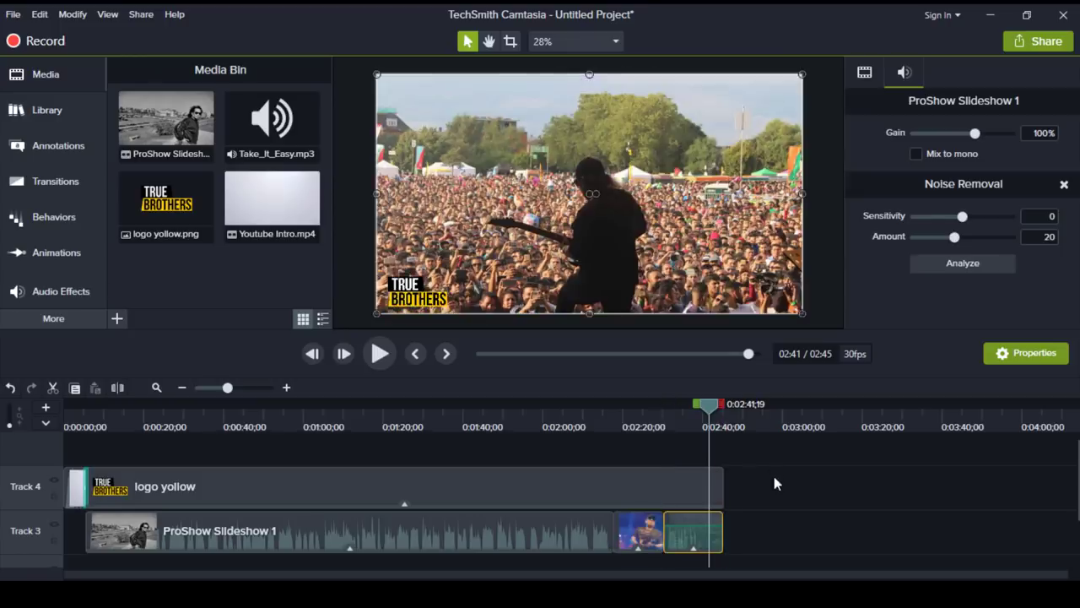
{"action": "left_click", "coordinate": [775, 476]}
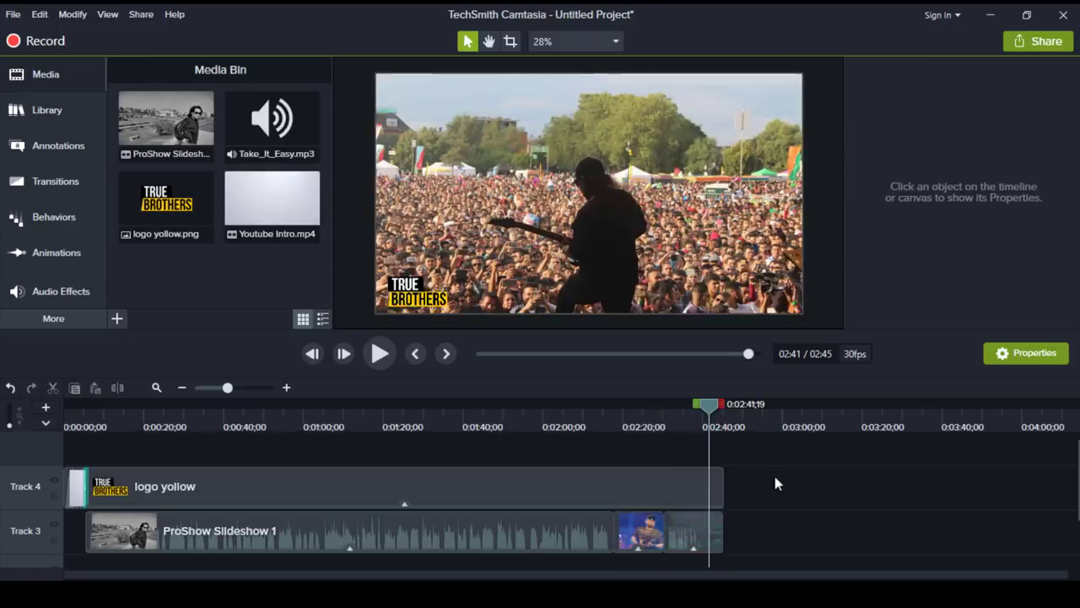
Set up a local file export with custom production settings in MP4 - Smart Player (HTML5) format, without a controller.
{"action": "left_click", "coordinate": [1038, 47]}
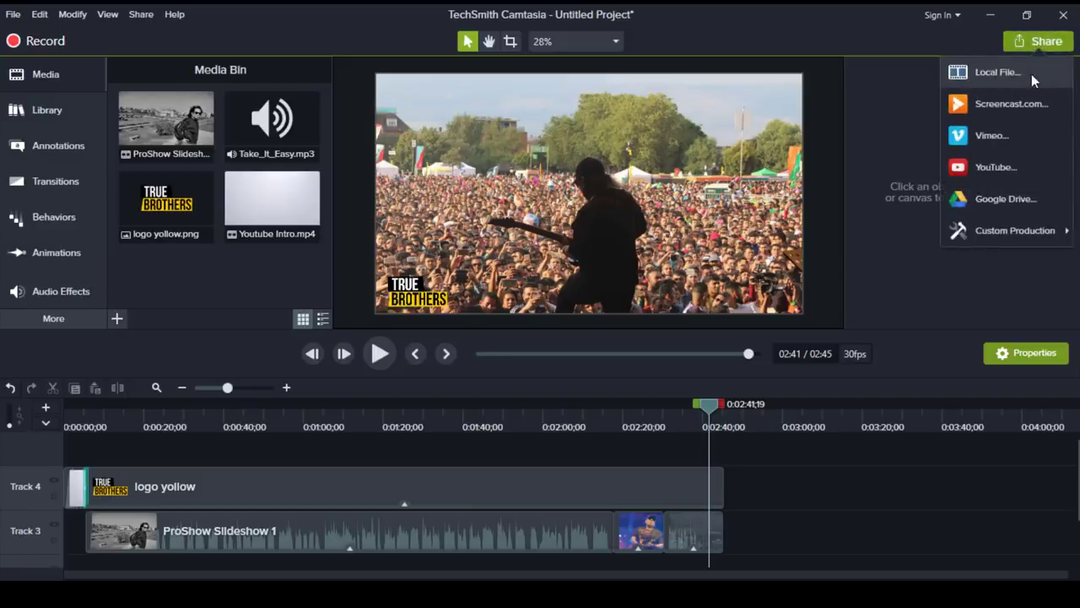
{"action": "left_click", "coordinate": [1031, 74]}
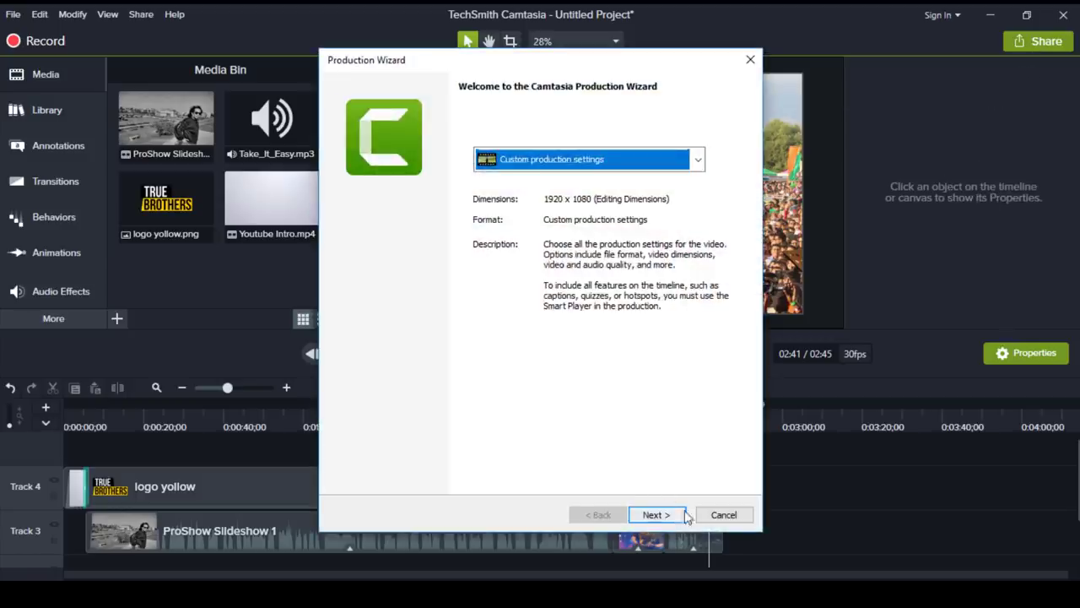
{"action": "left_click", "coordinate": [681, 525]}
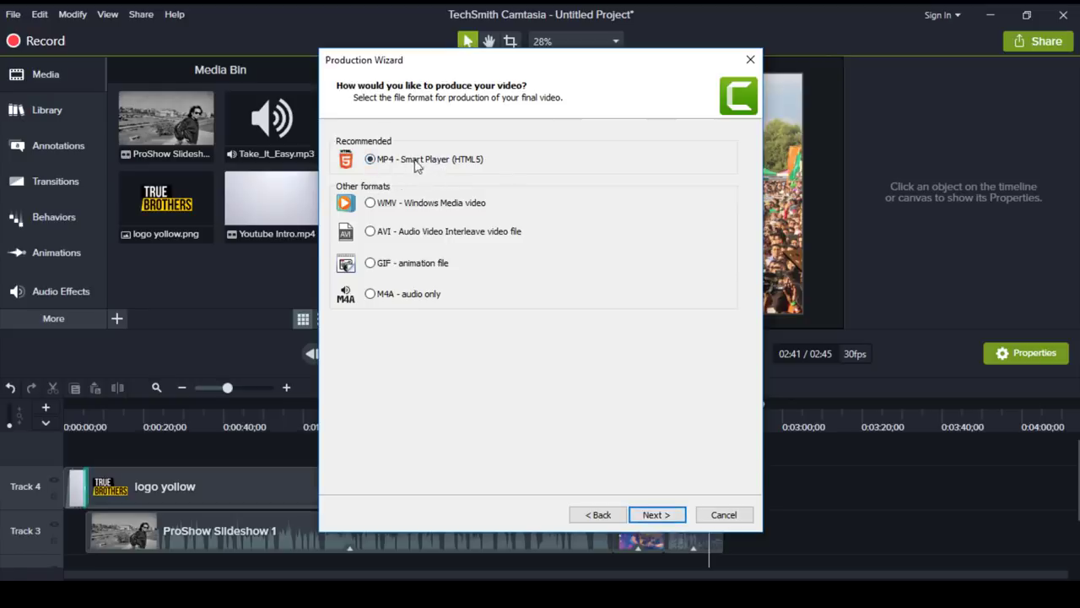
{"action": "left_click", "coordinate": [647, 514]}
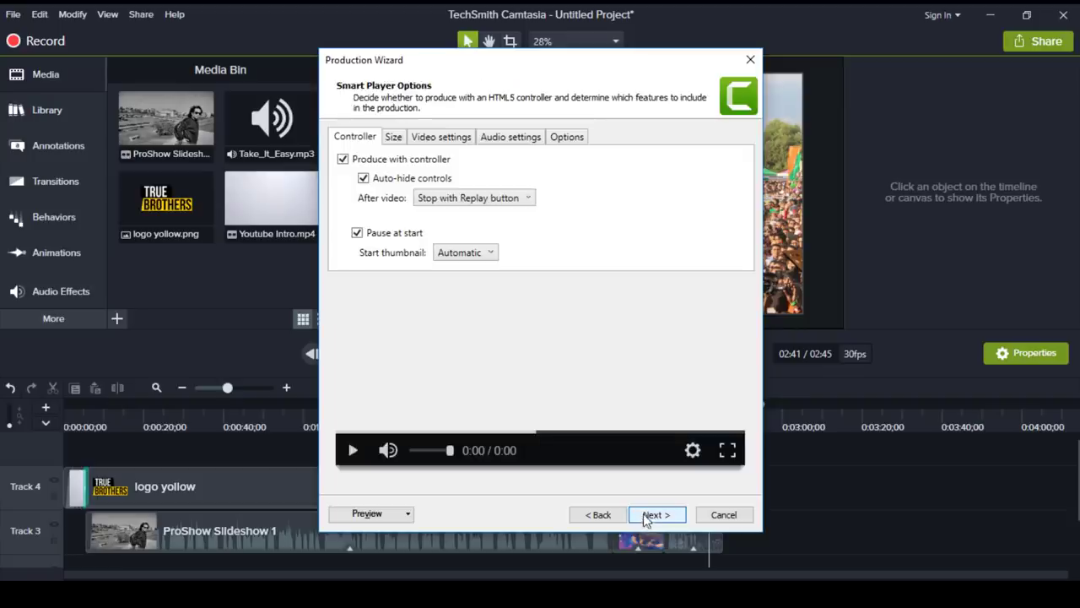
{"action": "left_click", "coordinate": [394, 159]}
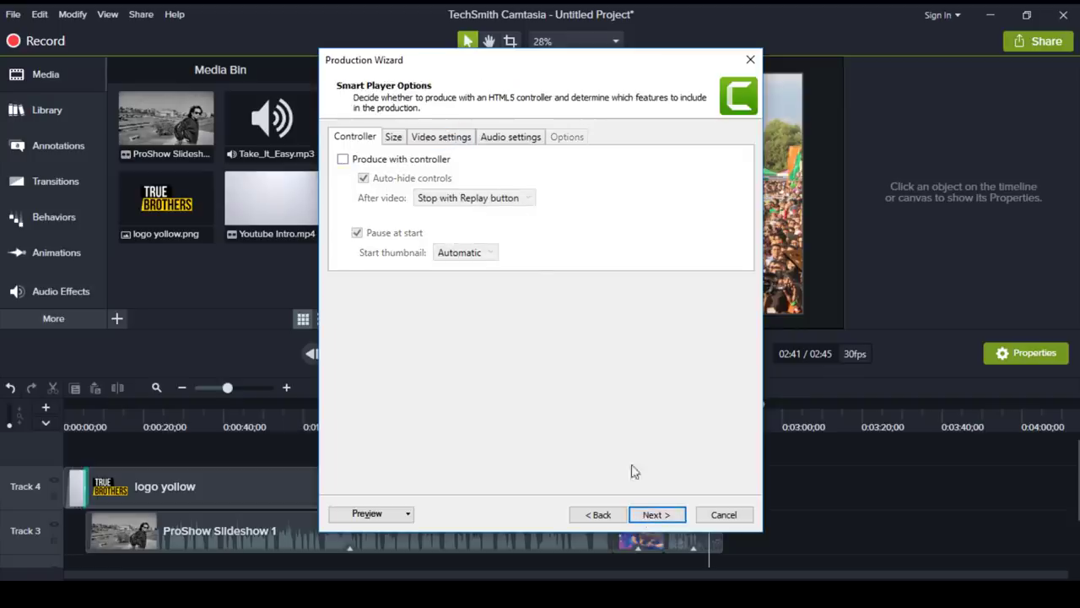
Review the export's video settings, video size, audio settings and controller options.
{"action": "left_click", "coordinate": [439, 142]}
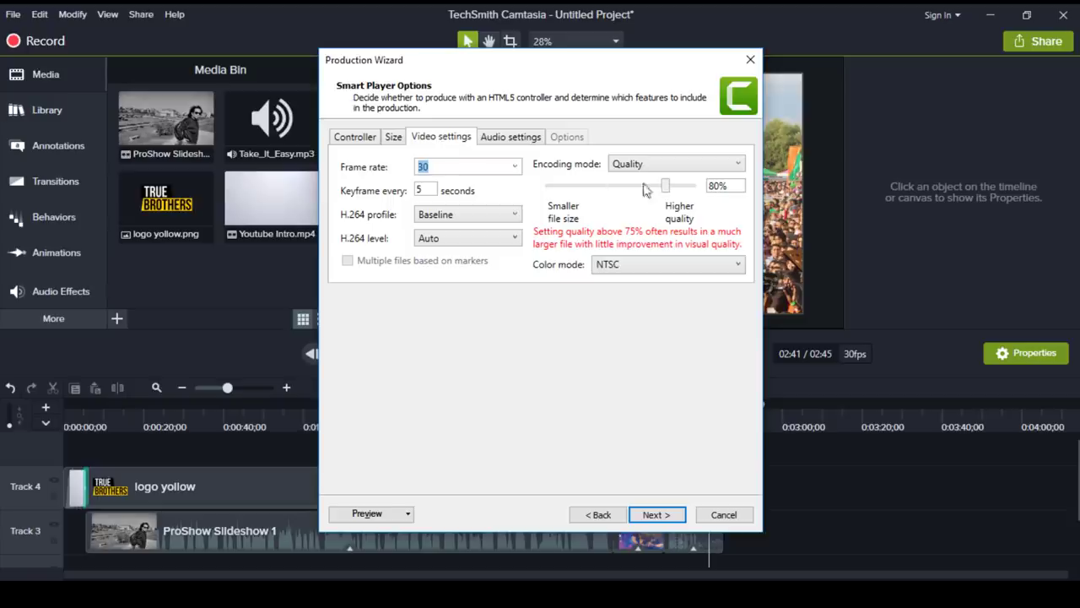
{"action": "left_click", "coordinate": [402, 139]}
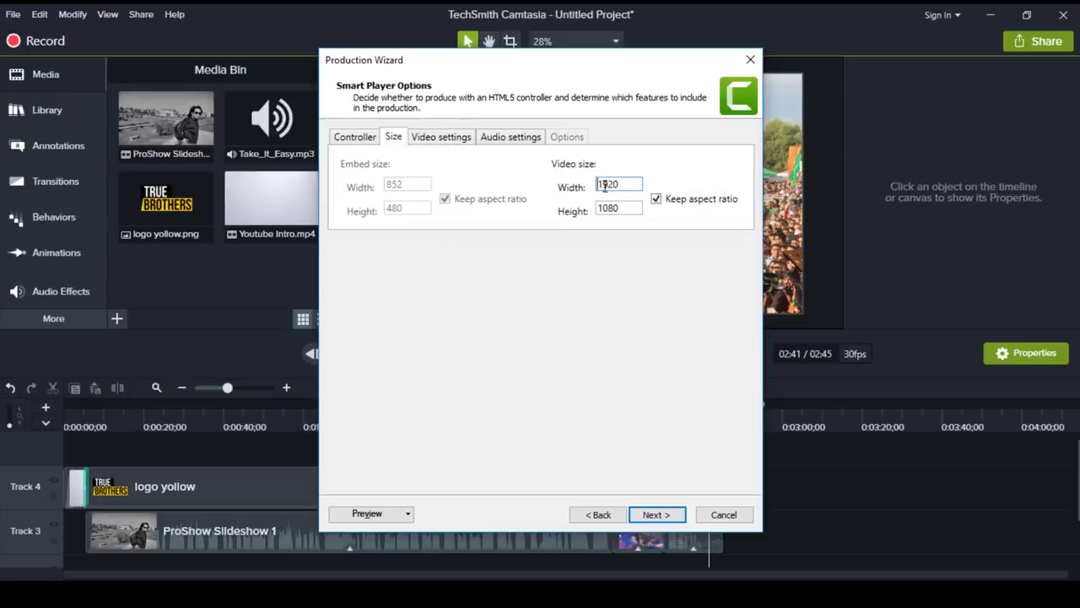
{"action": "left_click", "coordinate": [510, 144]}
{"action": "left_click", "coordinate": [350, 144]}
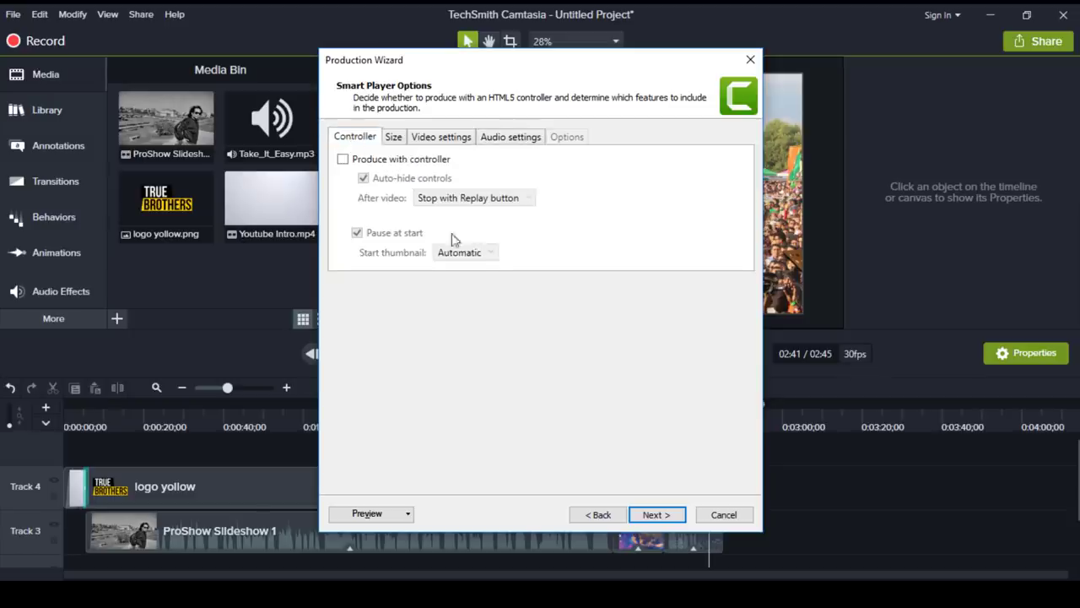
Continue to the output settings without a watermark, name the production dafsdf, and cancel the Production Wizard.
{"action": "left_click", "coordinate": [652, 515]}
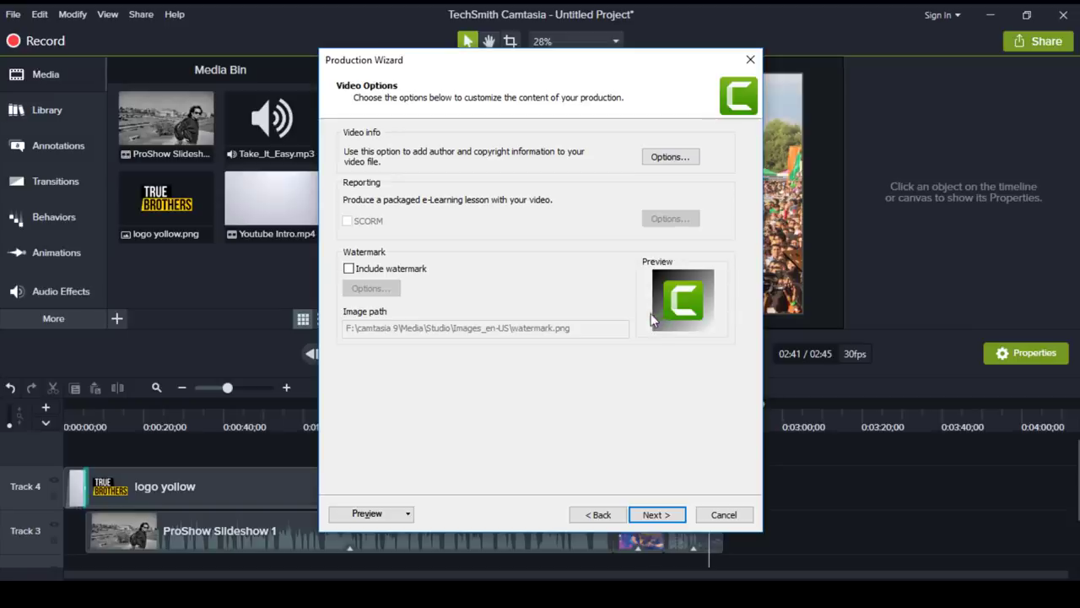
{"action": "left_click", "coordinate": [668, 514]}
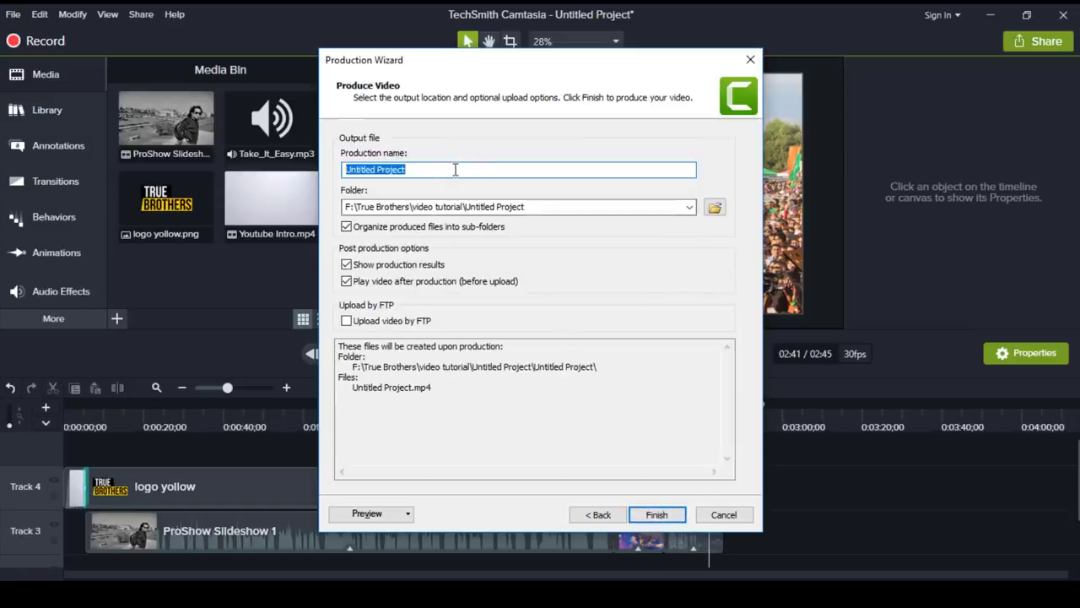
{"action": "left_click_drag", "start_coordinate": [430, 166], "coordinate": [330, 174]}
{"action": "type", "text": "dafsdf"}
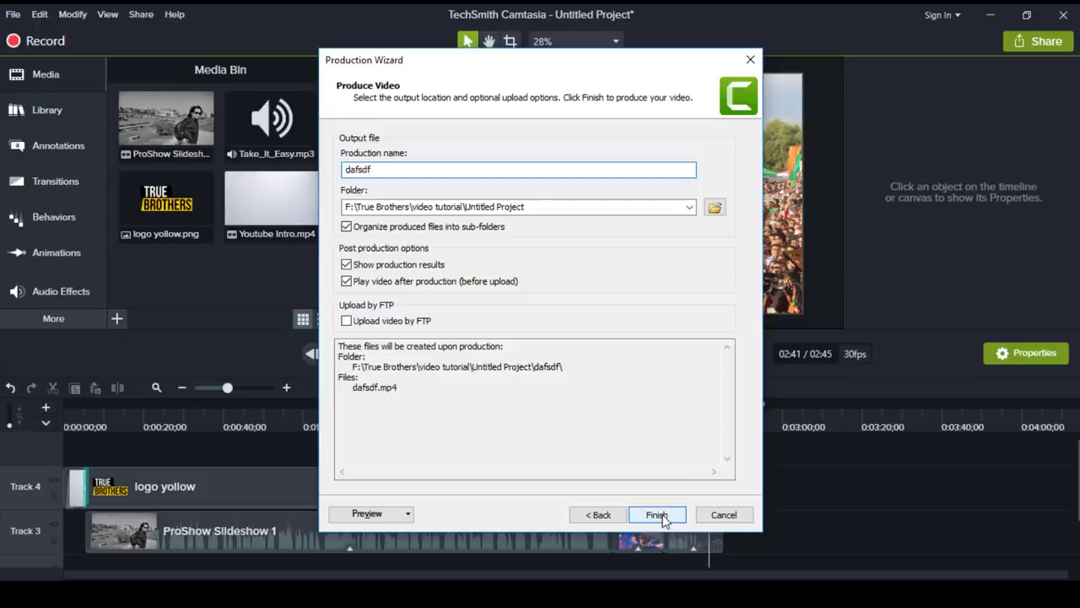
{"action": "left_click", "coordinate": [665, 512]}
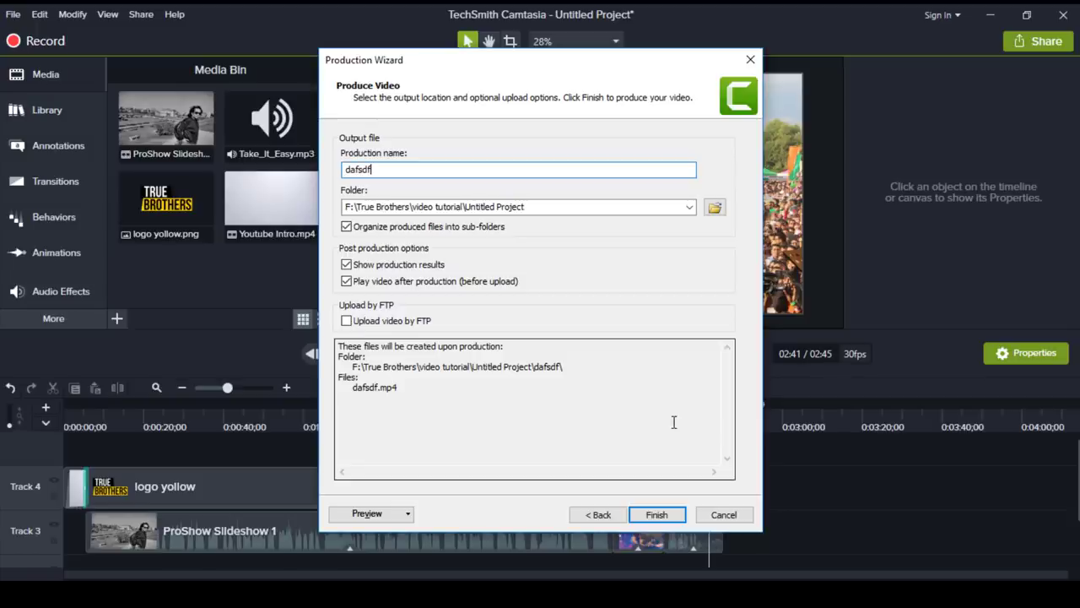
{"action": "left_click", "coordinate": [716, 517]}
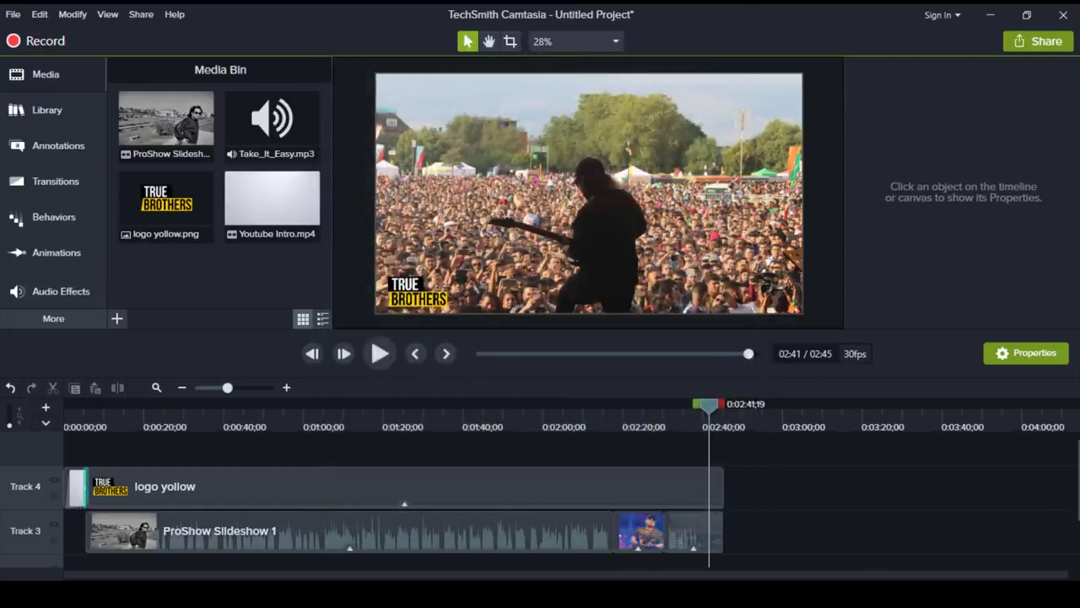